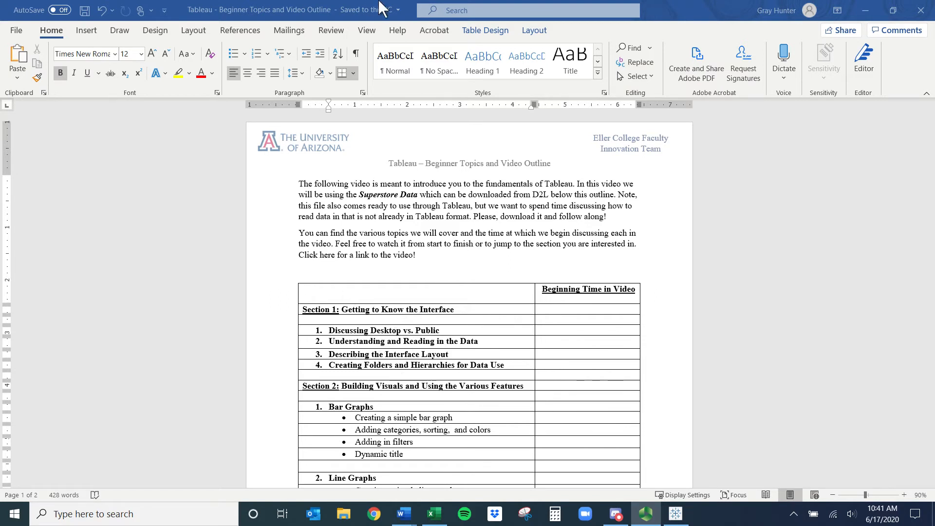
drag(214, 4, 216, 0)
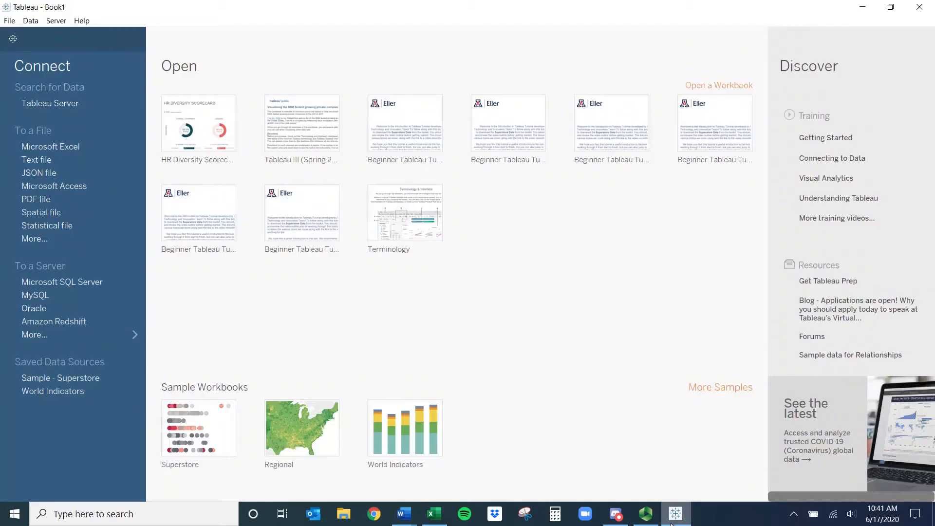
click(676, 514)
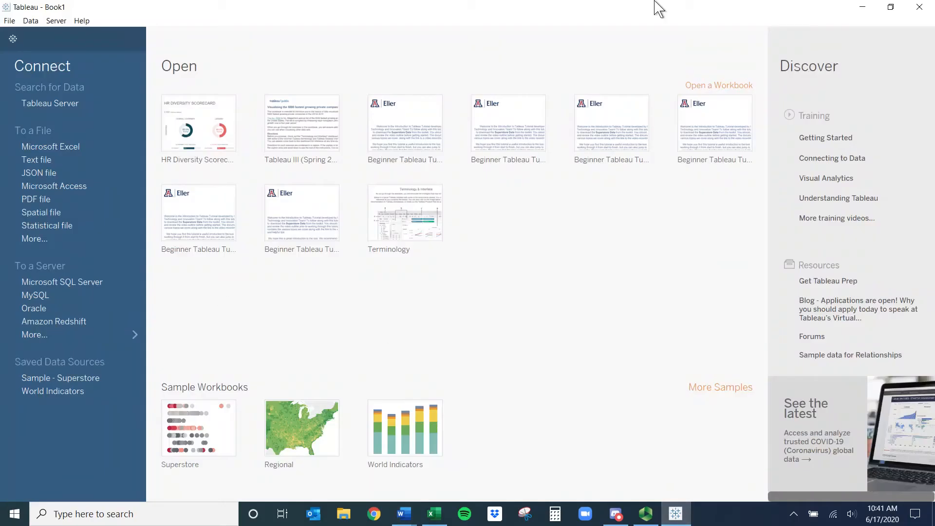
click(865, 9)
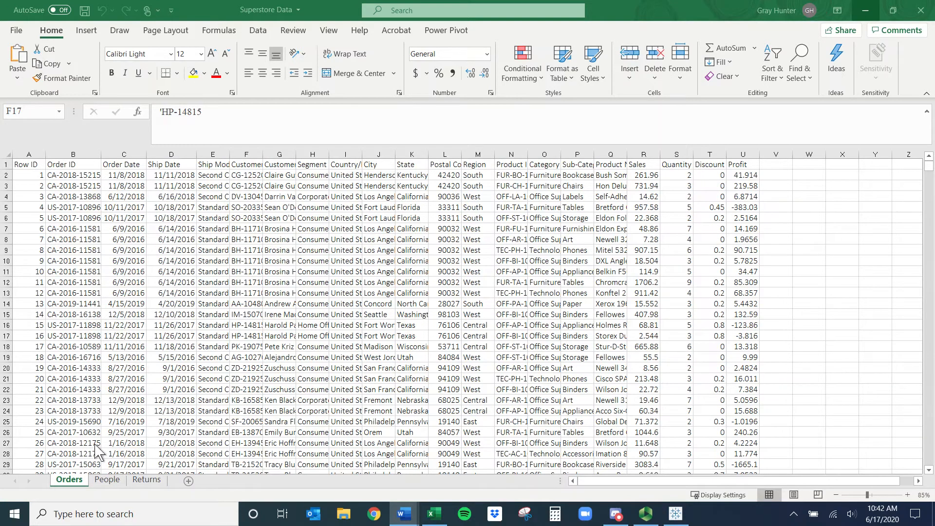
Examine the columns of the Orders sheet in the Superstore Data workbook in Excel, from Row ID across to Profit
click(144, 481)
click(76, 483)
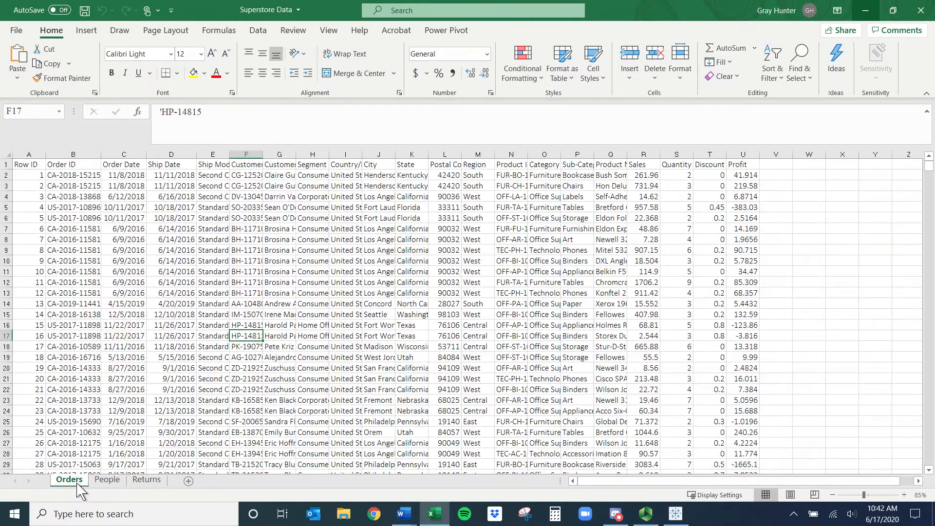
drag(25, 154, 159, 154)
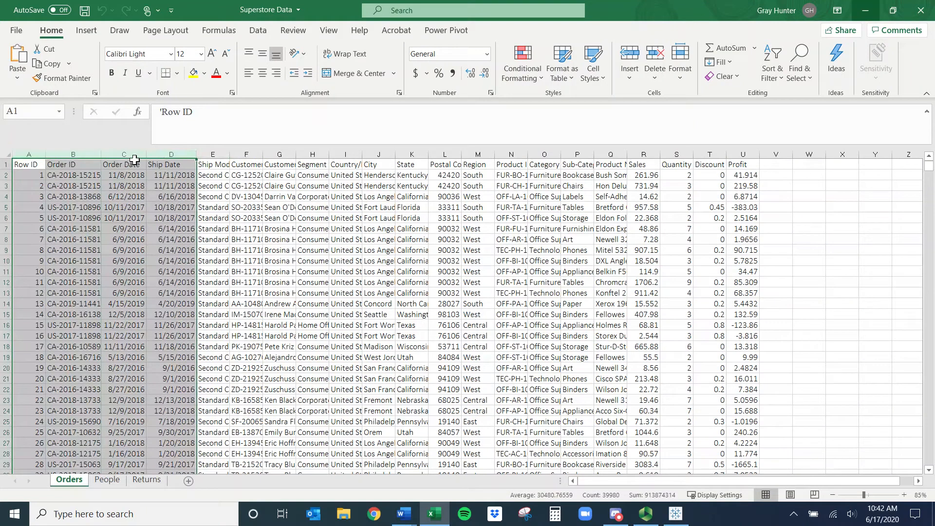
click(214, 154)
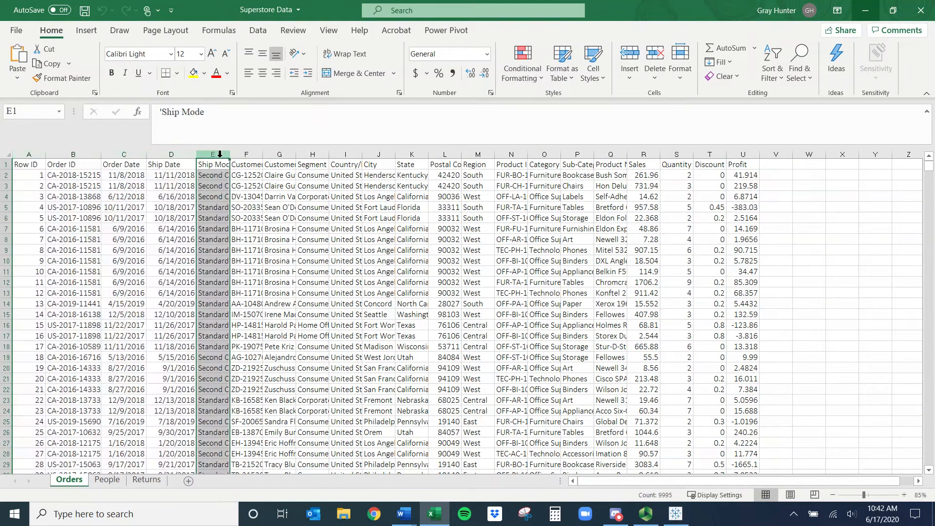
click(247, 154)
click(277, 154)
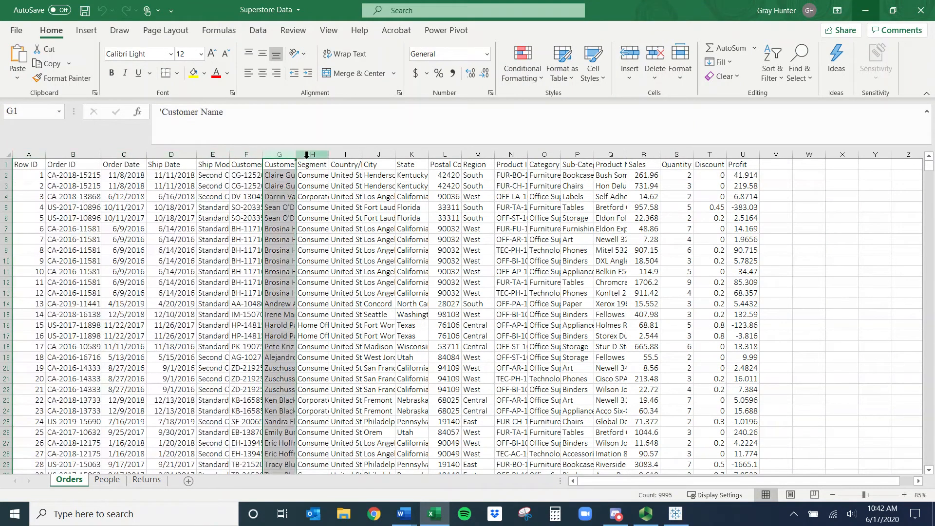
key(Right)
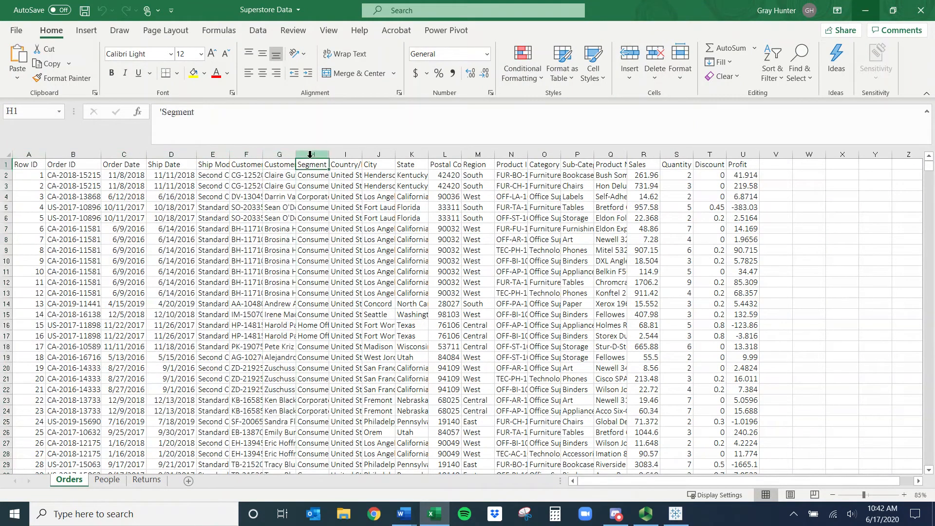
click(522, 154)
click(677, 155)
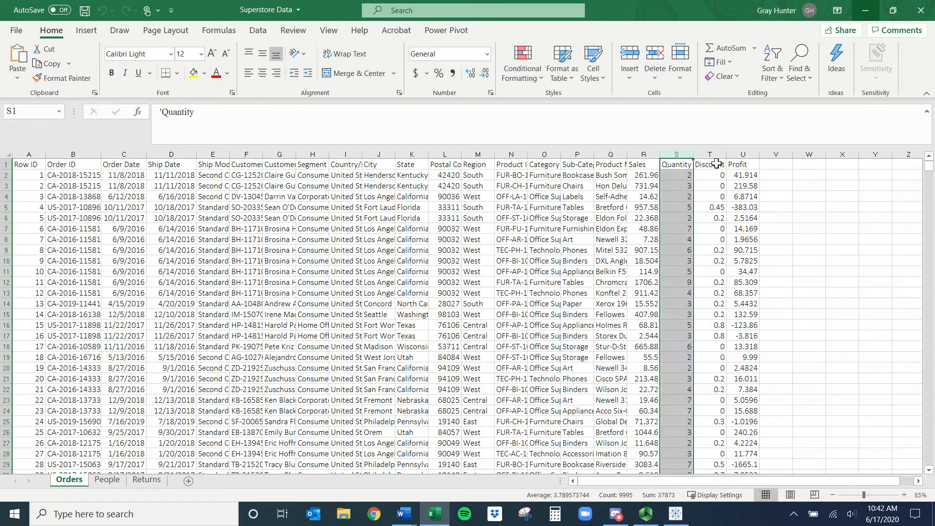
click(736, 154)
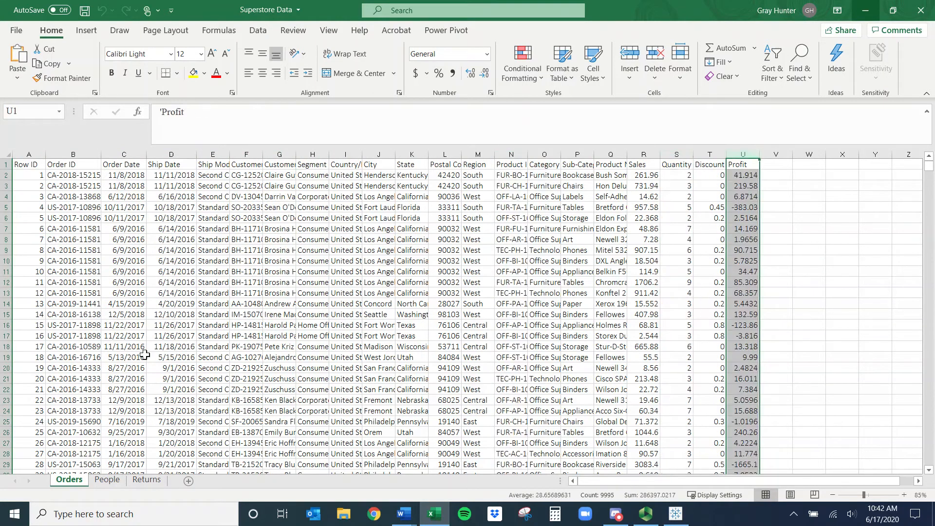
Review the Person and Region columns on the People sheet and the repeated order IDs on the Returns sheet
click(107, 482)
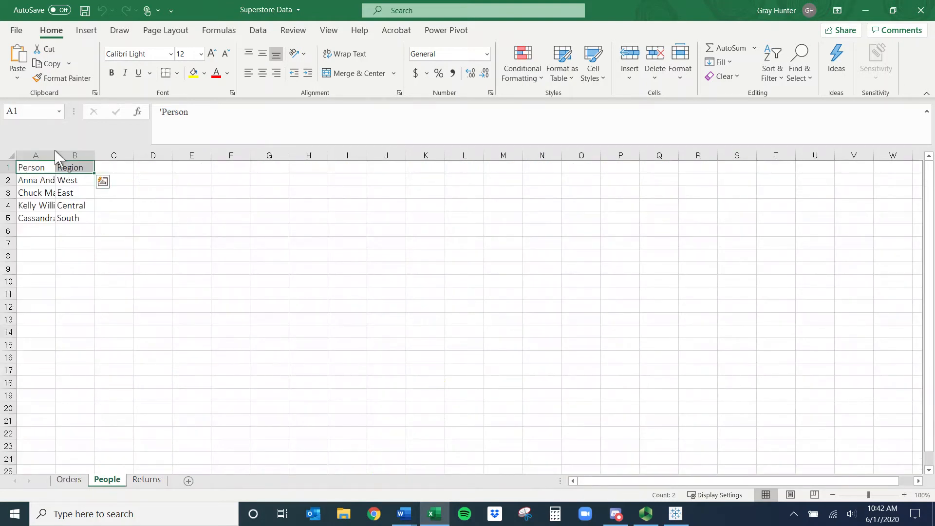
drag(56, 154, 150, 155)
click(147, 480)
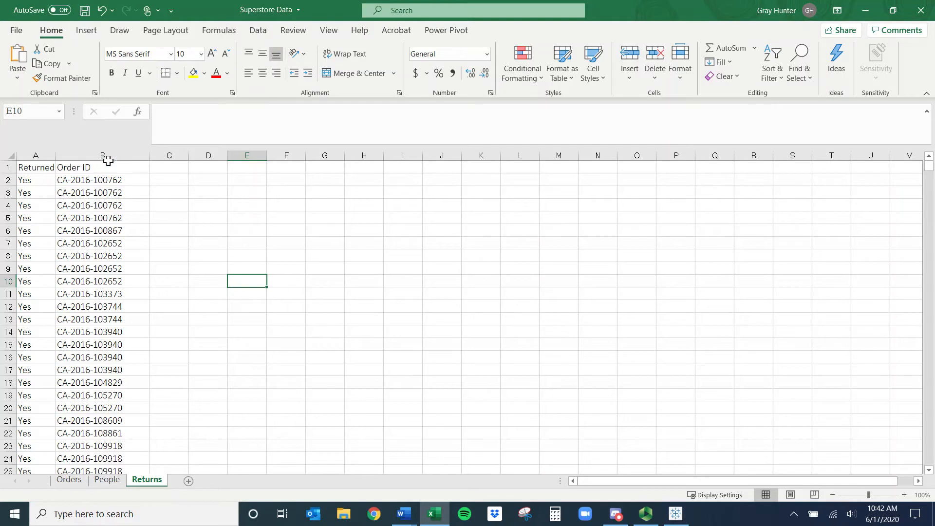
drag(113, 180, 129, 215)
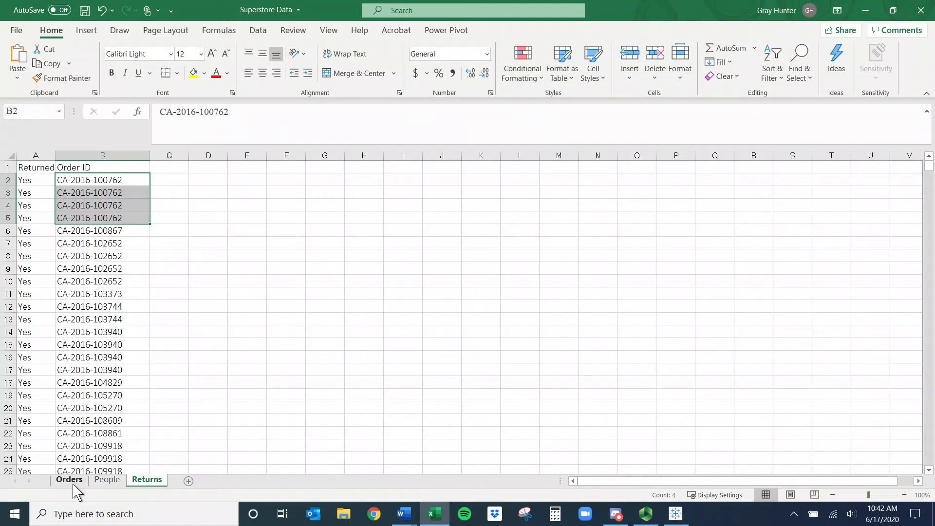
Revisit the workbook's three sheets and highlight the headers from Product ID to Profit on the Orders sheet
click(74, 482)
click(107, 482)
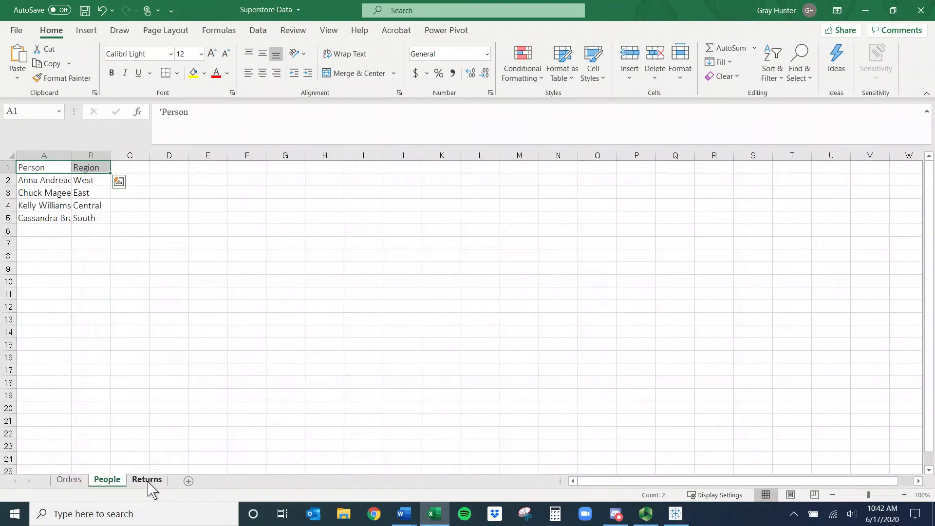
click(147, 480)
click(69, 480)
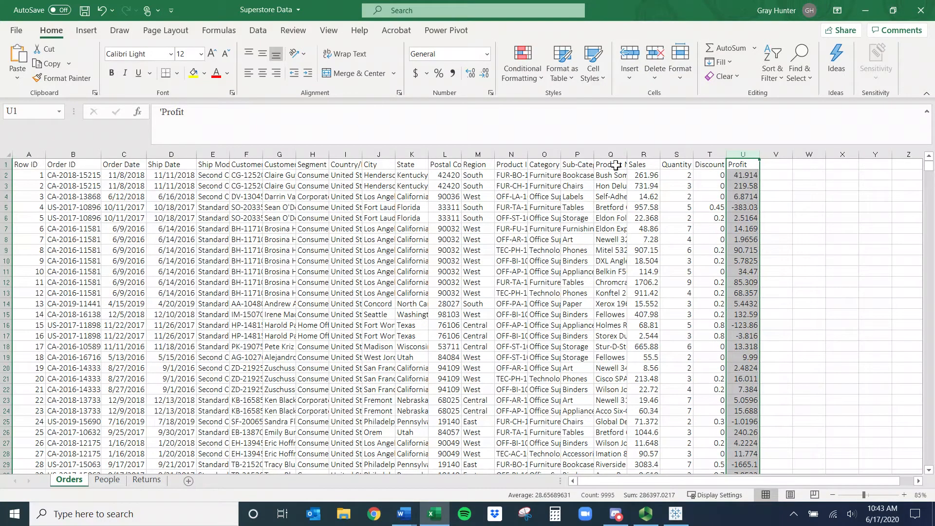
drag(505, 164, 743, 164)
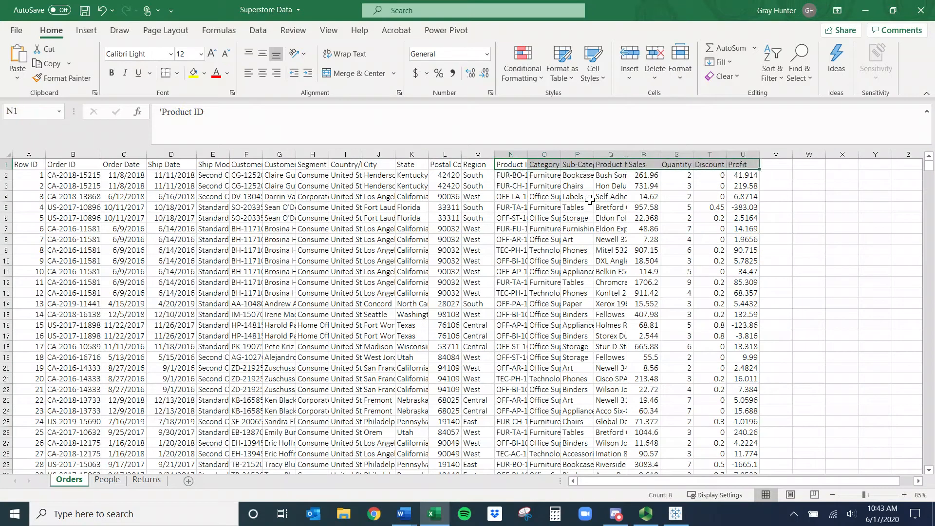
Close the Superstore Data workbook without saving changes and switch to Tableau
click(920, 11)
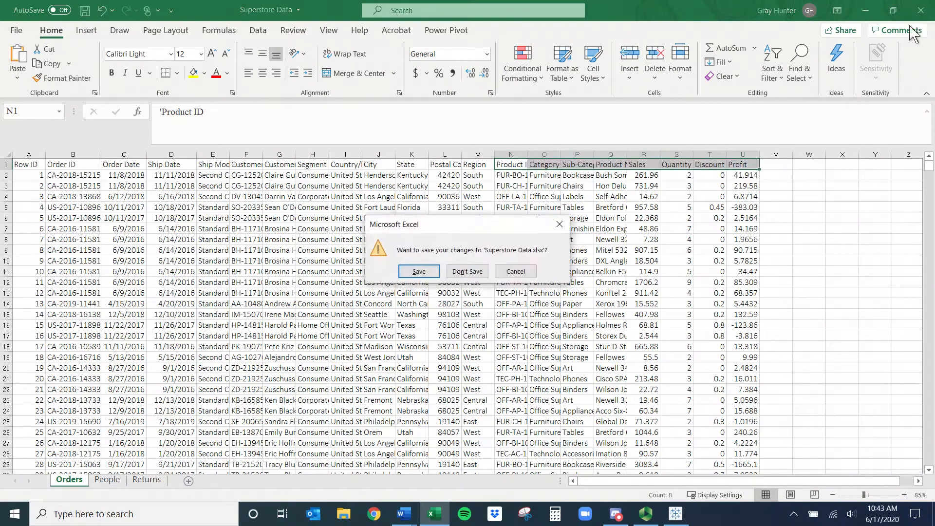
click(467, 272)
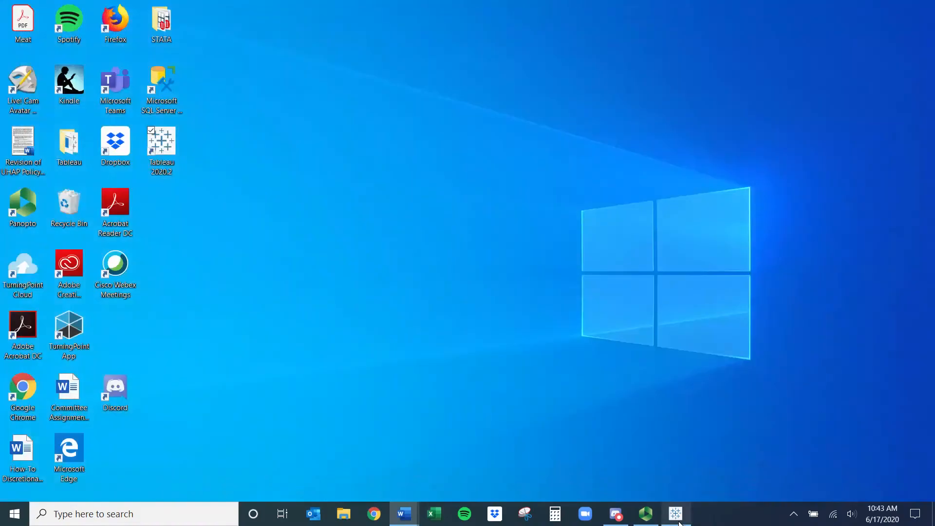
click(677, 517)
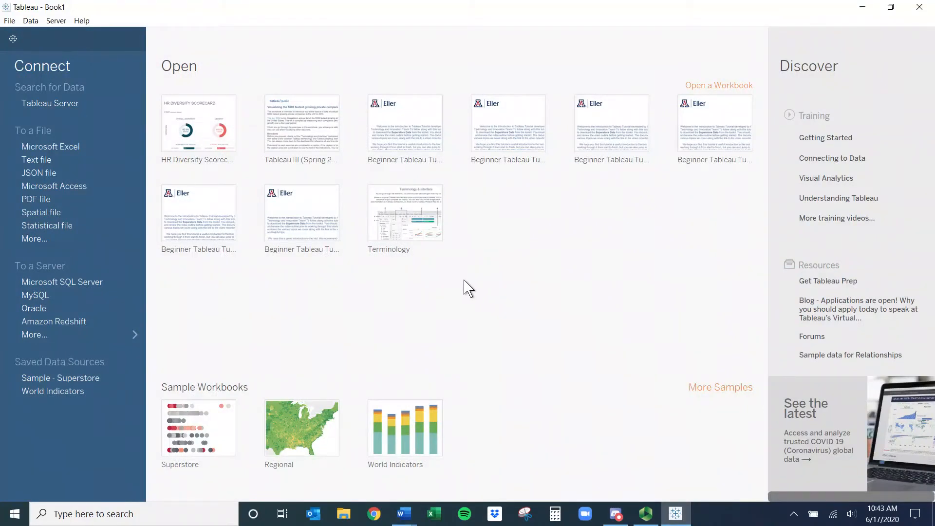
Open the Beginner Tableau Tutorial - Shell workbook from the Downloads folder
click(9, 21)
click(22, 43)
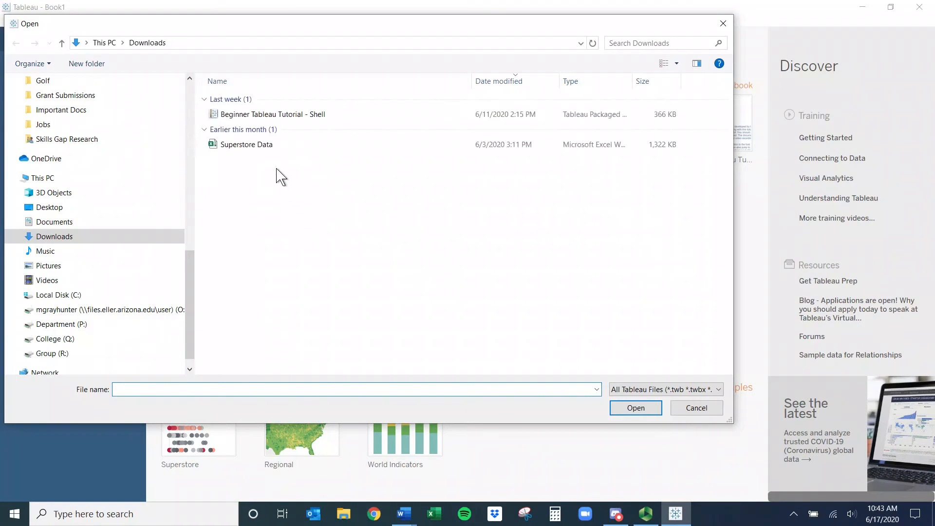
double_click(258, 114)
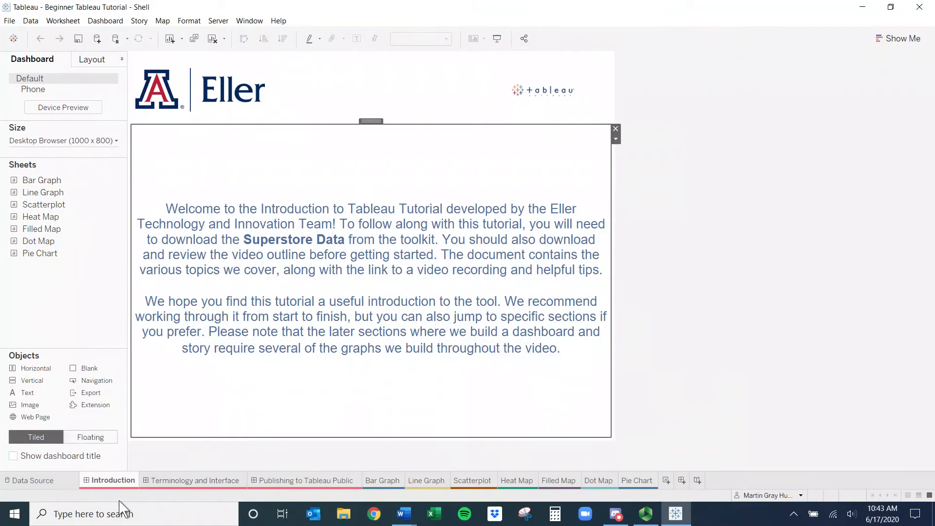
Review the Terminology and Interface dashboard, covering the labelled interface image and the definitions A to I
mouse_move(125, 485)
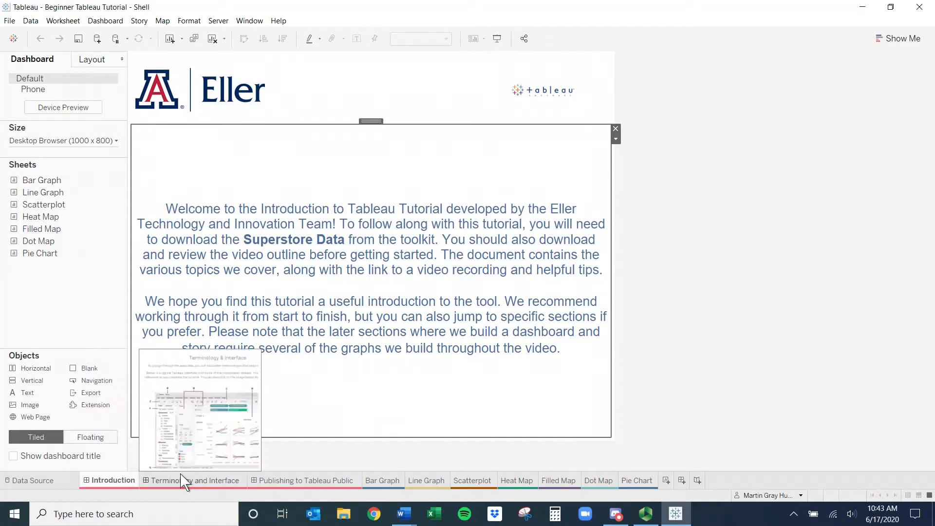
mouse_move(277, 492)
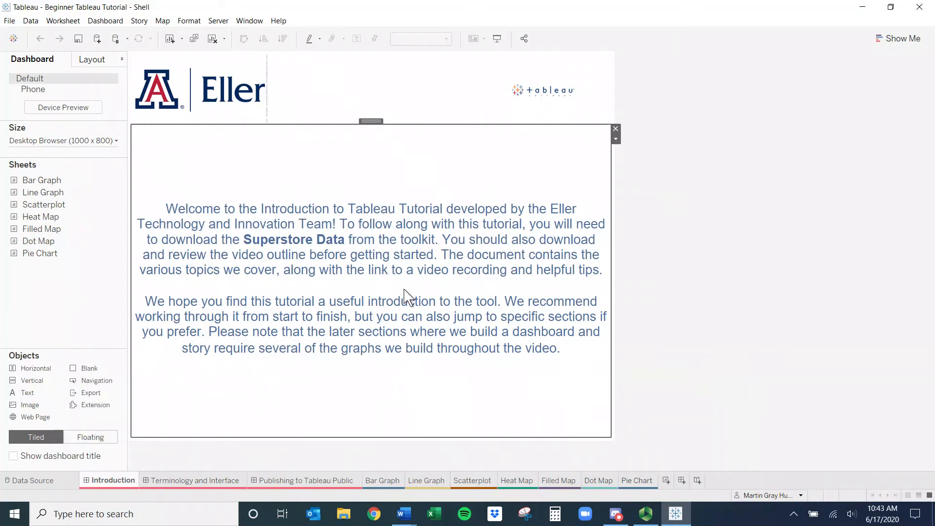
click(199, 483)
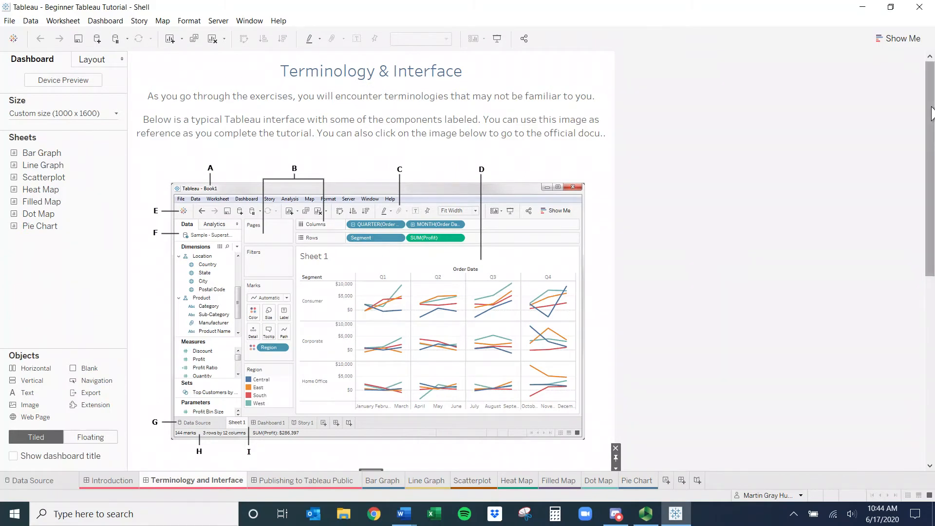
drag(931, 110, 931, 323)
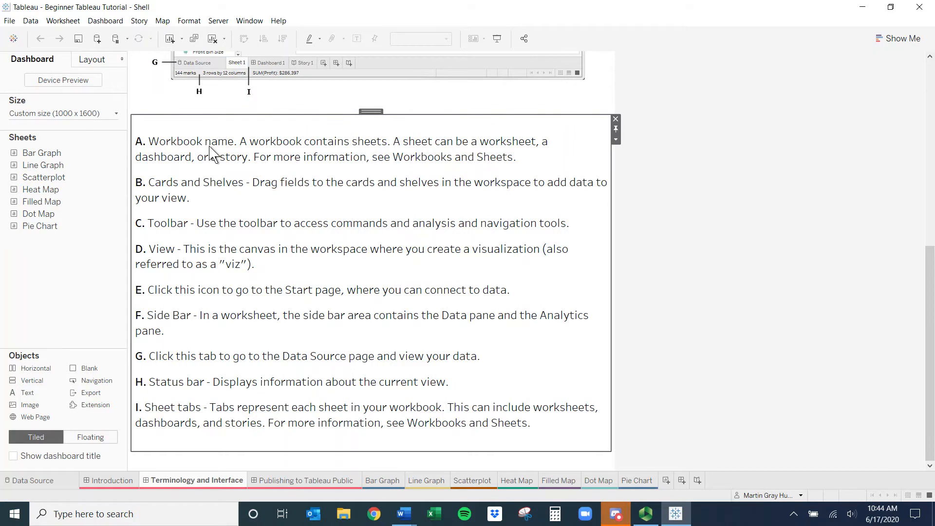
scroll(309, 246, up, 3)
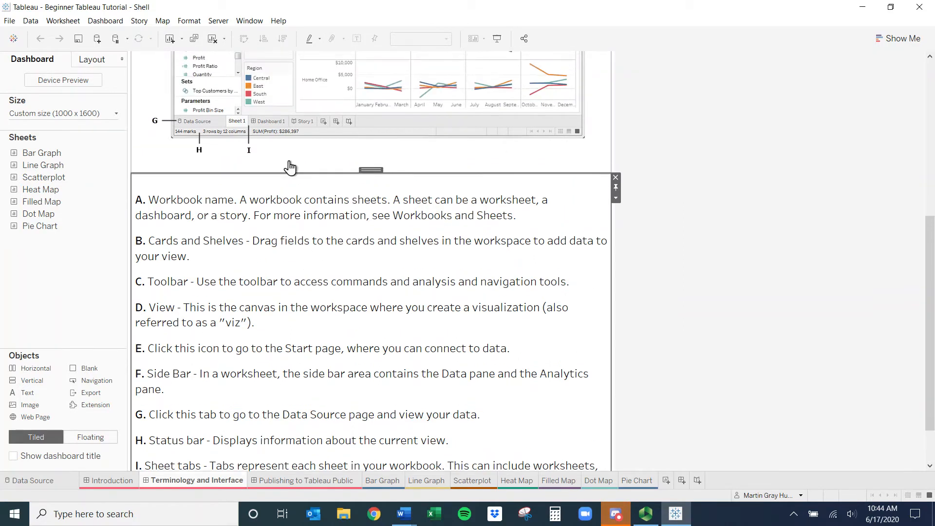
scroll(317, 161, up, 10)
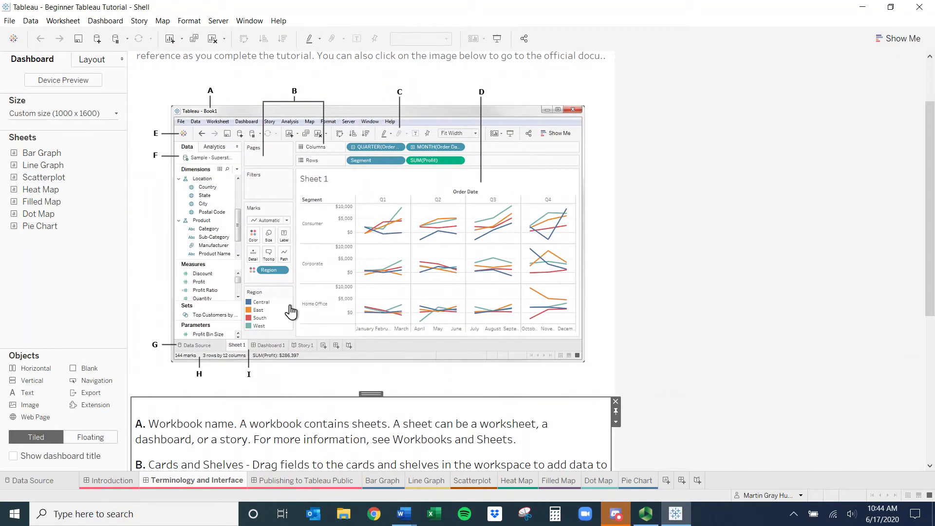
View the Publishing to Tableau Public instructions and the empty Bar Graph worksheet
mouse_move(294, 482)
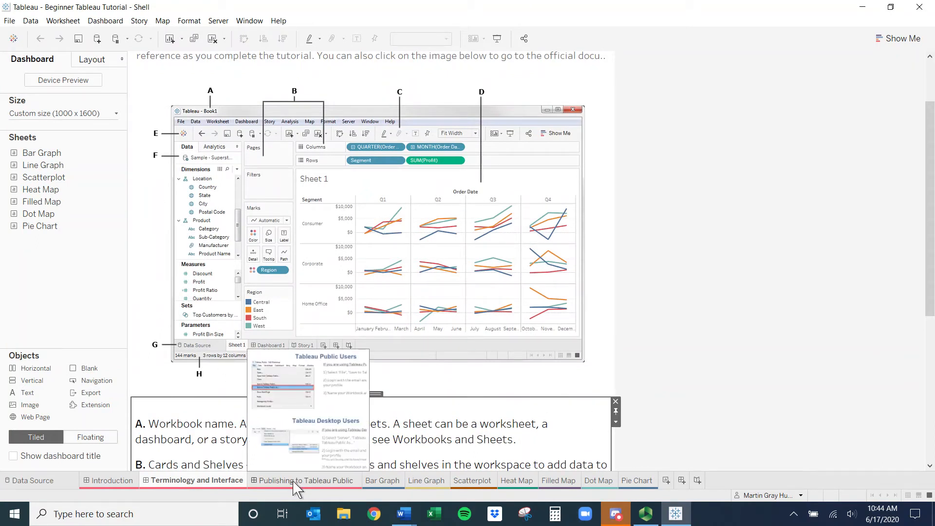
click(294, 482)
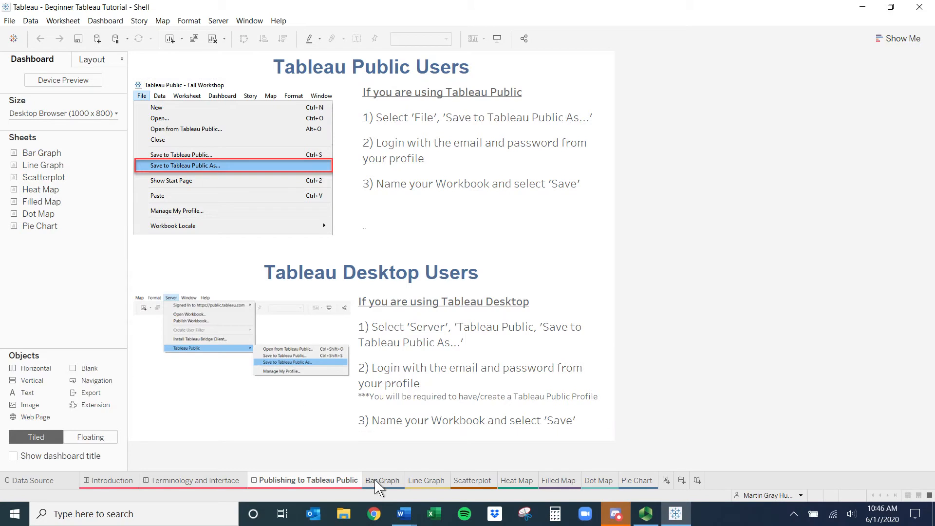
mouse_move(383, 484)
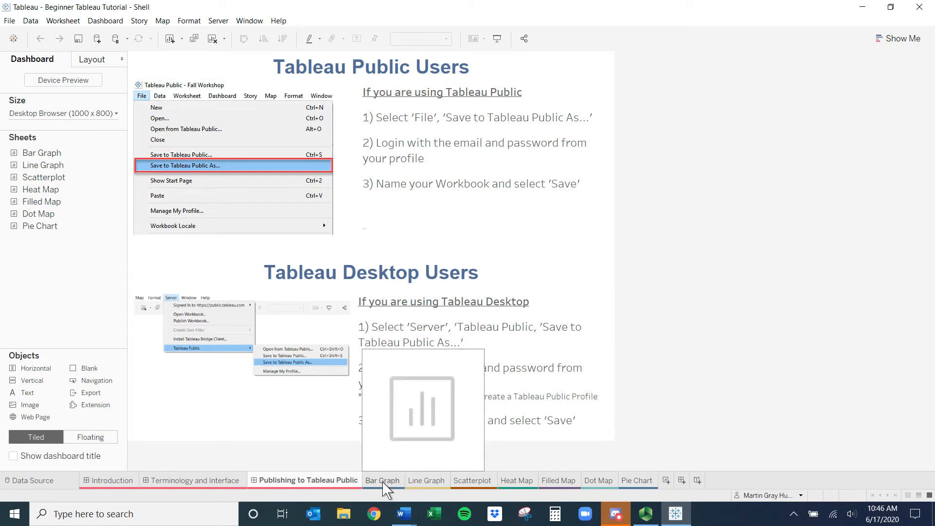
click(387, 484)
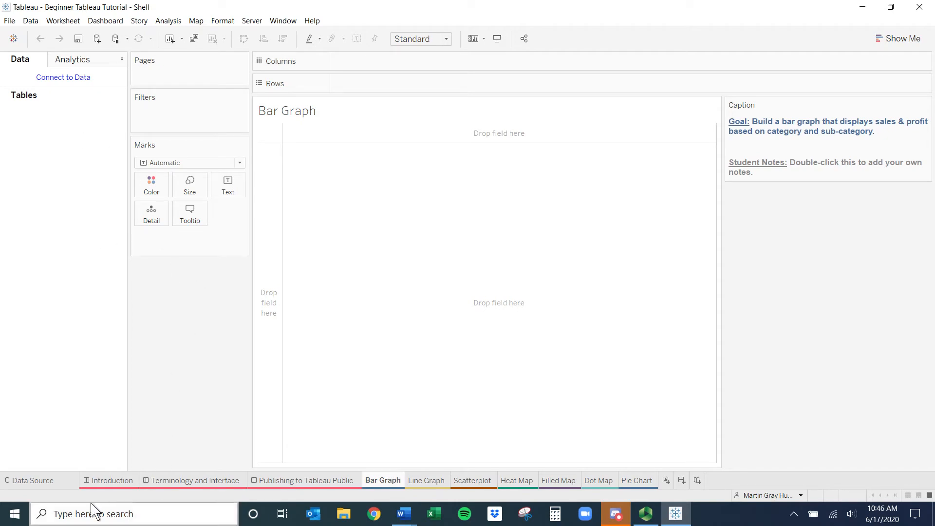
Connect the workbook to the Superstore Data Excel file in the Downloads folder
click(33, 481)
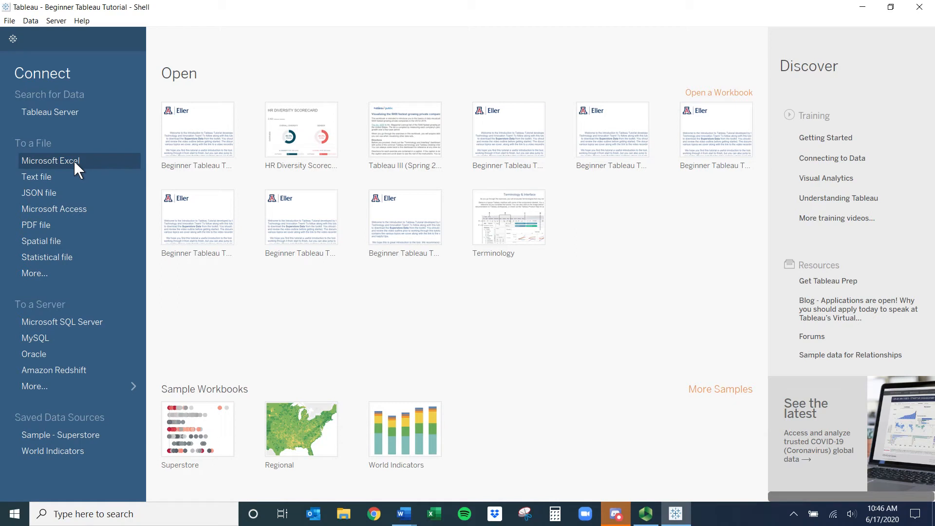
click(12, 21)
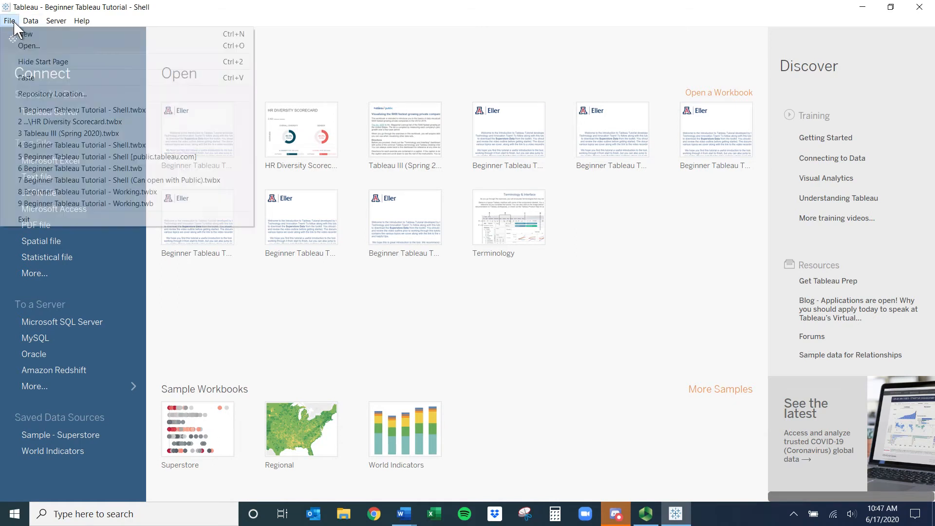
click(42, 46)
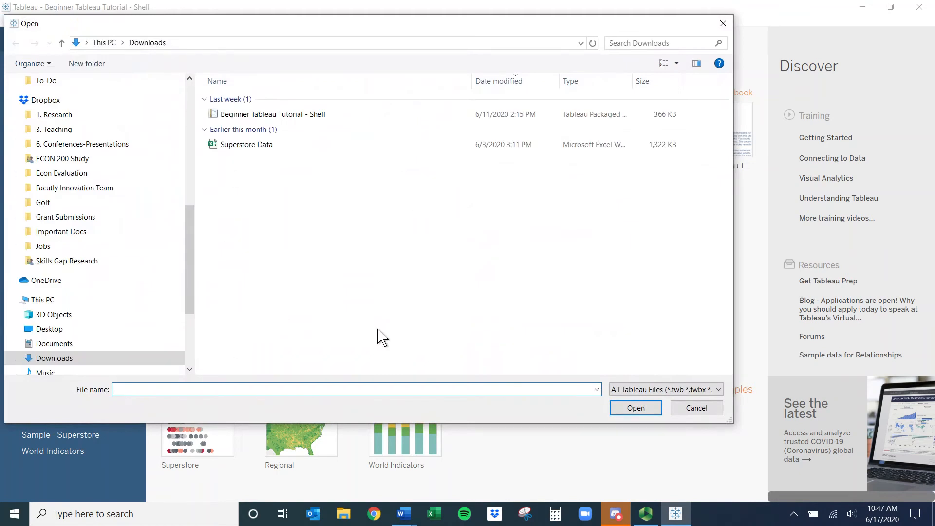
click(273, 145)
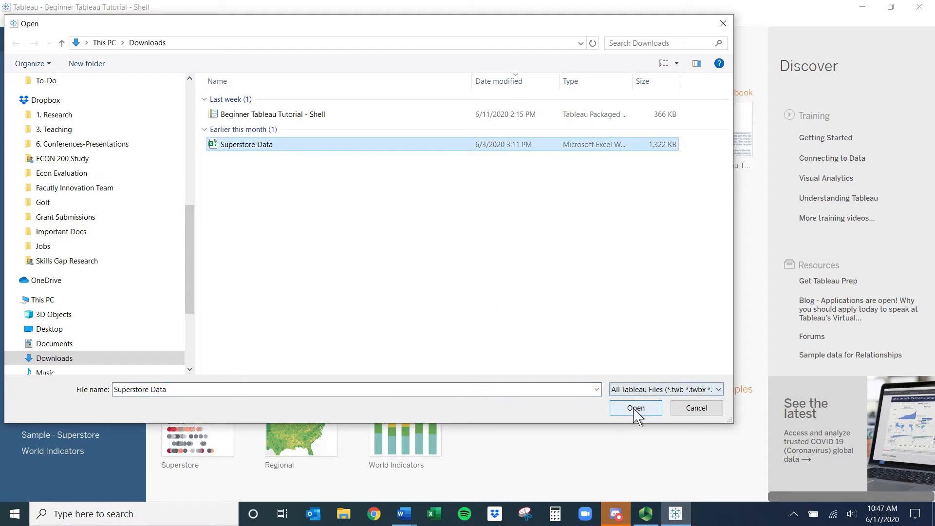
click(636, 409)
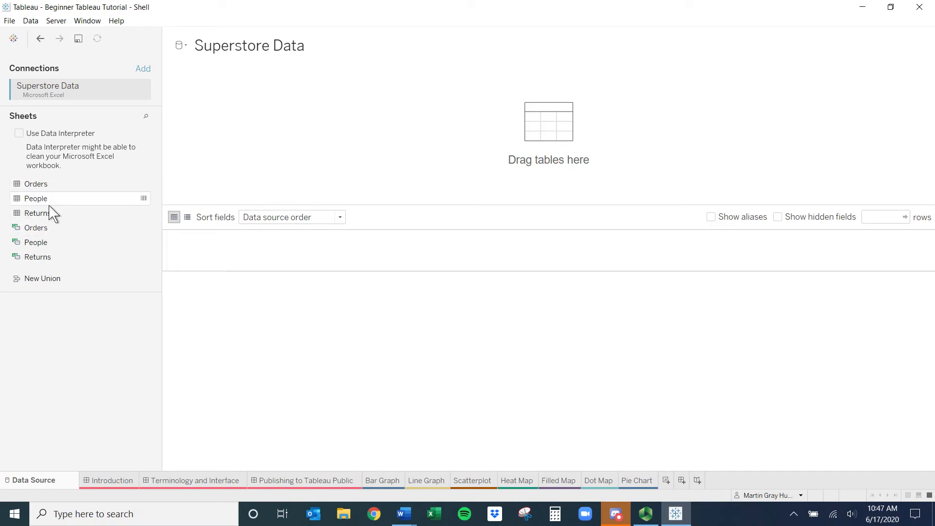
Clean the Superstore Data sheets with Data Interpreter and add the Orders sheet to the data source canvas
click(20, 134)
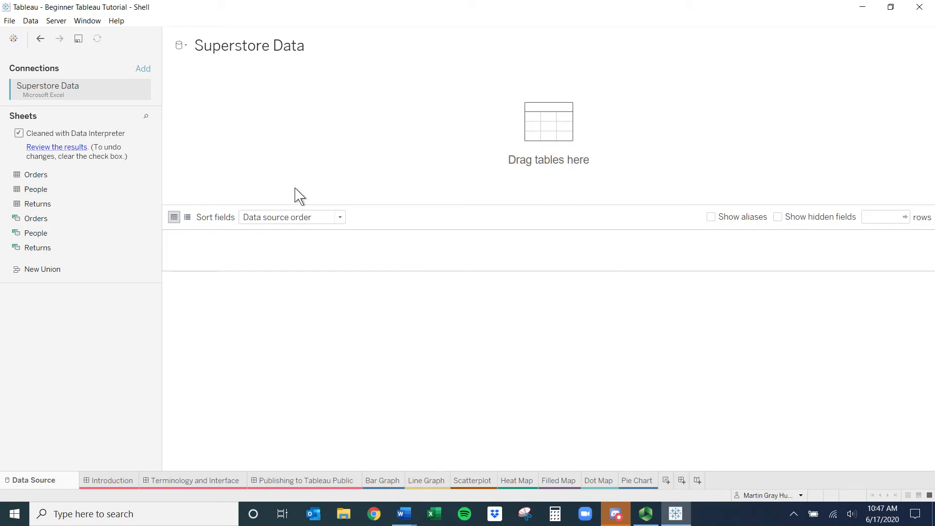
click(39, 176)
drag(38, 176, 204, 122)
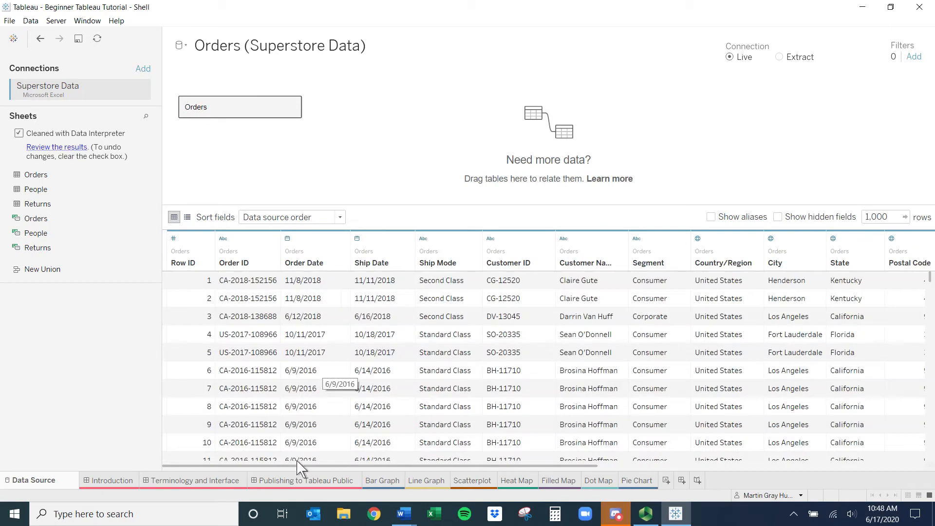
Review the columns across the Orders data preview and open the Bar Graph worksheet
drag(287, 466, 872, 471)
drag(595, 467, 201, 480)
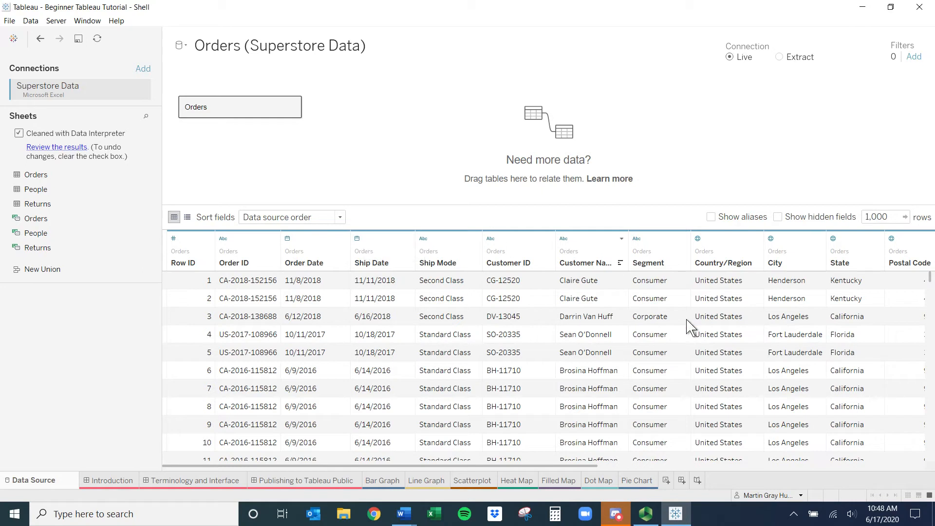
drag(595, 466, 825, 469)
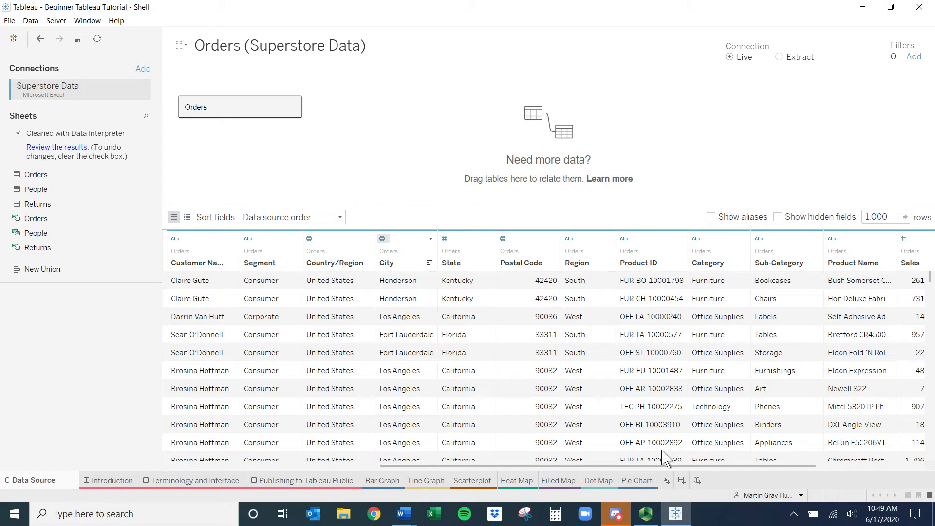
click(390, 486)
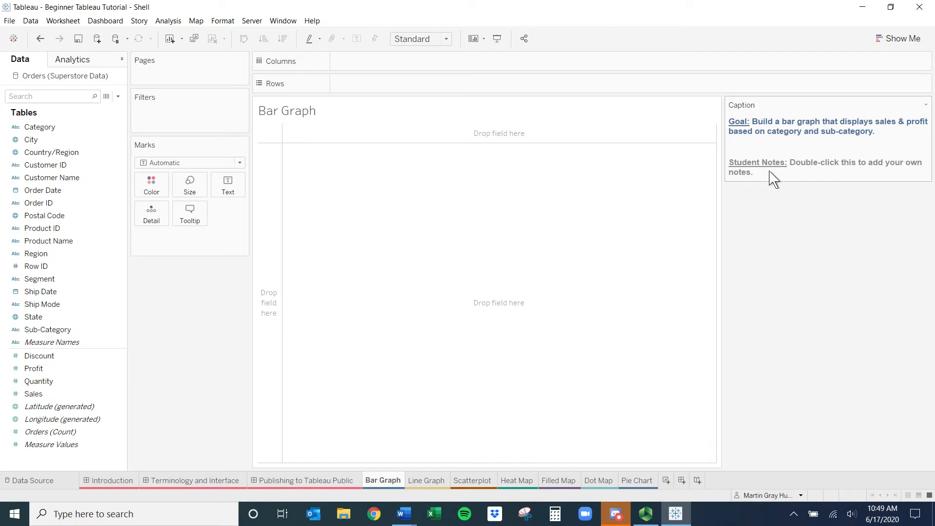
double_click(837, 164)
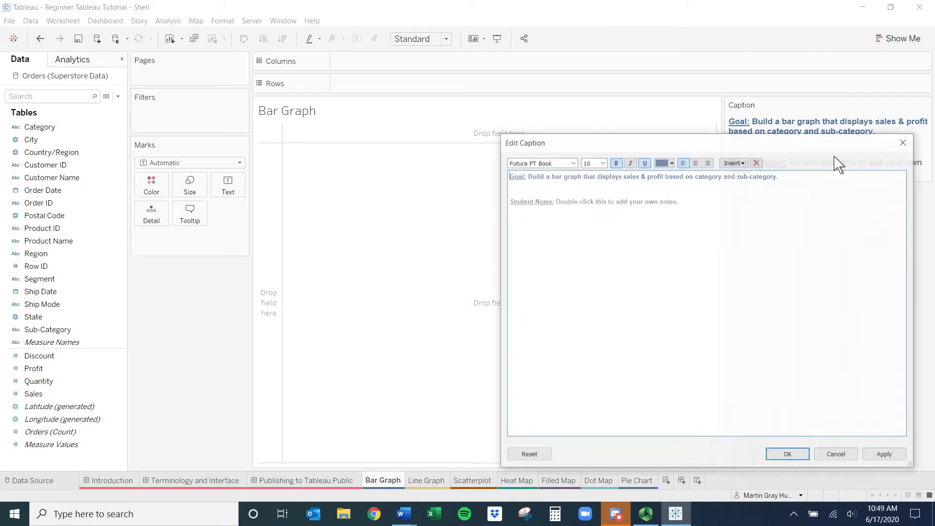
double_click(558, 204)
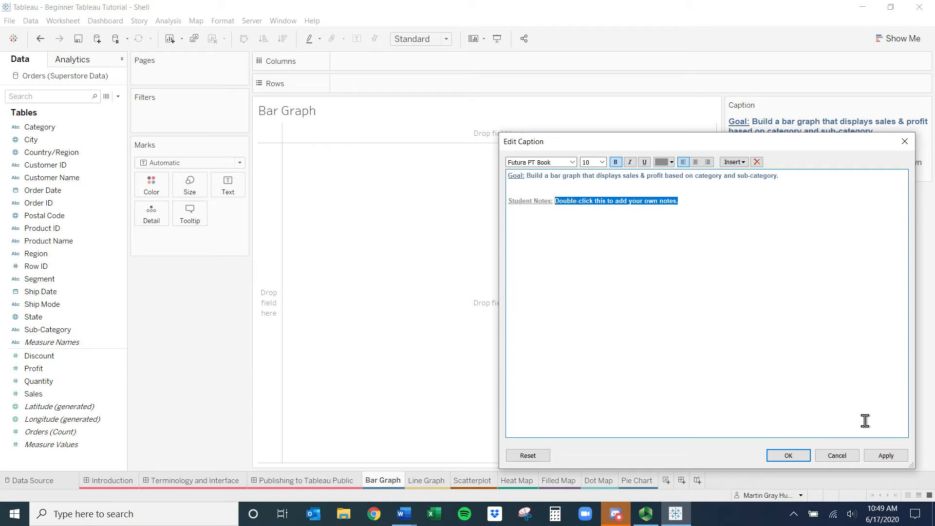
click(838, 456)
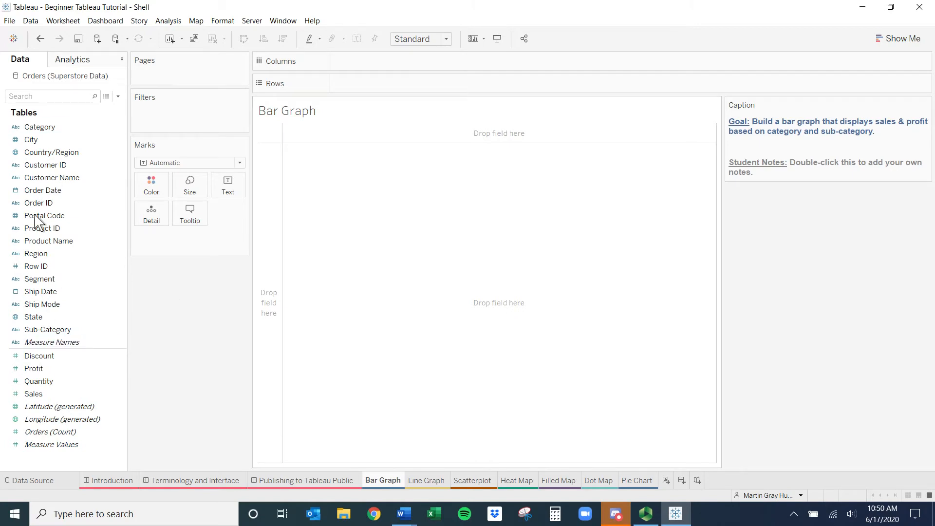
Group the Orders data fields by folder instead of by data source table
drag(54, 152, 72, 126)
click(536, 269)
click(118, 97)
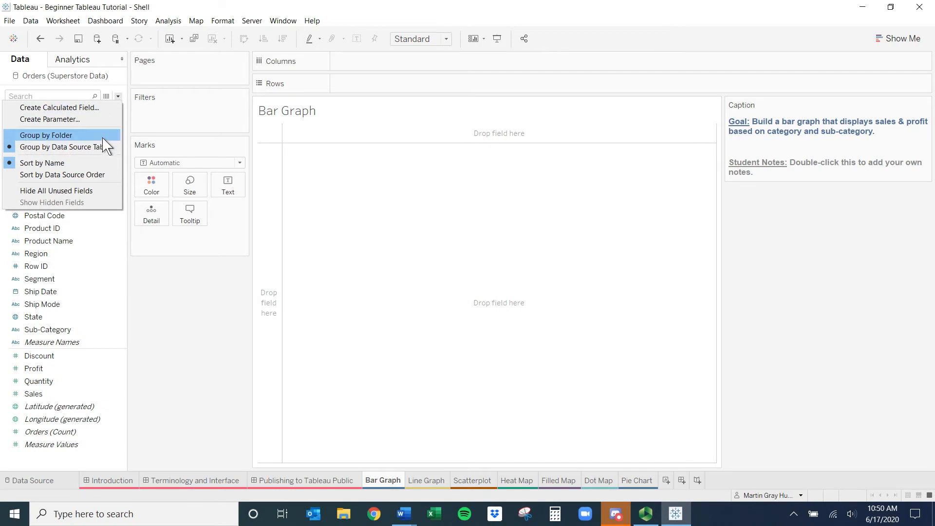
click(46, 136)
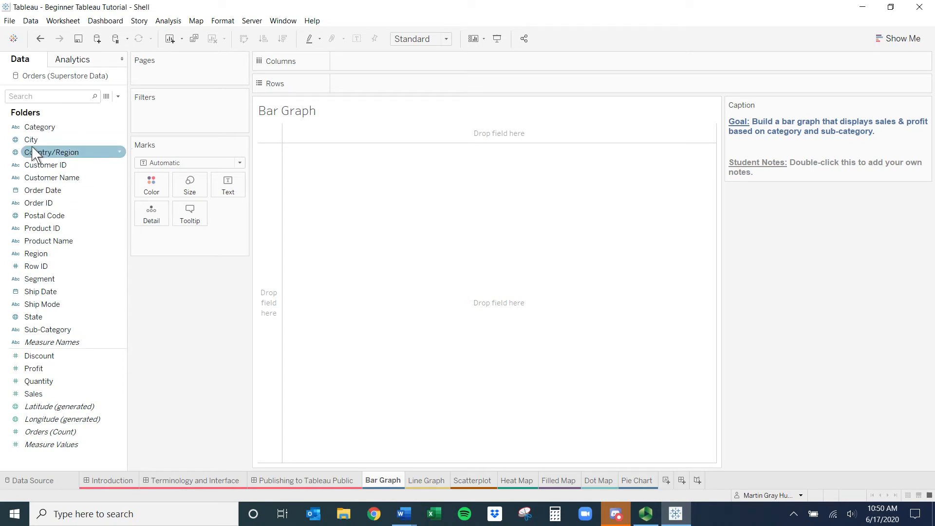
Create a folder named Customer Info from the Customer ID field and add the Customer Name field to it
click(35, 165)
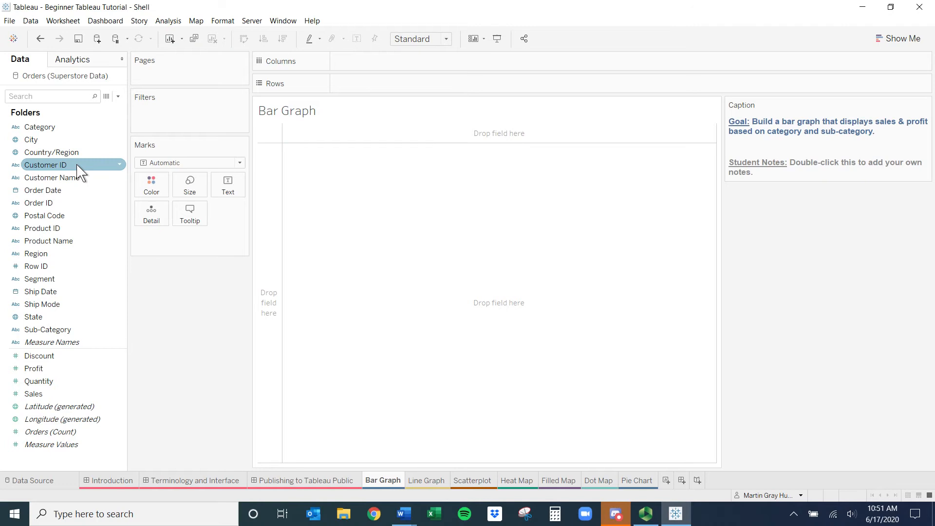
right_click(121, 168)
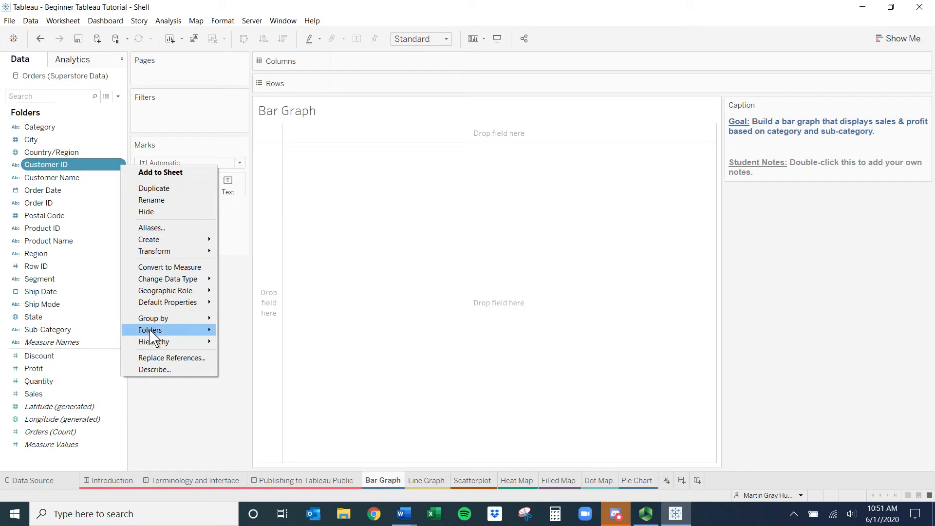
mouse_move(151, 333)
click(250, 334)
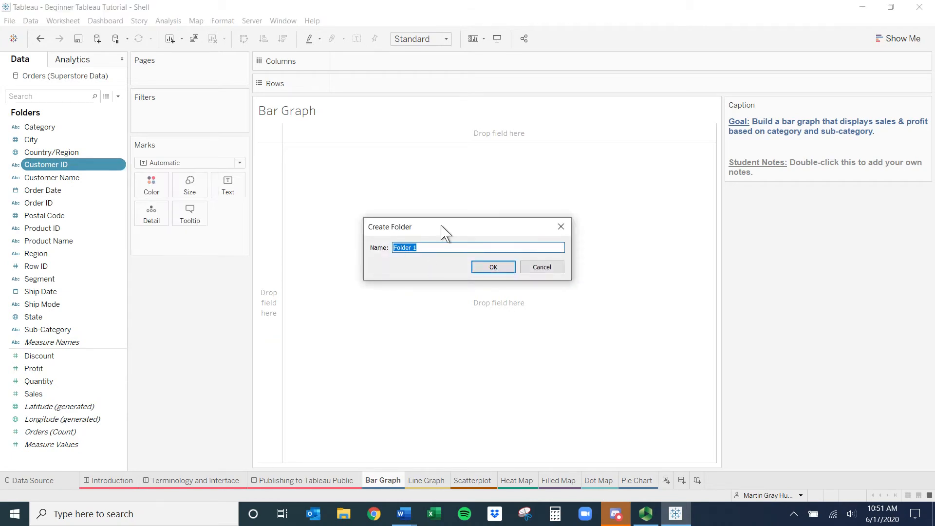
text(Customer )
text(ID)
key(Return)
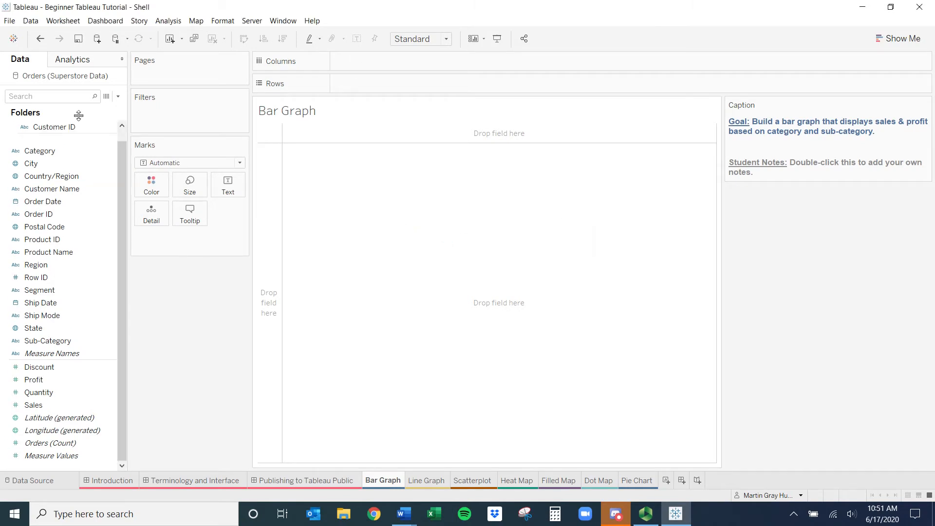
drag(121, 198, 121, 188)
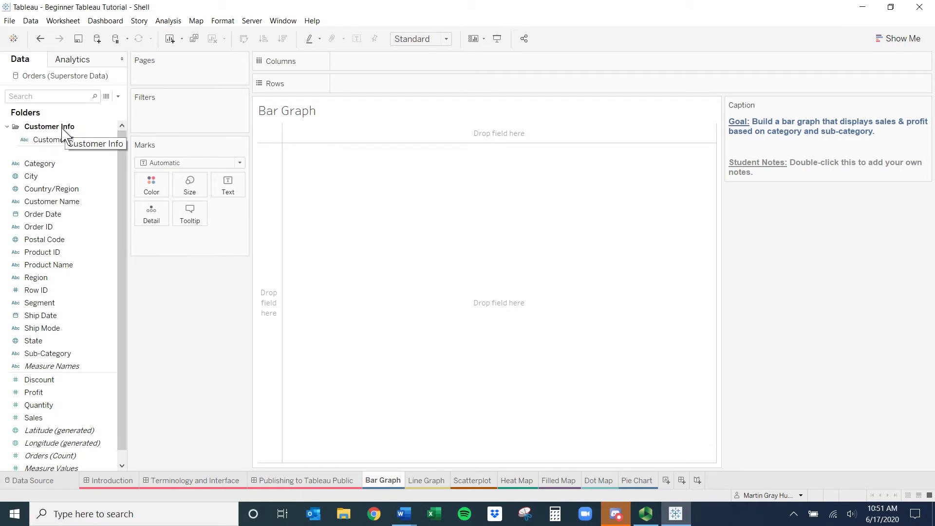
drag(56, 204, 63, 146)
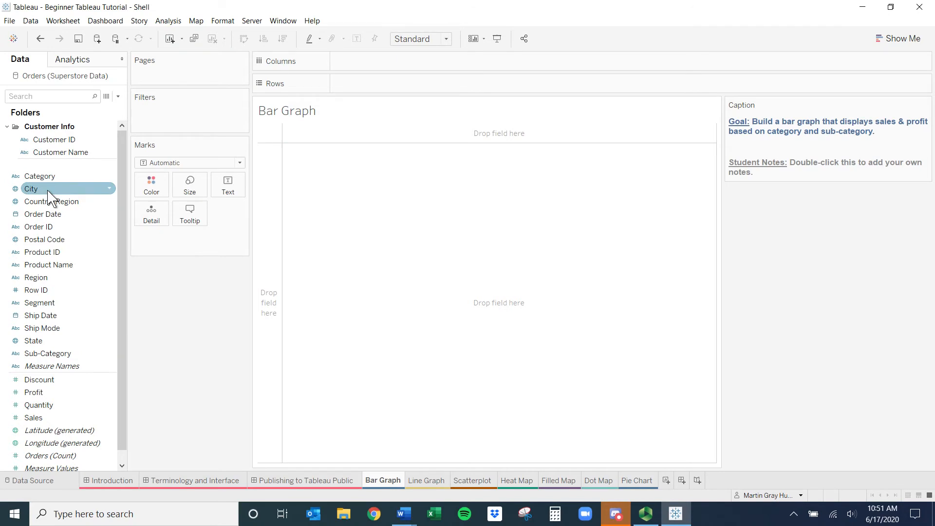
Create a folder named Order Details from the Order Date field
click(111, 215)
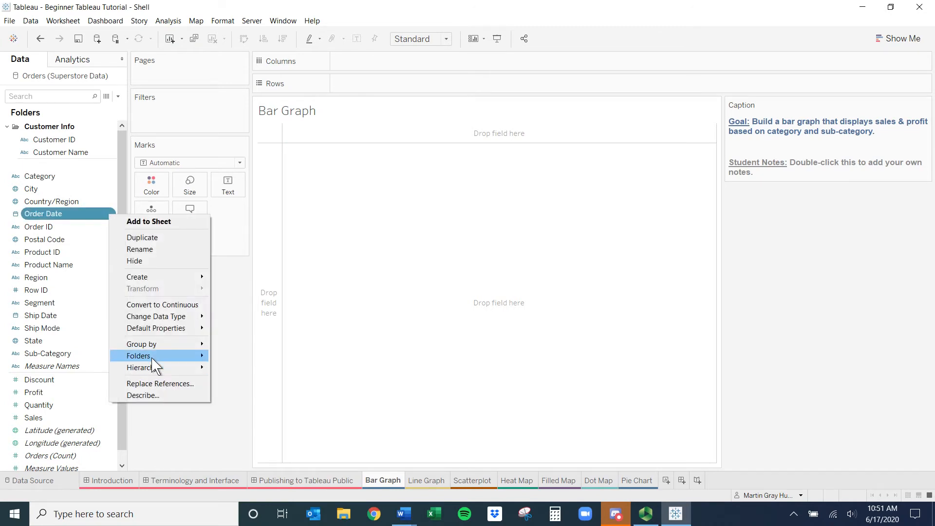
mouse_move(152, 358)
mouse_move(232, 356)
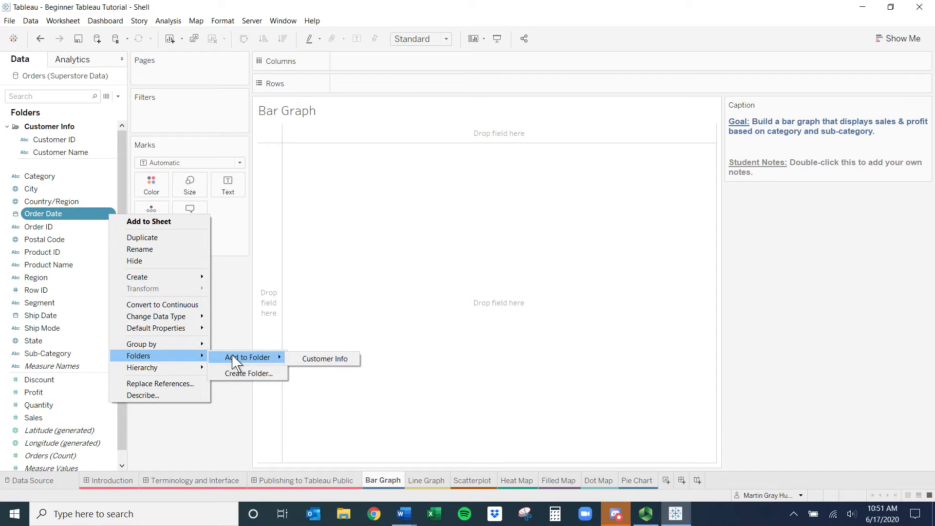
click(237, 376)
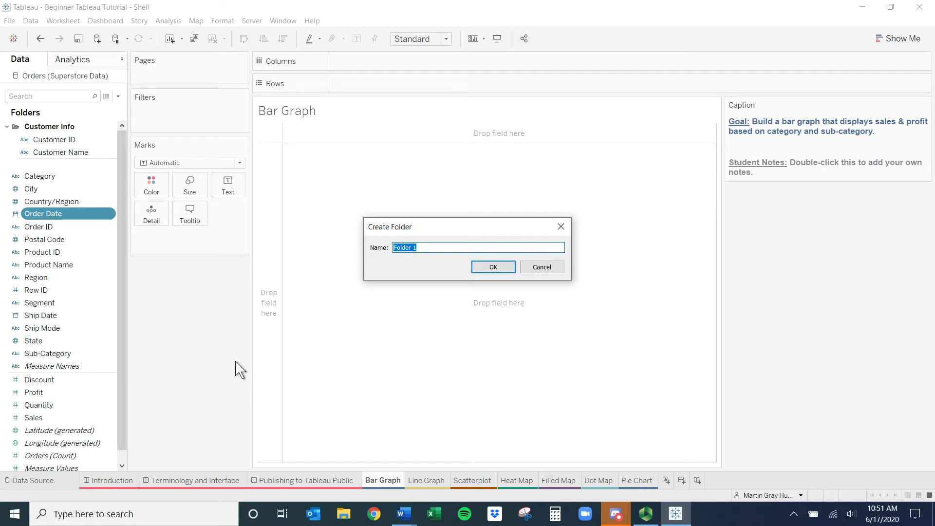
text(Order Details)
key(Return)
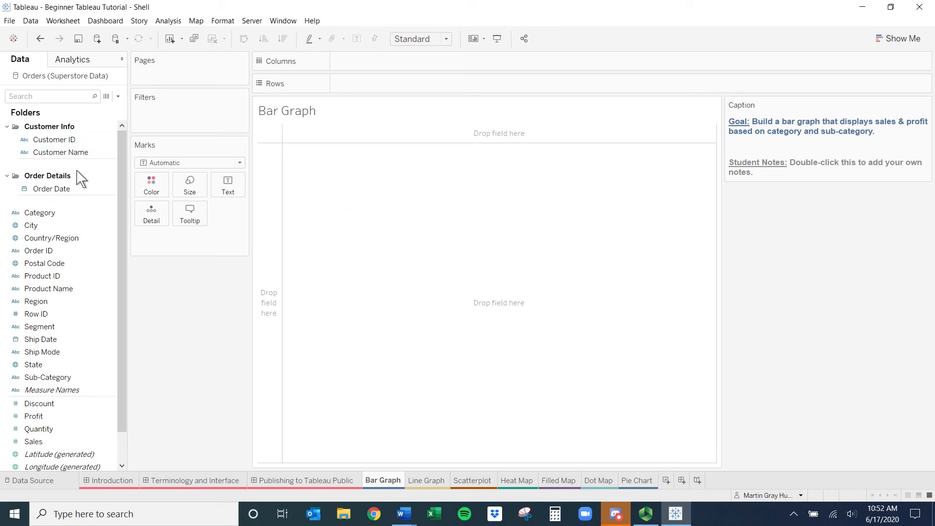
Move the Order ID, Ship Date and Ship Mode fields into the Order Details folder
drag(58, 250, 54, 202)
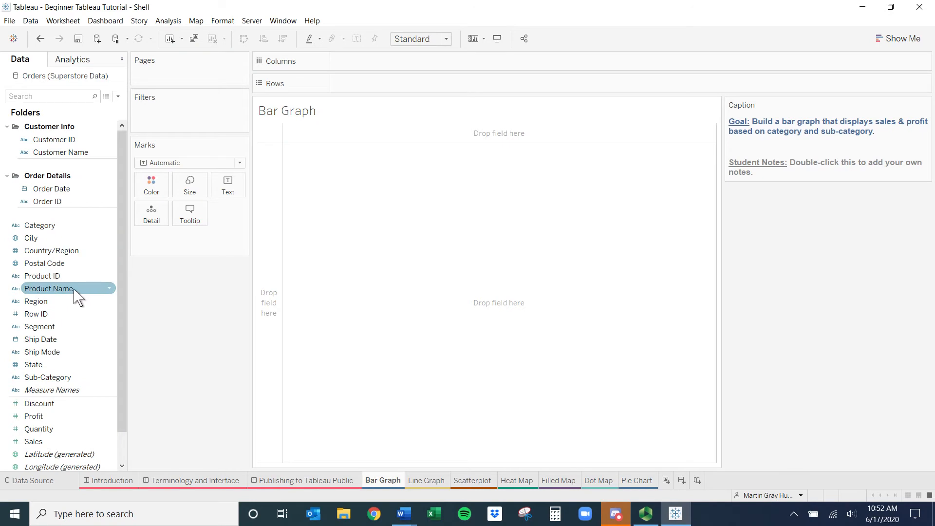
drag(63, 341, 56, 208)
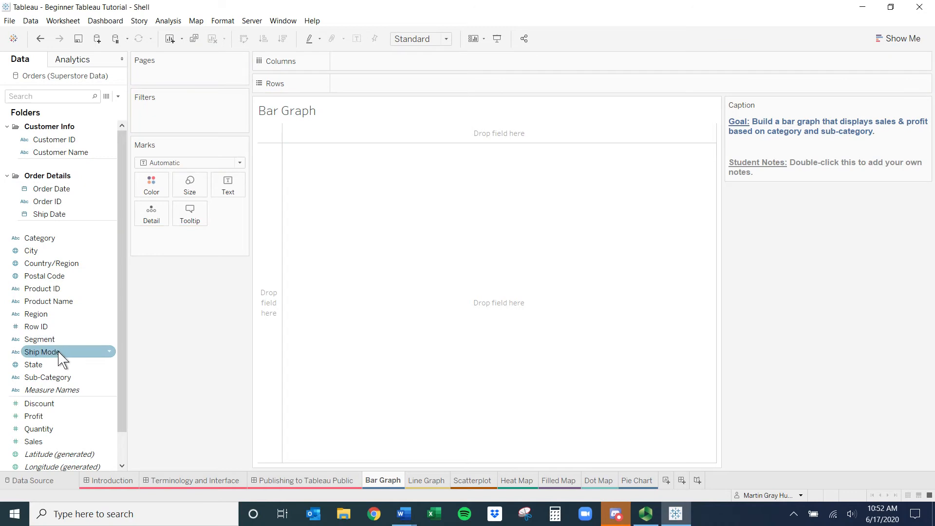
drag(62, 360, 63, 217)
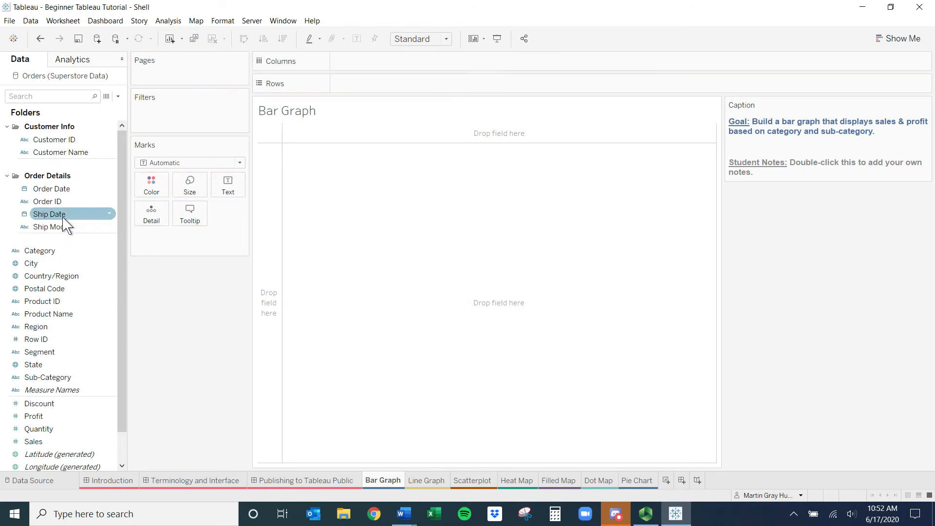
click(64, 227)
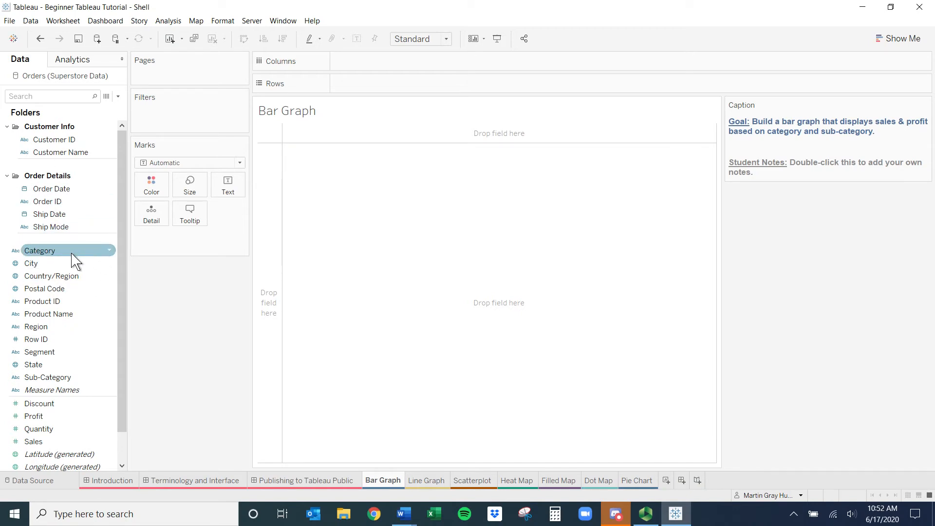
Create a folder named Product Information from the Category field
click(110, 252)
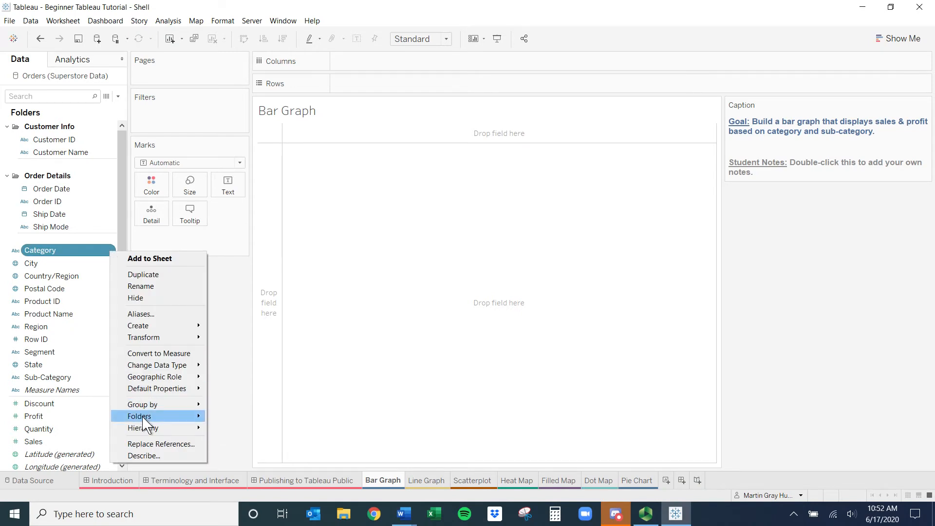
mouse_move(146, 416)
click(231, 432)
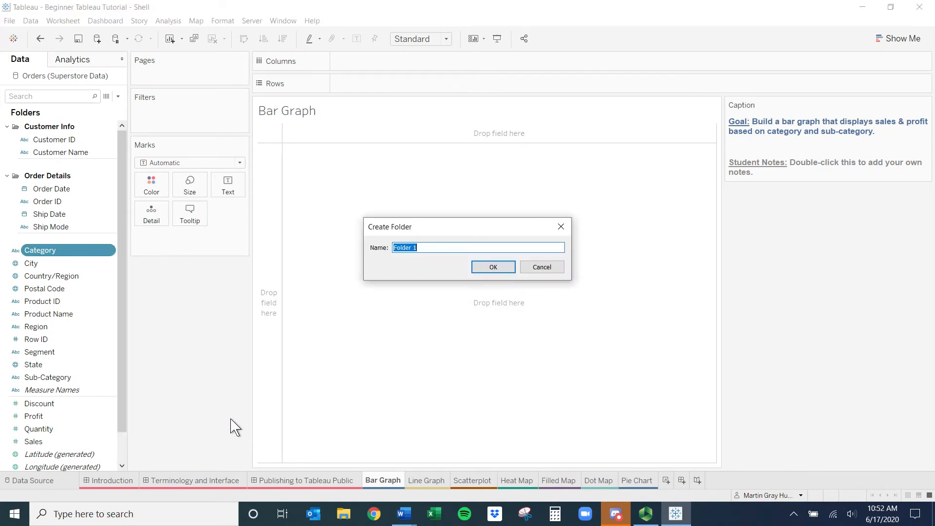
text(Product Information)
key(Return)
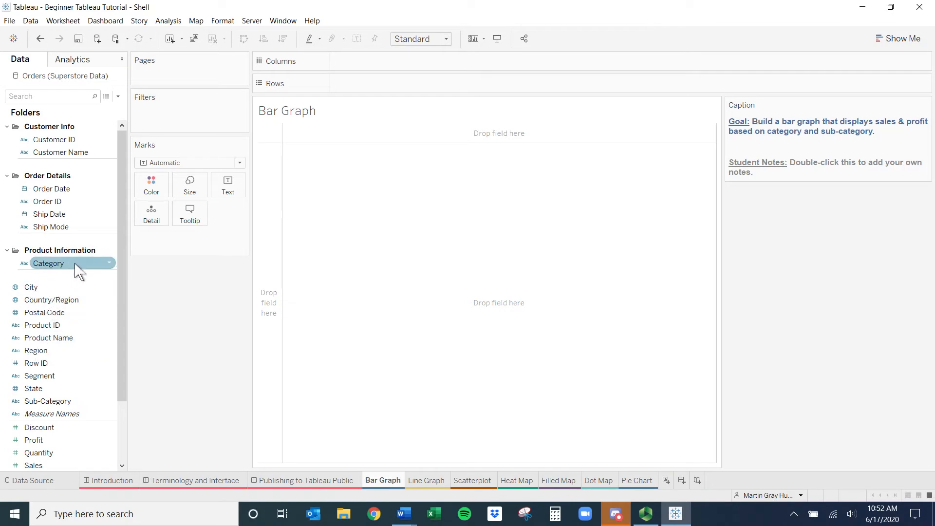
Move the Product ID and Product Name fields into the Product Information folder
scroll(125, 271, down, 2)
scroll(126, 271, down, 1)
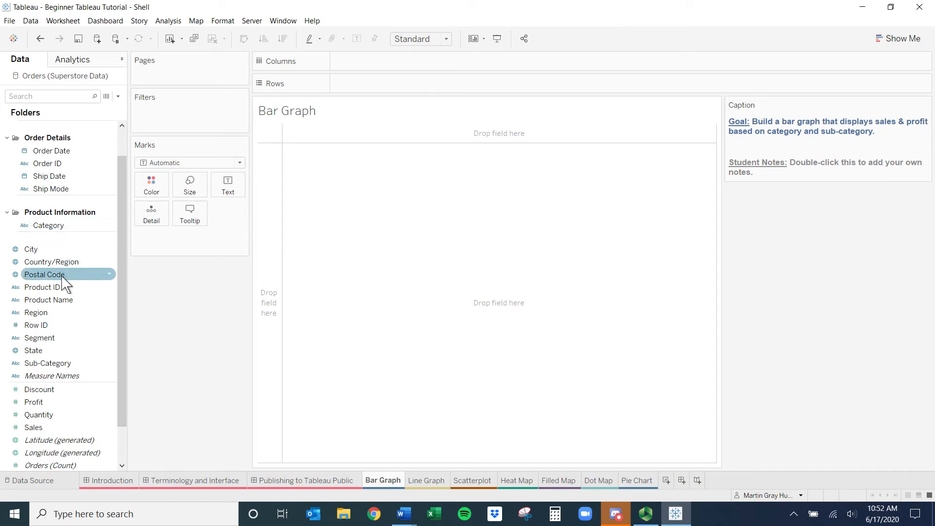
drag(64, 287, 56, 236)
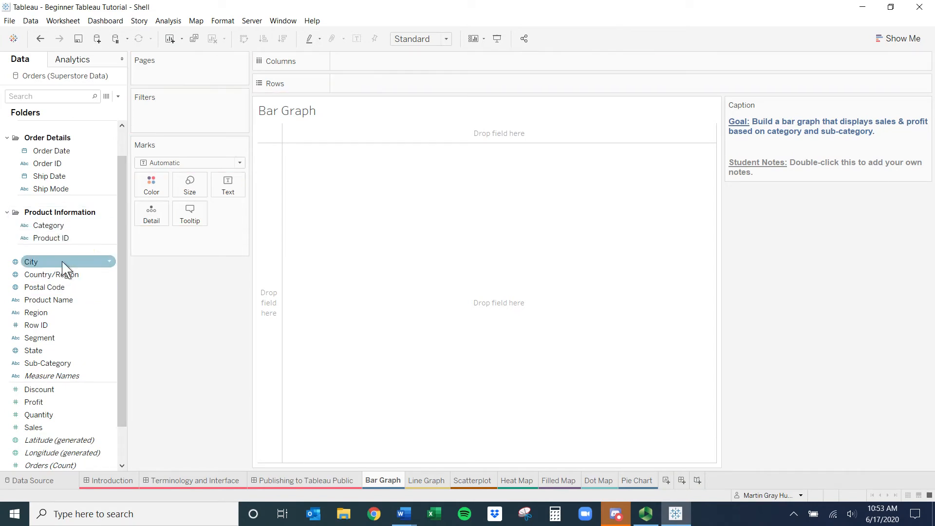
click(71, 299)
drag(71, 299, 69, 239)
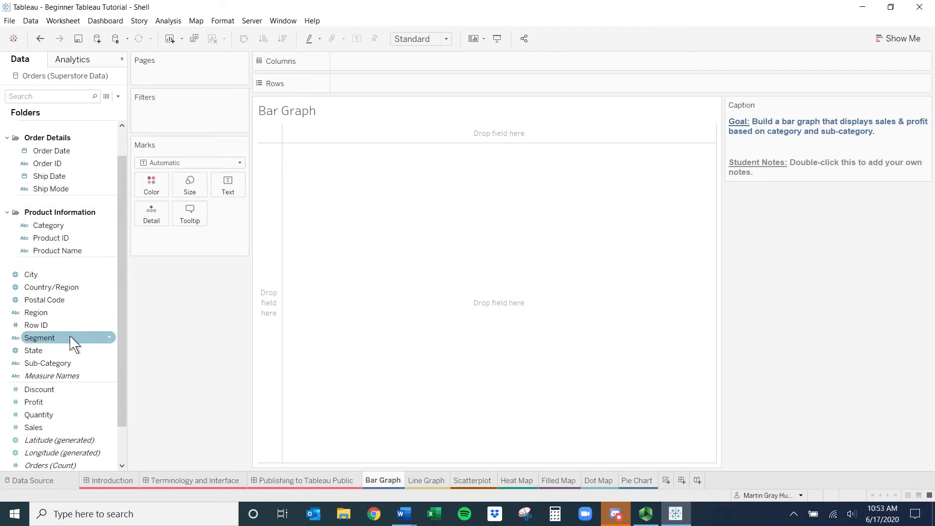
Move the Segment and Sub-Category fields into the Product Information folder
drag(71, 341, 68, 261)
drag(52, 367, 64, 270)
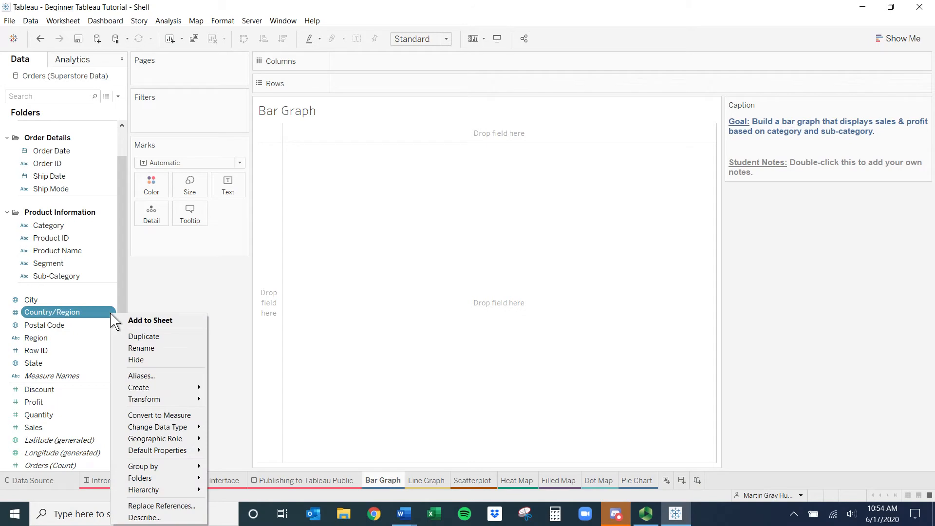
Create a hierarchy named Location Info from the Country/Region field
mouse_move(161, 492)
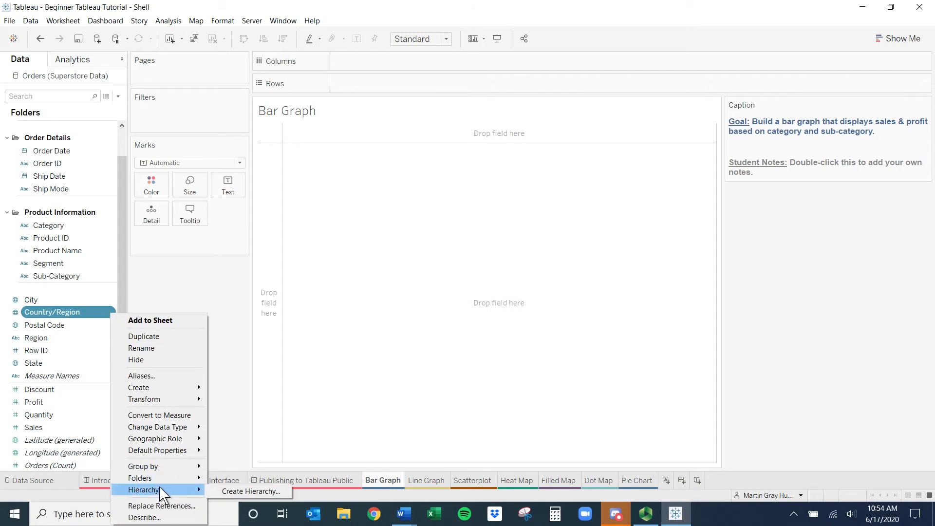
click(227, 491)
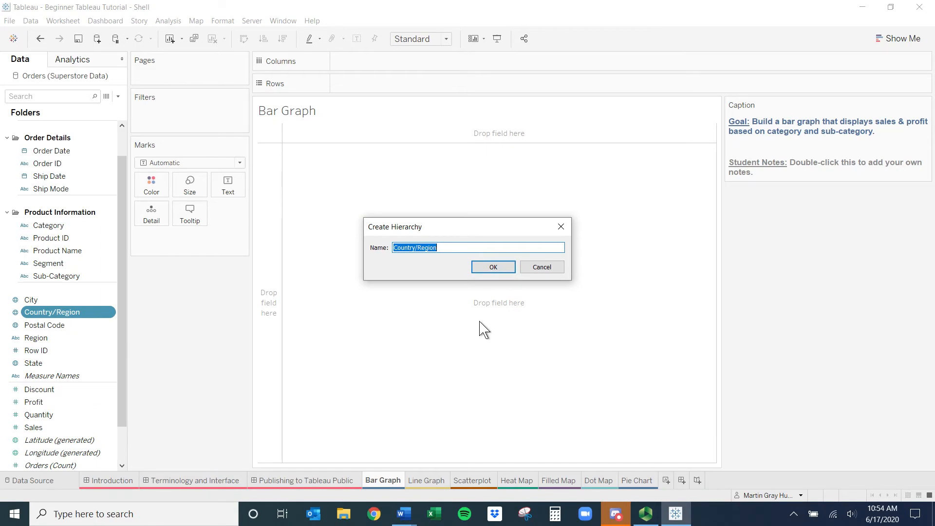
text(Location Info)
key(Return)
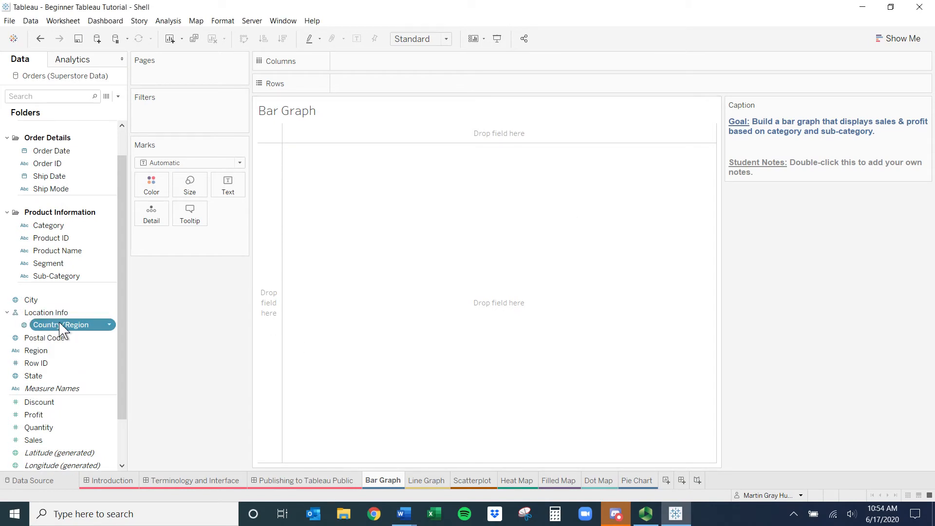
Add State, City and Postal Code below Country/Region in the Location Info hierarchy, in that order
click(45, 376)
drag(45, 377, 61, 329)
drag(31, 299, 41, 350)
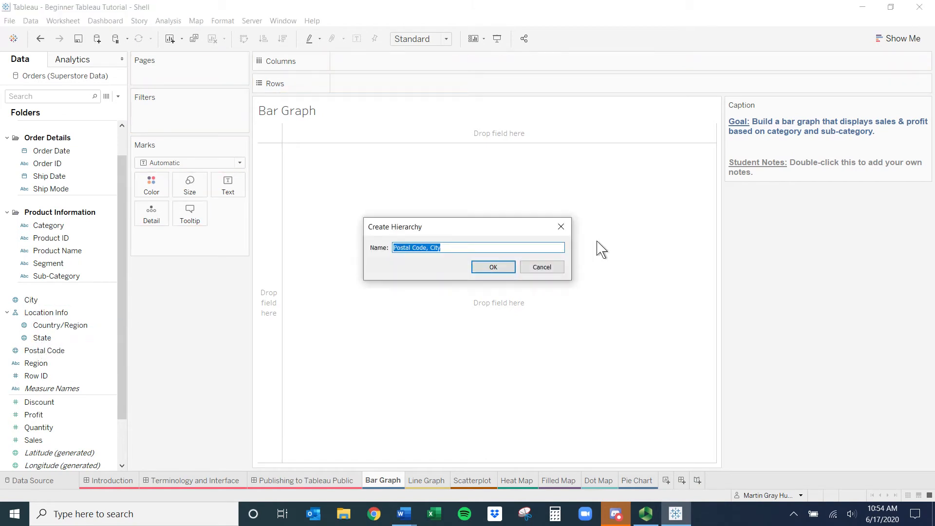
click(540, 268)
drag(30, 300, 48, 344)
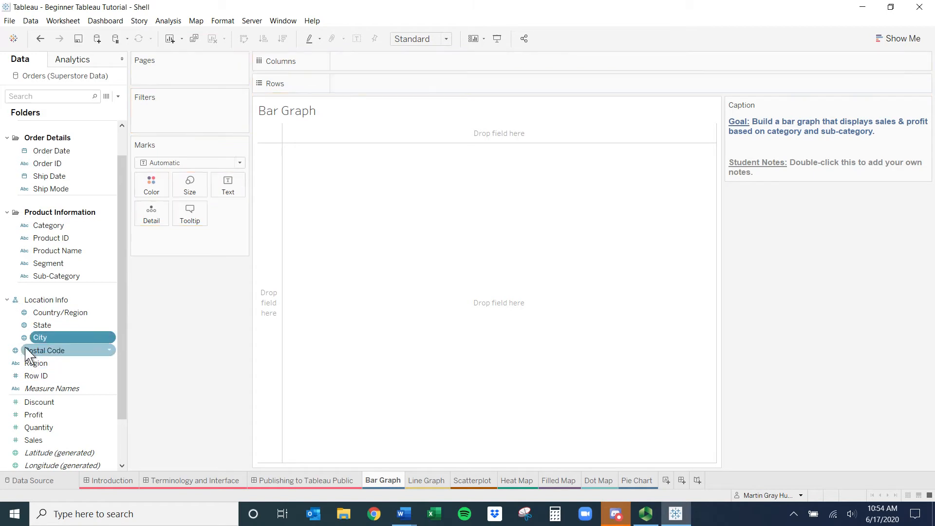
click(29, 353)
drag(29, 353, 48, 338)
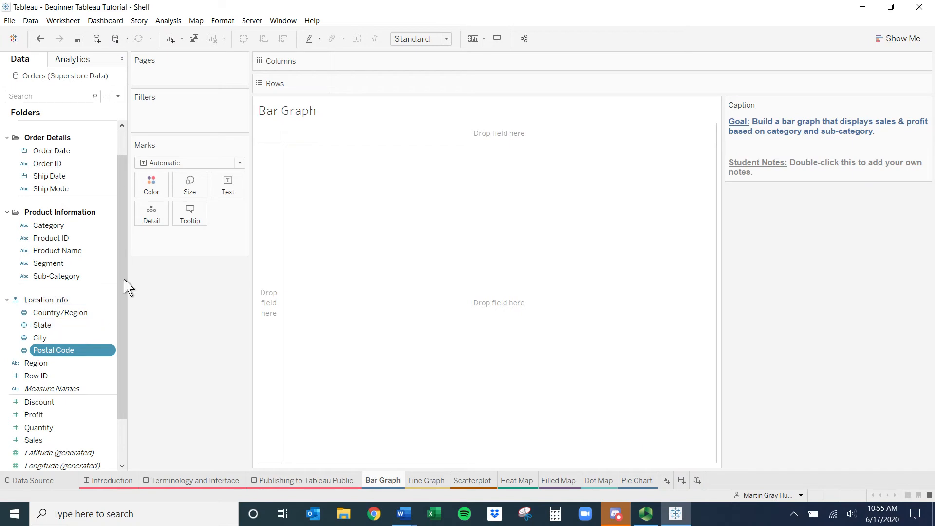
drag(119, 292, 120, 347)
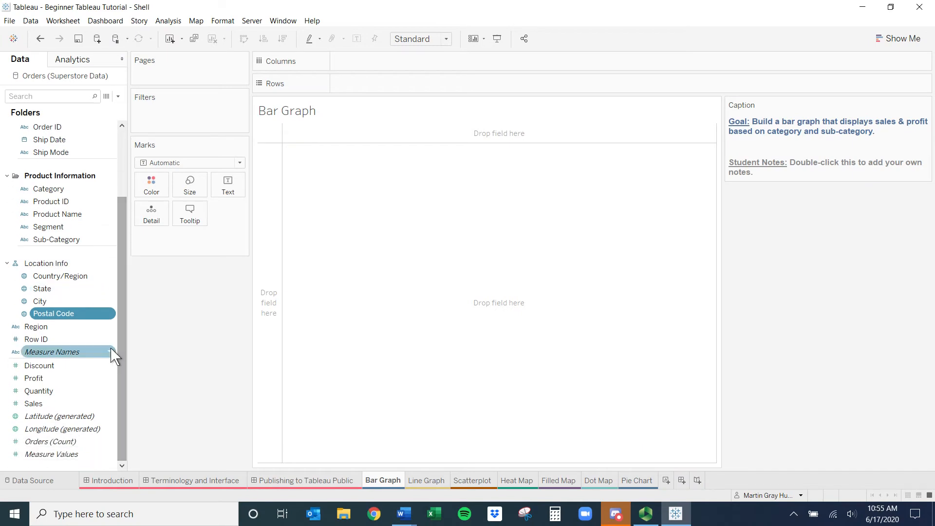
drag(120, 331, 88, 150)
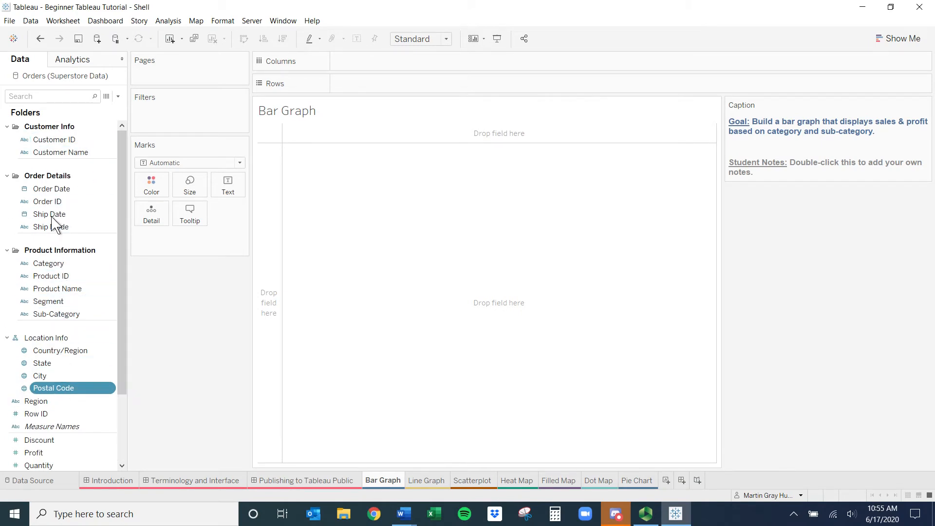
drag(122, 365, 113, 419)
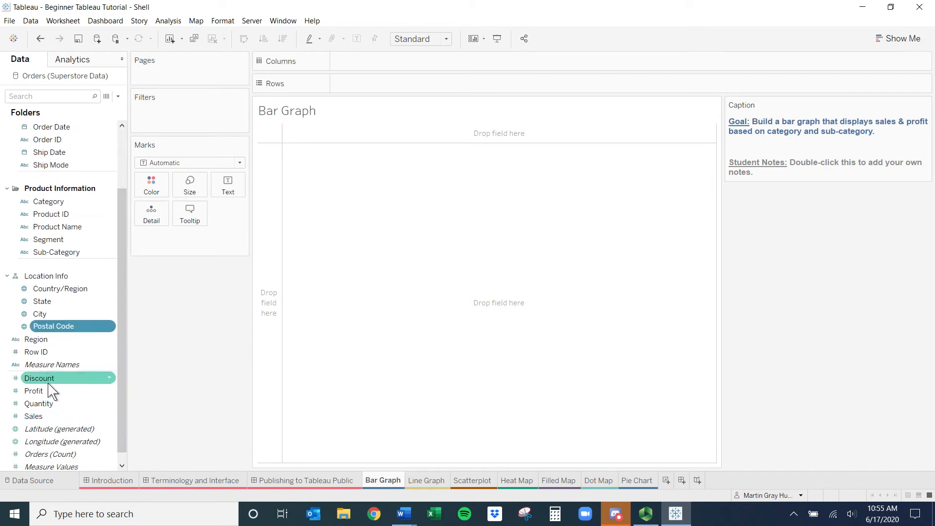
drag(122, 367, 116, 384)
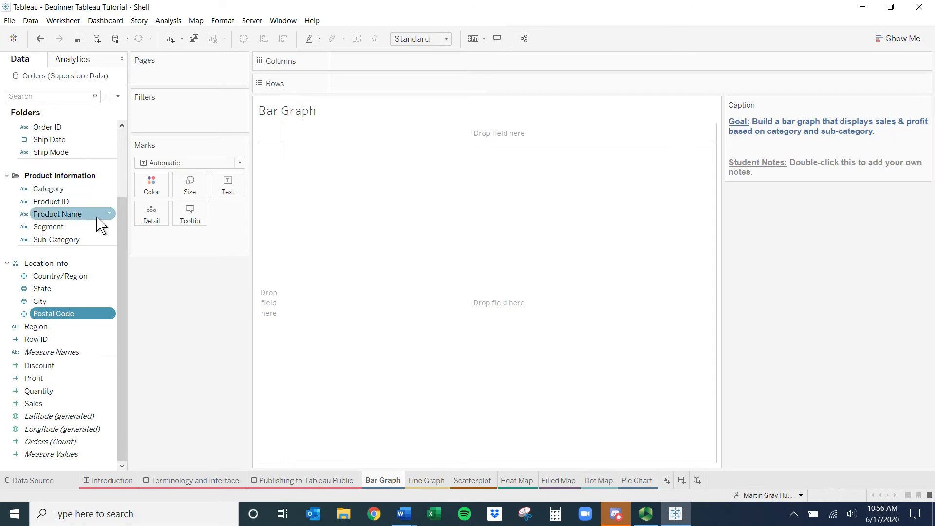
click(60, 194)
click(59, 188)
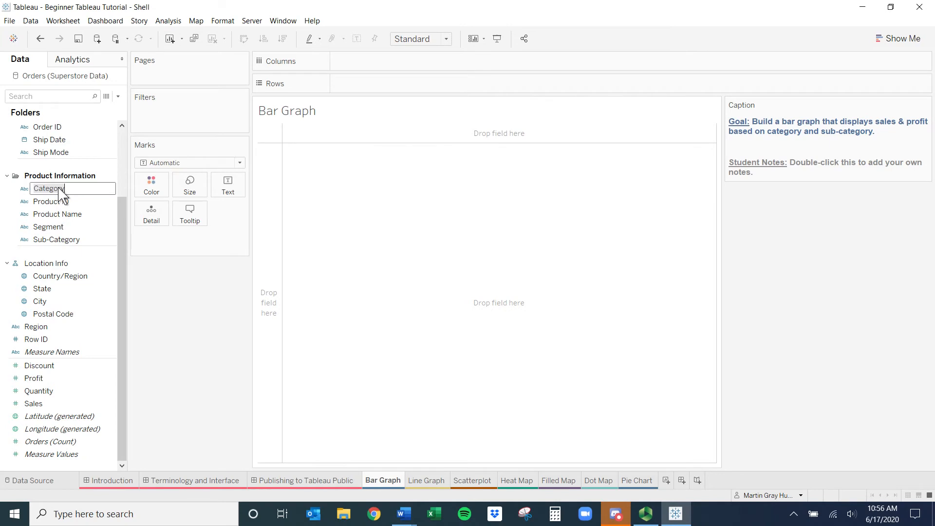
click(177, 313)
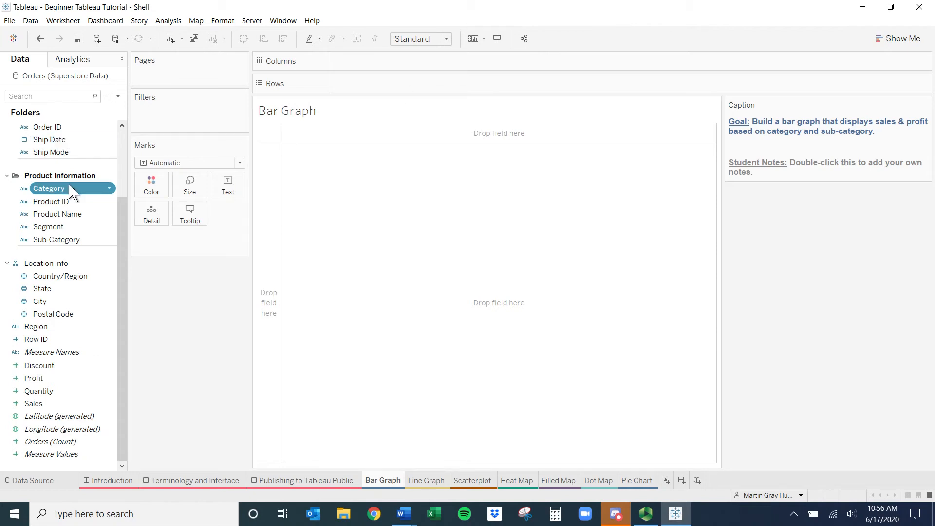
Plot Sales by Category as a bar chart and swap rows and columns so the bars run horizontally
drag(71, 192, 388, 61)
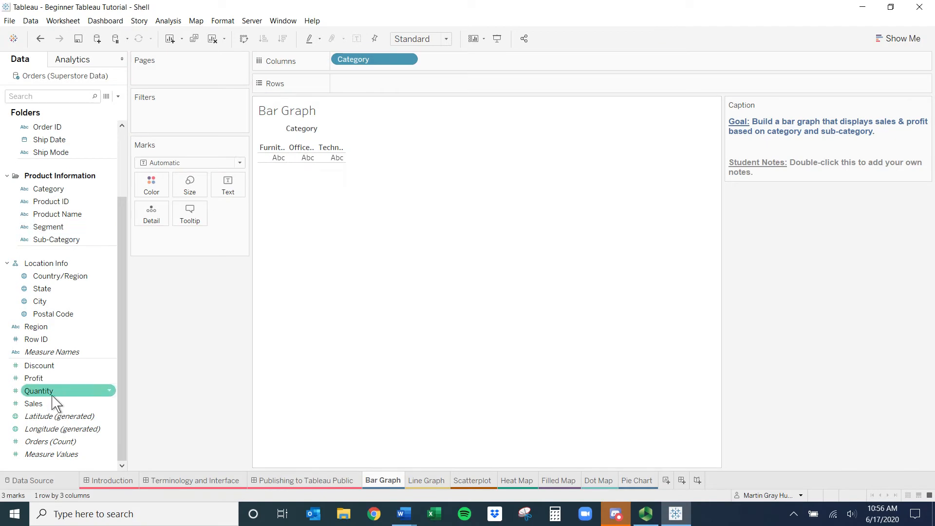
drag(54, 404, 375, 80)
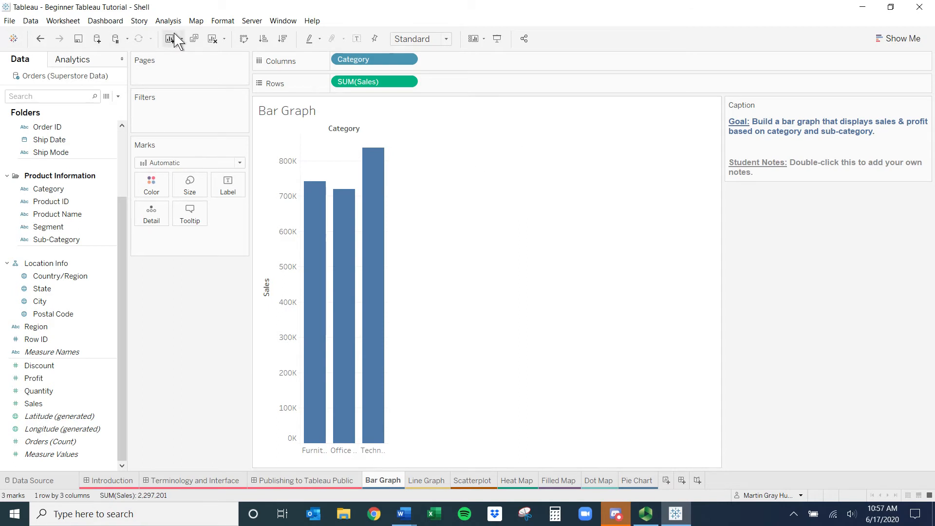
click(246, 40)
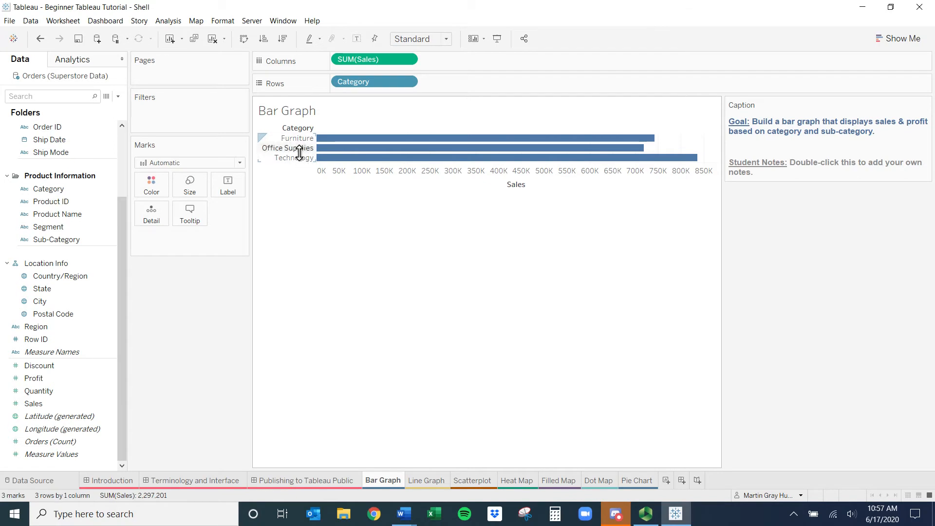
Sort the categories by ascending and descending sales, and manually reorder them to Furniture, Technology, Office Supplies
click(265, 42)
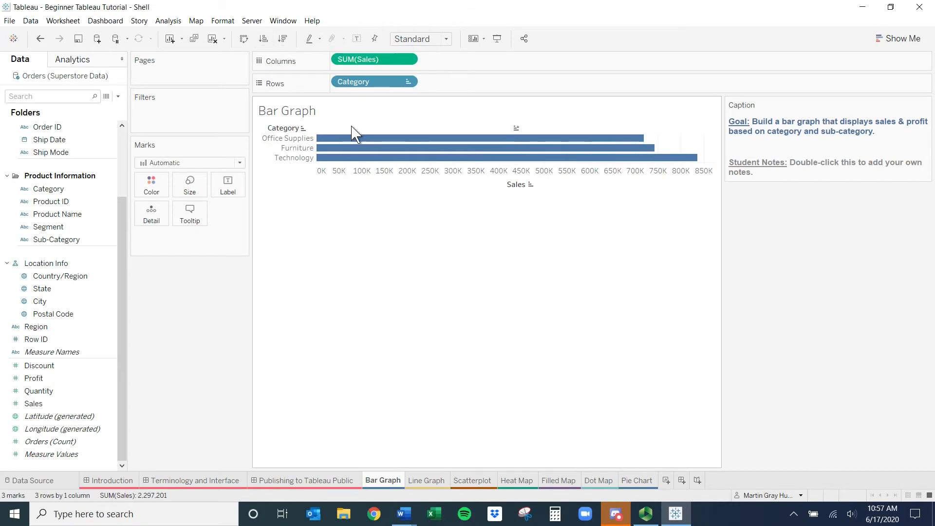
click(284, 41)
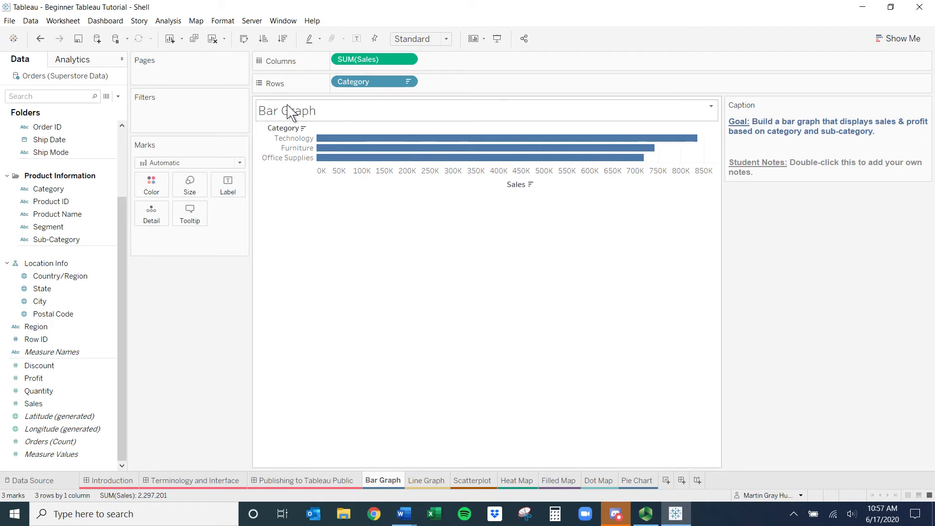
drag(296, 144, 299, 157)
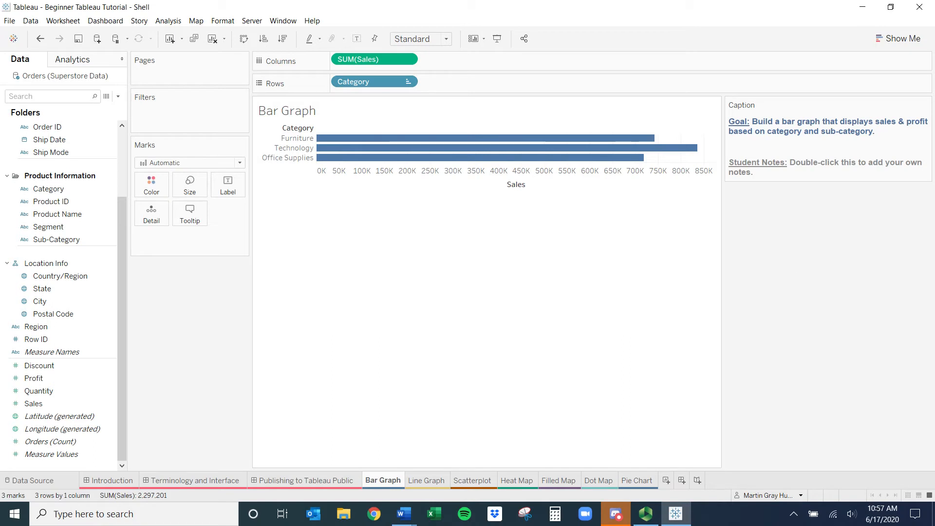
click(652, 517)
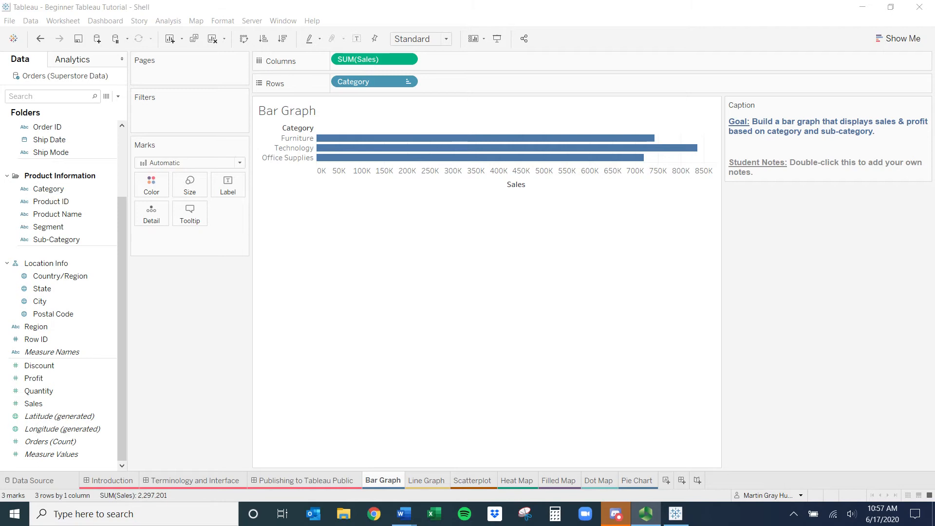
Add Sub-Category to the rows after Category and color the bars by Profit
drag(56, 239, 461, 84)
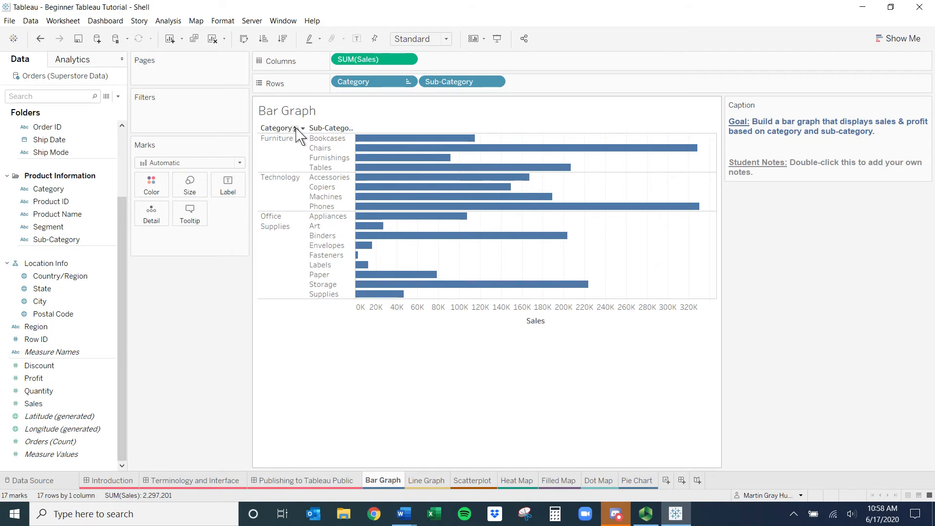
click(350, 128)
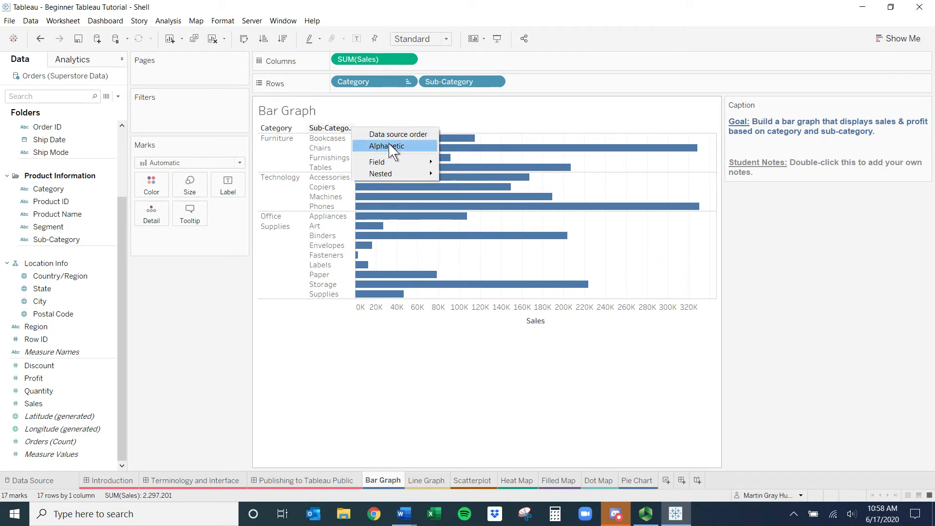
click(291, 129)
mouse_move(298, 133)
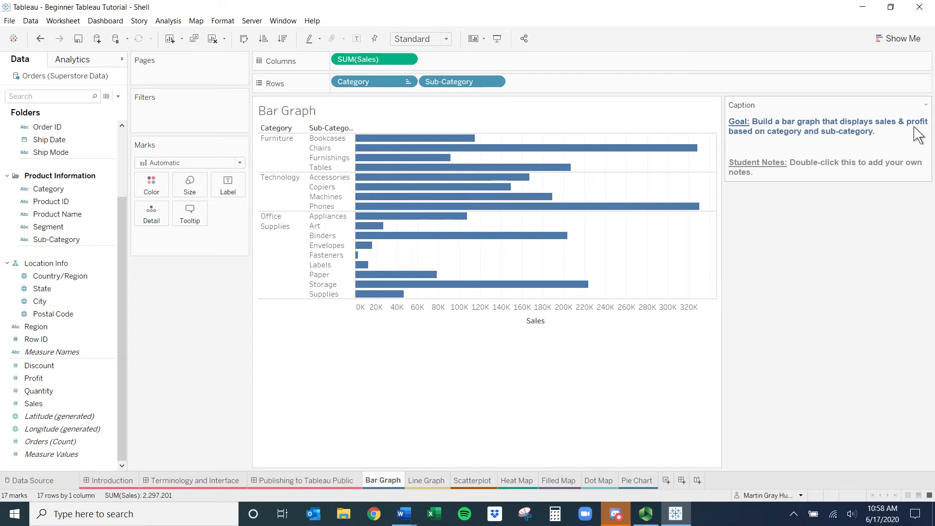
mouse_move(413, 168)
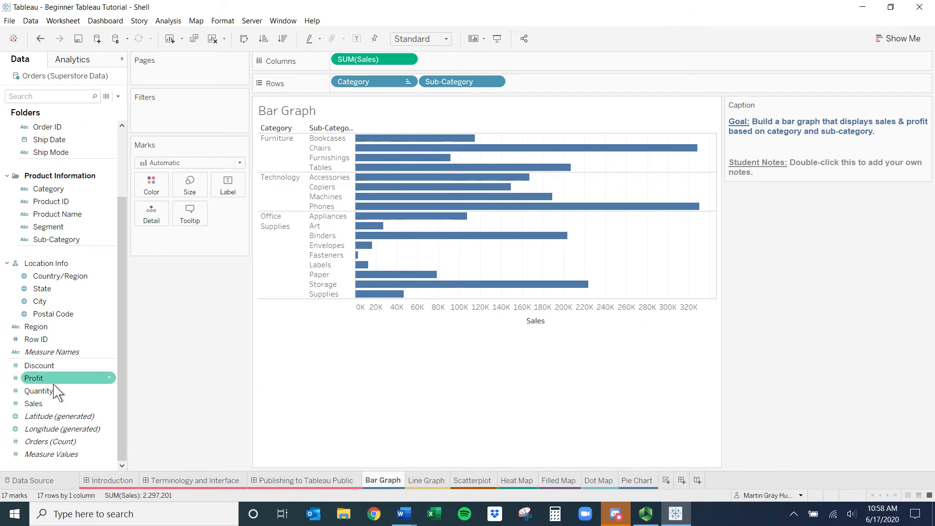
drag(55, 385, 157, 181)
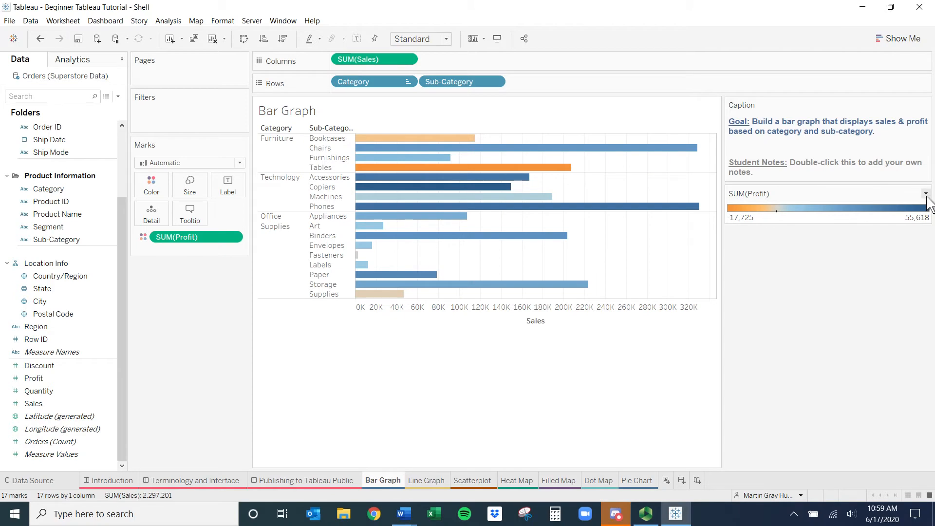
Apply the Temperature Diverging palette in reversed order to the Profit color scale
click(926, 194)
click(890, 205)
drag(513, 179, 848, 247)
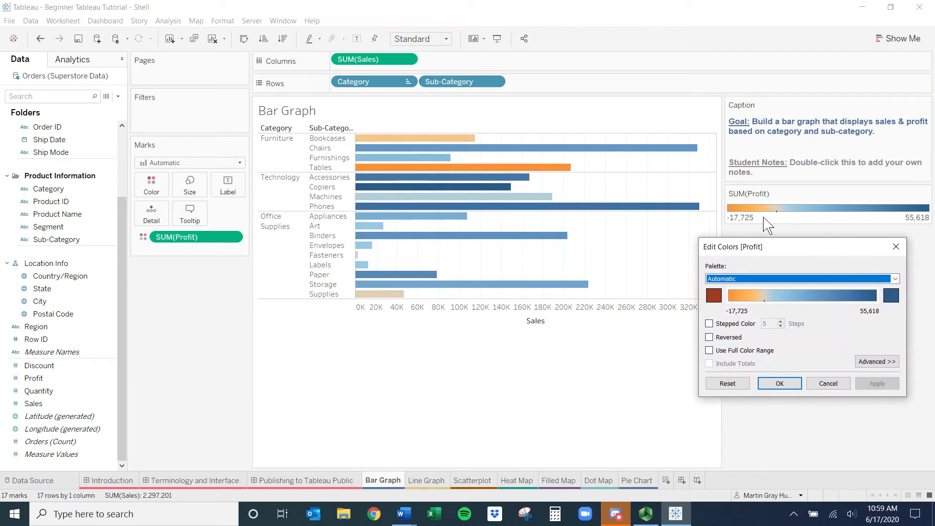
click(804, 283)
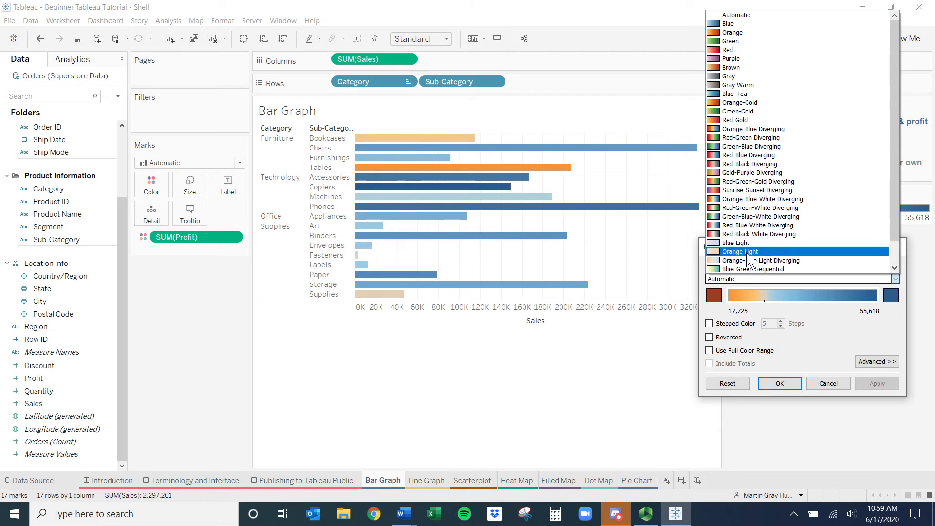
scroll(829, 205, down, 1)
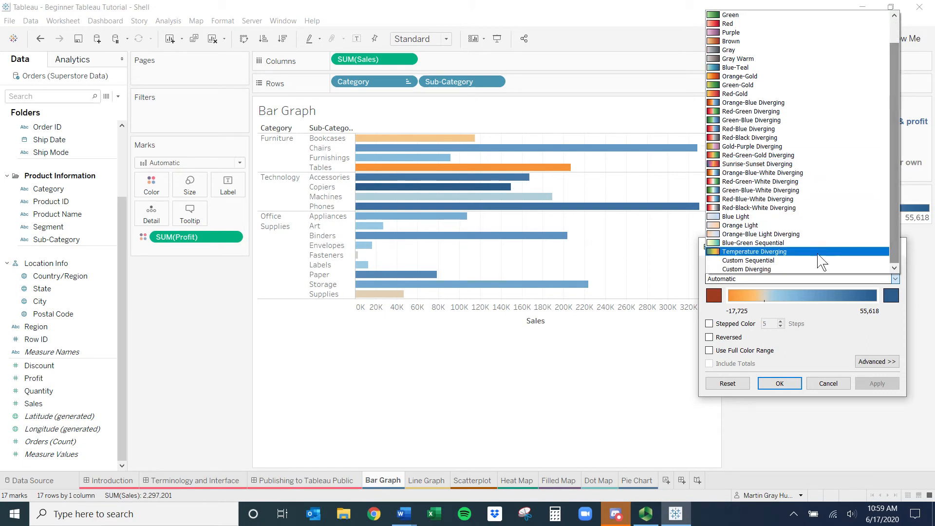
click(755, 251)
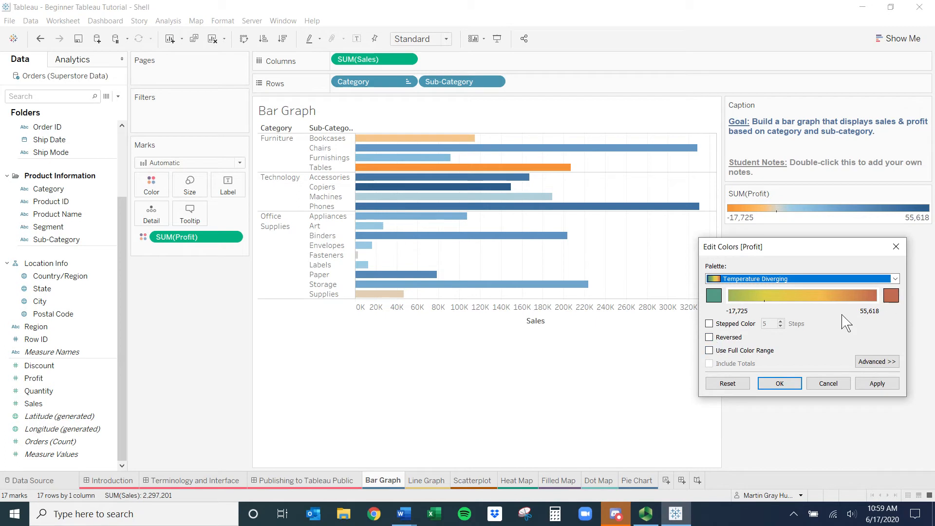
click(711, 338)
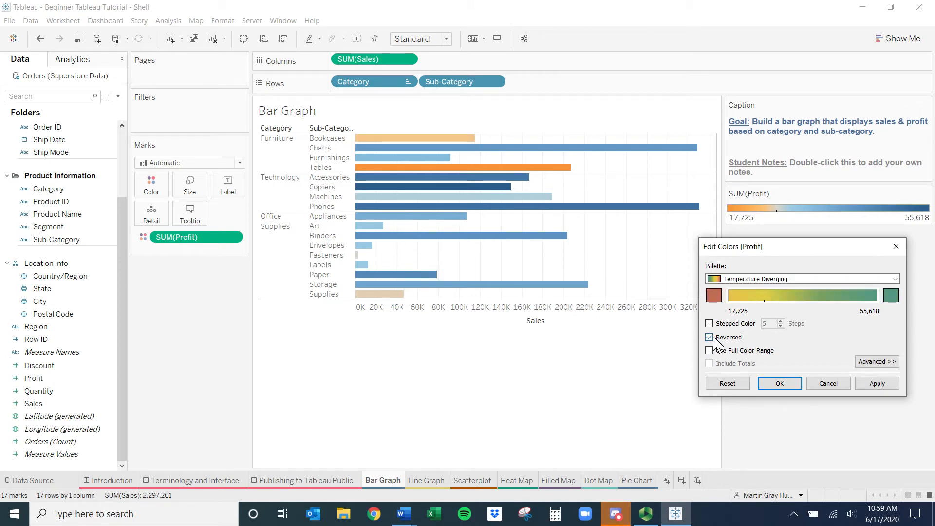
click(876, 385)
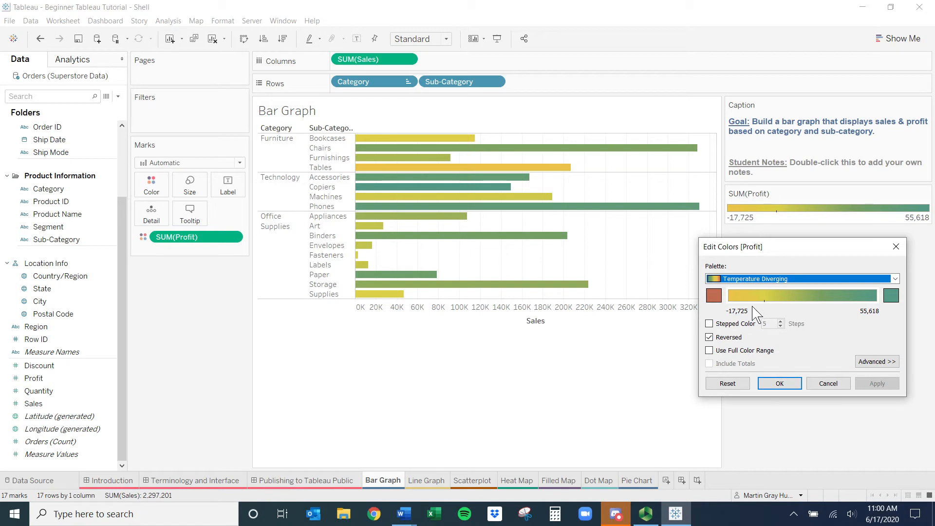
Fix the start and end of the Profit color range in the advanced options and set the start to -5,000
click(878, 362)
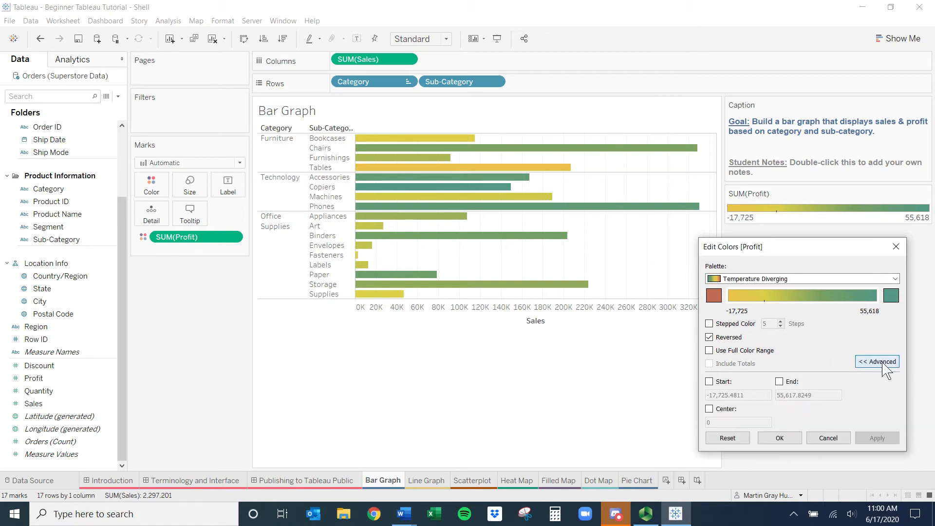
click(722, 383)
click(790, 383)
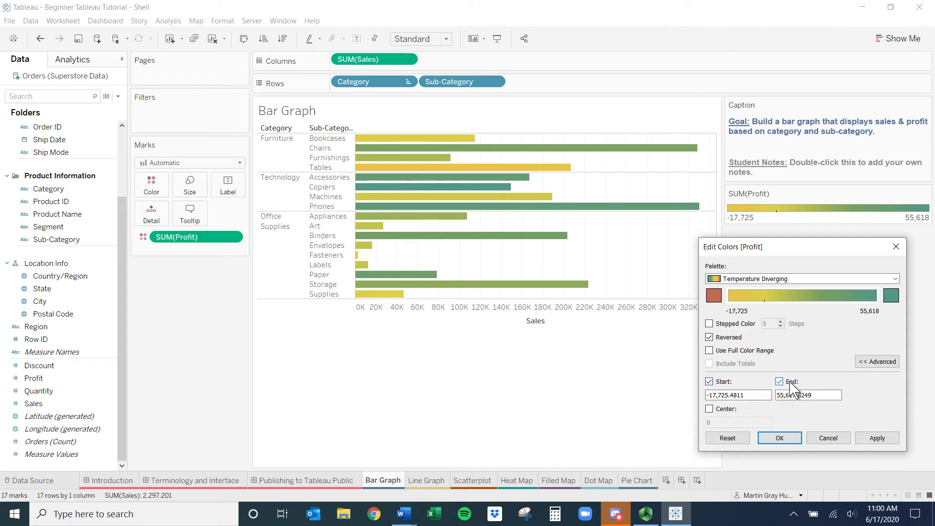
drag(750, 395, 653, 400)
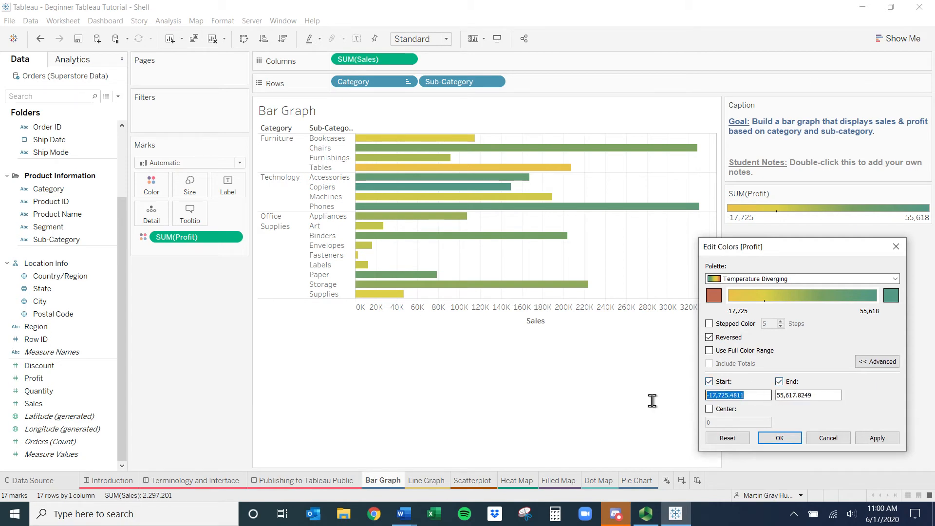
text(-5000)
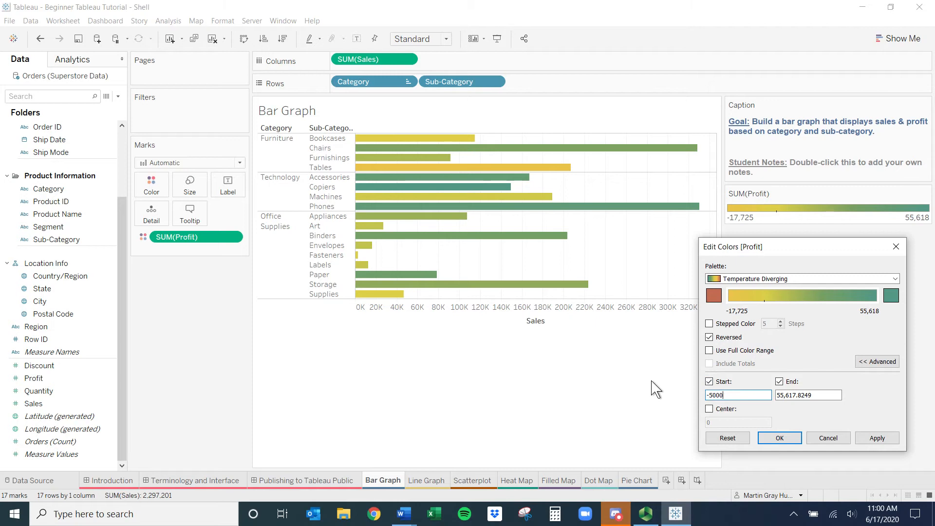
click(877, 438)
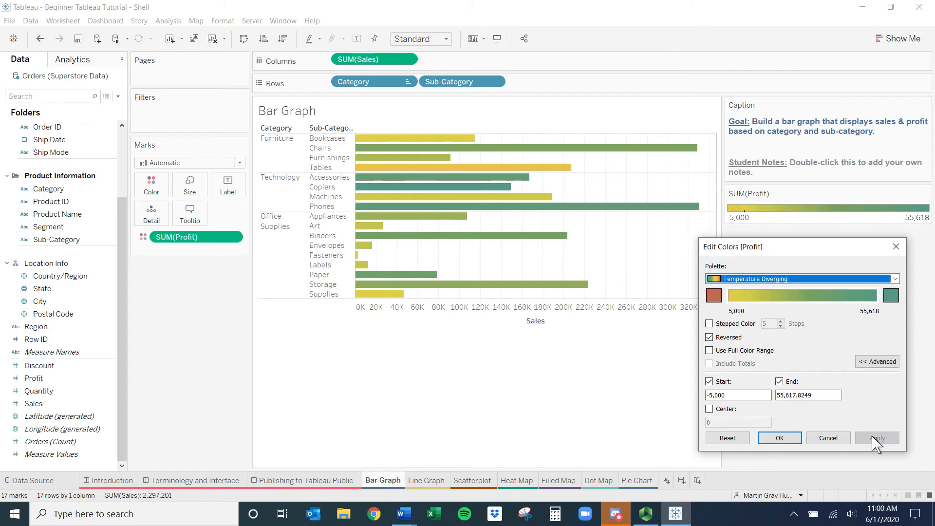
Set the start of the Profit color range to 0 and accept the color settings
drag(752, 395, 693, 401)
text(0)
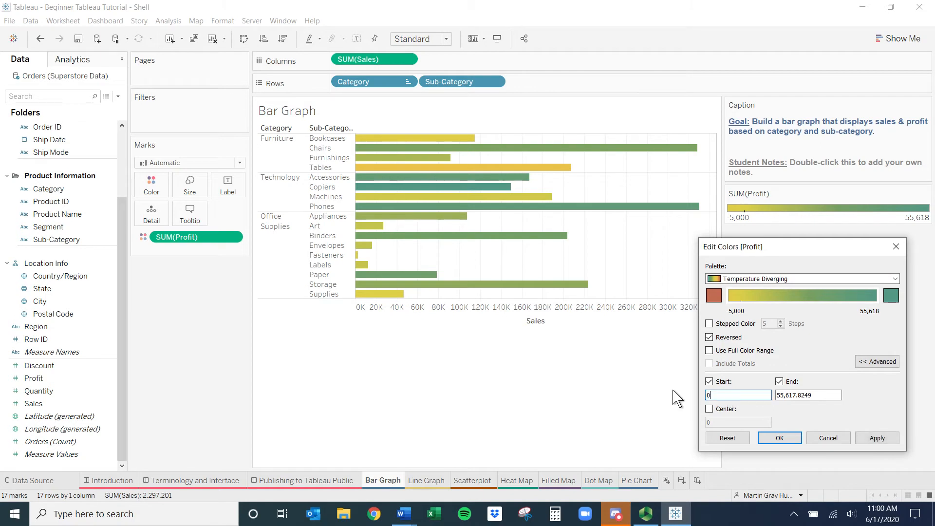
click(877, 438)
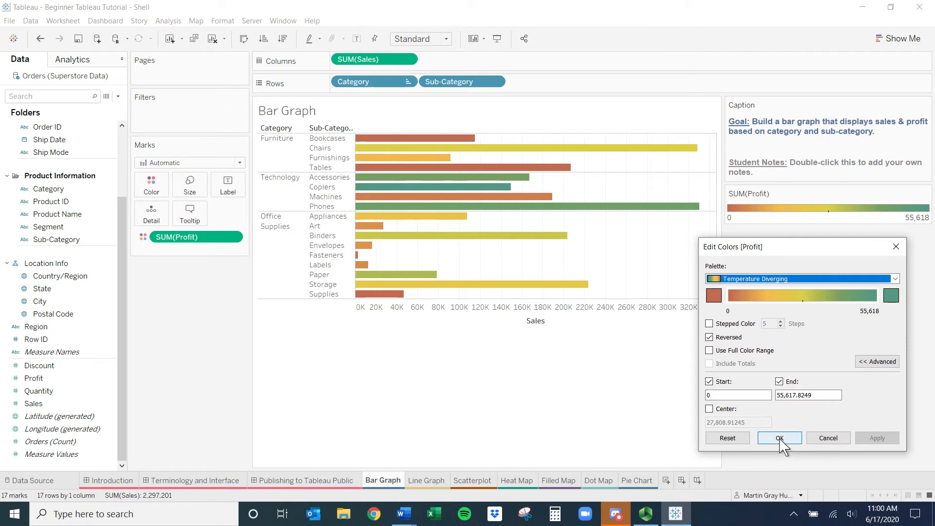
click(709, 351)
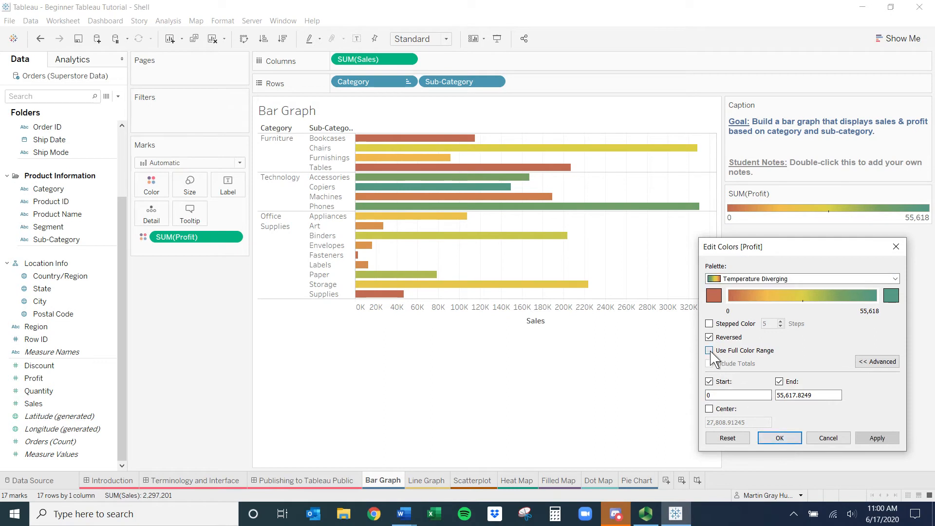
click(780, 438)
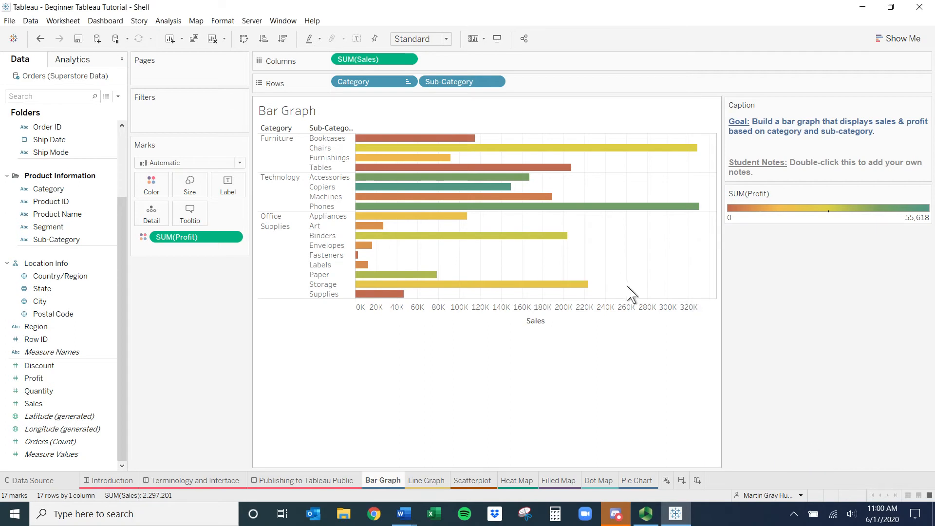
Swap rows and columns to make the bars vertical, and swap them back to horizontal
mouse_move(418, 151)
click(245, 39)
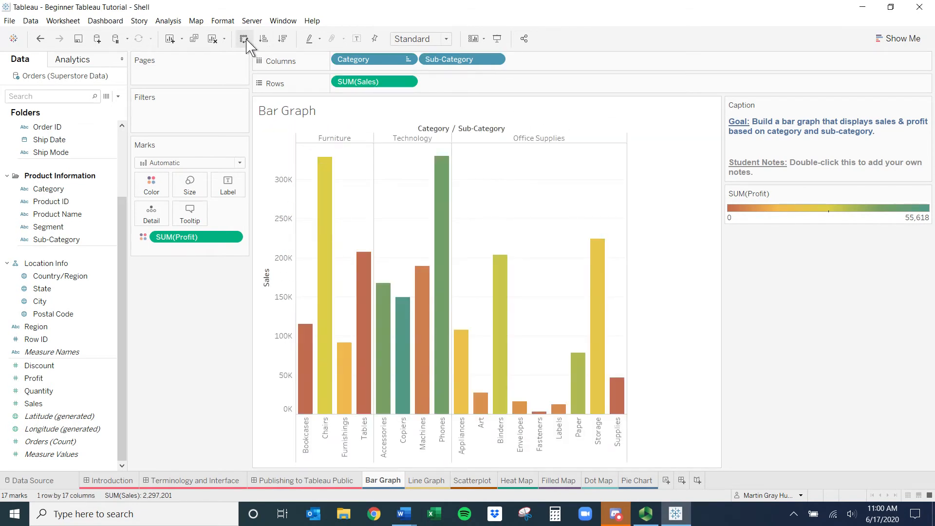
click(247, 41)
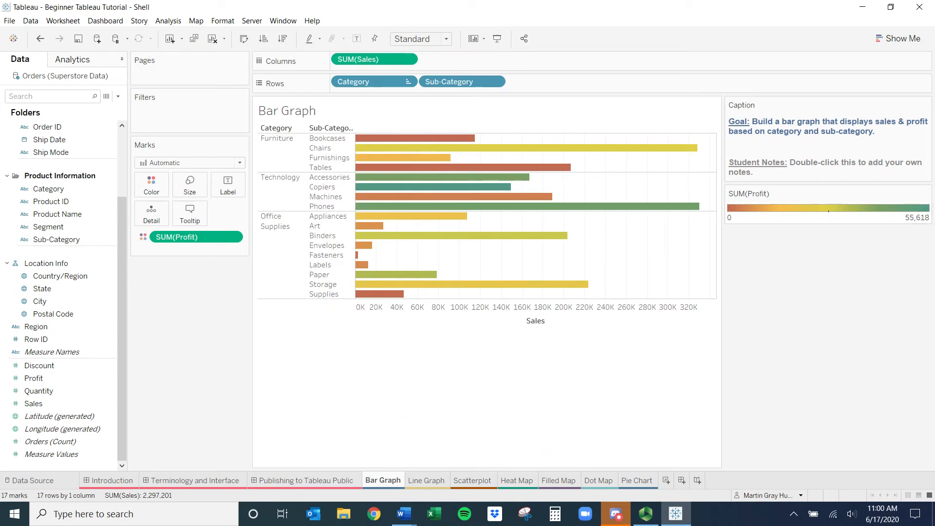
Move the Profit color legend below the Marks card and the caption beneath the legend
mouse_move(408, 193)
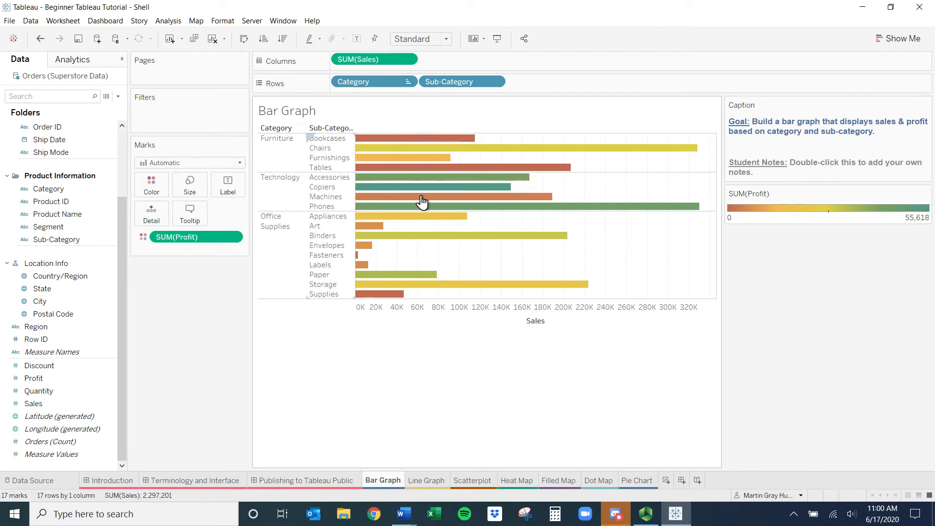
drag(813, 195, 193, 286)
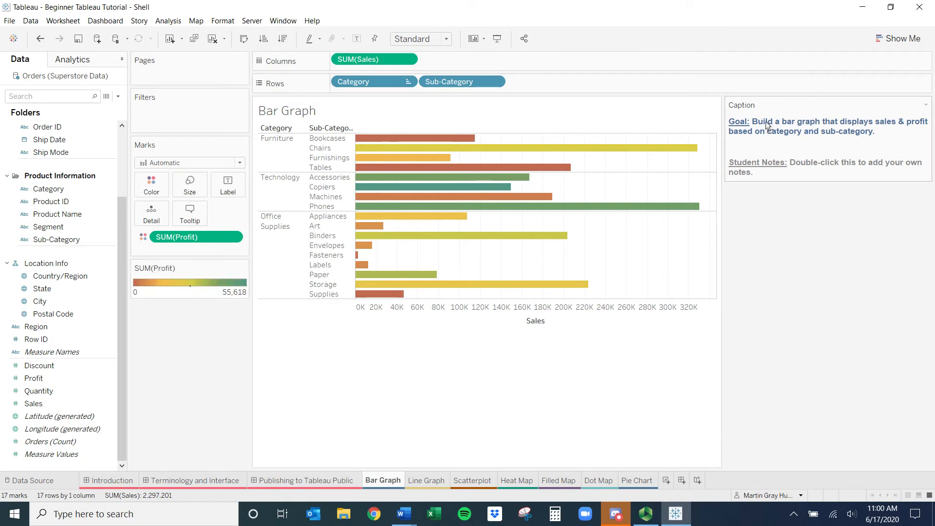
drag(191, 315, 191, 316)
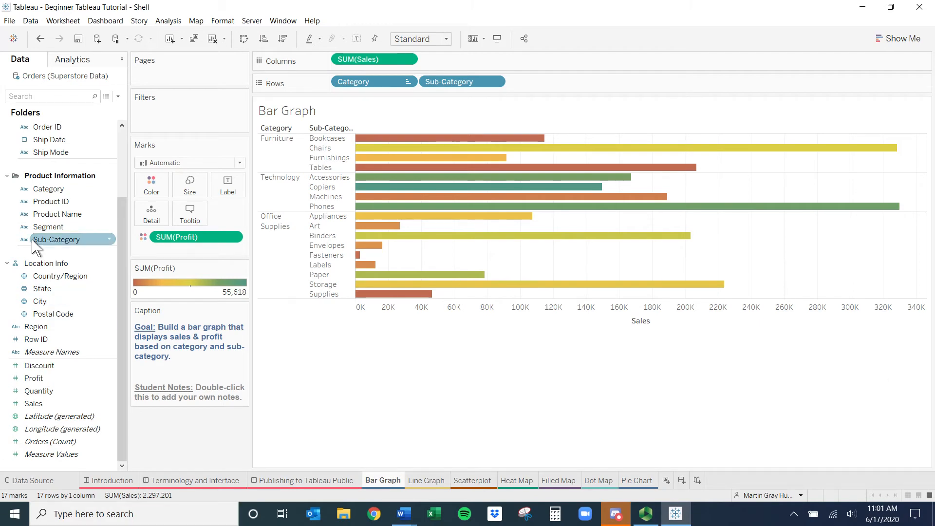
Try Segment in the rows after Sub-Category, look through the split bars, and remove it from the view
drag(42, 228, 544, 84)
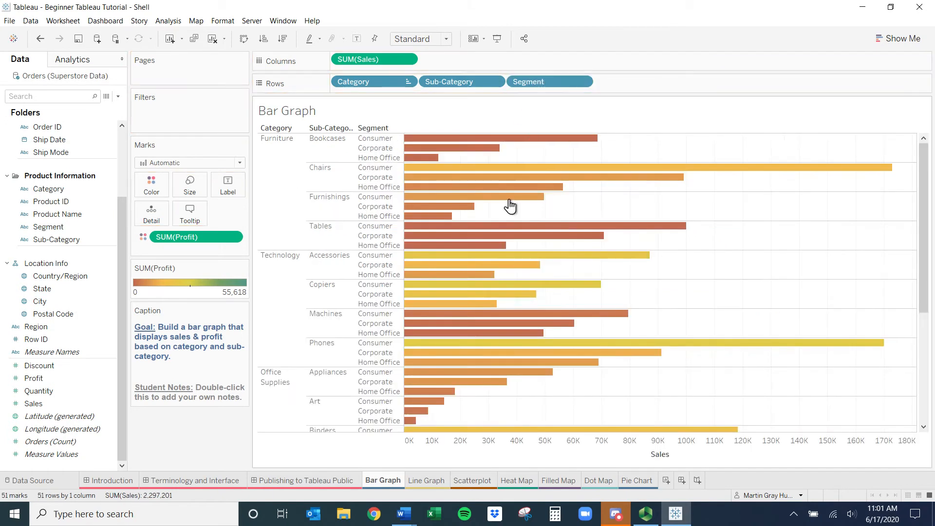
mouse_move(445, 248)
scroll(445, 247, down, 8)
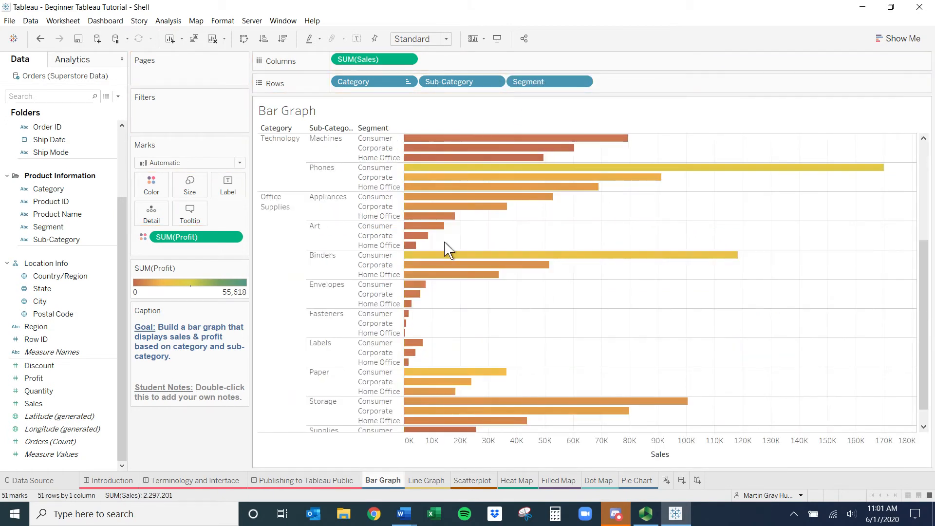
scroll(445, 248, up, 8)
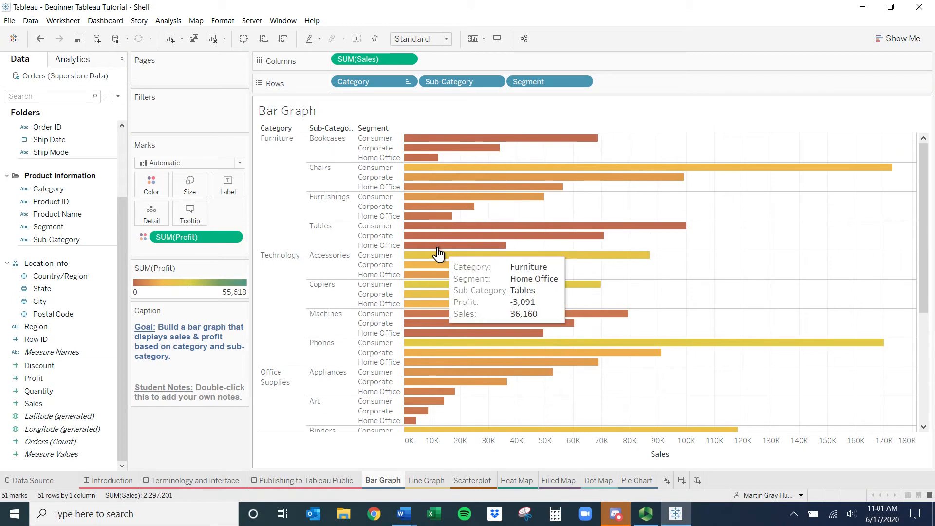
click(556, 77)
drag(556, 78, 123, 395)
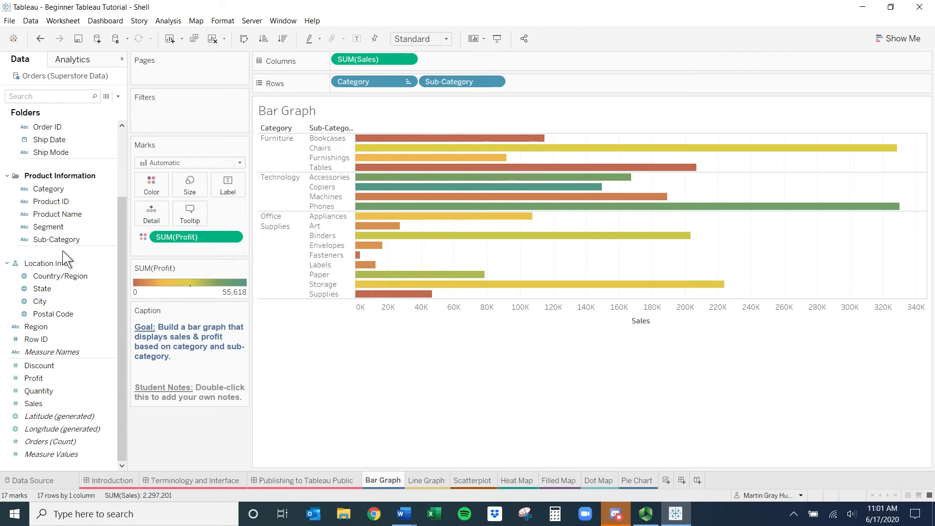
Add Segment as a filter with all values selected and show its filter card
drag(58, 228, 185, 116)
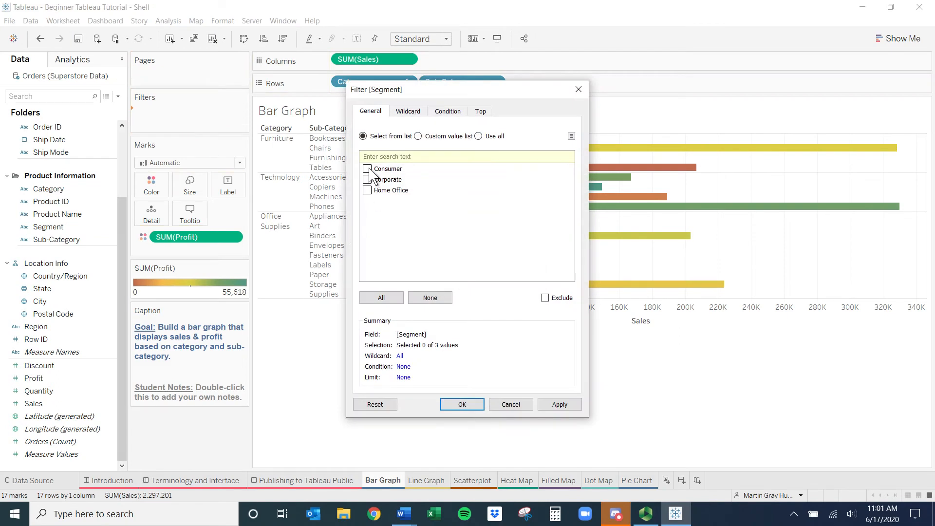
click(380, 298)
click(568, 408)
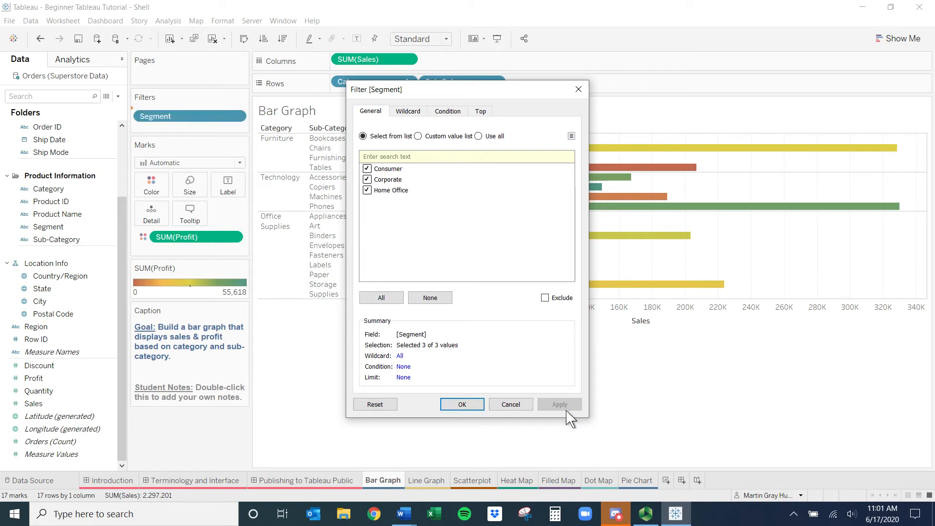
click(462, 405)
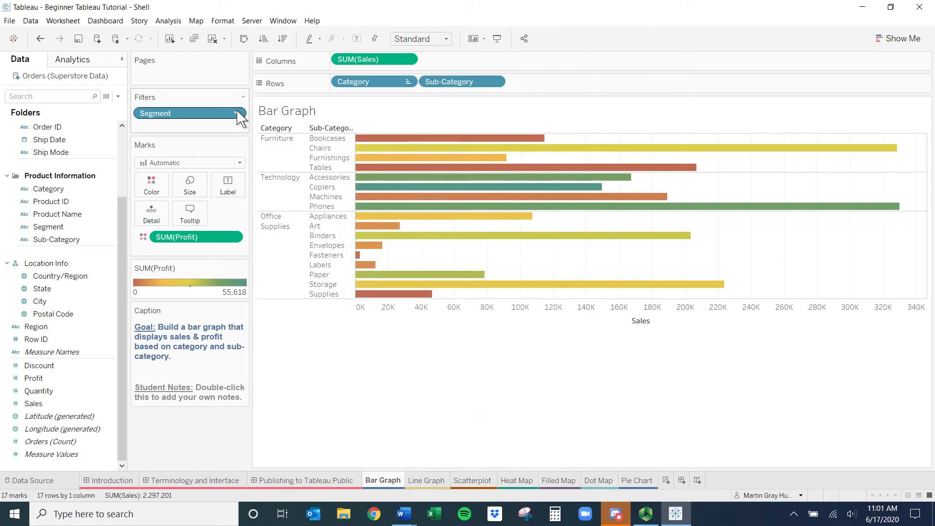
click(238, 114)
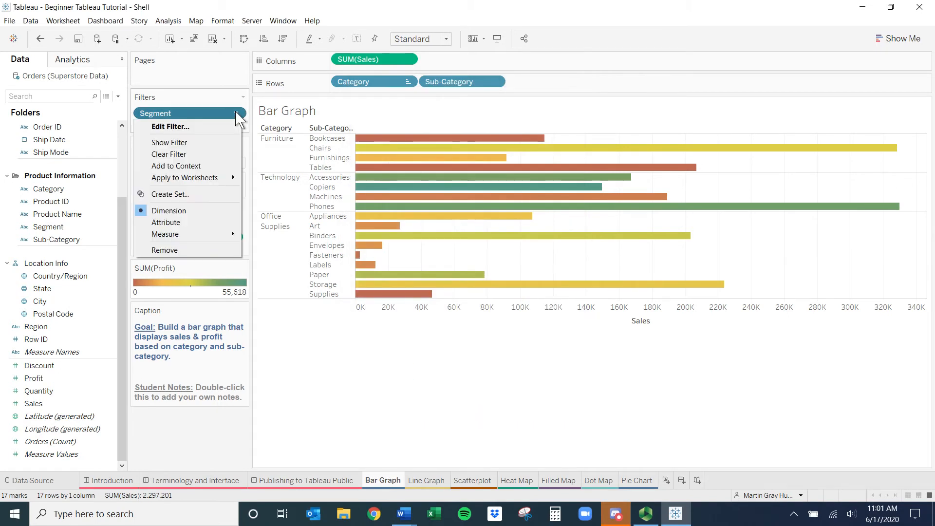
click(223, 142)
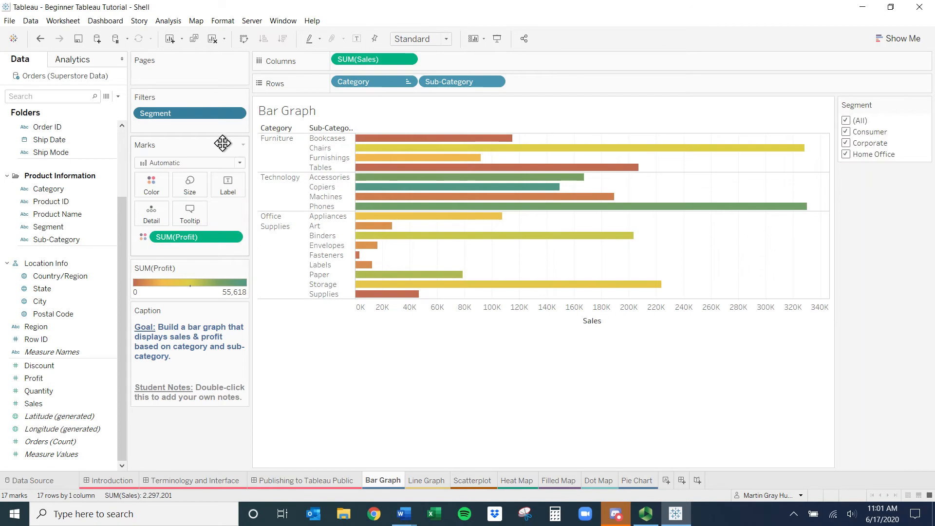
Try different combinations of Consumer, Corporate and Home Office in the Segment filter, and restore all segments
click(847, 121)
click(847, 133)
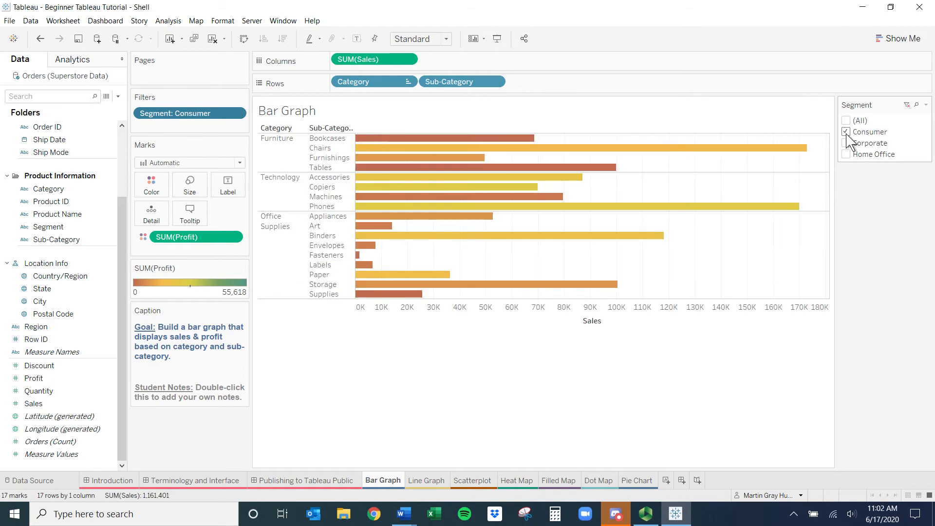
click(848, 144)
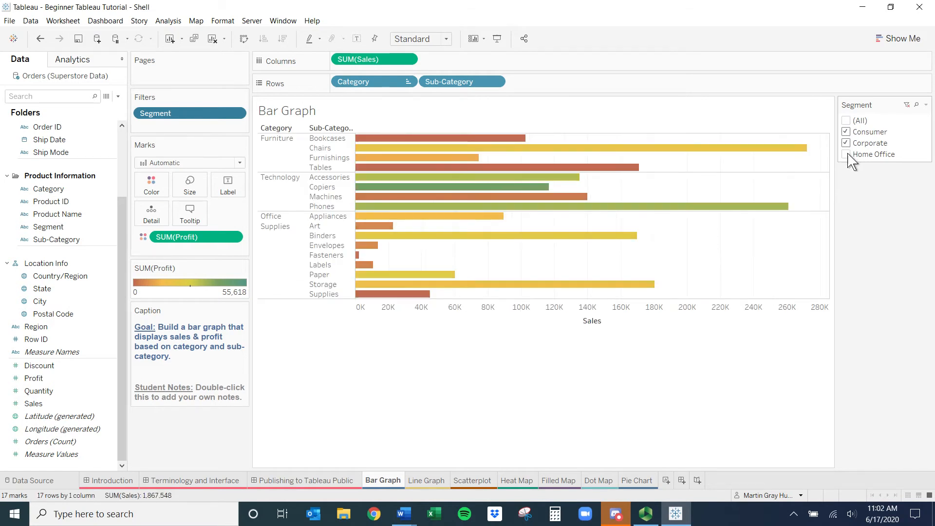
click(847, 133)
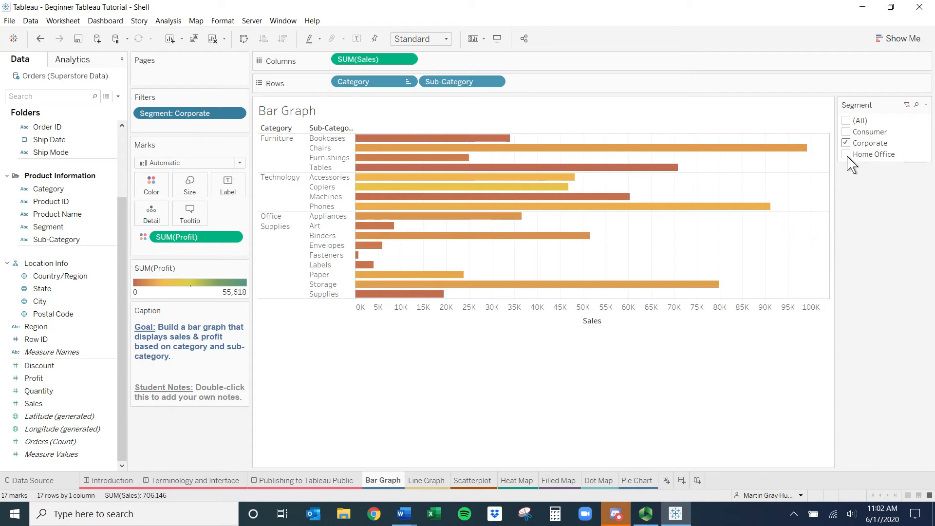
click(847, 155)
click(848, 121)
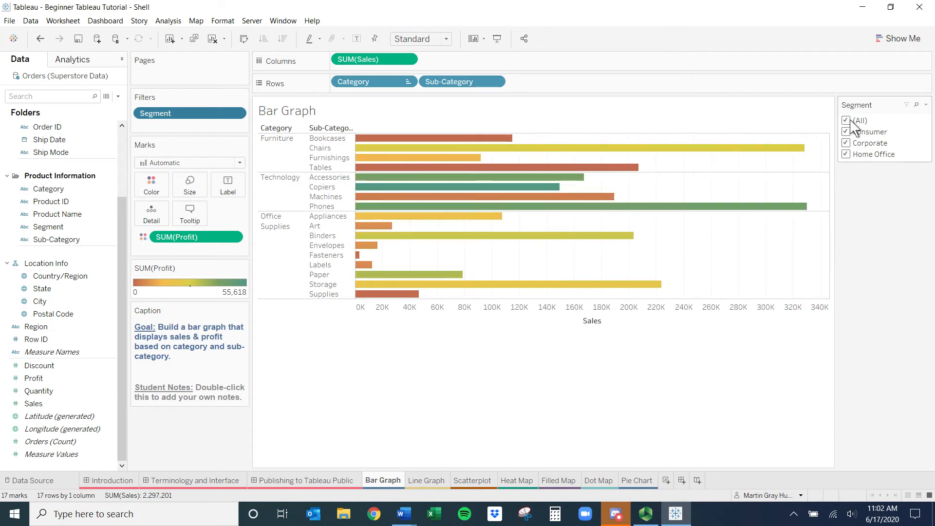
Change the Segment filter to Single Value (dropdown) and filter the chart to Consumer
click(926, 105)
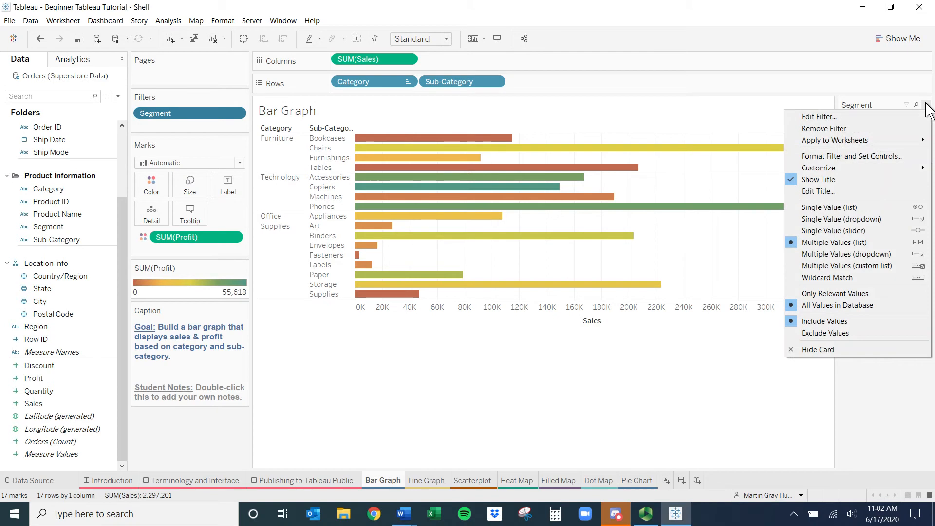
click(850, 222)
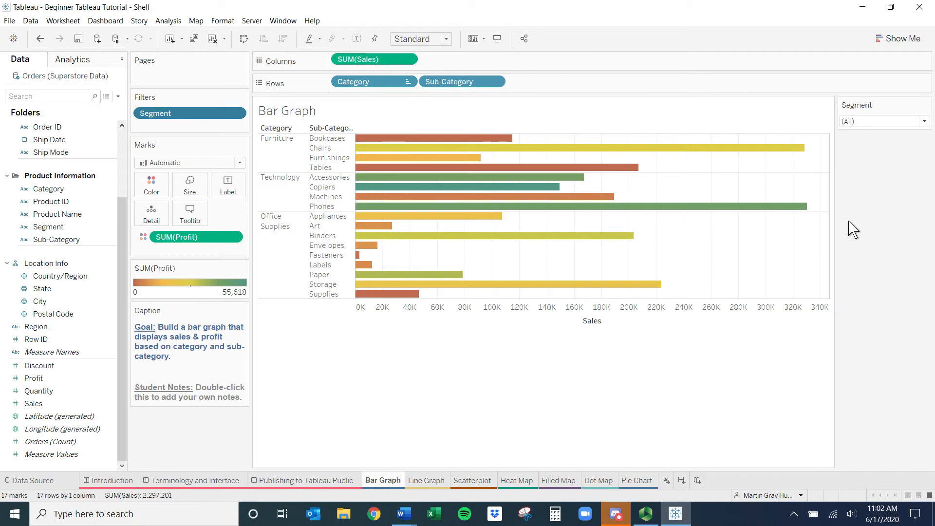
click(924, 119)
click(918, 145)
Switch the Segment filter to Corporate and then Home Office, and move its card below the caption
click(925, 121)
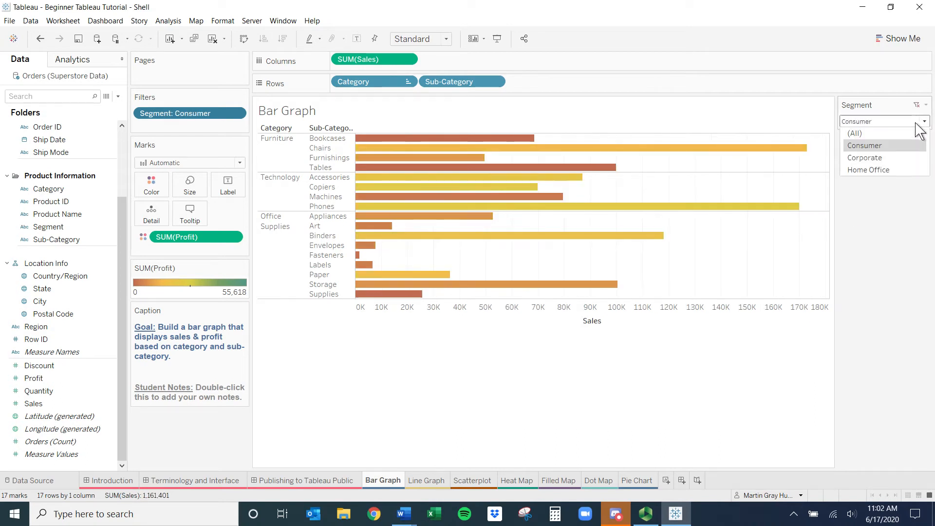
click(911, 157)
click(925, 121)
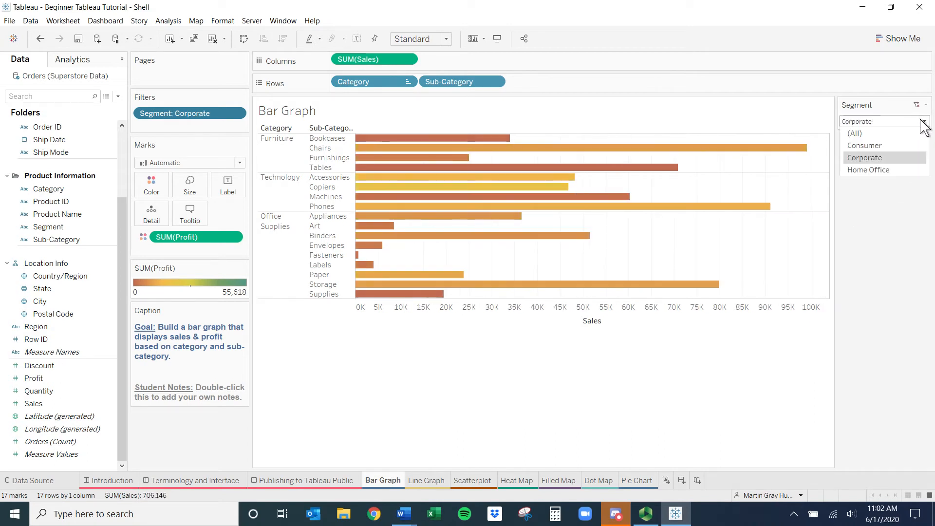
click(899, 169)
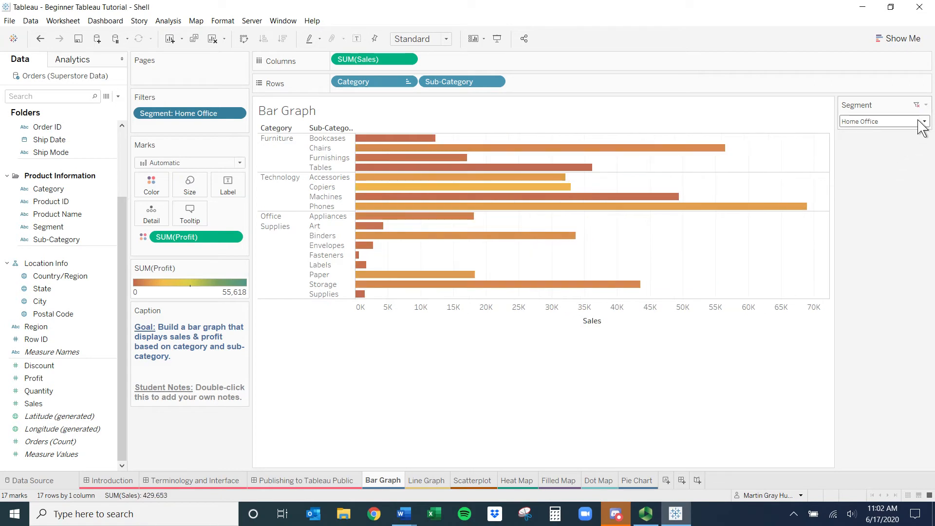
drag(170, 427, 168, 434)
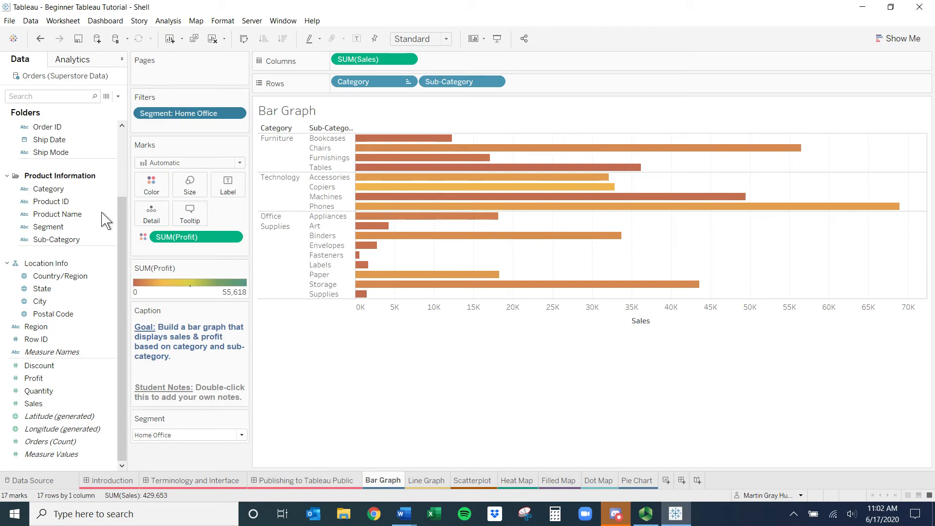
drag(121, 239, 118, 177)
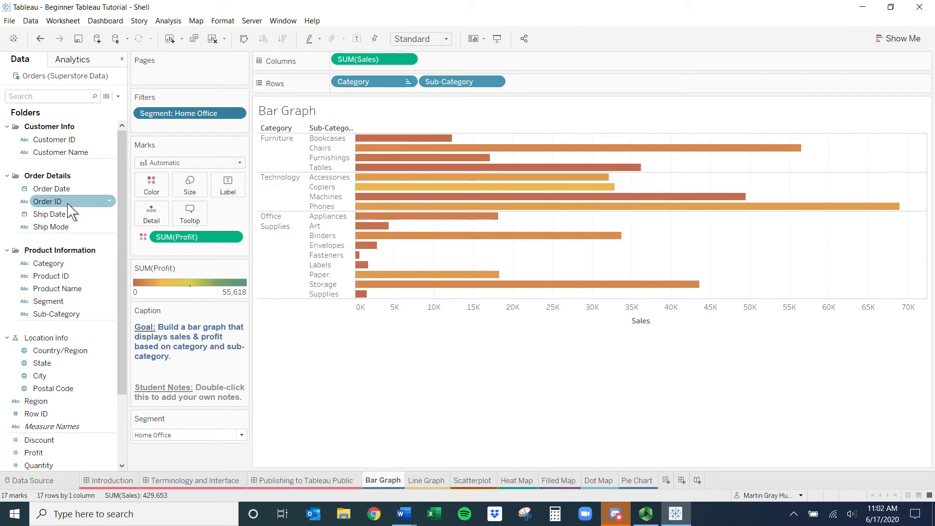
click(64, 191)
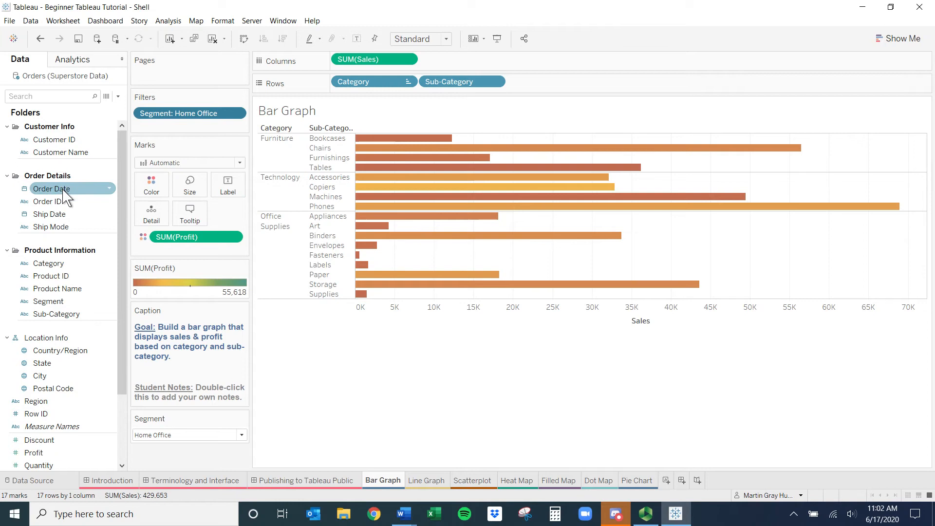
drag(69, 191, 180, 127)
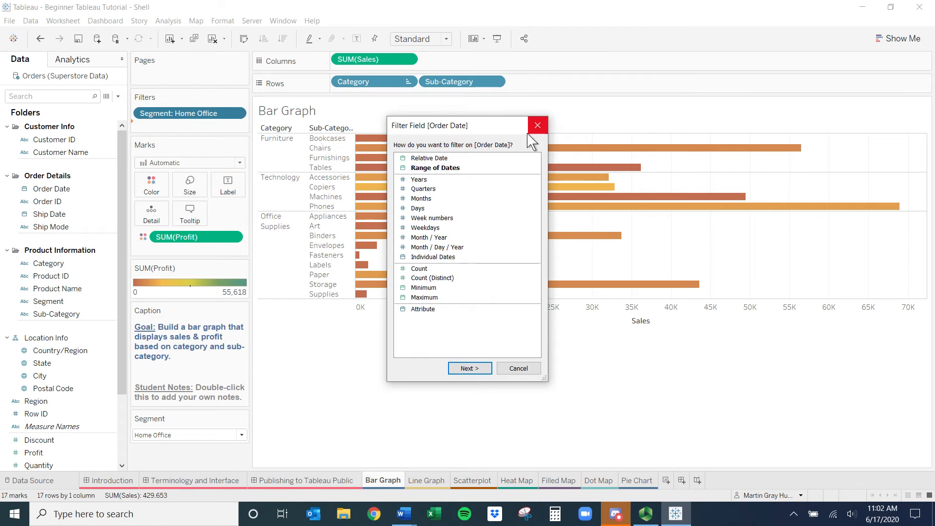
click(443, 181)
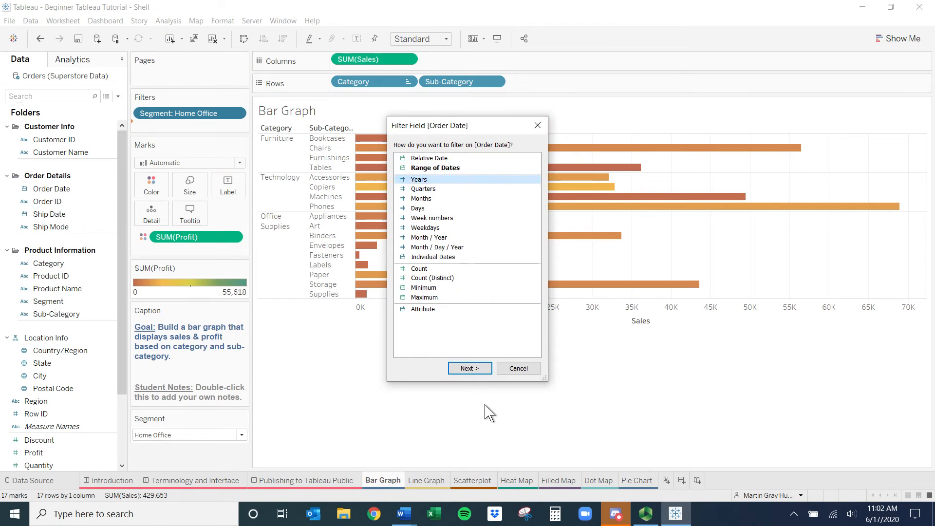
click(483, 370)
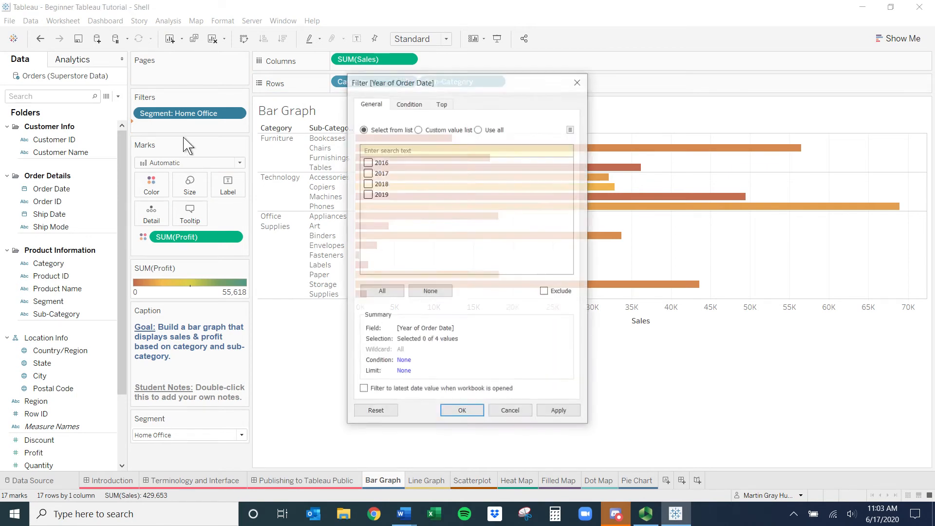
click(579, 82)
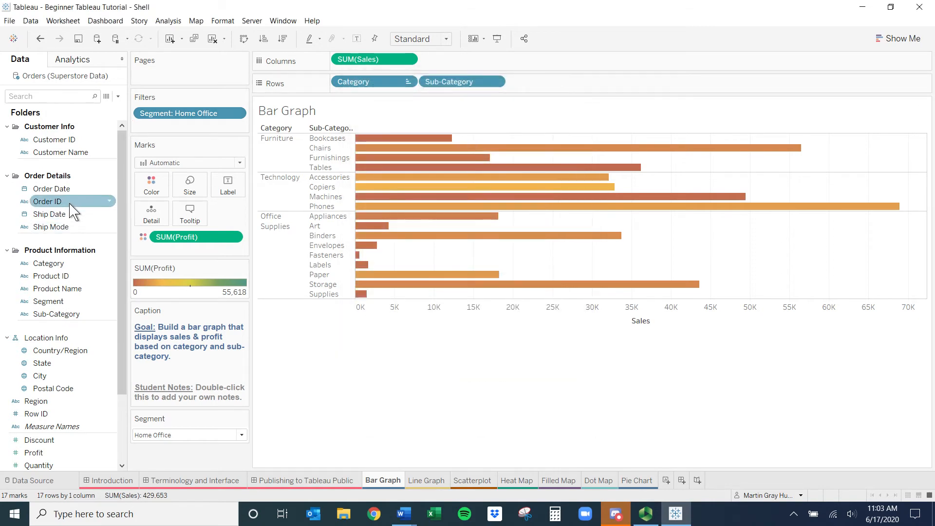
Show a filter card for Order Date by year and change it to Multiple Values (dropdown)
right_click(110, 189)
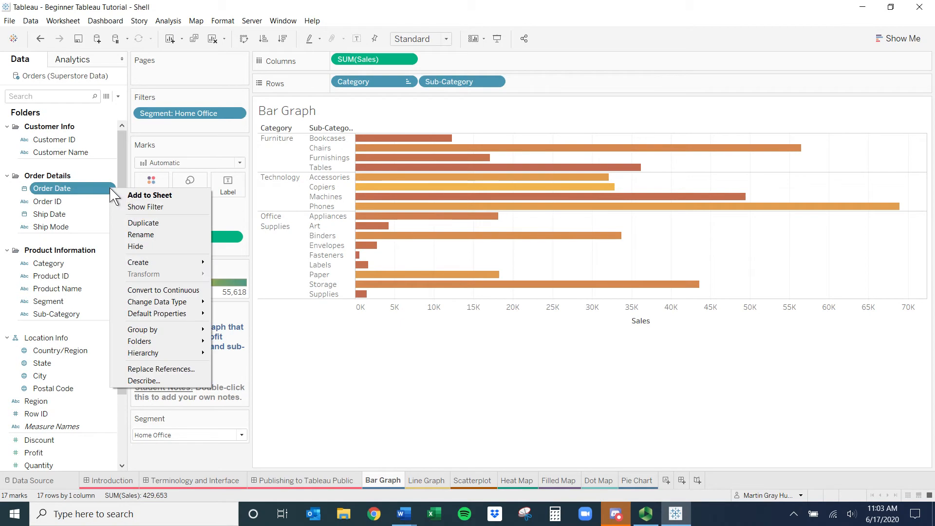
click(148, 208)
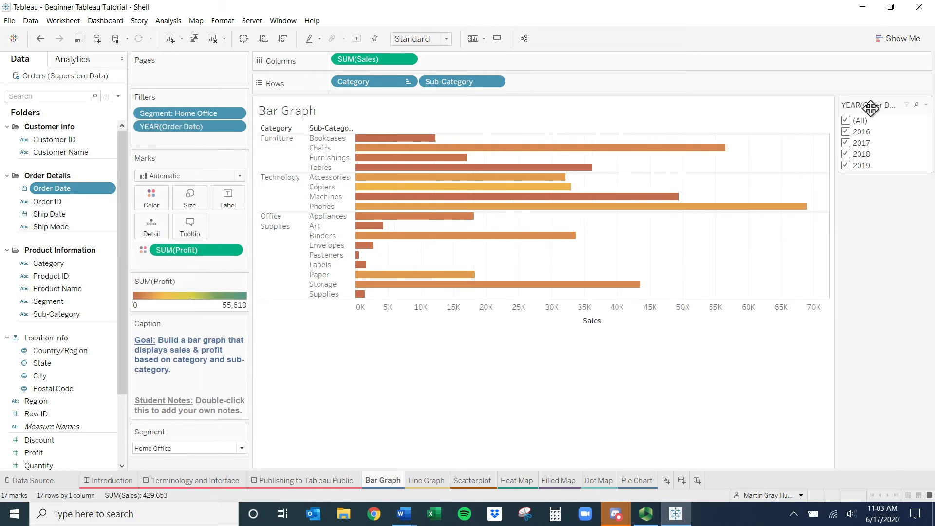
click(925, 105)
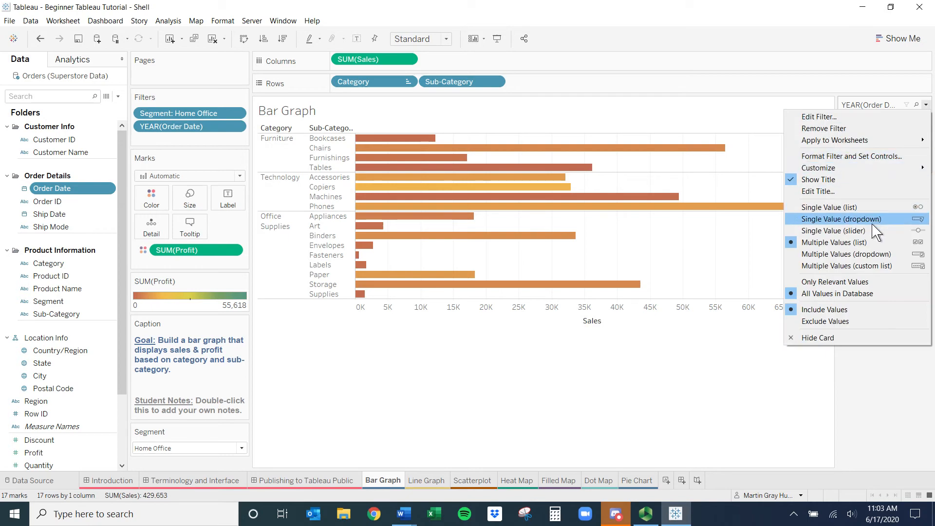
click(877, 254)
click(884, 122)
click(895, 121)
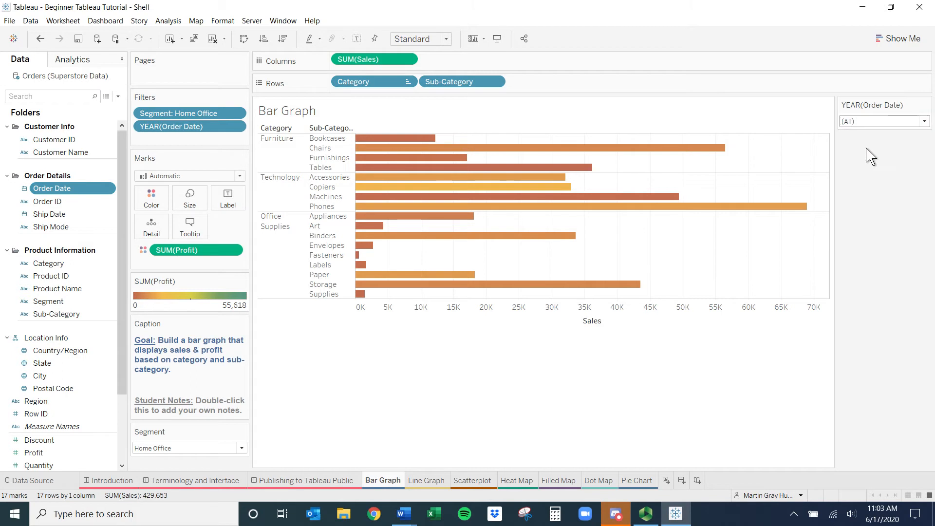
Limit the order year filter to 2017, 2018 and 2019, and move its card below the Segment filter
click(910, 121)
click(848, 133)
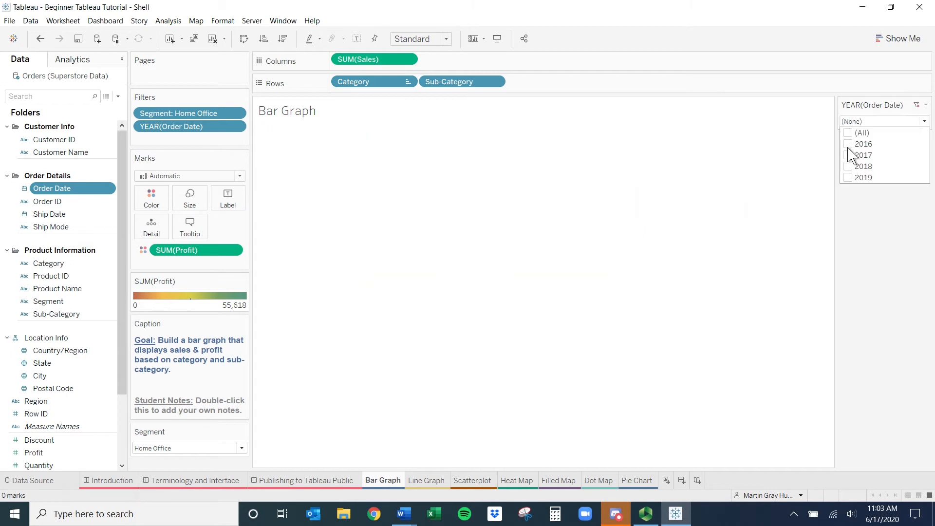
click(848, 155)
click(849, 166)
click(848, 177)
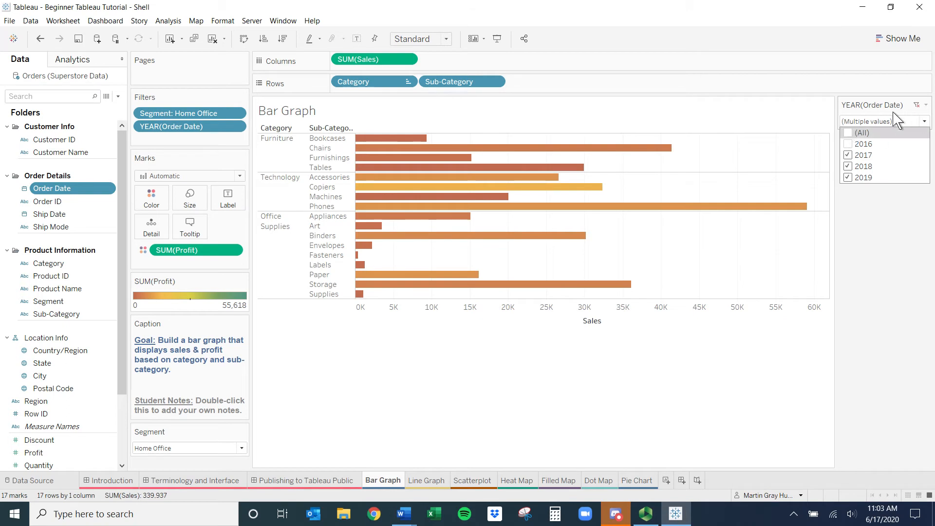
drag(869, 107, 177, 463)
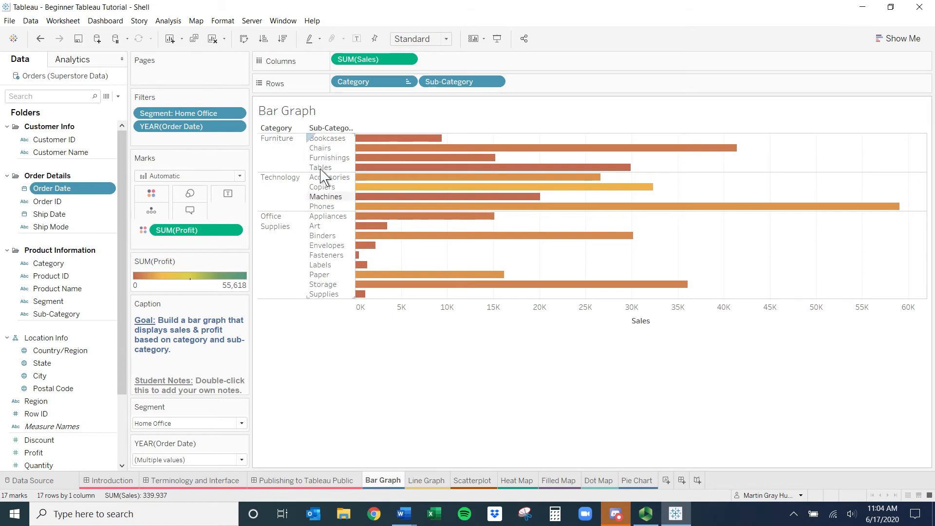
Change the chart title to "Sales and Profit by subcategory by <Segment> in year <YEAR(Order Date)>", using inserted fields for the segment and year
double_click(303, 115)
drag(410, 209, 320, 208)
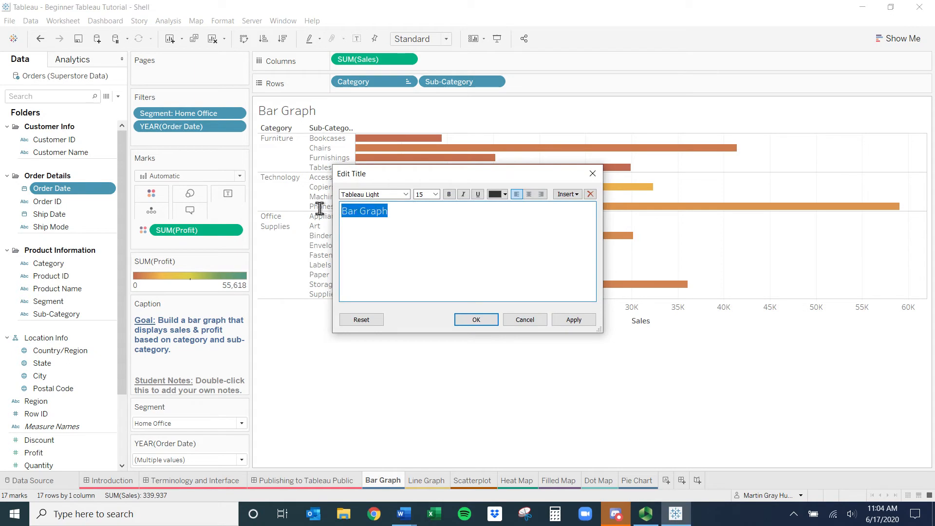
key(BackSpace)
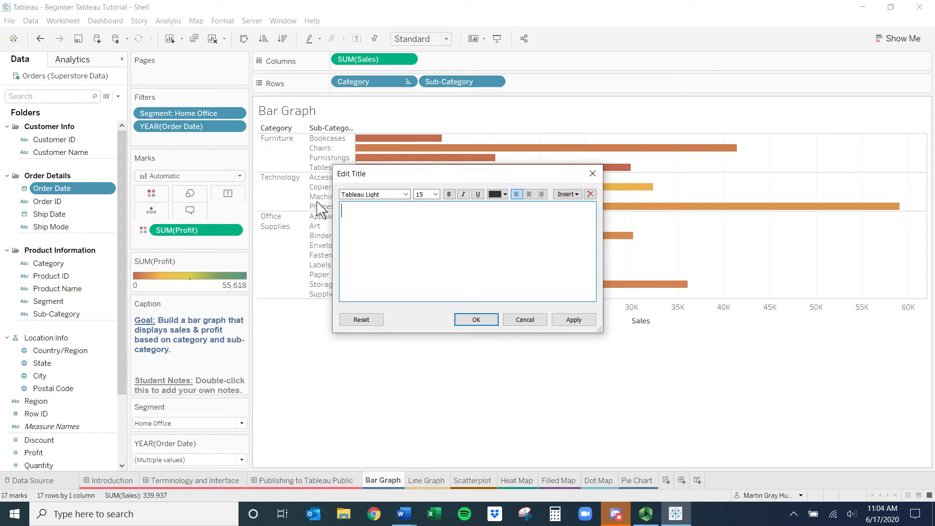
text(ales and Profit by subcategory by)
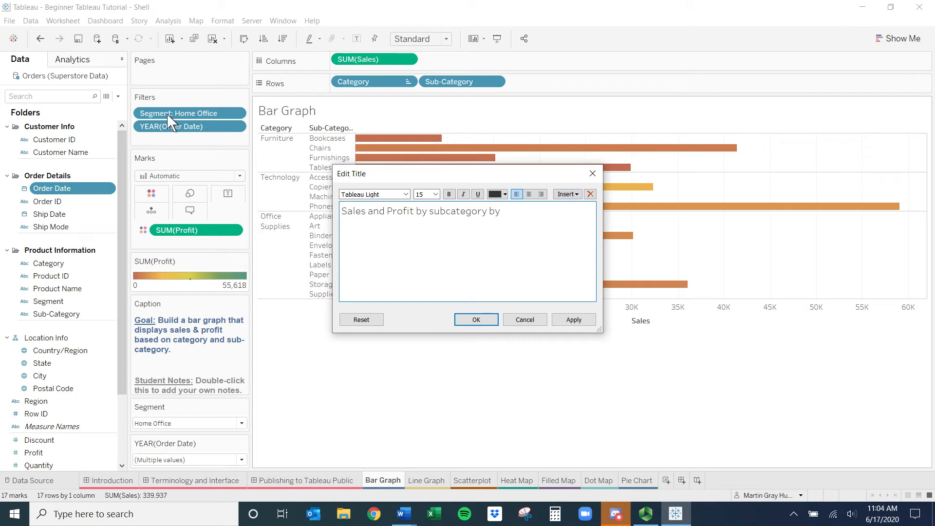
click(572, 195)
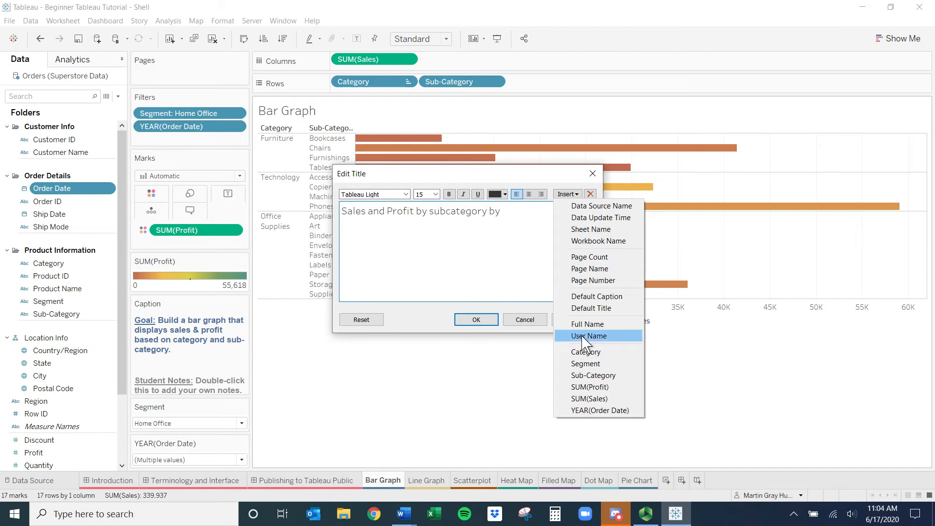
click(587, 364)
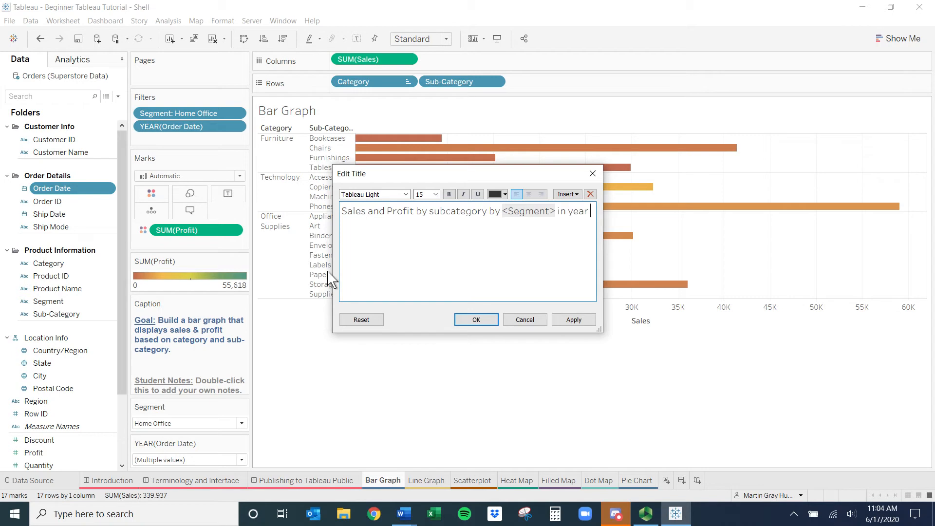
click(577, 195)
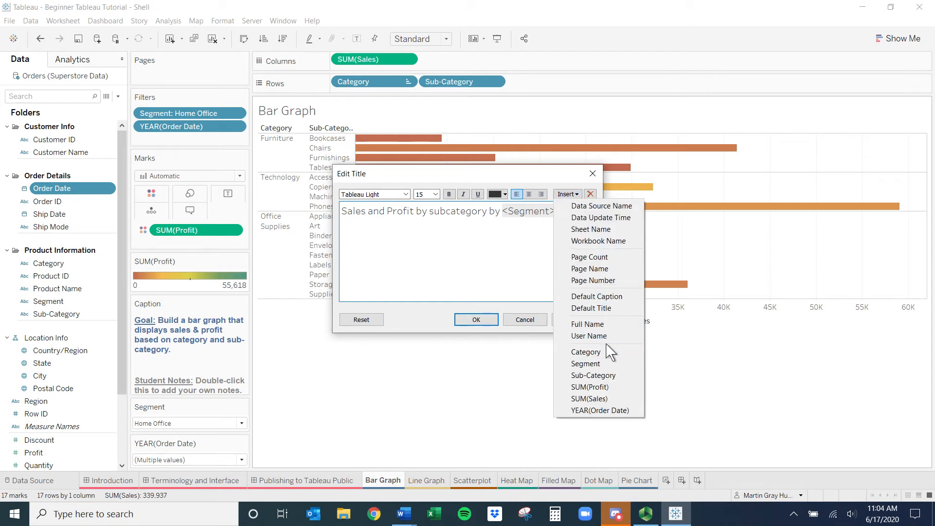
click(615, 411)
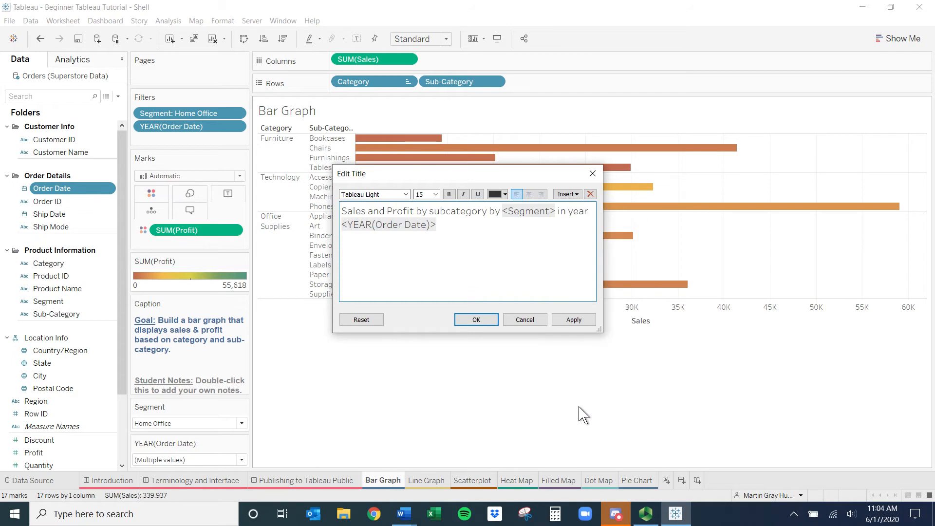
click(575, 321)
click(513, 320)
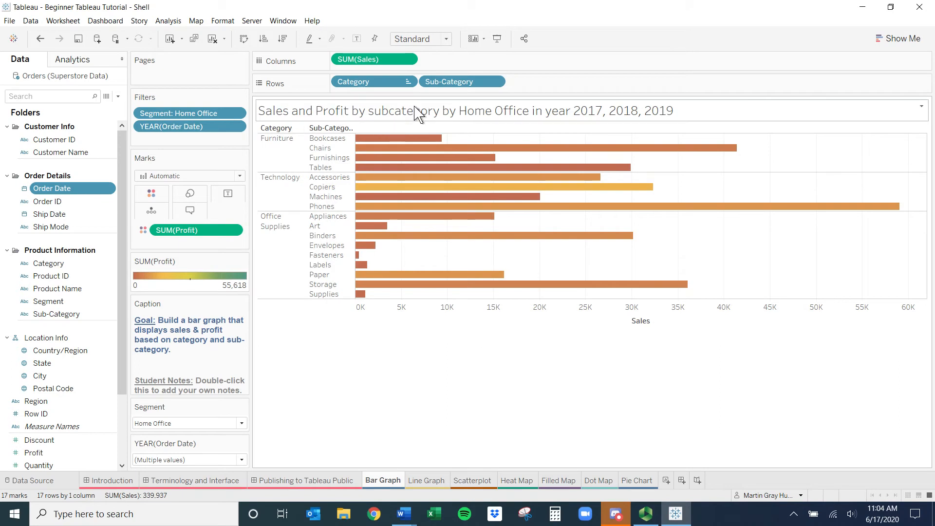
Replace the word "by" before the Segment field in the chart title with "for"
double_click(450, 119)
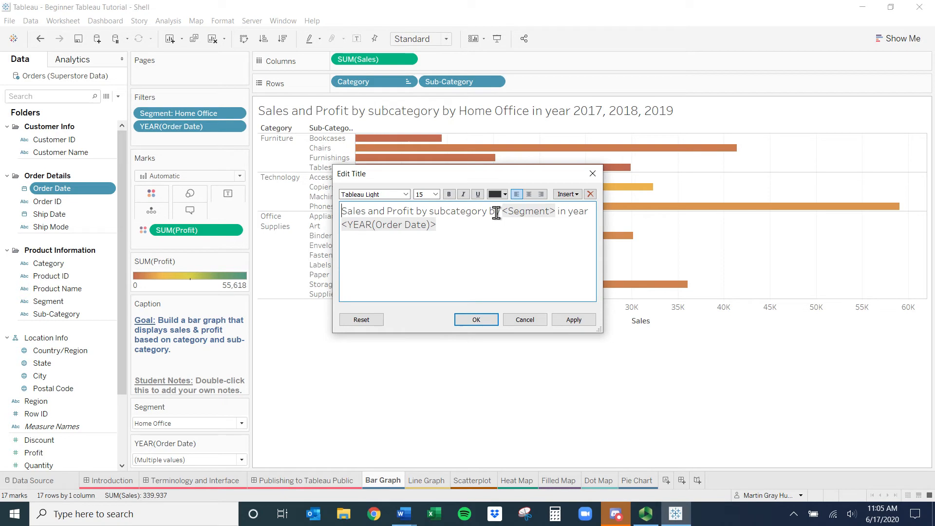
key(BackSpace)
key(BackSpace)
key(BackSpace)
text(for)
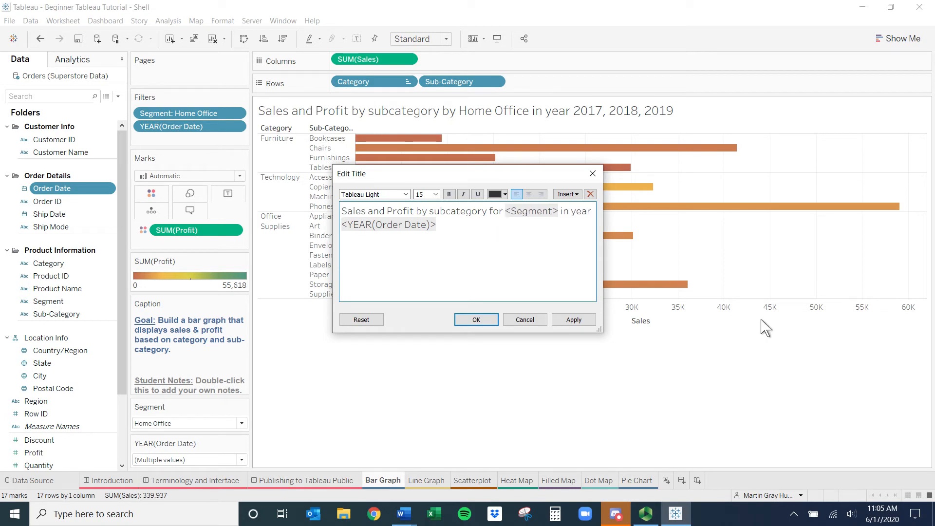
click(574, 320)
click(488, 323)
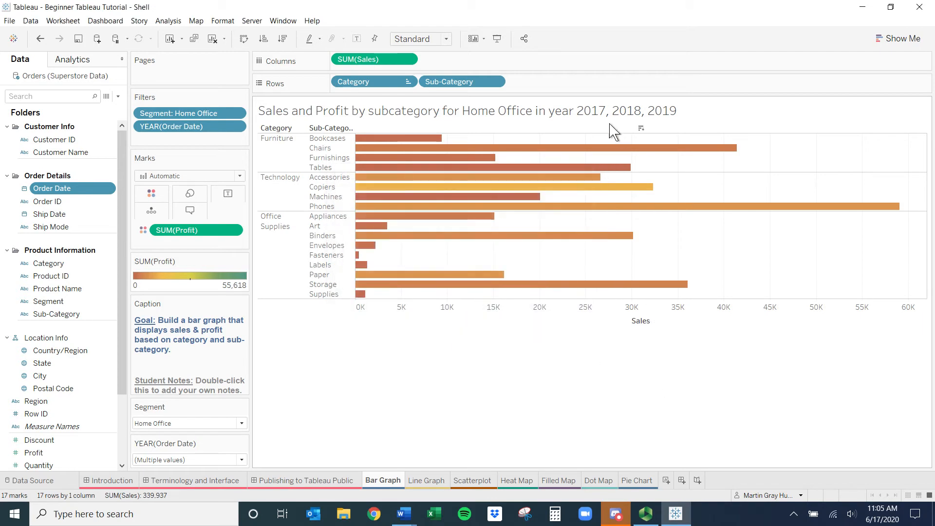
Switch the Segment filter to Consumer
click(230, 460)
click(229, 460)
click(228, 423)
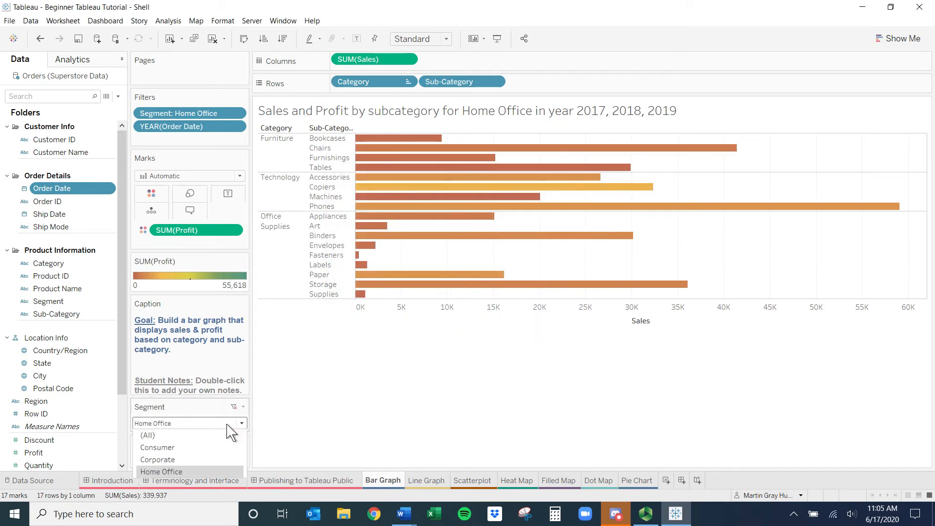
click(219, 447)
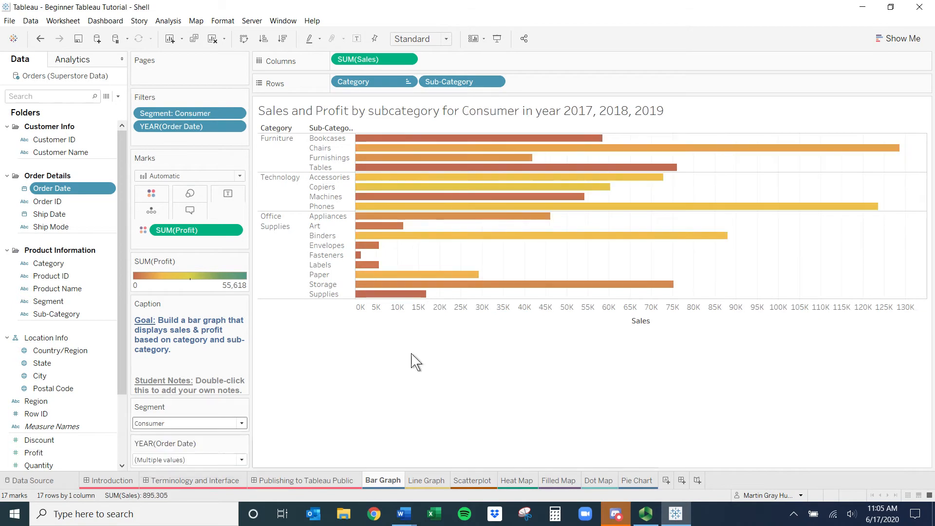
Try all years and then only 2016 in the order year filter, and restore all years and all segments
click(187, 460)
click(141, 404)
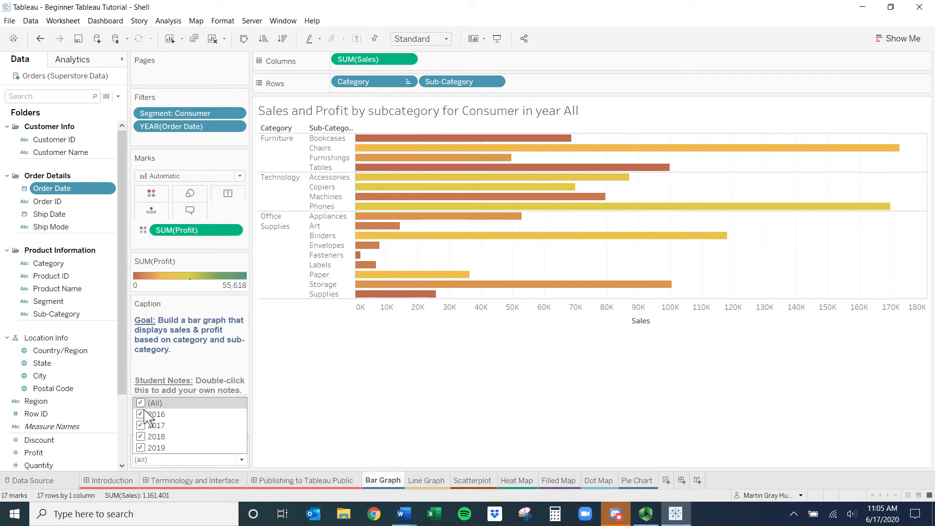
click(141, 404)
click(141, 414)
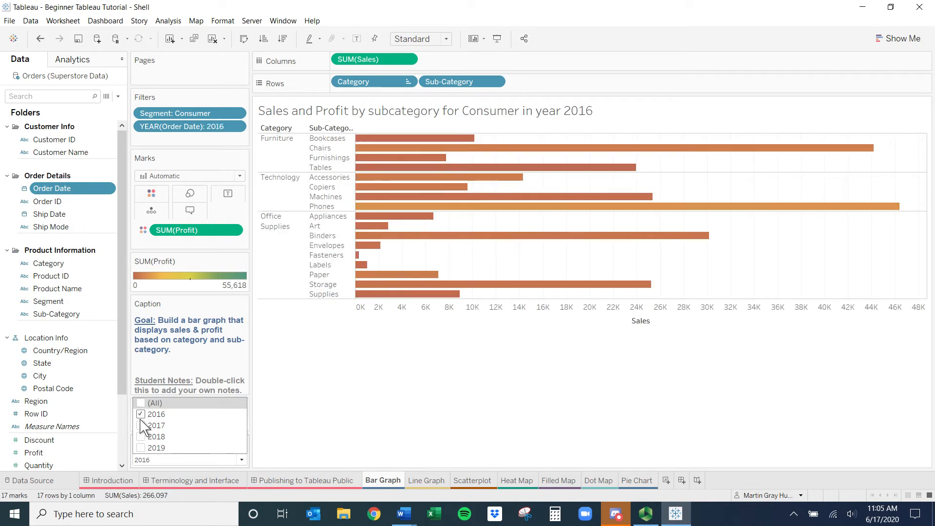
click(141, 404)
click(349, 420)
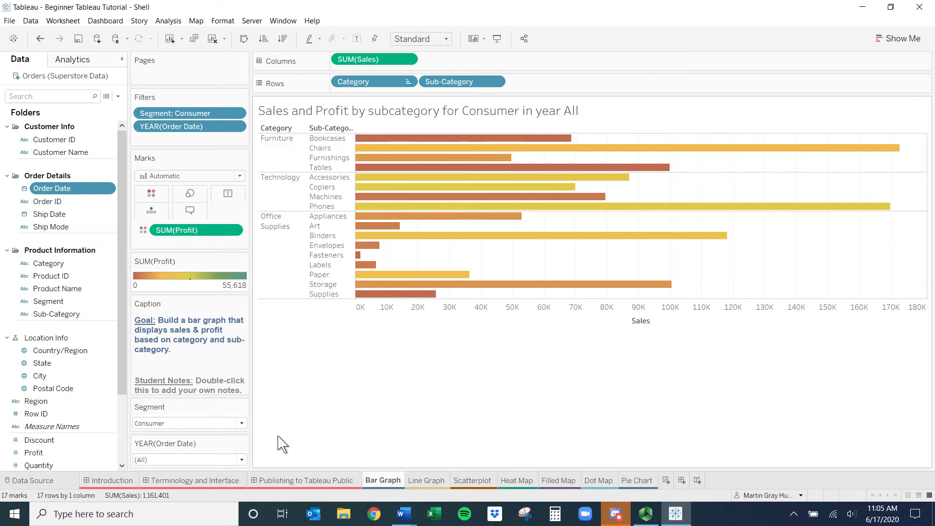
click(218, 423)
click(152, 435)
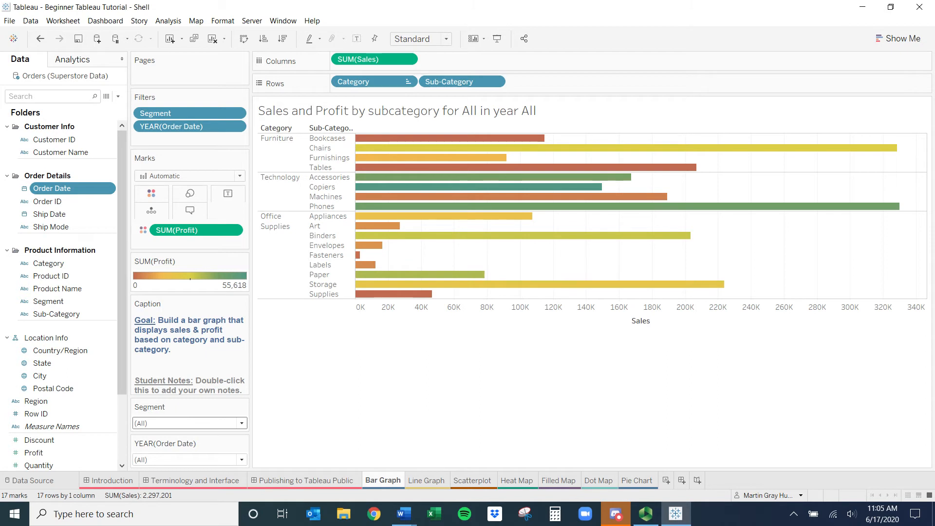
On the Line Graph sheet, plot SUM(Quantity) in rows against YEAR(Order Date) in columns, and narrow the caption area
key(alt+Tab)
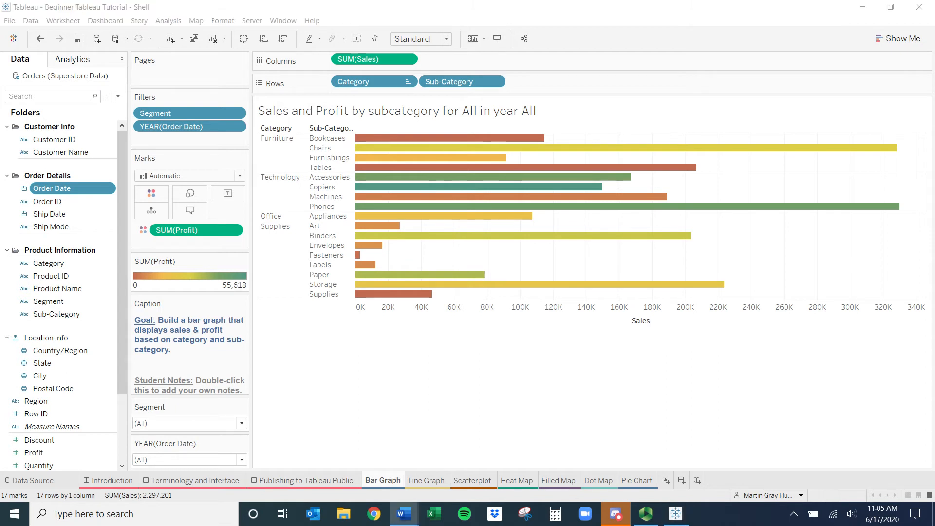
click(424, 482)
click(425, 481)
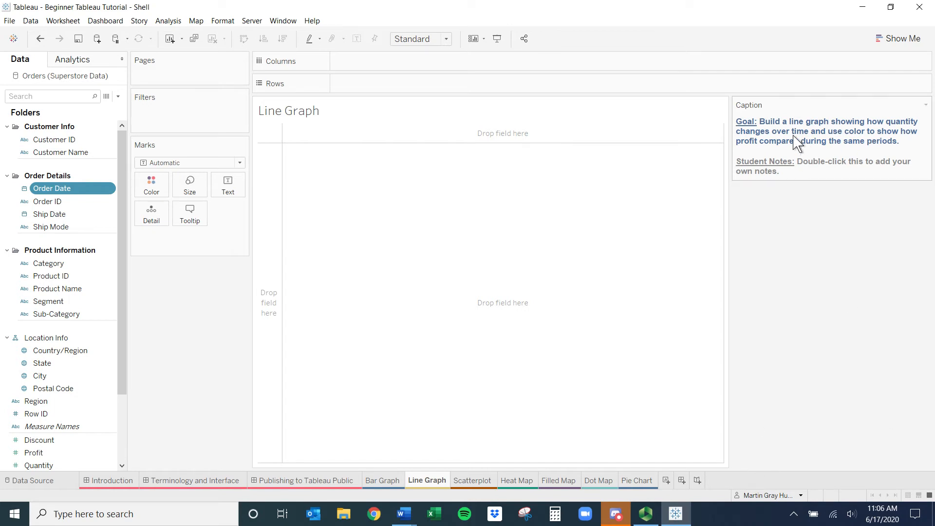
drag(76, 188, 385, 61)
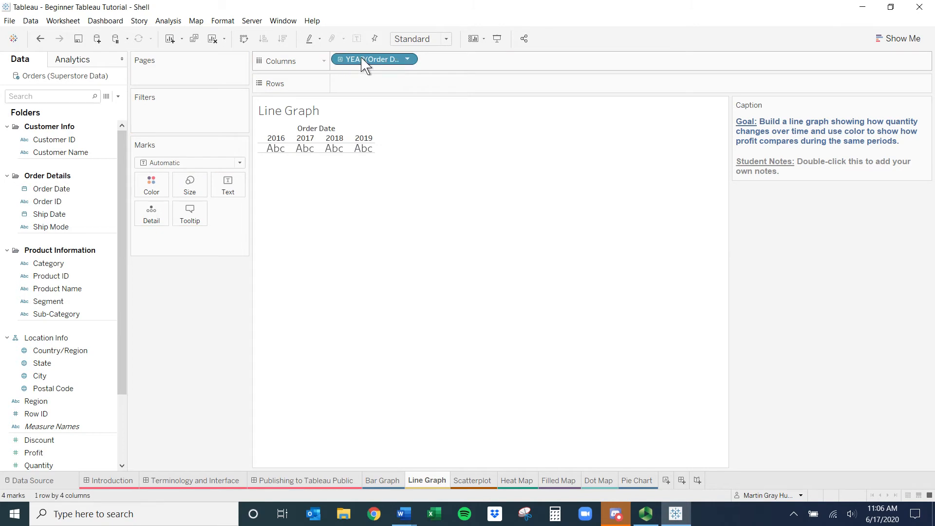
drag(36, 469, 376, 85)
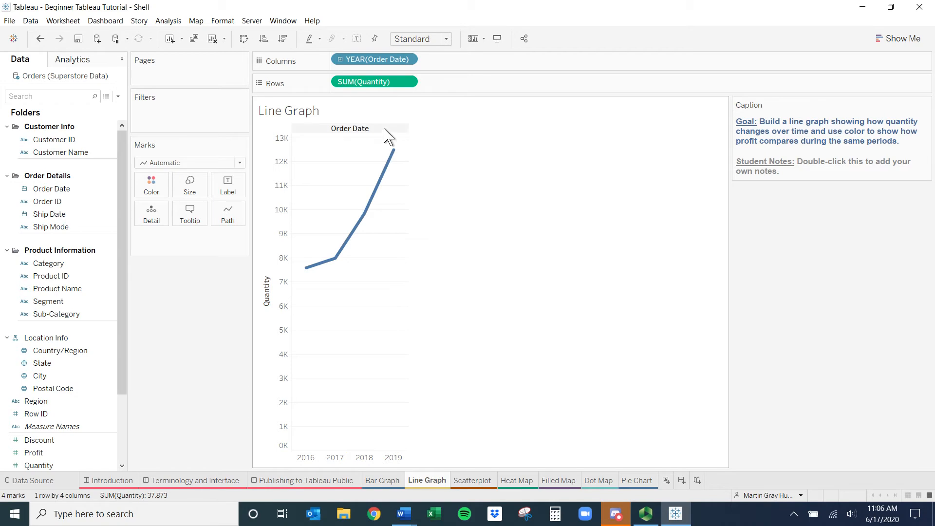
drag(796, 105, 755, 152)
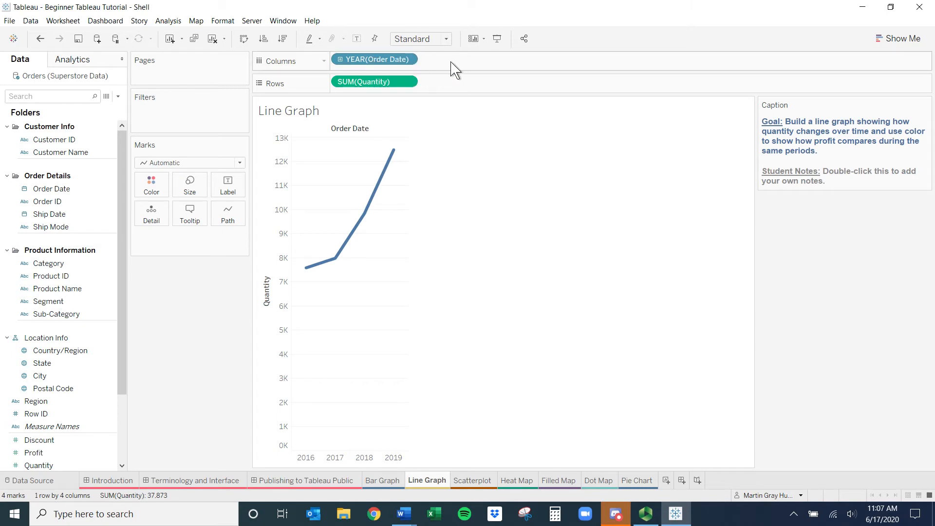
Drill the order date in columns down to quarter and month, and remove both added levels again
click(340, 59)
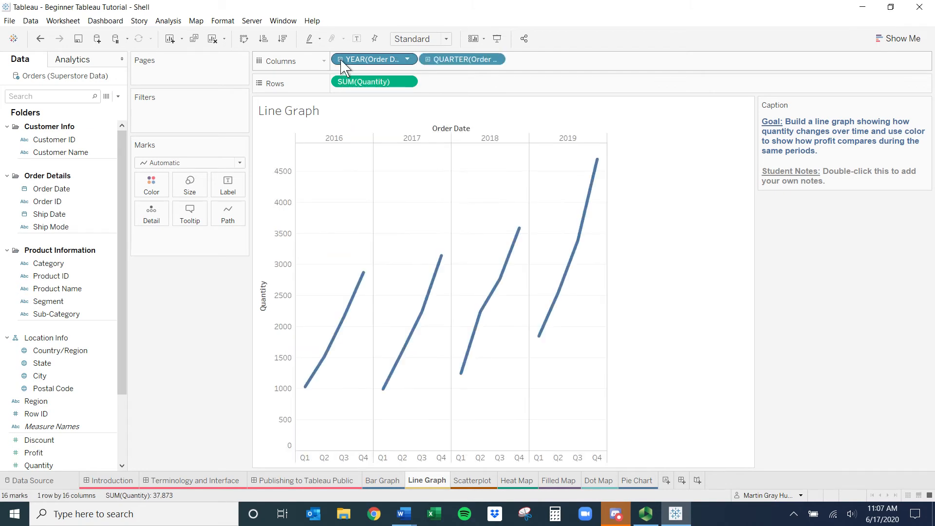
mouse_move(583, 217)
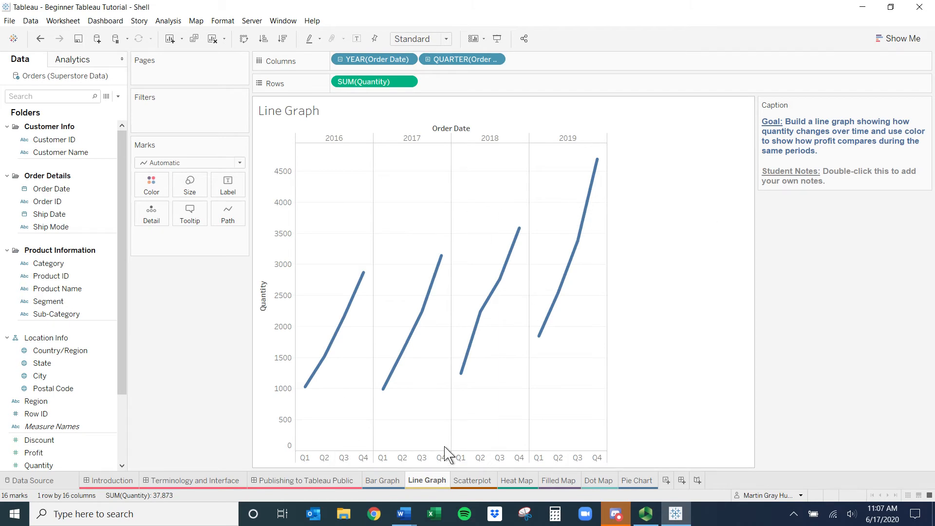
click(428, 59)
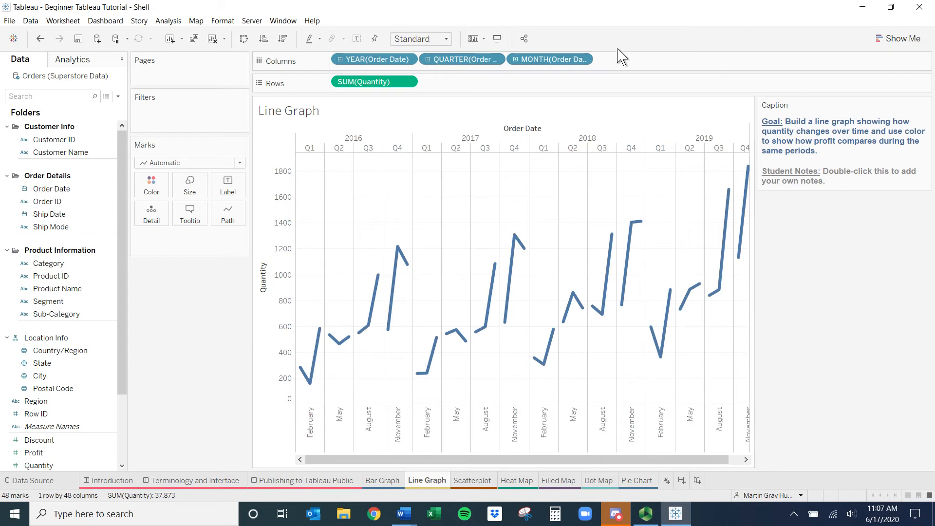
drag(551, 59, 192, 306)
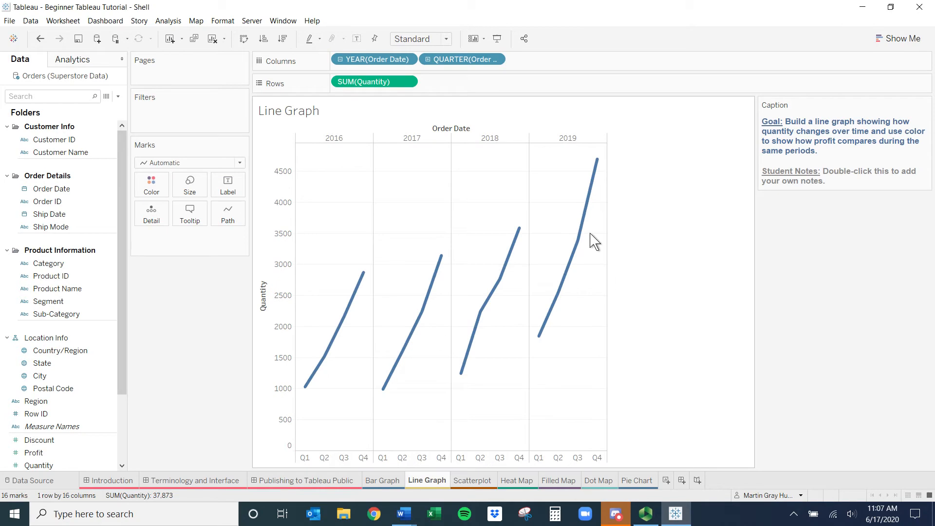
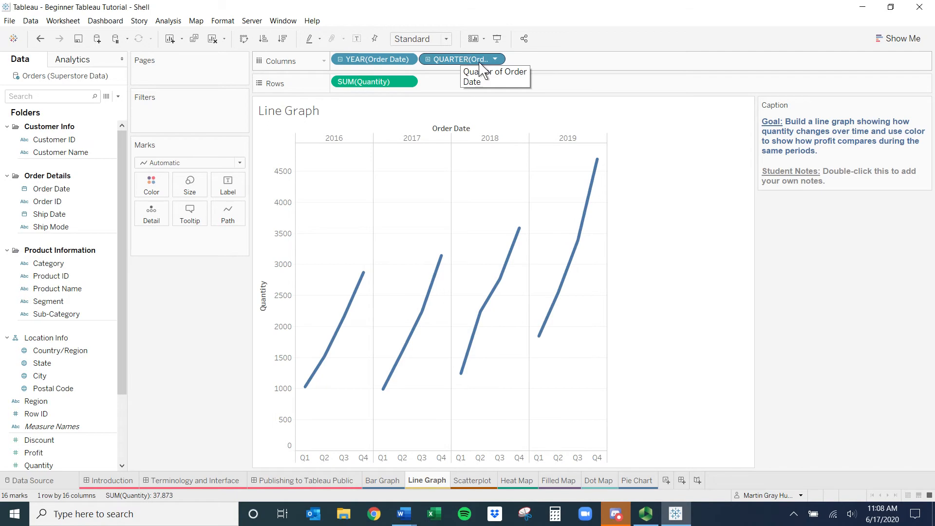
drag(481, 69, 204, 306)
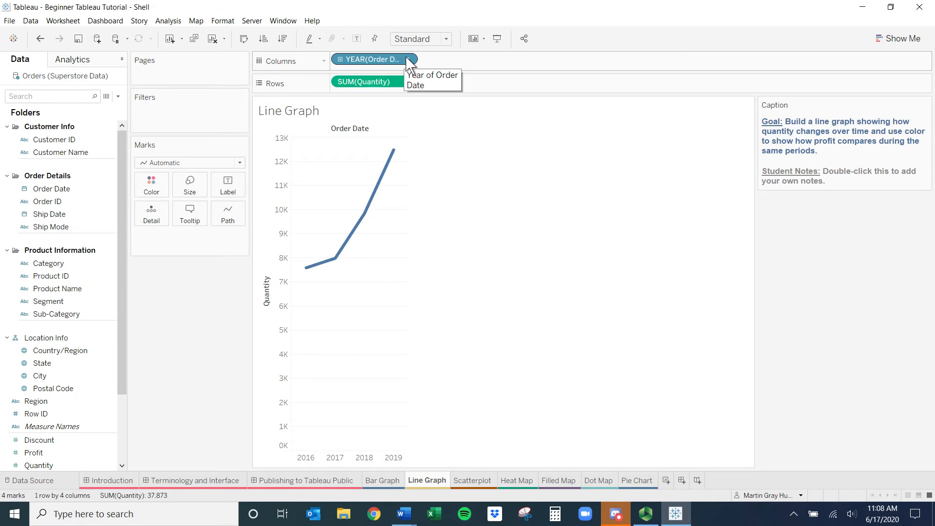
Try the order date as a continuous year and as continuous quarters, undoing each change
click(408, 59)
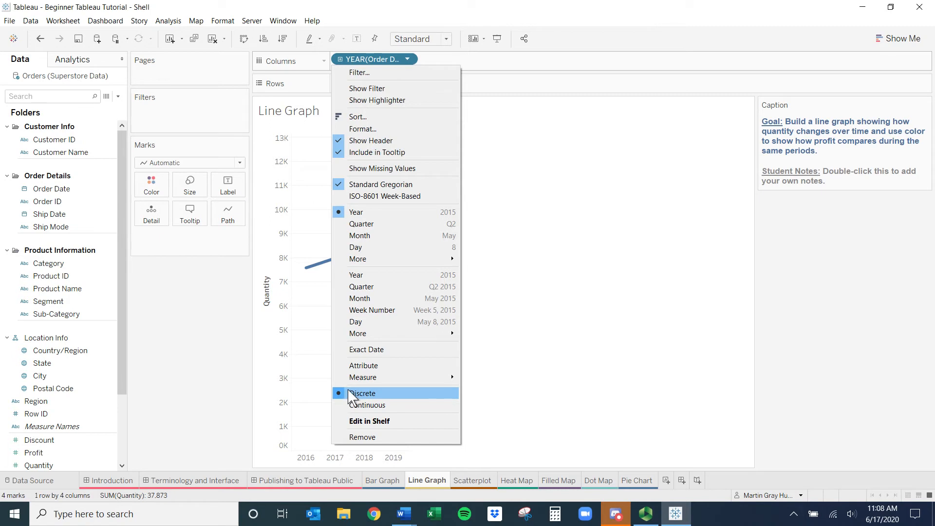
click(375, 405)
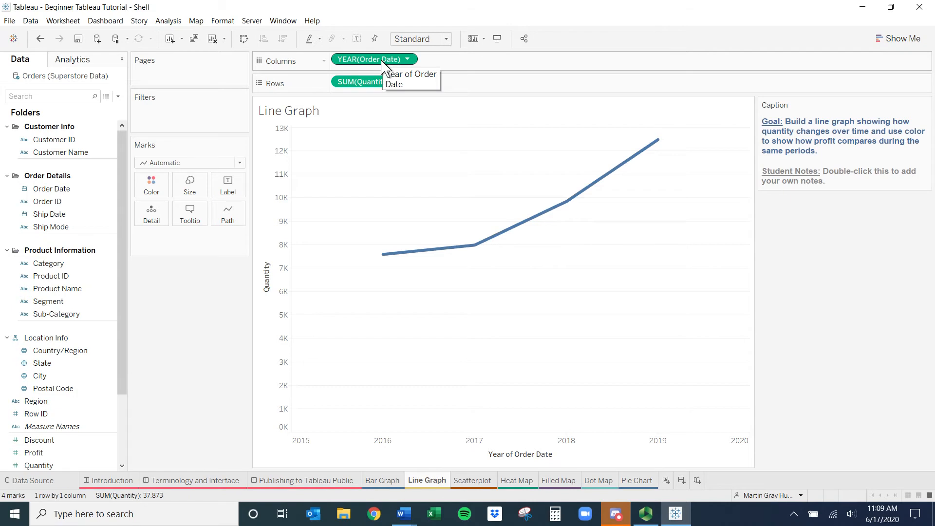
key(ctrl+z)
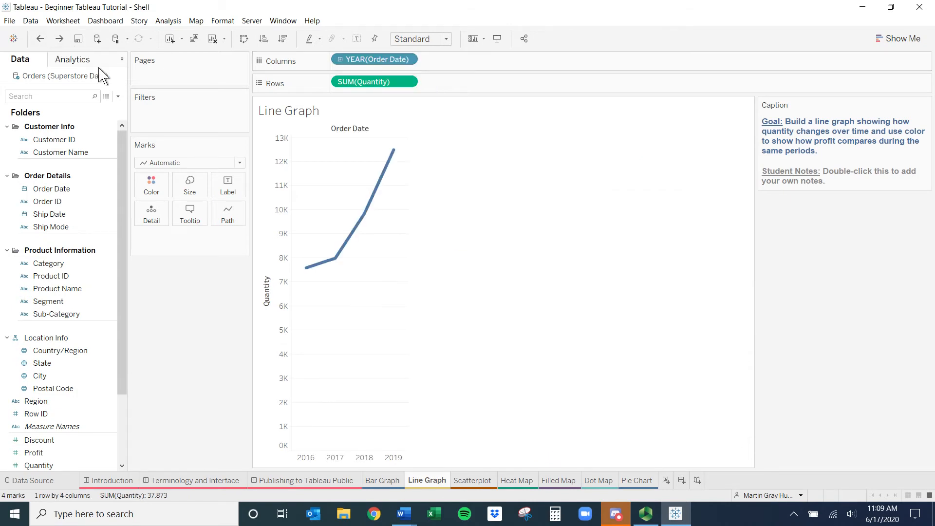
click(407, 60)
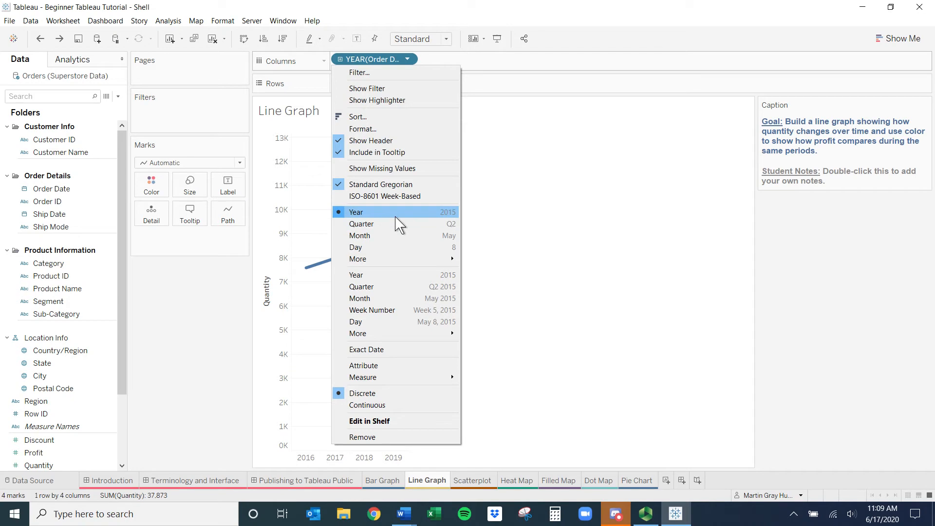
click(399, 293)
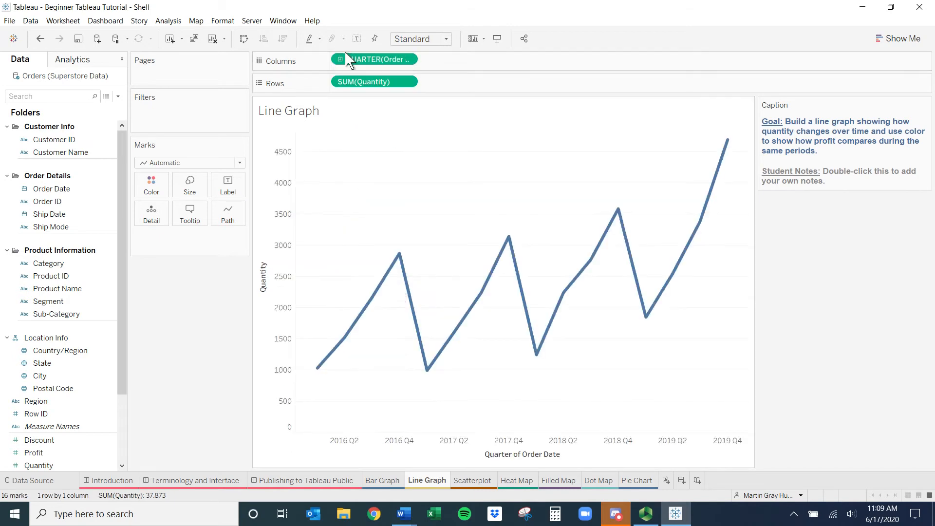
key(ctrl+z)
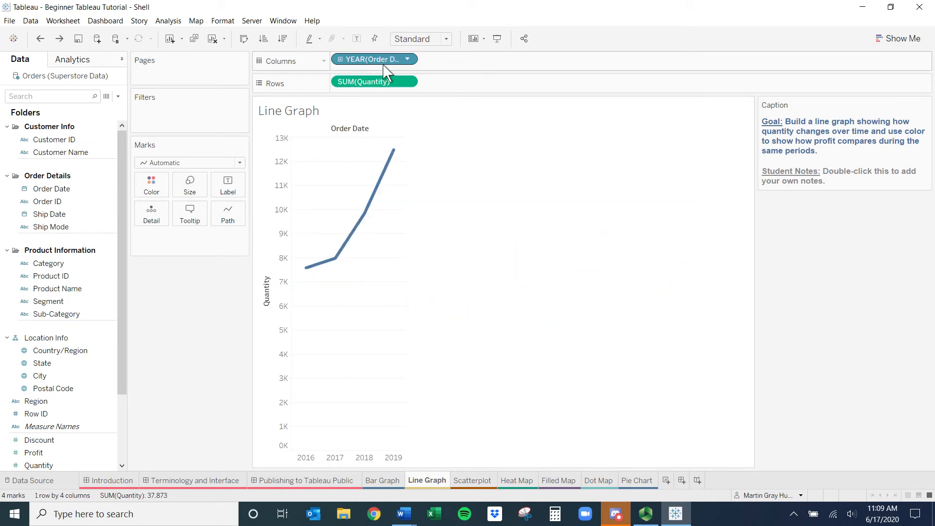
Change the order date in columns to continuous quarters and drill it down to months, trying the week level as well
click(408, 59)
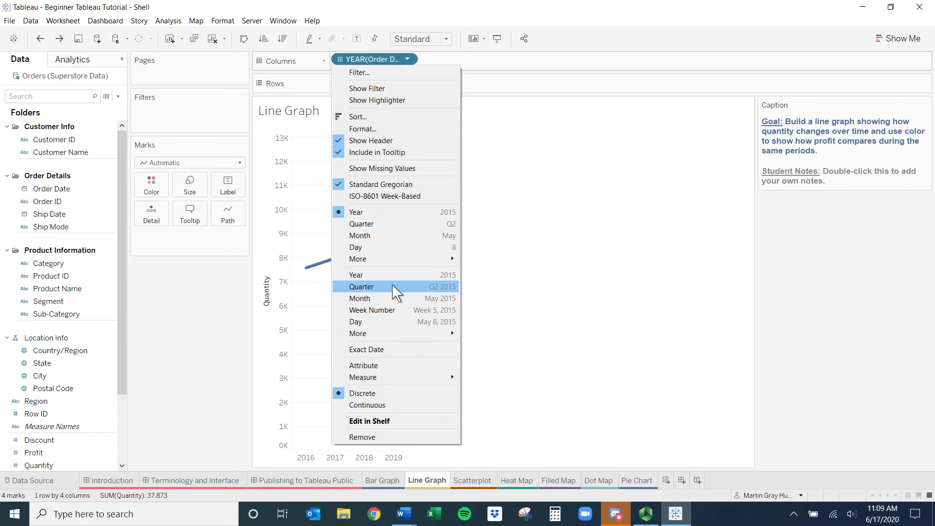
click(391, 289)
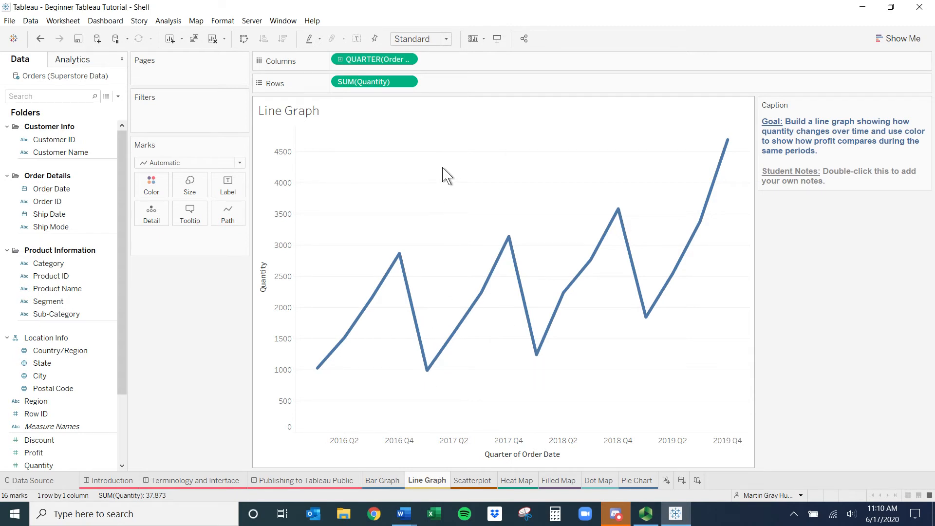
click(341, 59)
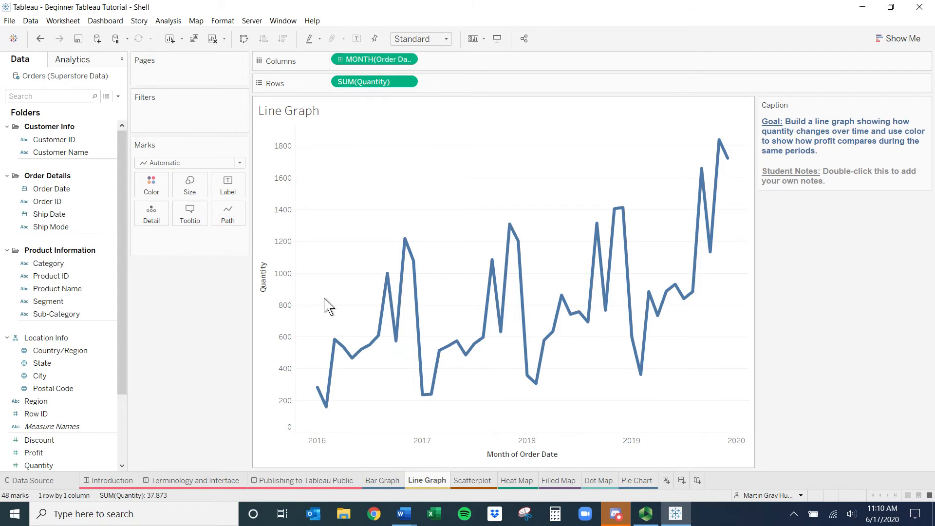
click(341, 60)
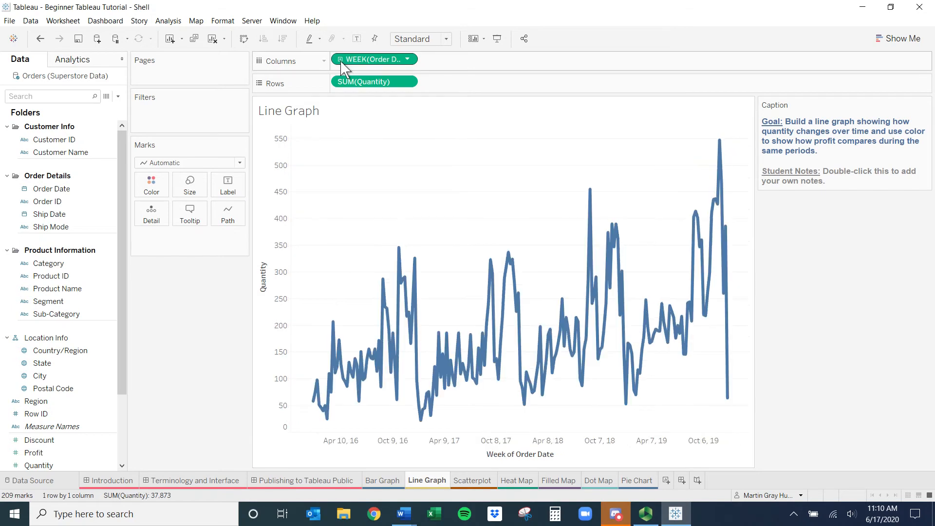
click(341, 60)
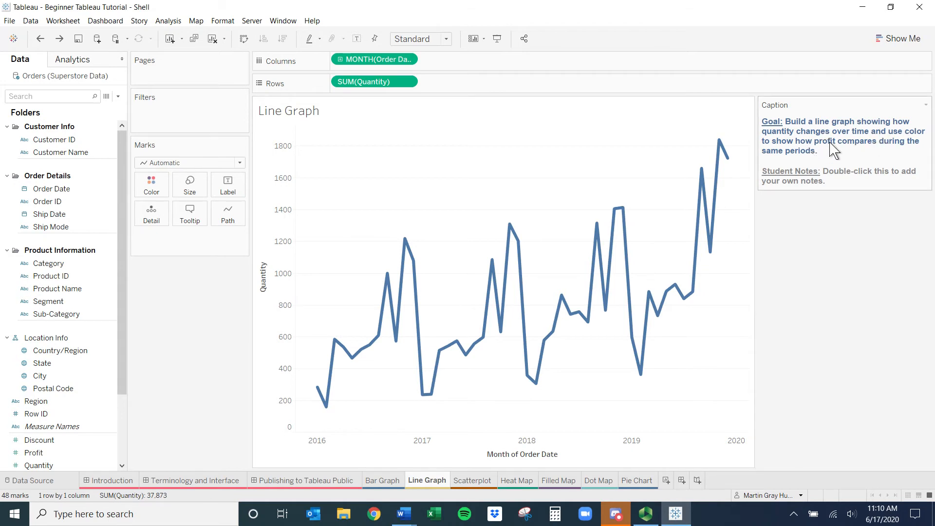
Color the quantity line by SUM(Profit)
click(34, 453)
drag(33, 455, 152, 191)
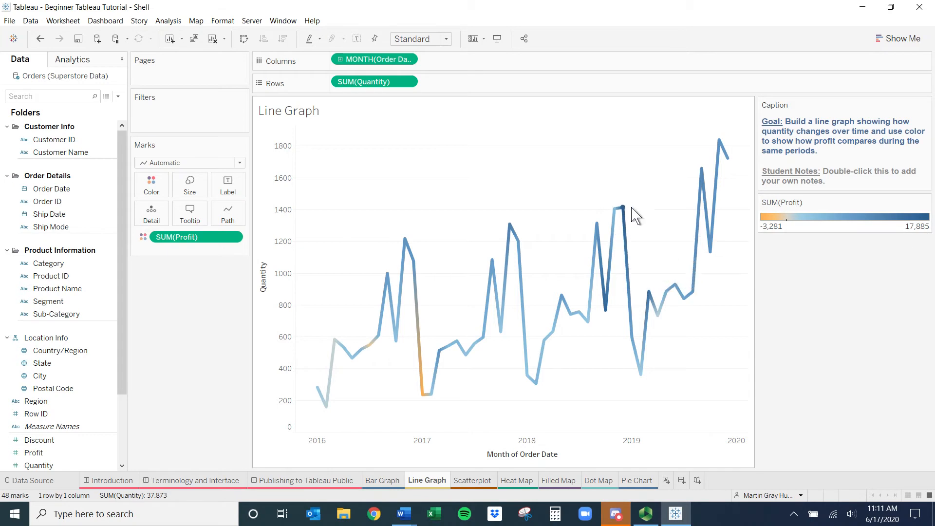
mouse_move(614, 249)
mouse_move(625, 233)
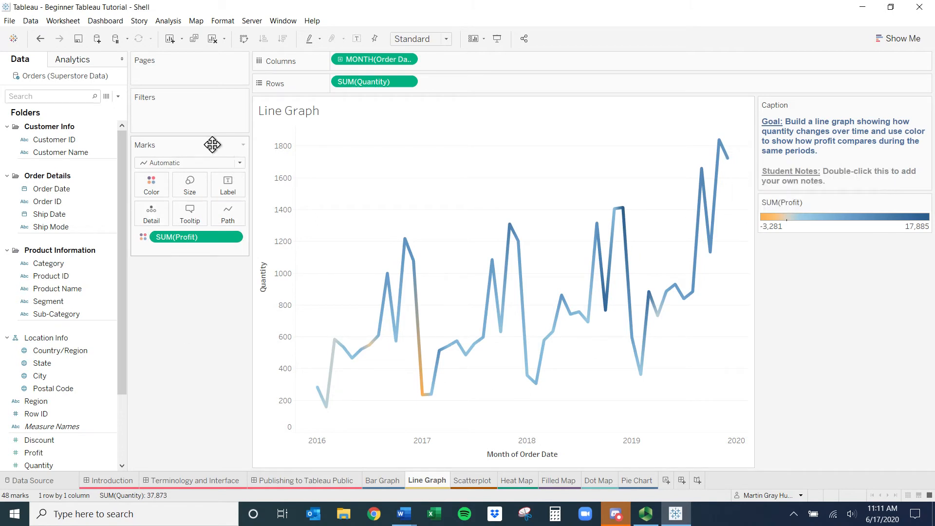
Try the maximum line thickness, and set the quantity line to a thin size
click(196, 191)
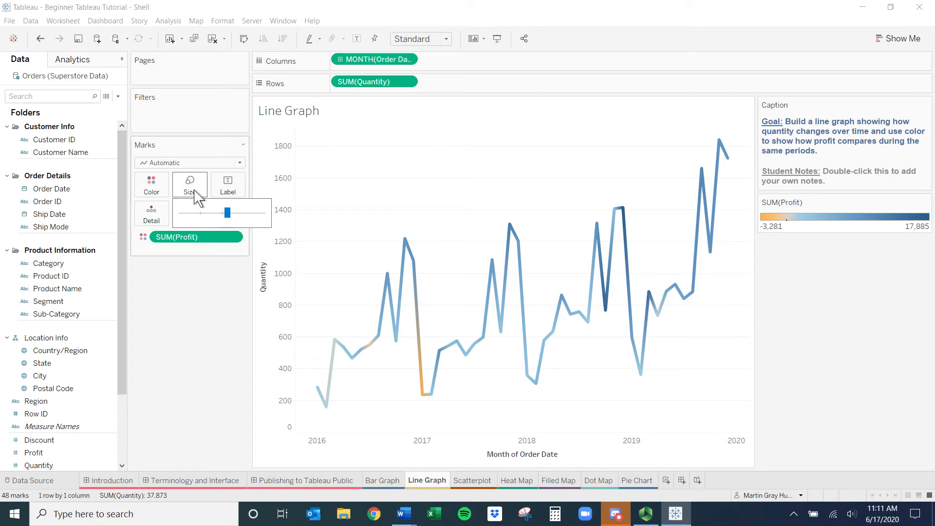
drag(225, 214, 264, 215)
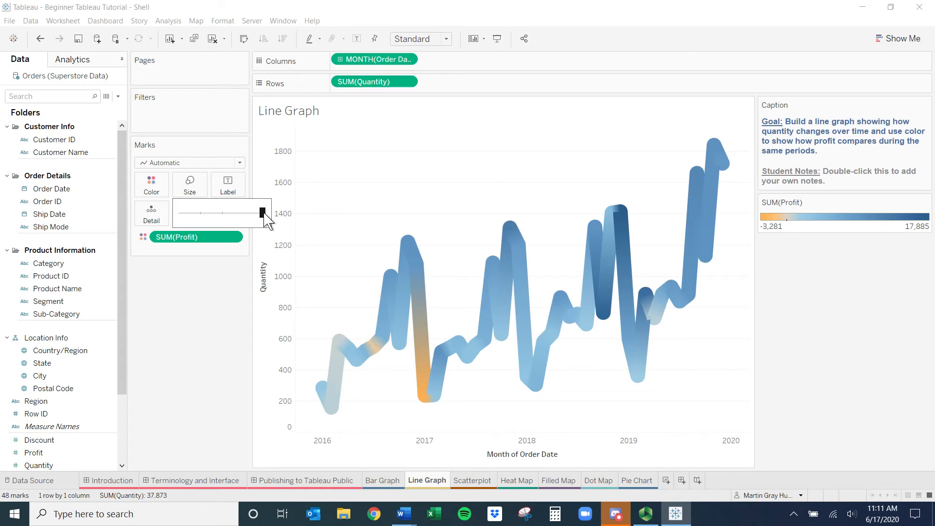
drag(264, 214, 191, 219)
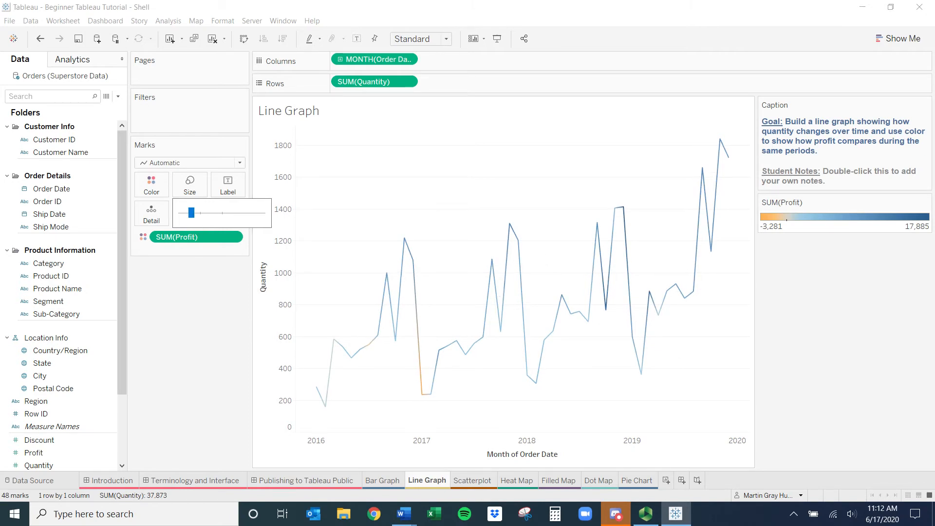
click(184, 315)
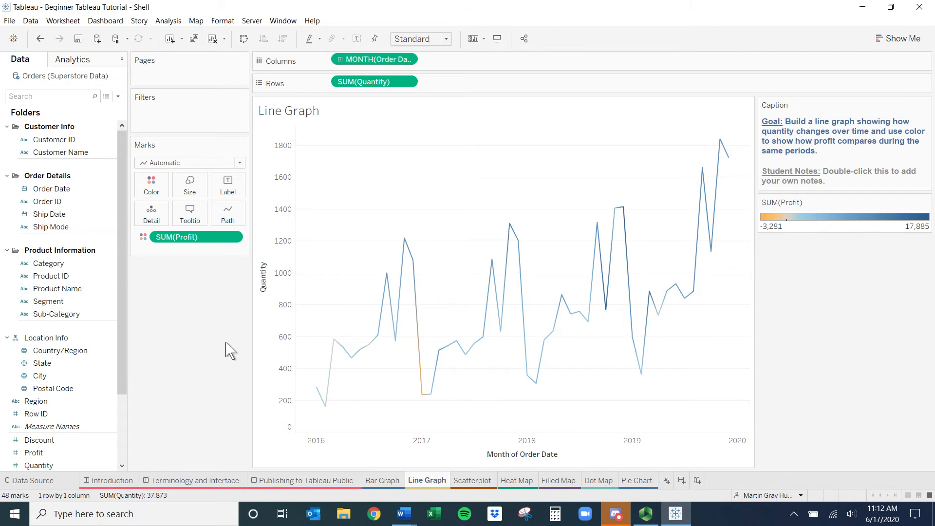
Replace the sheet name in the chart title with "Sales and profit for"
double_click(307, 115)
drag(438, 213, 313, 200)
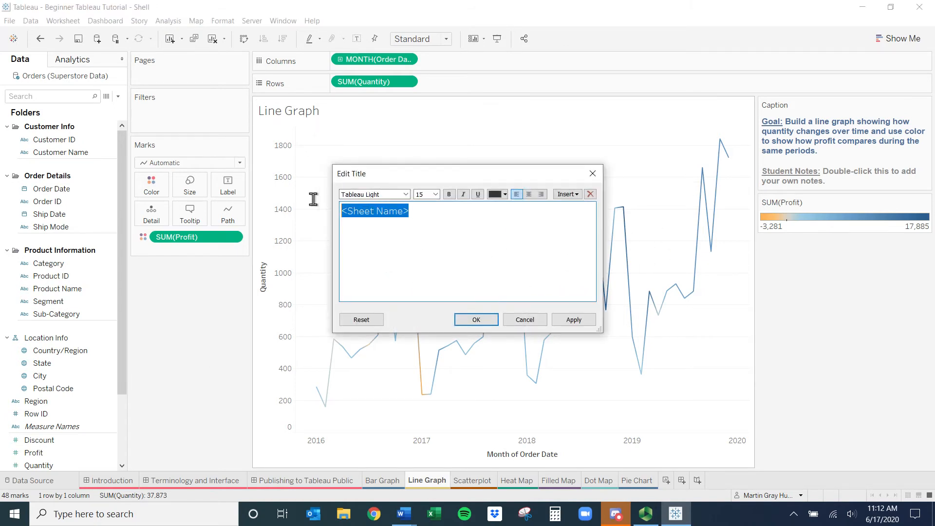
key(Delete)
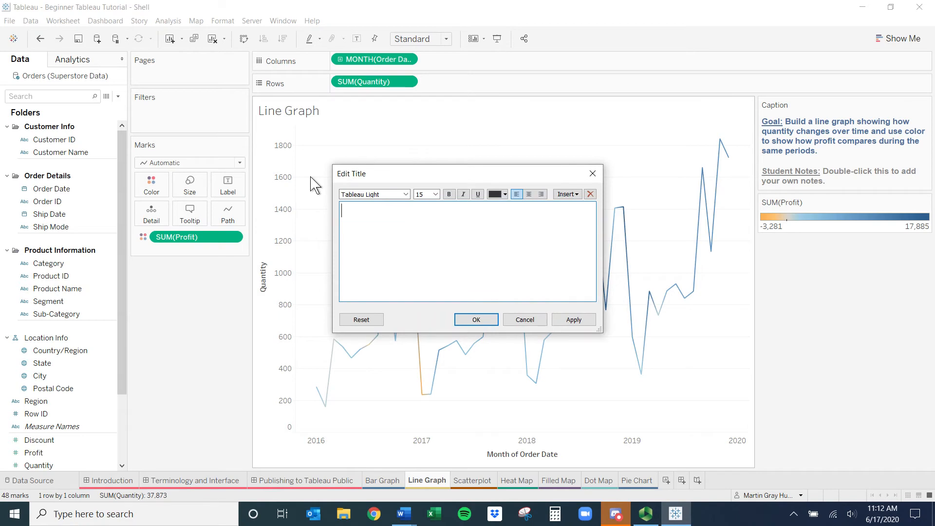
text(Sales)
key(alt+Tab)
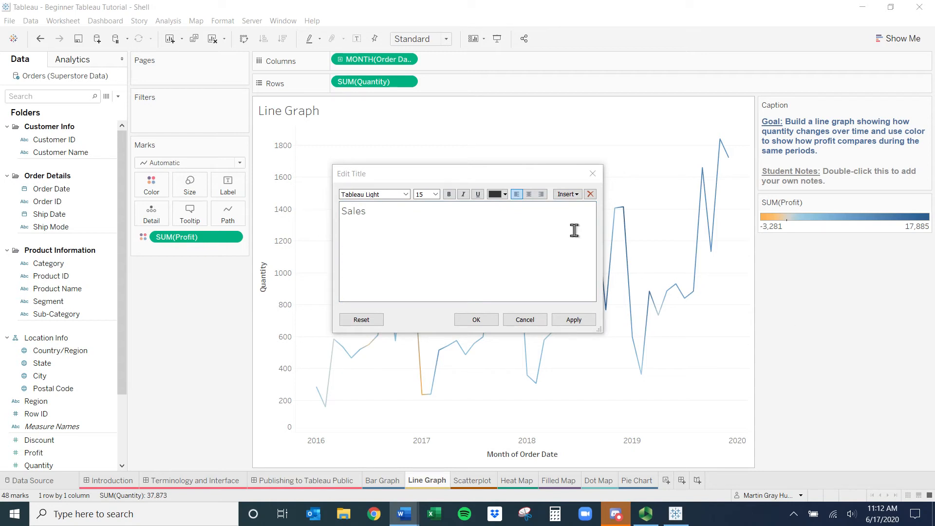
click(453, 216)
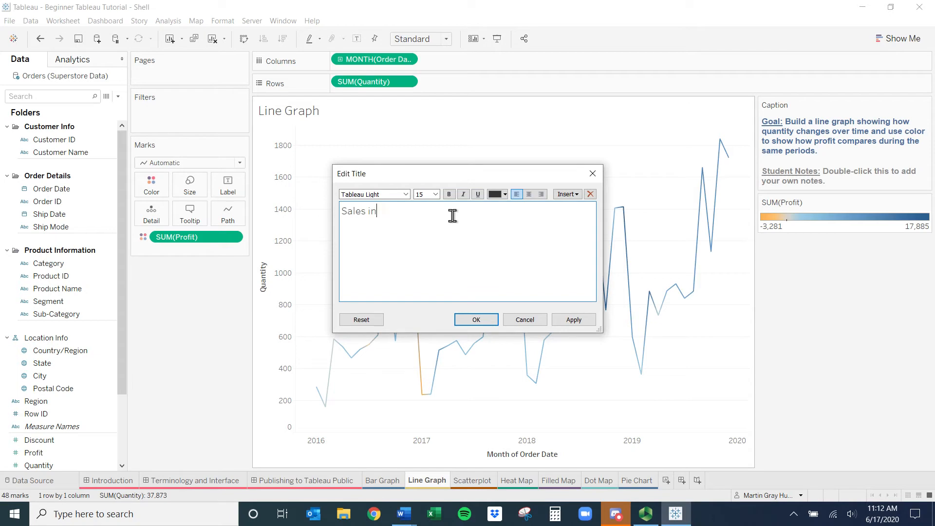
text(and profit for)
click(568, 195)
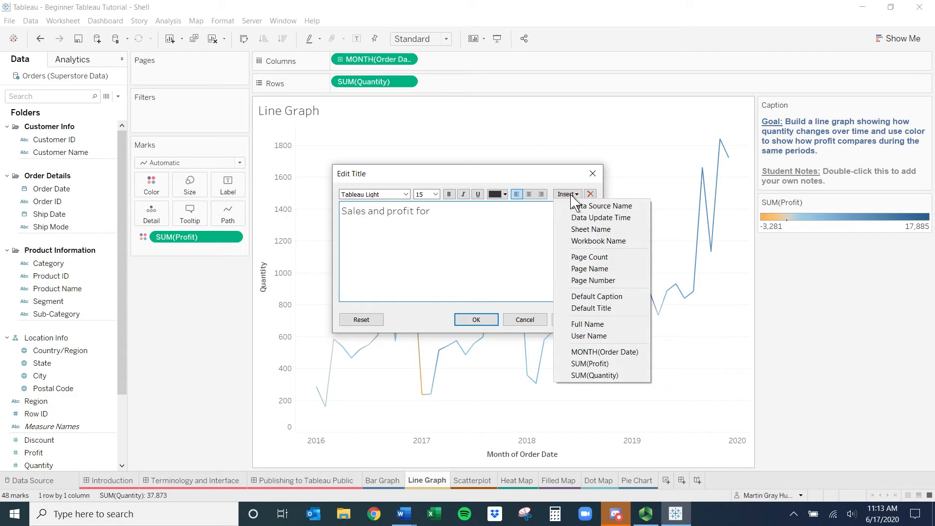
click(514, 274)
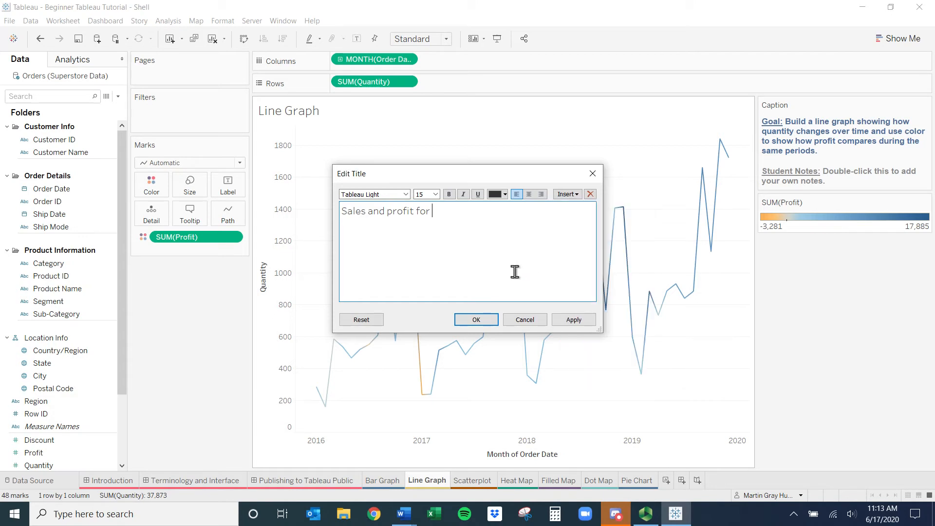
click(490, 321)
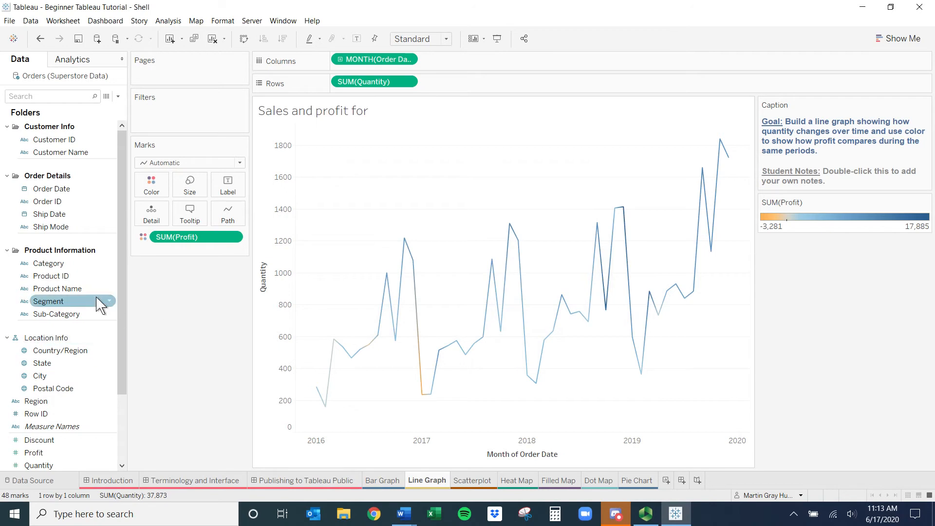
Show filters for Category and for the year of Order Date on the line graph
right_click(109, 263)
click(141, 281)
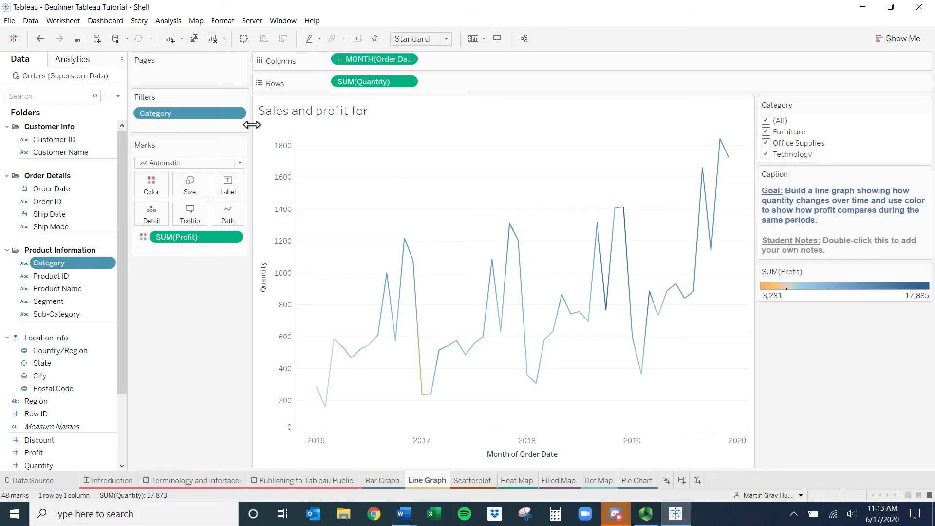
click(110, 190)
click(131, 195)
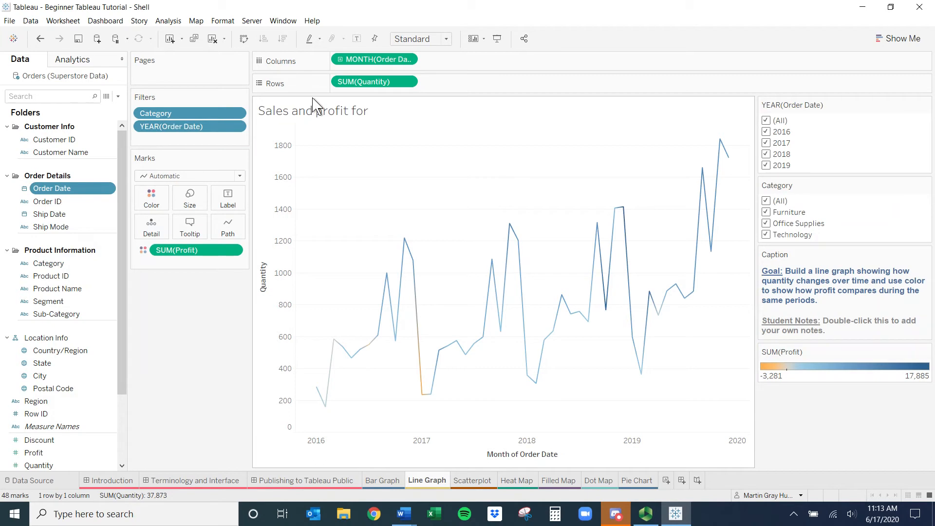
Complete the line graph title as "Sales and profit for <Category> category in year <YEAR(Order Date)>" using inserted dynamic fields
double_click(320, 111)
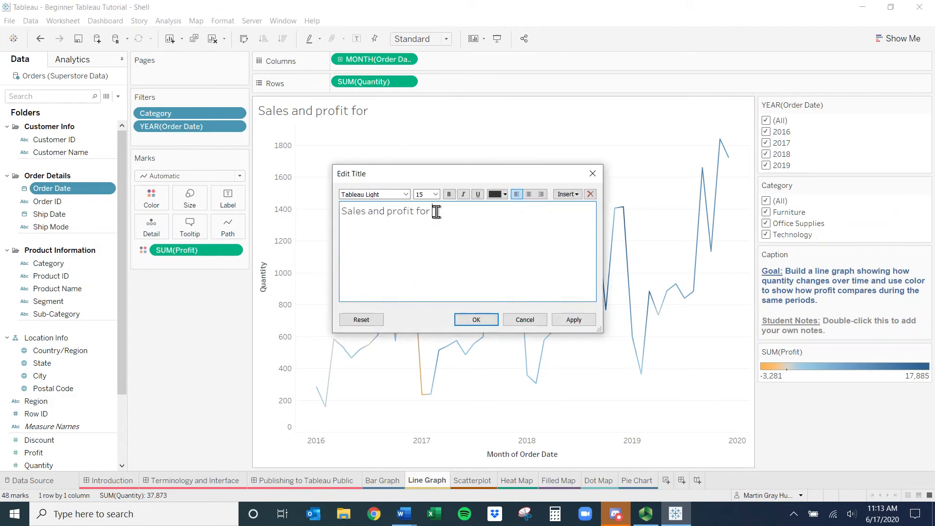
click(571, 195)
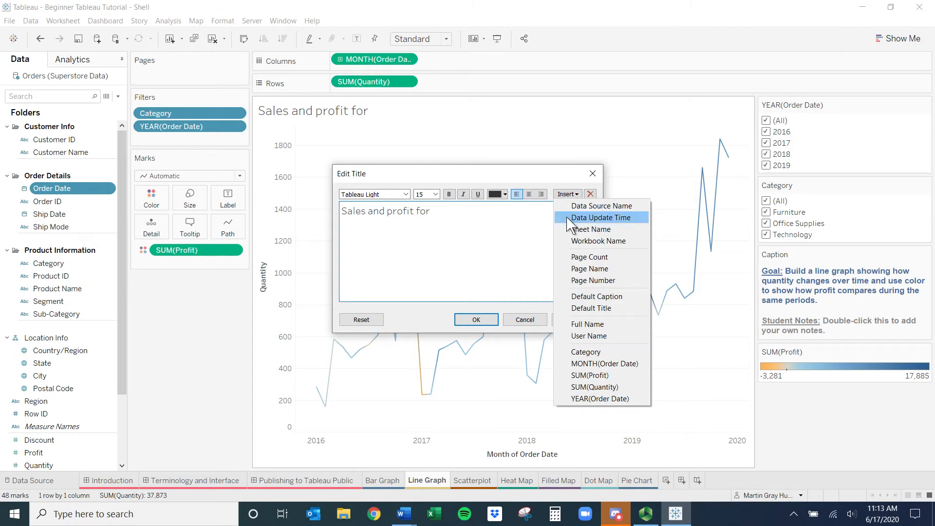
click(631, 352)
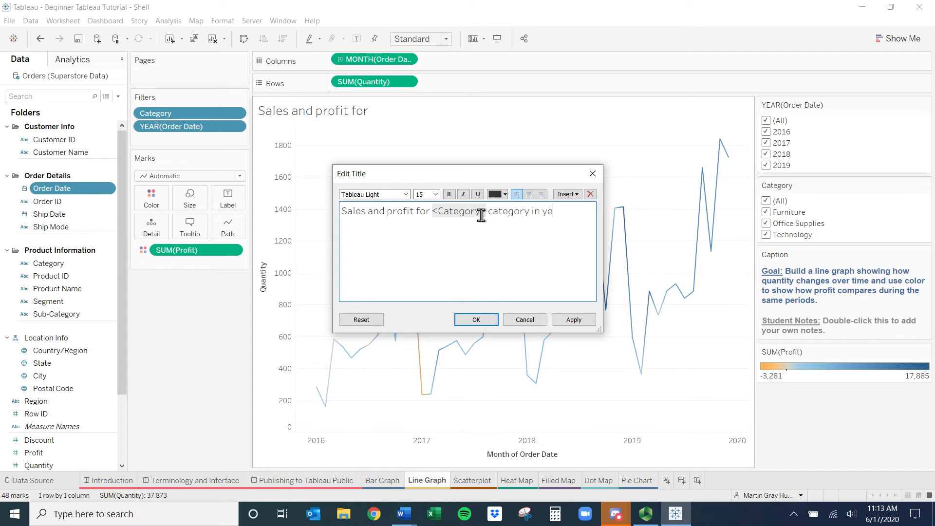
click(567, 194)
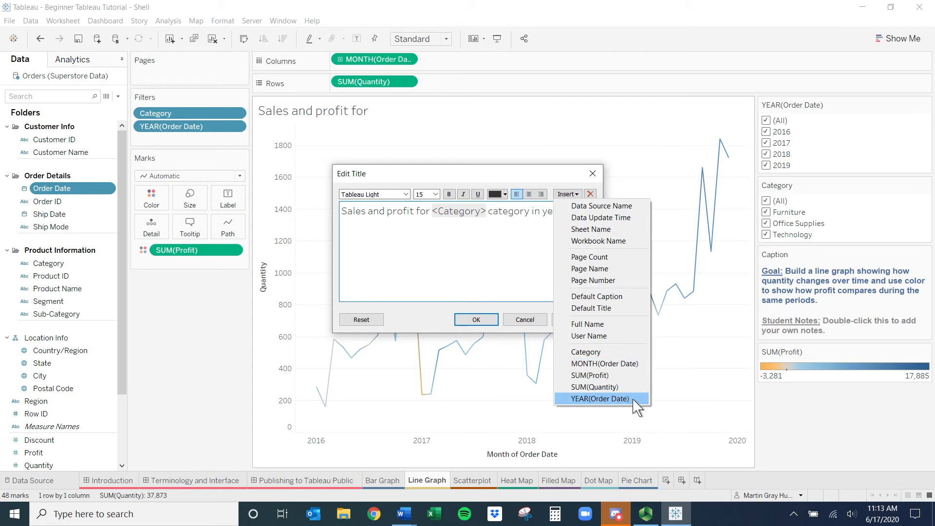
click(600, 398)
click(573, 319)
click(476, 320)
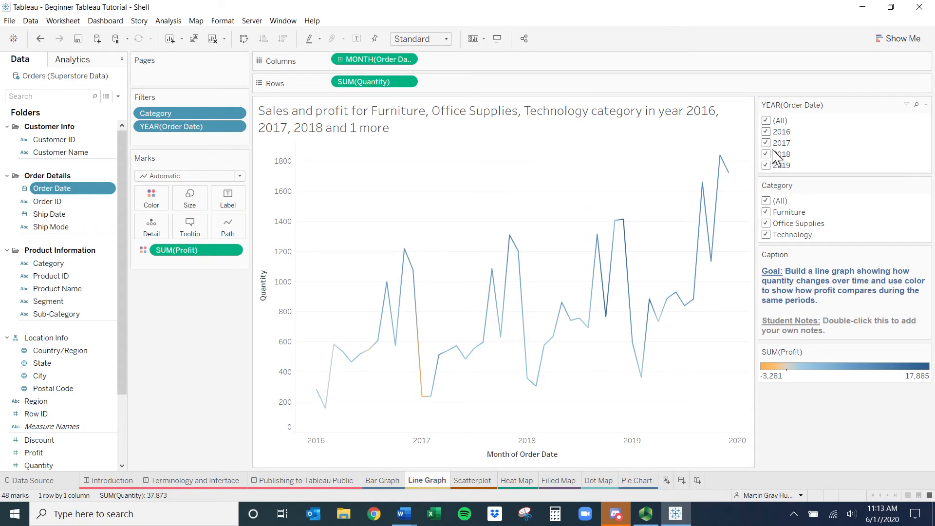
Test the dynamic title by filtering to 2016 without Furniture and trying other years, and restore all years and categories
click(768, 121)
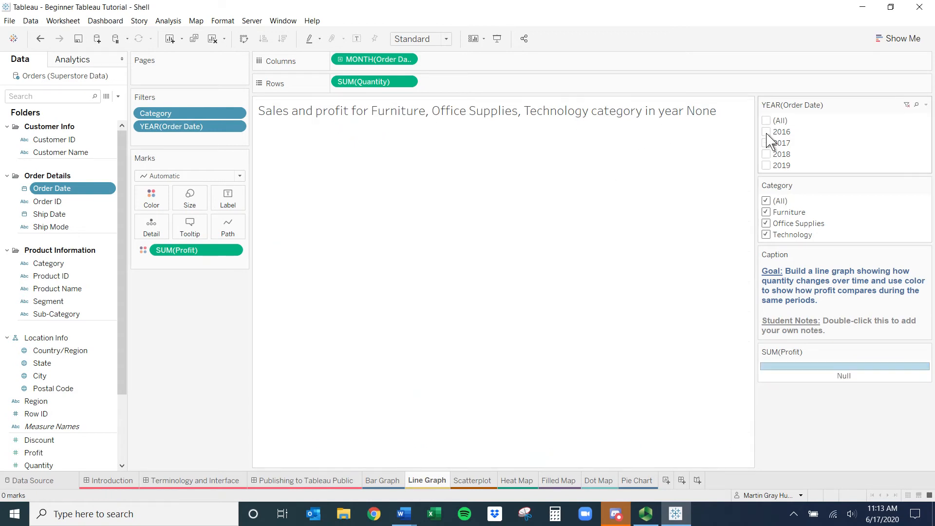
click(766, 132)
click(767, 212)
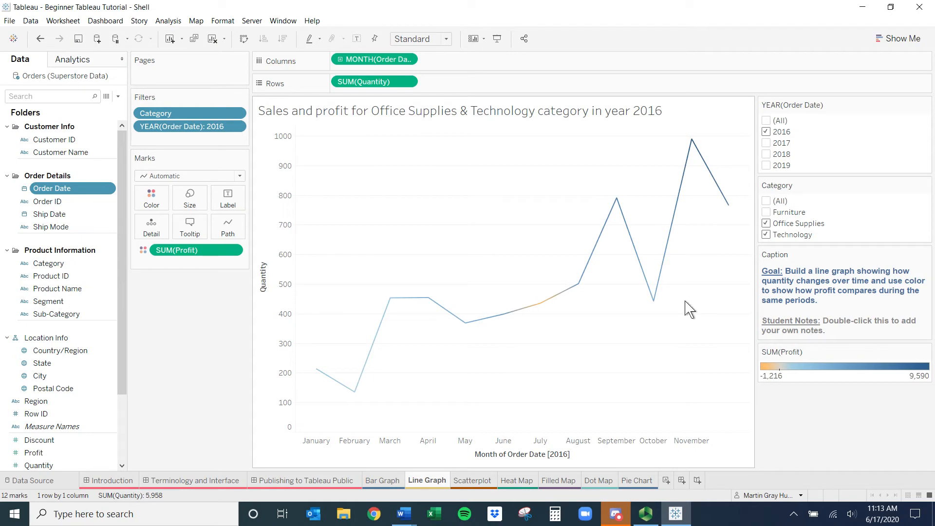
click(767, 202)
click(767, 201)
click(766, 143)
click(767, 154)
click(766, 120)
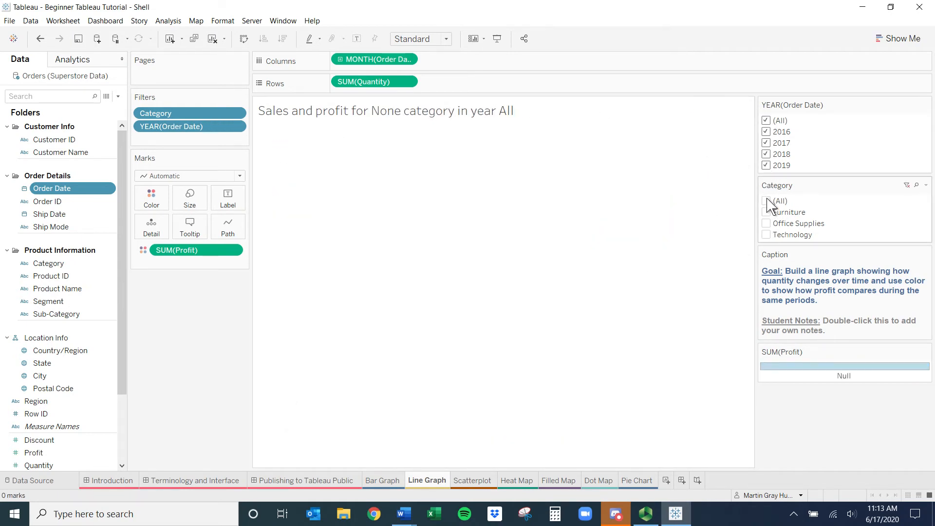
click(767, 201)
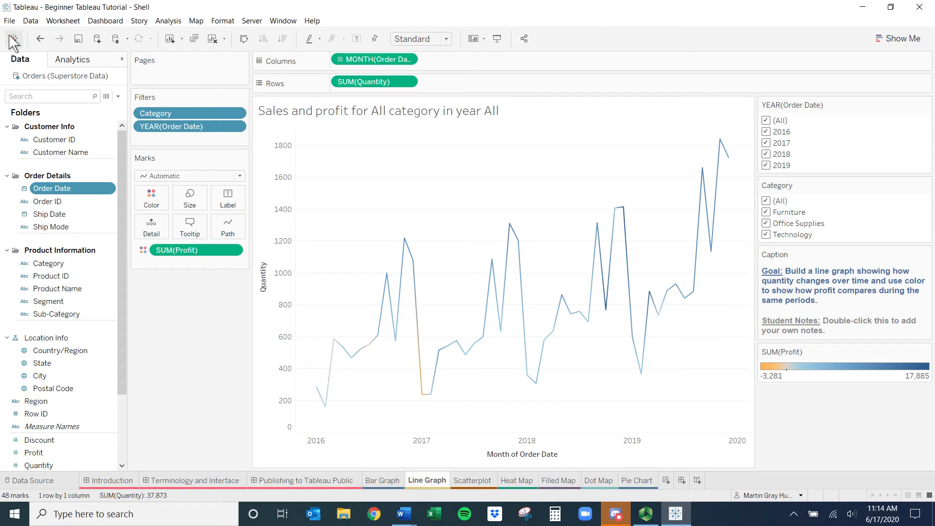
Preview the line graph in presentation mode and return to the editing view
click(497, 39)
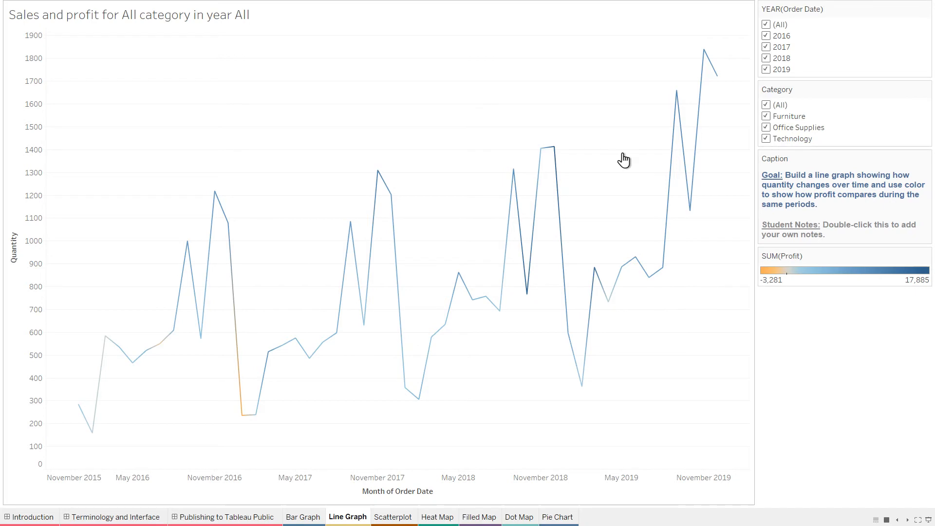
key(Escape)
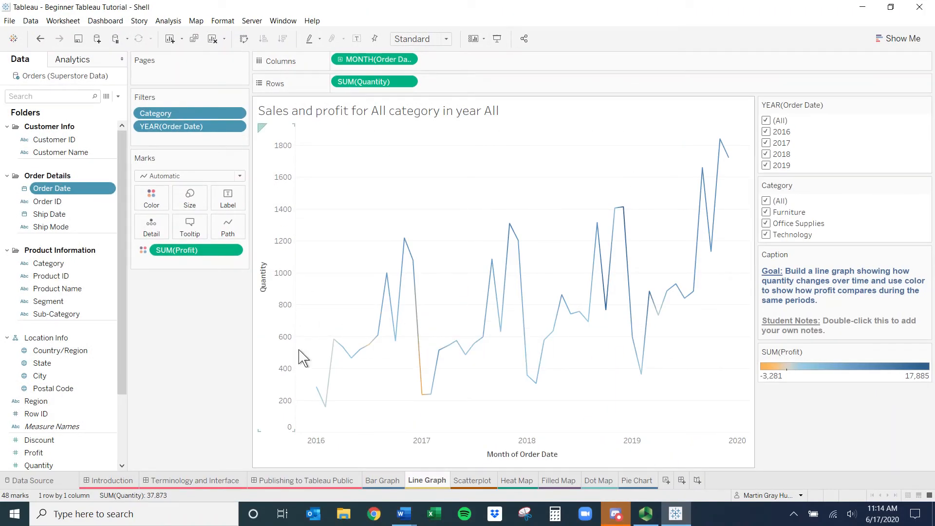
On the Scatterplot sheet, place Sales on Columns and Profit on Rows
click(470, 481)
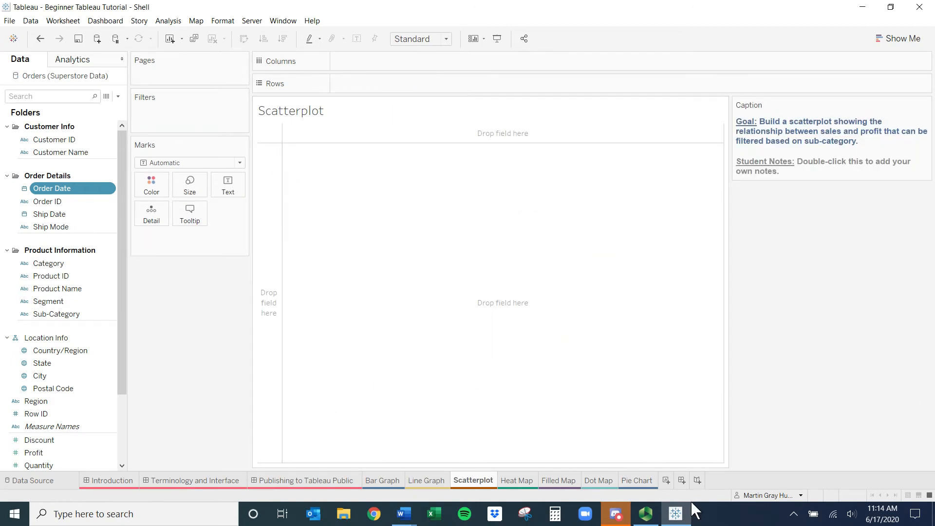
mouse_move(646, 520)
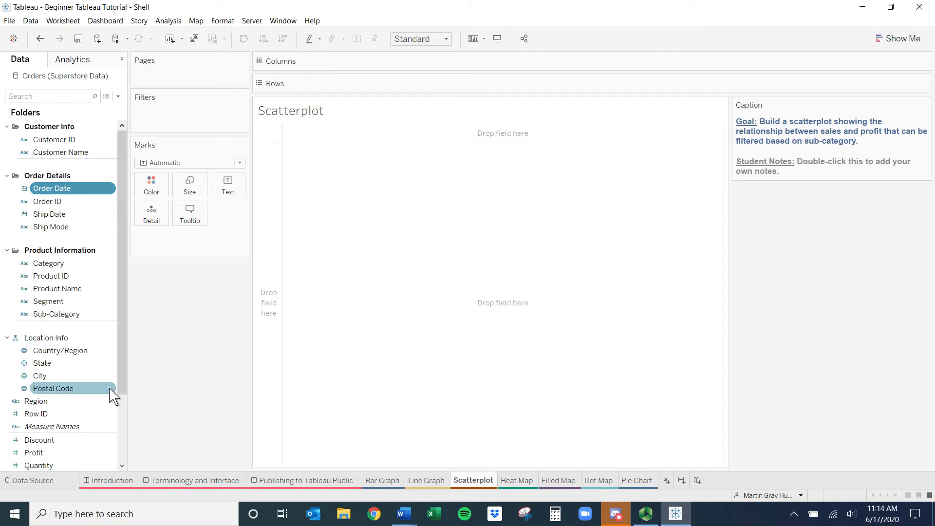
scroll(119, 374, down, 2)
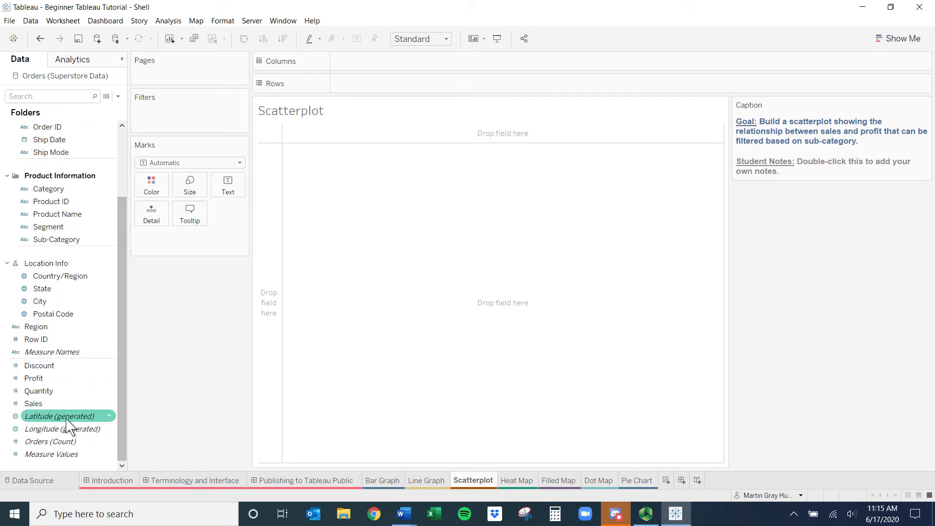
mouse_move(68, 410)
mouse_down()
mouse_move(399, 270)
mouse_move(390, 59)
mouse_up()
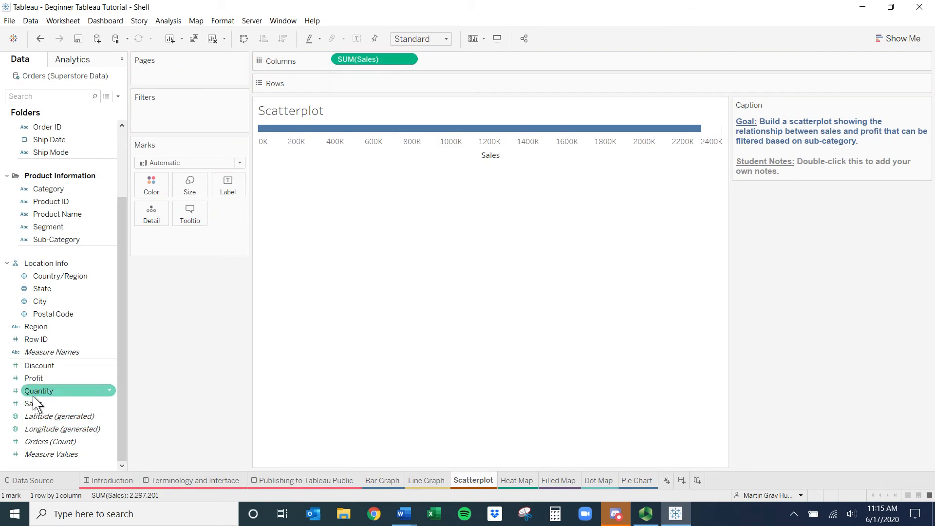
drag(40, 380, 390, 84)
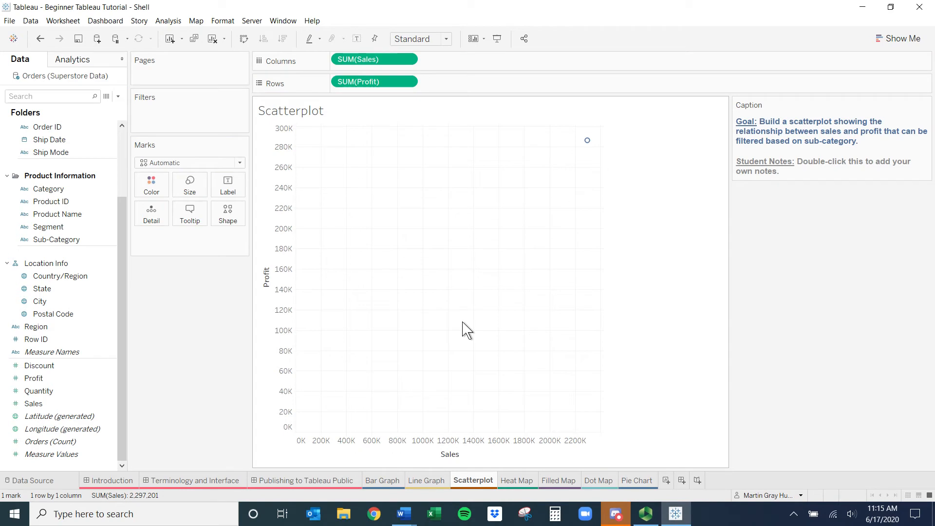
Try plotting individual records by disabling Aggregate Measures, and undo it
mouse_move(587, 142)
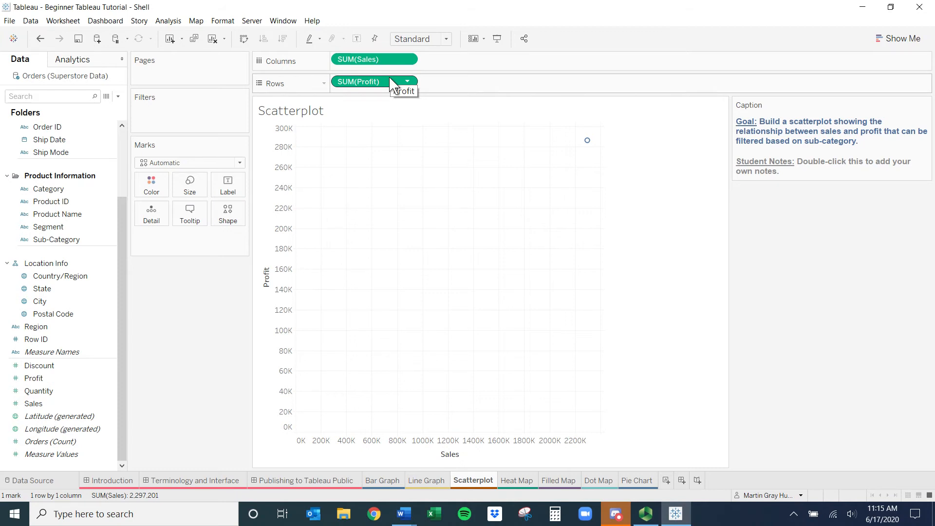
click(168, 21)
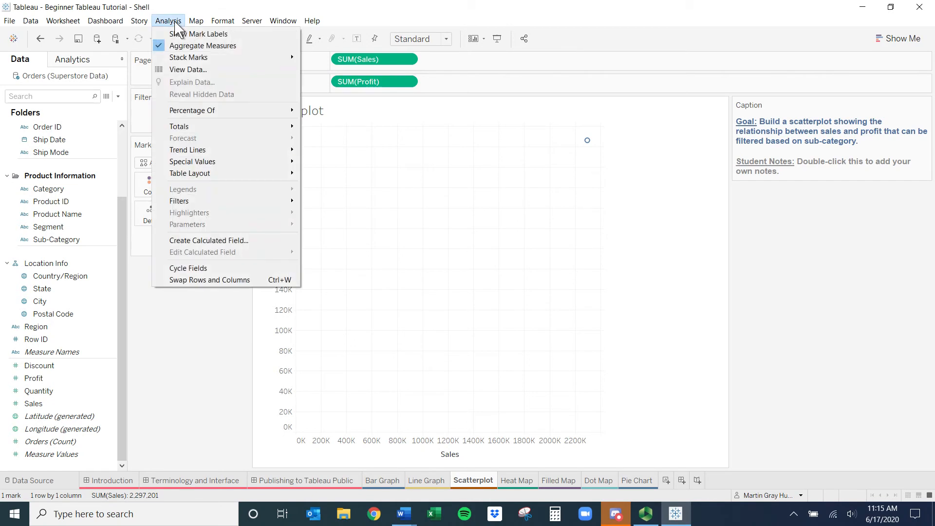
click(168, 46)
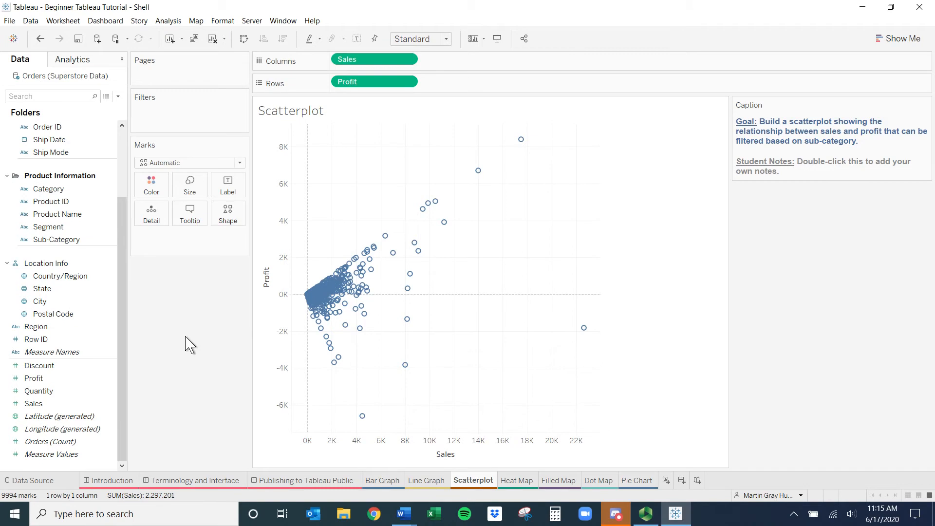
key(ctrl+z)
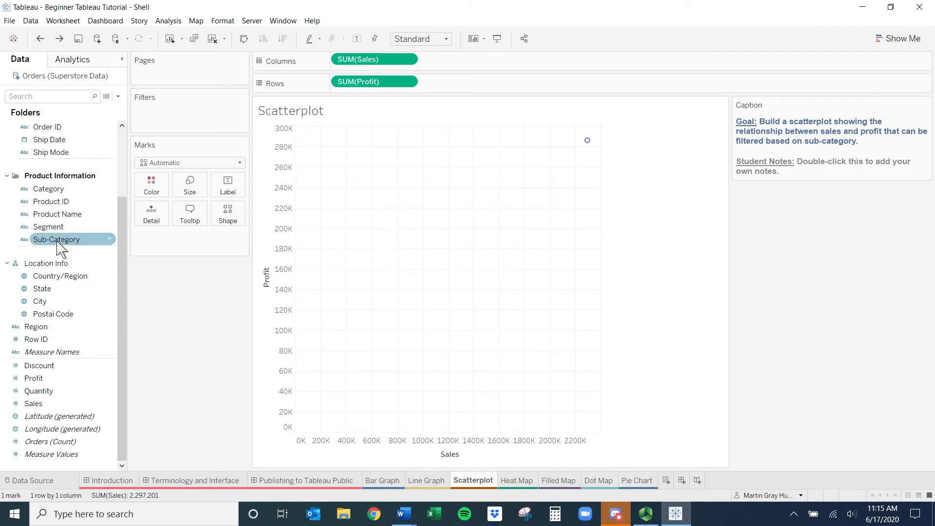
Try breaking the scatterplot marks down by Sub-Category and by Order ID as Detail, undoing each
drag(58, 242, 157, 223)
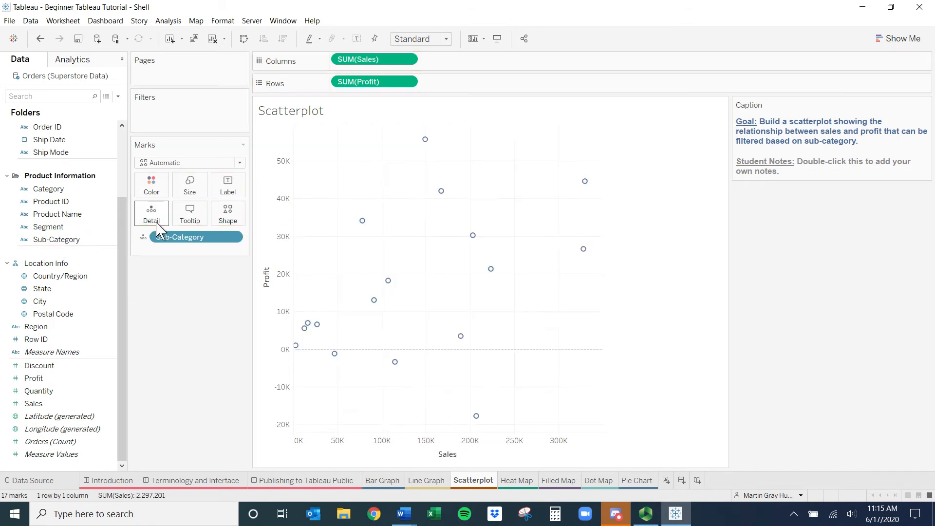
key(ctrl+z)
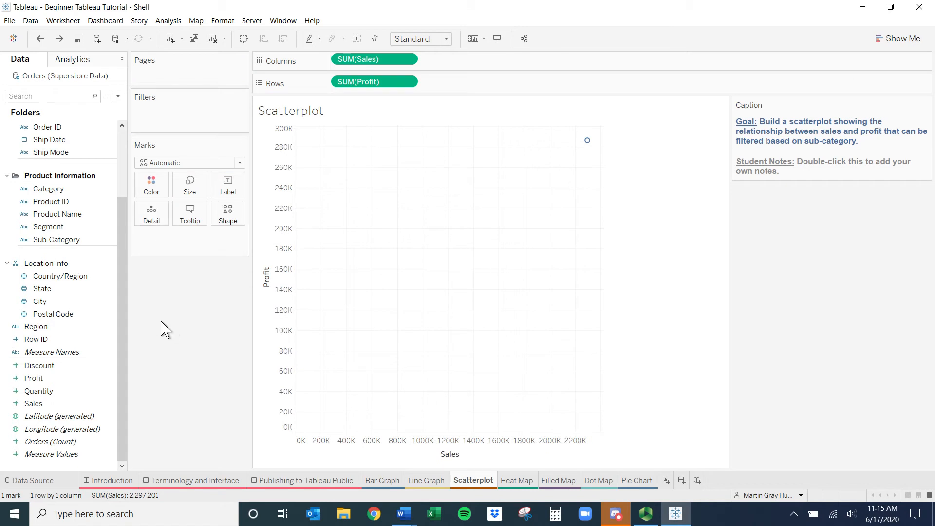
drag(65, 128, 162, 214)
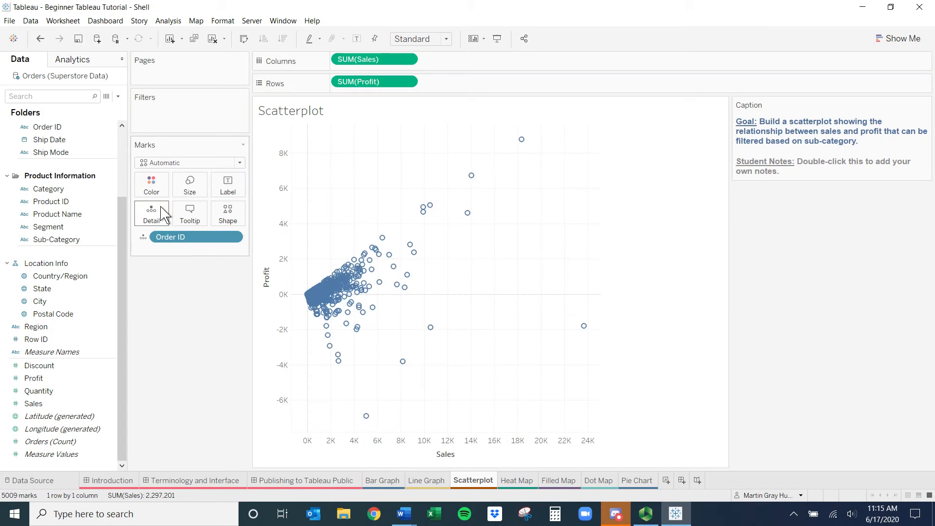
key(ctrl+z)
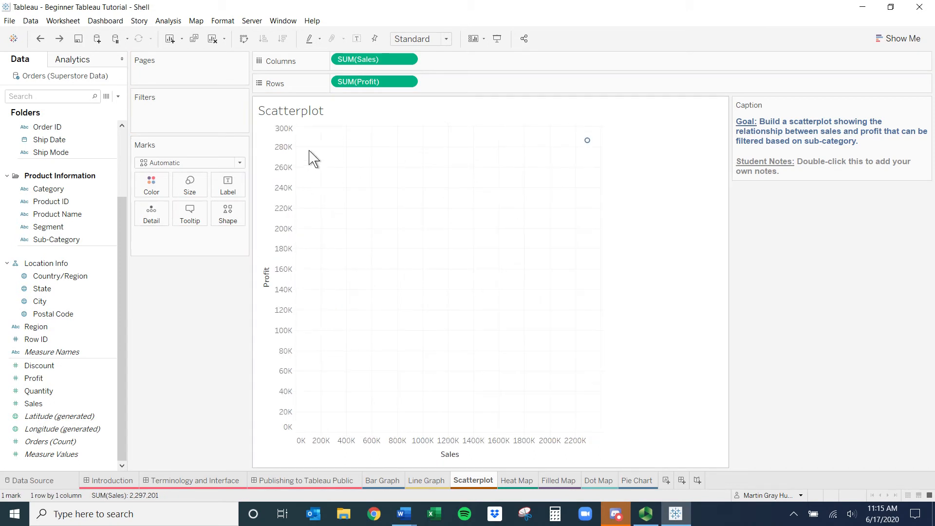
Turn off Aggregate Measures so the scatterplot plots every individual record of Sales and Profit
click(168, 21)
click(172, 44)
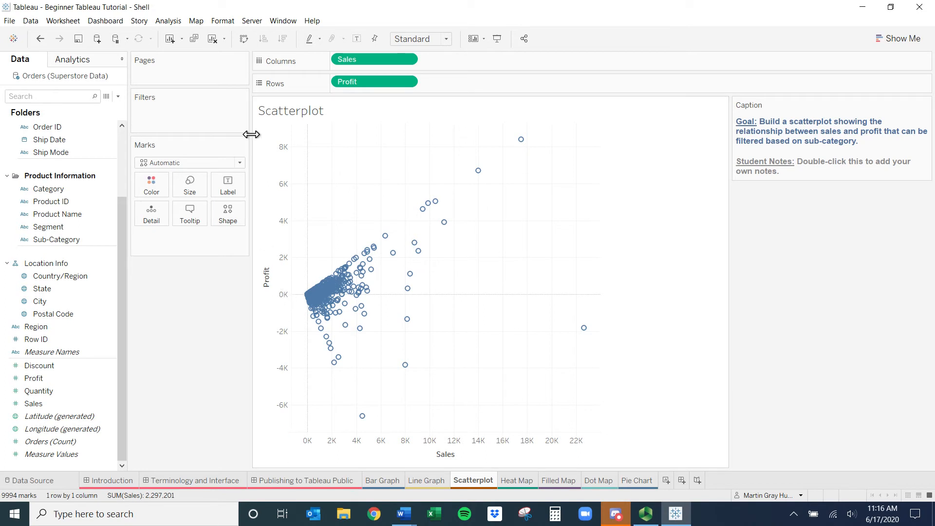
Swap the scatterplot's rows and columns, and swap them back to Sales on Columns and Profit on Rows
click(243, 39)
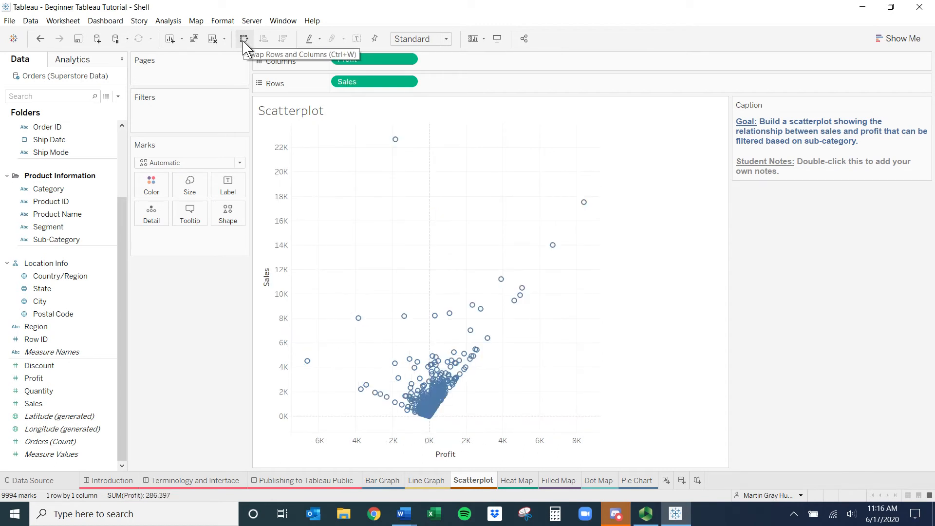
click(244, 39)
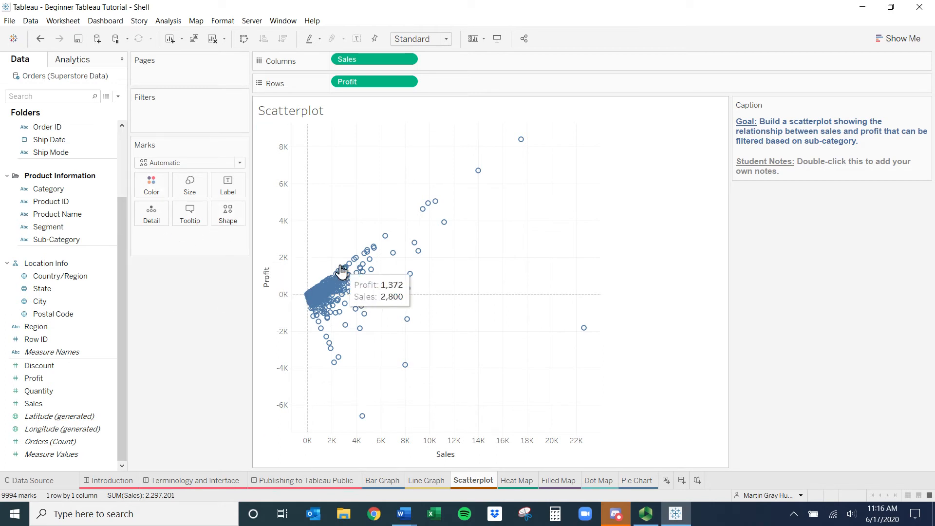
mouse_move(348, 294)
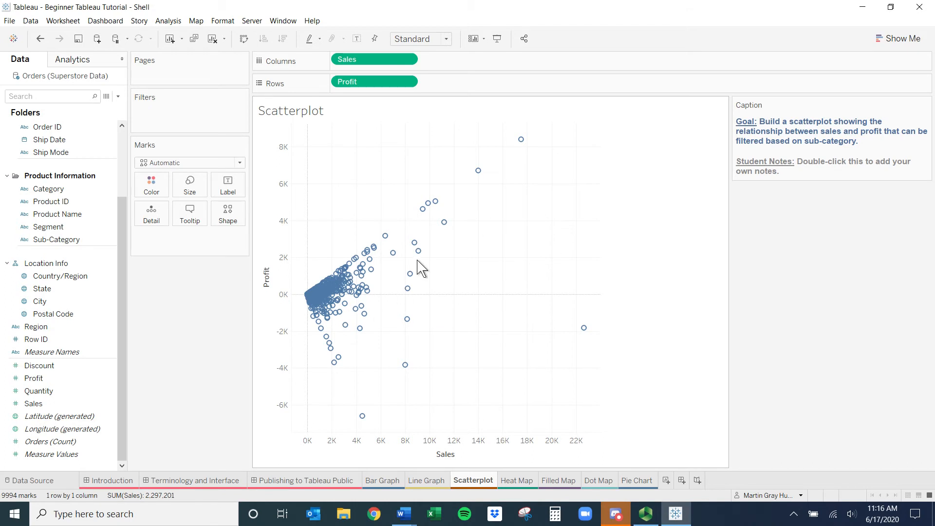
Try the suggested horizontal bars, bullet graph and box-and-whisker plot for Sales and Profit, and undo back to the scatterplot
click(897, 38)
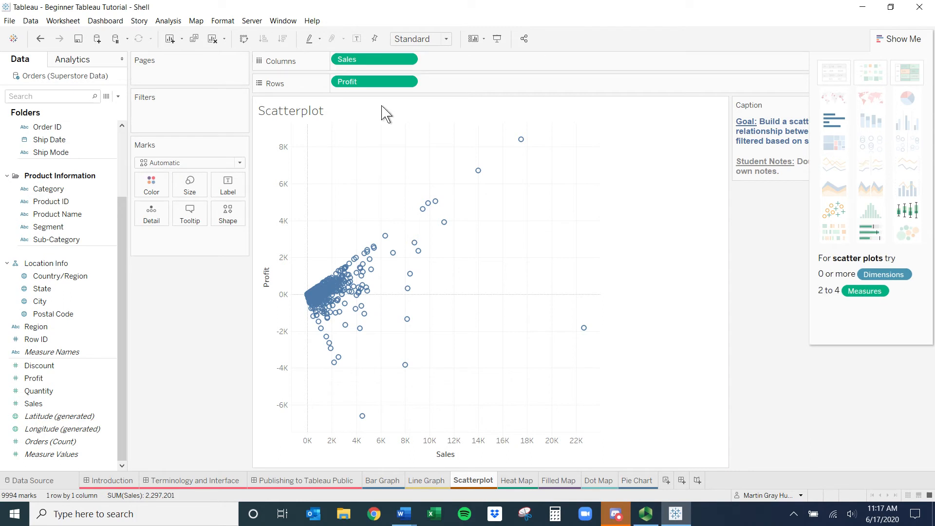
click(835, 122)
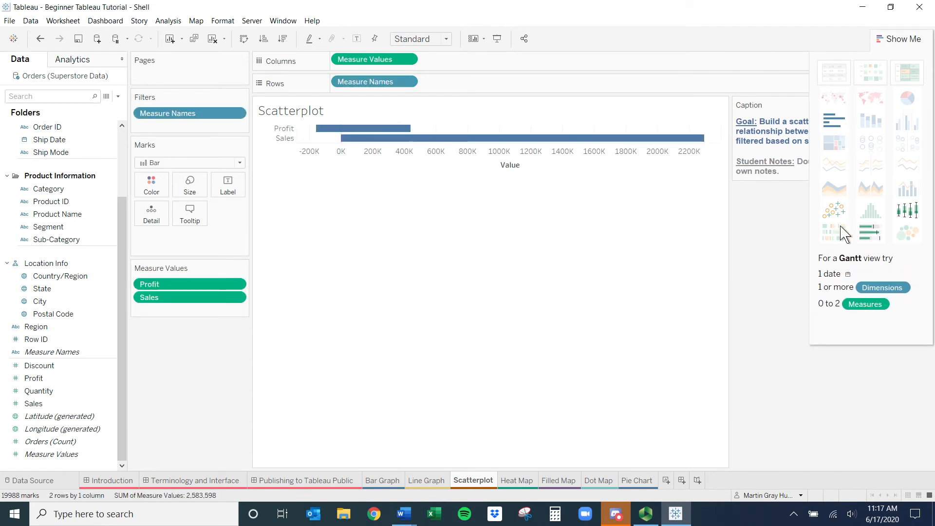
click(868, 230)
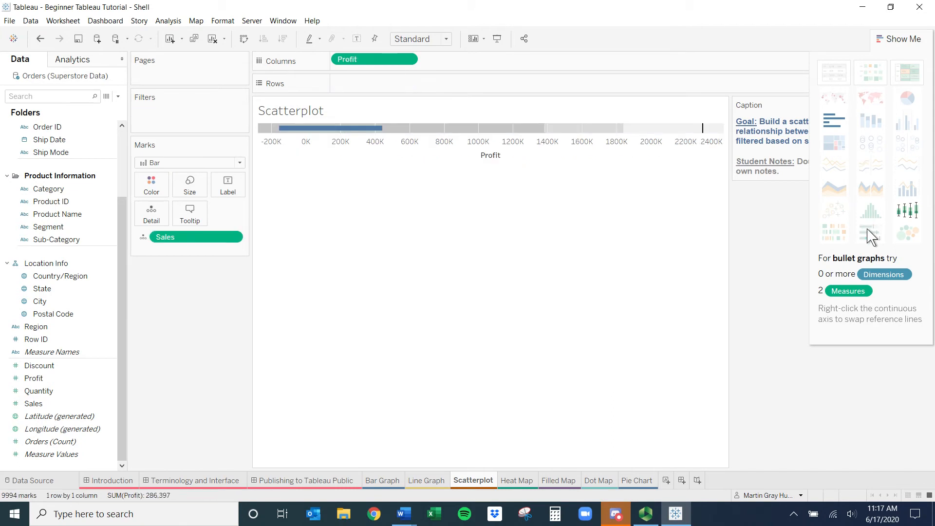
click(907, 212)
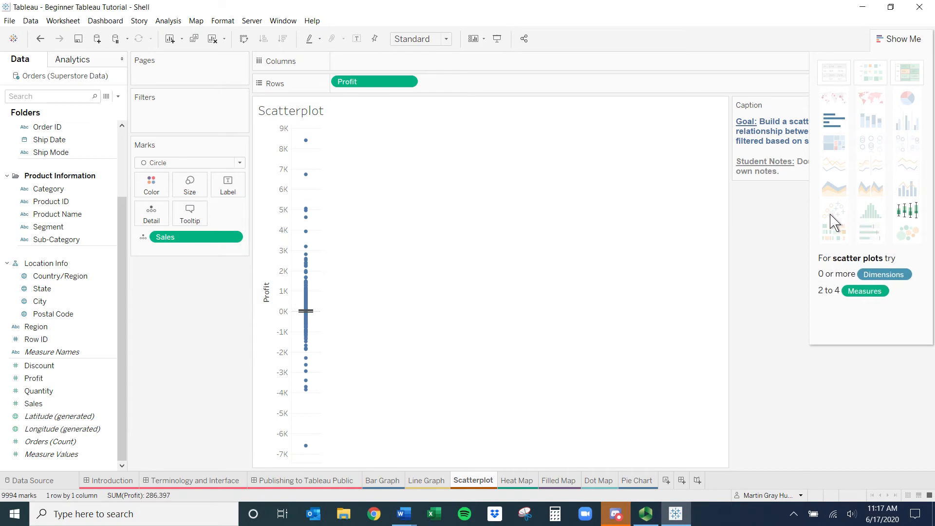
click(835, 130)
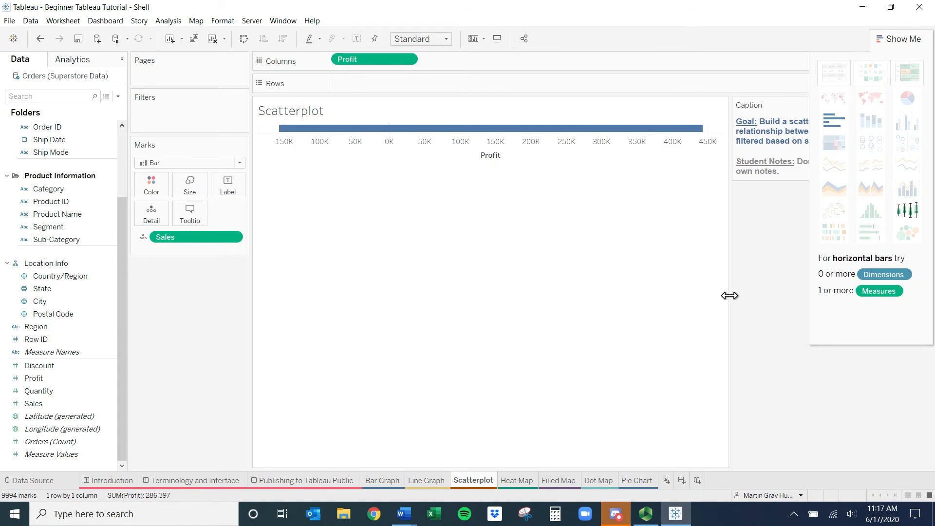
key(ctrl+z)
key(ctrl+z)
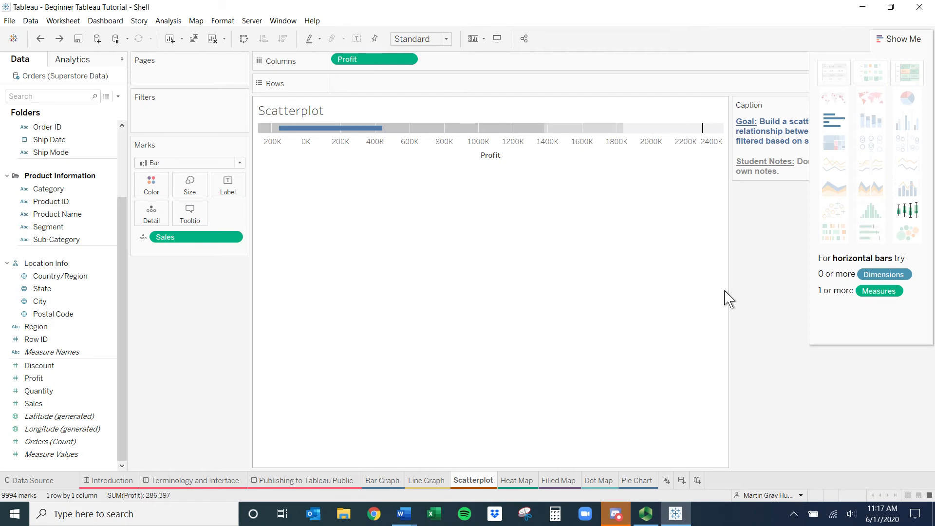
key(ctrl+z)
key(ctrl+z)
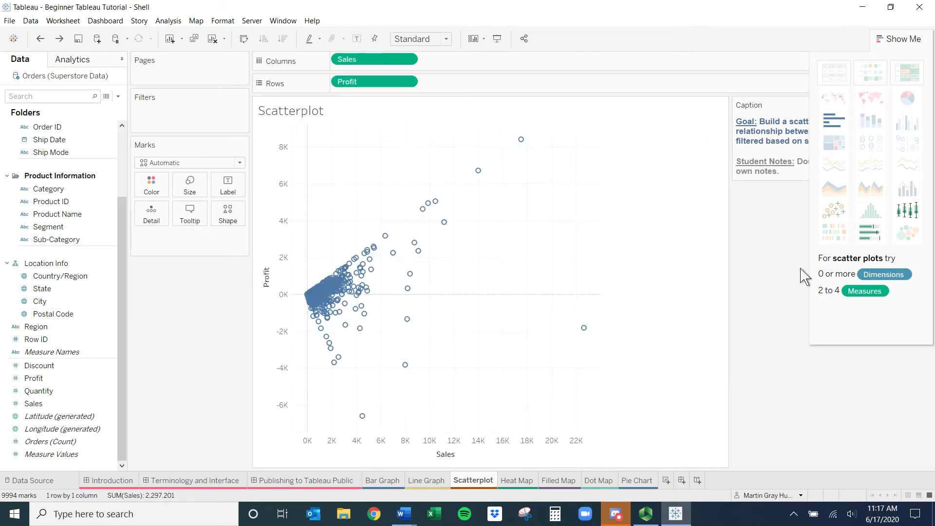
Try triangle, asterisk and star mark shapes on the scatterplot, and settle on filled circles
click(906, 39)
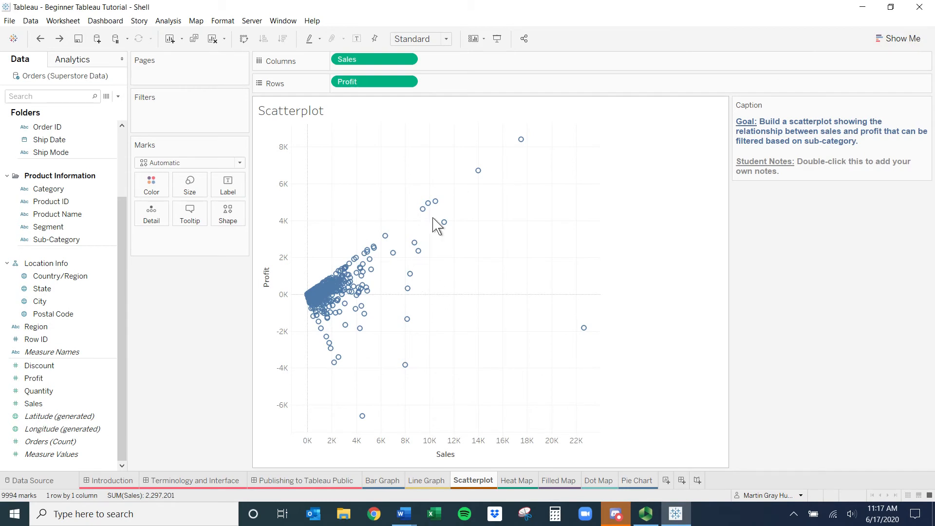
click(232, 221)
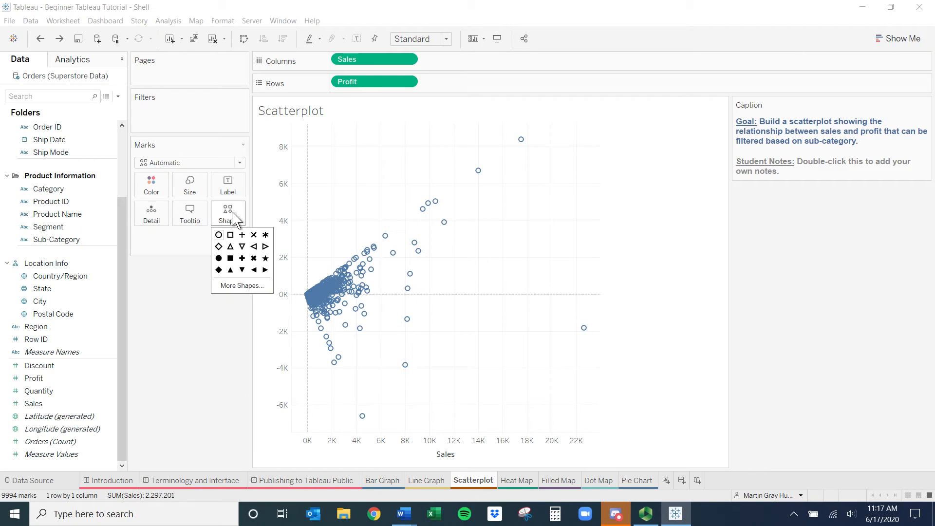
click(230, 247)
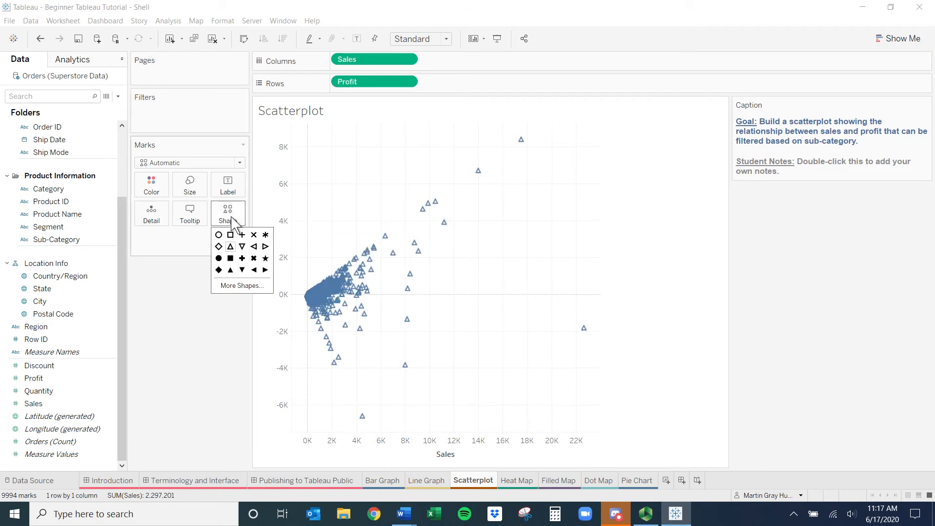
click(219, 258)
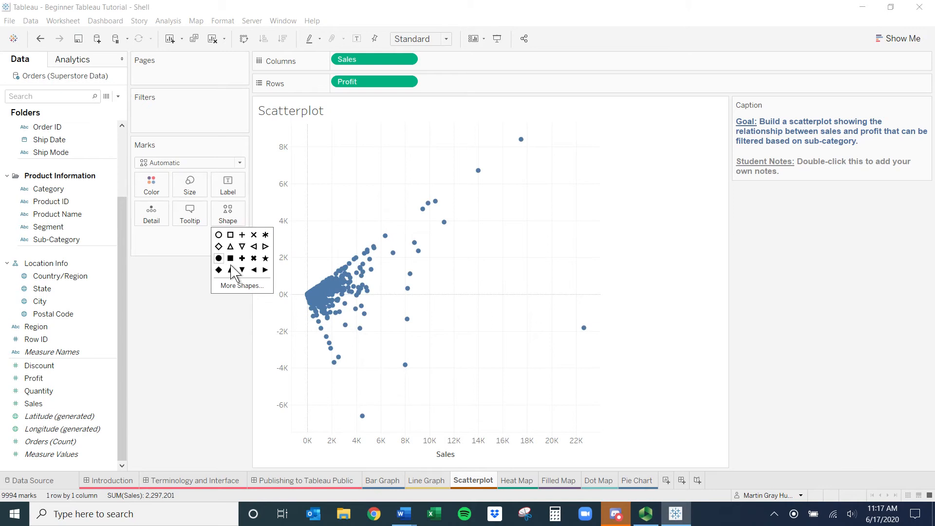
click(267, 236)
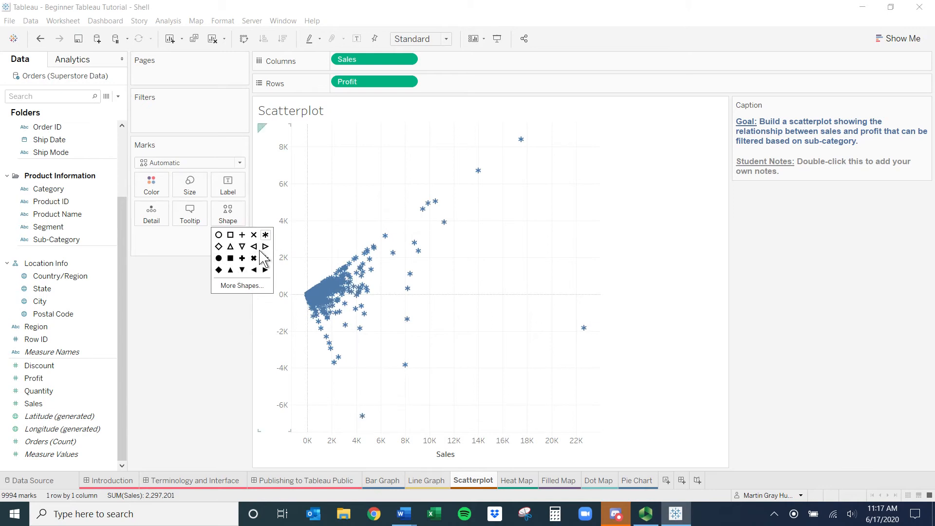
click(266, 259)
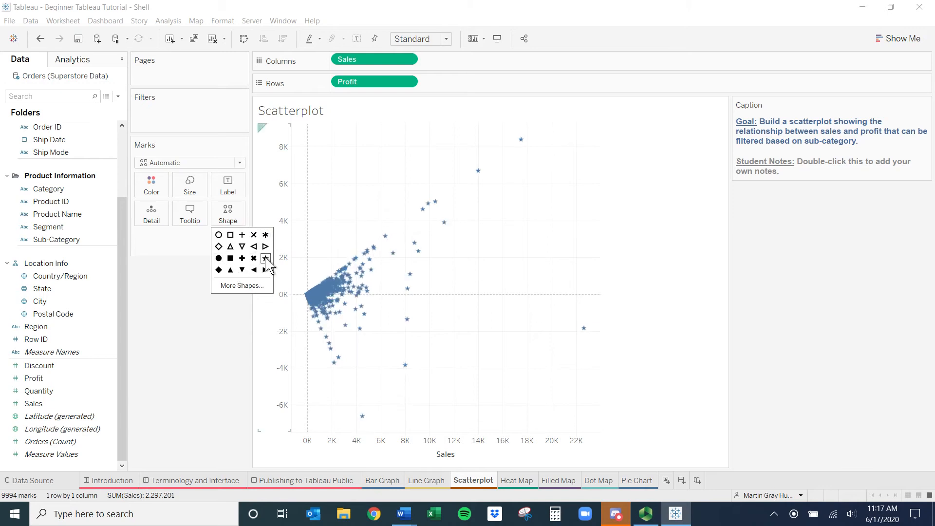
click(218, 258)
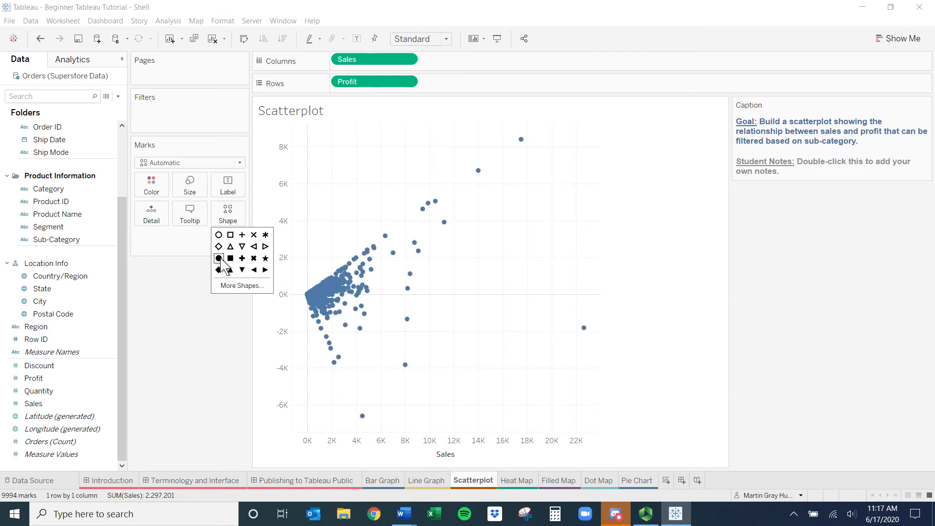
Try the circled down arrow from the Arrows palette as the mark shape, and restore the filled circle from the Filled palette
click(236, 286)
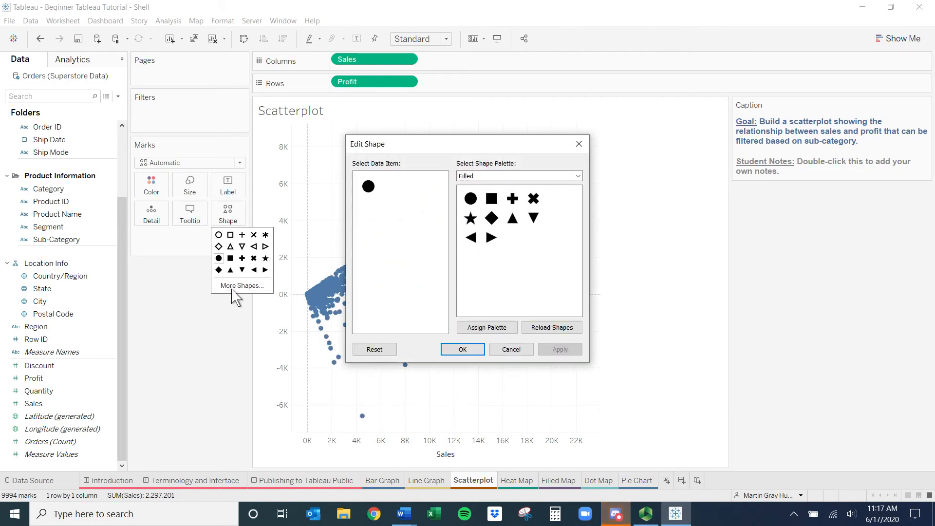
click(493, 176)
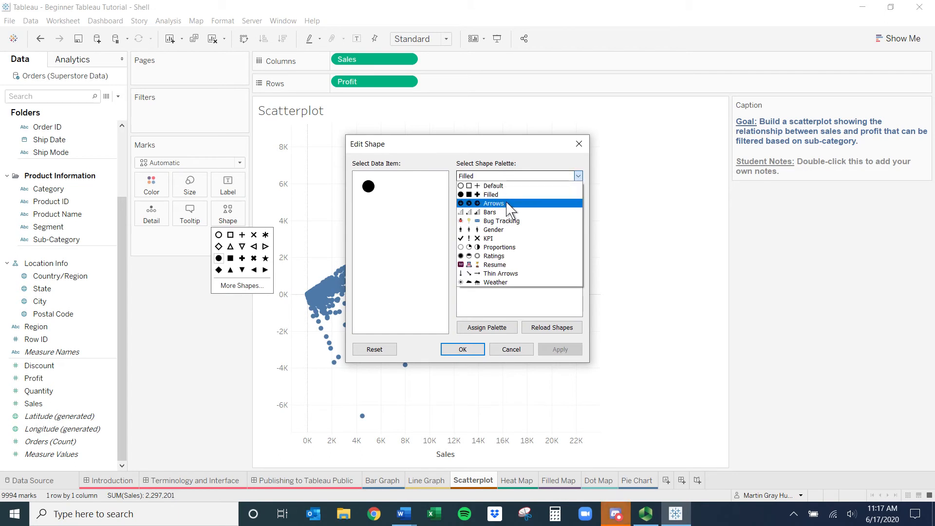
click(494, 204)
click(471, 199)
click(560, 349)
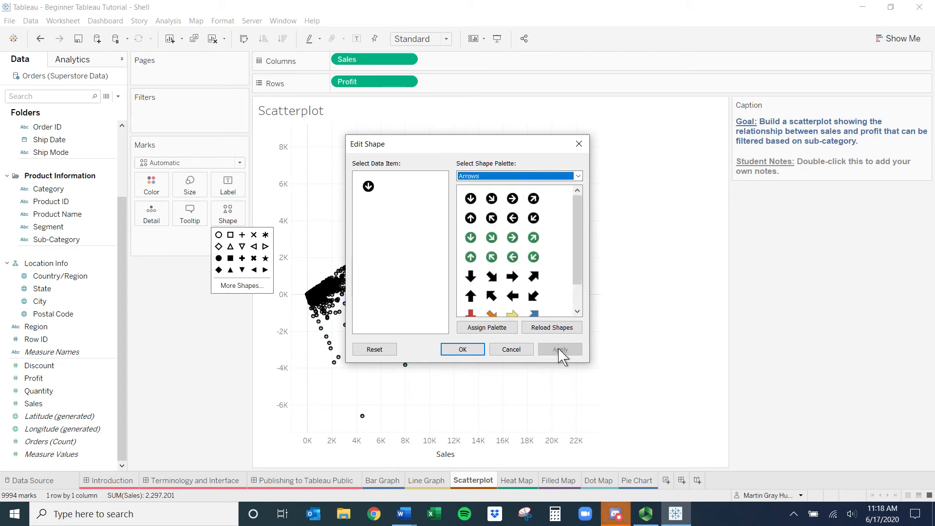
drag(459, 143, 600, 149)
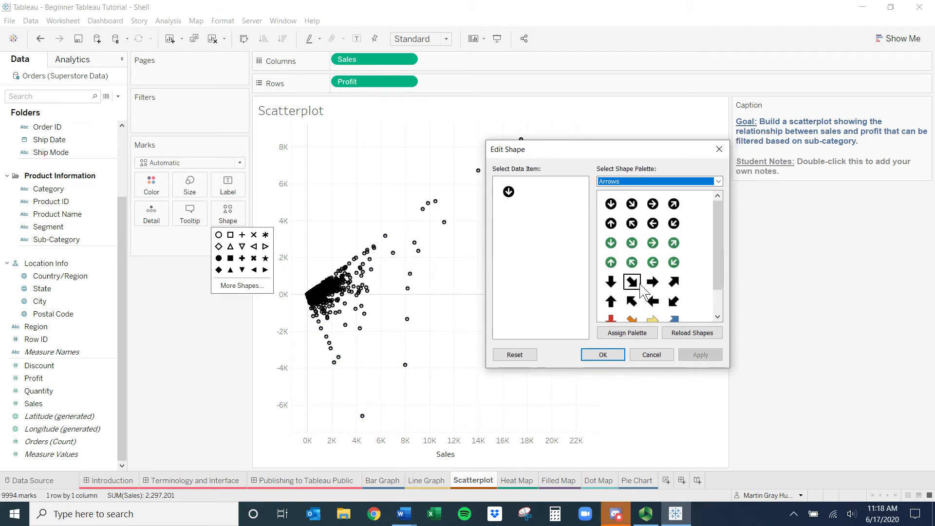
click(614, 182)
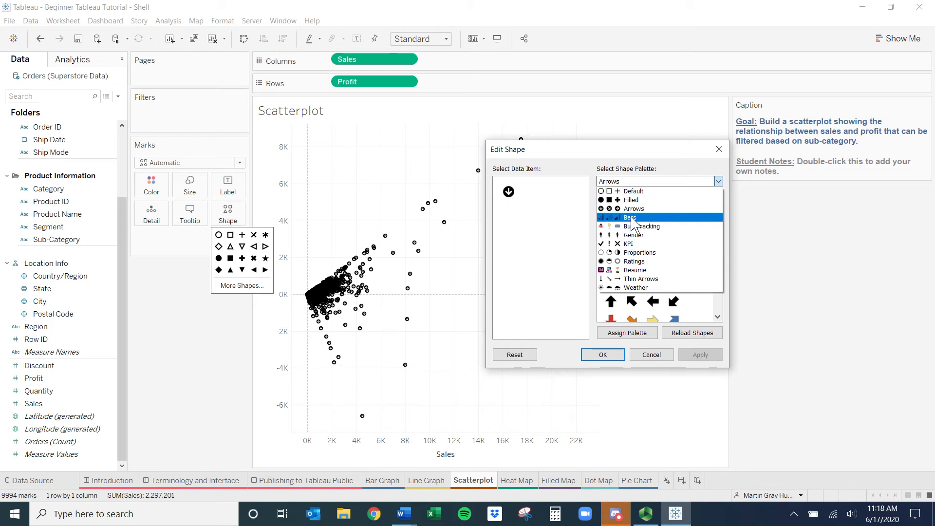
click(631, 200)
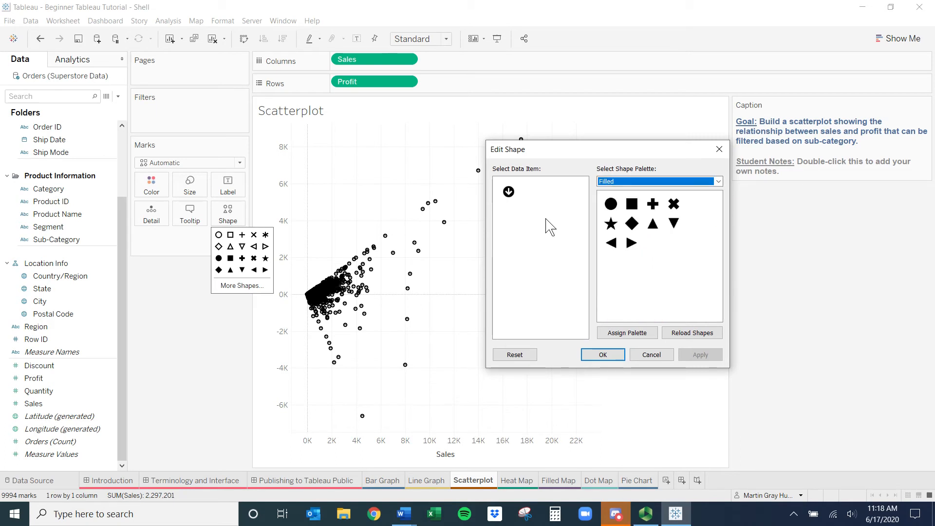
click(611, 205)
click(700, 356)
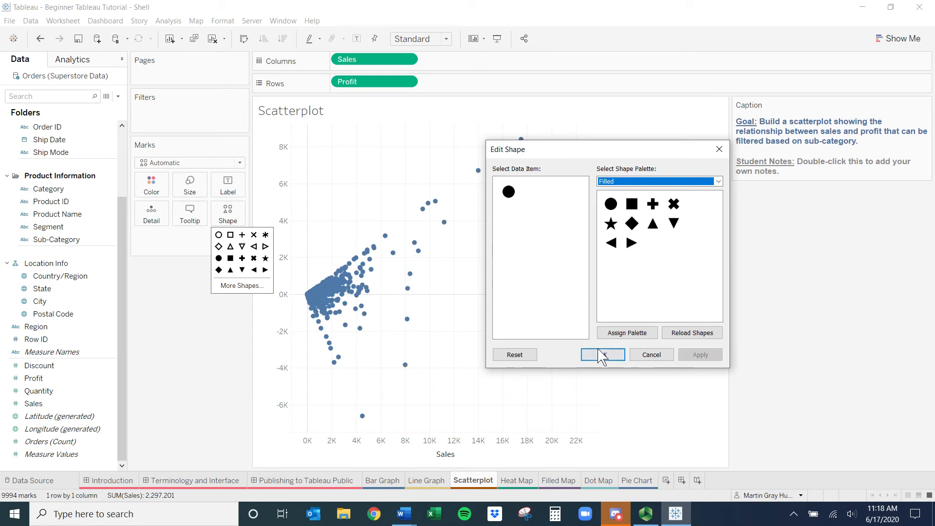
click(603, 355)
click(186, 345)
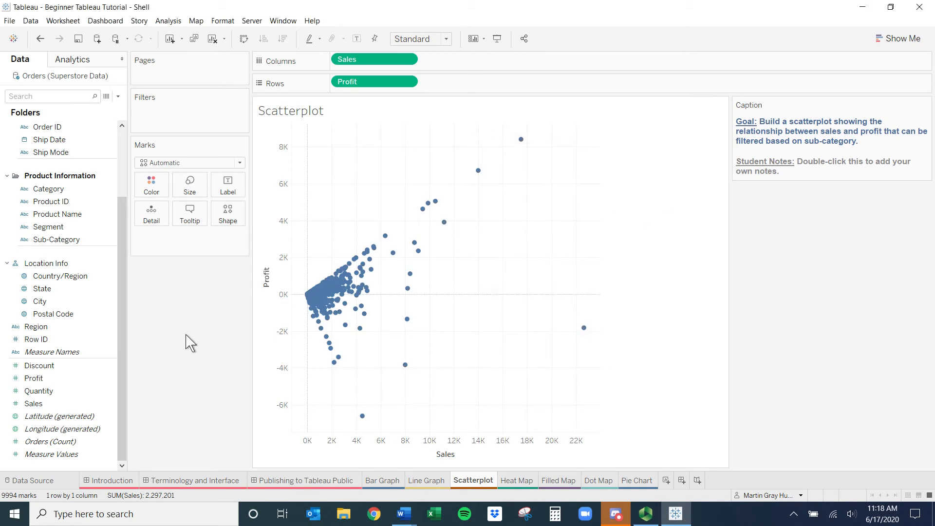
Try enlarging the scatterplot marks, and shrink them to small dots
click(196, 189)
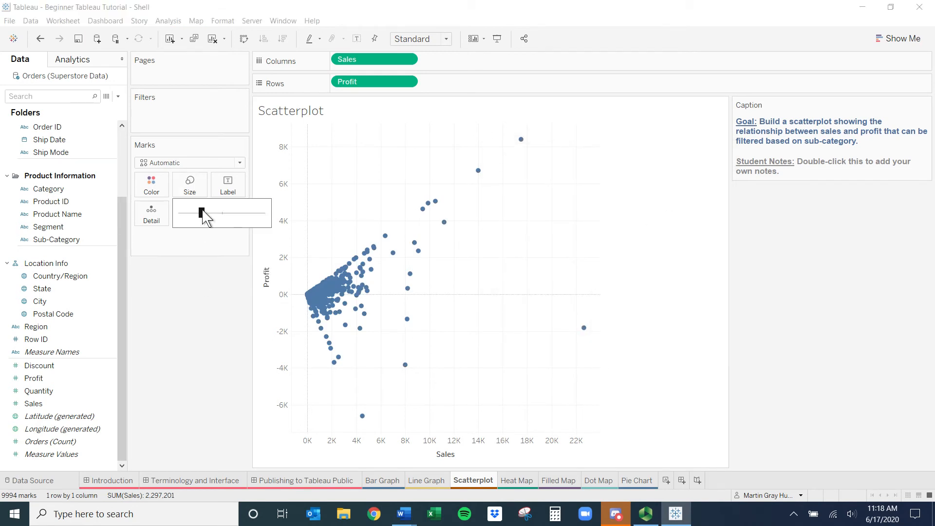
drag(202, 213, 242, 213)
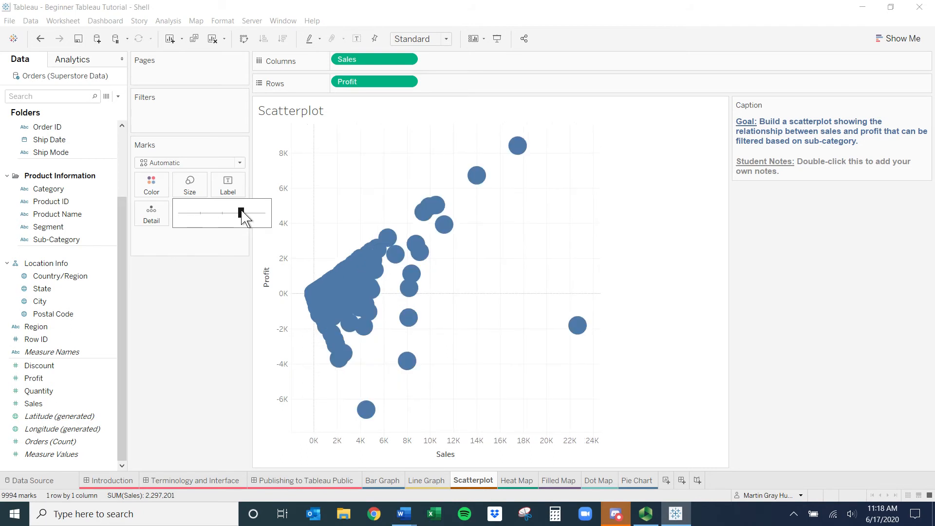
drag(240, 213, 195, 213)
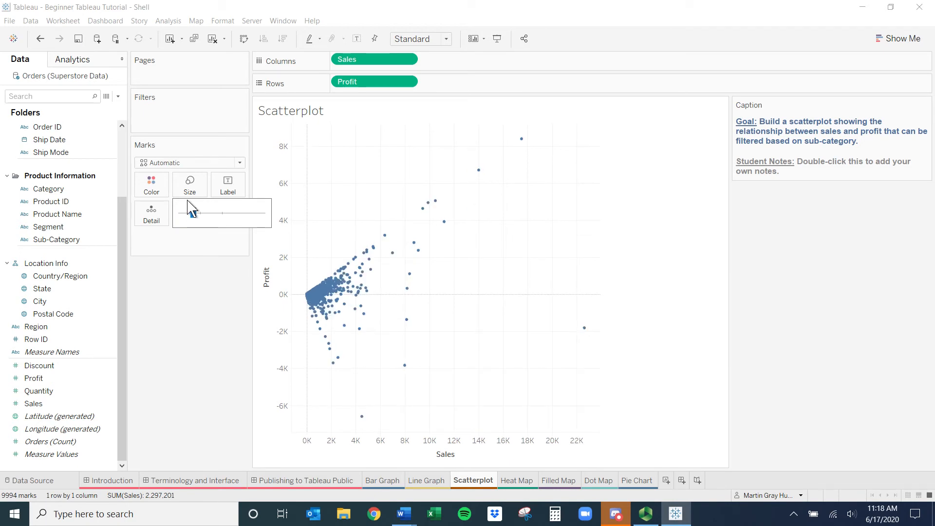
click(235, 326)
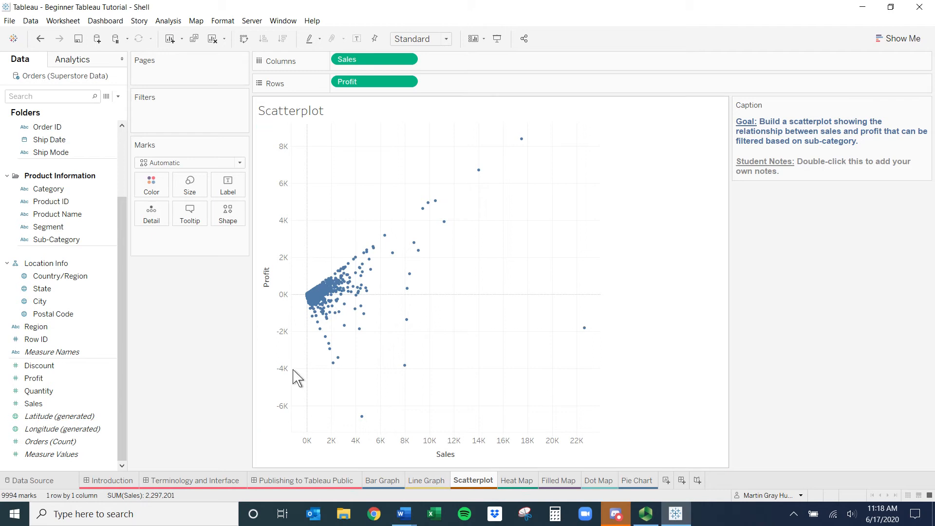
Add a linear trend line to the scatterplot and view the description of its equation and coefficients
click(82, 61)
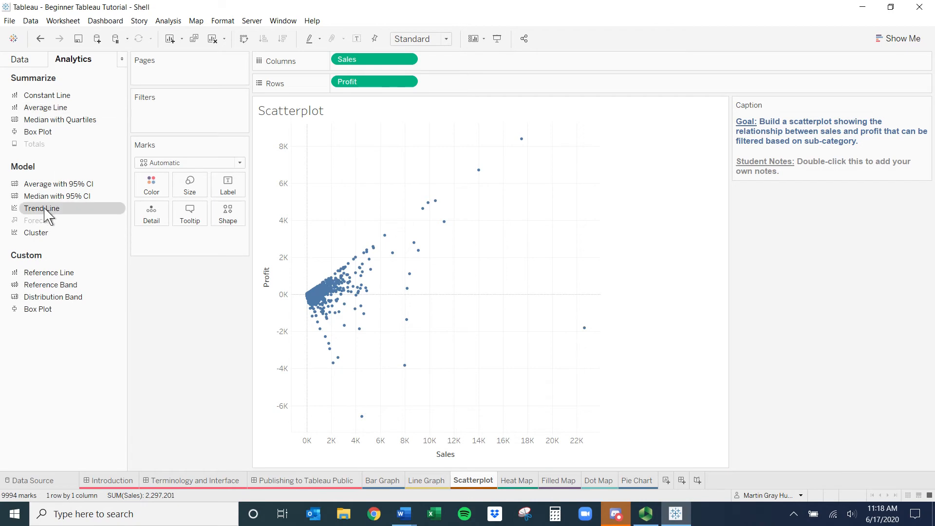
drag(46, 210, 368, 148)
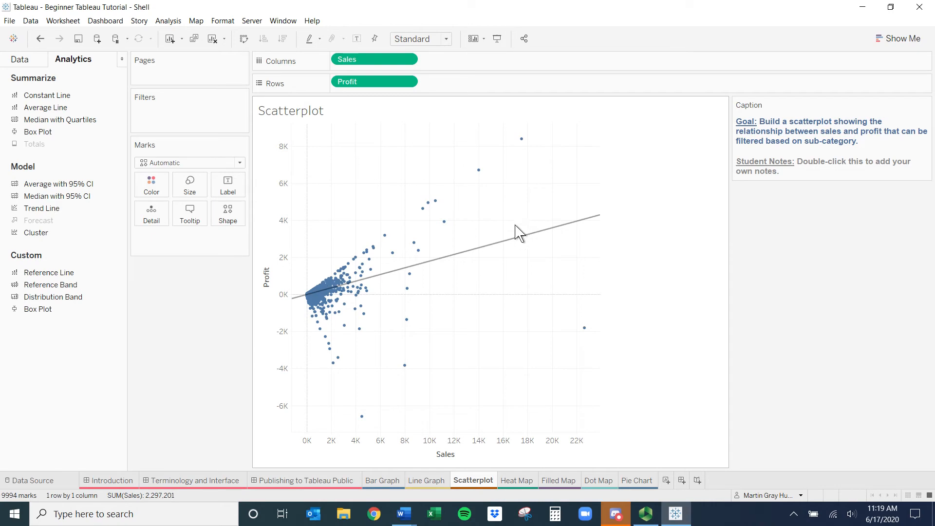
mouse_move(524, 238)
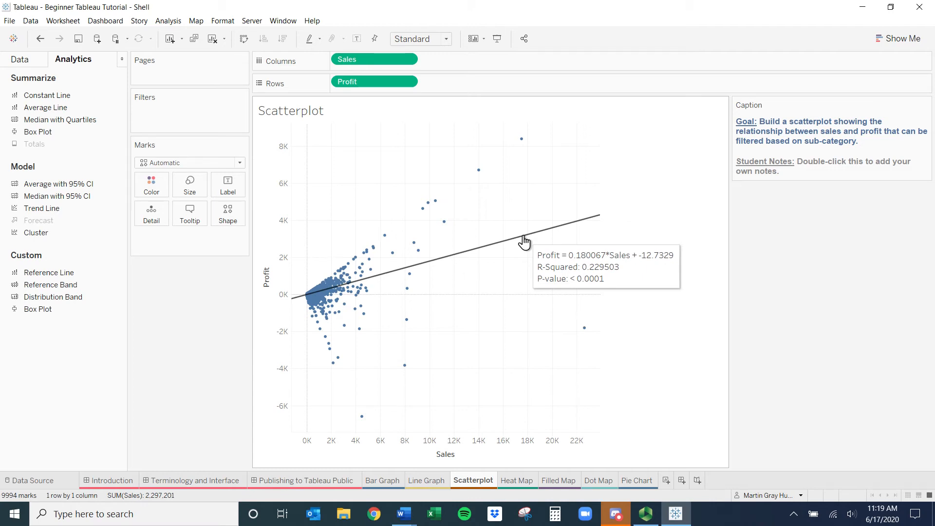
right_click(525, 238)
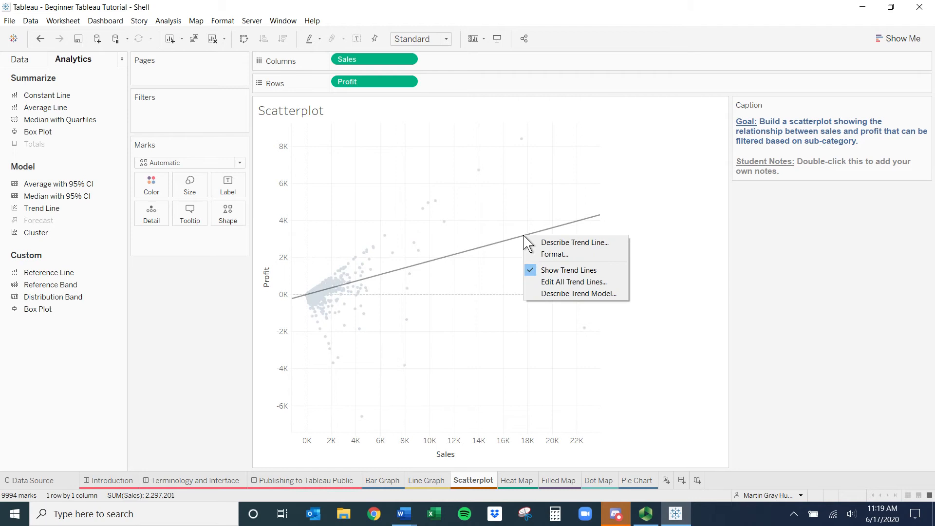
click(581, 244)
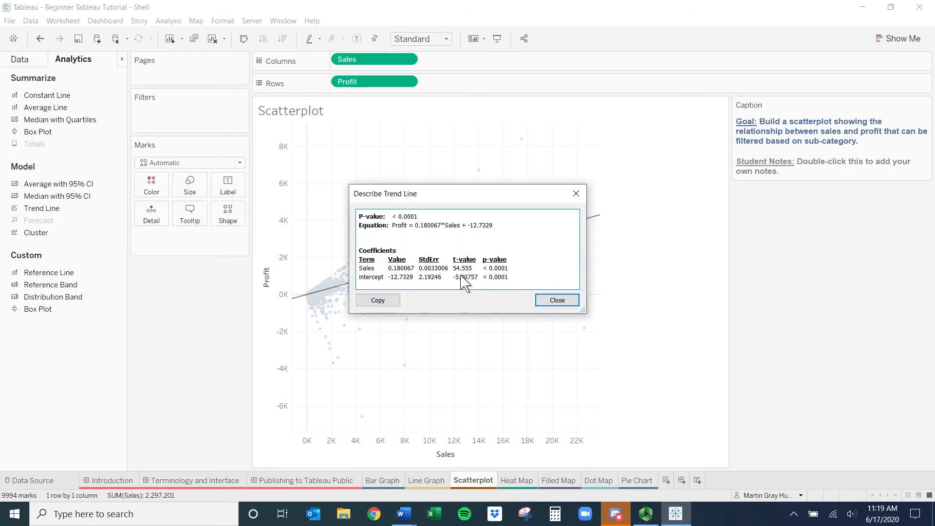
click(575, 195)
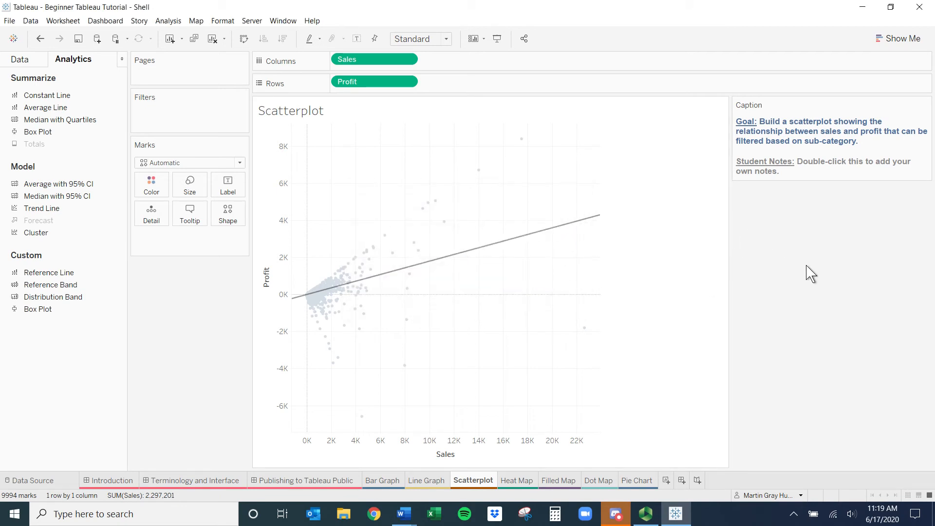
click(161, 352)
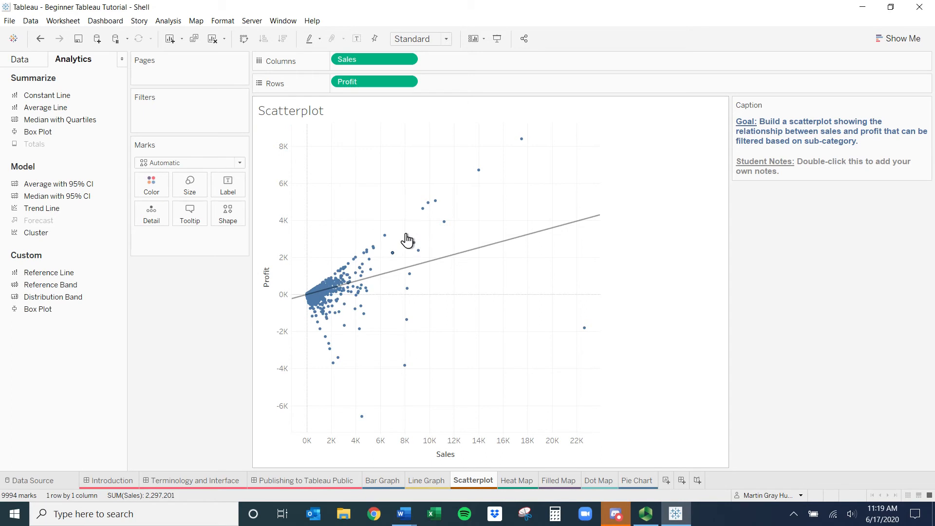
Color the scatterplot marks by Profit
mouse_move(343, 315)
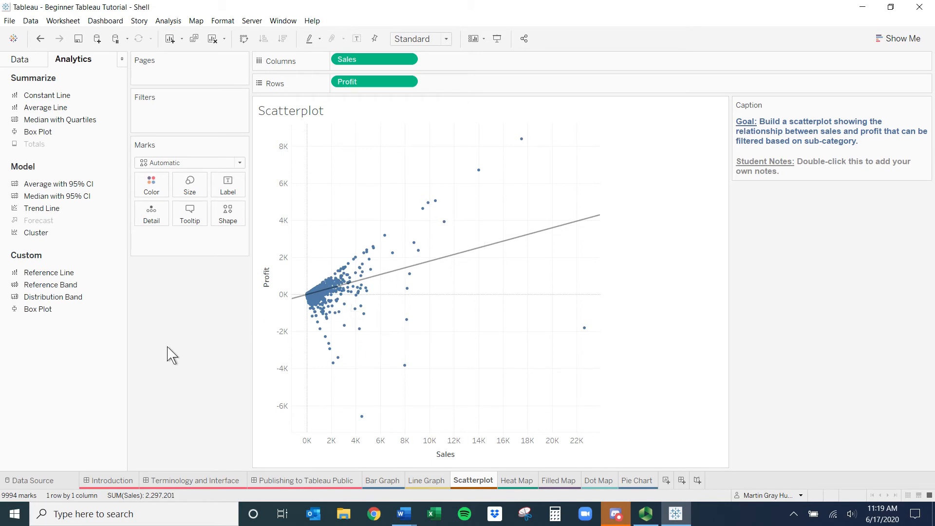
click(20, 59)
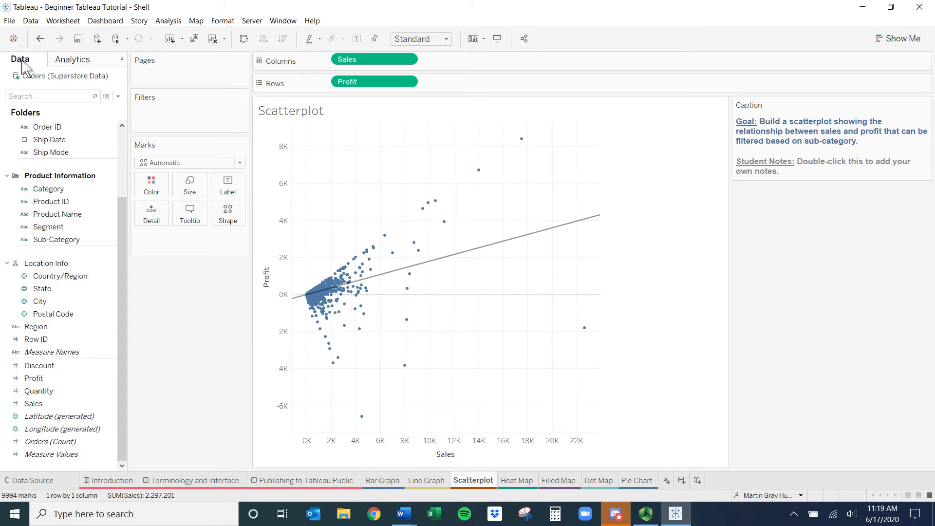
drag(33, 378, 145, 180)
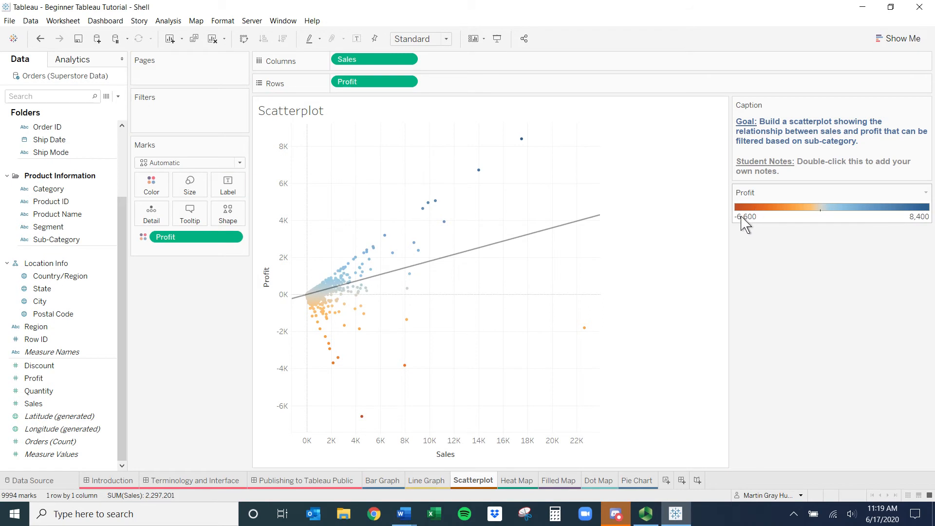
Examine the Profit and Sales values of individual loss-making and profitable marks, including the high-sales outlier
mouse_move(337, 280)
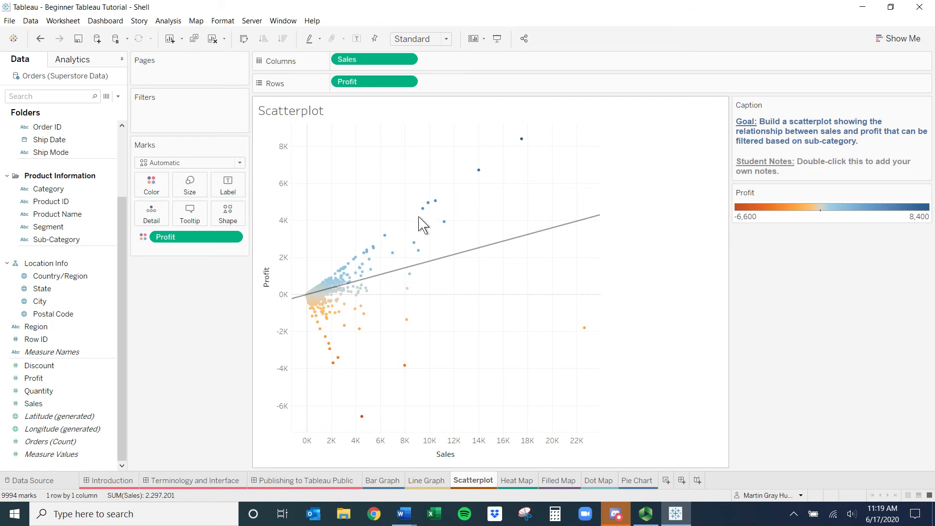
mouse_move(312, 310)
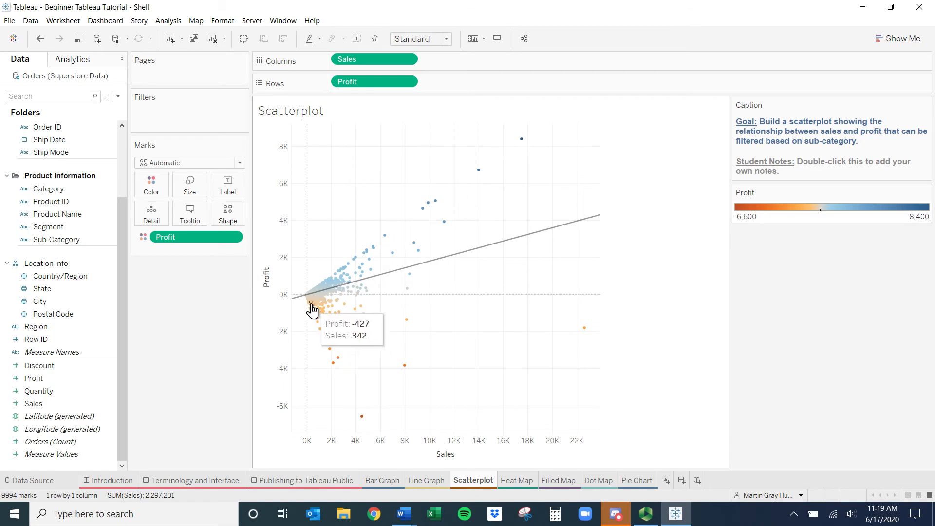
mouse_move(326, 343)
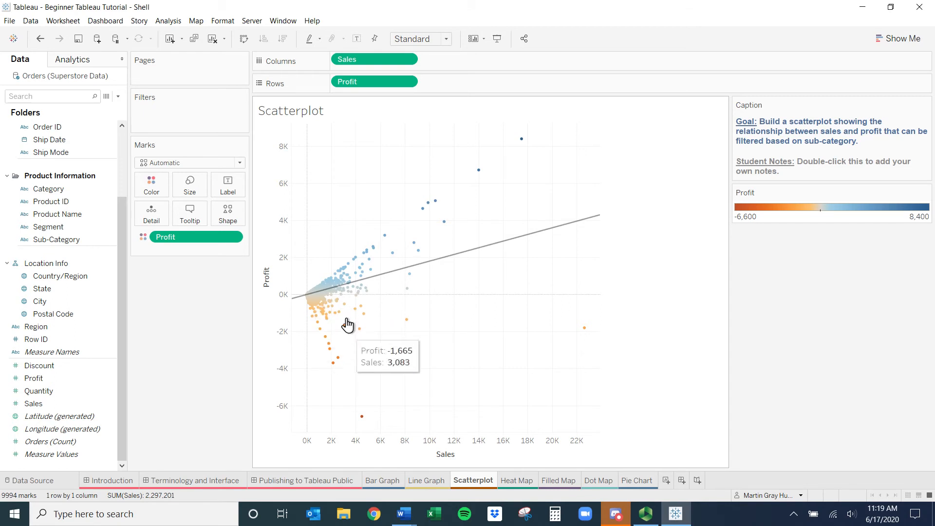
mouse_move(586, 332)
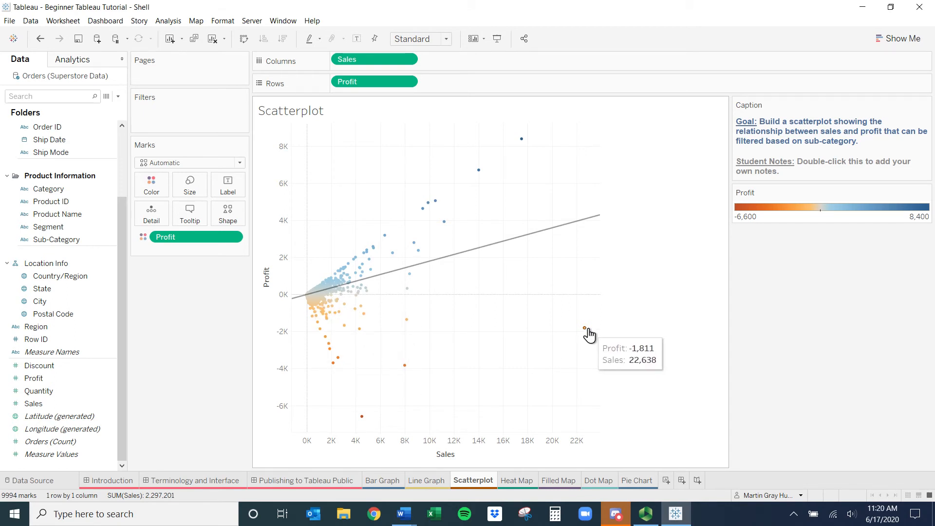
mouse_move(461, 260)
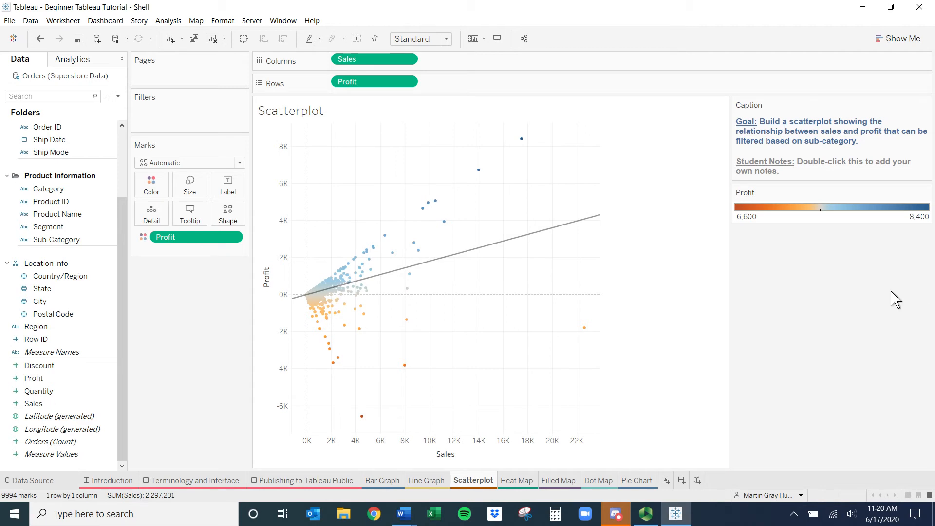
mouse_move(436, 208)
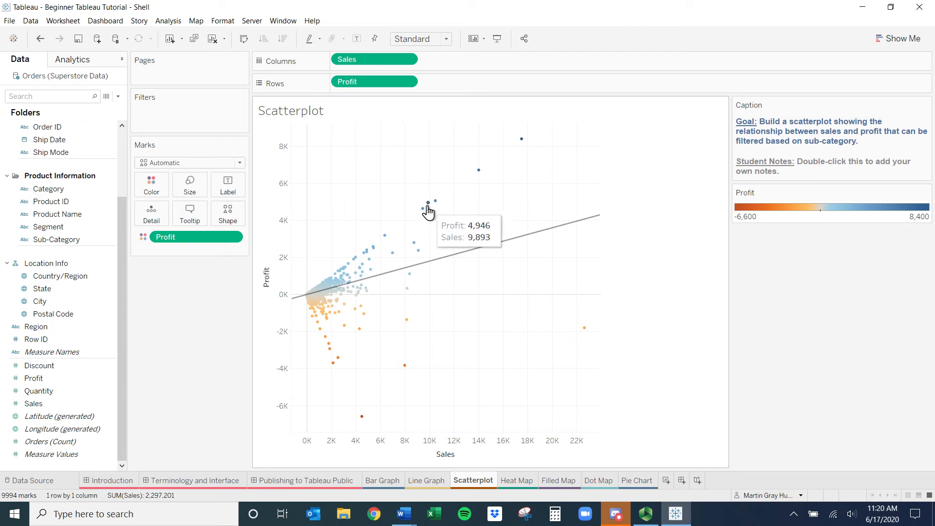
Add Customer Name to the scatterplot's mark tooltips
mouse_move(384, 245)
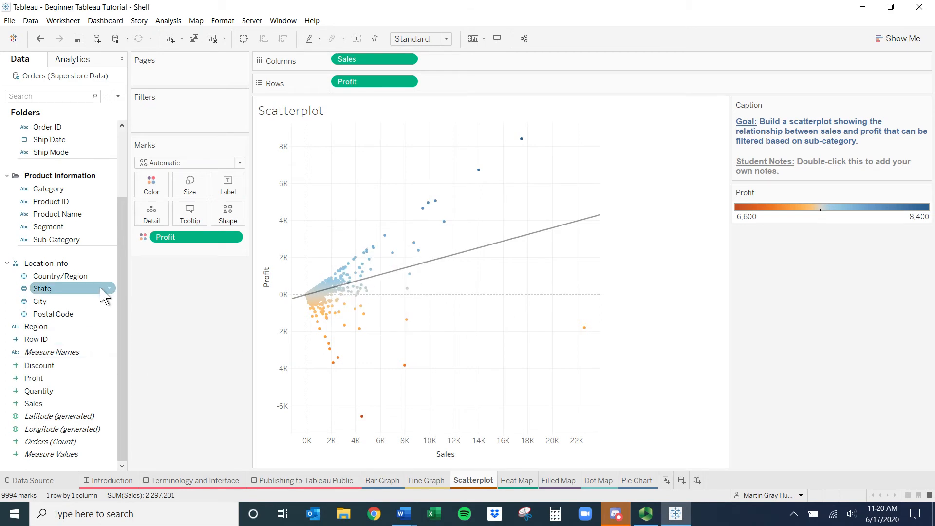
drag(122, 283, 142, 205)
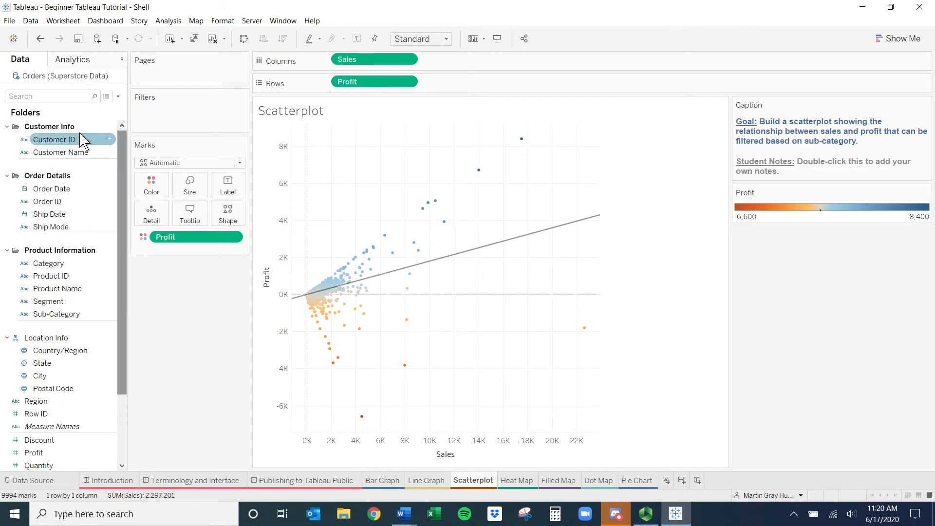
drag(83, 162, 195, 214)
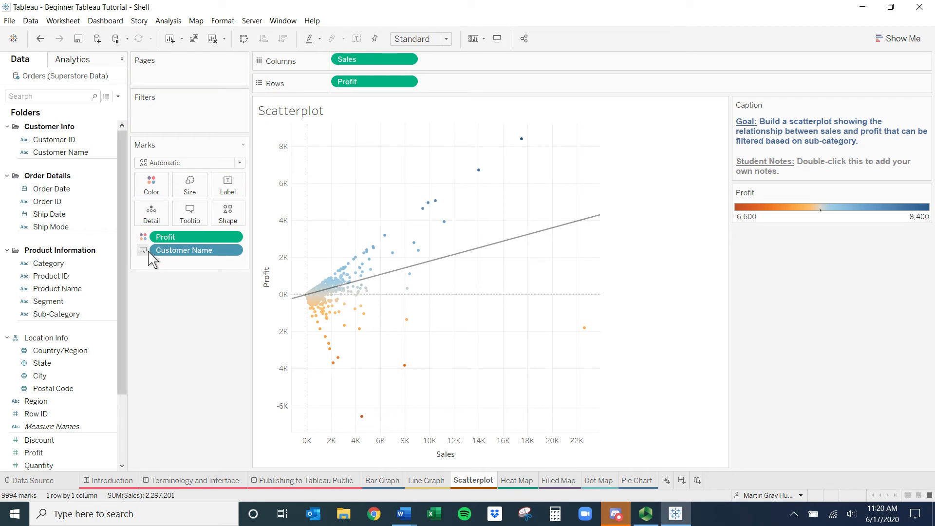
mouse_move(353, 261)
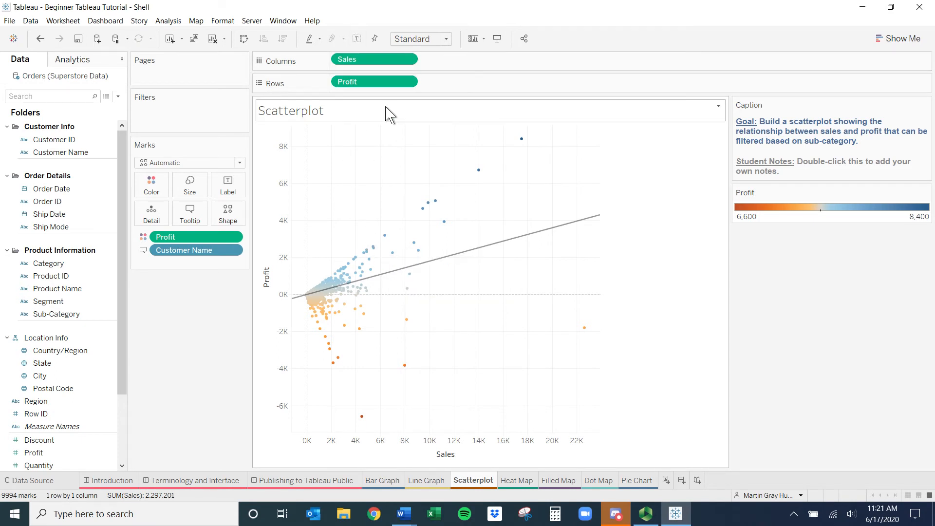
Format the Sales axis numbers as Currency (Standard)
click(408, 58)
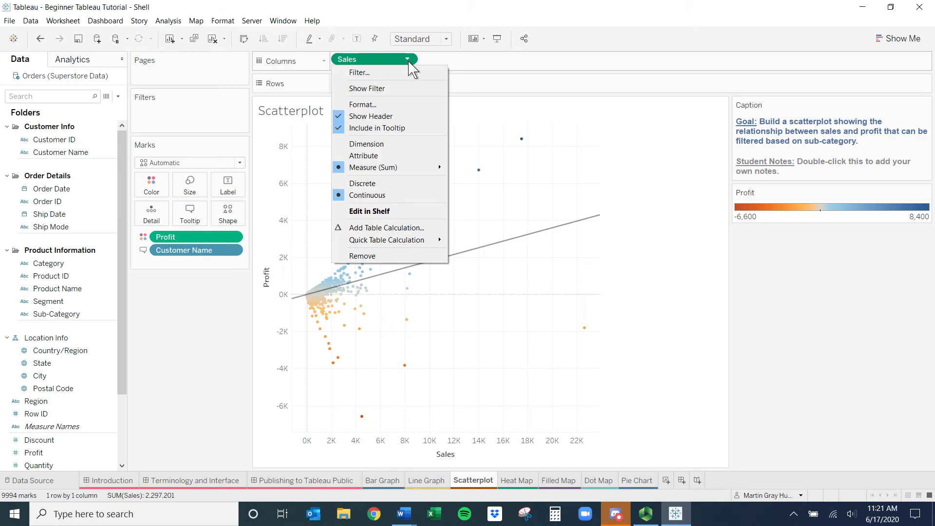
click(407, 105)
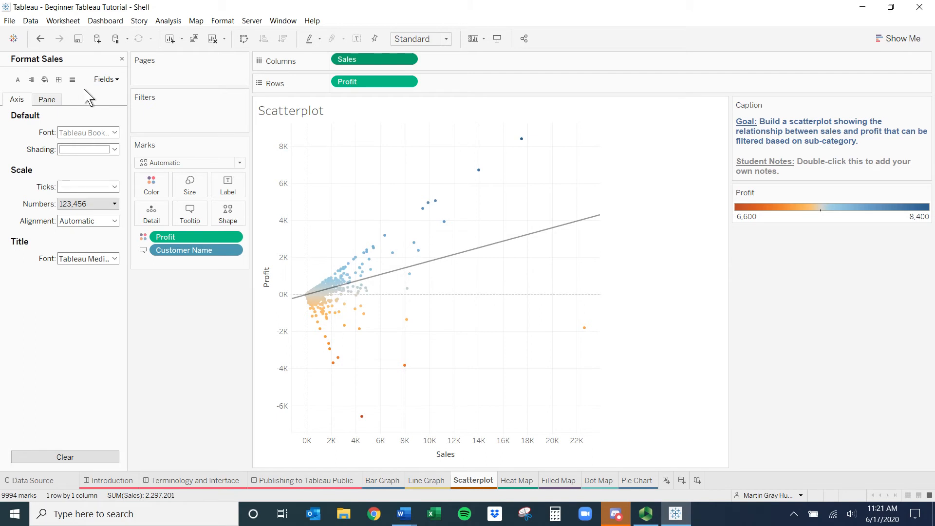
click(46, 101)
click(14, 104)
click(104, 205)
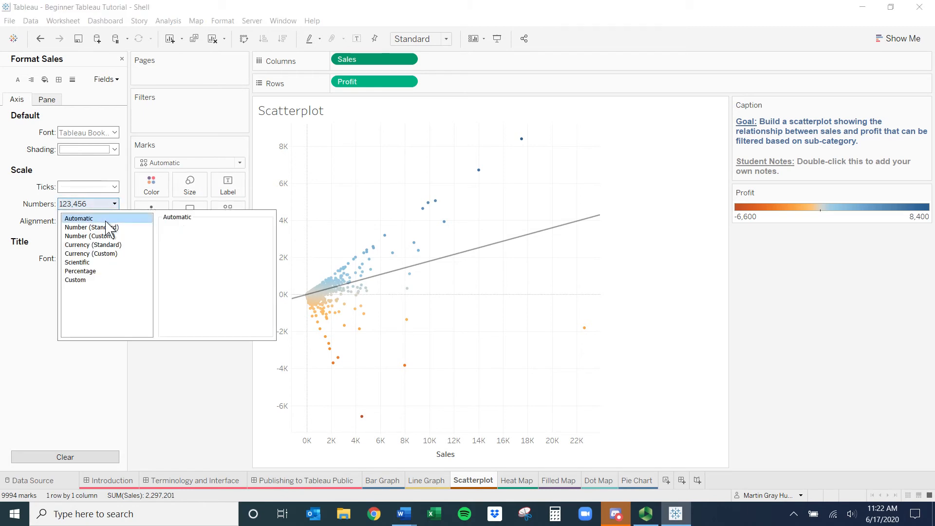
click(110, 245)
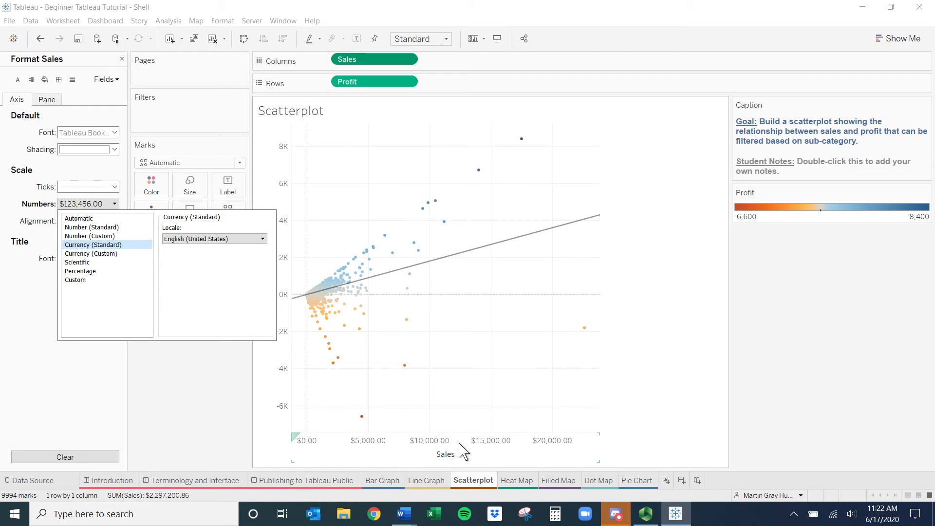
click(216, 397)
mouse_move(341, 282)
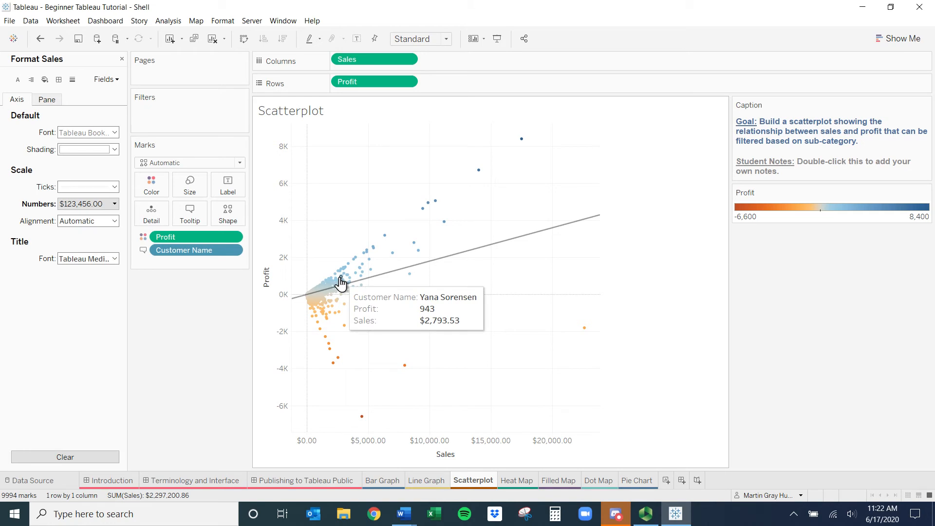
Format the Profit pane numbers as Currency (Custom) with 0 decimal places and negative values displayed as -$1234
click(49, 100)
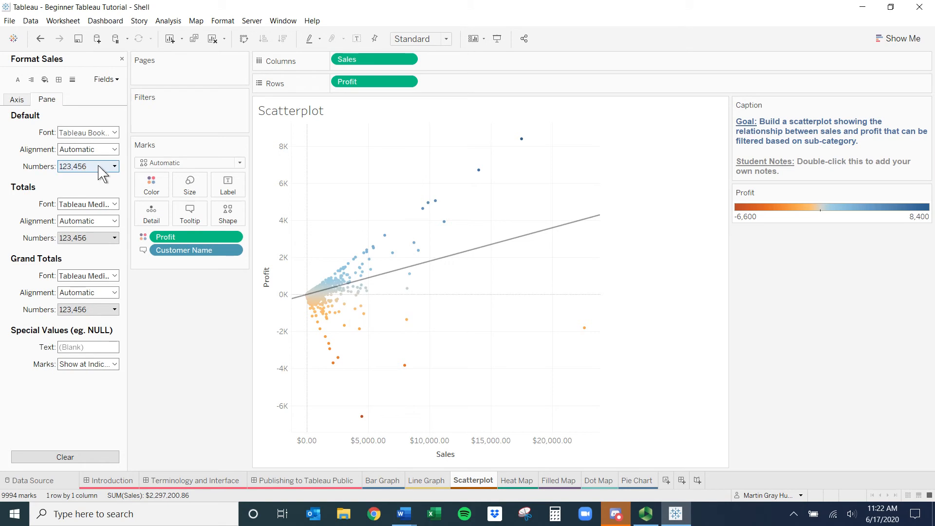
click(409, 83)
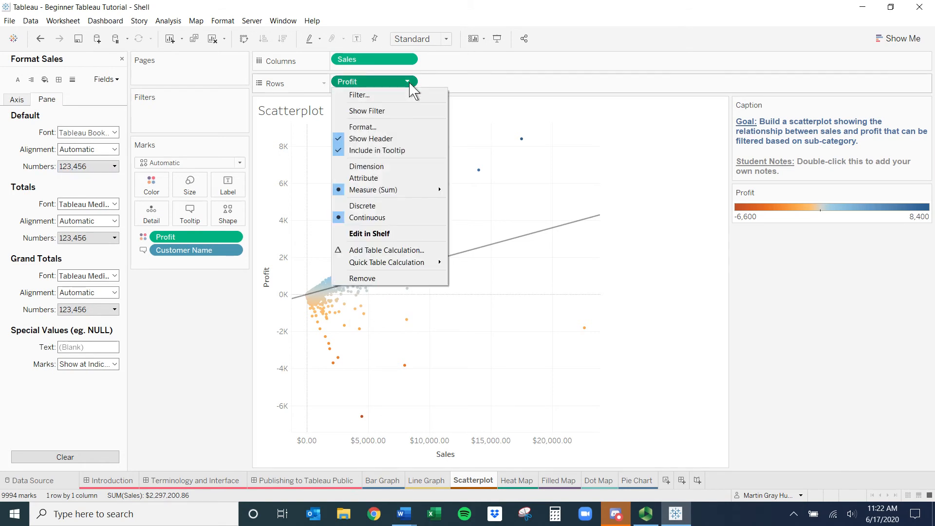
click(409, 128)
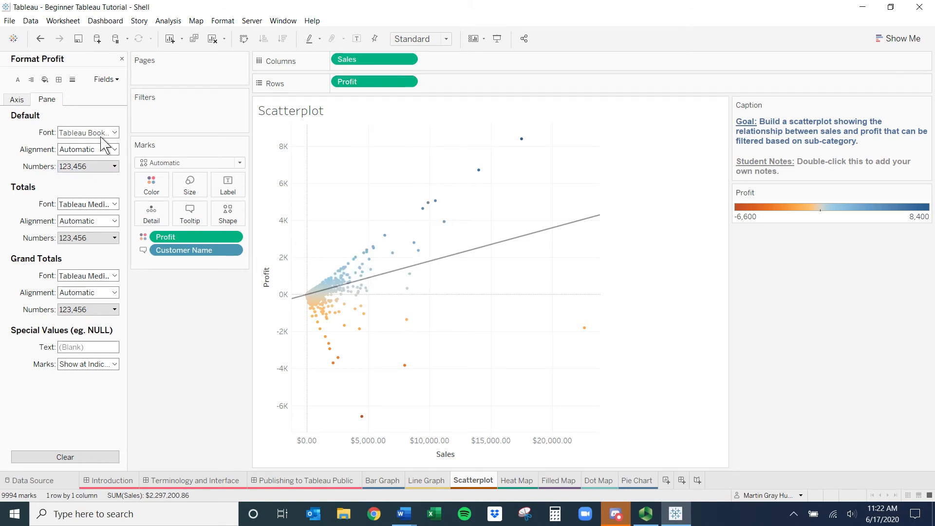
click(100, 167)
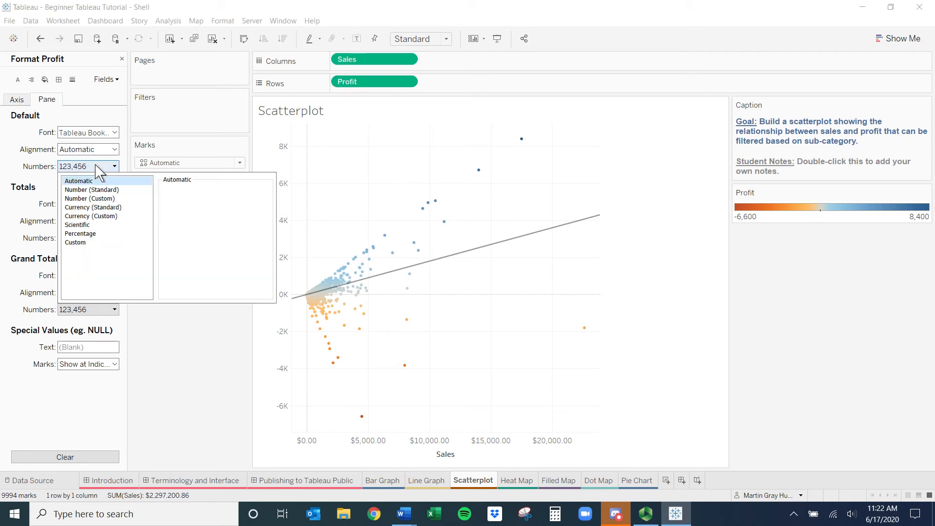
click(105, 216)
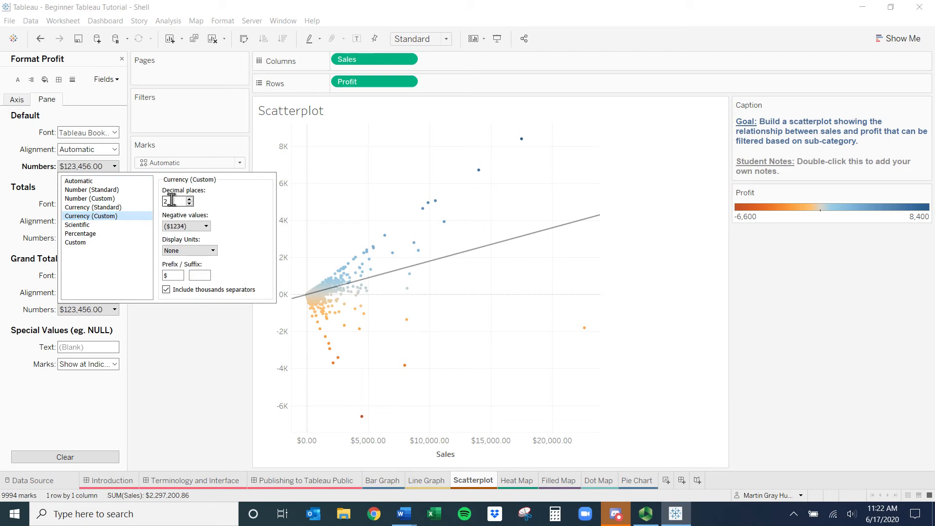
click(197, 226)
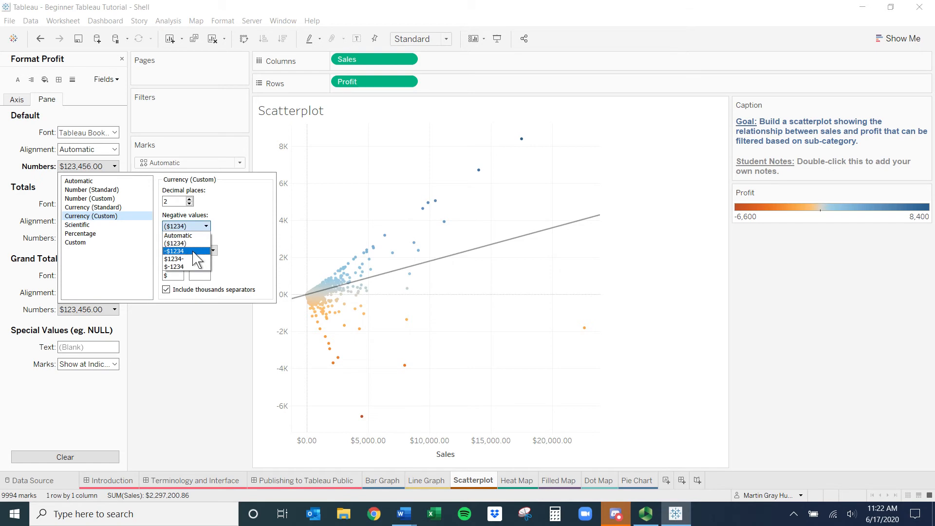
click(194, 252)
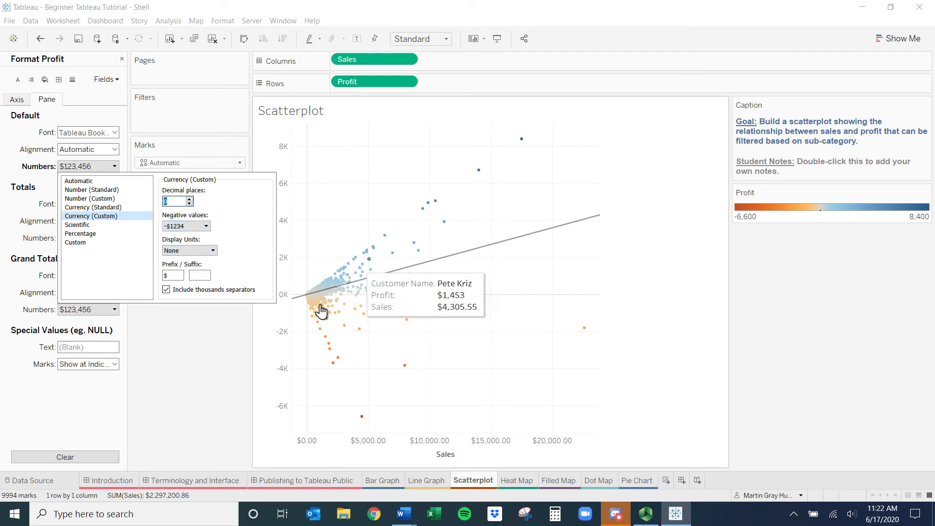
click(424, 166)
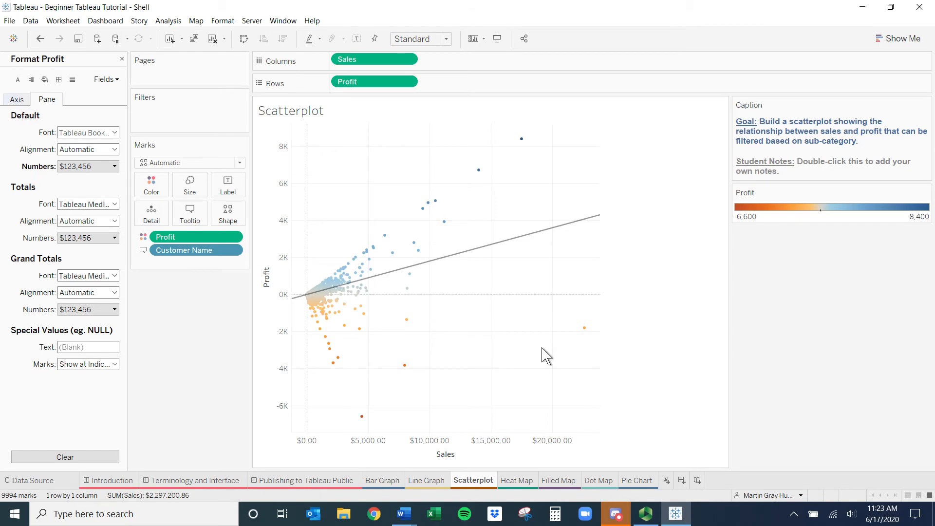
click(123, 59)
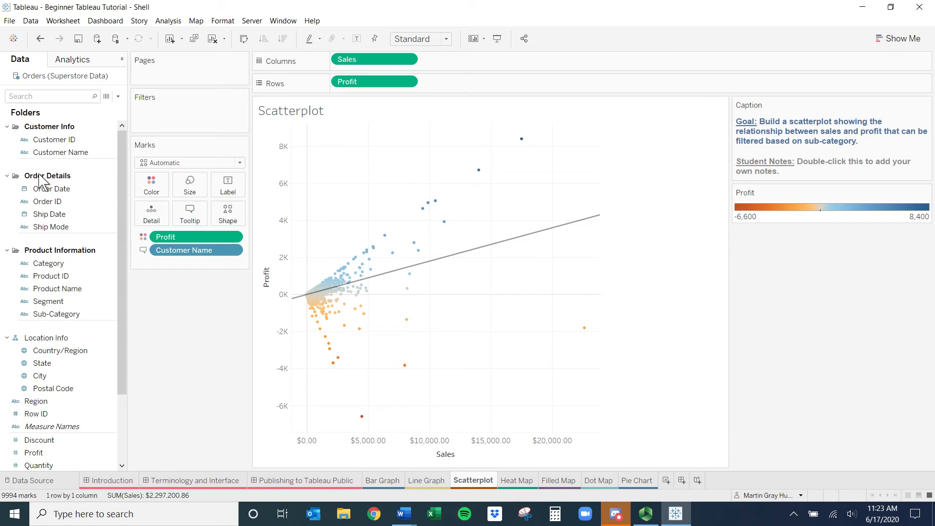
Show a Sub-Category filter for the scatterplot and display it as a single value slider
drag(122, 324, 114, 266)
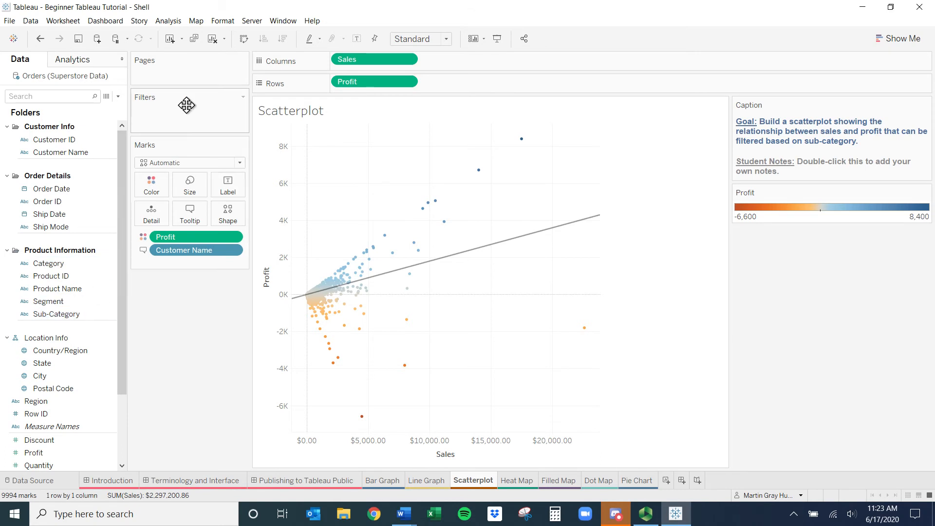
click(111, 316)
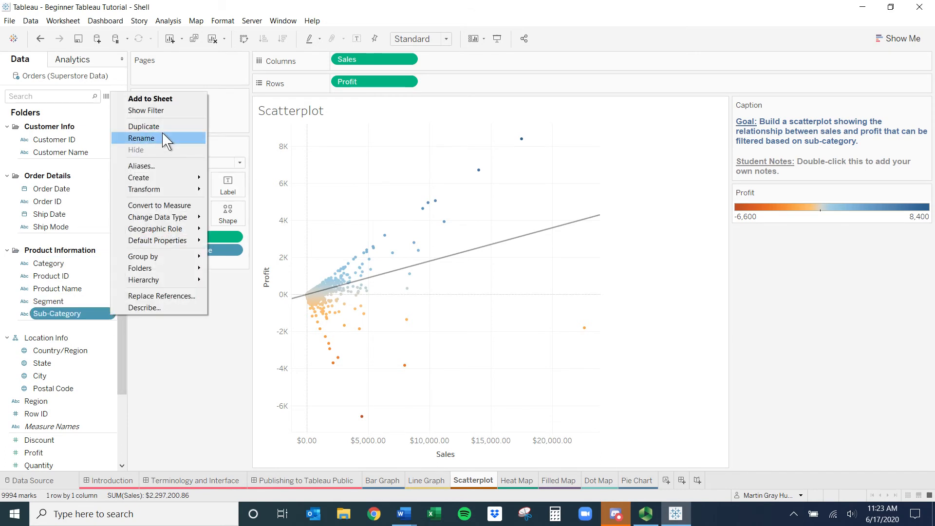
click(171, 117)
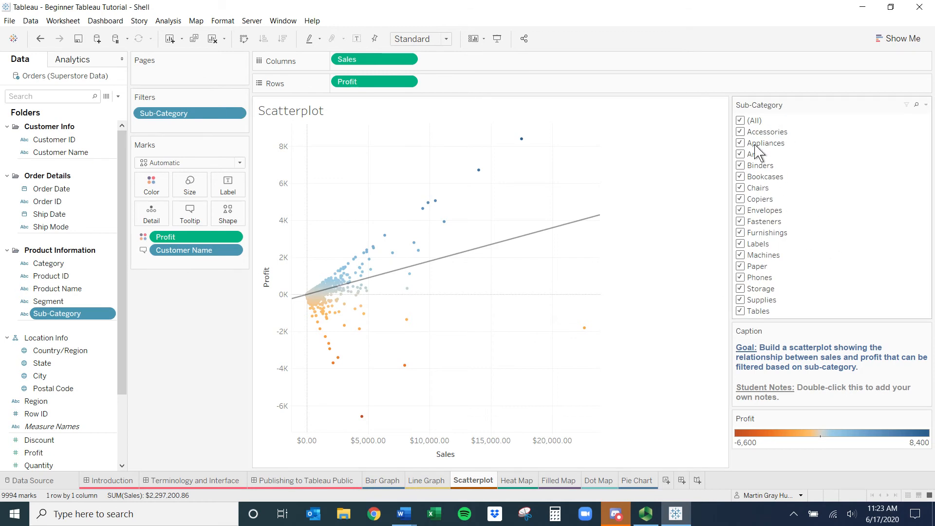
click(926, 104)
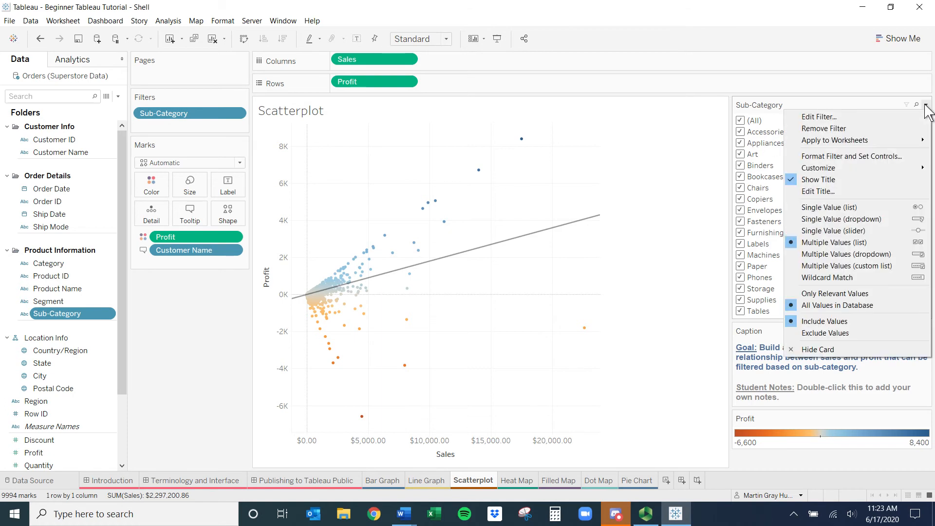
click(851, 236)
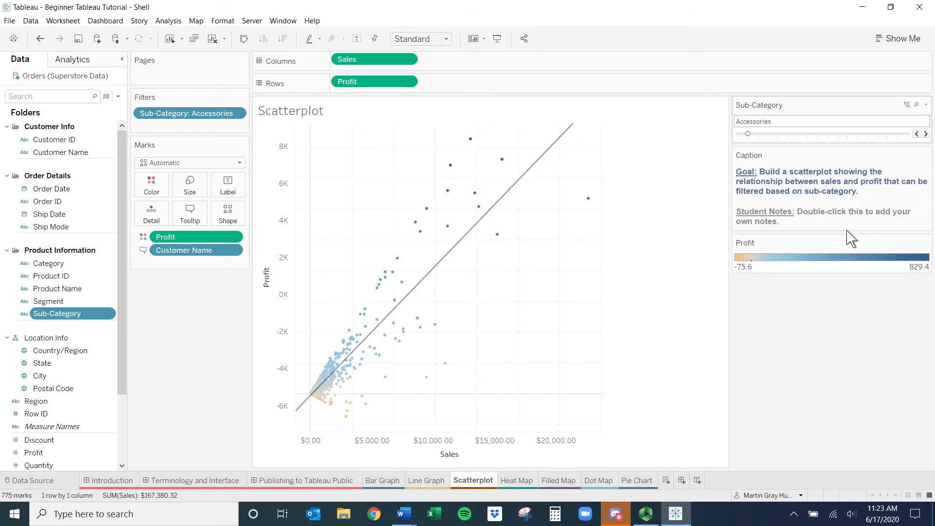
Step the Sub-Category filter from (All) through the individual sub-categories up to Paper to compare the scatterplots
click(738, 134)
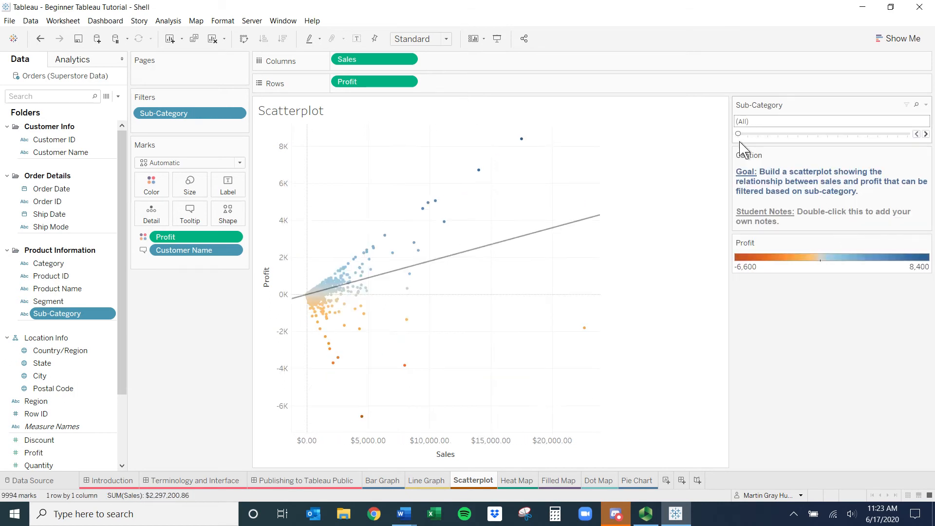
click(926, 135)
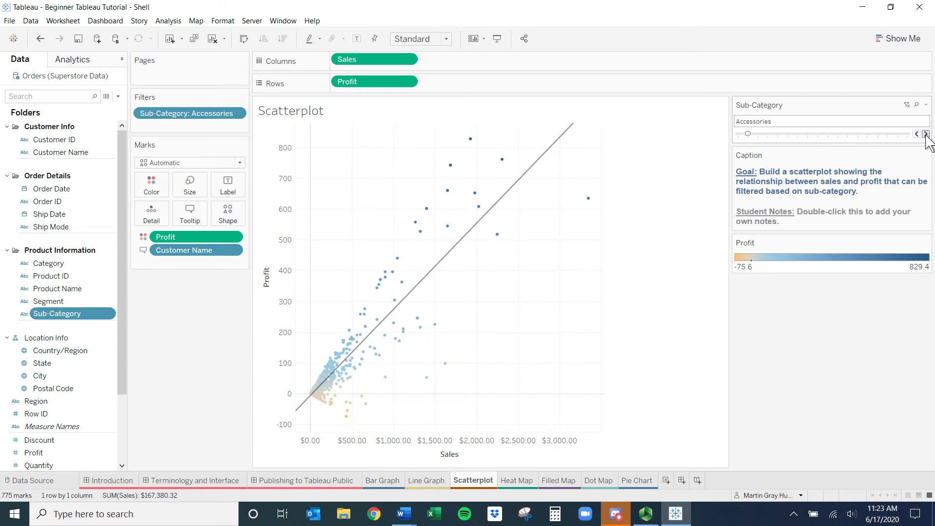
click(926, 135)
click(926, 134)
click(927, 134)
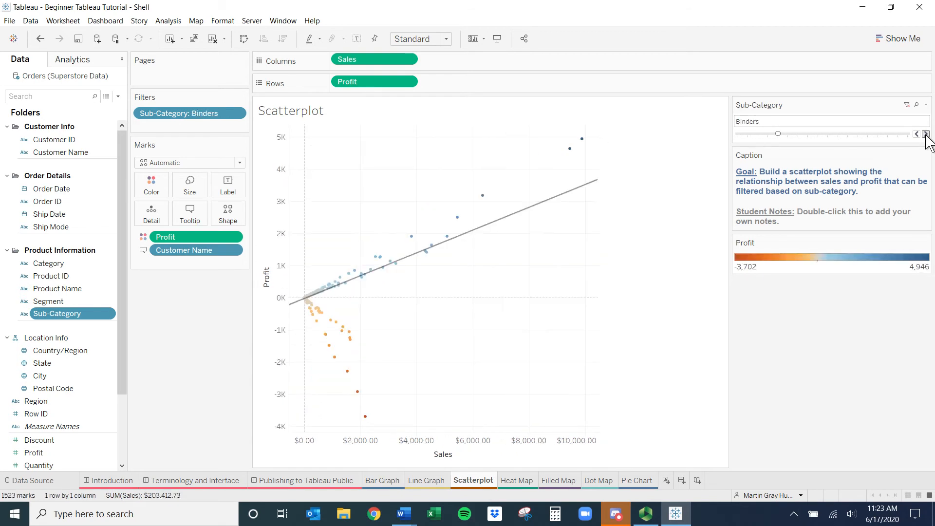
click(926, 134)
click(926, 134)
click(926, 134)
click(926, 134)
click(926, 135)
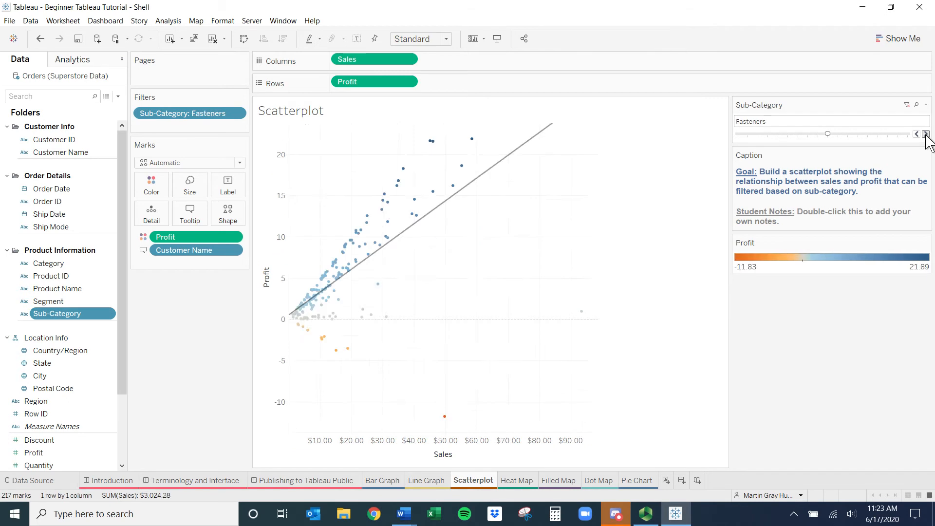
click(927, 135)
click(926, 135)
click(926, 134)
click(926, 135)
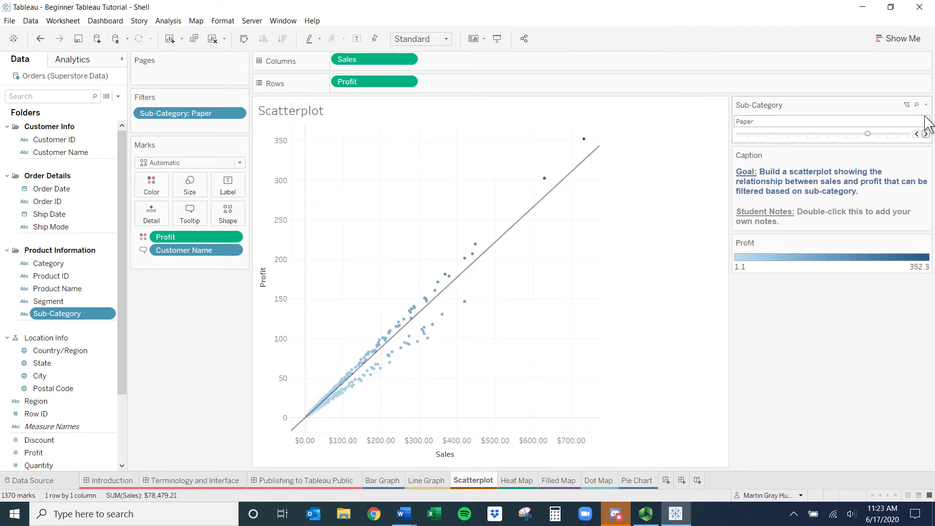
Change the Sub-Category filter control to Single Value (dropdown) and filter the scatterplot to Accessories
click(927, 104)
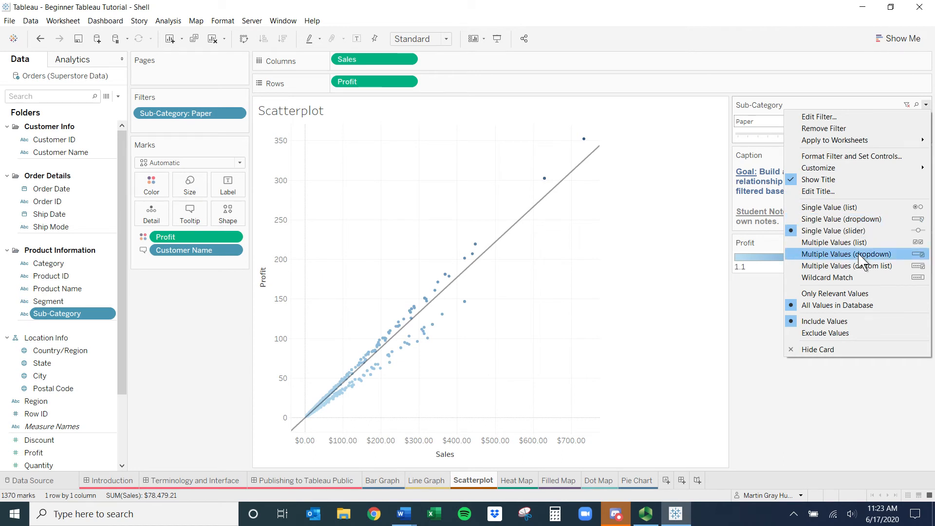
click(841, 220)
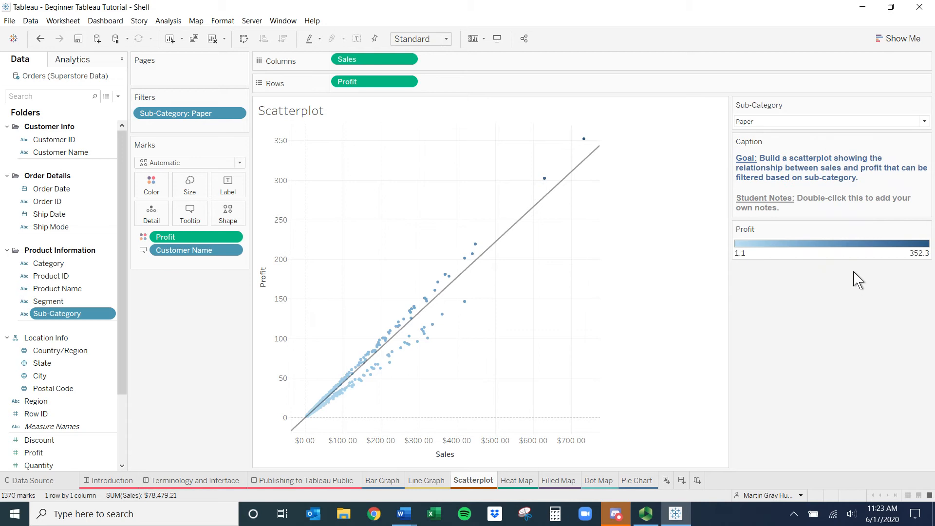
click(925, 126)
click(858, 161)
Move the Sub-Category filter and the Profit color legend below the Marks card and set the filter to (All)
drag(785, 101, 171, 297)
drag(792, 182, 200, 329)
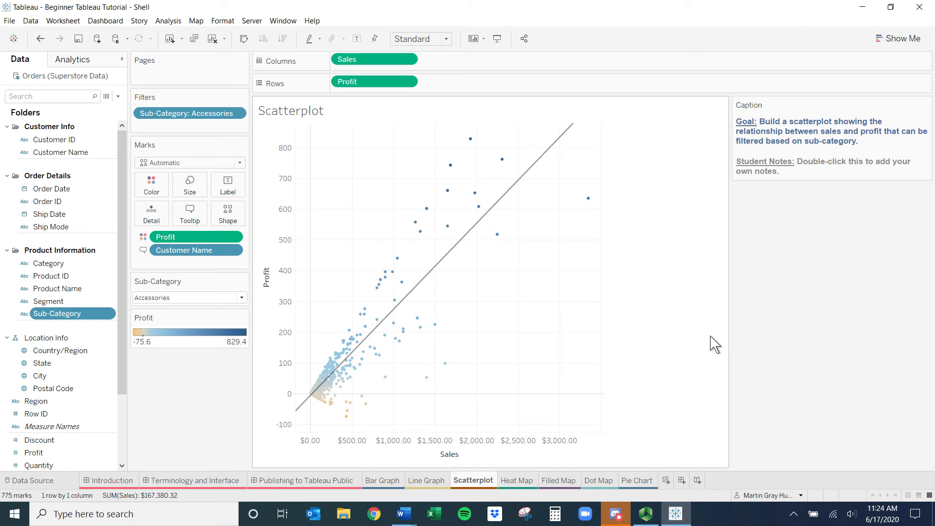
click(244, 298)
click(177, 80)
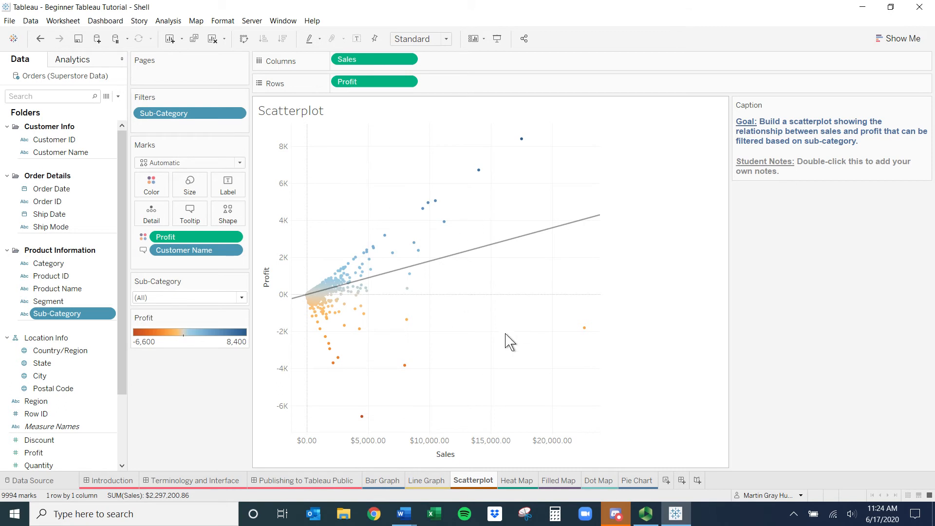
Format the lines of the whole scatterplot sheet and set the grid lines to None
right_click(492, 297)
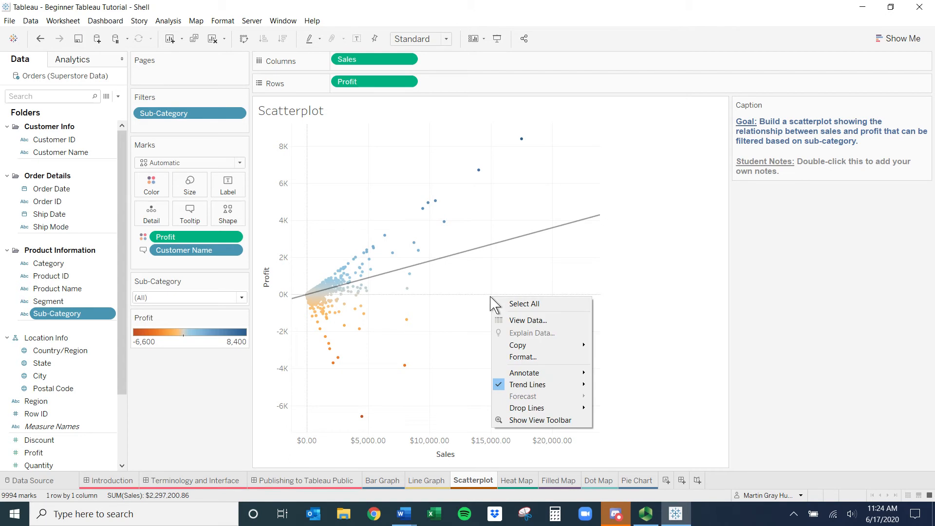
click(577, 358)
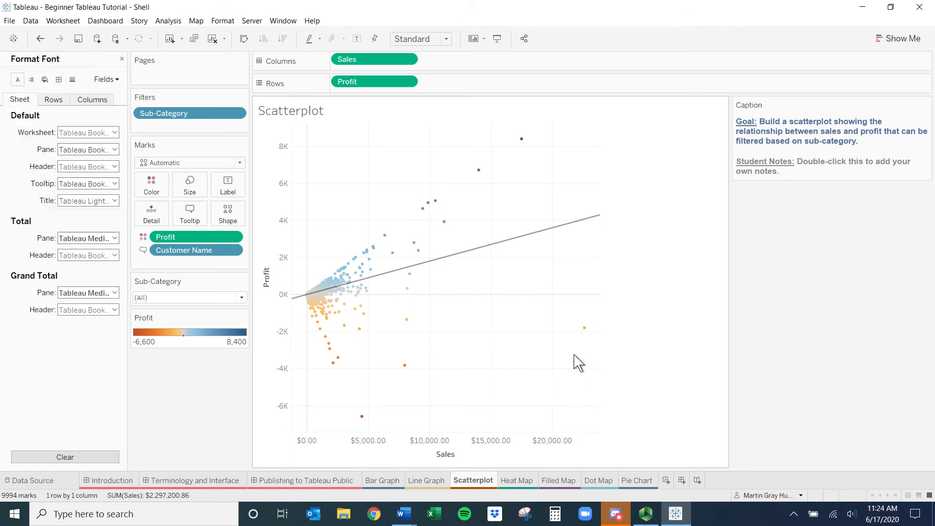
click(55, 102)
click(100, 101)
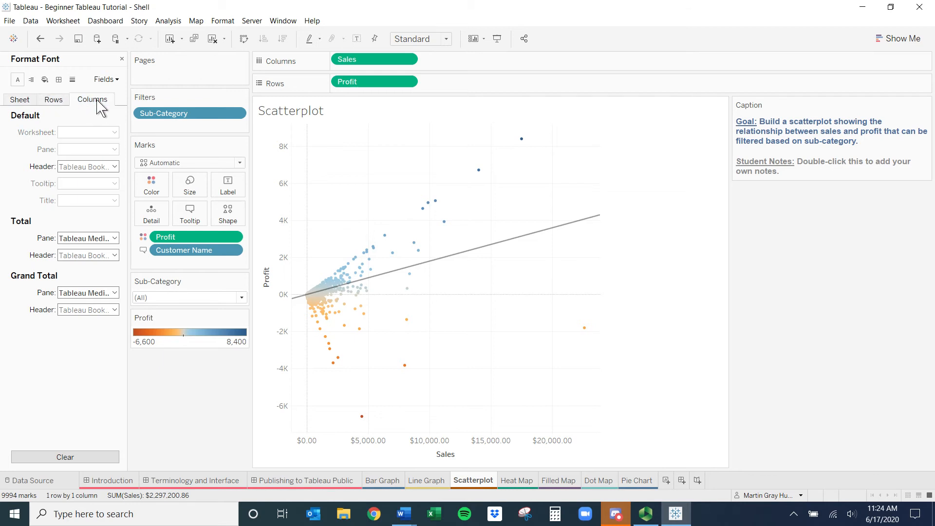
click(21, 100)
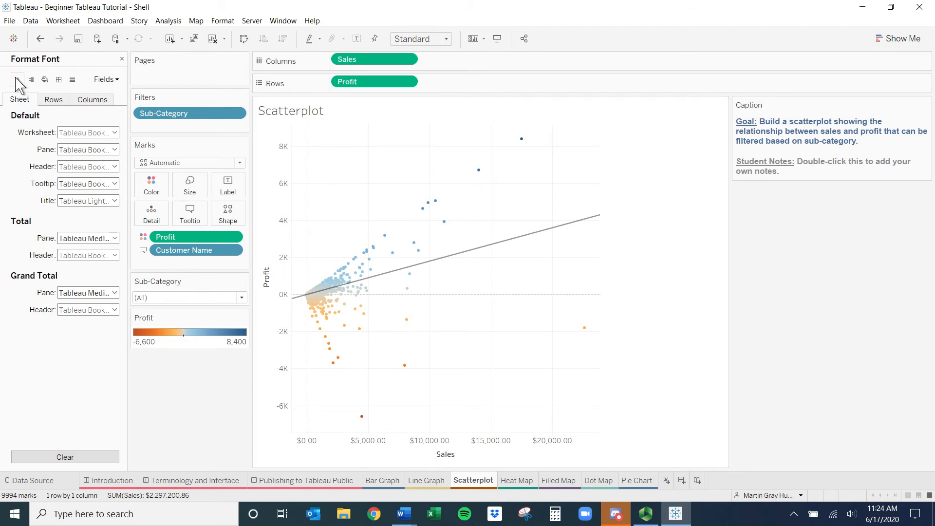
click(72, 80)
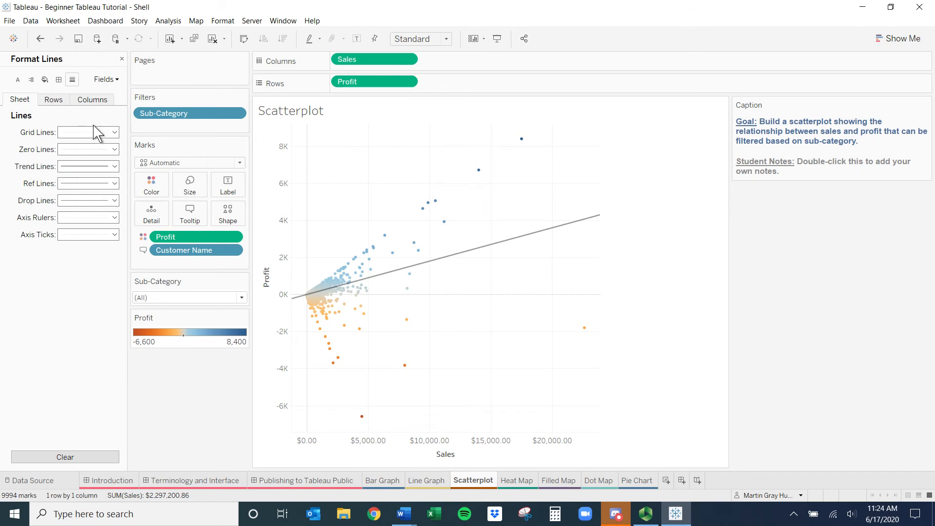
click(97, 137)
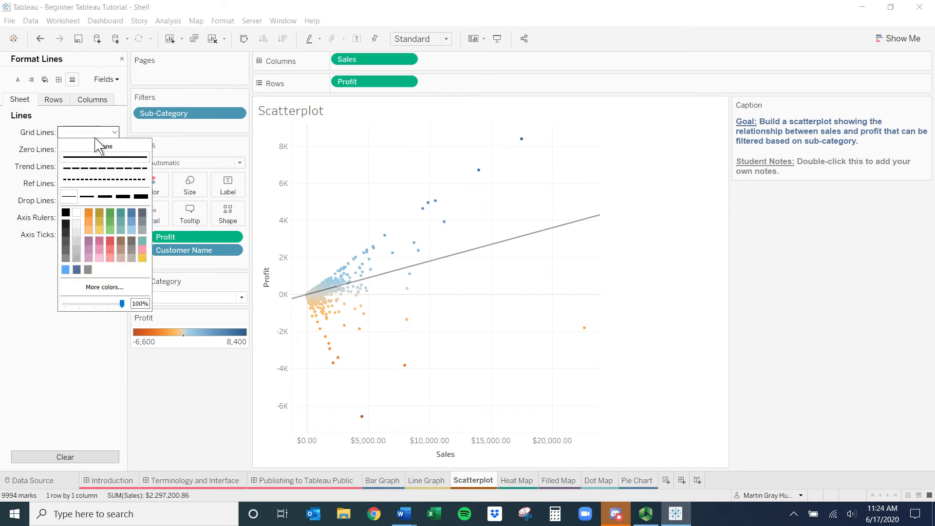
click(99, 147)
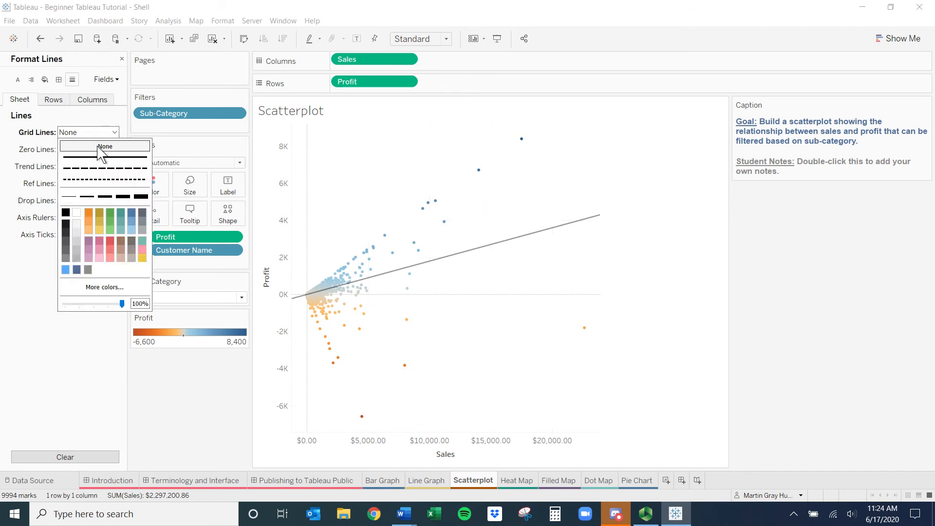
mouse_move(442, 231)
click(33, 430)
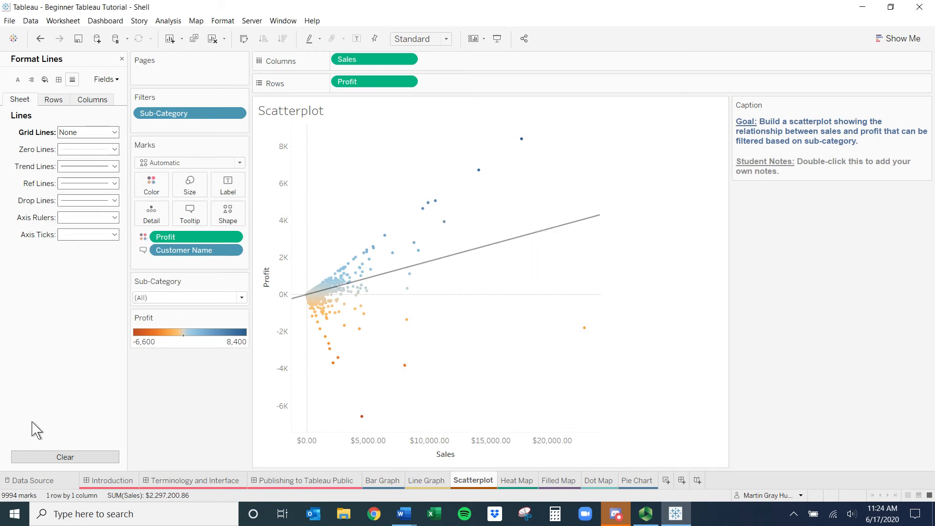
Format the trend line as a green dotted line with the thinnest weight and 90% opacity
click(95, 168)
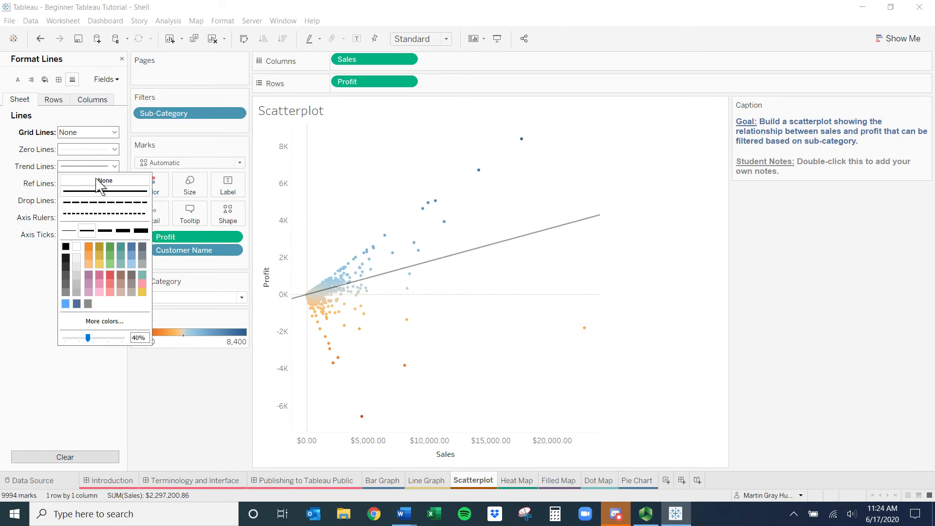
click(101, 207)
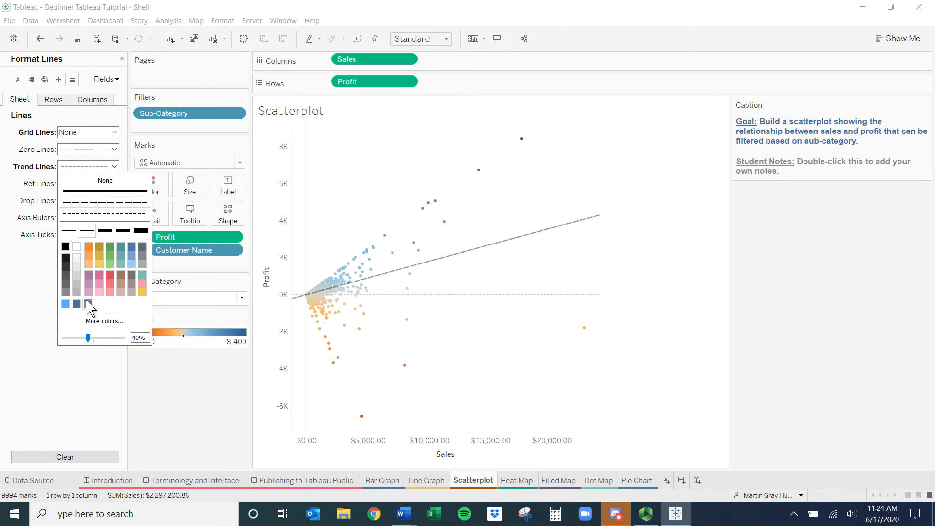
click(110, 246)
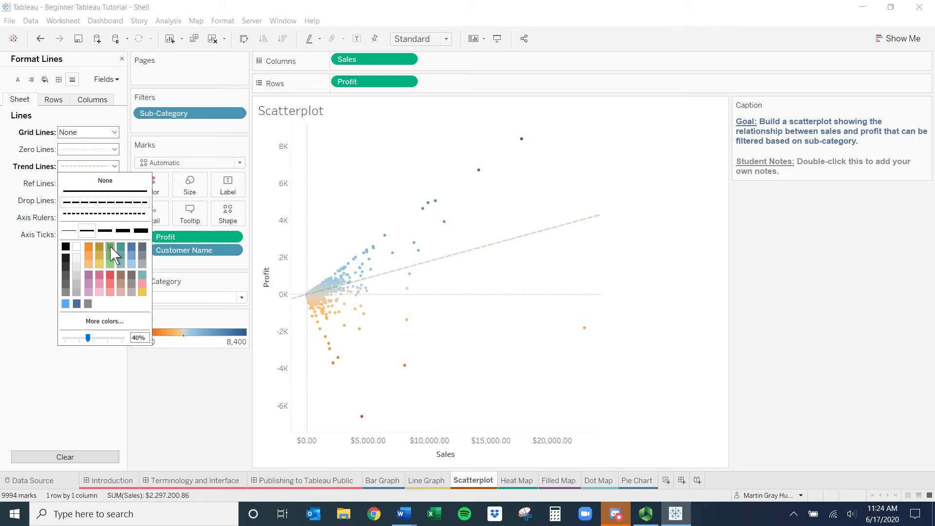
click(115, 214)
click(123, 231)
click(68, 230)
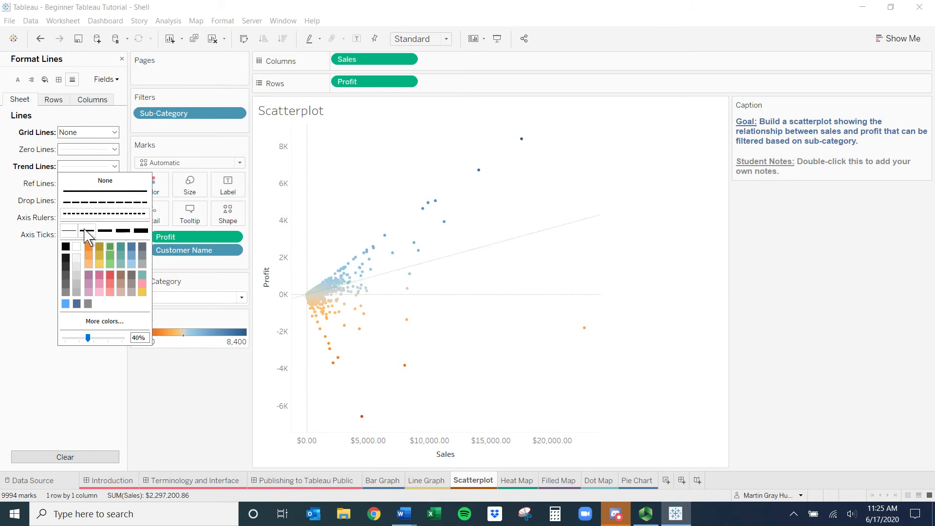
drag(89, 337, 116, 341)
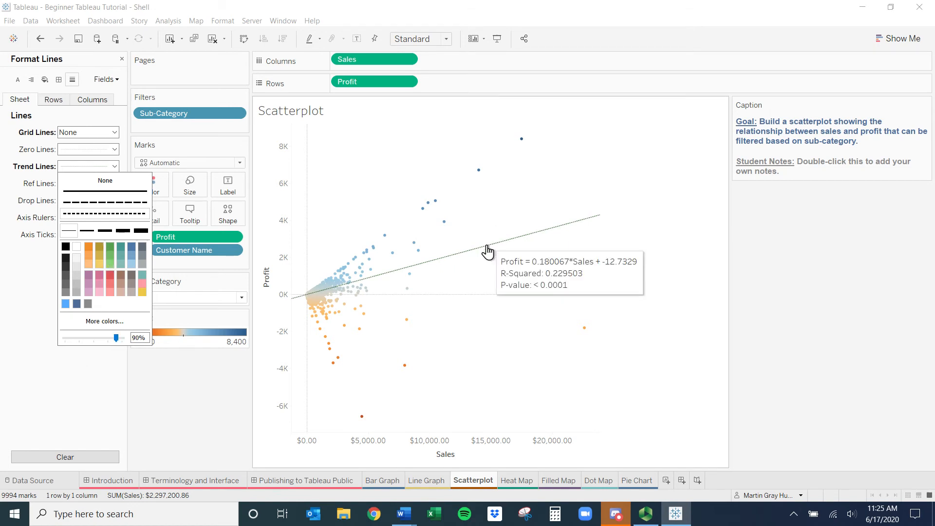
Set the scatterplot's trend lines and axis ticks to None
click(102, 181)
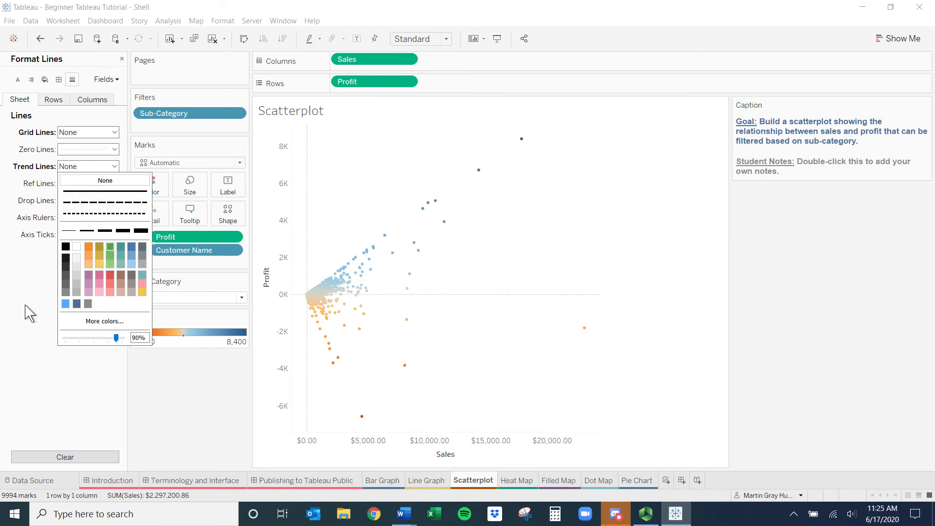
click(30, 293)
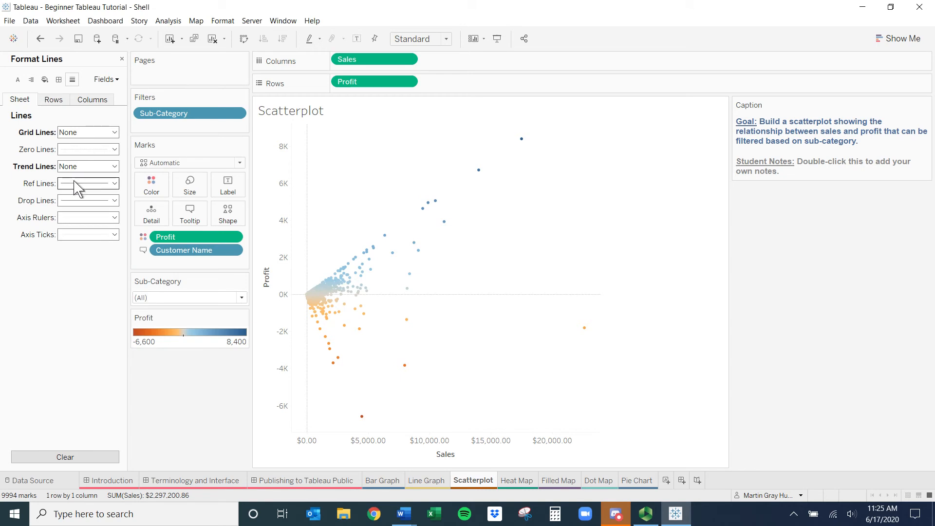
click(87, 219)
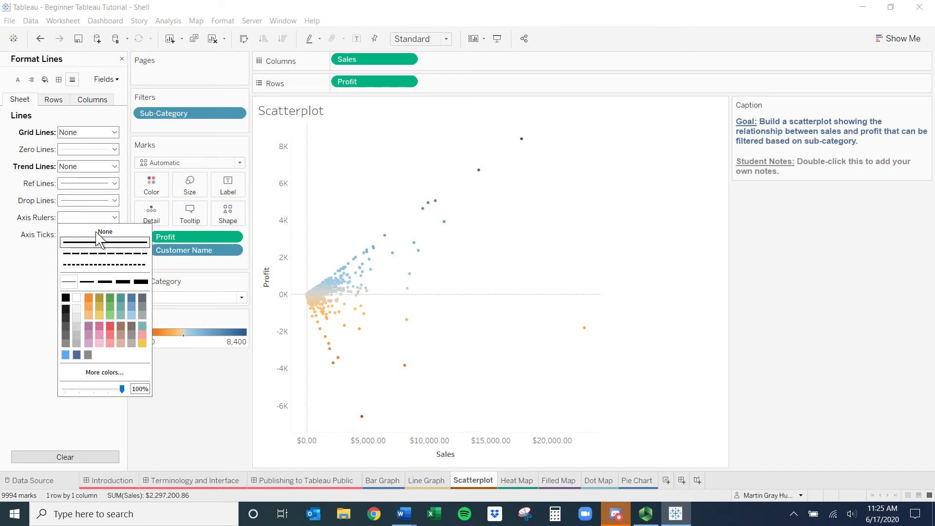
click(32, 316)
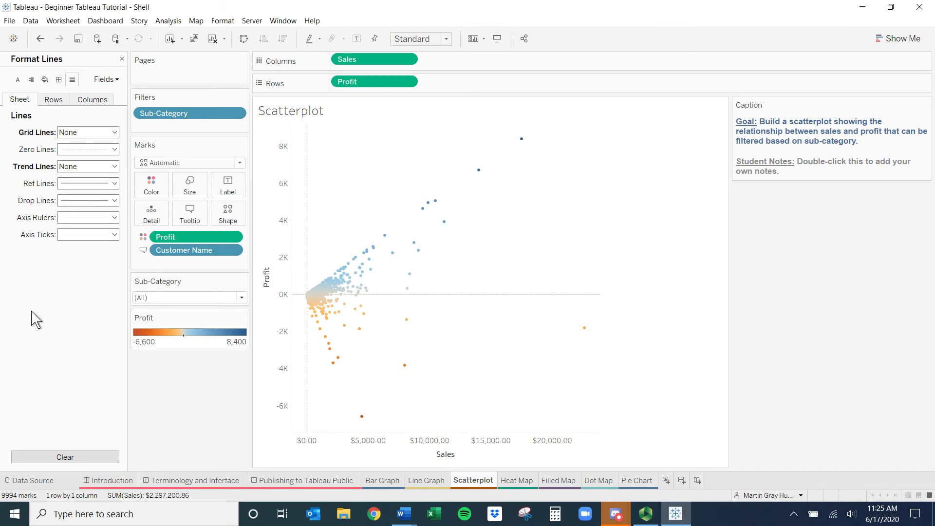
click(87, 235)
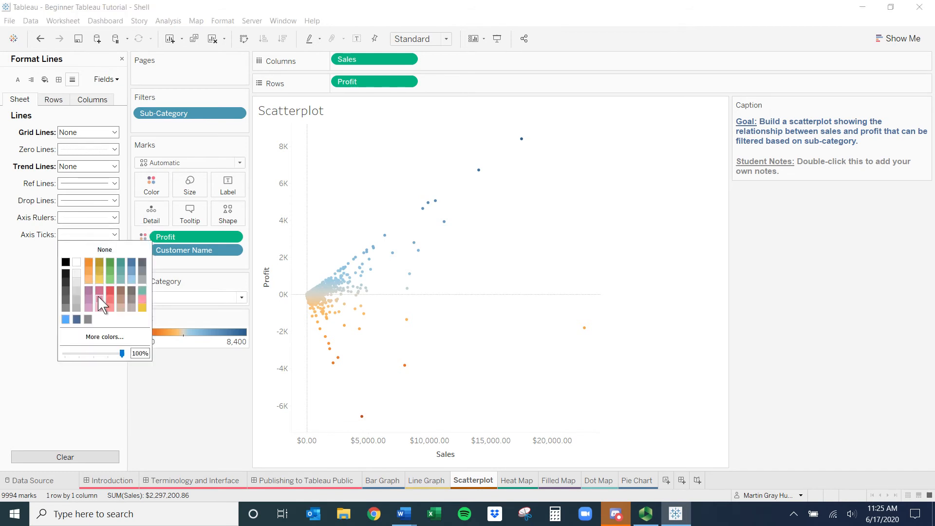
click(104, 250)
mouse_move(346, 322)
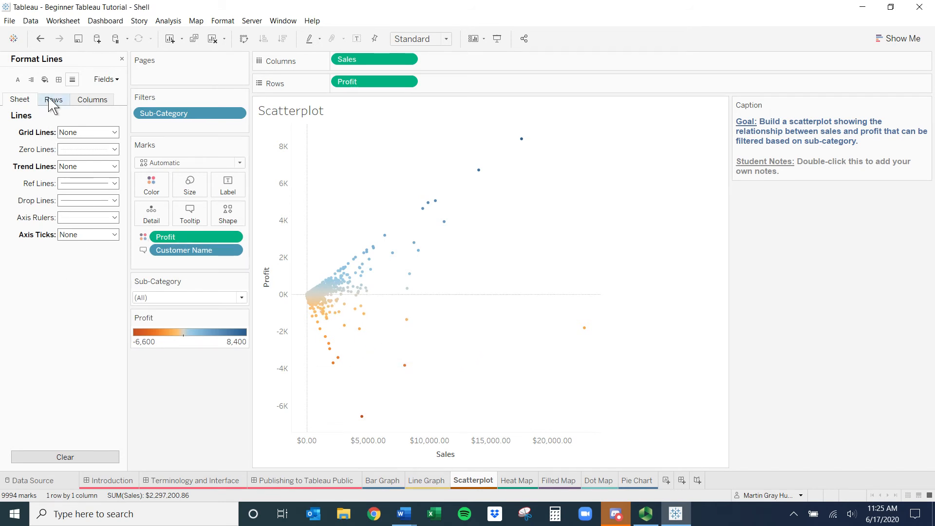
Format the scatterplot's zero lines as solid lines with the second-thickest weight
click(90, 149)
click(93, 174)
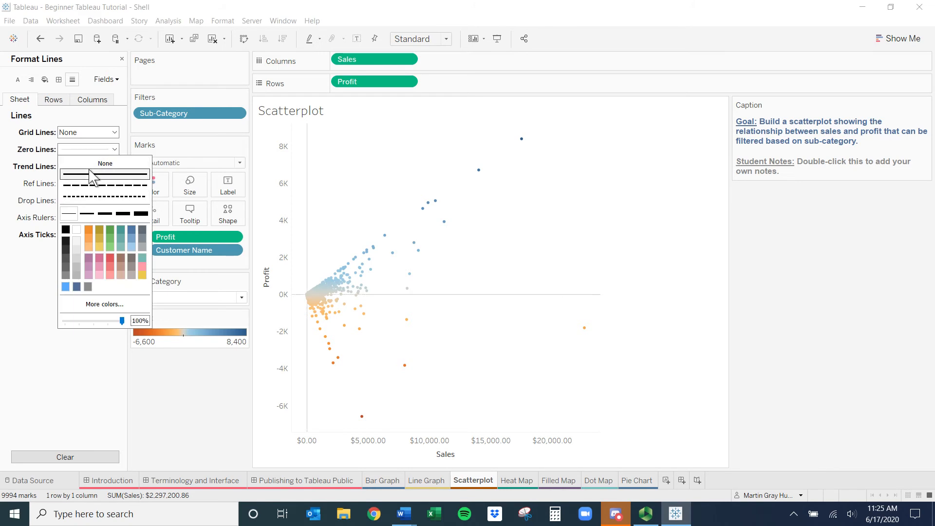
click(123, 213)
click(616, 375)
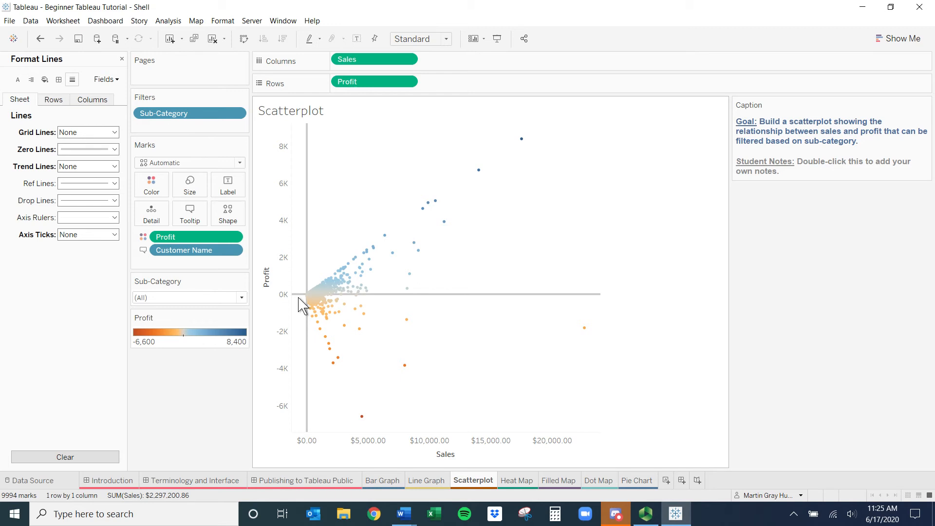
click(646, 514)
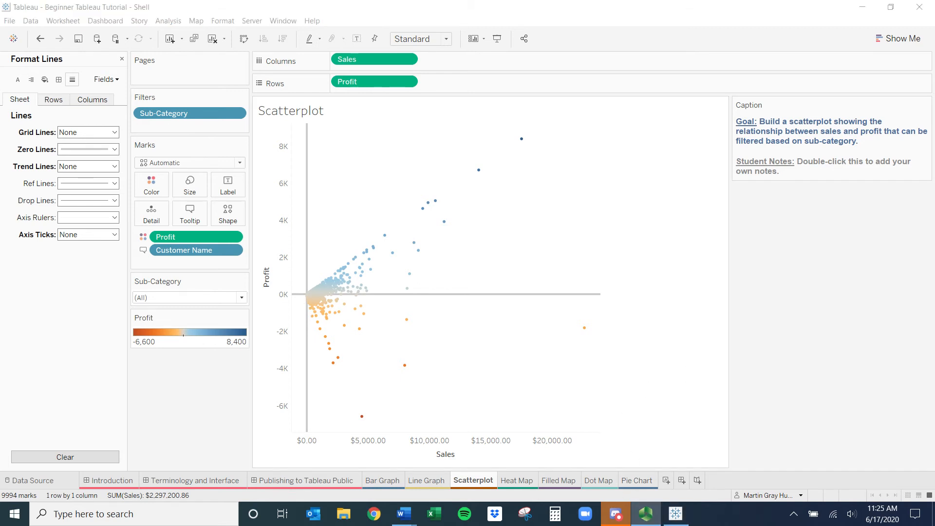
On the Heat Map sheet, place Order Date on Columns and expand it from year down to quarter and month
click(526, 482)
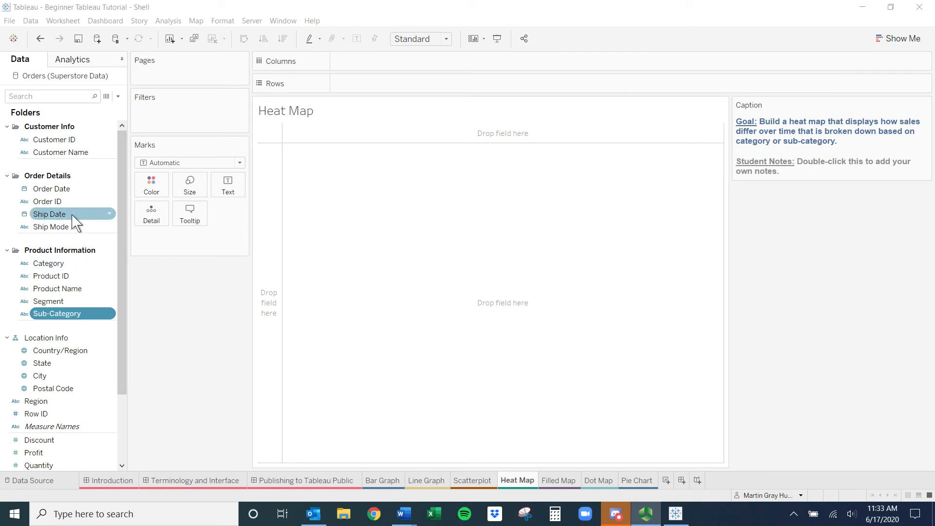
drag(67, 188, 385, 65)
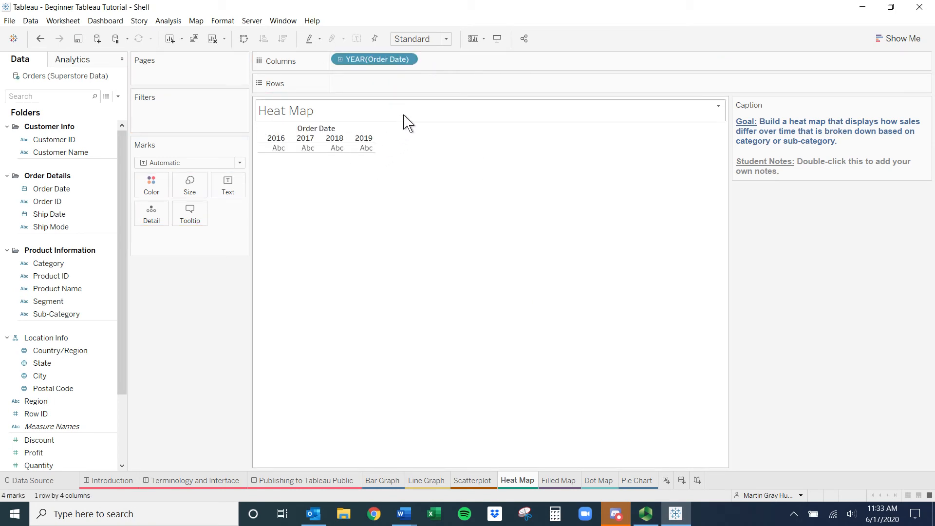
click(341, 59)
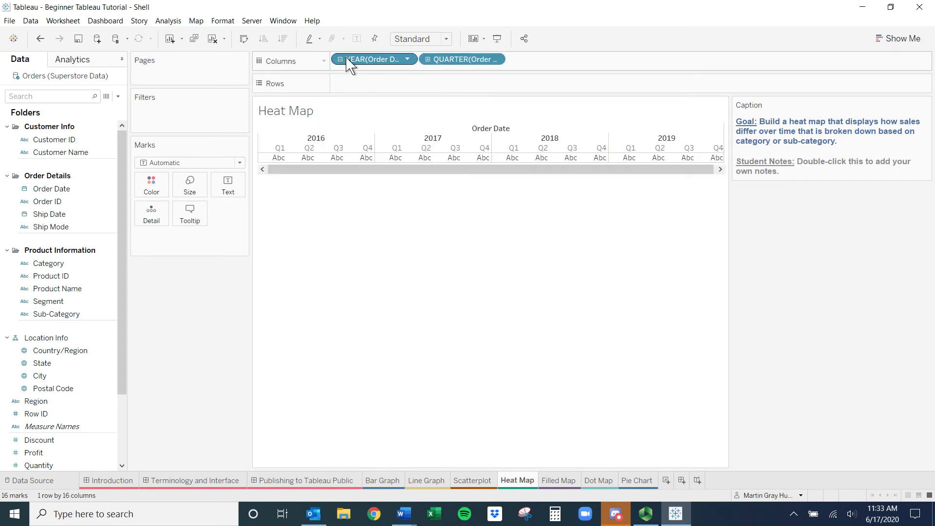
click(428, 59)
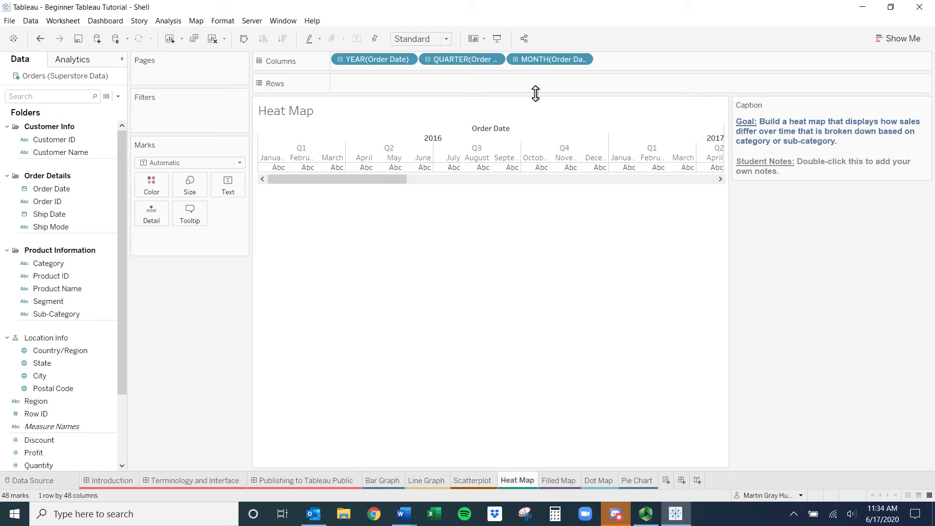
Add Category to Rows so the heat map is broken down by product category
click(46, 153)
click(54, 316)
drag(64, 263, 379, 91)
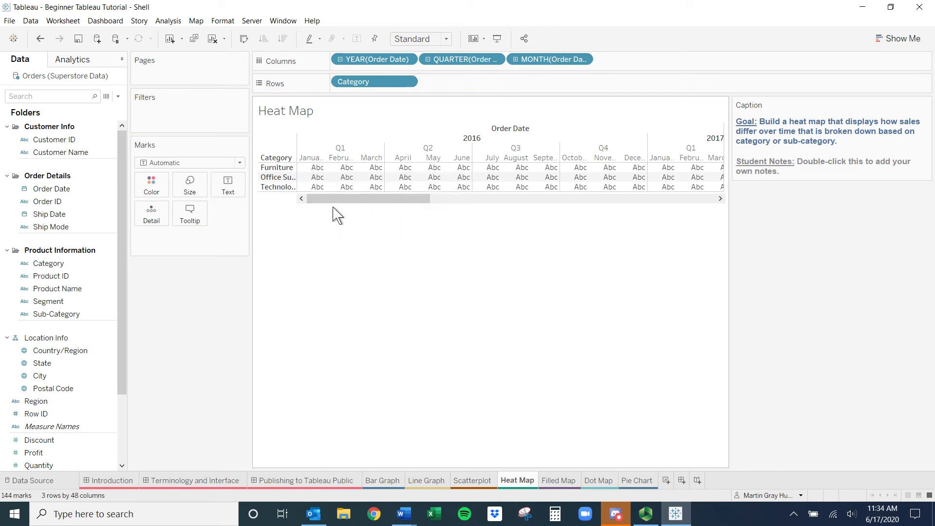
drag(463, 201, 363, 202)
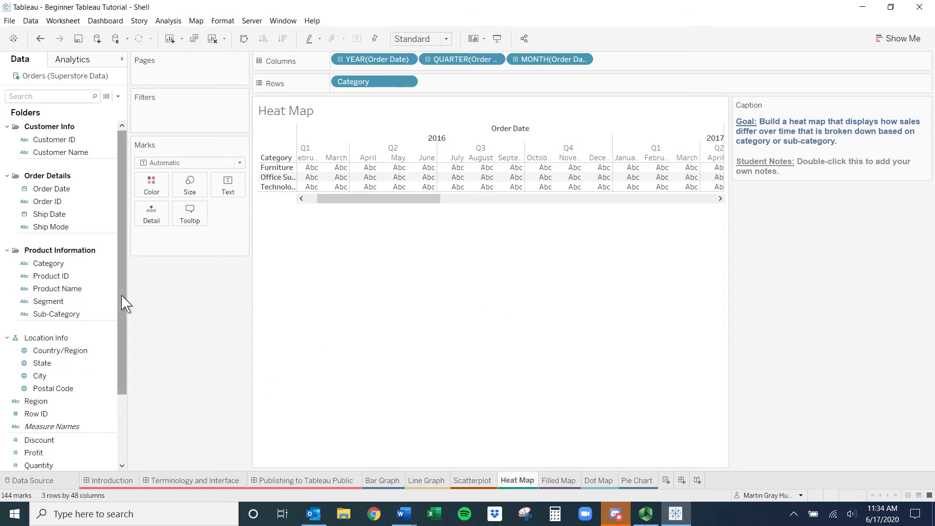
Try Sales on Rows, remove it, and encode Sales as the color of the marks instead
drag(121, 294, 122, 373)
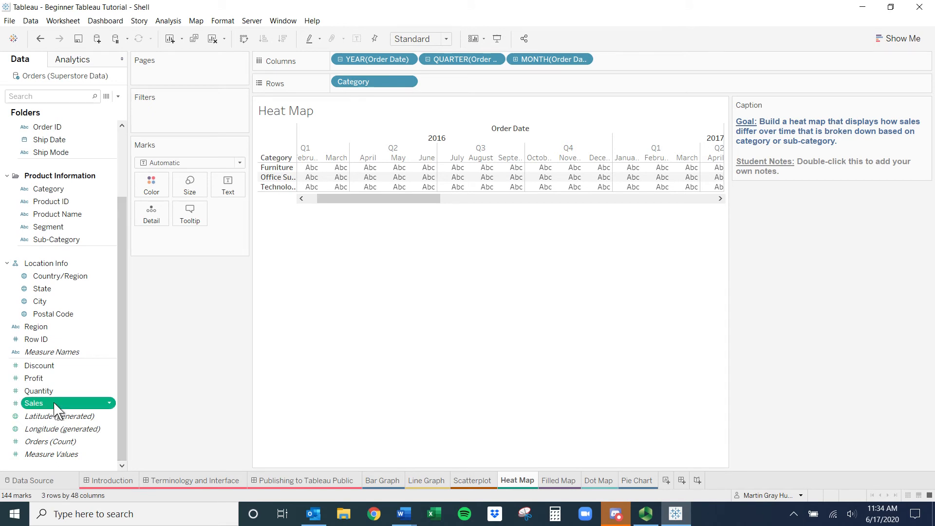
drag(59, 409, 463, 87)
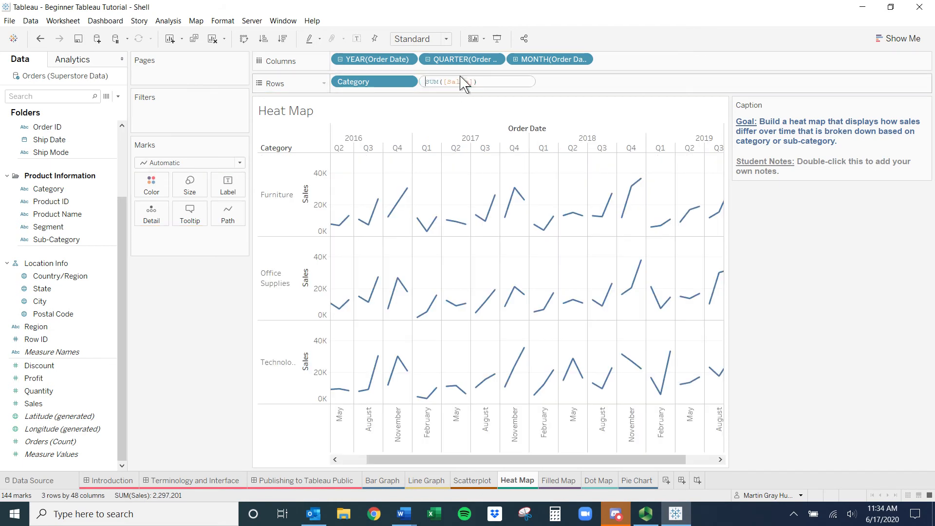
drag(453, 83, 201, 349)
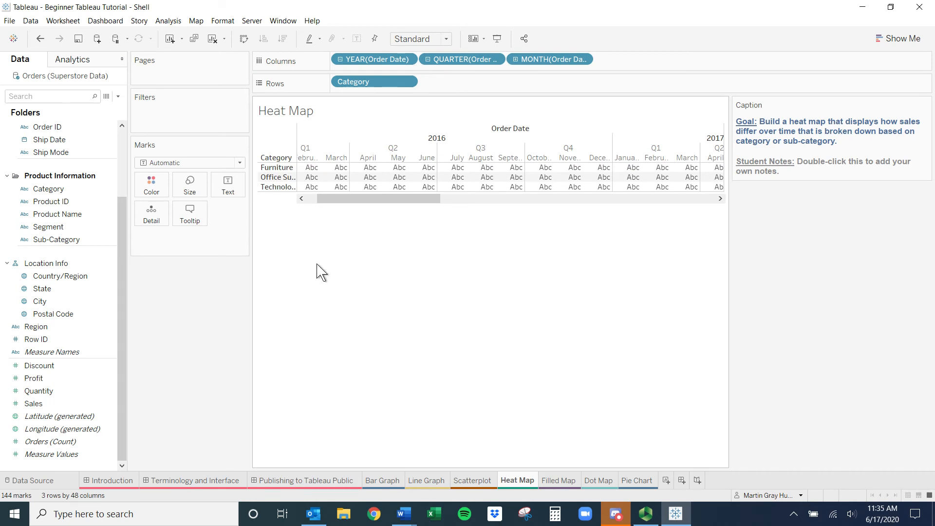
drag(34, 403, 155, 190)
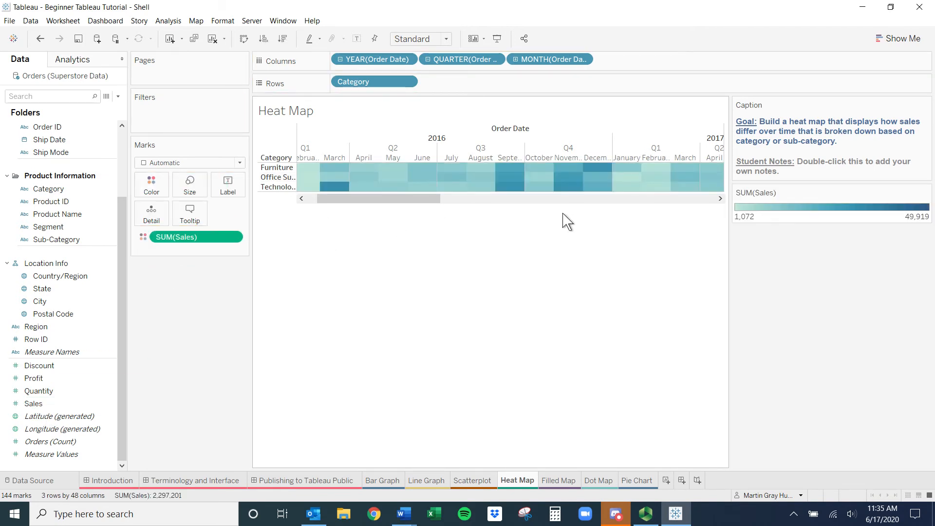
Remove the quarter and year levels of Order Date from Columns, keeping only the month level
drag(423, 201, 371, 156)
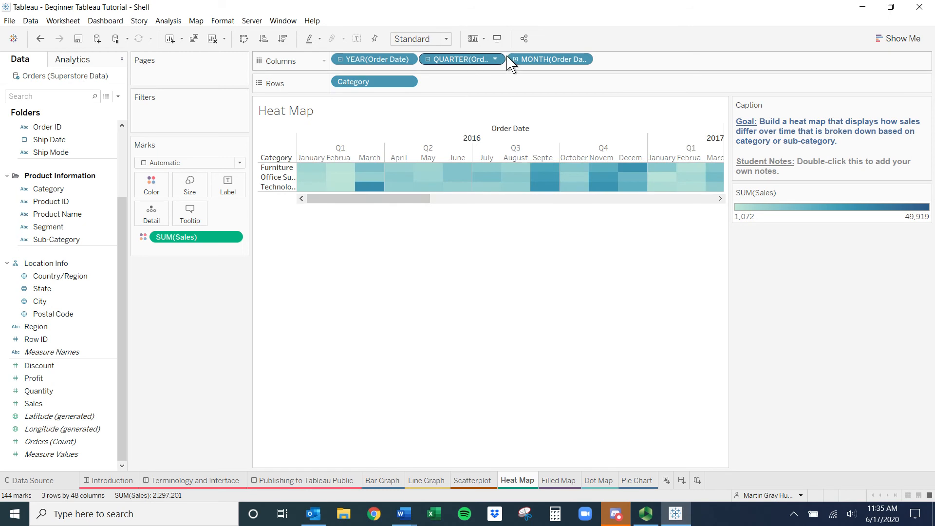
drag(485, 63, 221, 345)
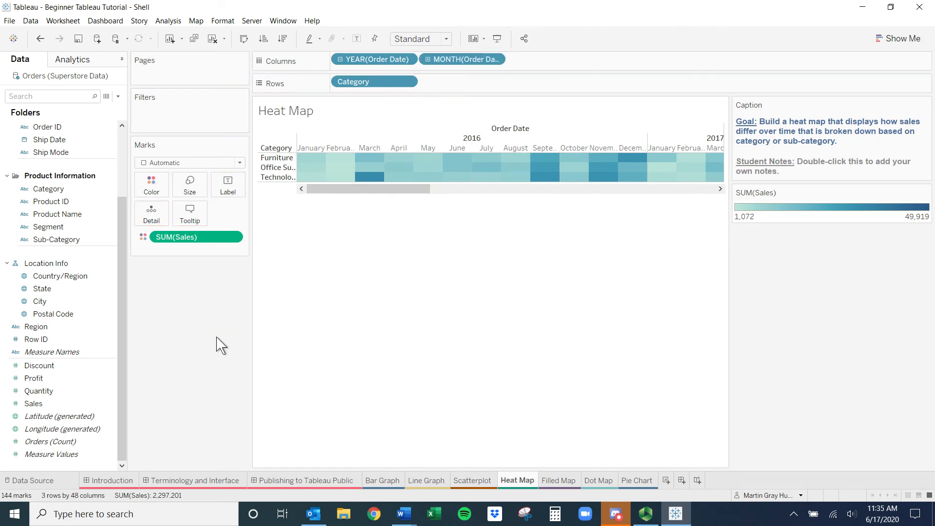
mouse_move(401, 162)
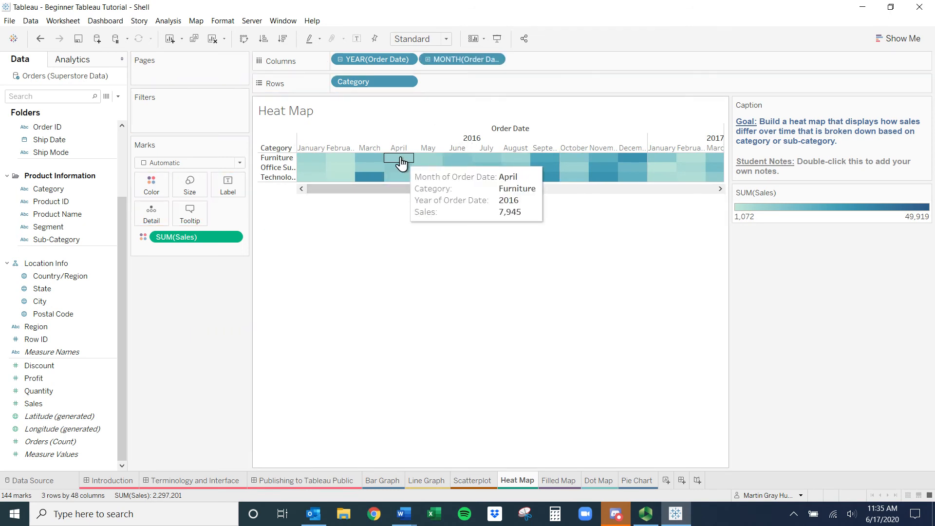
key(ctrl+z)
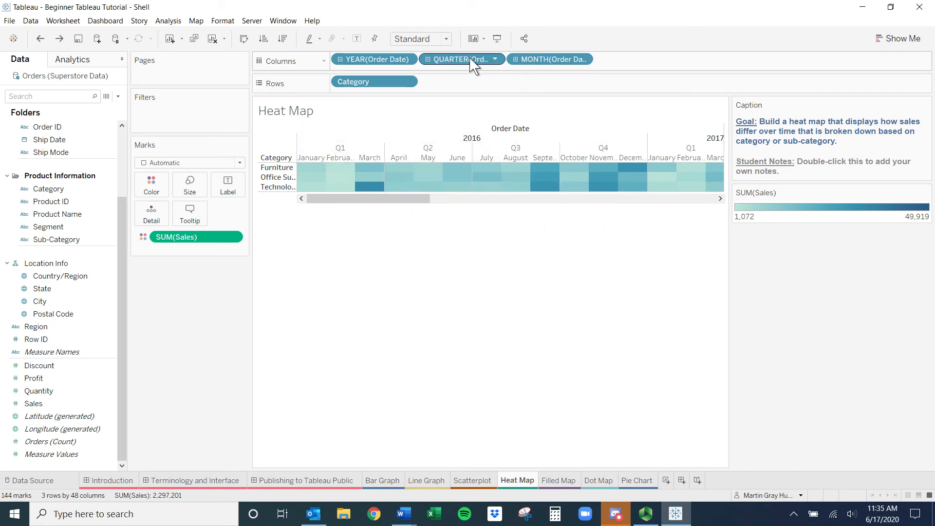
drag(471, 57, 210, 296)
drag(393, 190, 691, 190)
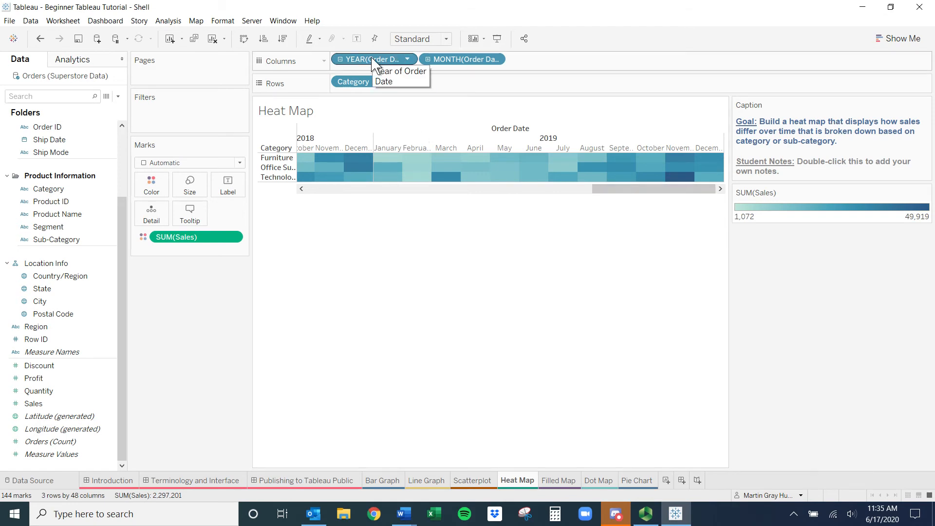
drag(373, 62, 203, 313)
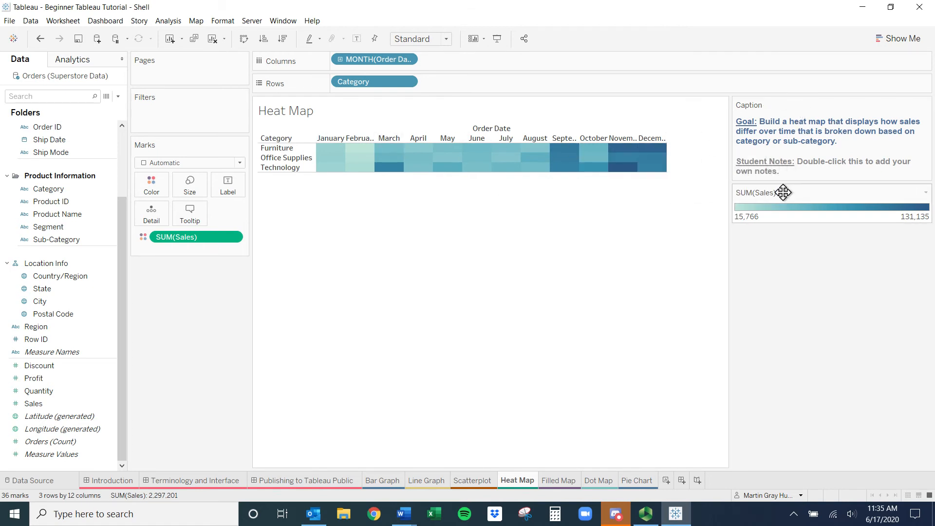
Move the SUM(Sales) color legend and the Caption card beneath the Marks card
drag(168, 349, 168, 349)
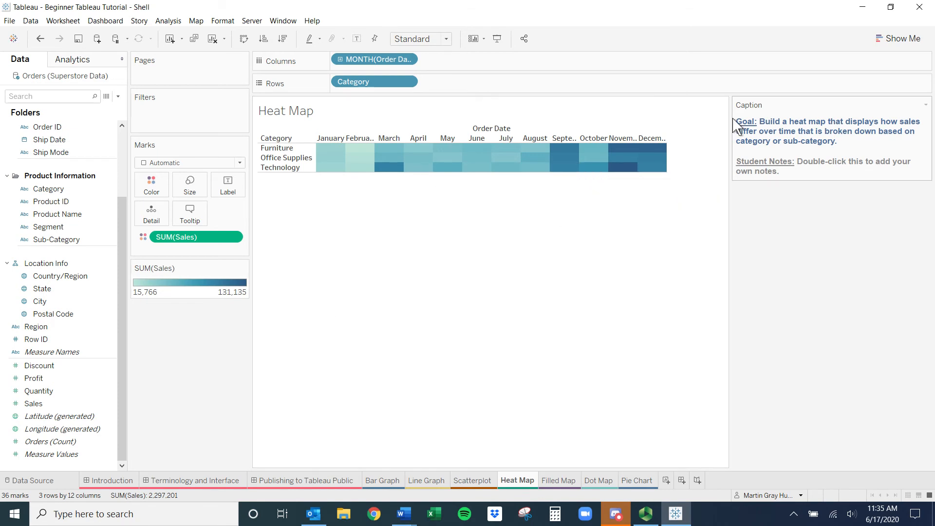
drag(410, 195, 192, 263)
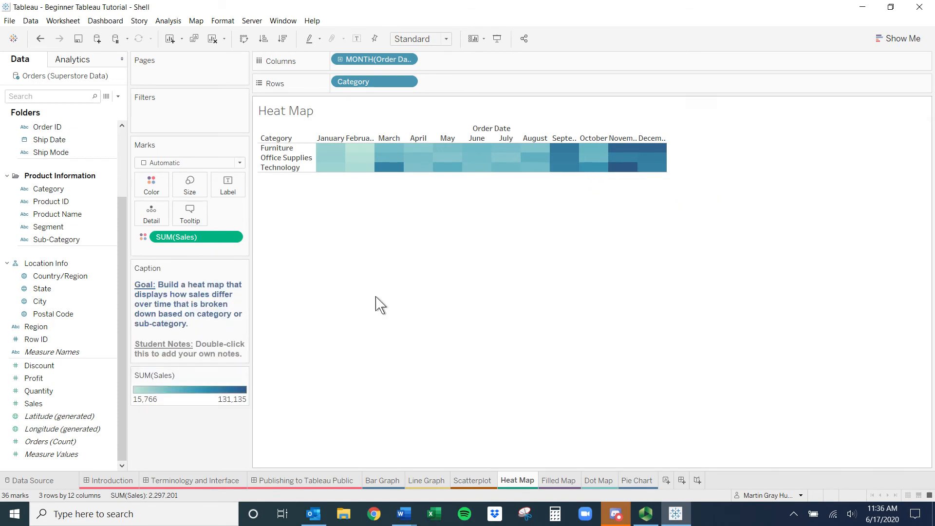
Add Sub-Category to Rows and remove Category from Rows
mouse_move(329, 165)
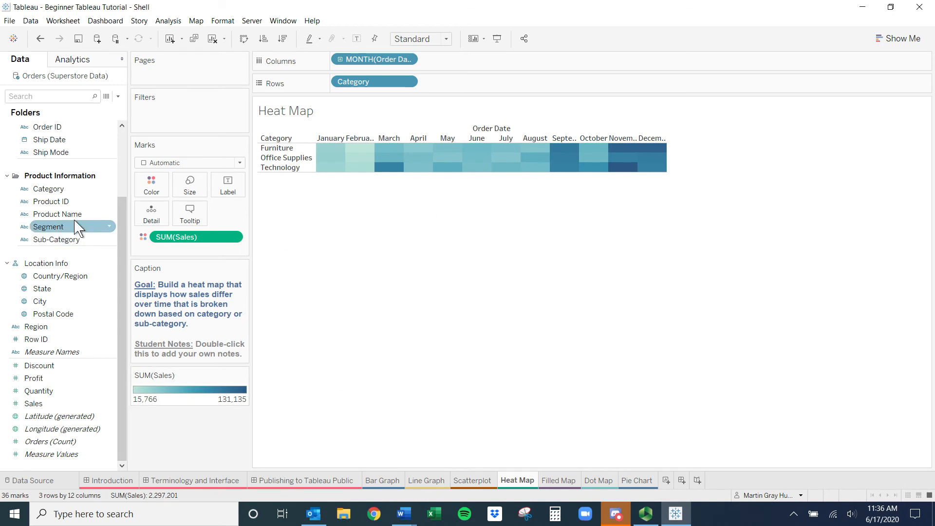
drag(70, 244, 477, 86)
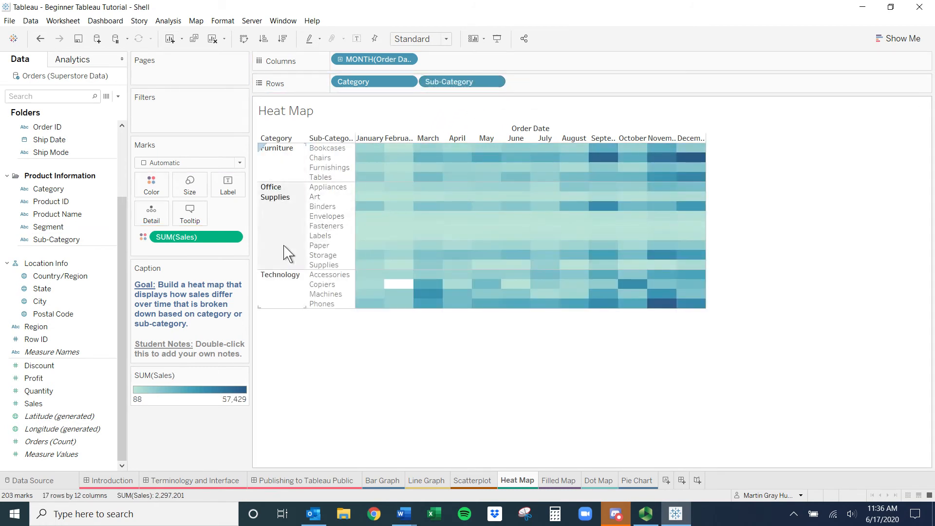
drag(355, 86, 384, 375)
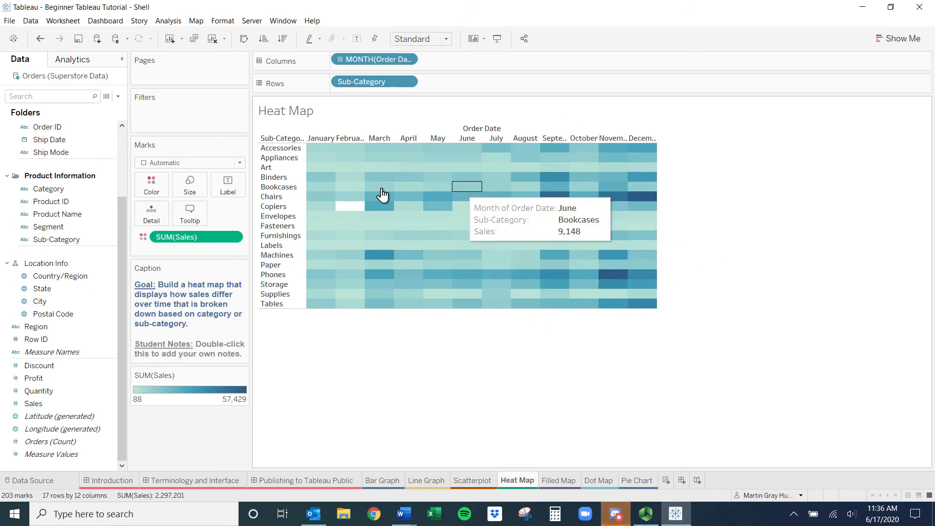
Show a filter for the year of Order Date beside the heat map
drag(120, 264, 125, 197)
right_click(108, 189)
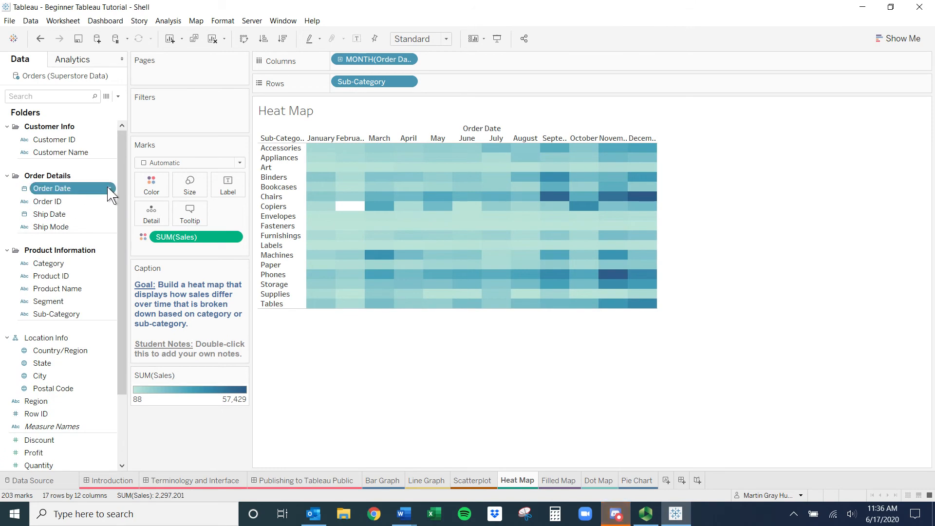
click(146, 206)
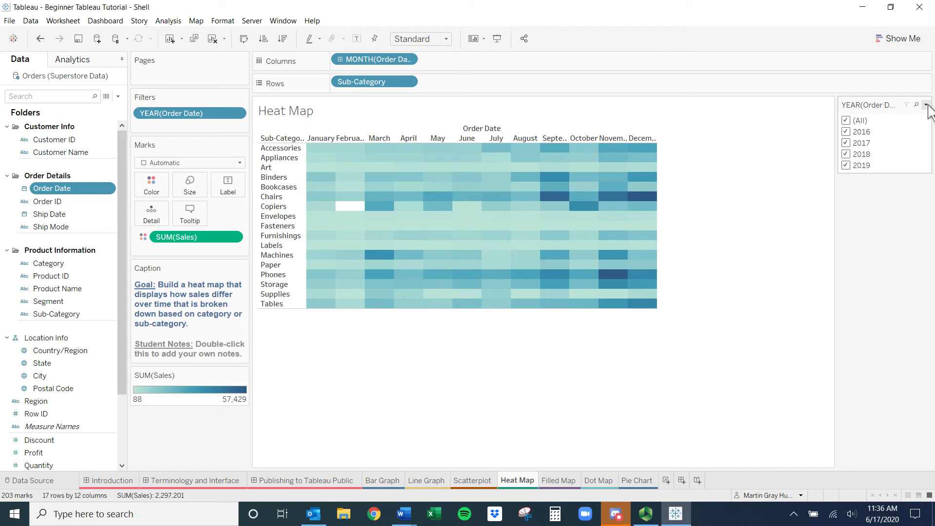
Switch the year filter to a single-value slider and step it from 2016 up to 2019 and back to 2016
click(927, 105)
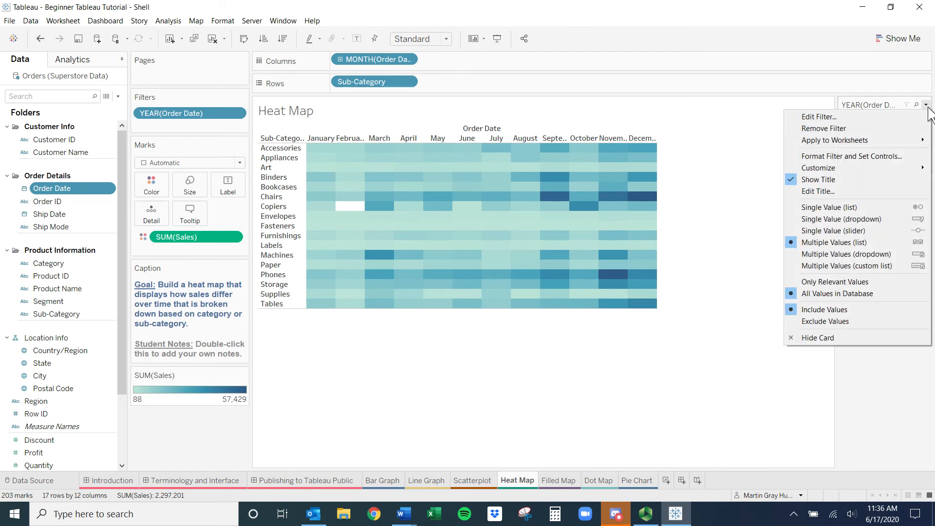
click(856, 231)
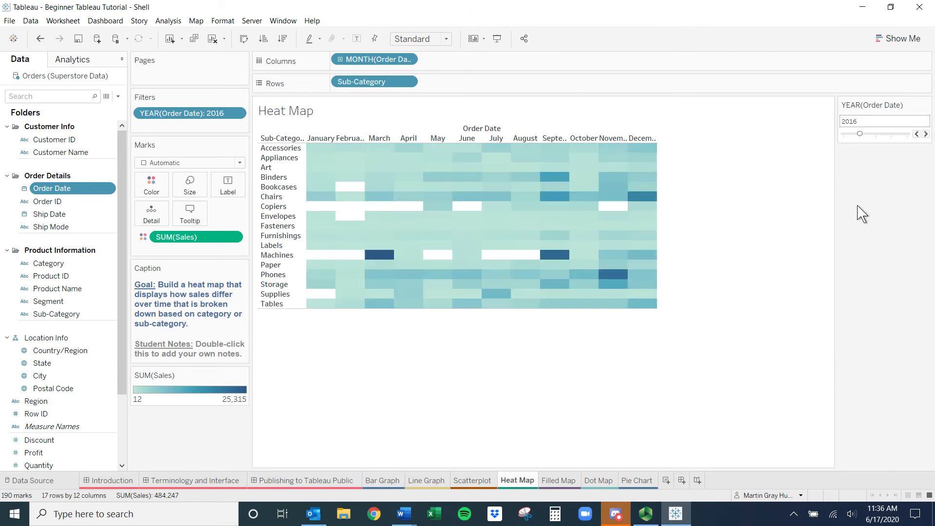
click(926, 134)
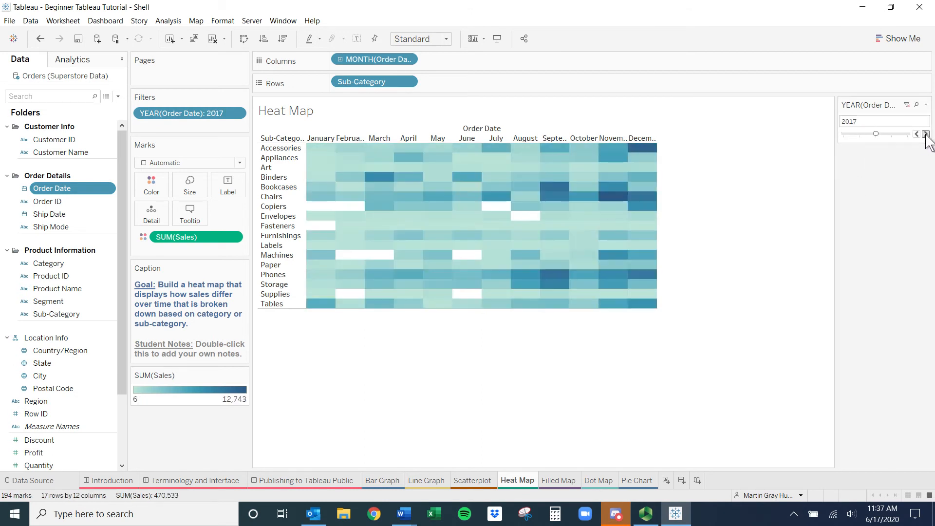
click(926, 134)
click(926, 134)
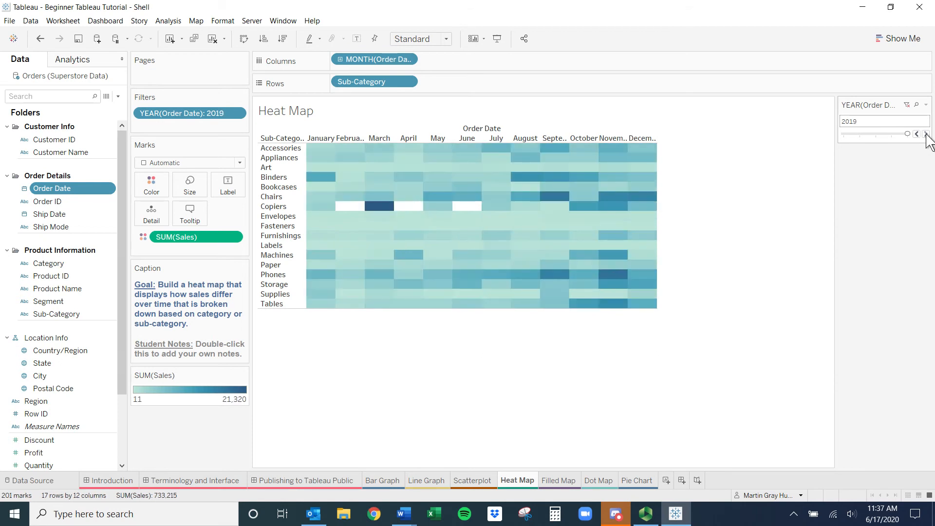
click(917, 134)
click(917, 134)
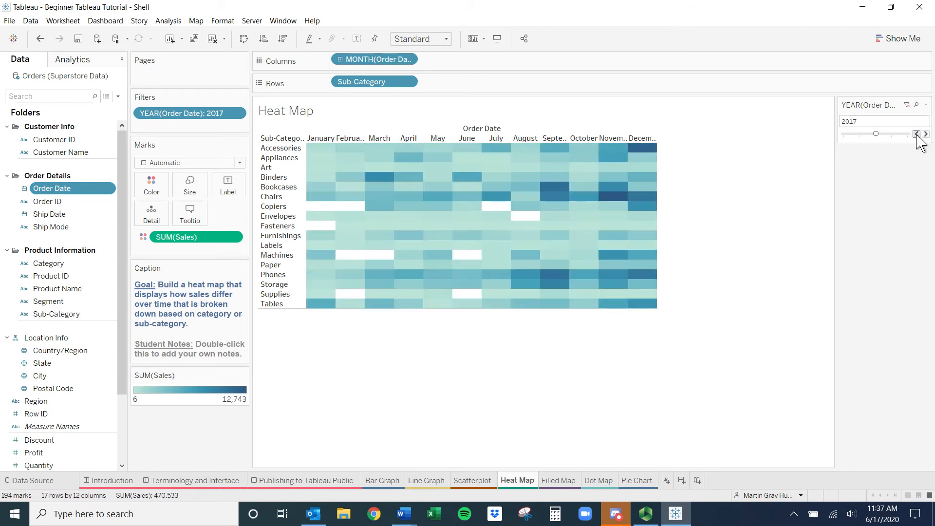
click(917, 134)
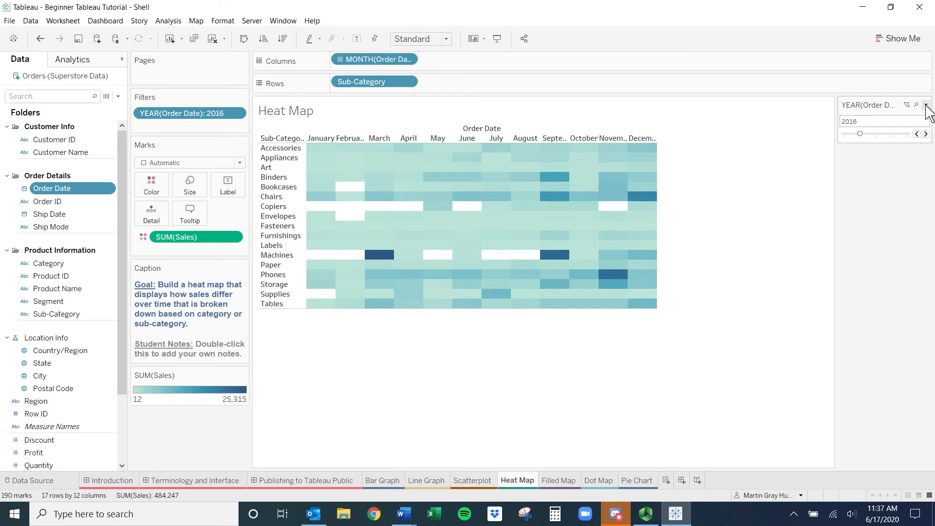
Change the Order Date year filter to a multiple-values dropdown and select all years
click(926, 105)
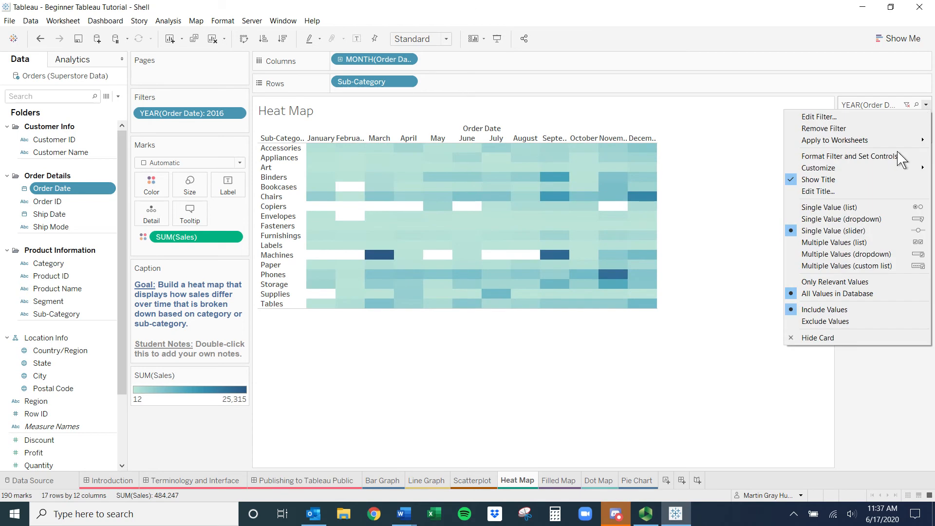
click(882, 255)
click(923, 121)
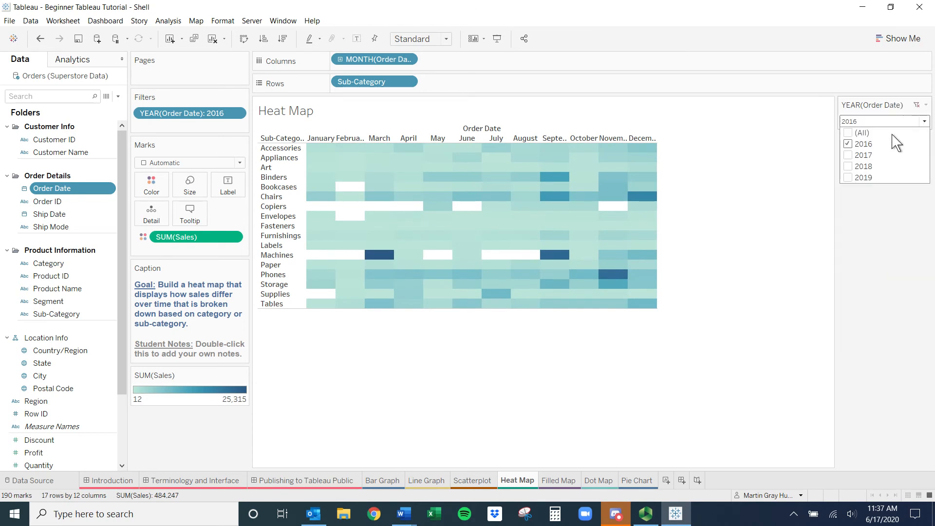
click(851, 132)
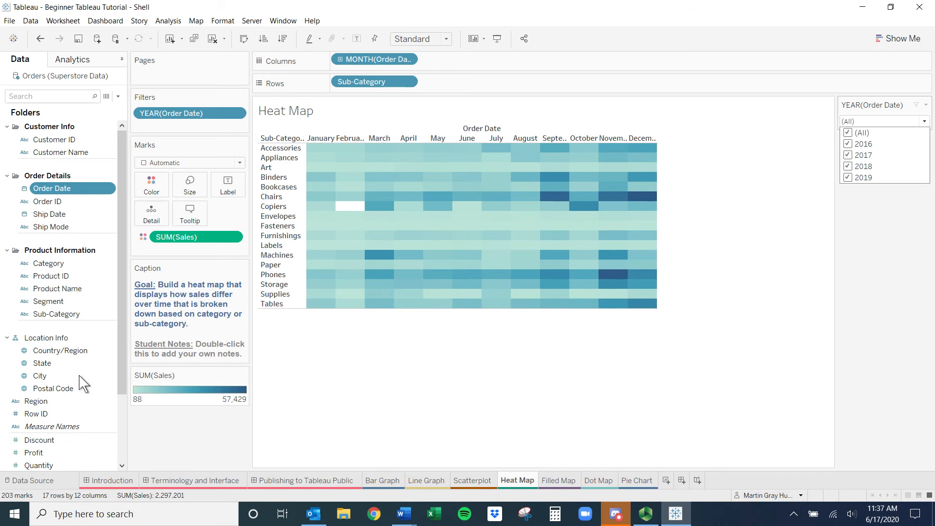
Try adding a second Sales field to the Marks card and undo the addition
drag(121, 372, 121, 444)
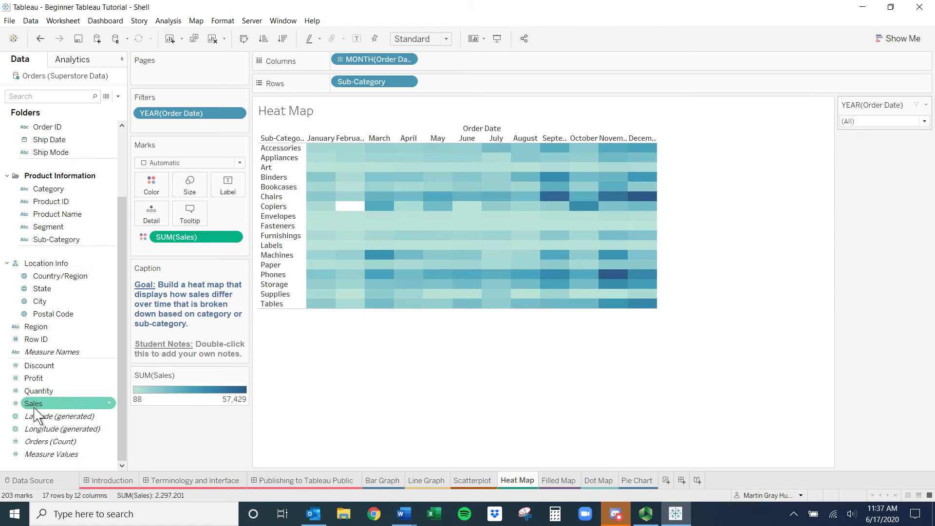
drag(34, 409, 198, 326)
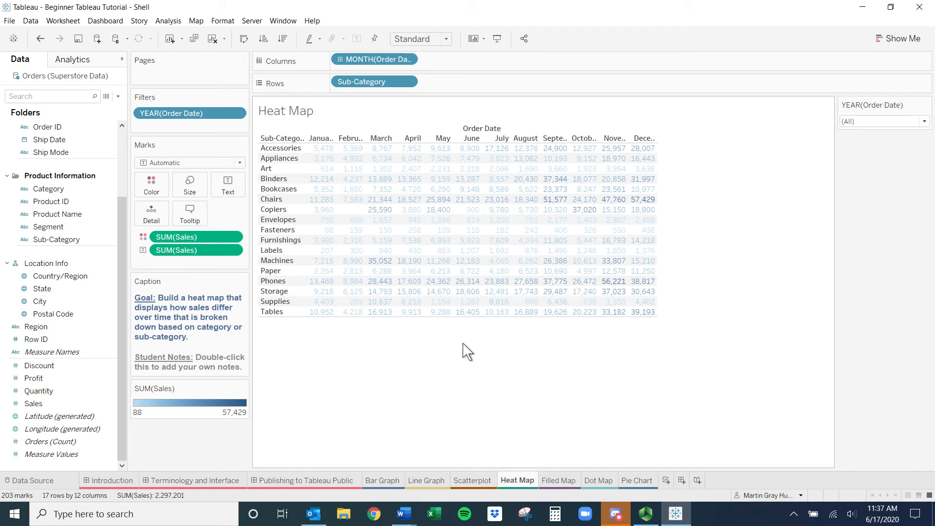
key(ctrl+z)
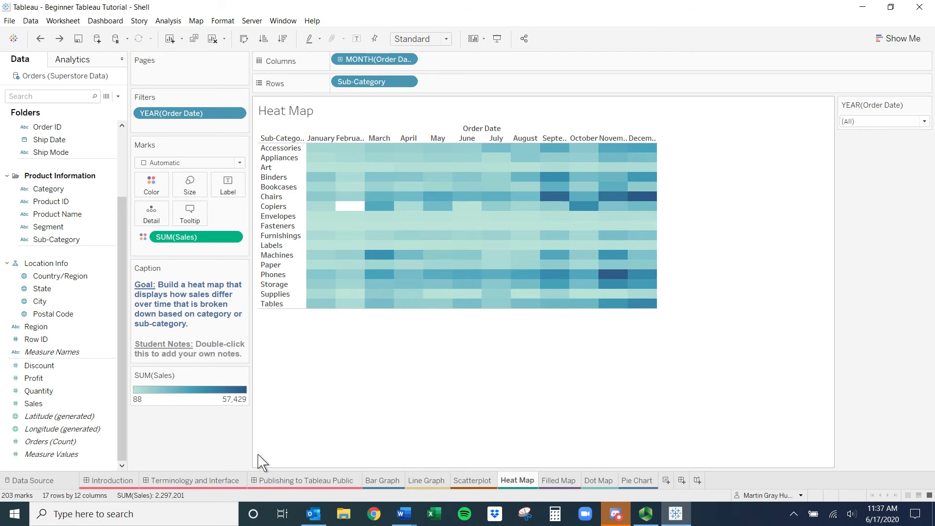
Try adding Sales to the marks as Detail and remove it again
click(72, 408)
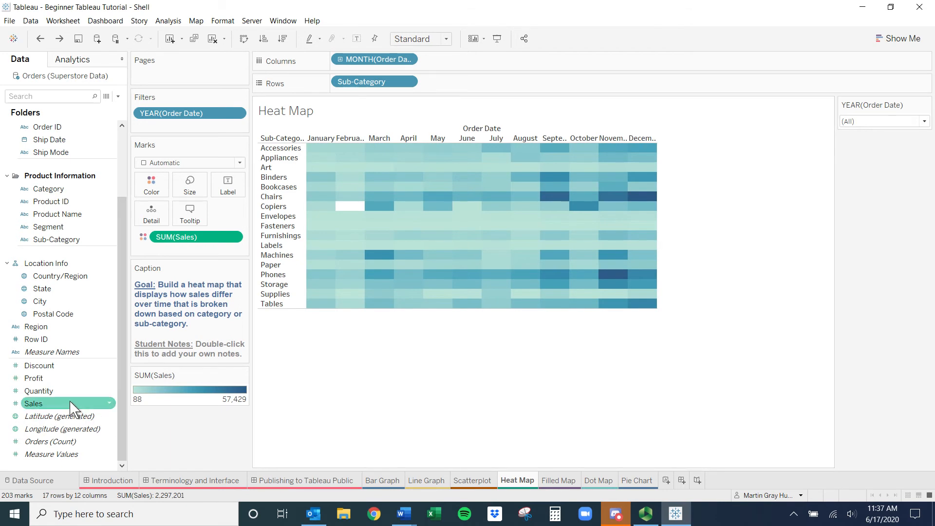
click(72, 406)
drag(73, 407, 165, 215)
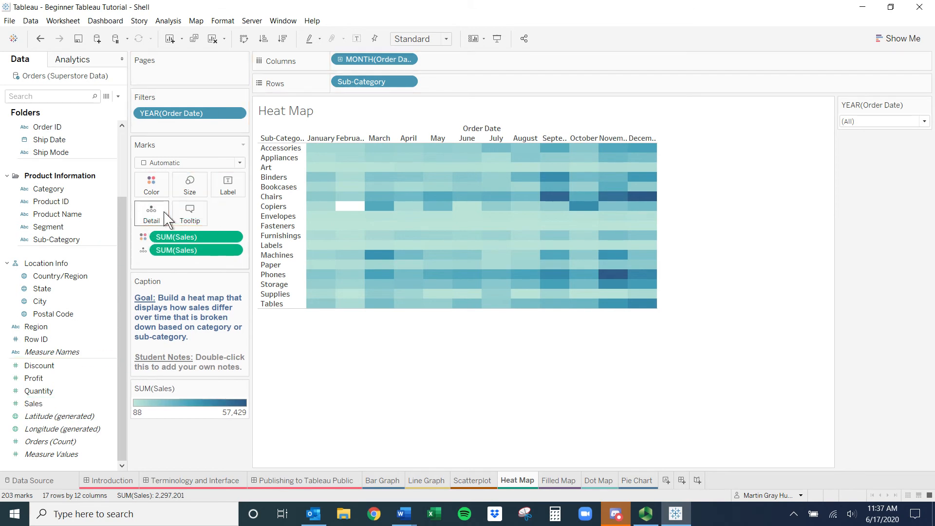
drag(176, 250, 351, 388)
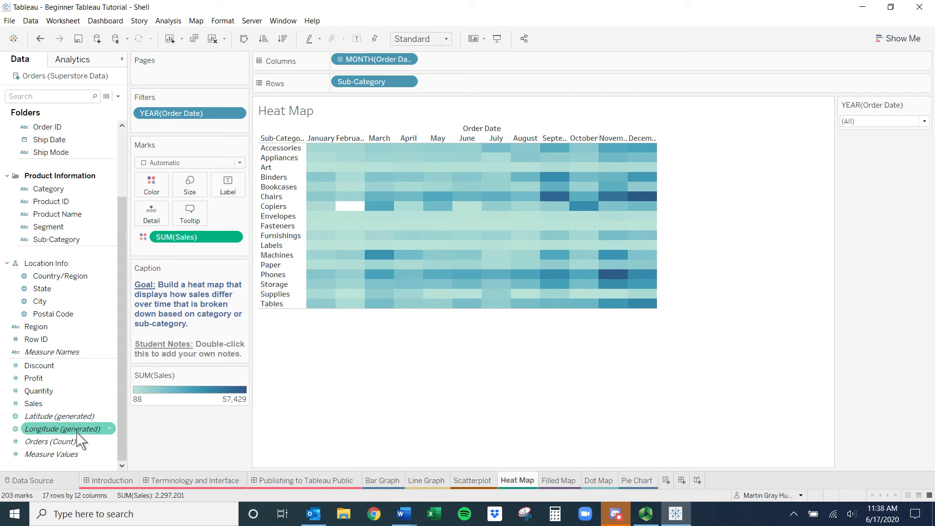
Label the heat map marks with their Sales values
drag(52, 409, 235, 184)
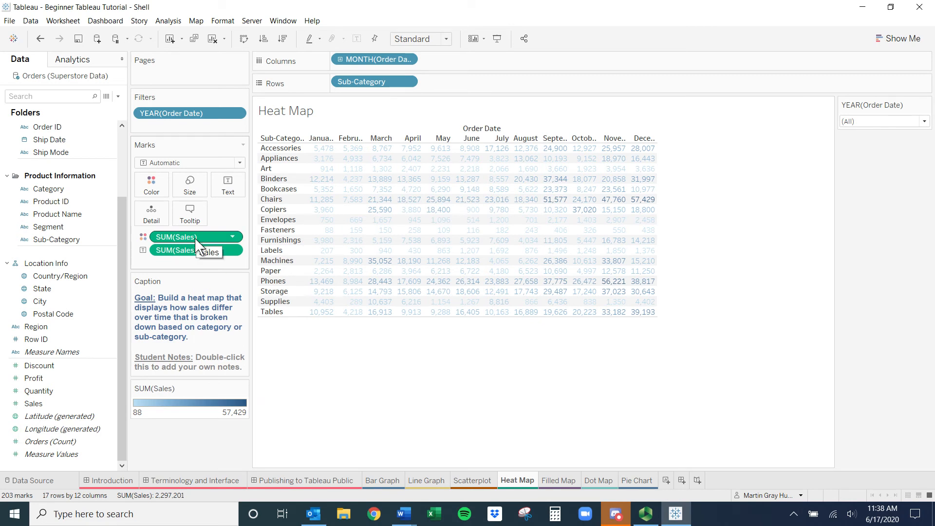
Try removing the Order Date year filter and undo the removal
drag(191, 114, 413, 383)
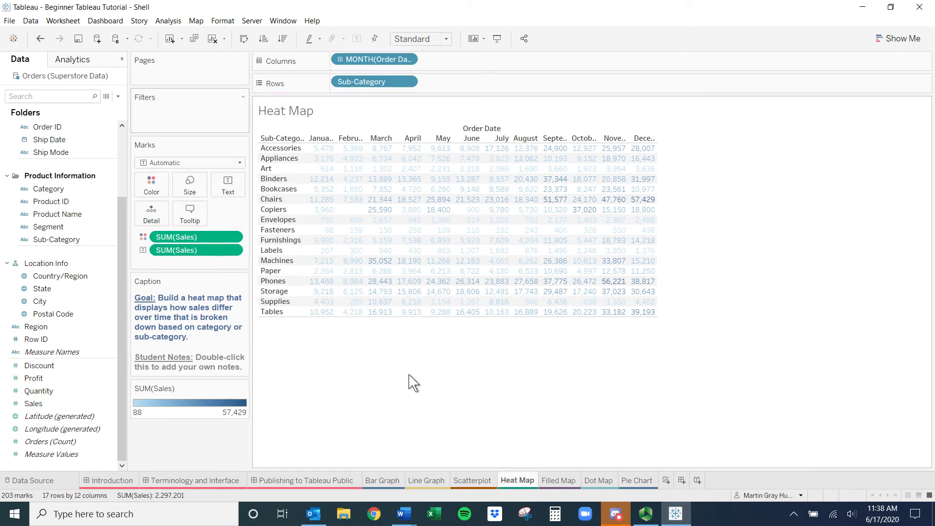
key(ctrl+z)
Put Sales on the labels of the heat map marks again
key(F10)
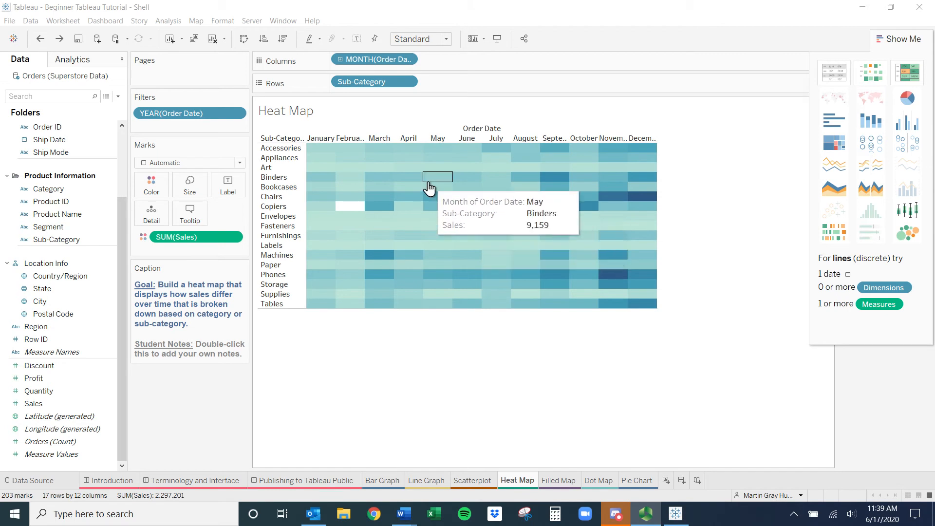
click(919, 41)
click(73, 405)
drag(77, 412, 229, 190)
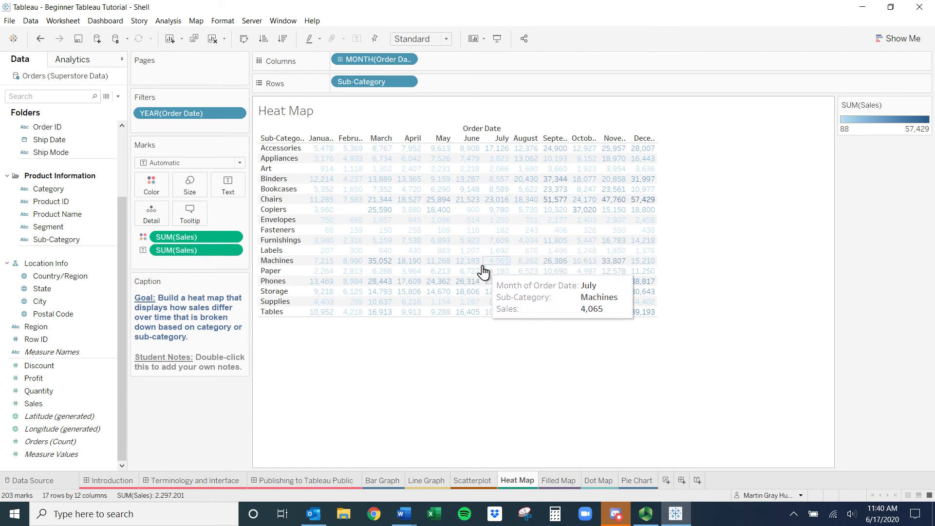
Try the suggested heat map chart type and switch the view to a highlight table
click(904, 41)
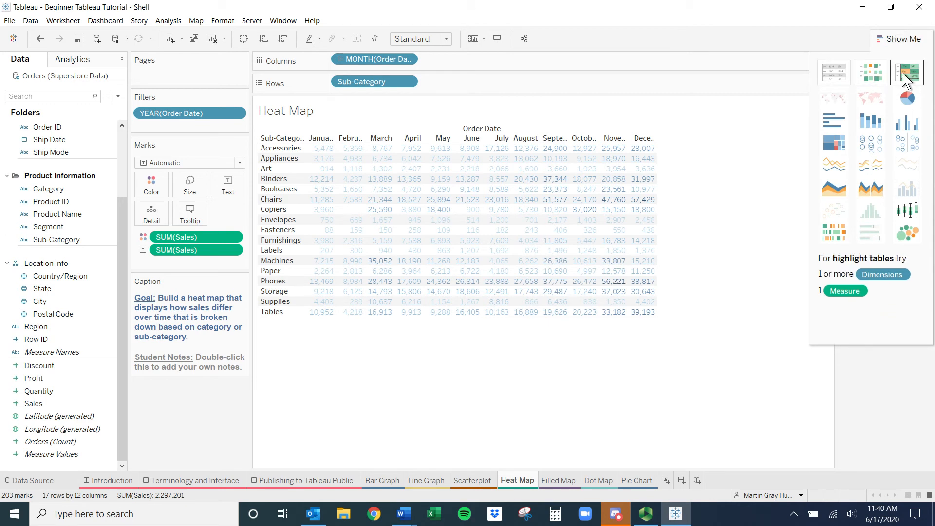
click(872, 74)
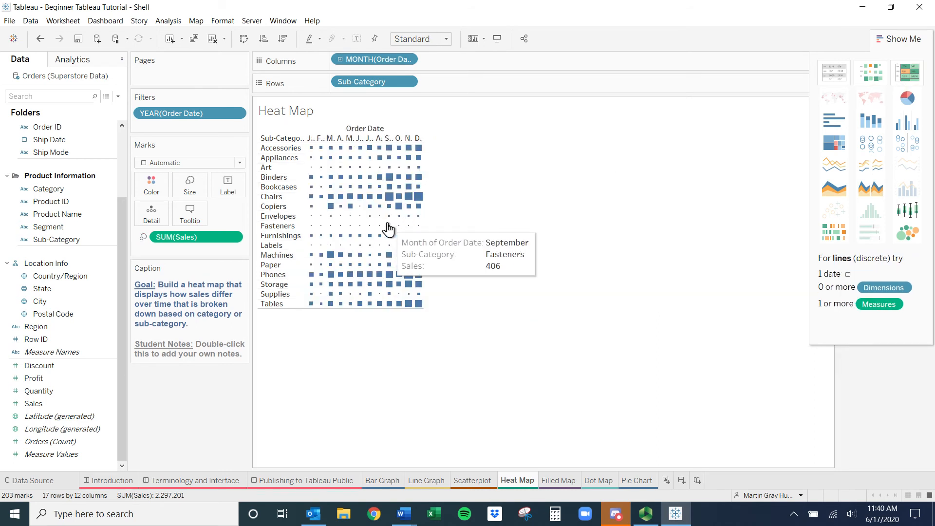
click(907, 73)
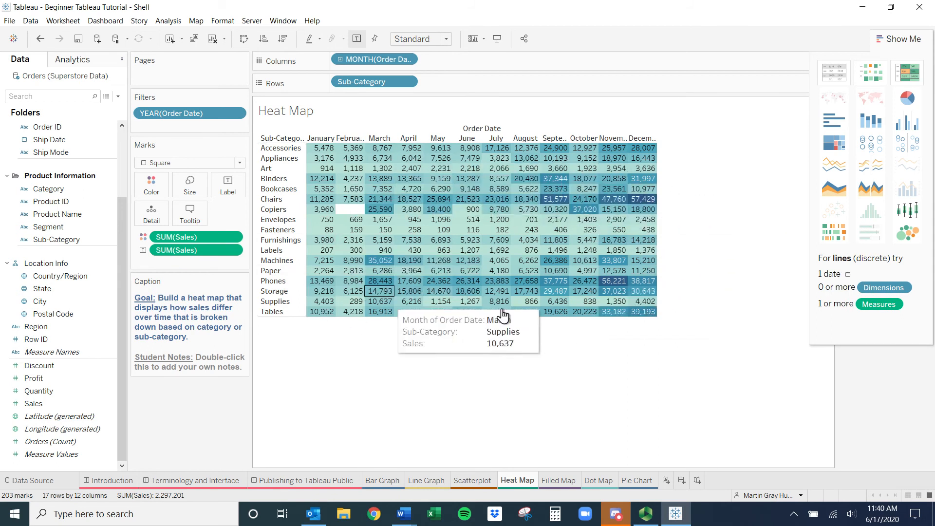
click(904, 42)
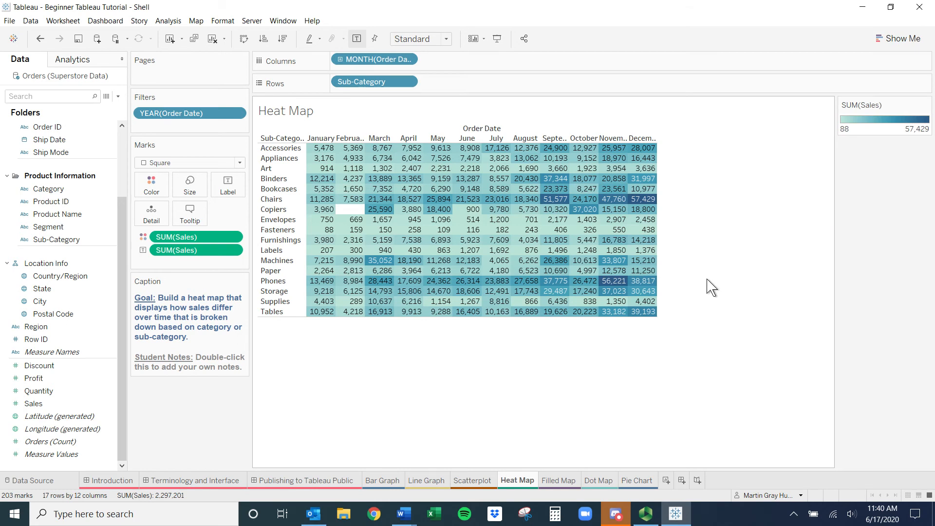
Try the Fit Width, Fit Height and Entire View sizes and return the view to Standard
click(446, 41)
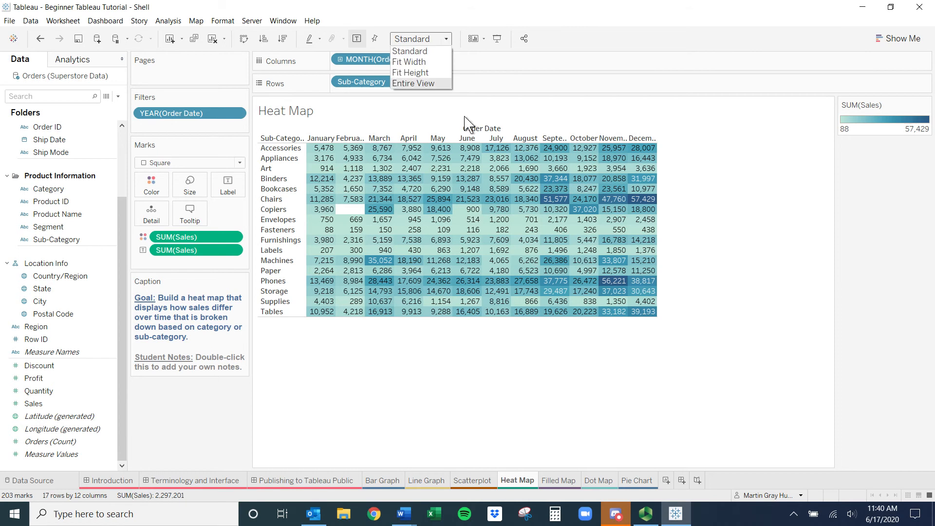
click(421, 63)
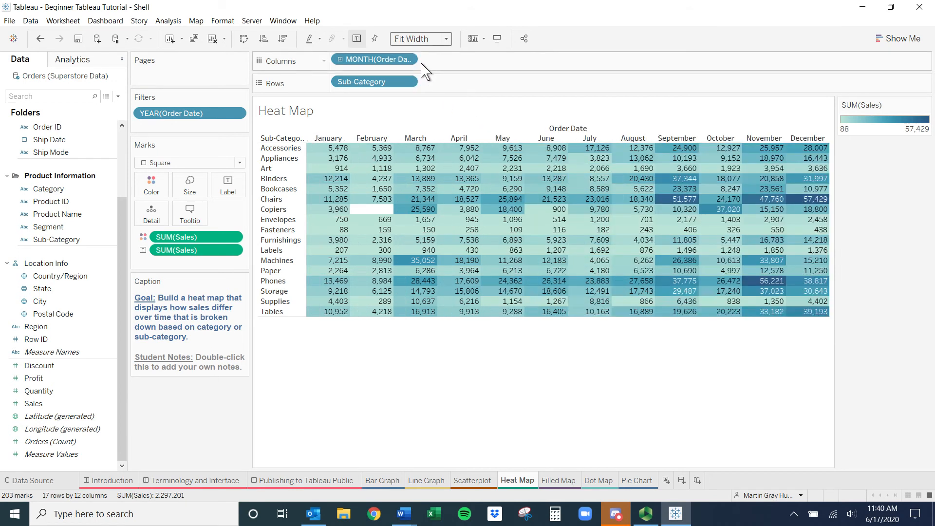
click(438, 40)
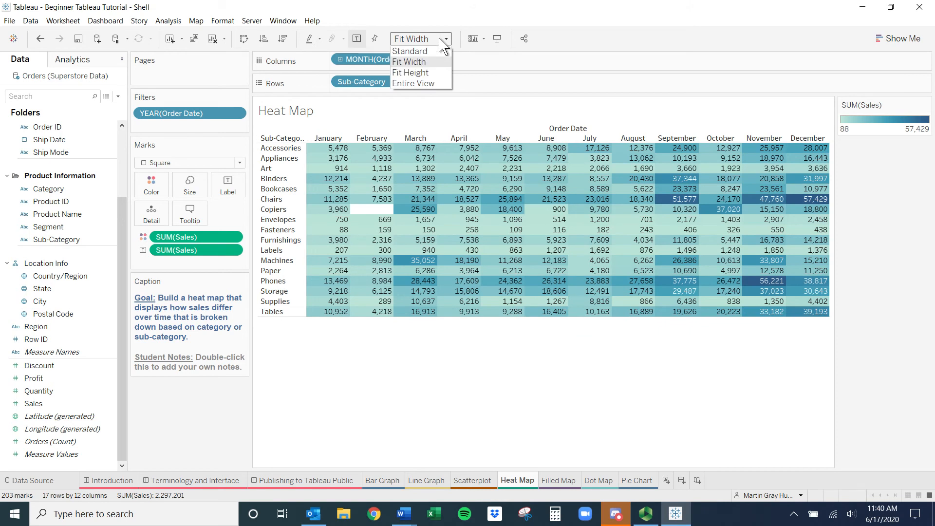
click(435, 72)
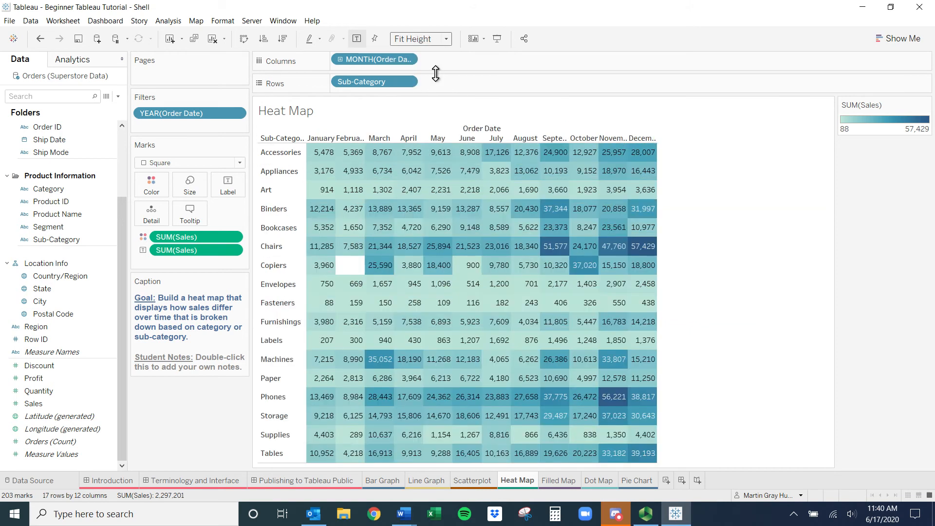
click(438, 40)
click(437, 85)
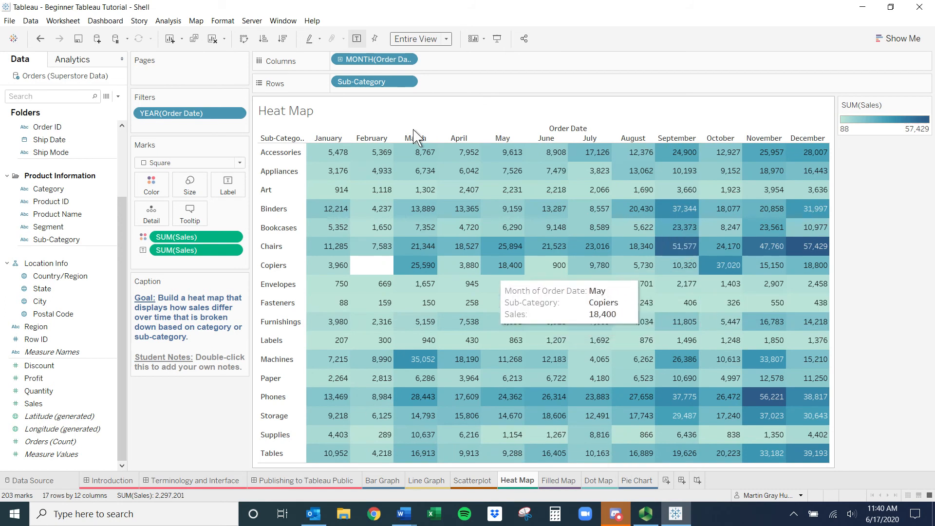
click(440, 40)
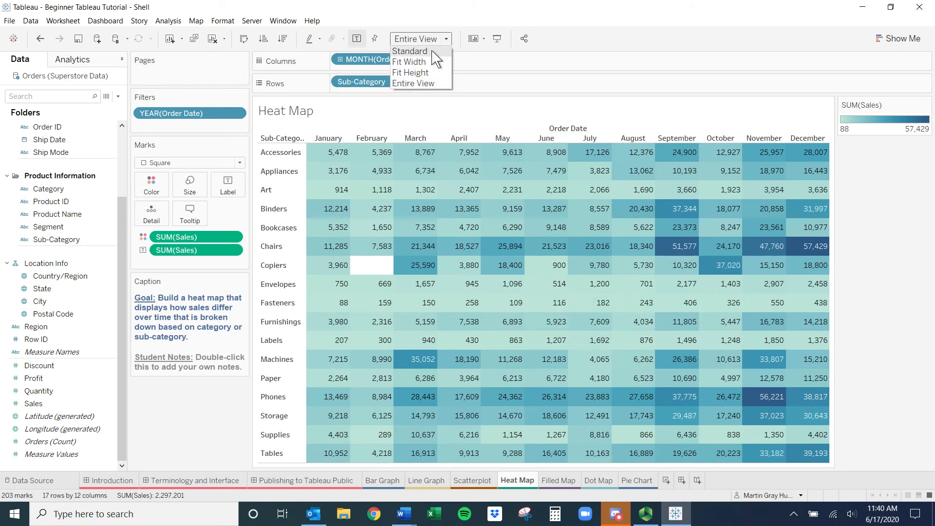
click(432, 52)
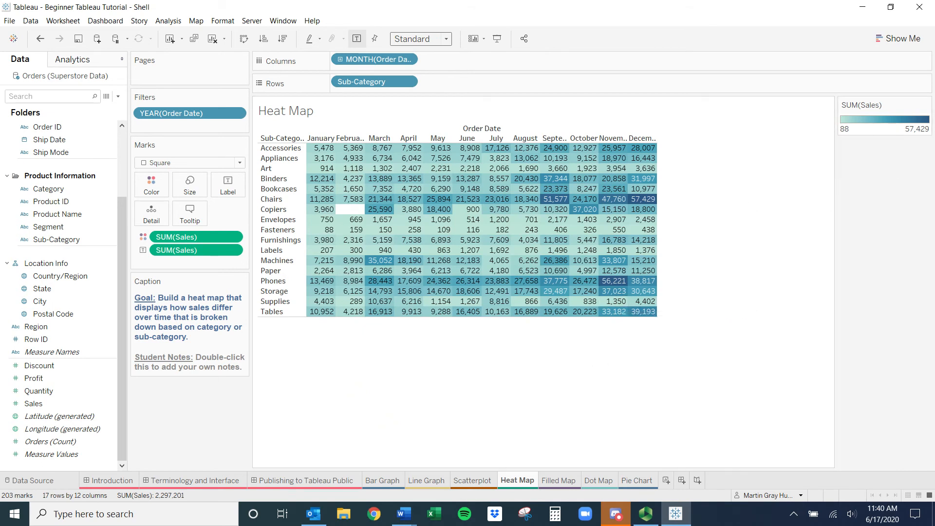
Move the Sales color legend under the caption and resize the heat map cells until every month name fits
drag(158, 402, 157, 403)
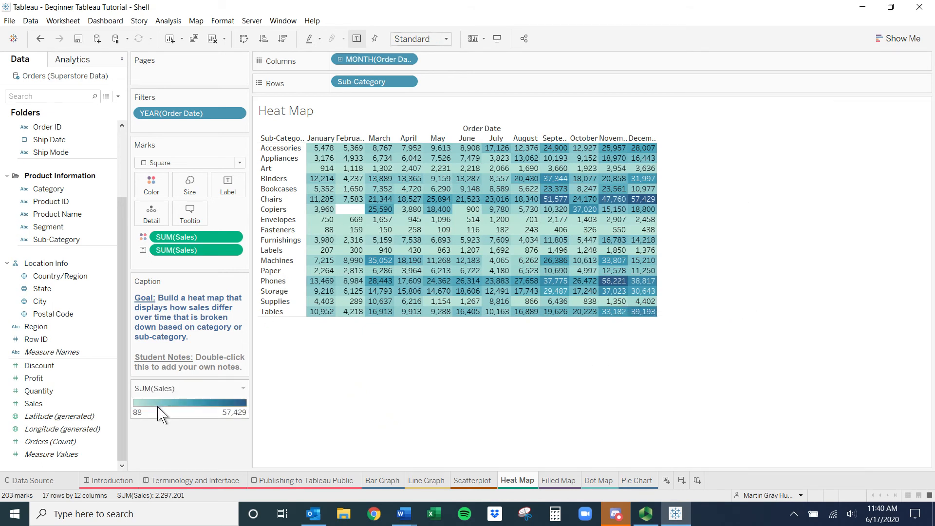
mouse_move(360, 316)
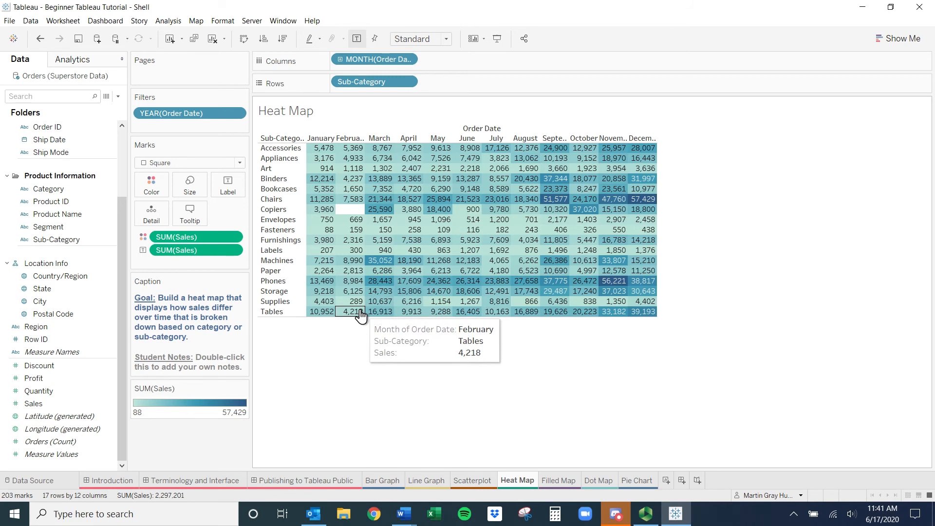
key(ctrl+shift+b)
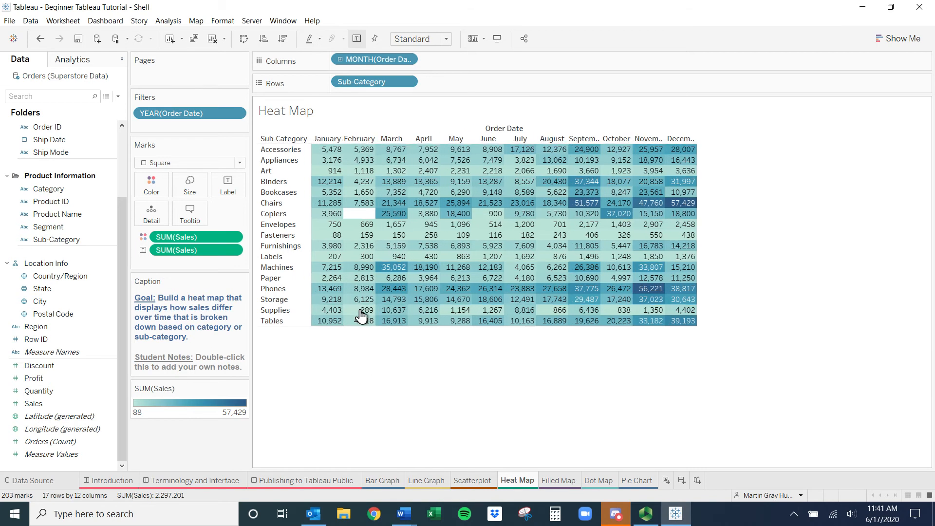
key(ctrl+shift+b)
key(ctrl+shift+b)
key(ctrl+shift+b)
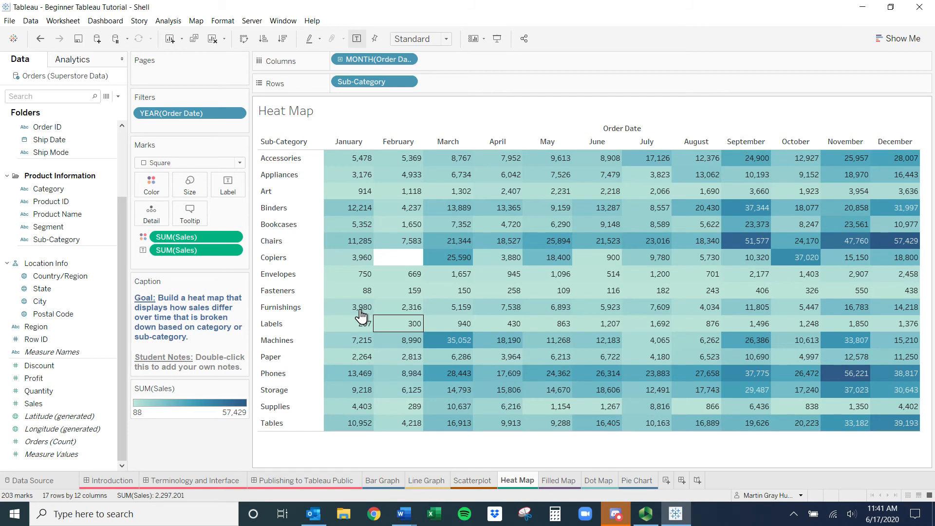
key(ctrl+b)
key(ctrl+b)
key(ctrl+b)
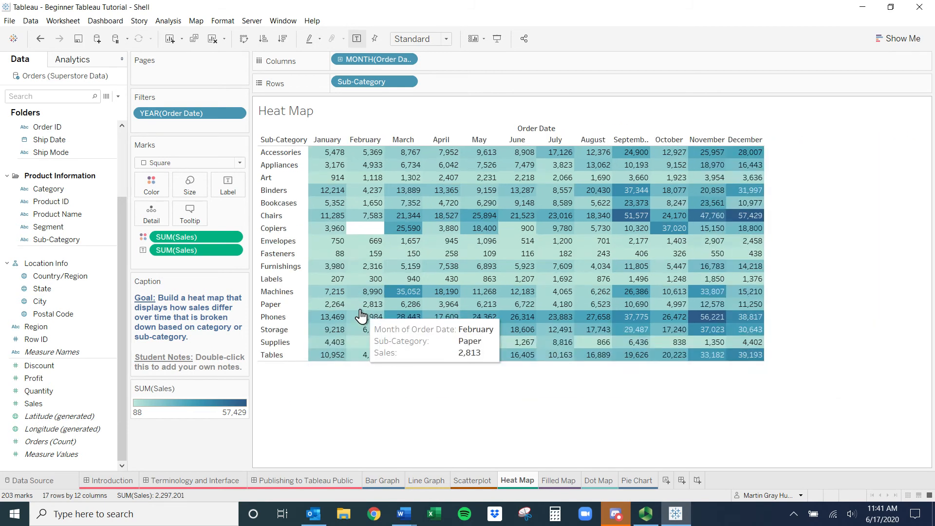
key(ctrl+b)
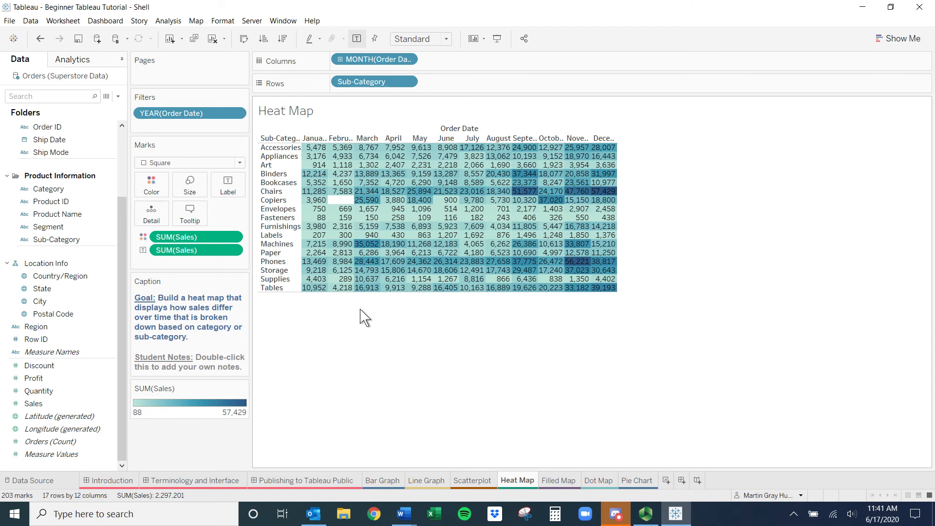
key(ctrl+b)
key(ctrl+b)
key(ctrl+b)
key(ctrl+b)
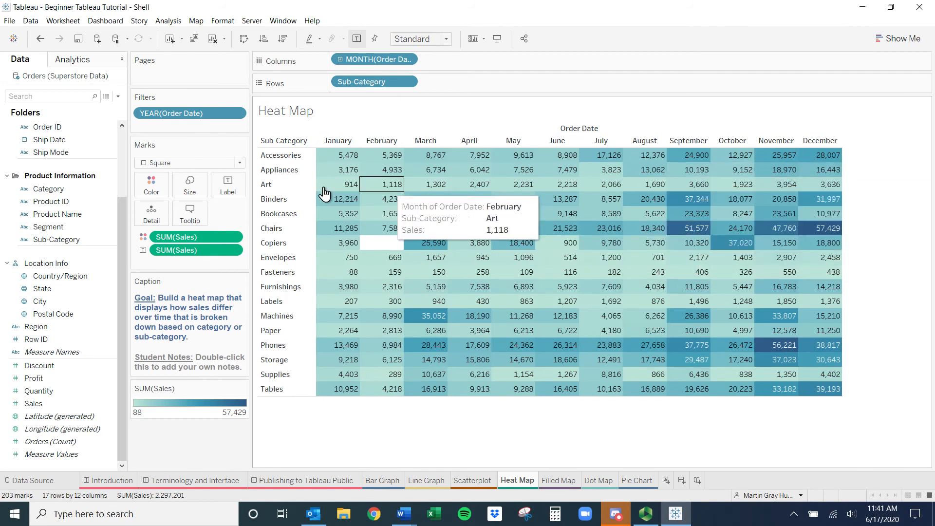
Set the text color of the Sales mark labels to white
click(233, 190)
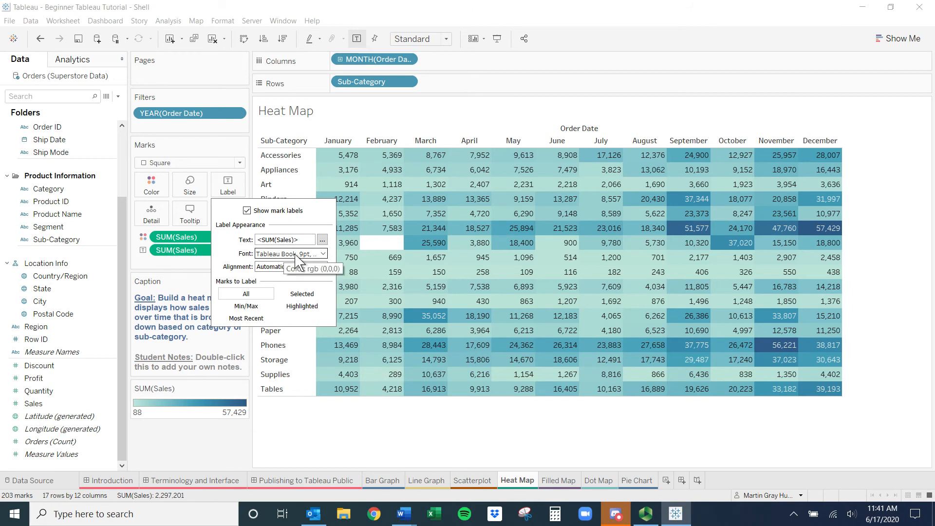
click(322, 240)
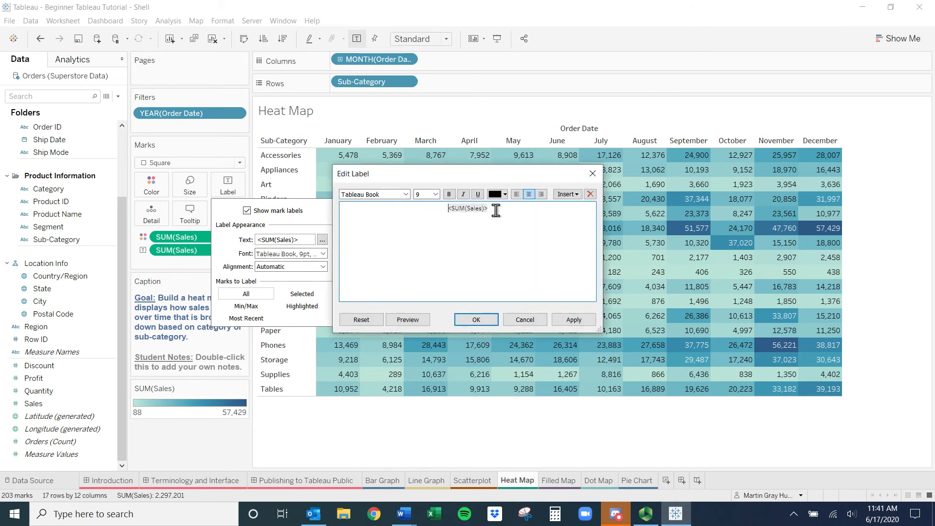
drag(491, 210, 435, 207)
click(505, 194)
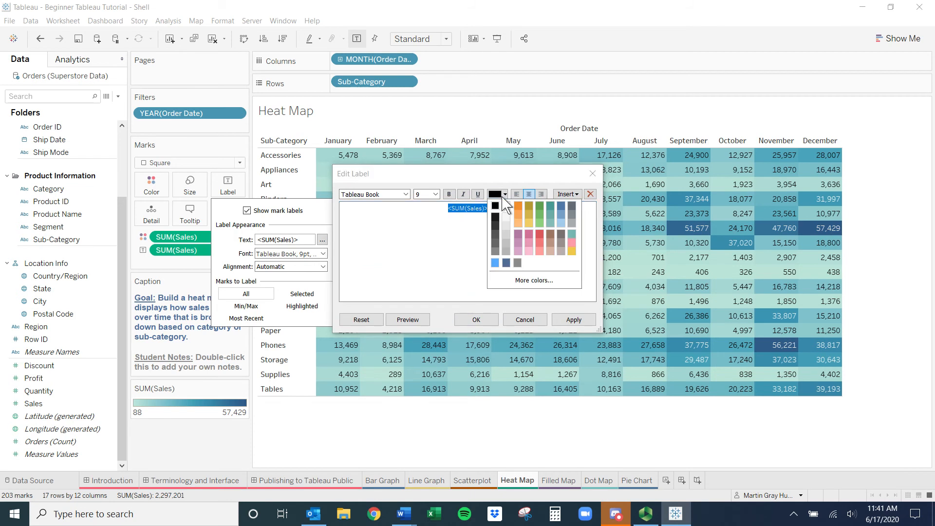
click(509, 206)
click(573, 319)
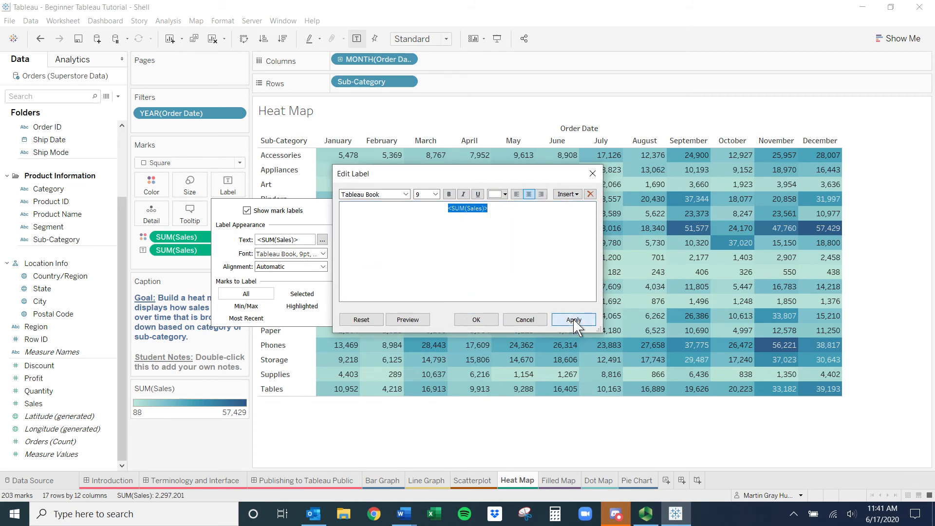
click(488, 322)
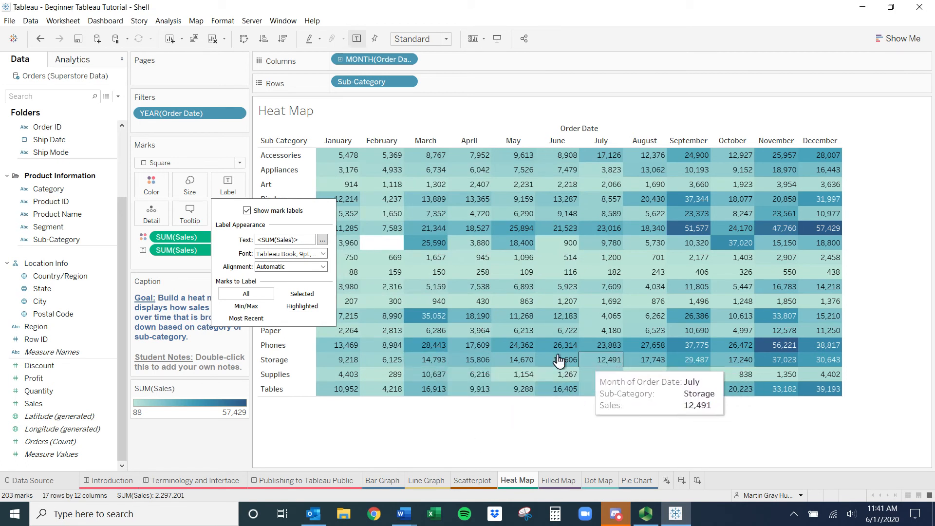
Center the Sales mark labels horizontally in their cells
click(301, 267)
click(302, 267)
click(302, 267)
click(285, 308)
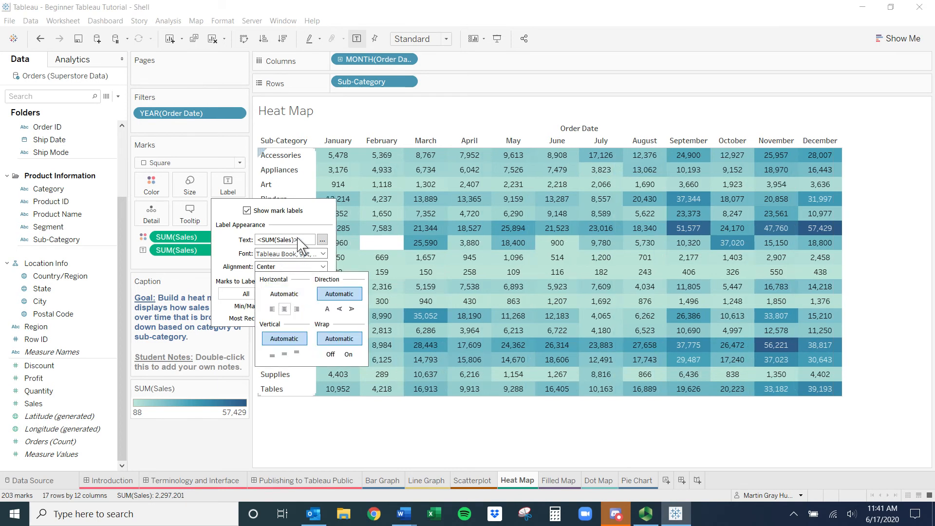
Reapply the white text color to the Sales mark labels and close the label settings
click(322, 239)
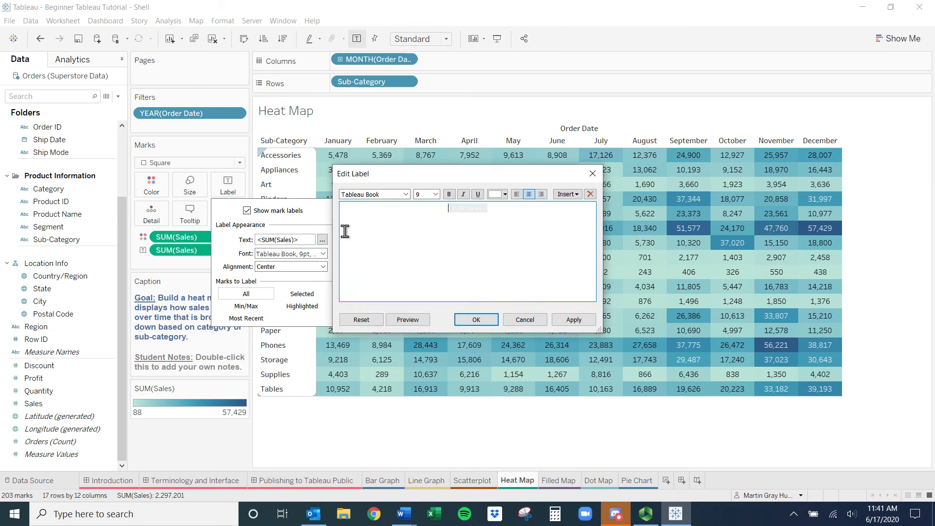
drag(494, 211, 427, 205)
click(568, 320)
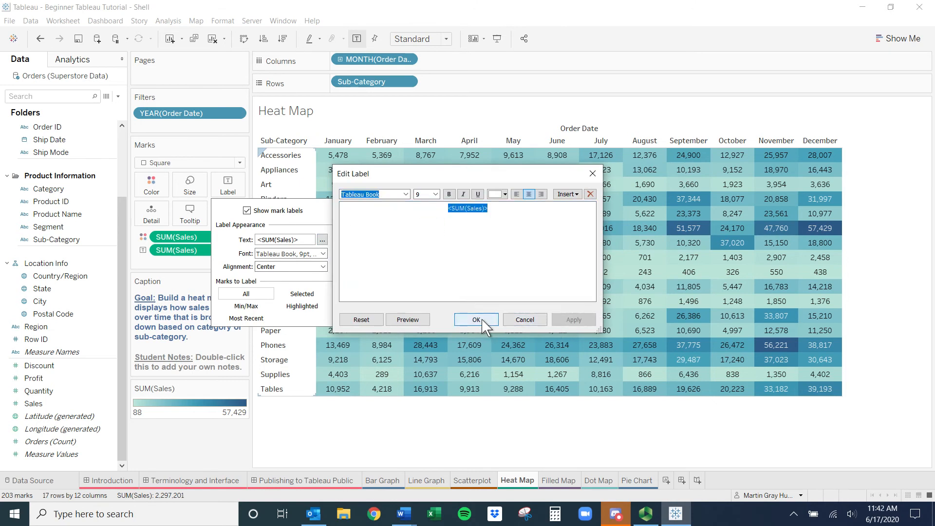
click(505, 194)
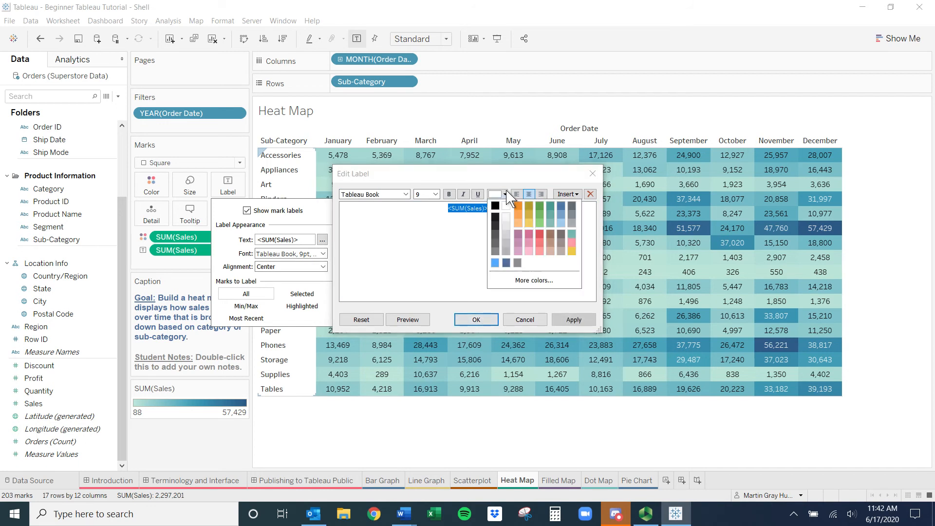
click(505, 207)
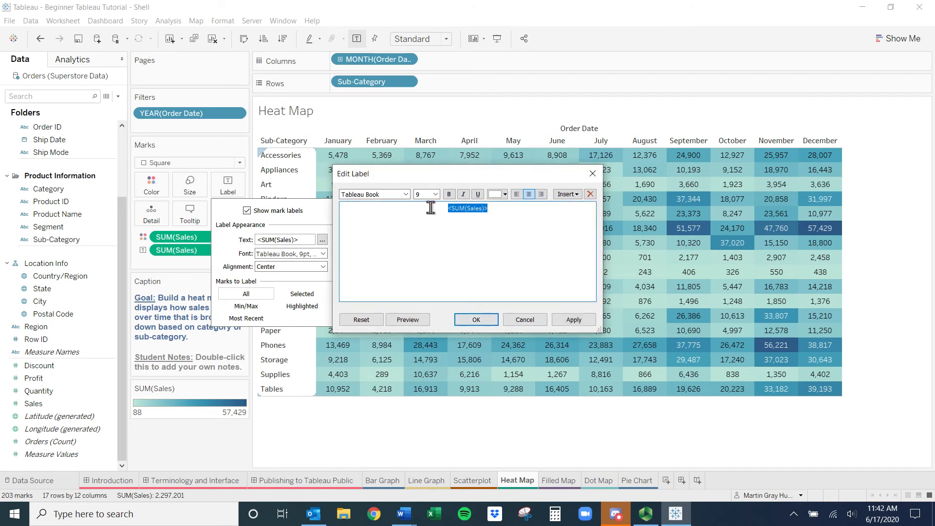
click(571, 320)
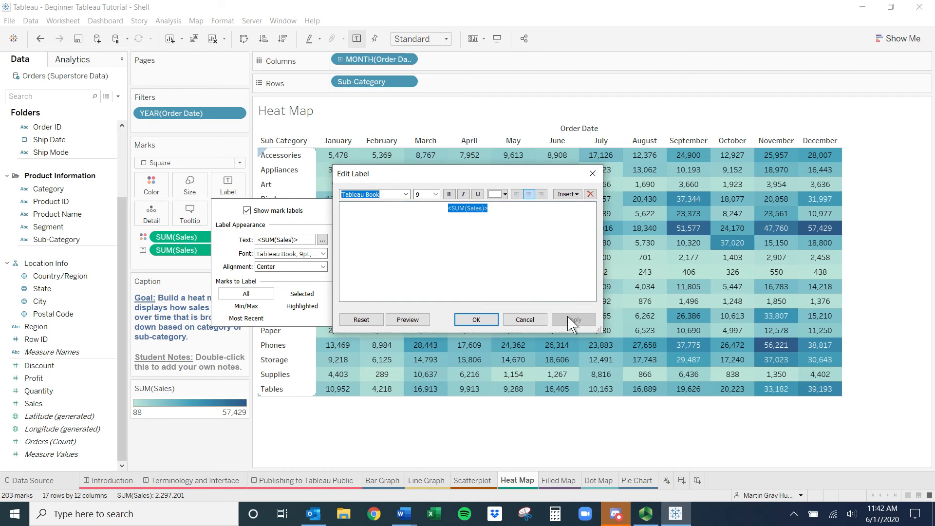
click(477, 319)
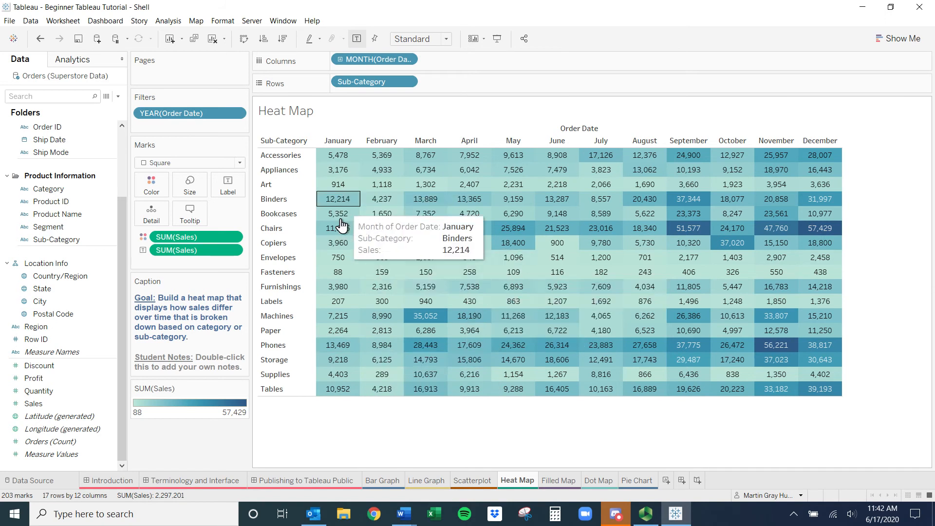
Format the Sales label values in the pane as Currency (Custom) with 0 decimal places
click(233, 250)
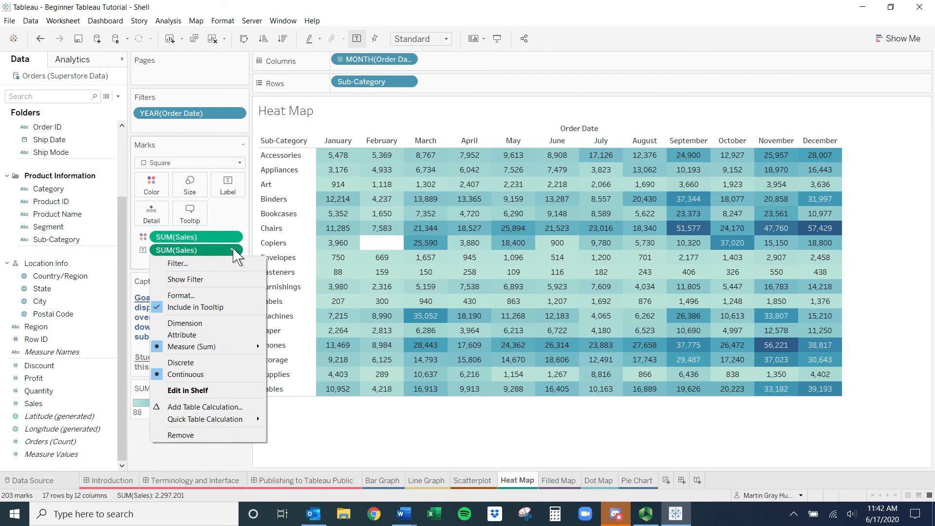
click(238, 296)
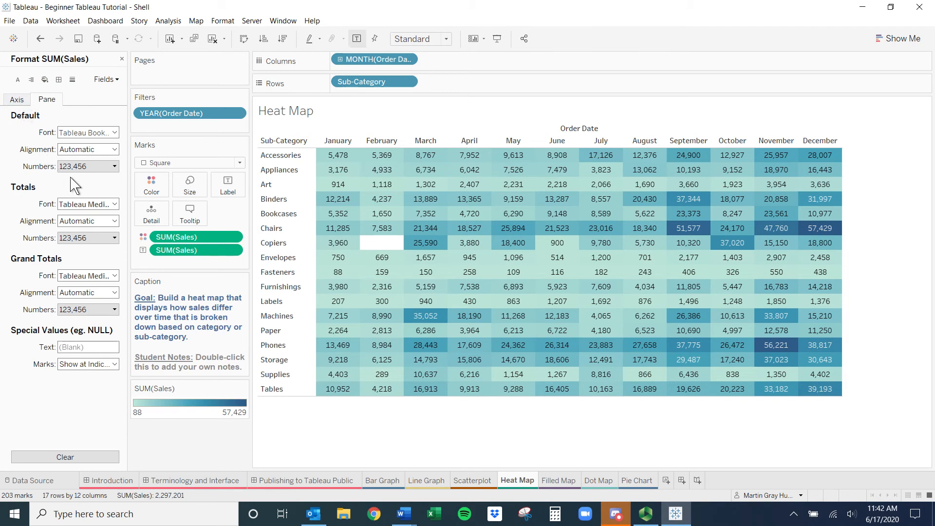
click(86, 166)
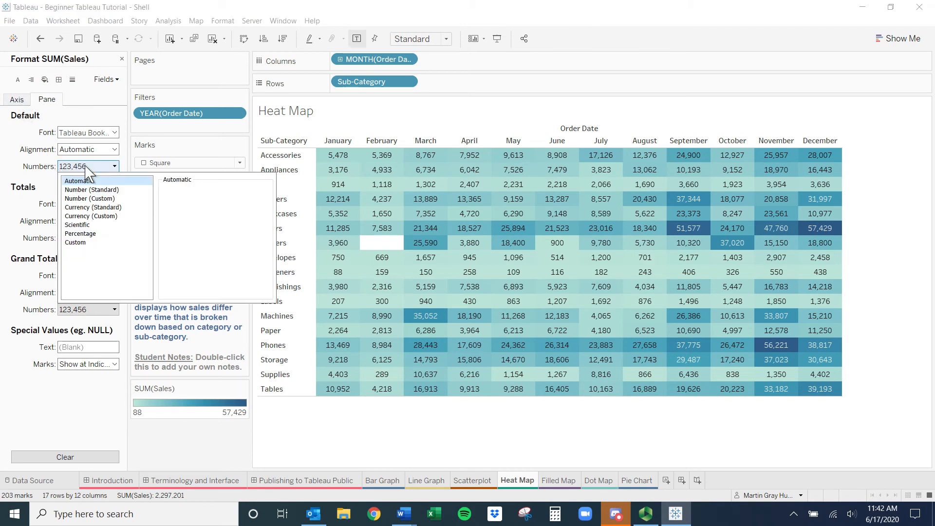
click(101, 217)
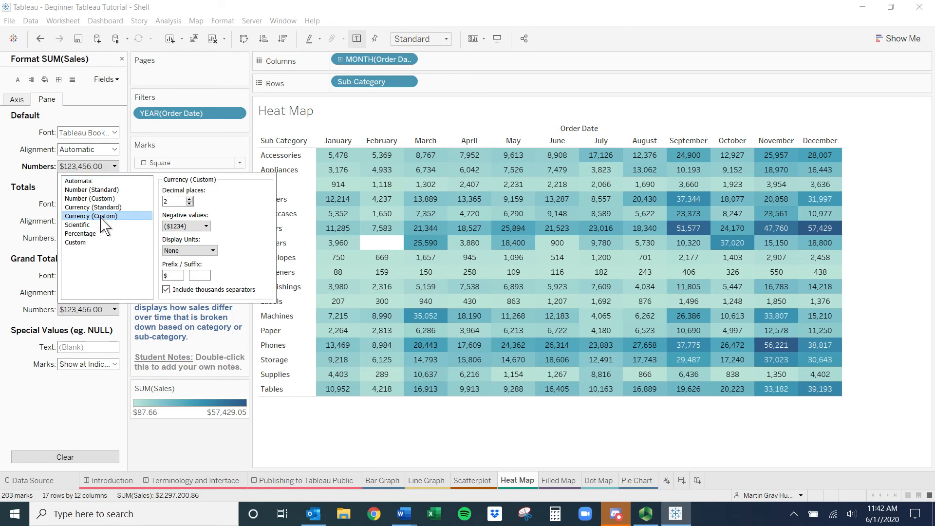
click(189, 204)
click(189, 204)
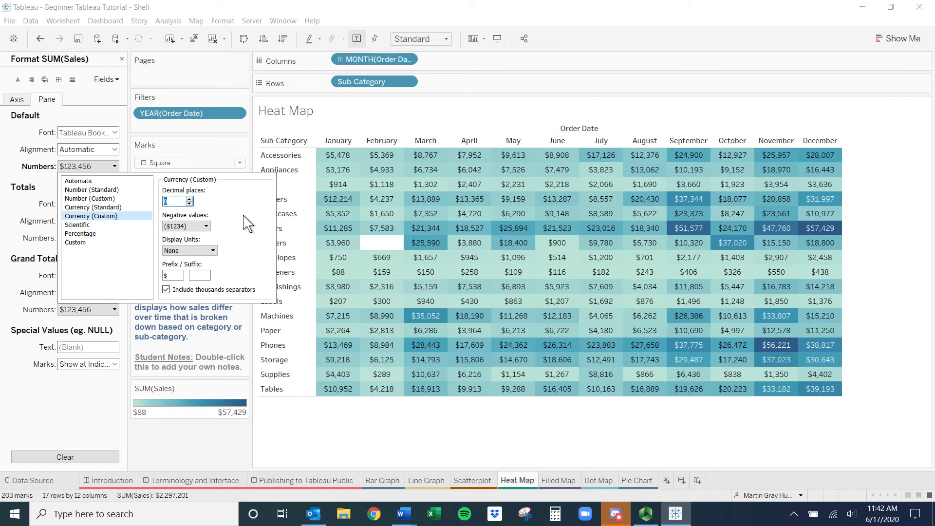
click(103, 119)
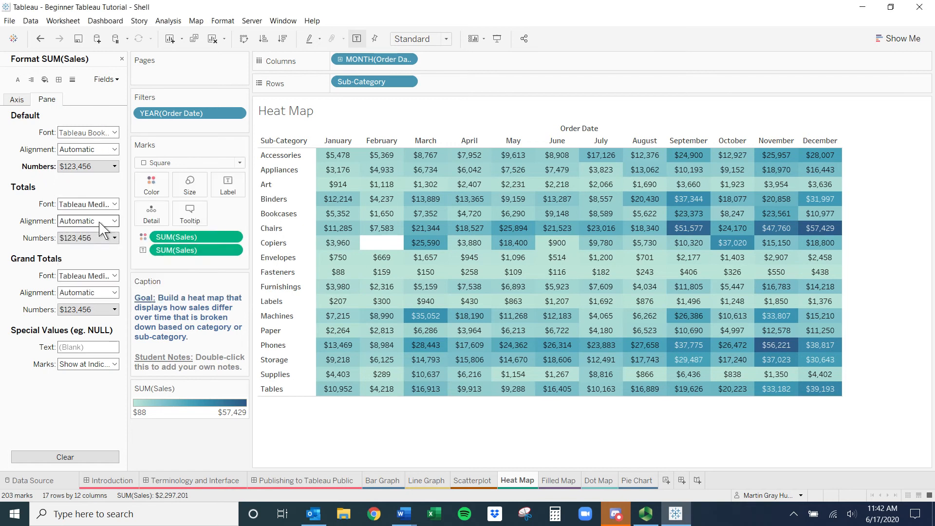
Try white as the worksheet's default font color and set it to black instead
click(18, 80)
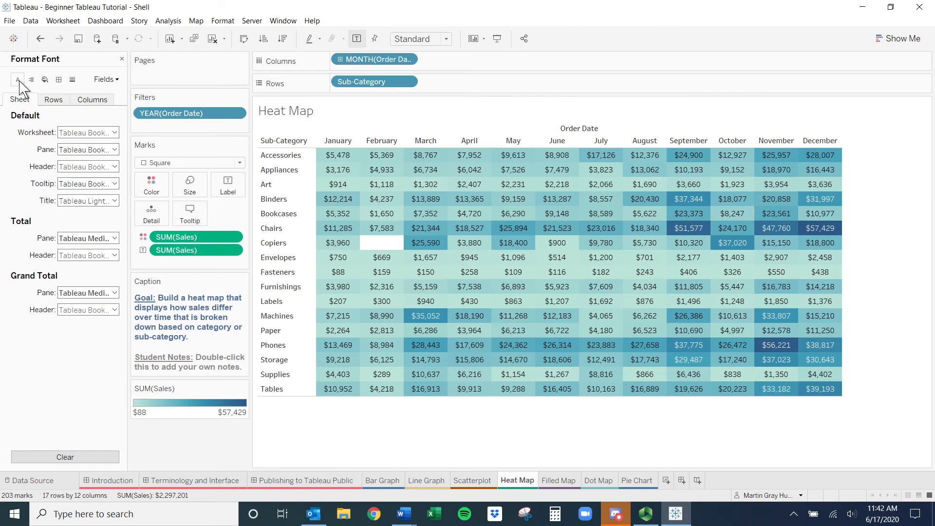
click(109, 140)
click(77, 178)
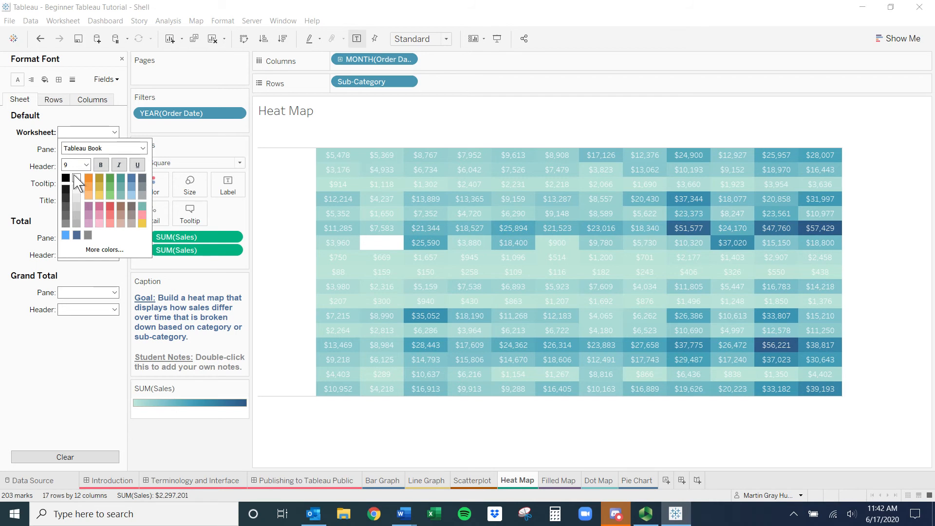
click(66, 178)
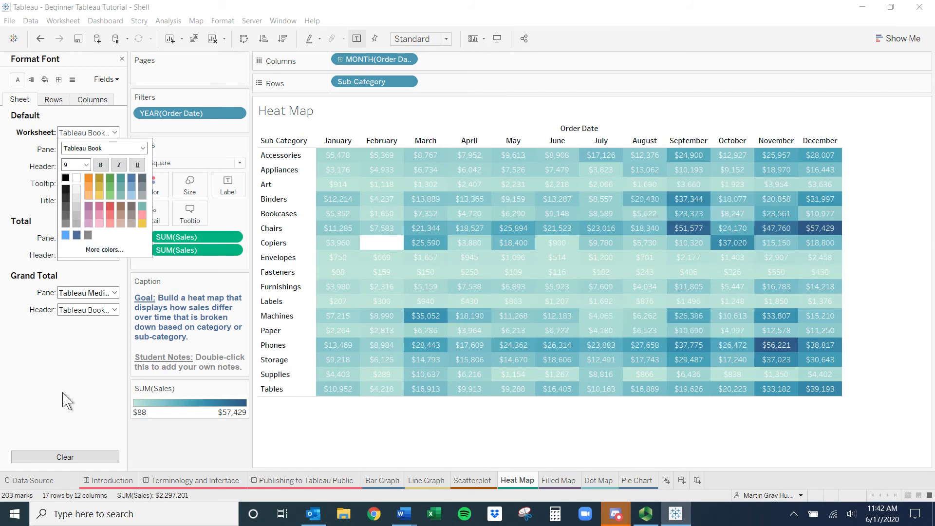
click(73, 358)
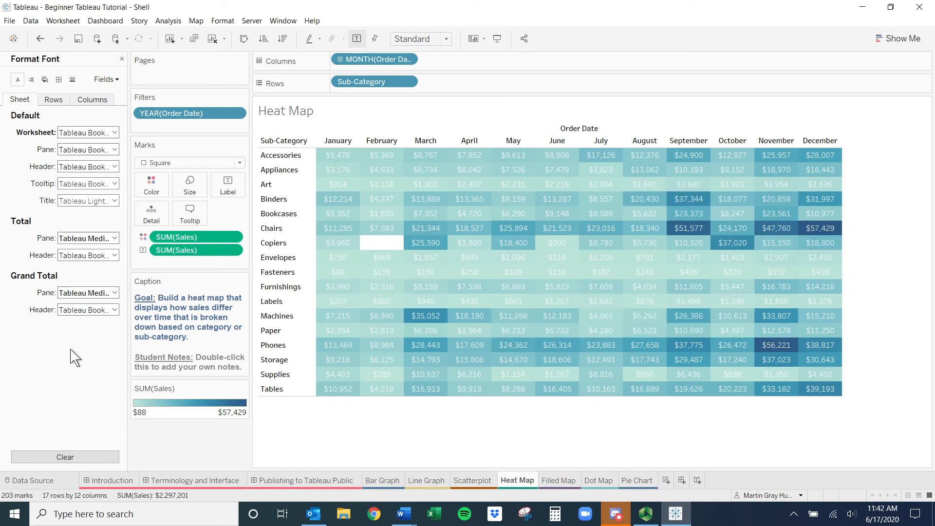
Set the font color of the sheet's Total pane to black
click(53, 101)
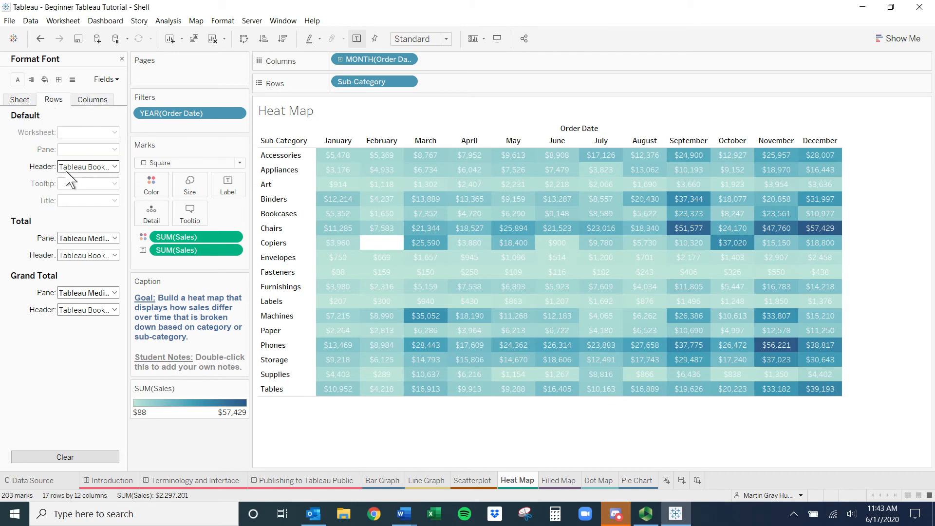
click(21, 99)
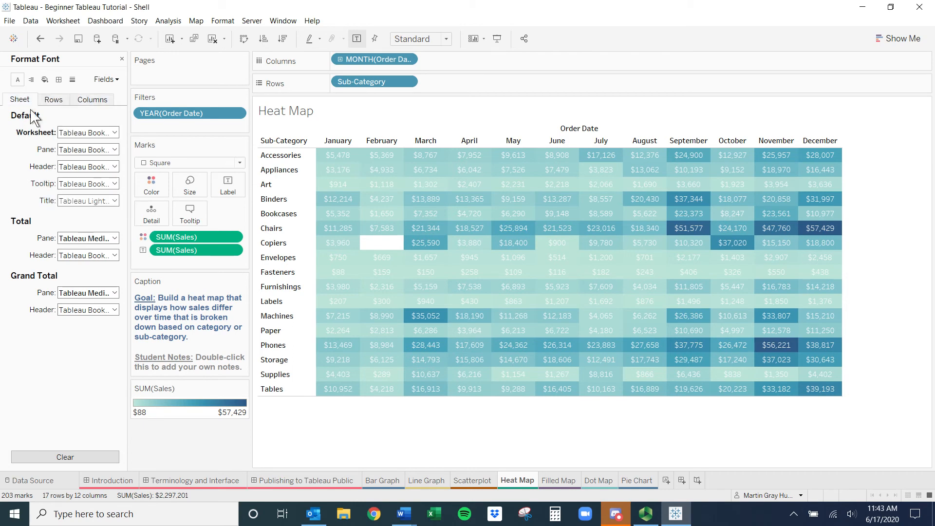
click(90, 239)
click(77, 285)
click(65, 294)
click(66, 283)
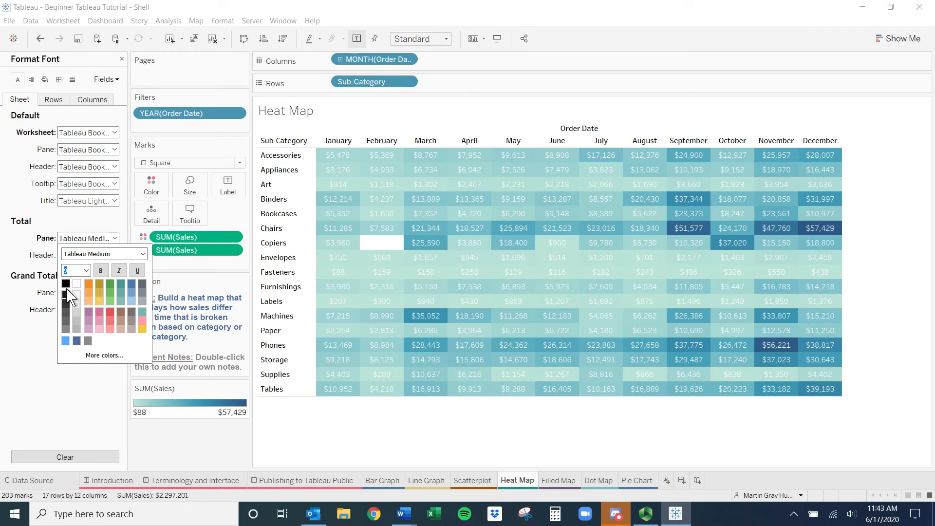
click(25, 352)
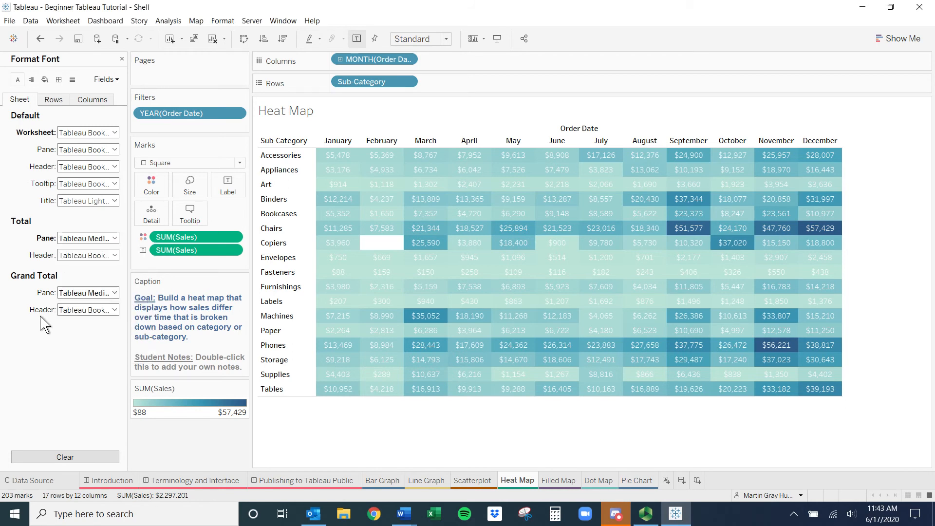
Change the Total pane font color for rows to white and return to the sheet-level font settings
click(73, 294)
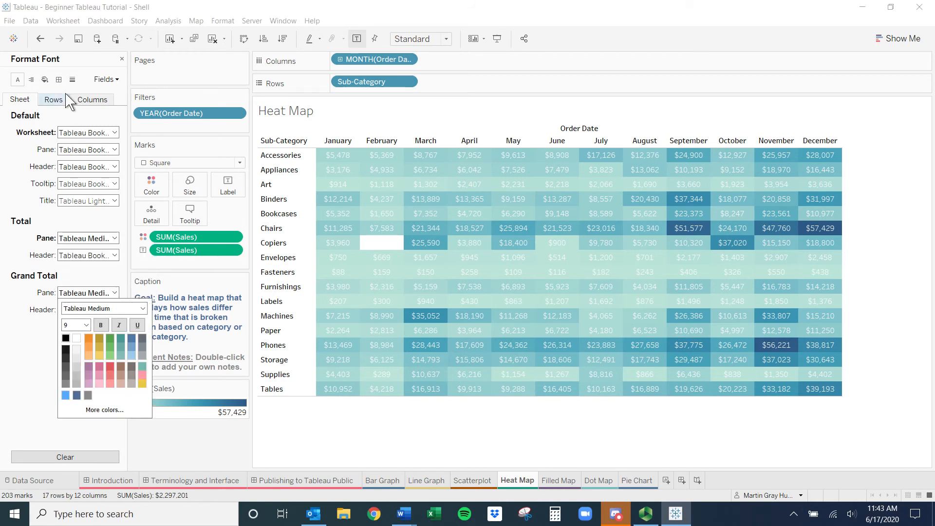
click(53, 99)
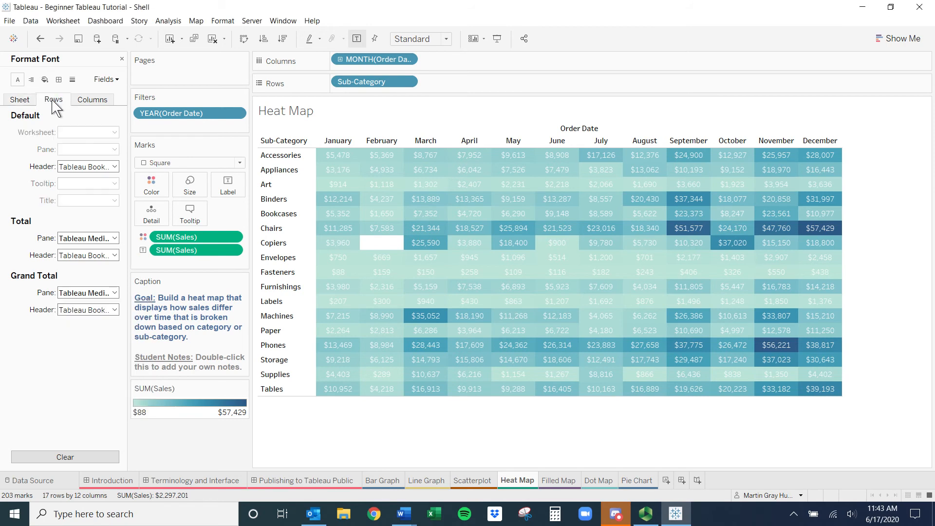
click(87, 238)
click(66, 284)
click(91, 256)
click(87, 238)
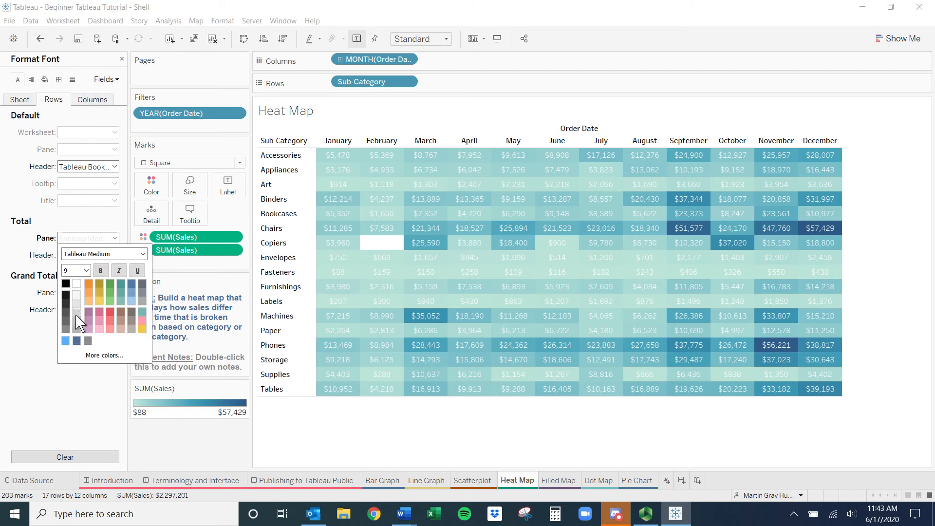
click(92, 100)
click(29, 101)
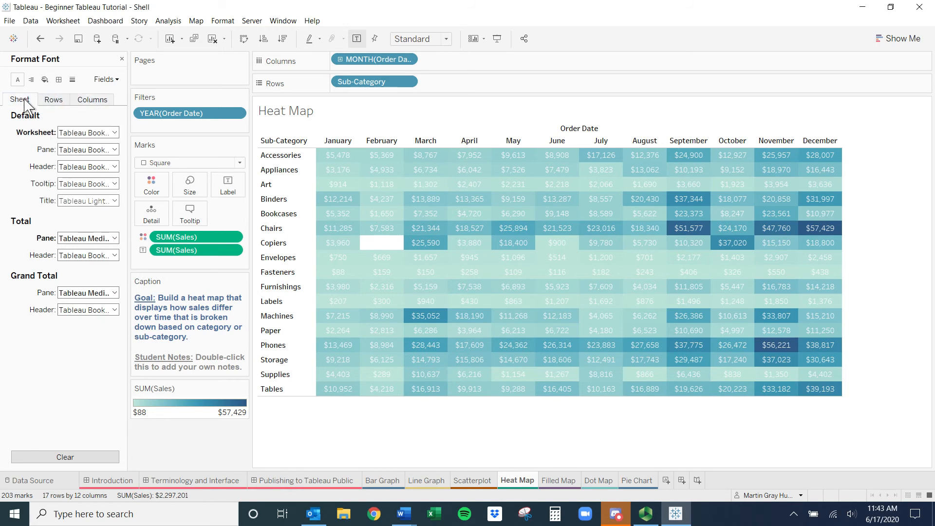
Set the sheet's default Pane and Header font colors to black
click(85, 150)
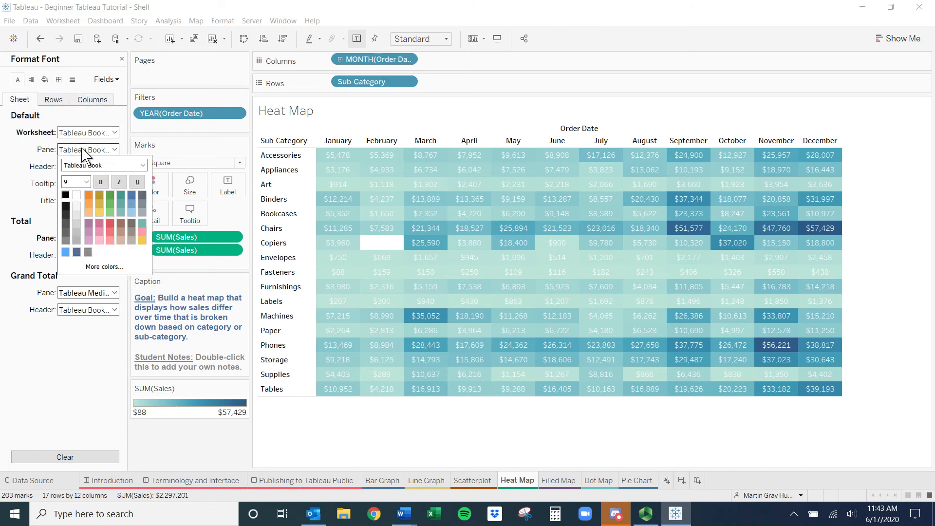
click(68, 196)
click(42, 202)
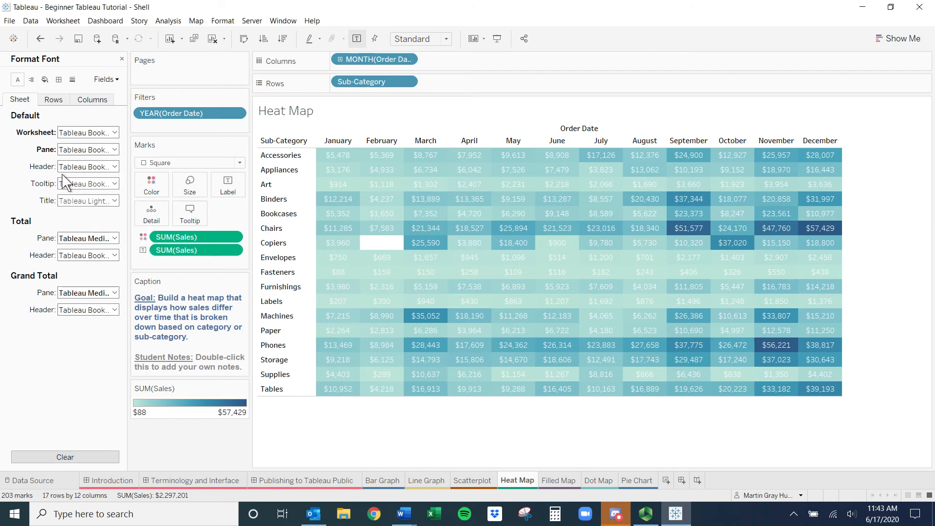
click(85, 166)
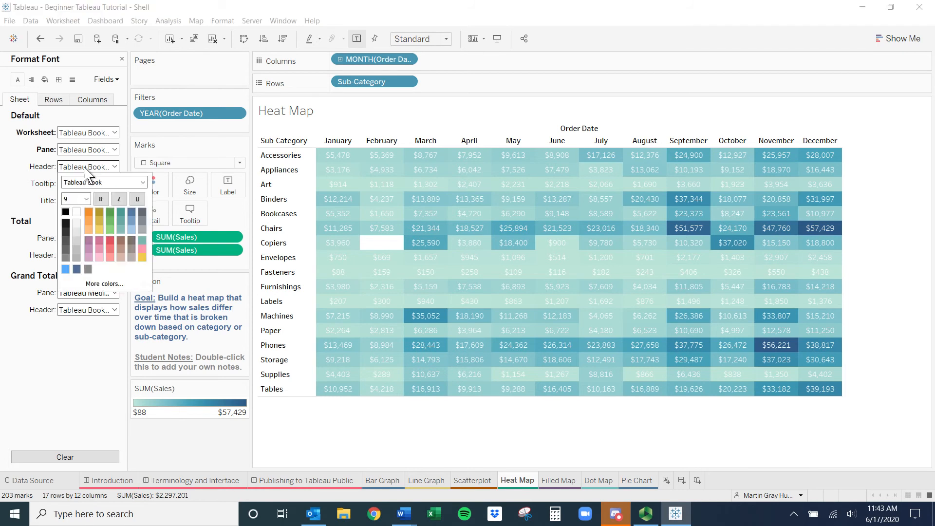
click(108, 221)
click(66, 212)
click(42, 204)
Try another font color for the worksheet default and return it to black
click(85, 150)
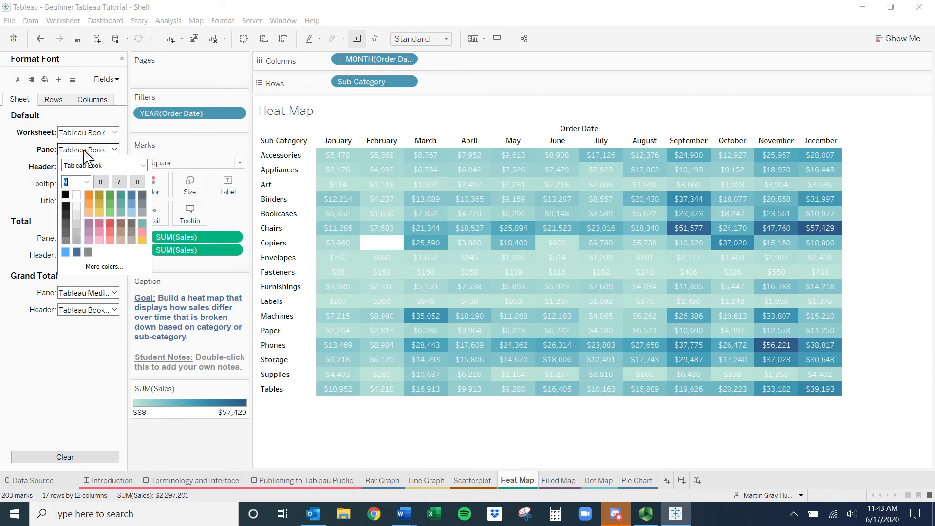
click(89, 132)
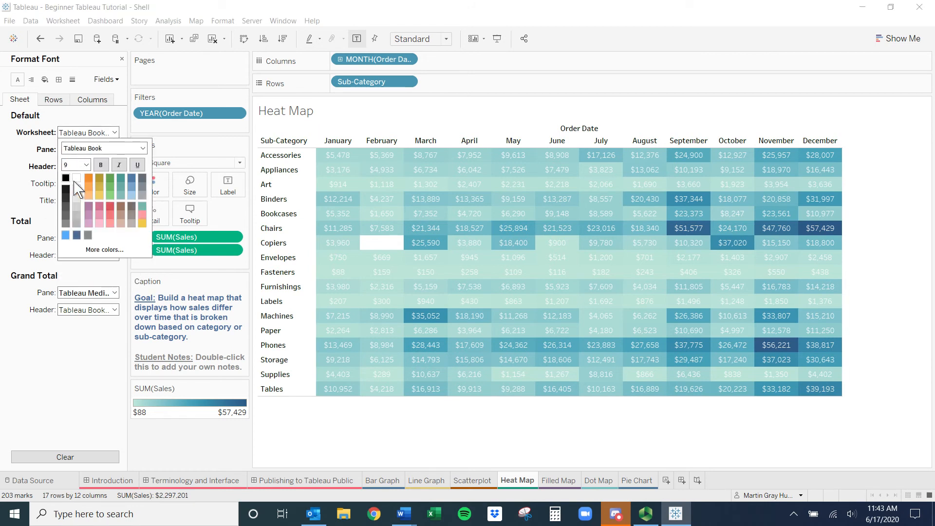
click(88, 185)
click(65, 178)
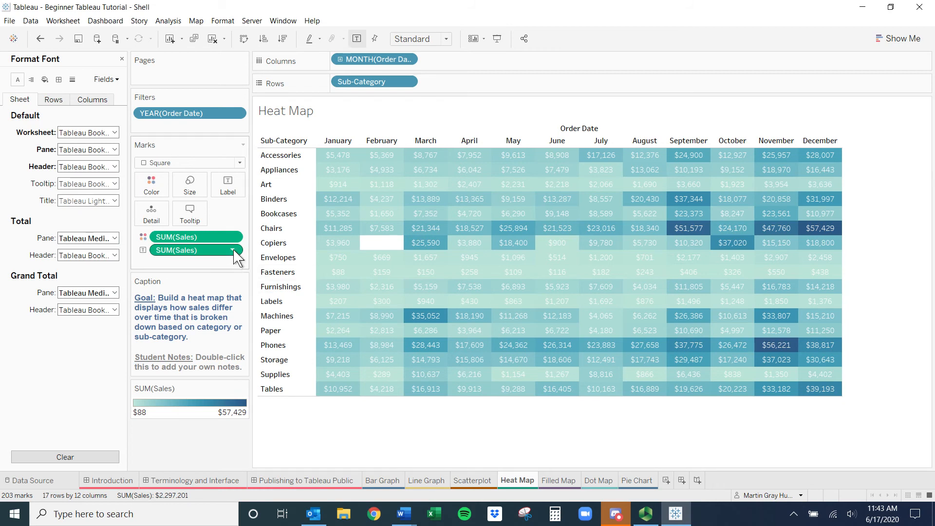
Examine the worksheet shading color options and close the formatting settings
click(45, 79)
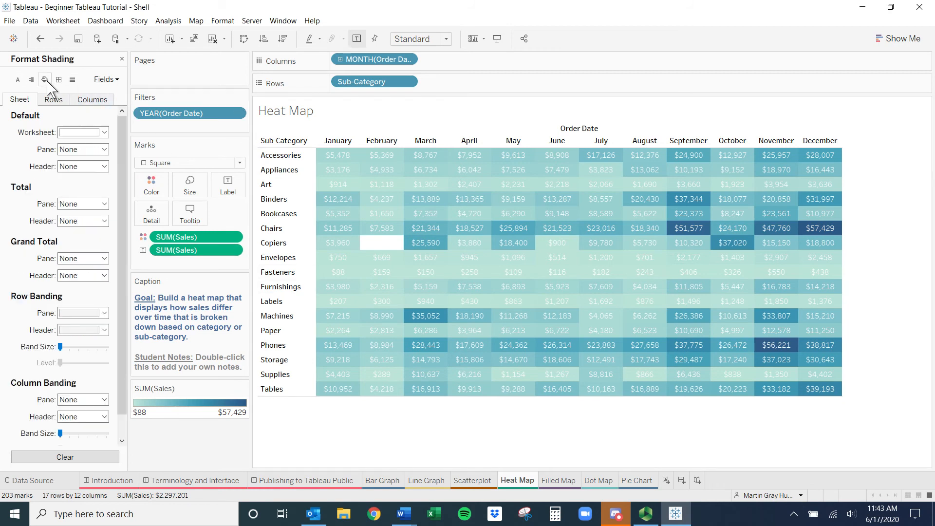
click(77, 132)
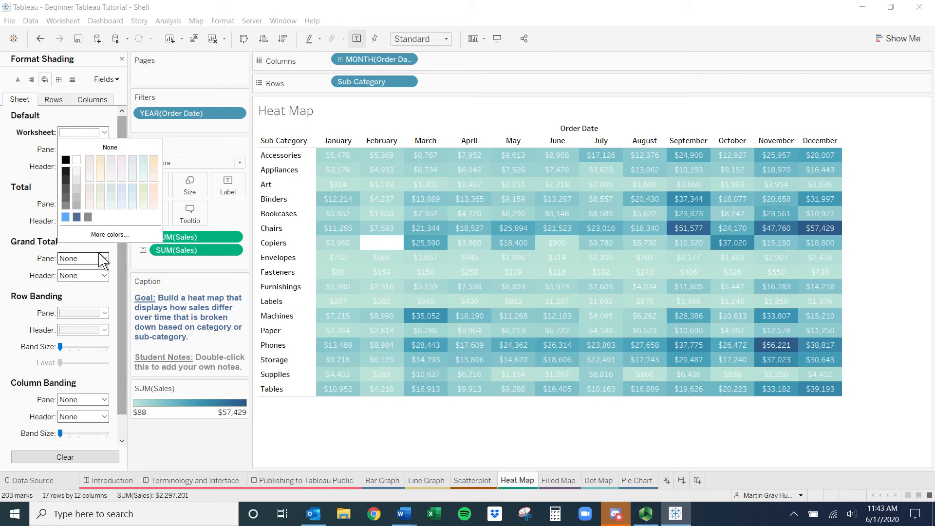
click(24, 279)
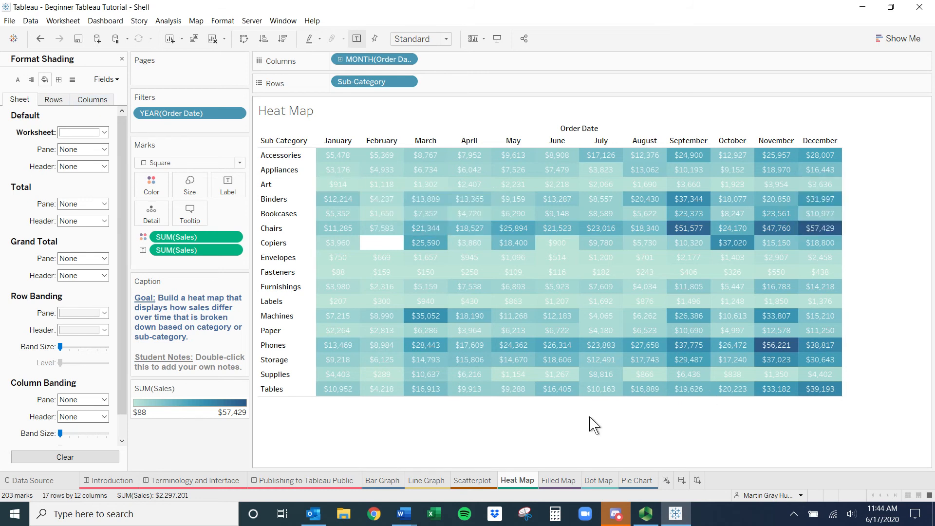
click(121, 59)
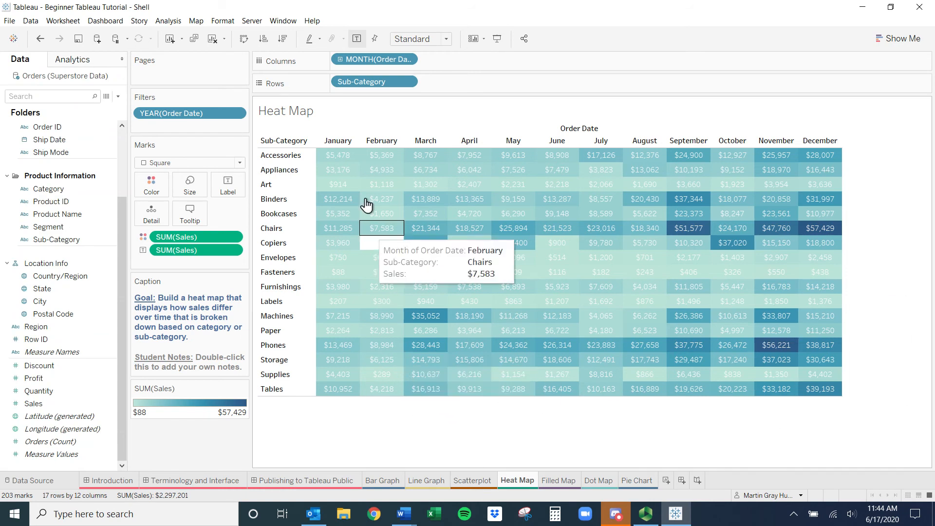
Edit the Sales mark label text and apply a light blue color to the whole label
click(227, 186)
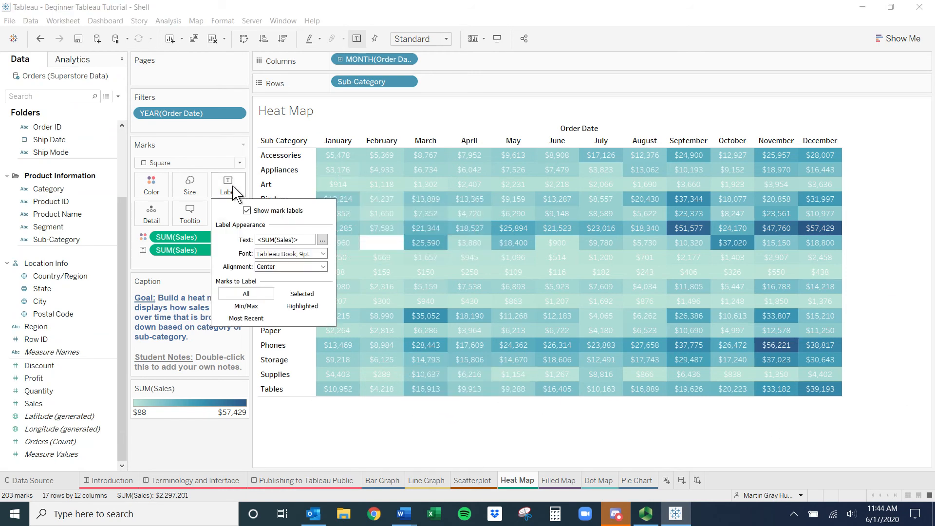
click(322, 239)
drag(496, 209, 444, 210)
click(497, 194)
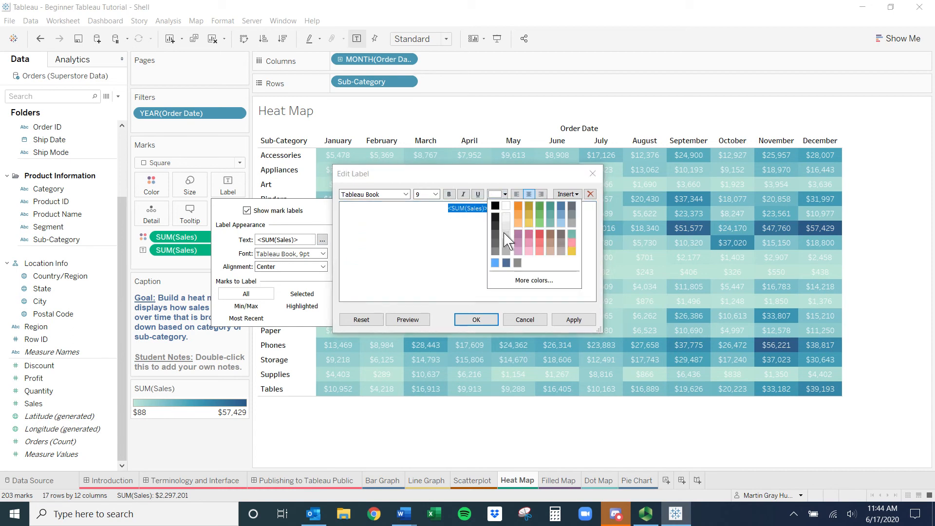
click(503, 272)
click(560, 323)
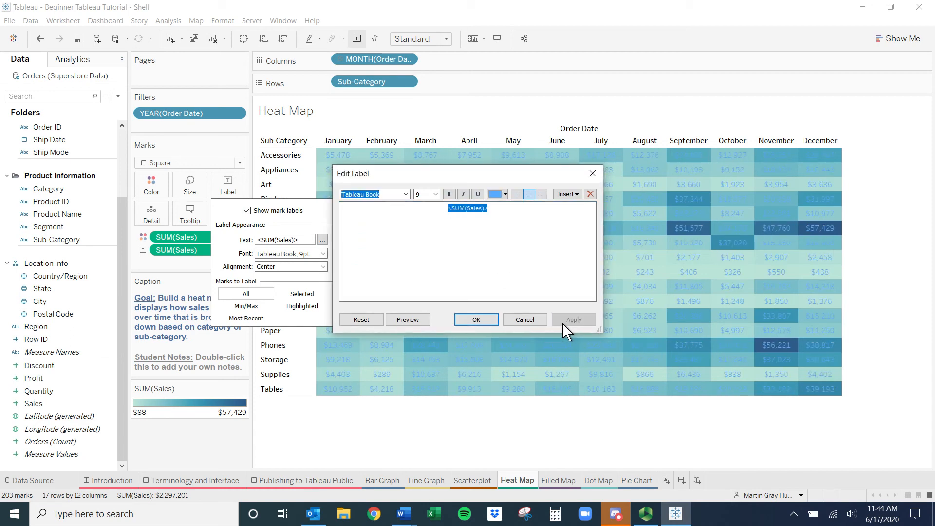
Change the Sales mark label text color back to white and close the label settings
click(502, 196)
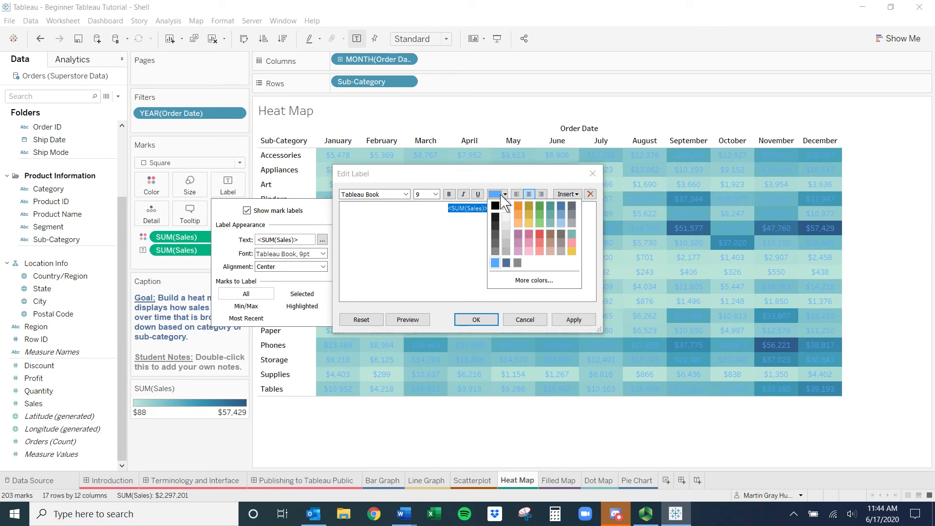
click(506, 206)
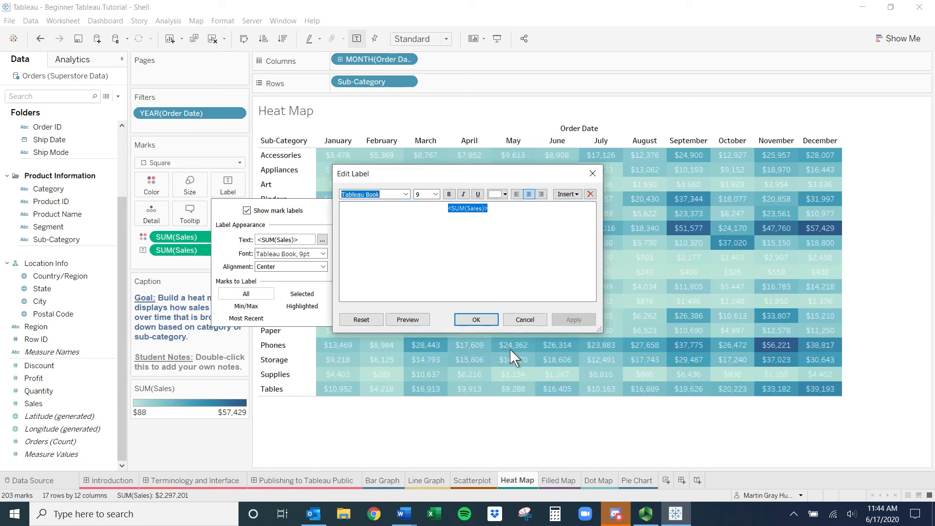
click(477, 320)
click(462, 435)
mouse_move(427, 385)
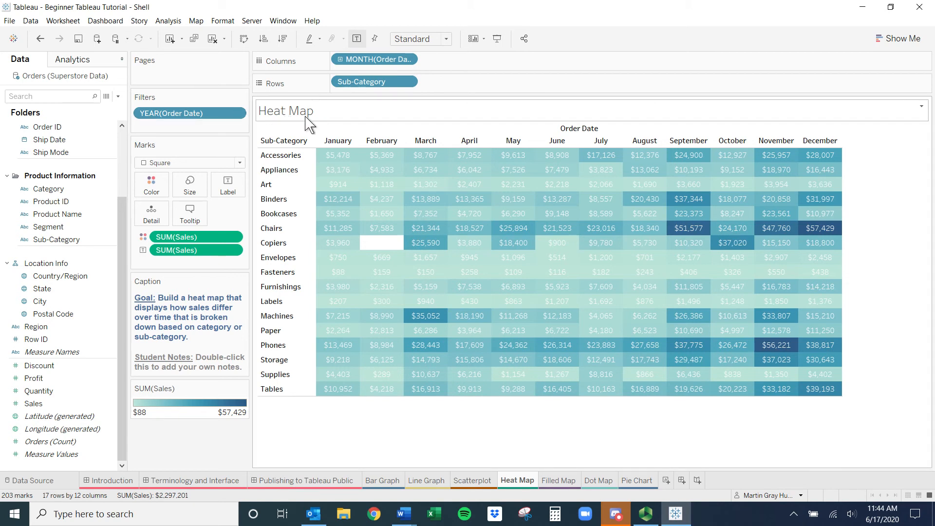
Show the YEAR(Order Date) filter on the sheet and place its card below the SUM(Sales) color legend
click(237, 114)
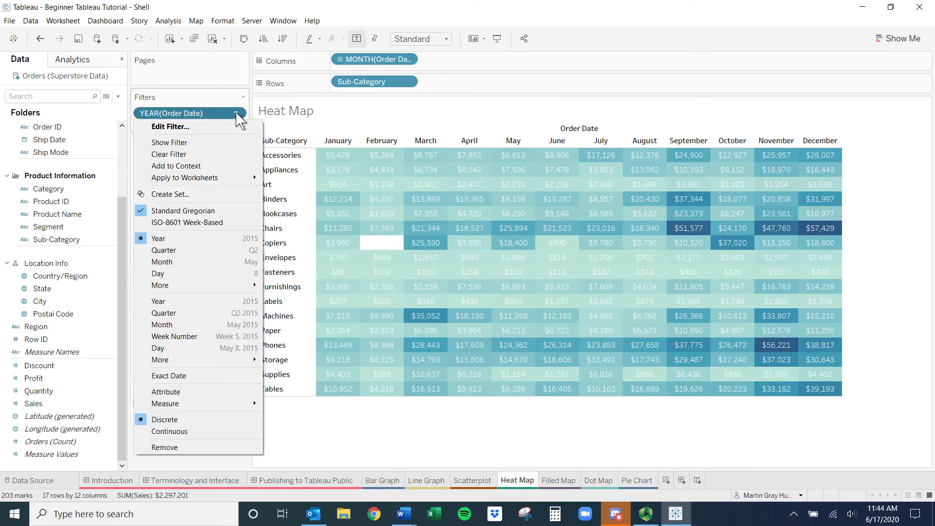
click(224, 141)
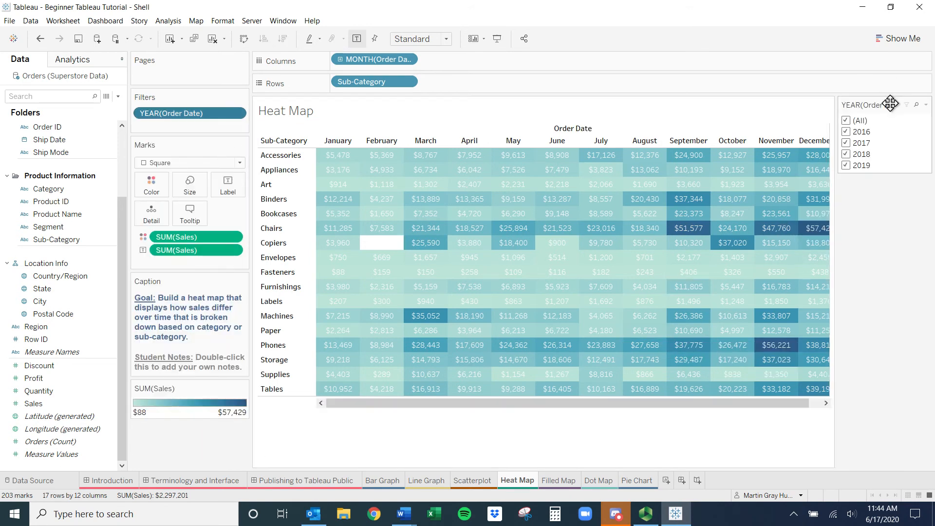
drag(179, 425, 179, 425)
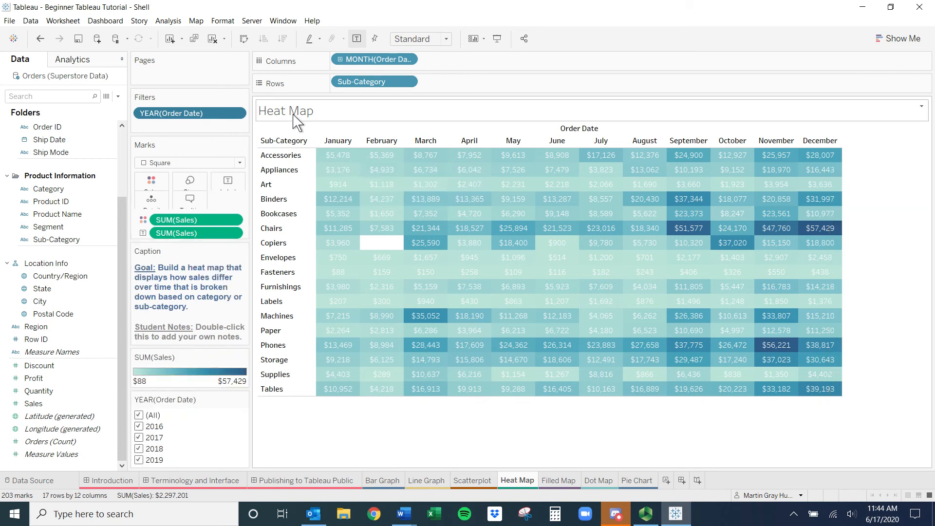
Change the sheet title to "Heat map of sales in <YEAR(Order Date)>", inserting the year as a dynamic field
double_click(440, 125)
key(BackSpace)
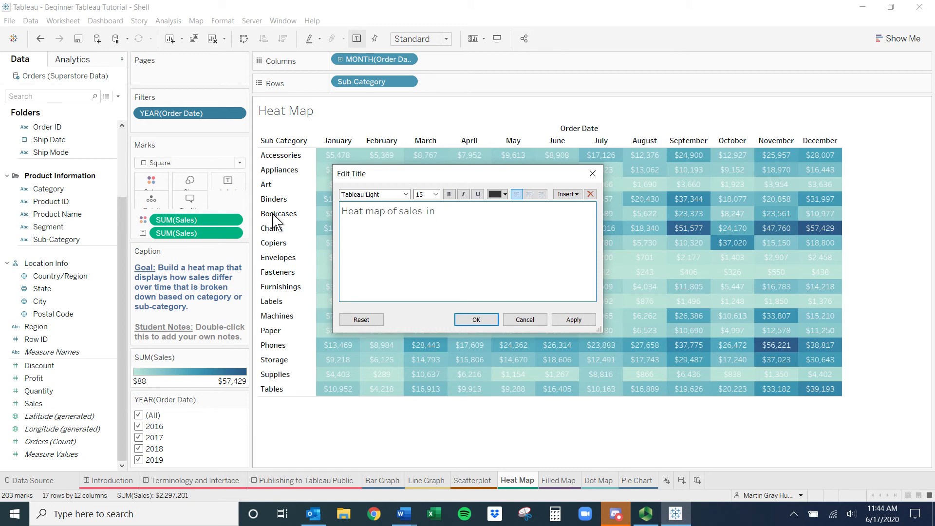
click(576, 196)
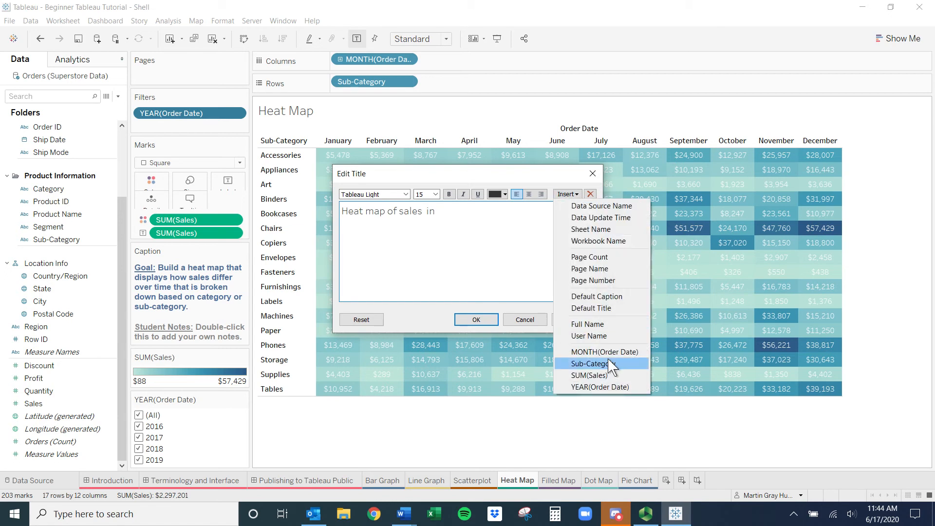
click(634, 386)
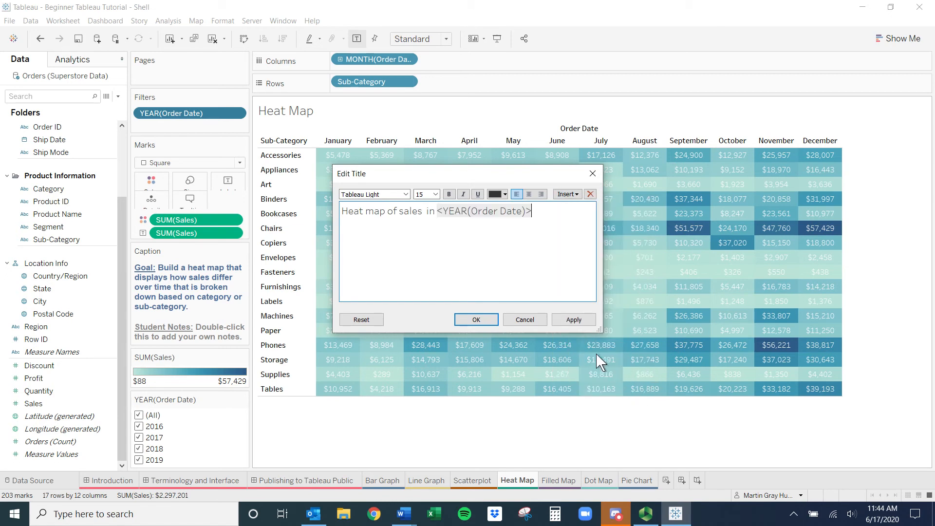
click(574, 320)
click(487, 322)
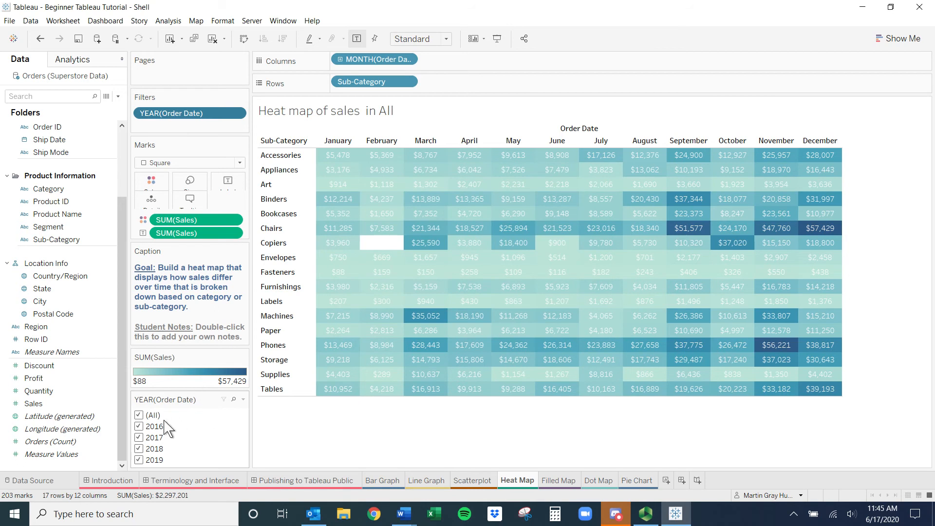
Test the year filter by excluding 2016, 2017, 2019 and 2018, and restore all years
click(140, 427)
click(140, 438)
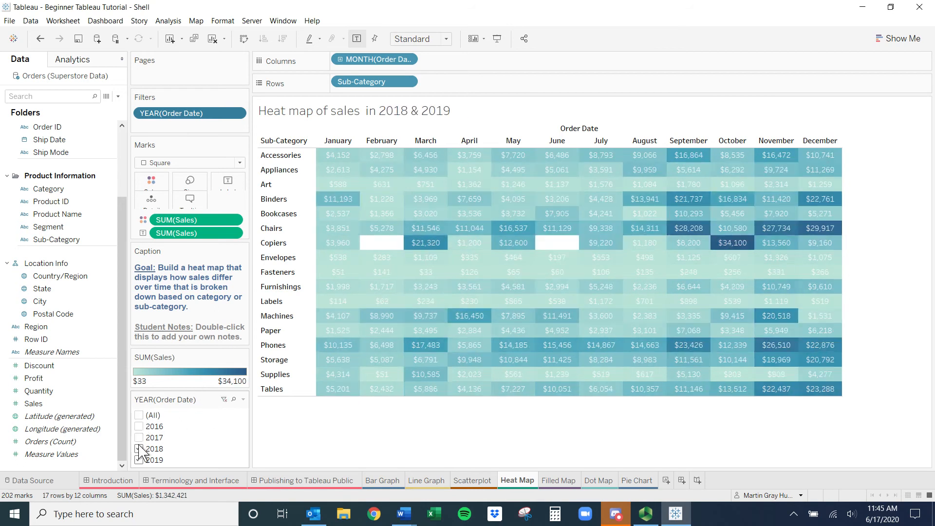
click(139, 460)
click(139, 449)
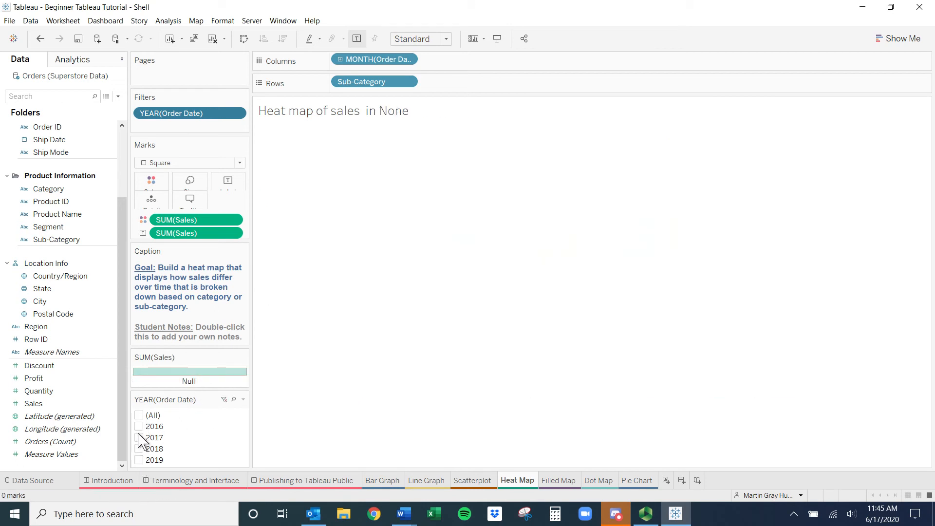
click(140, 416)
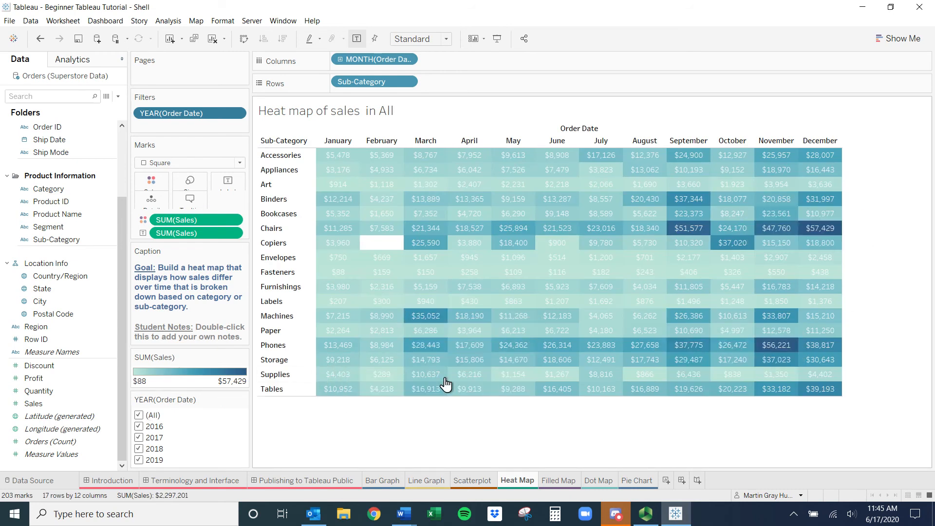
On the Filled Map sheet, plot Sales as rows against State as columns and place the caption card below the Marks card
click(559, 483)
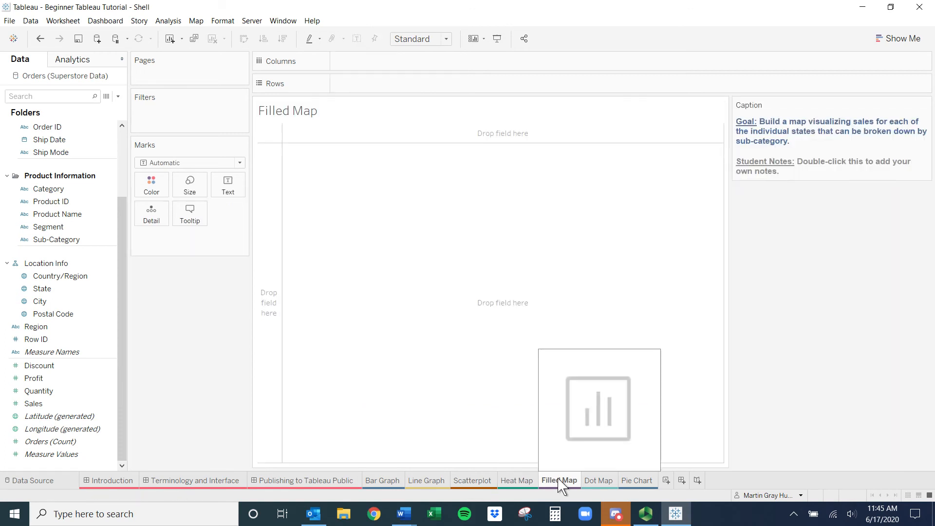
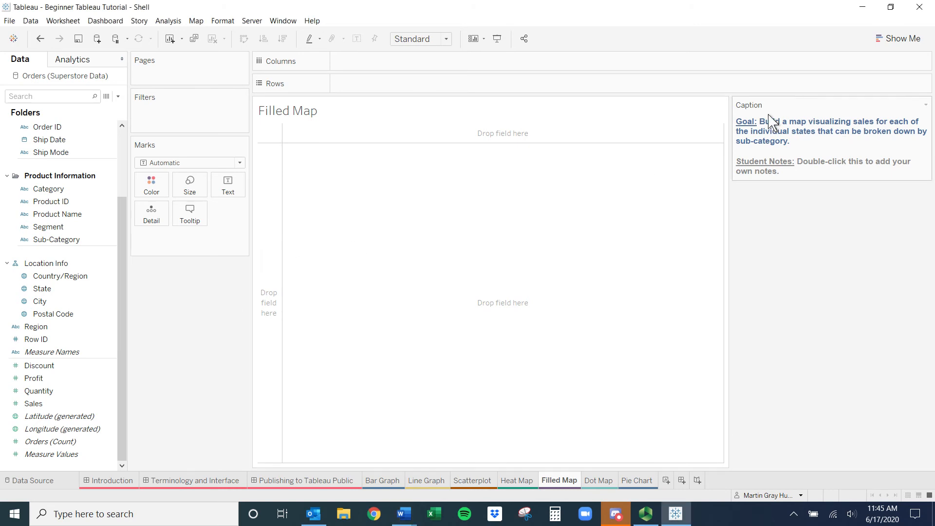
click(60, 291)
drag(56, 295, 370, 63)
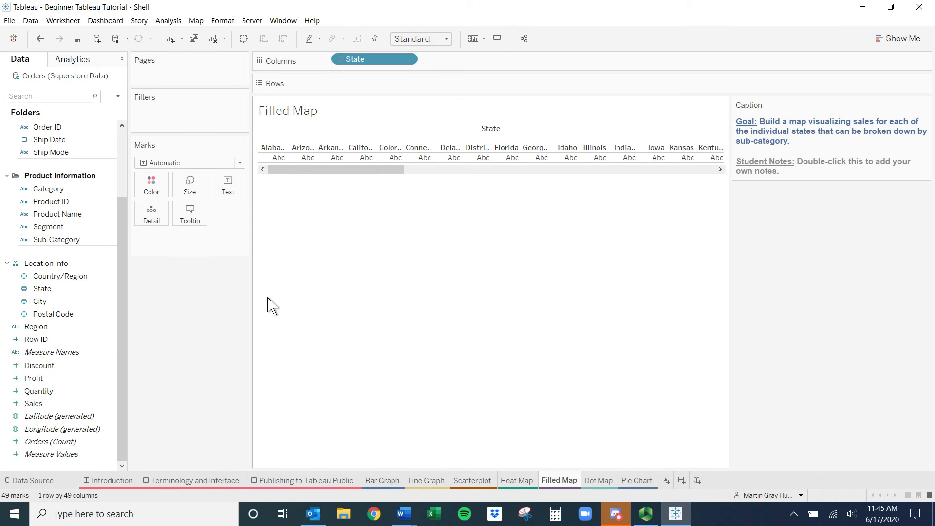
drag(53, 403, 396, 84)
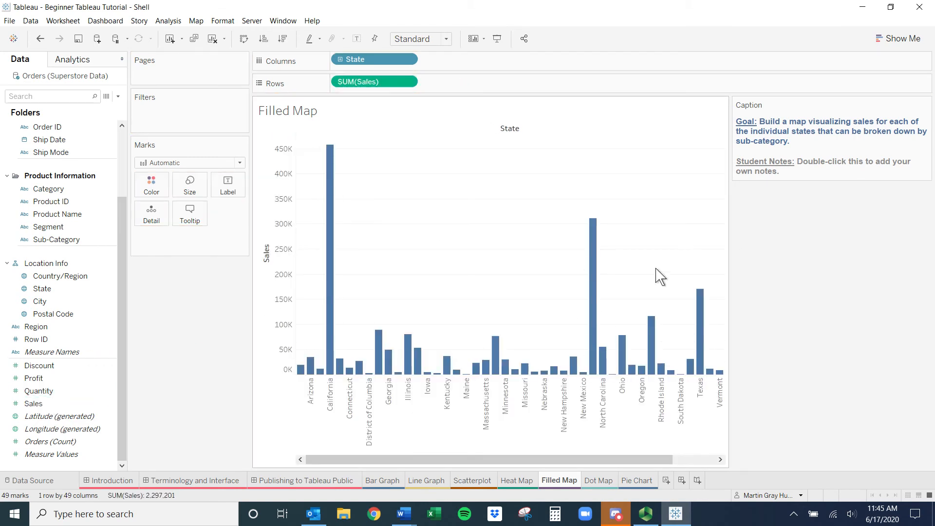
drag(794, 102, 191, 277)
click(22, 291)
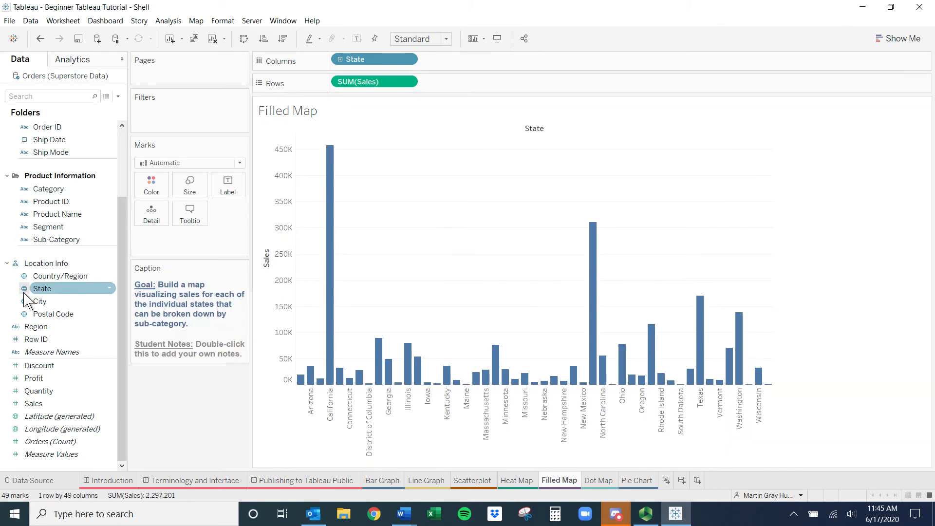
Convert the Sales by State chart to a filled map using Show Me
click(891, 38)
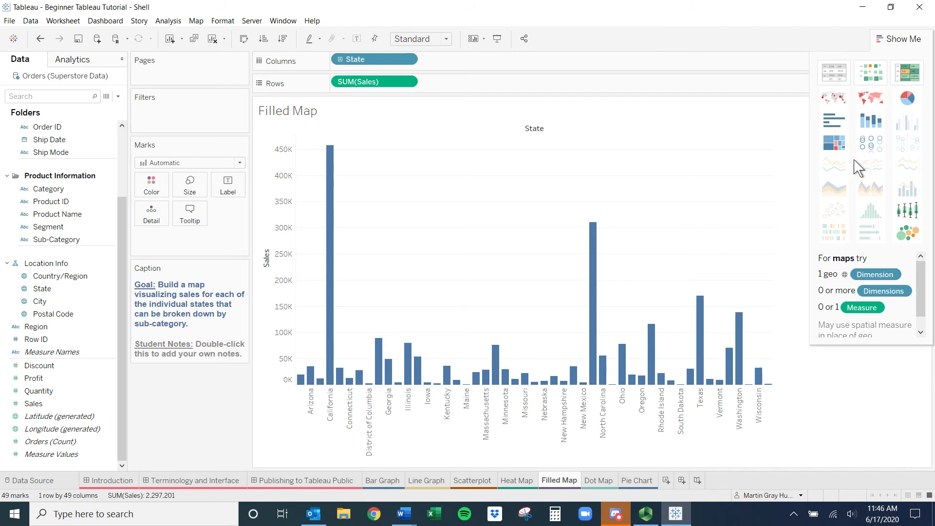
click(874, 101)
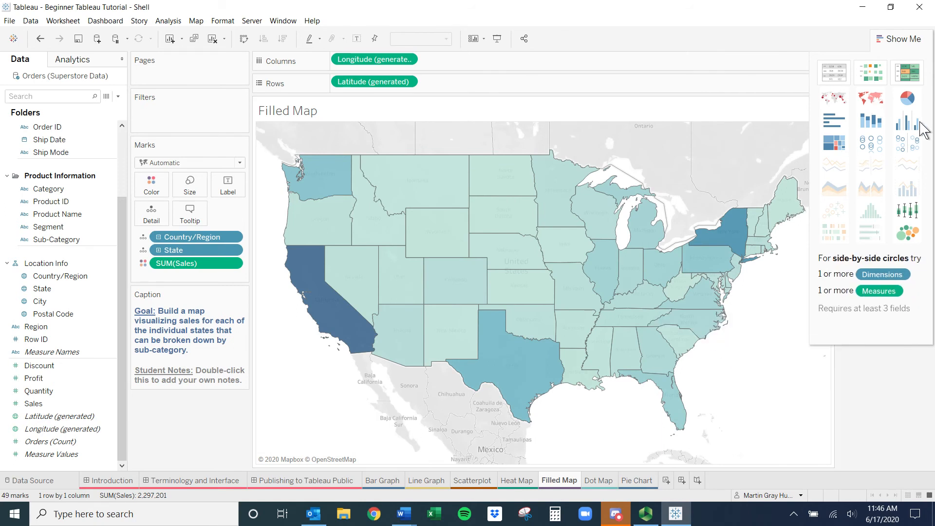
click(916, 39)
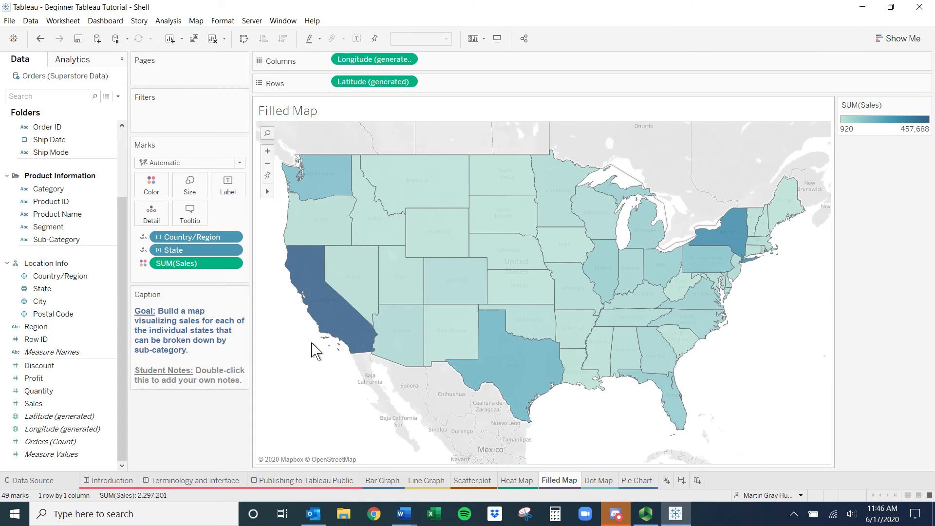
scroll(492, 287, down, 2)
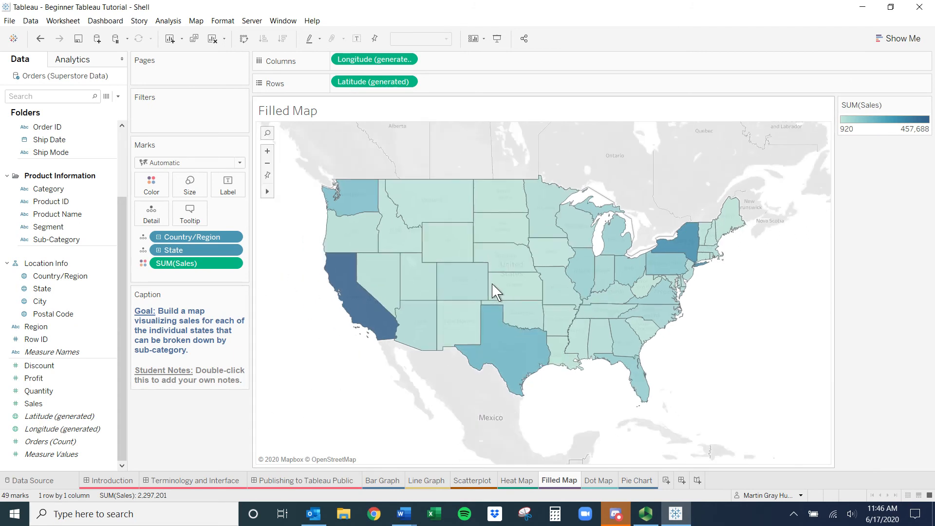
scroll(492, 287, up, 3)
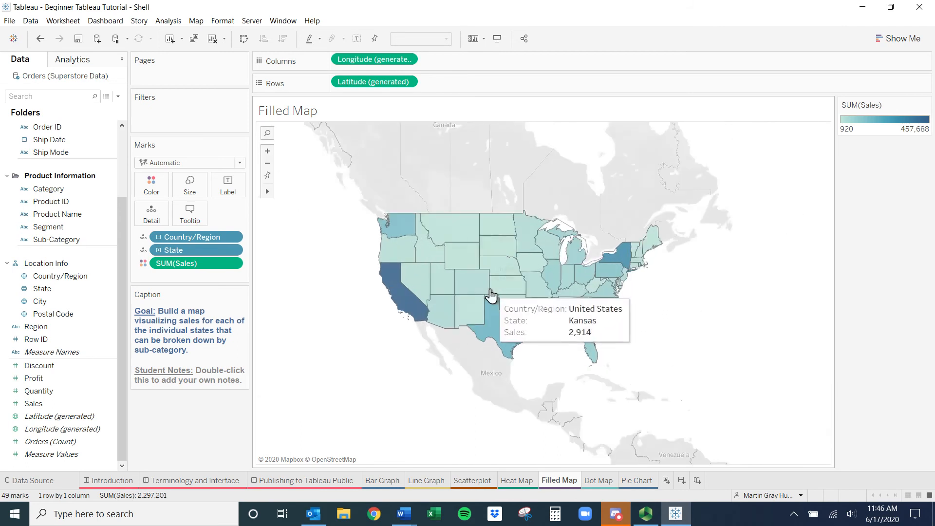
scroll(489, 291, up, 1)
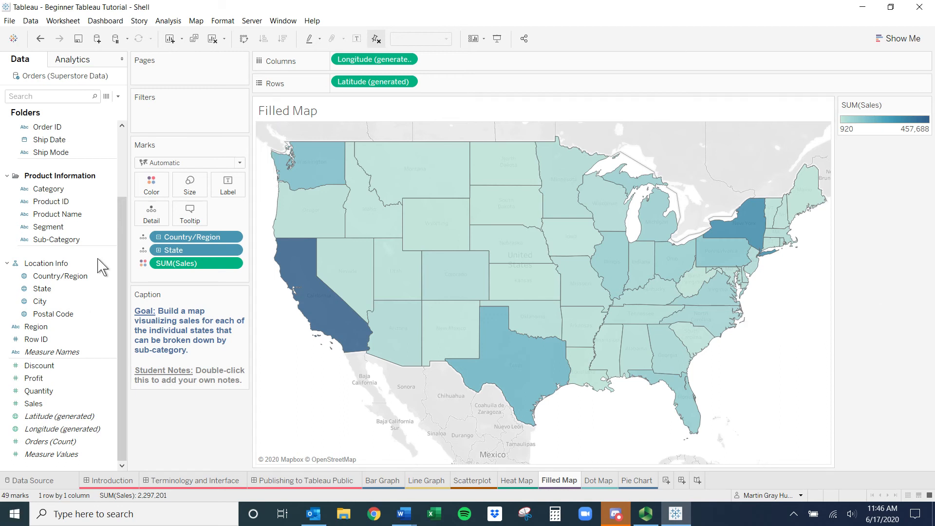
Add State as a filter and exclude Kentucky from the map
drag(58, 290, 177, 123)
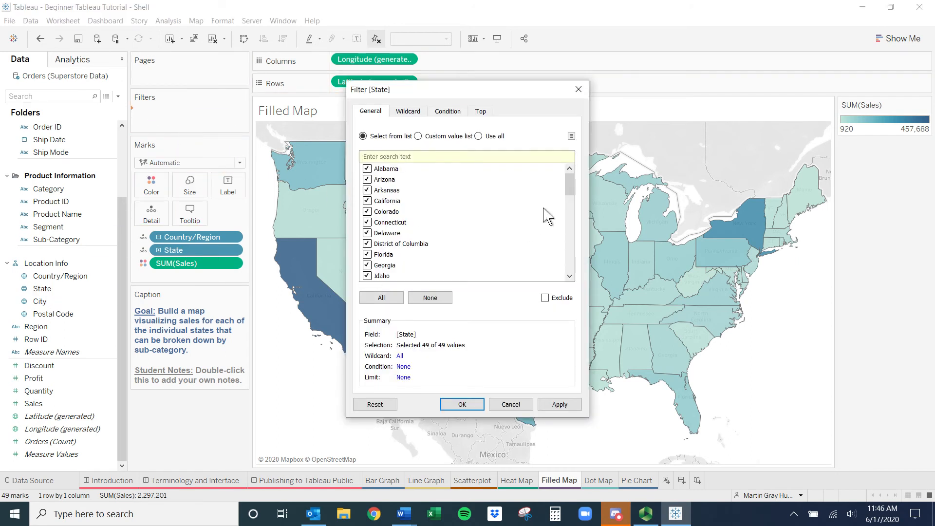
mouse_move(572, 185)
mouse_down()
mouse_move(570, 263)
mouse_move(567, 185)
mouse_up()
drag(568, 188, 567, 200)
click(368, 266)
click(574, 407)
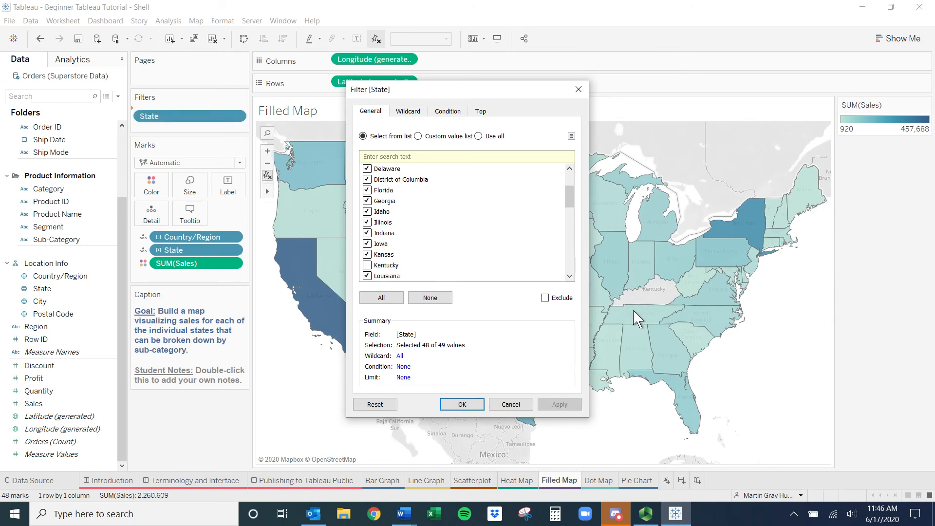
Include Kentucky again and remove the State filter from the sheet
click(367, 265)
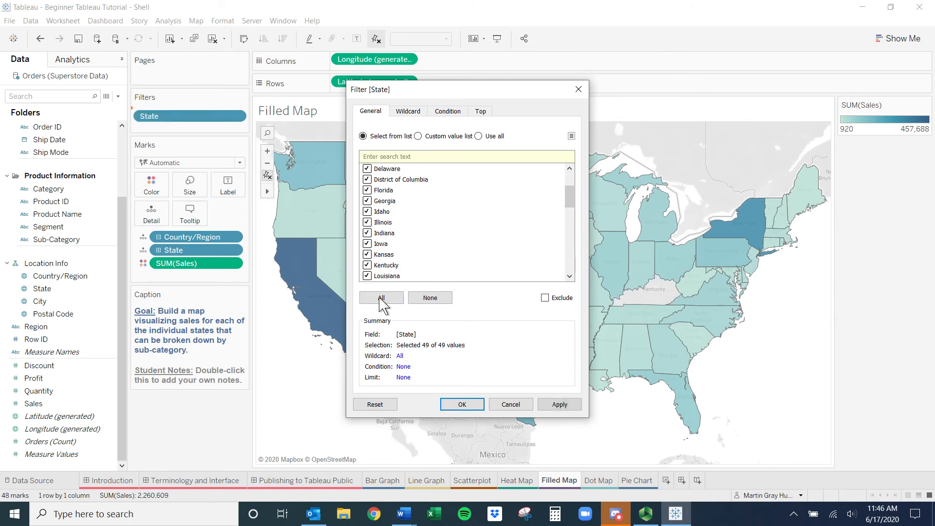
click(555, 405)
click(460, 406)
drag(163, 113, 165, 440)
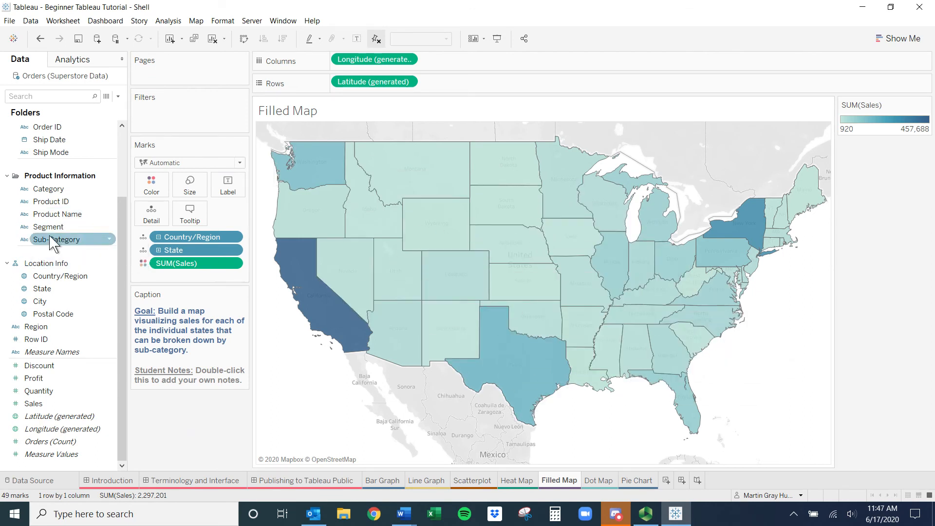
Label the map's marks with the State field
click(53, 290)
drag(54, 290, 232, 191)
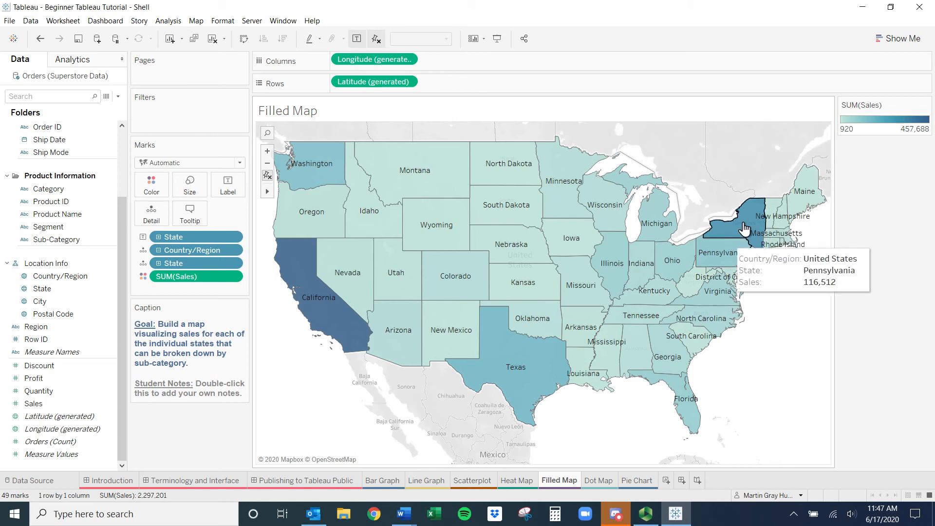
Try allowing the state labels to overlap other marks and turn the option off again
click(228, 193)
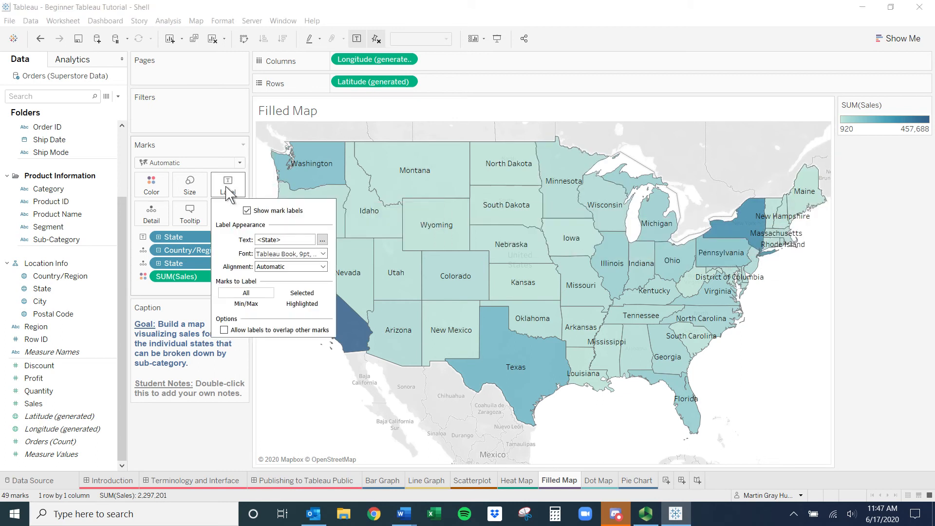
click(225, 331)
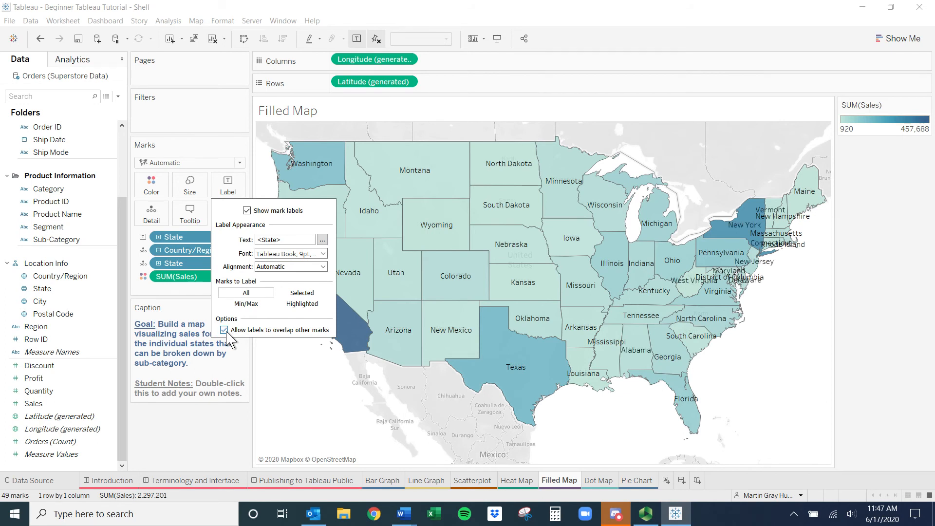
click(224, 330)
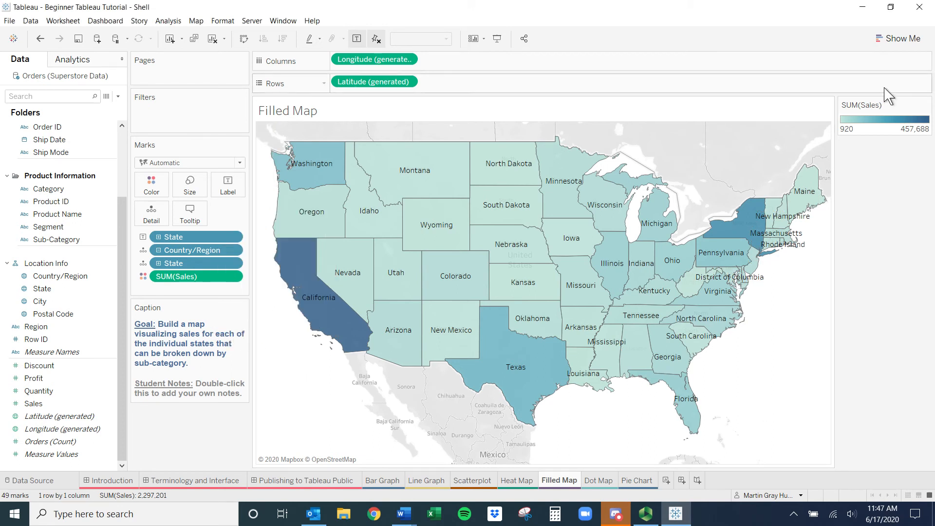
Place the SUM(Sales) color legend below the caption card
drag(217, 380, 168, 417)
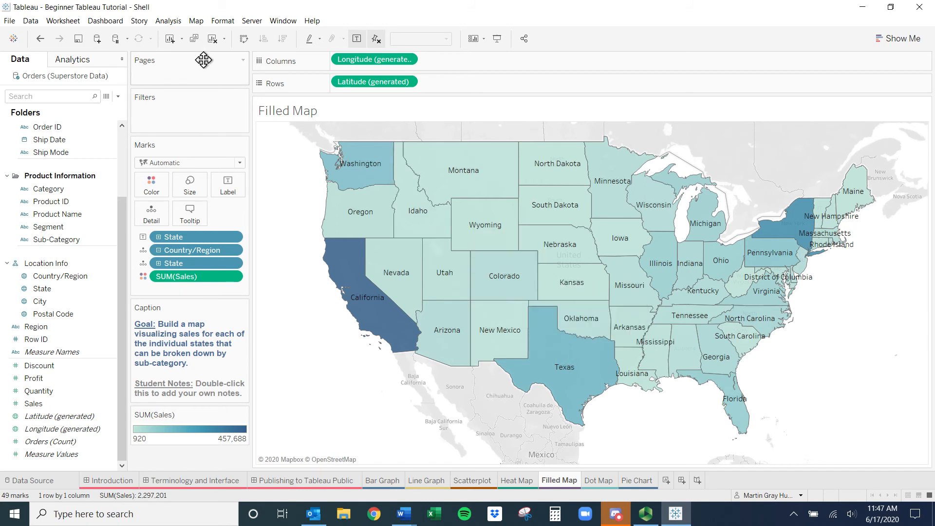
Try the Normal background map style
click(195, 21)
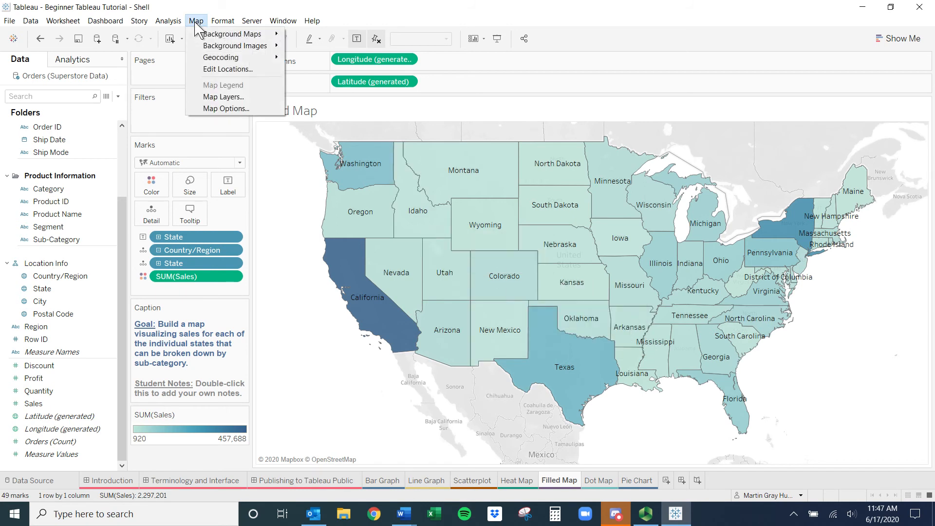
mouse_move(214, 35)
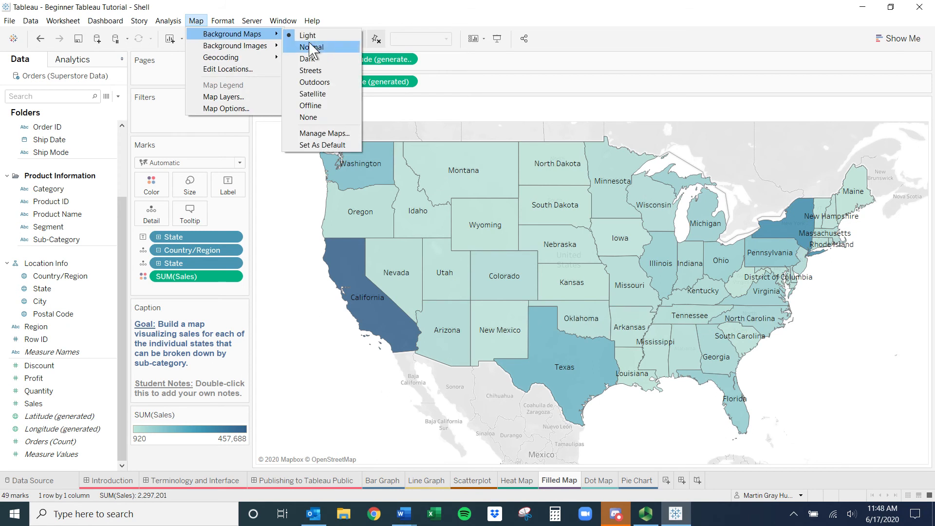
click(326, 49)
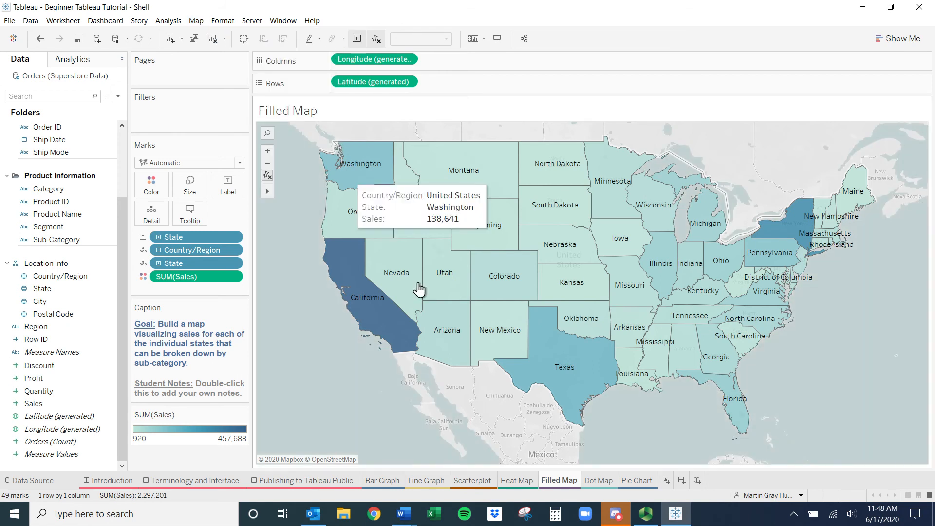
Set the background map style to Dark
click(196, 21)
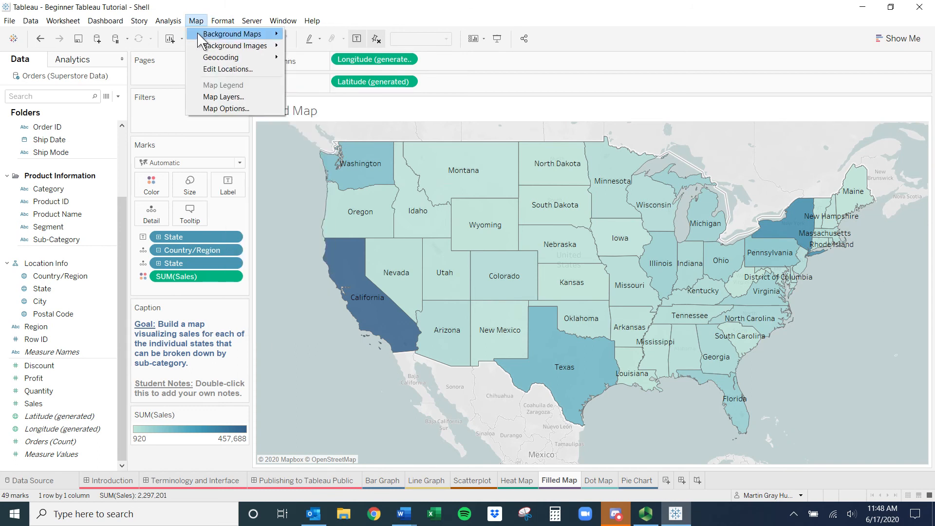
mouse_move(211, 37)
click(335, 59)
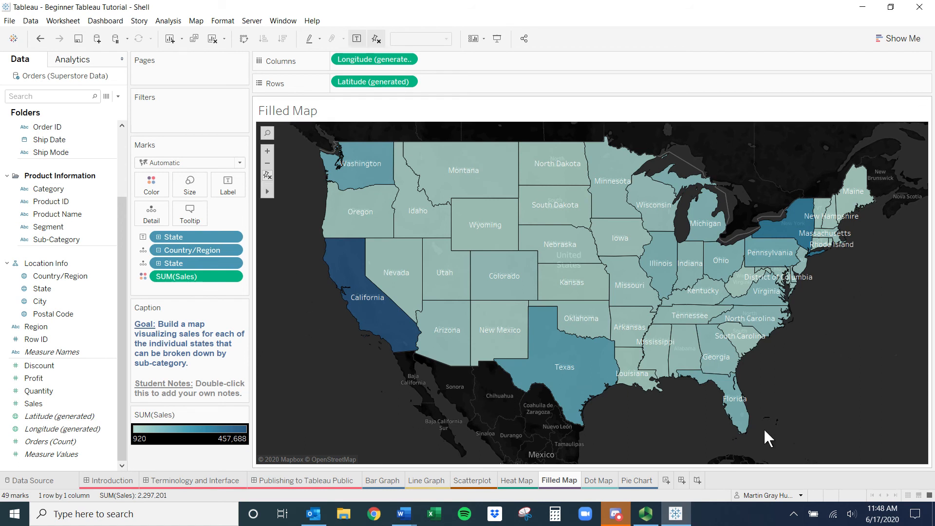
Try raising the washout of the Dark background map to 100%
mouse_move(767, 267)
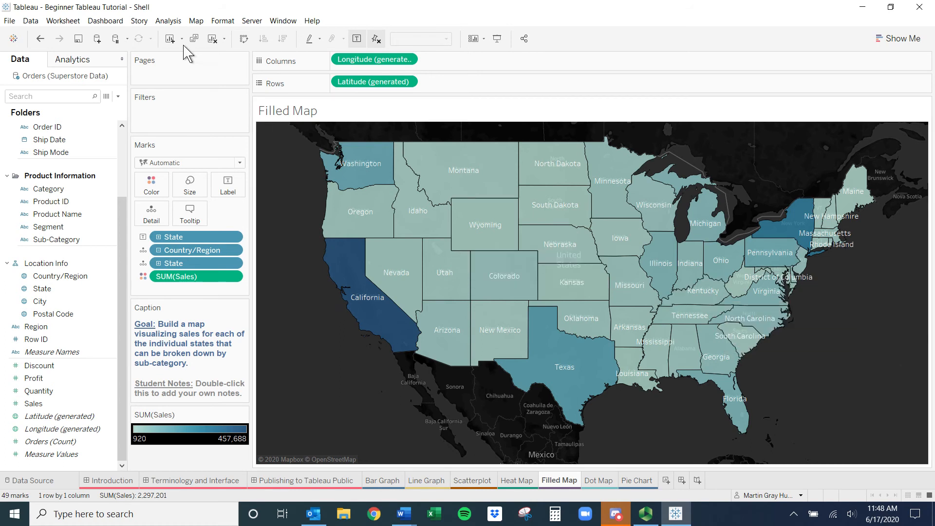
click(197, 21)
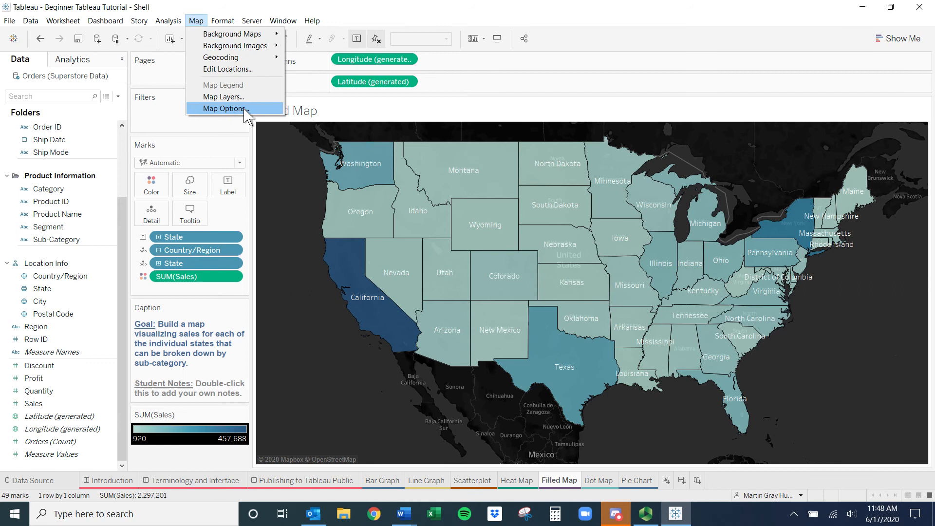
click(224, 96)
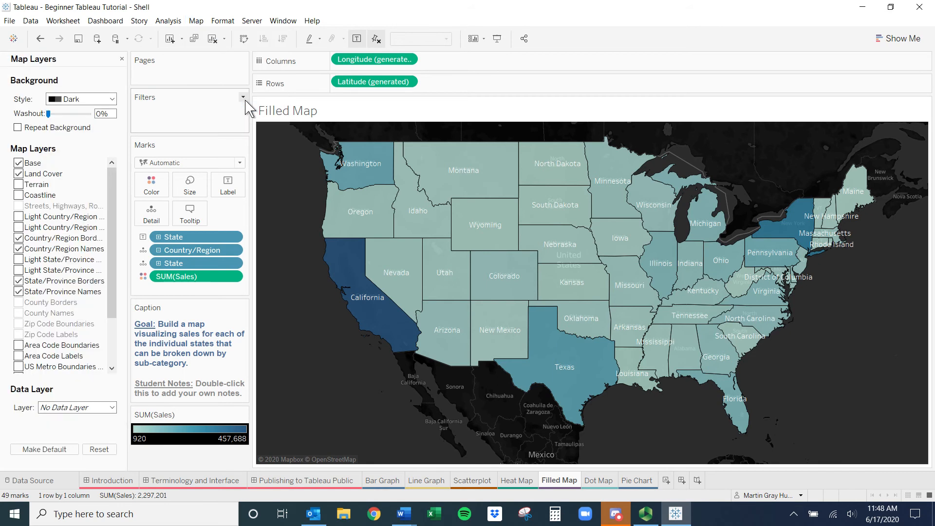
click(84, 100)
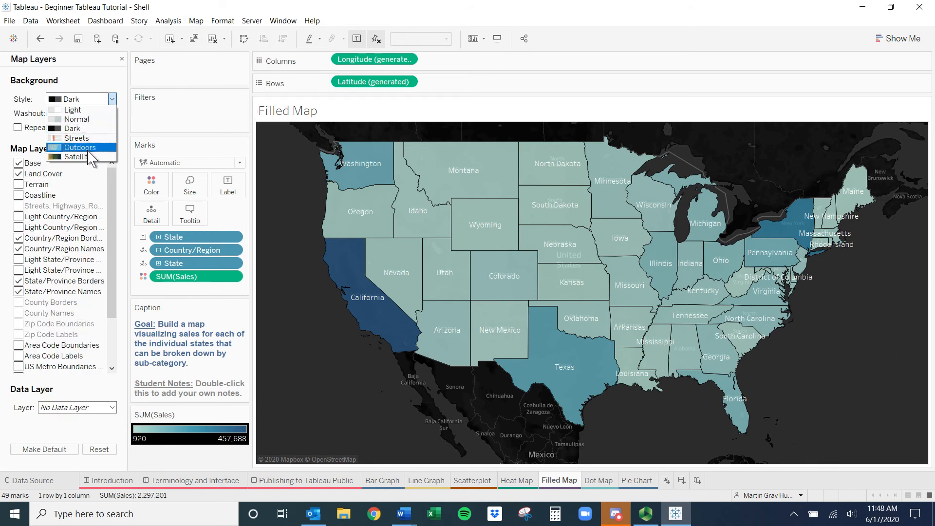
click(104, 129)
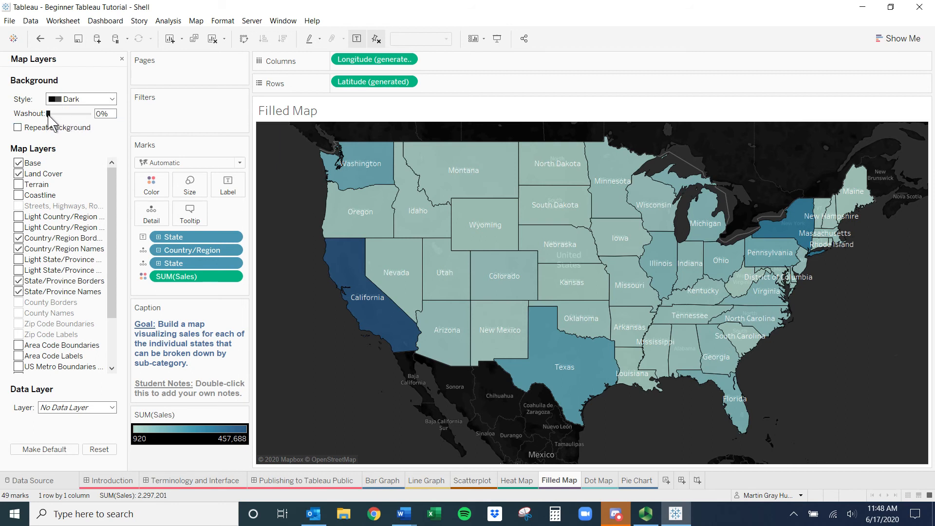
drag(49, 116, 89, 115)
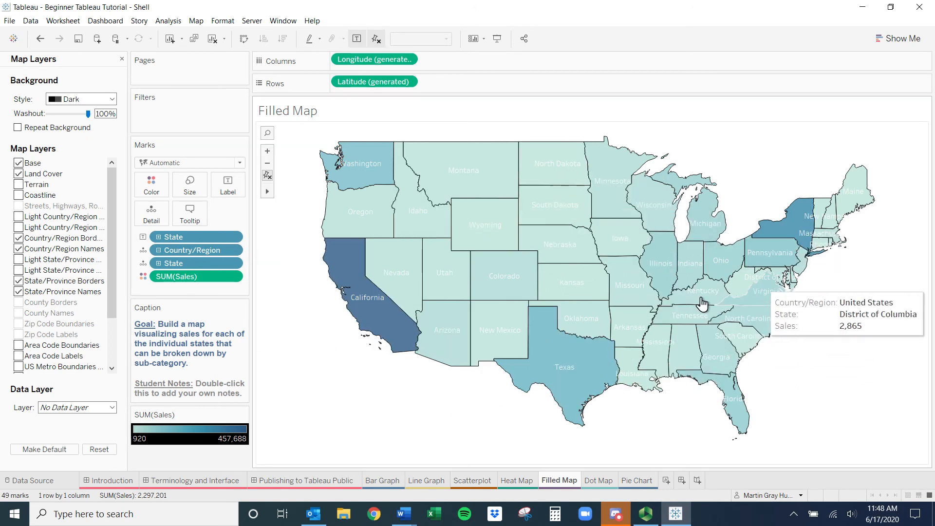
Set the font color of the state labels to black, and close the map layer settings
click(229, 191)
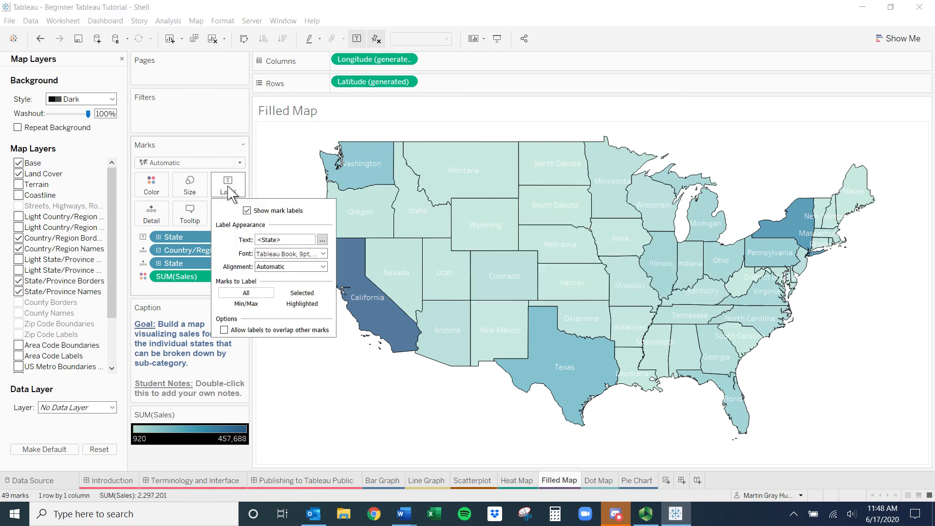
click(310, 253)
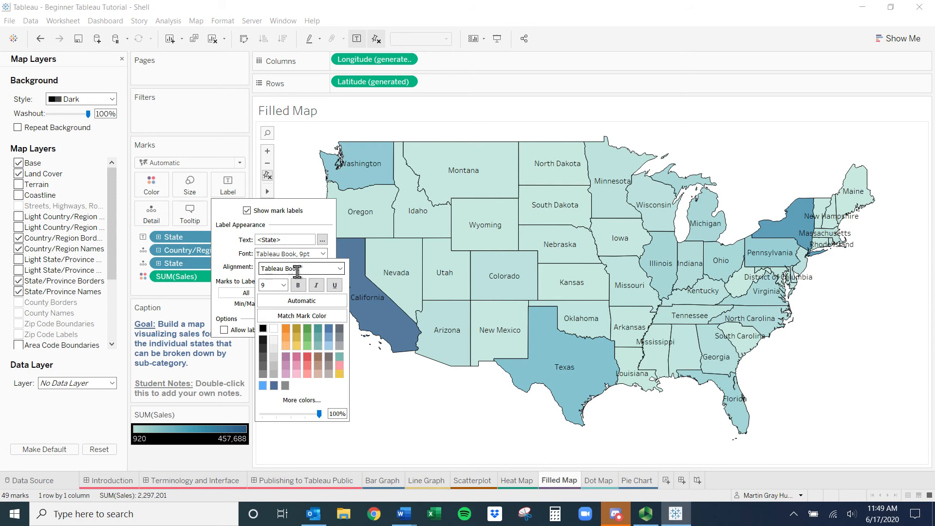
click(415, 411)
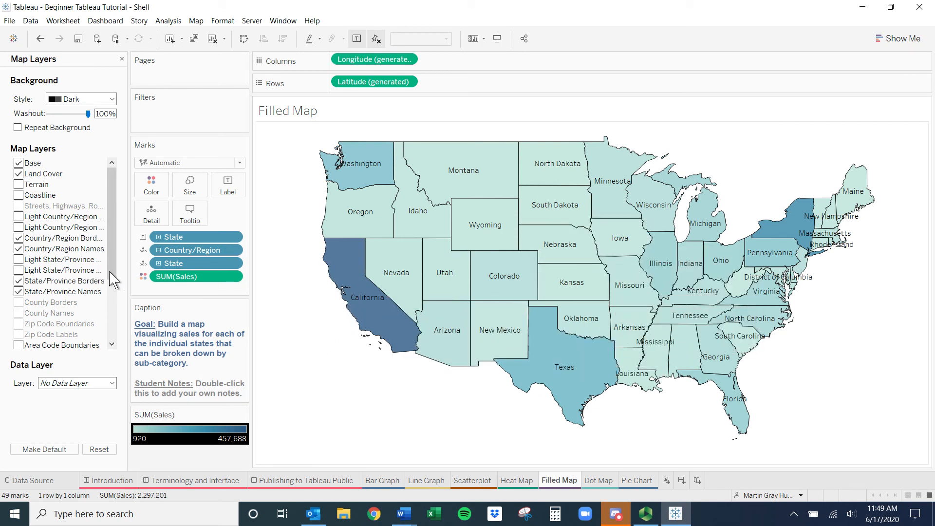
drag(110, 192, 117, 268)
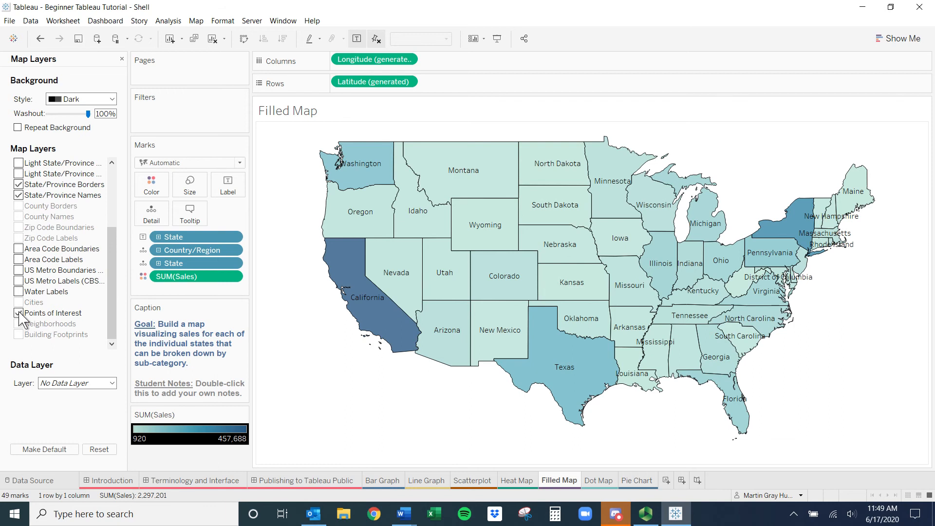
drag(114, 303, 118, 237)
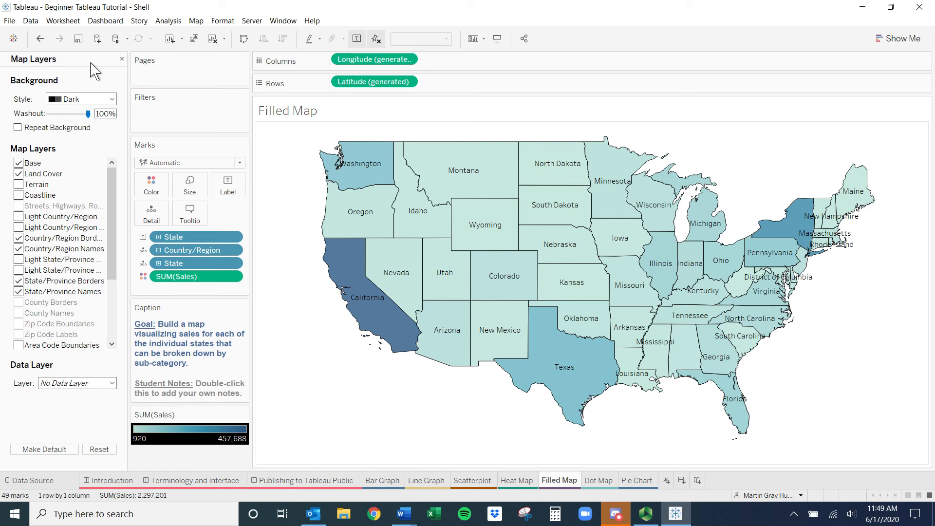
click(122, 59)
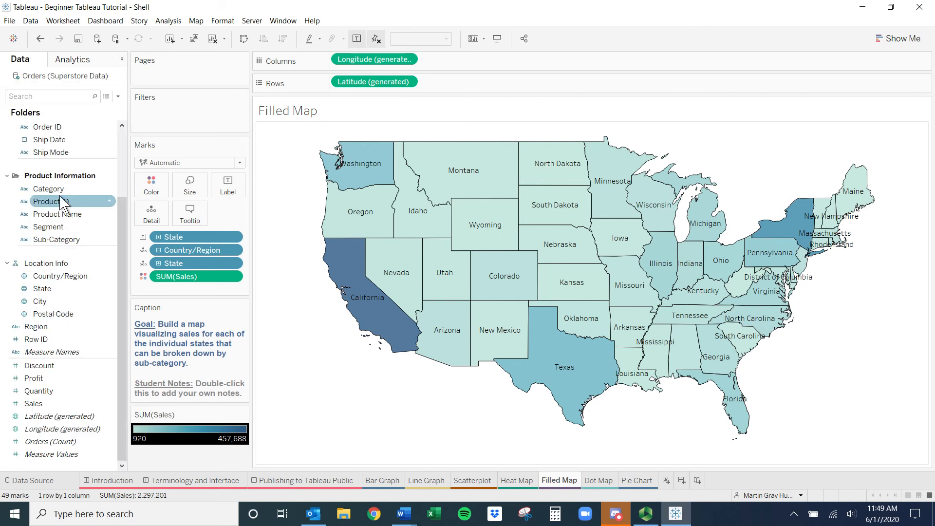
Try adding Country/Region to the map labels and placing it above State
drag(52, 283, 236, 195)
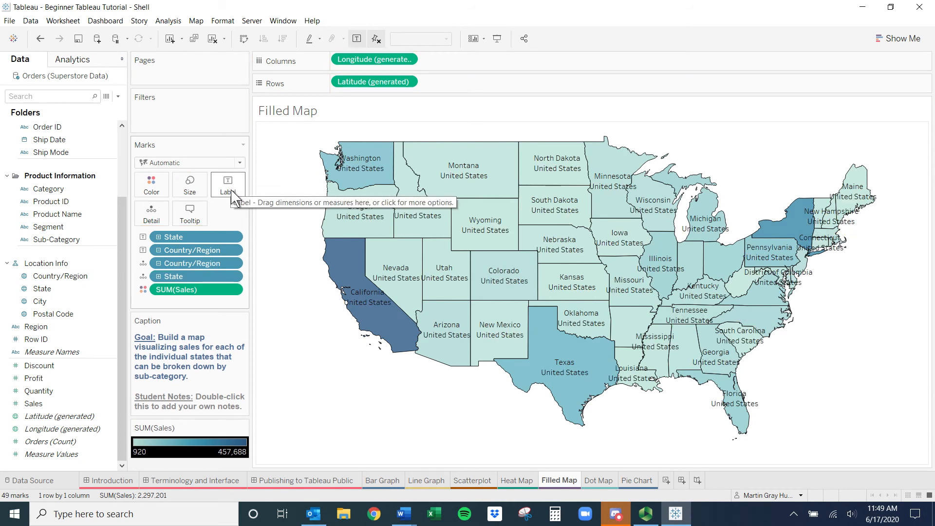
drag(185, 279, 185, 229)
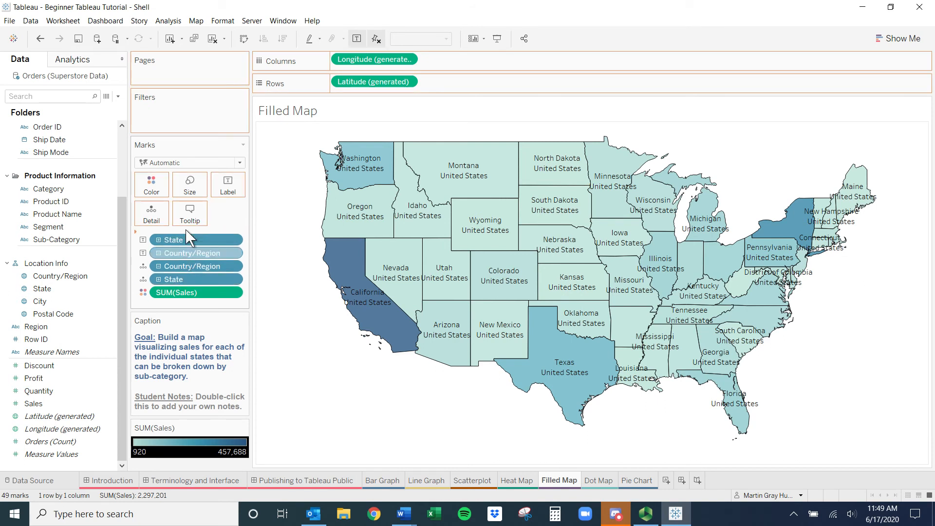
drag(181, 234, 319, 407)
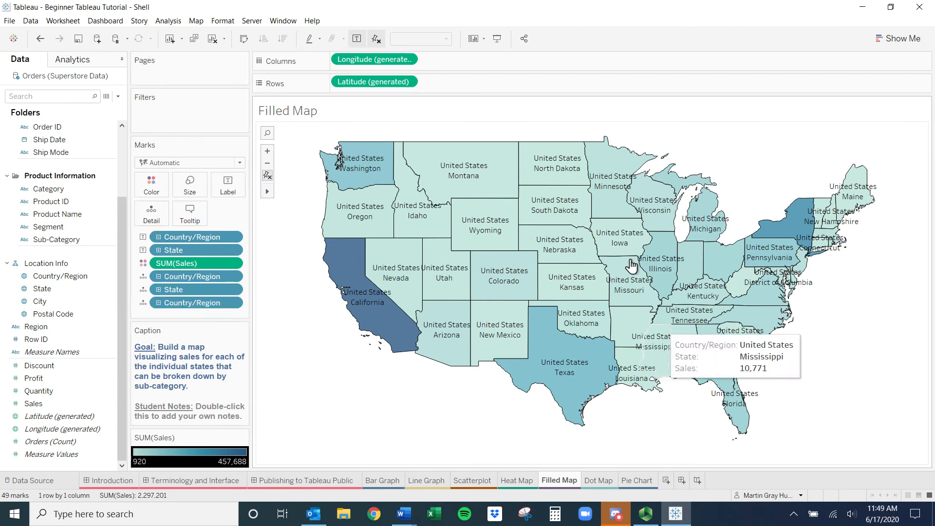
Remove Country/Region and State from the map labels
drag(226, 237, 315, 388)
drag(167, 240, 58, 355)
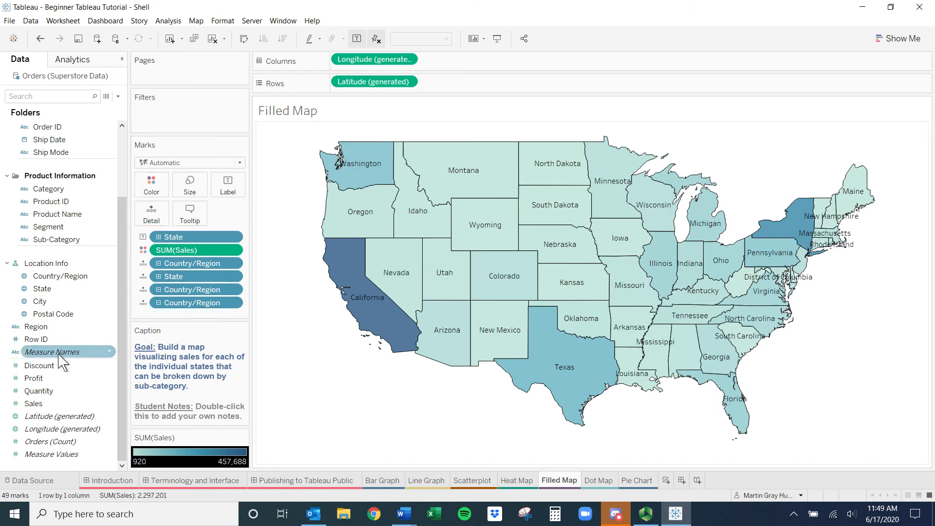
mouse_move(501, 263)
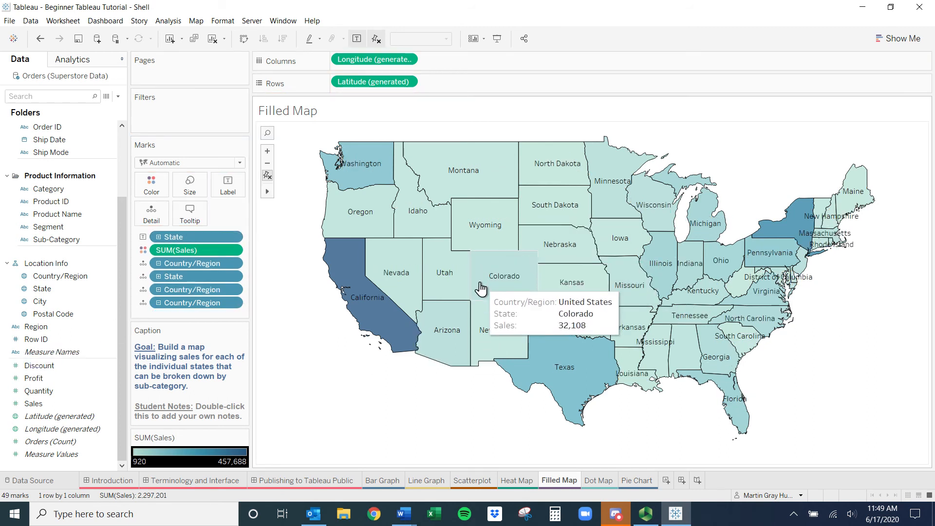
drag(186, 237, 14, 330)
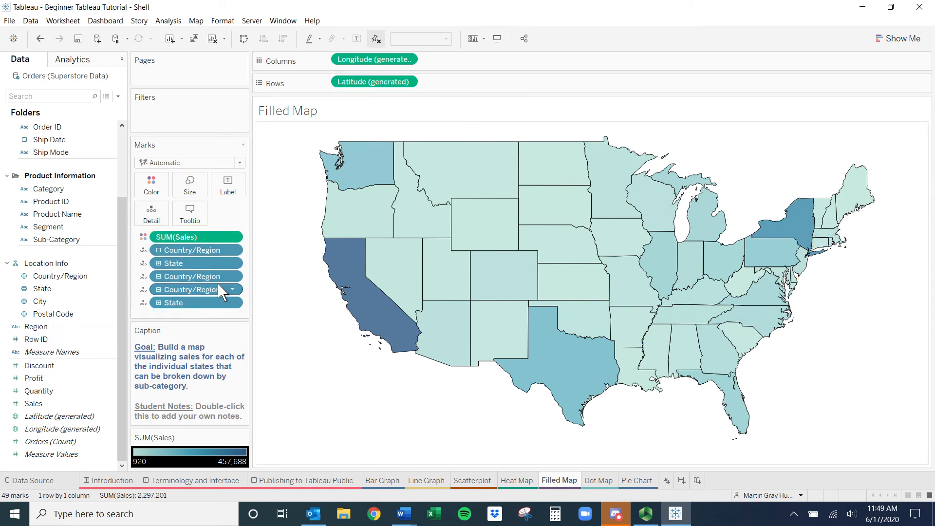
Set the background map style to Light with 0% washout in the map layer settings
click(196, 20)
click(208, 98)
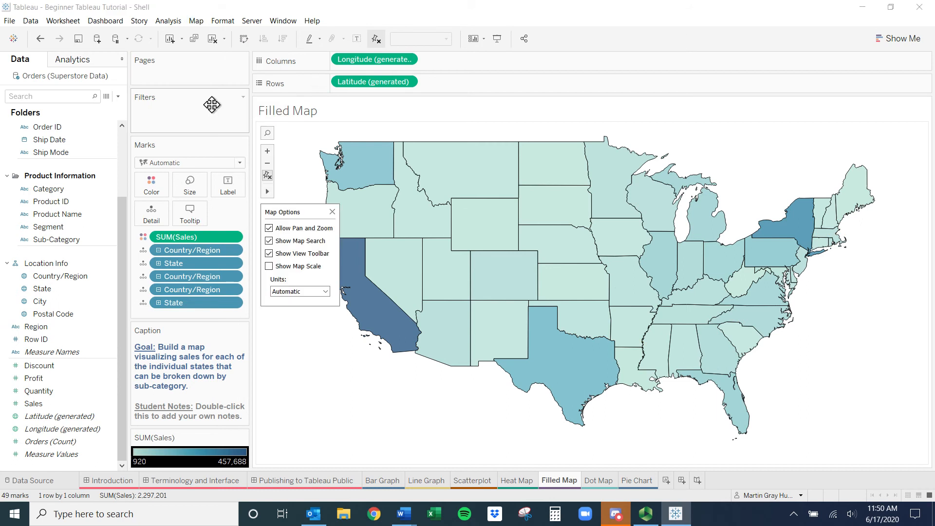
click(197, 21)
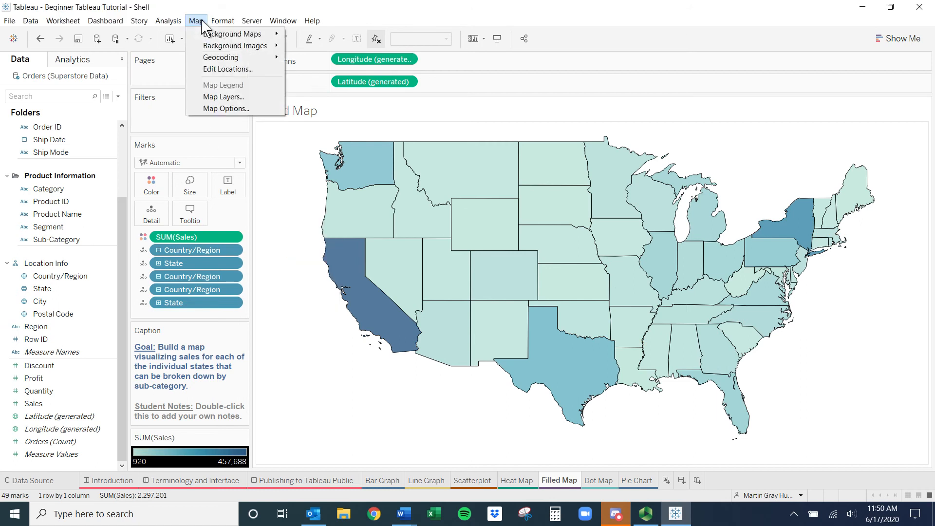
click(220, 97)
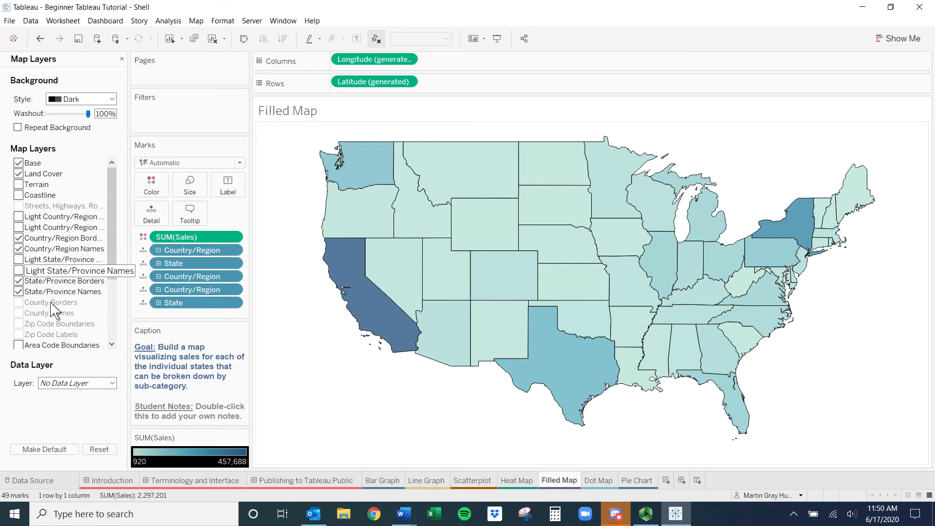
mouse_move(112, 272)
mouse_down()
mouse_move(101, 329)
mouse_move(104, 281)
mouse_up()
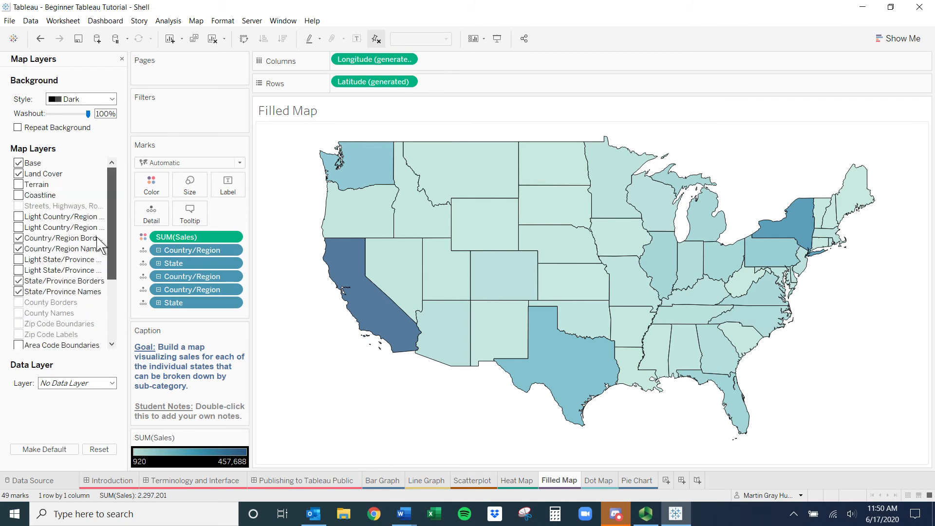
click(105, 99)
click(99, 113)
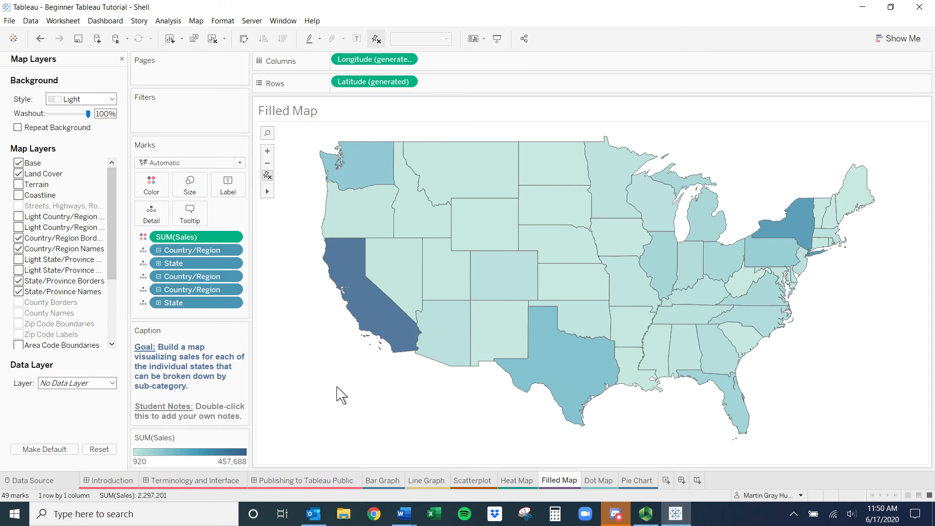
drag(88, 113, 48, 114)
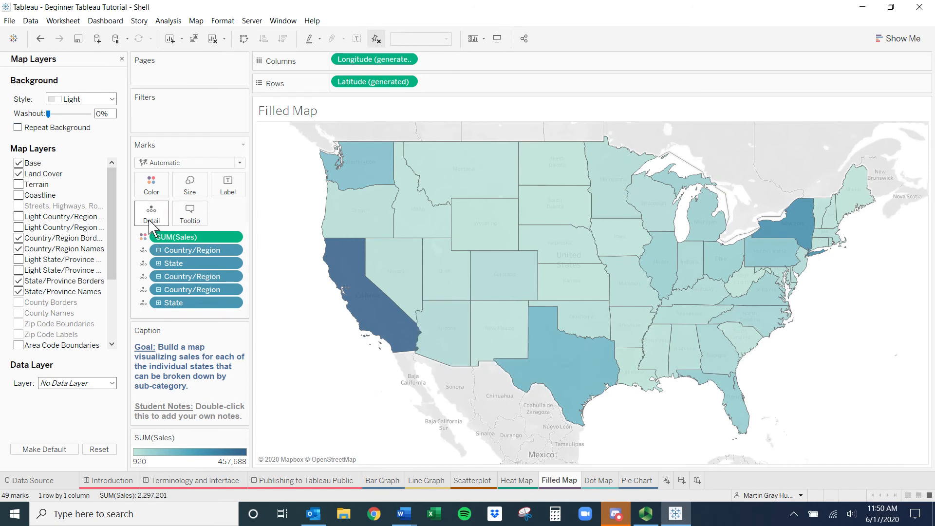
mouse_move(592, 276)
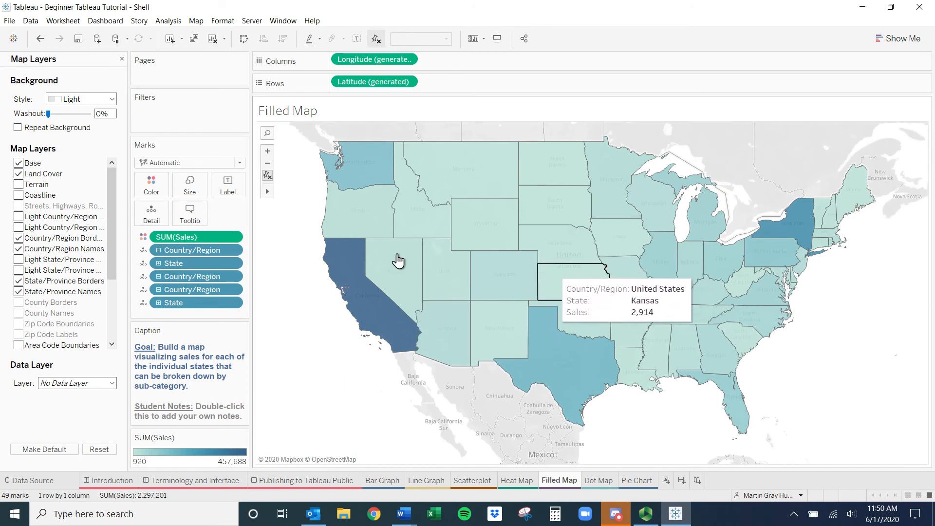
click(122, 59)
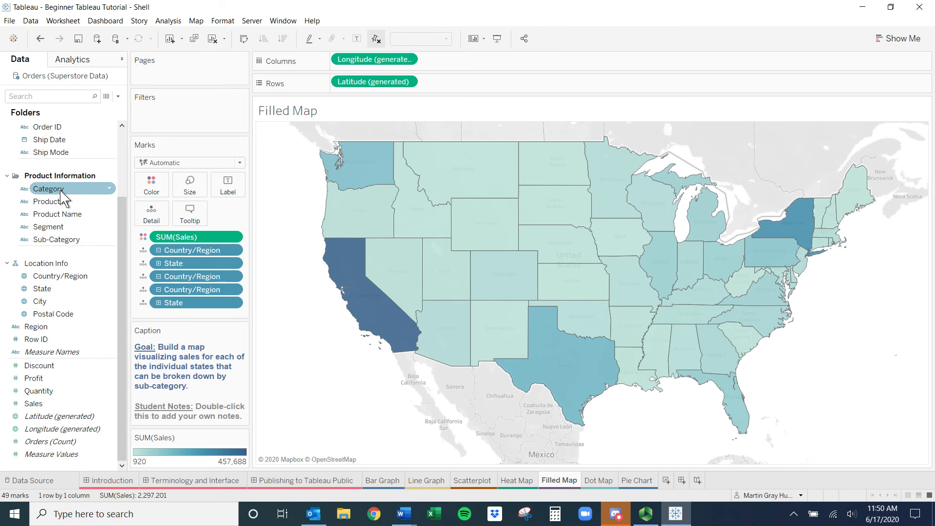
Try using Country/Region as the map label and take it off again
click(121, 183)
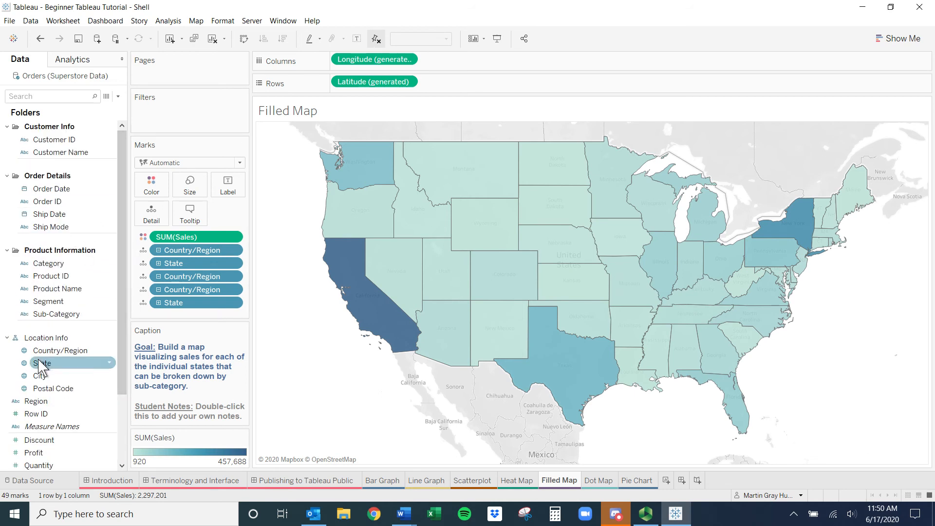
drag(48, 351, 213, 194)
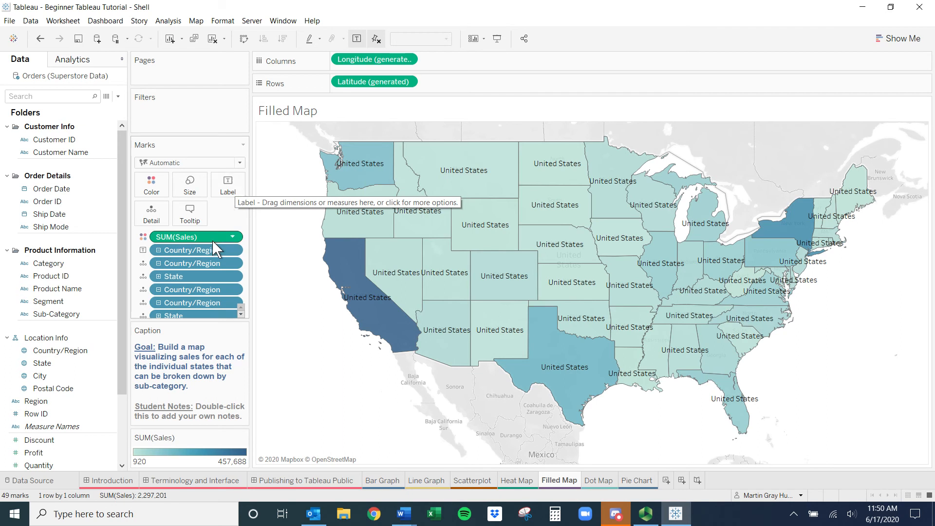
drag(214, 250, 73, 314)
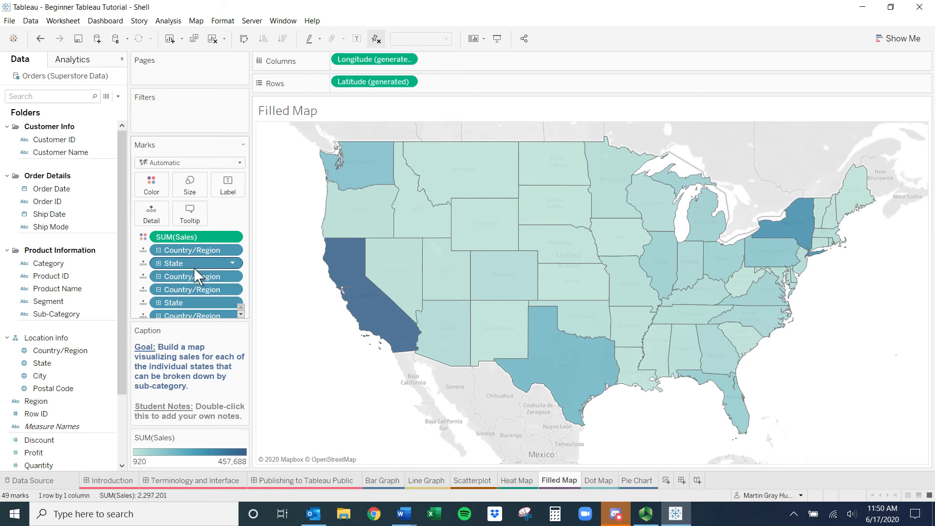
Try showing mark labels on the states and turn them off again
click(233, 194)
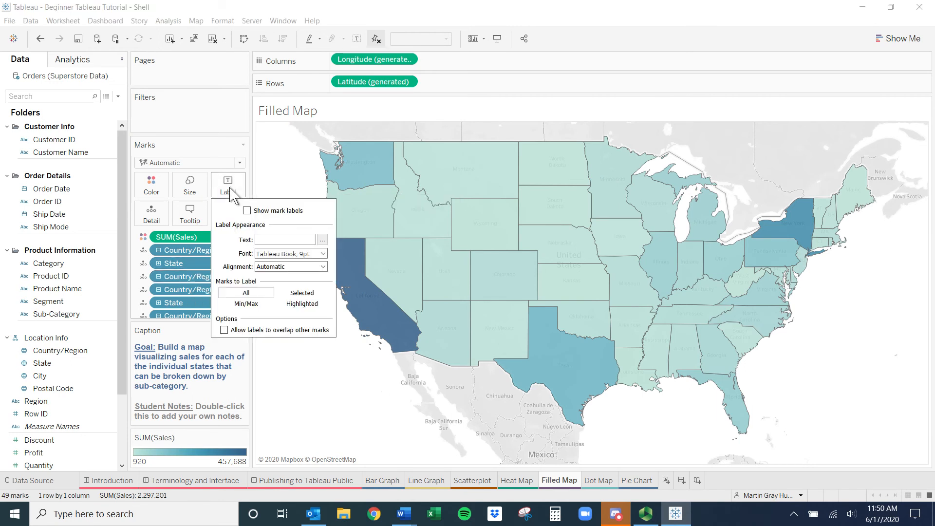
click(247, 210)
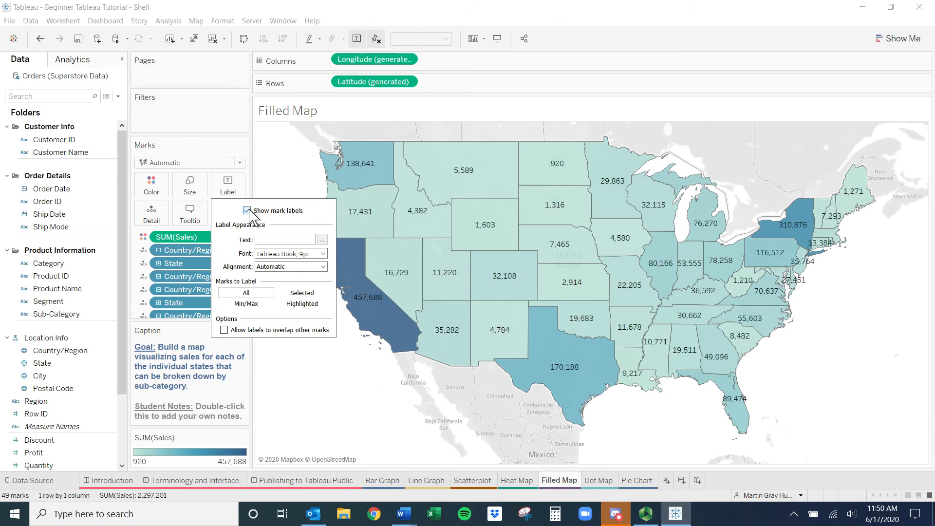
click(247, 211)
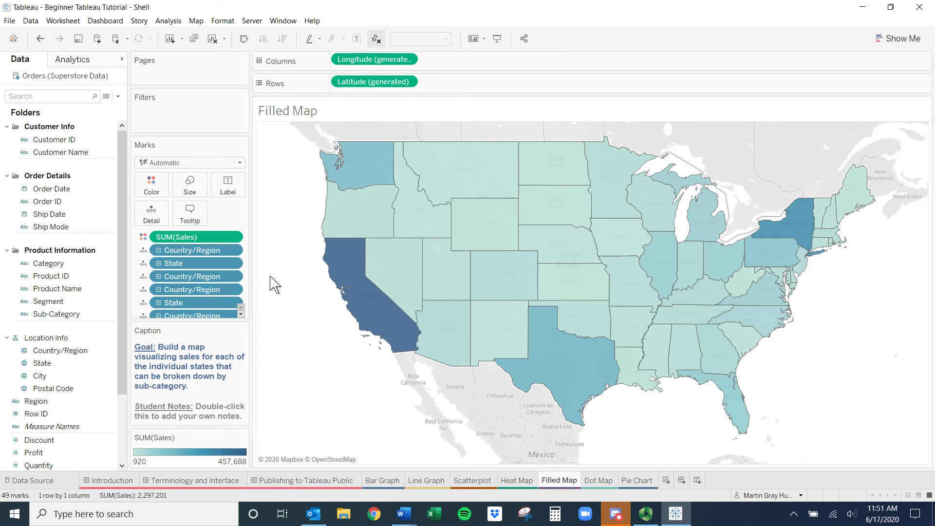
Add Profit and Quantity to the tooltips of the filled map
mouse_move(361, 301)
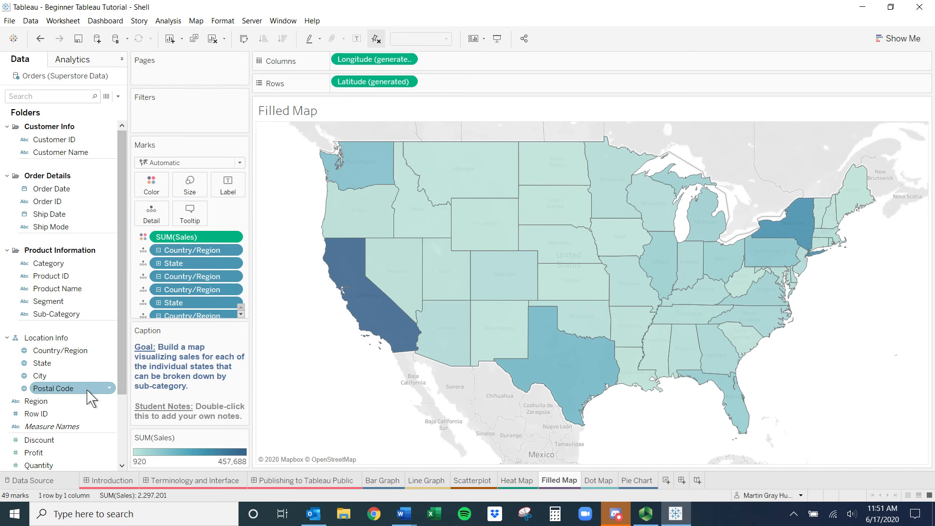
drag(47, 453, 192, 214)
drag(66, 467, 190, 215)
mouse_move(380, 329)
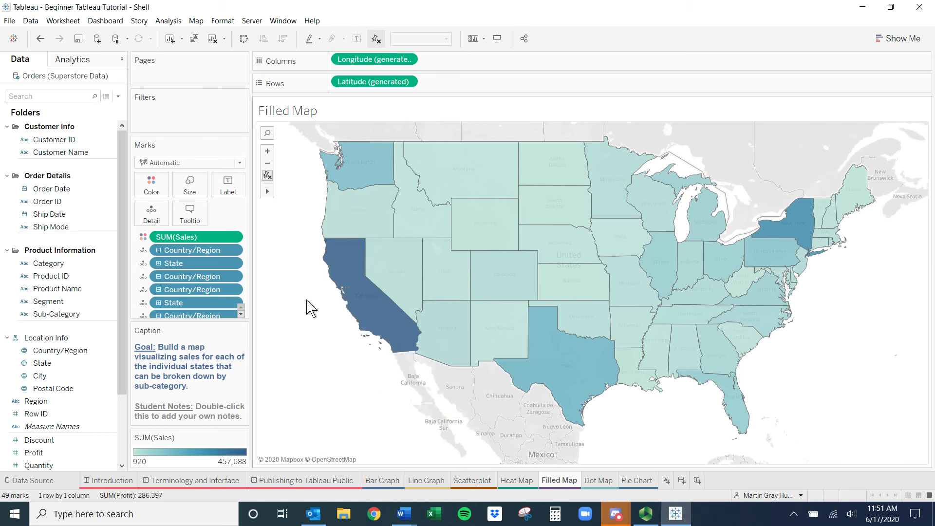
scroll(307, 308, down, 3)
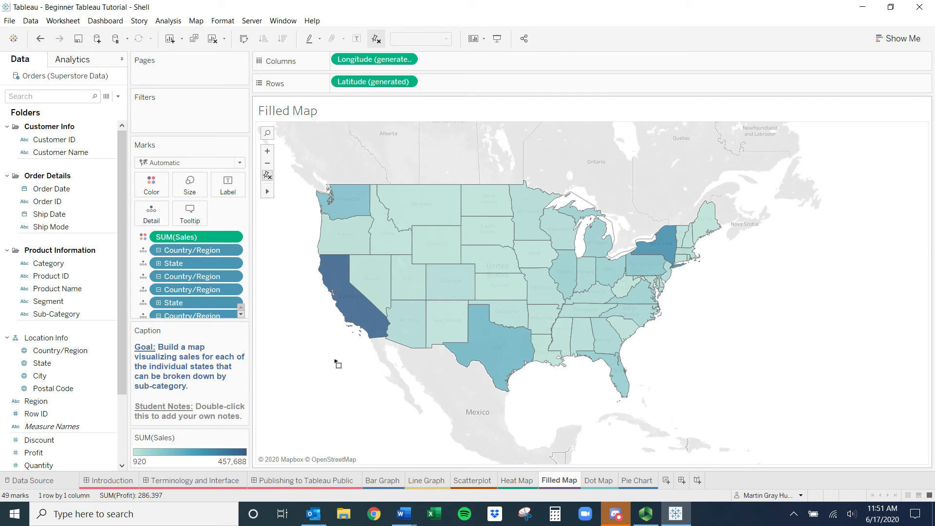
Label every state on the filled map with its Profit
mouse_move(273, 195)
click(293, 191)
drag(317, 225, 363, 204)
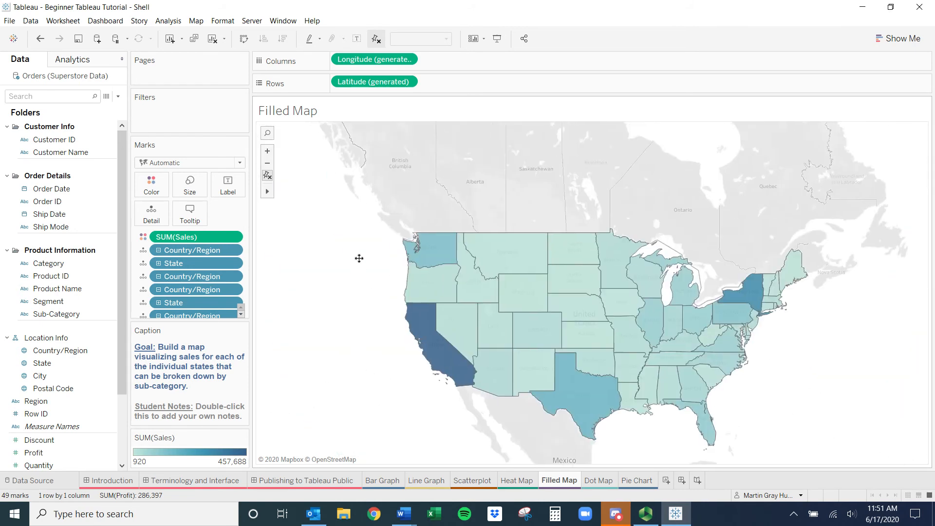
click(267, 151)
click(267, 164)
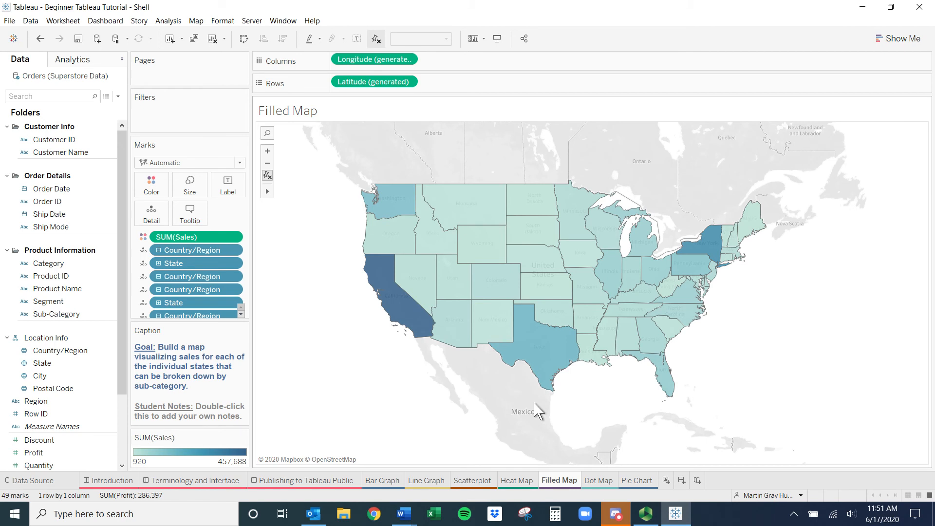
mouse_move(410, 330)
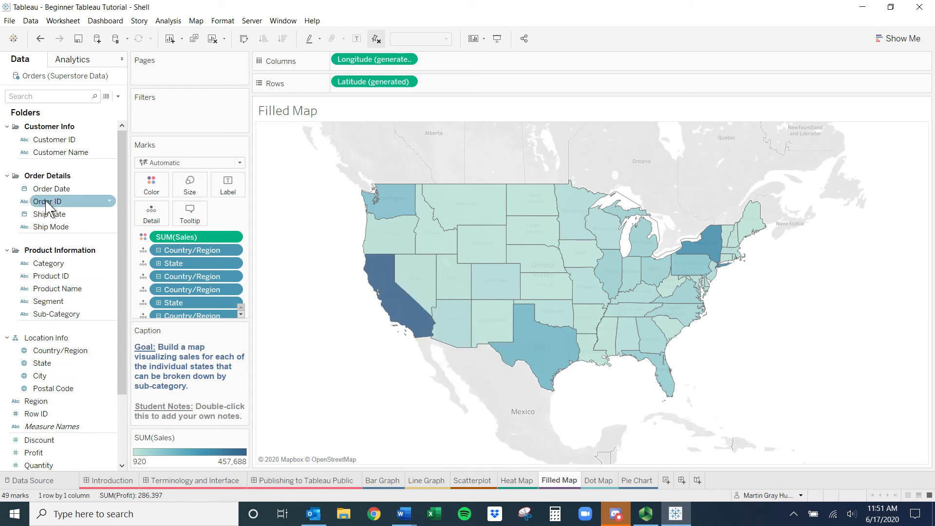
scroll(120, 292, down, 3)
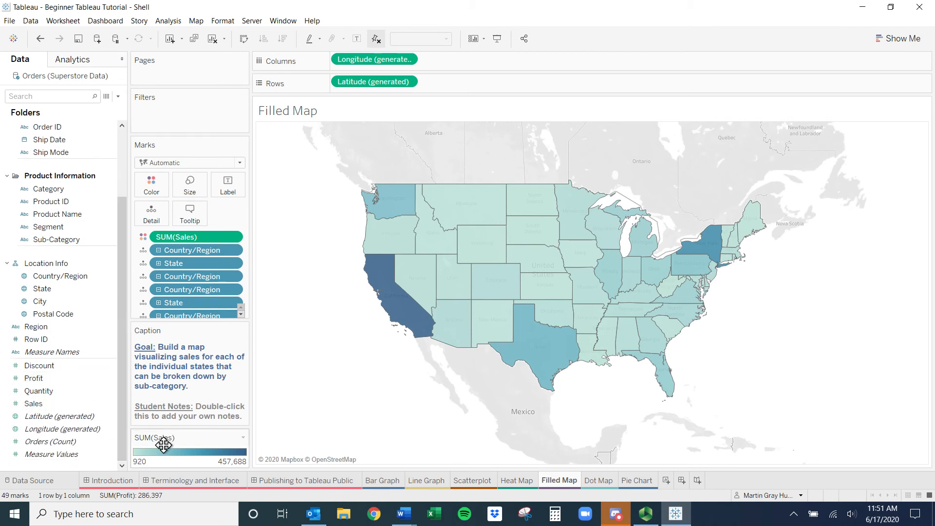
click(62, 382)
drag(62, 382, 241, 194)
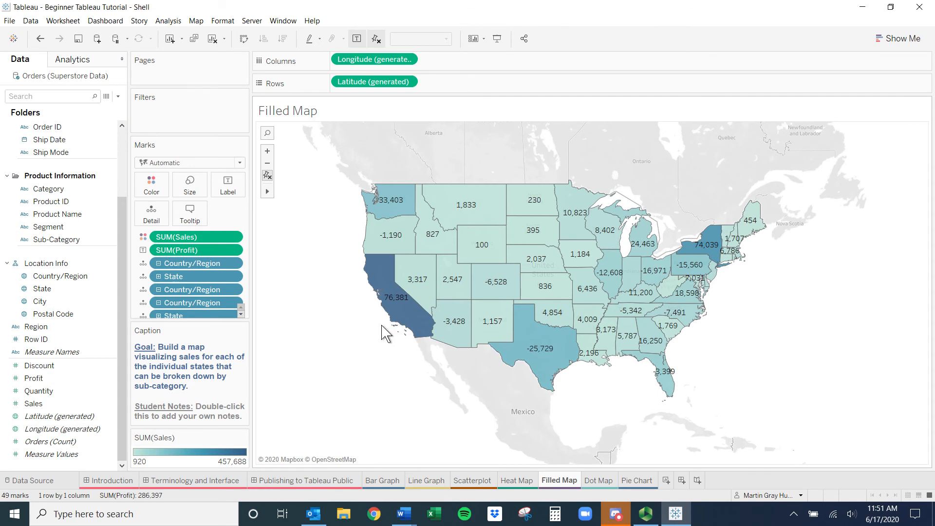
mouse_move(707, 267)
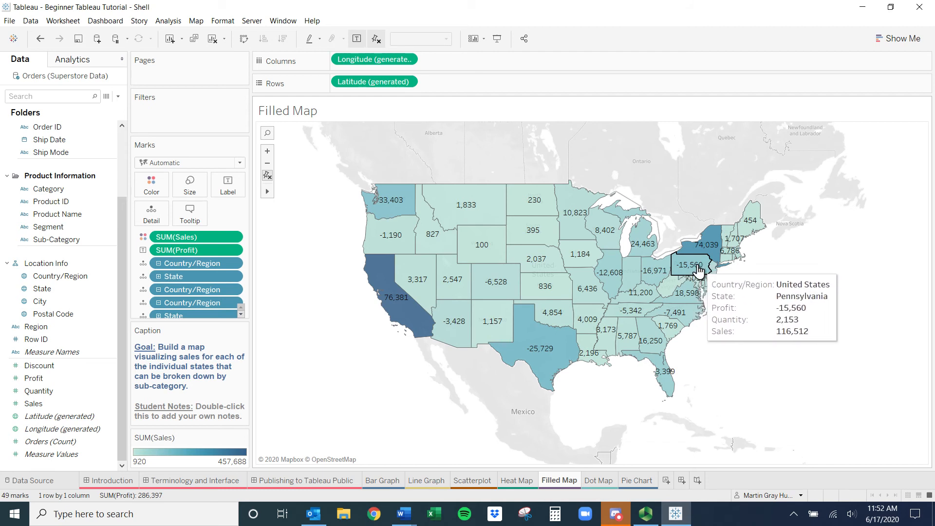
Add a point annotation to the map that reads "Low profits in Pennsylvania"
click(196, 21)
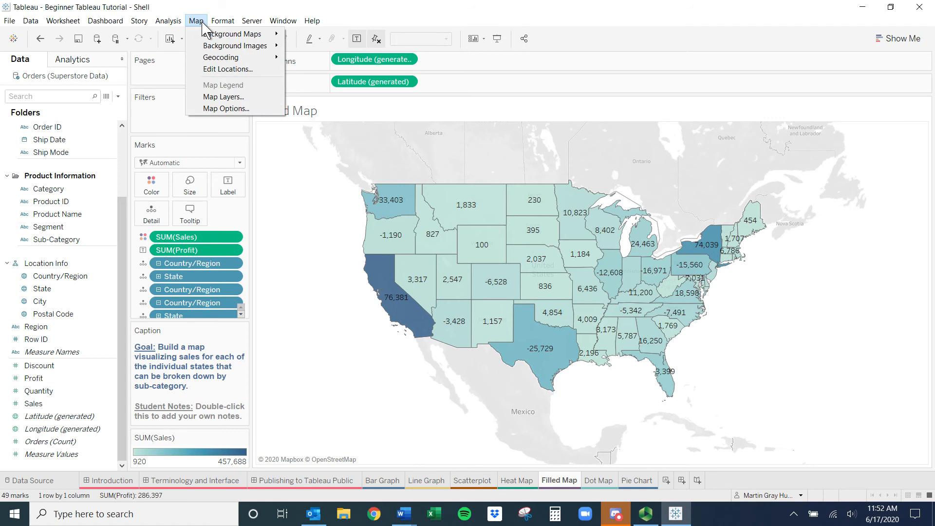
mouse_move(171, 23)
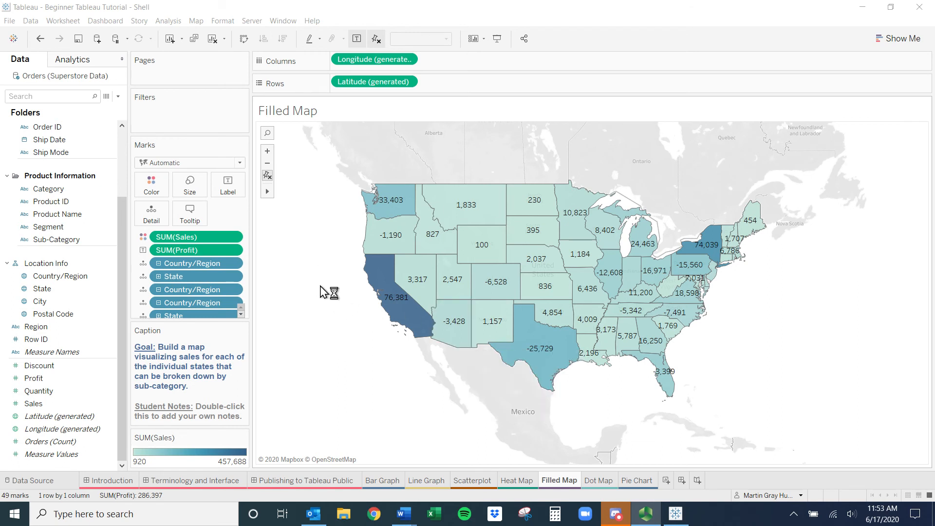
right_click(310, 266)
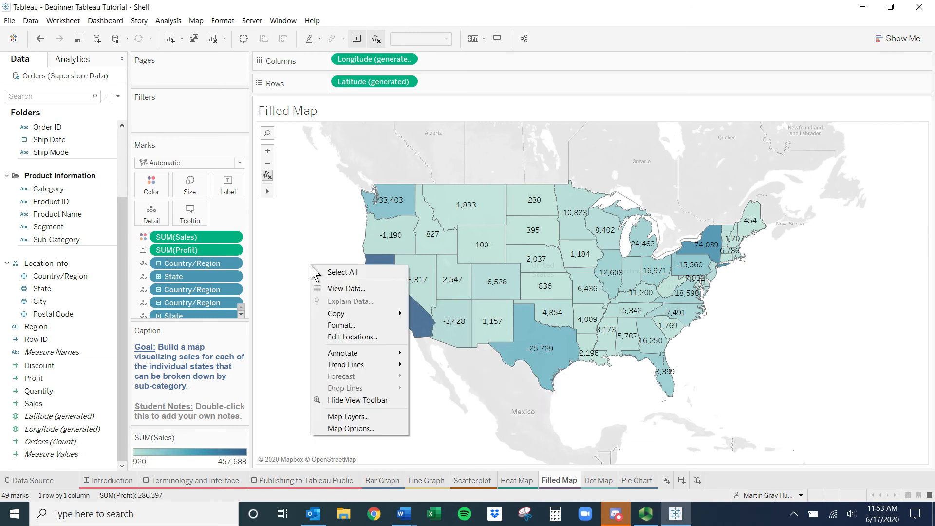
mouse_move(384, 354)
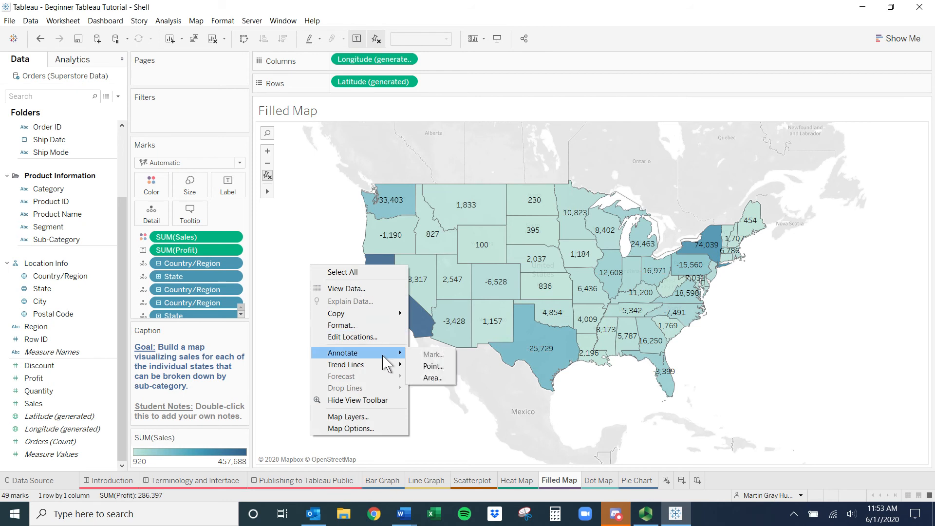
click(433, 366)
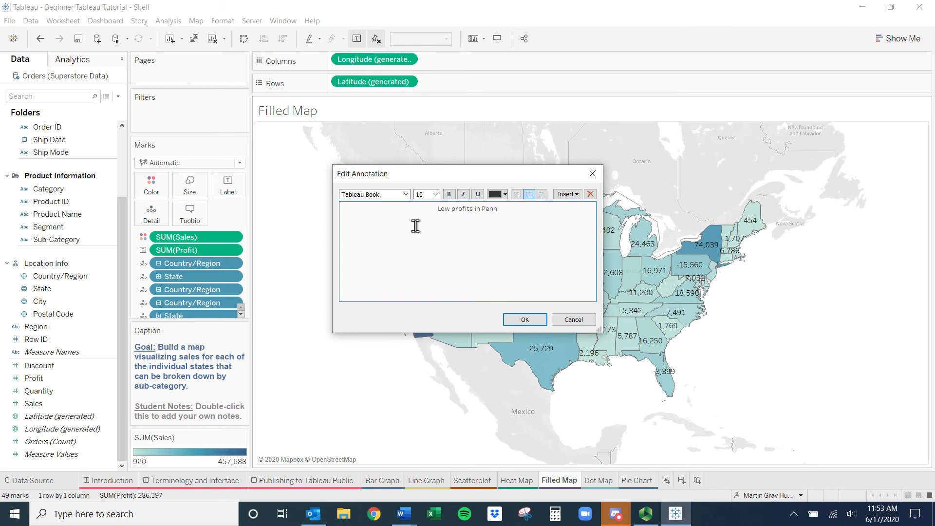
text(ania)
click(520, 320)
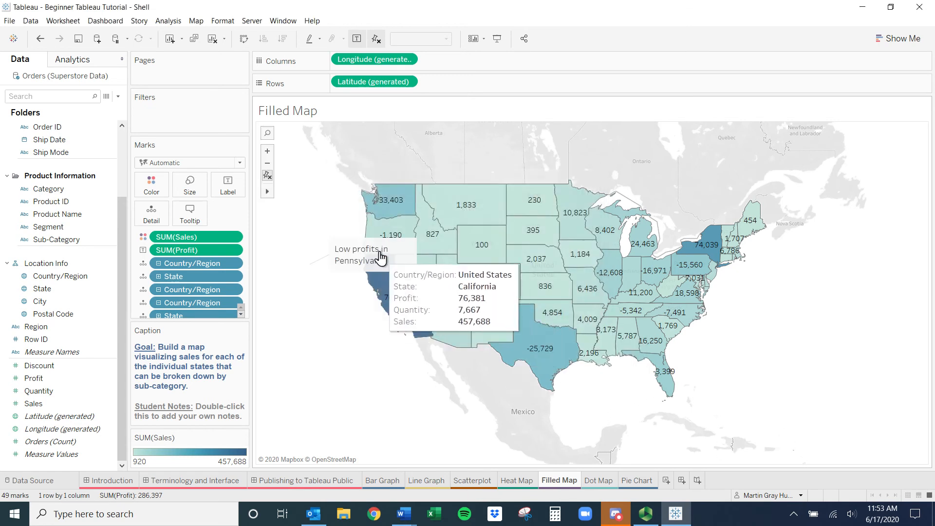
Move the annotation text off the east coast and anchor its pointer line on Pennsylvania
mouse_move(406, 247)
mouse_down()
mouse_move(481, 293)
mouse_move(522, 297)
mouse_move(470, 264)
mouse_move(464, 240)
mouse_up()
click(402, 273)
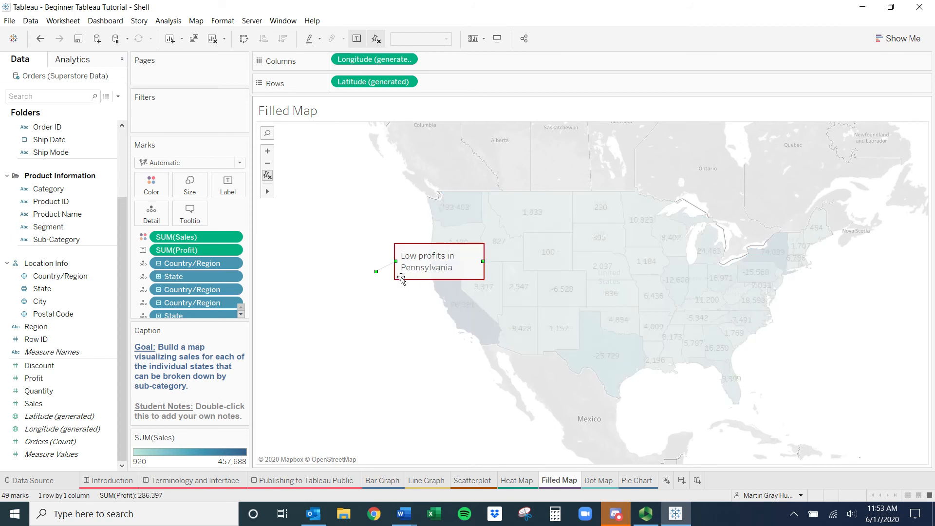
mouse_move(407, 277)
mouse_down()
mouse_move(804, 280)
mouse_move(547, 290)
mouse_move(856, 286)
mouse_up()
mouse_move(377, 271)
mouse_down()
mouse_move(764, 250)
mouse_move(779, 258)
mouse_move(762, 272)
mouse_up()
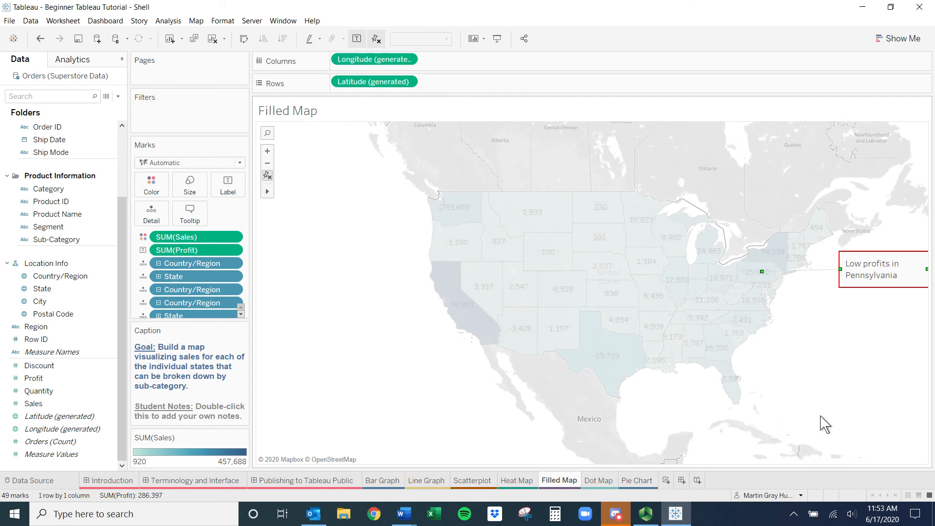
click(828, 412)
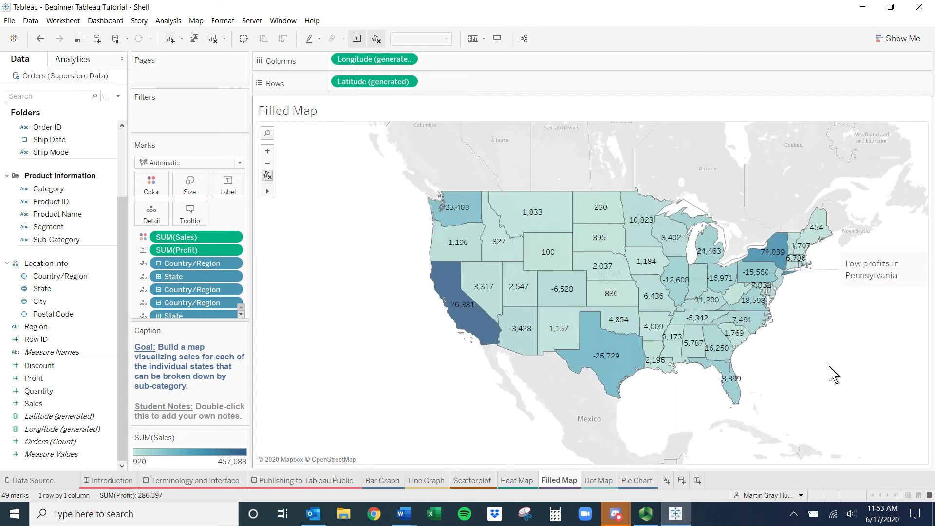
Format the Pennsylvania annotation's pointer line as a thick black dashed line and close the formatting options
click(852, 275)
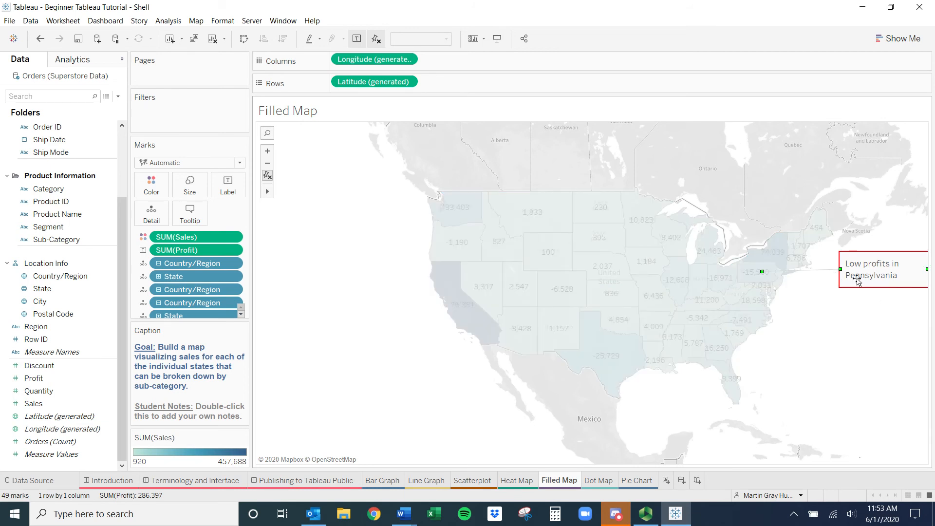
right_click(857, 282)
click(880, 298)
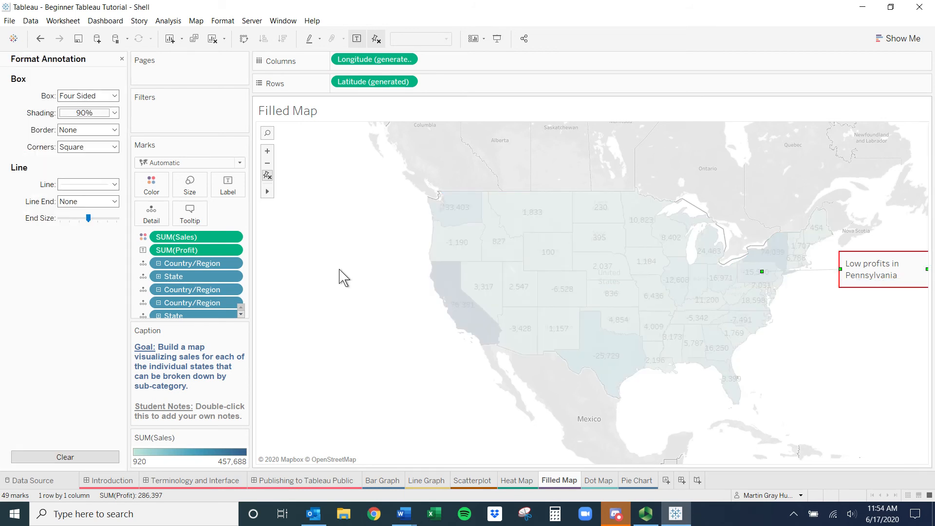
click(98, 96)
click(72, 161)
click(77, 148)
click(34, 151)
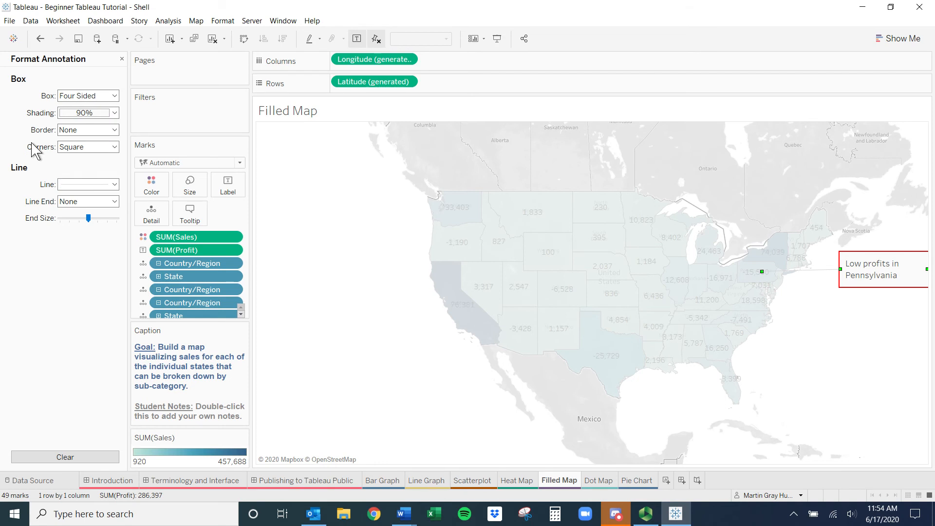
click(94, 184)
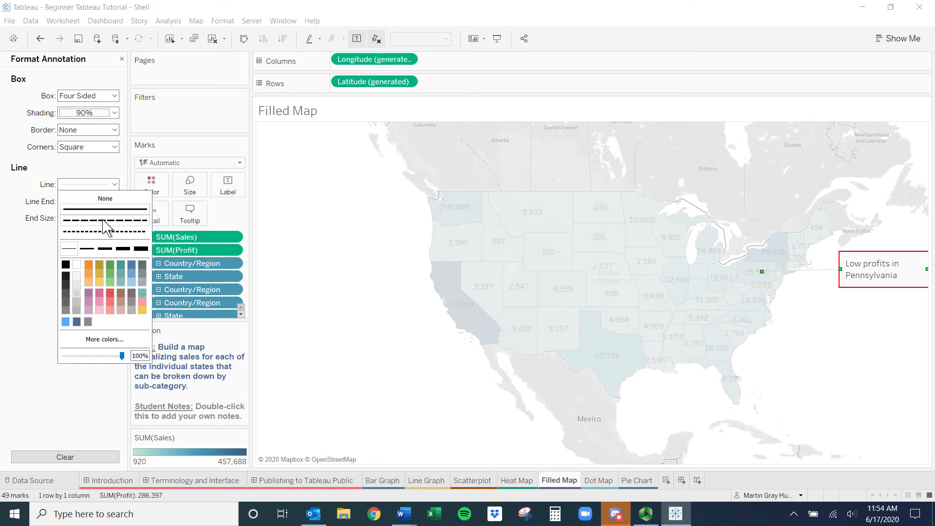
click(84, 220)
click(124, 247)
click(65, 266)
click(806, 339)
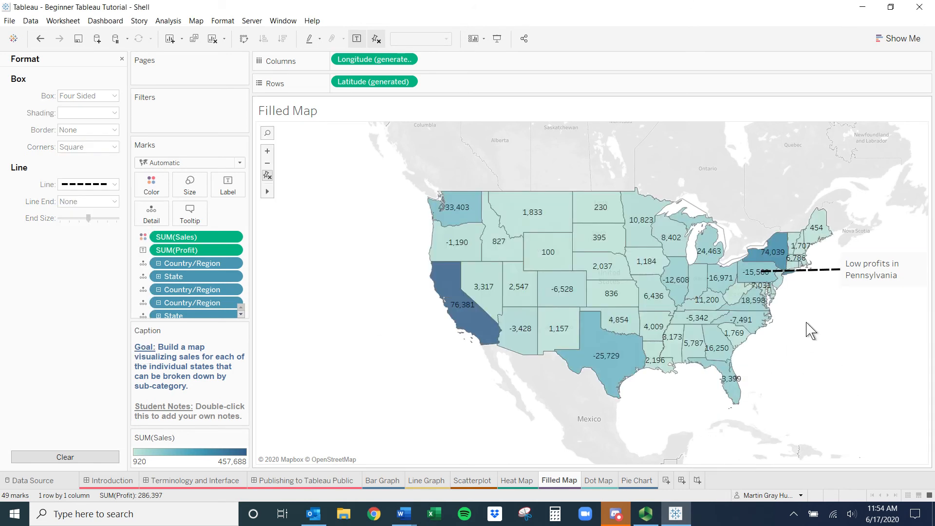
mouse_move(648, 283)
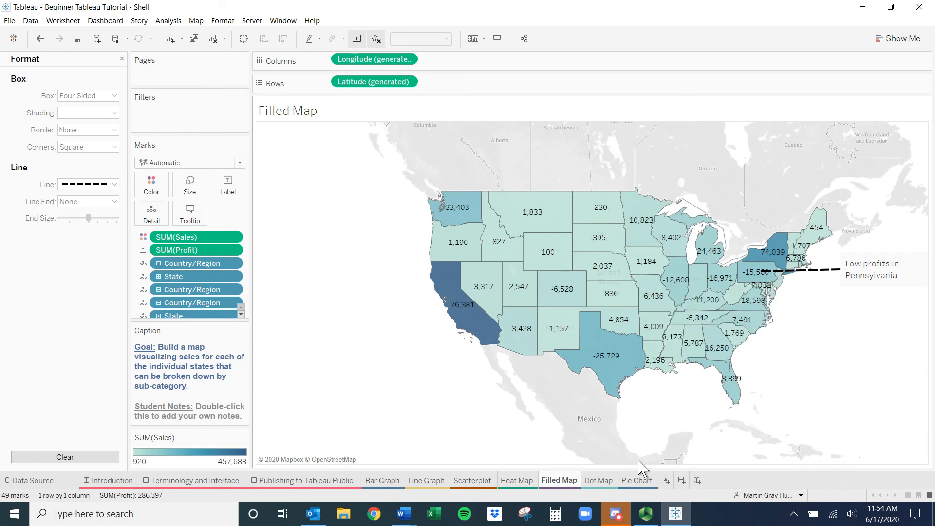
mouse_move(779, 278)
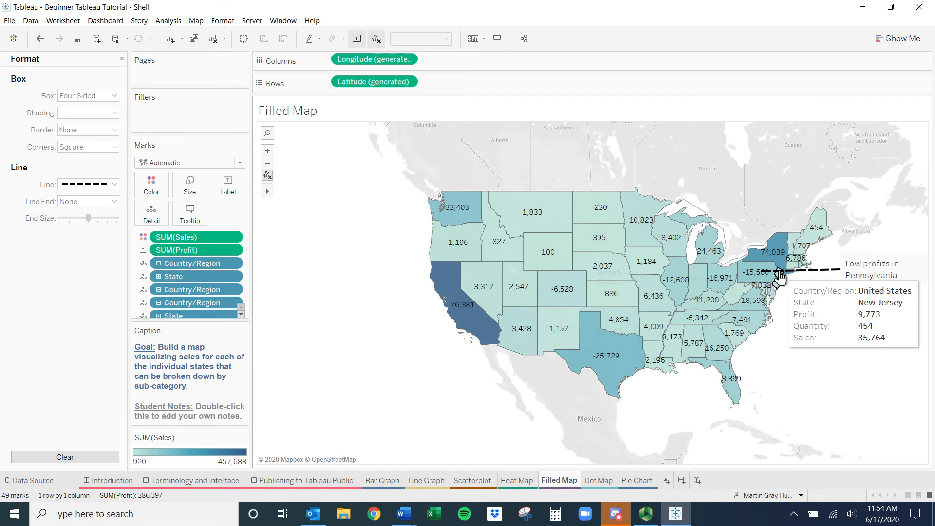
click(122, 59)
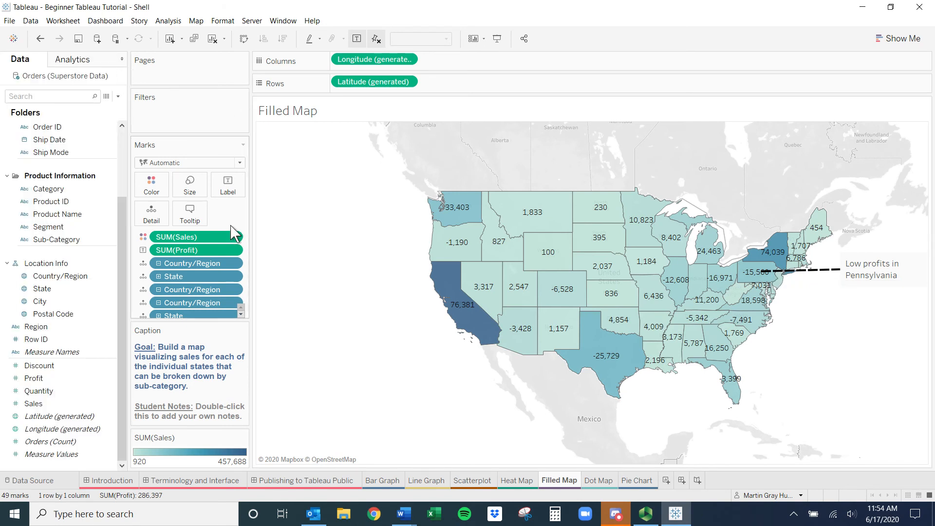
Pan the map so the states and the whole Pennsylvania annotation fit in the view
mouse_move(707, 289)
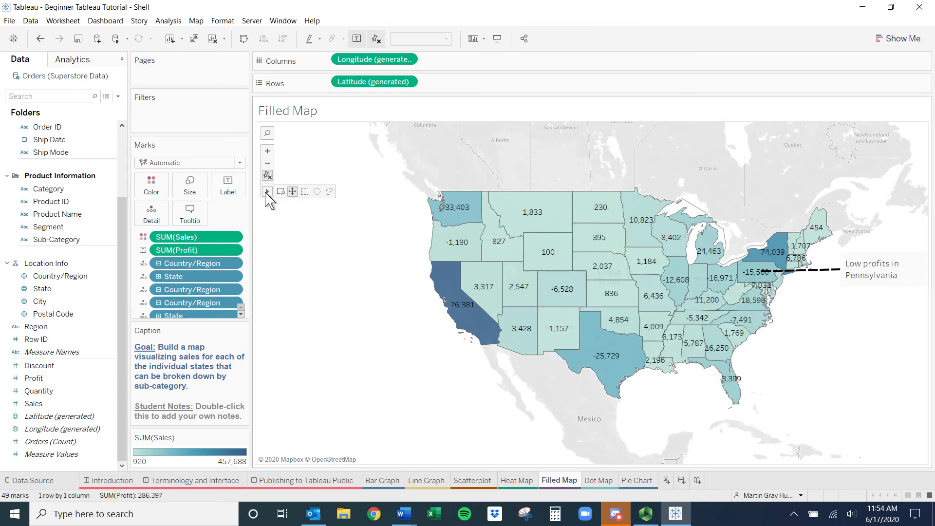
click(292, 192)
drag(334, 270, 263, 259)
mouse_move(507, 326)
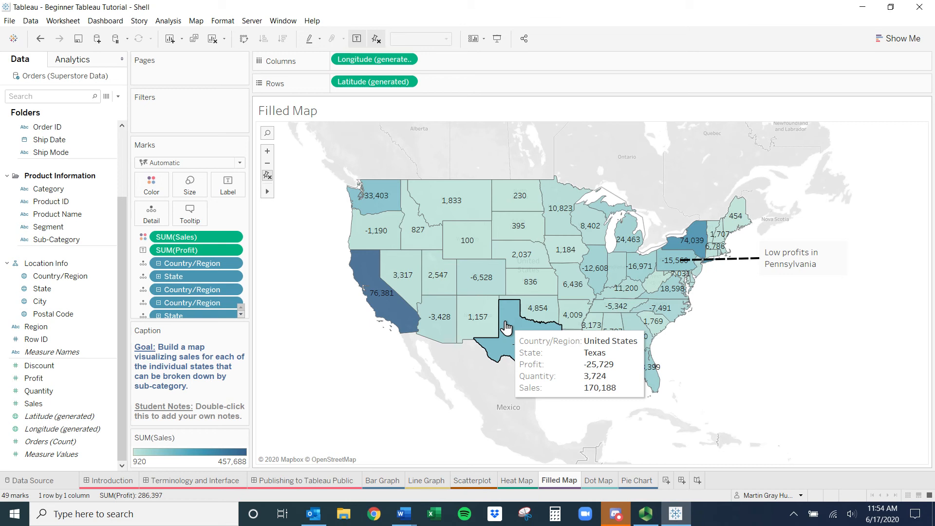
Try adding City to the columns and moving it to the map's labels, and undo both changes
click(59, 301)
drag(60, 301, 526, 59)
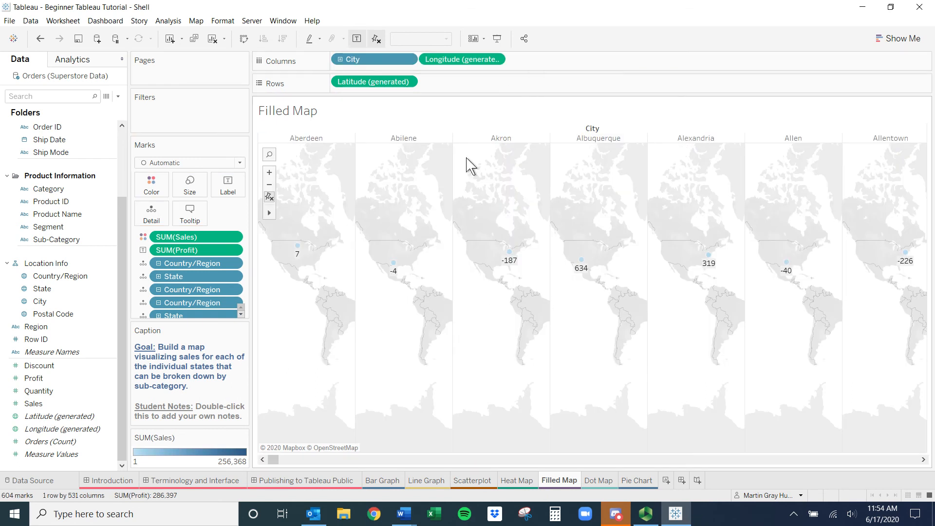
drag(405, 59, 609, 62)
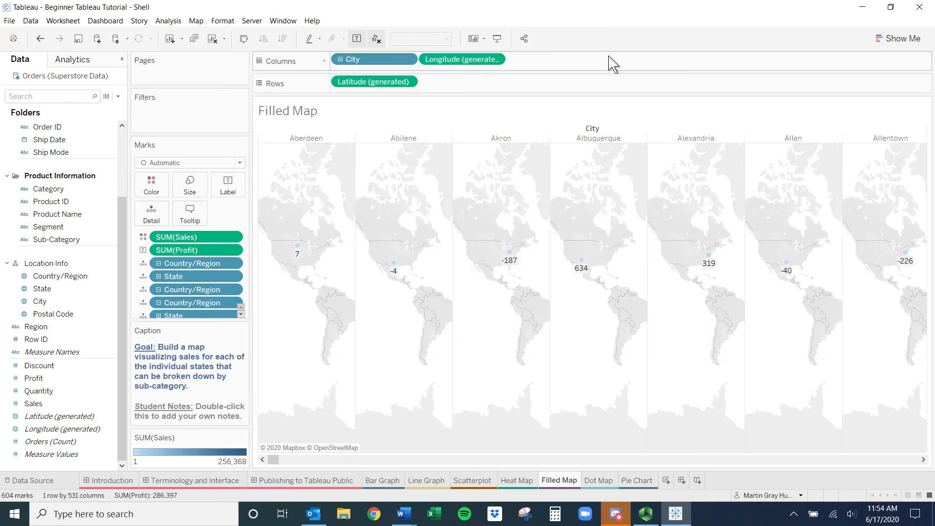
drag(394, 60, 234, 198)
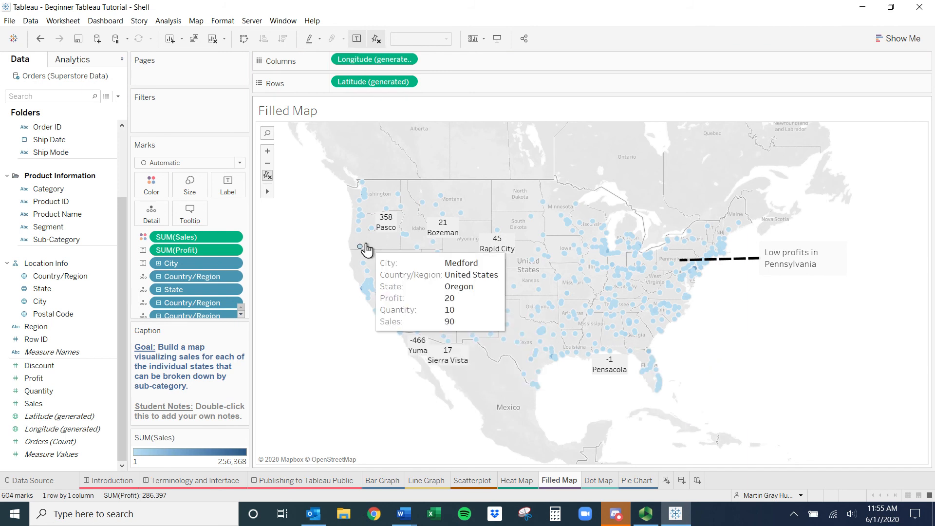
key(ctrl+z)
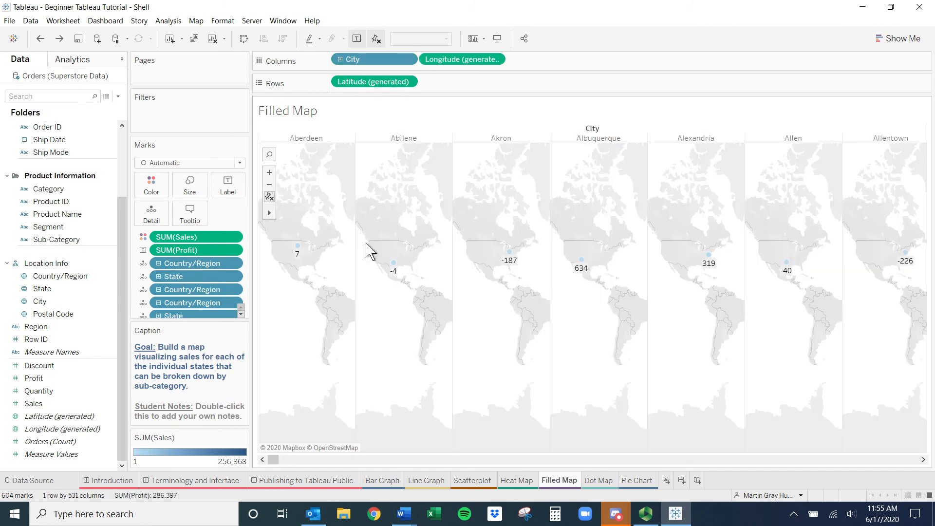
key(ctrl+z)
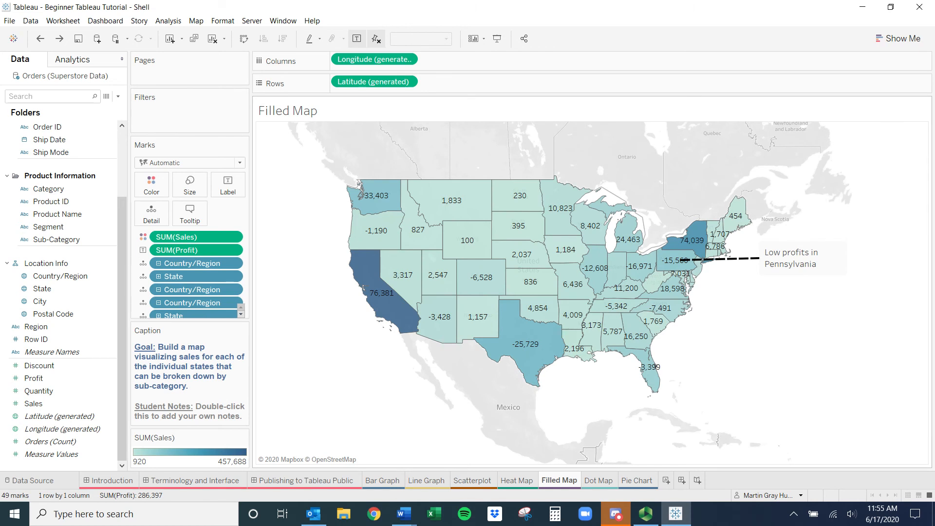
Switch to the Dot Map sheet and add City to the columns
click(404, 514)
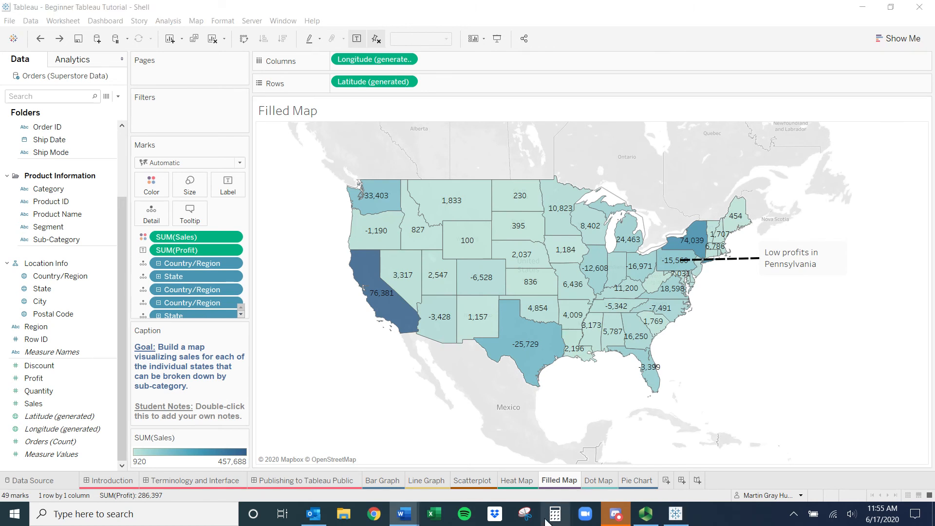
click(599, 481)
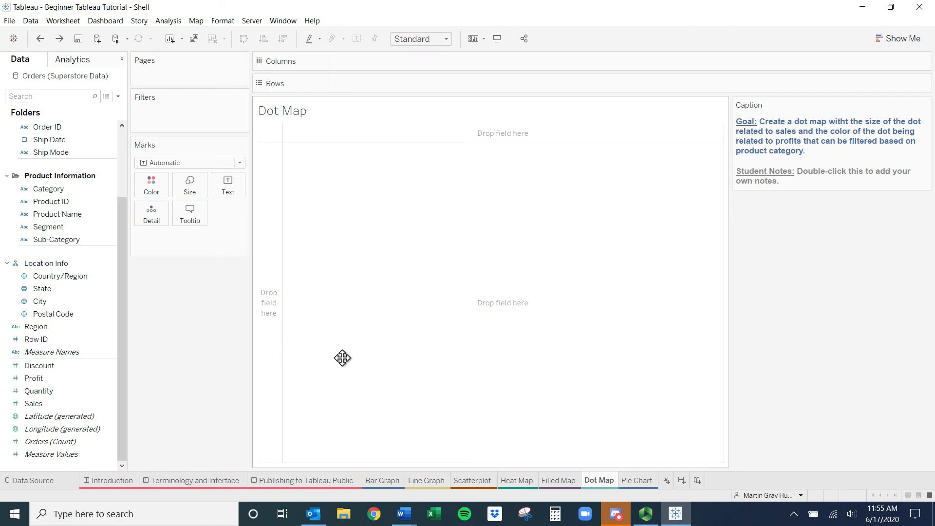
drag(59, 303, 7, 301)
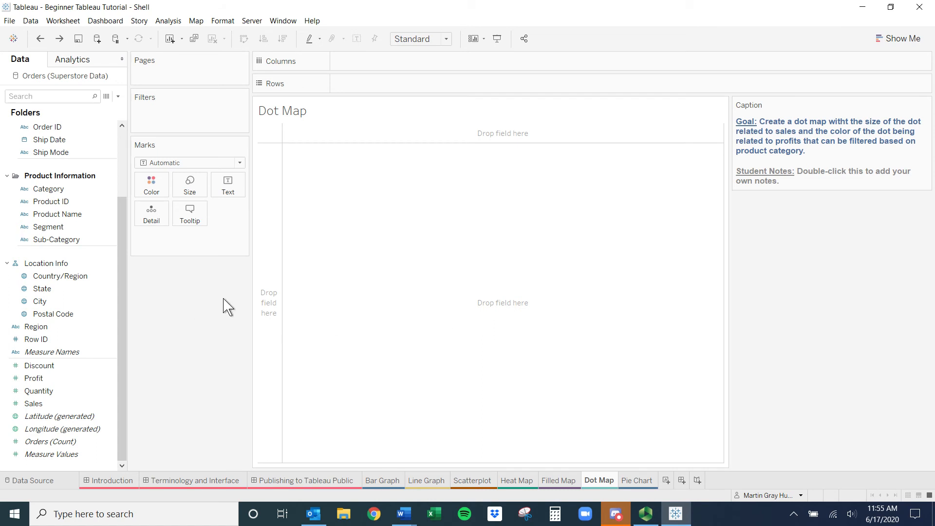
drag(61, 302, 367, 64)
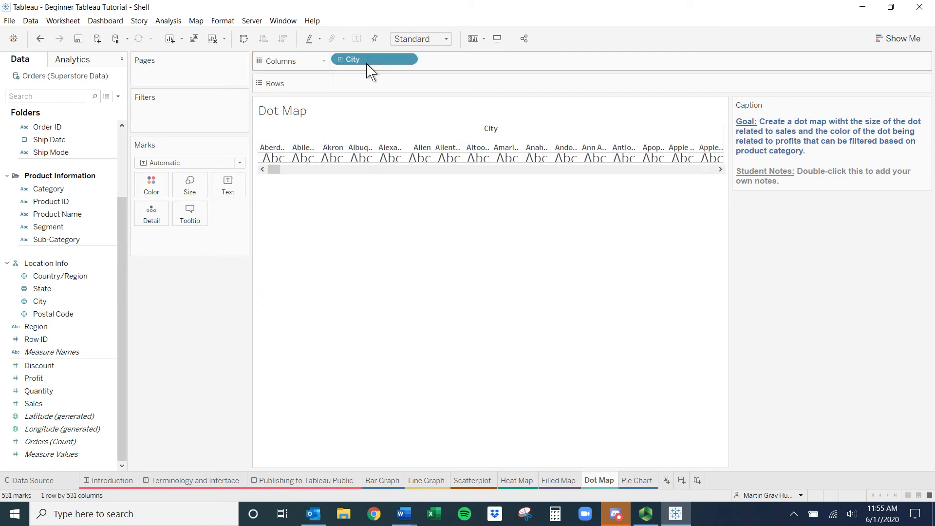
Convert the city view into a symbol map using Show Me and close the chart suggestions
click(897, 39)
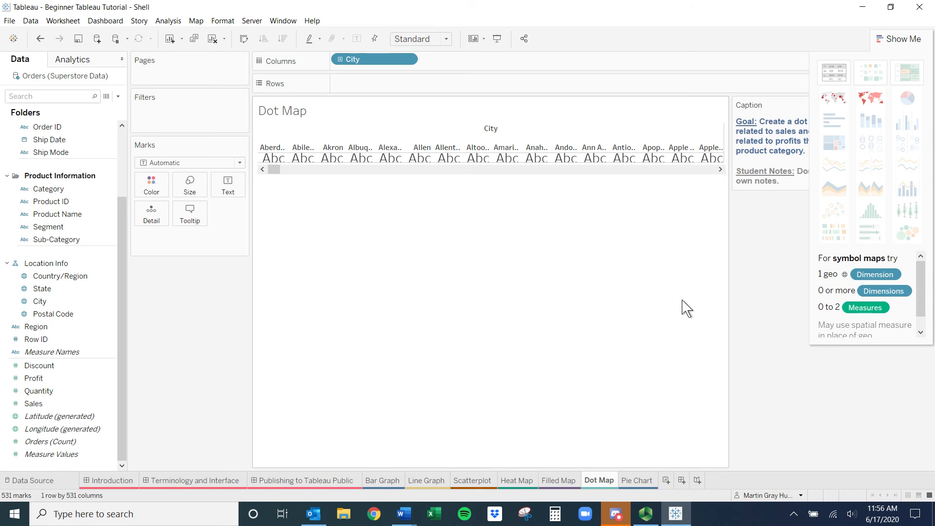
click(834, 100)
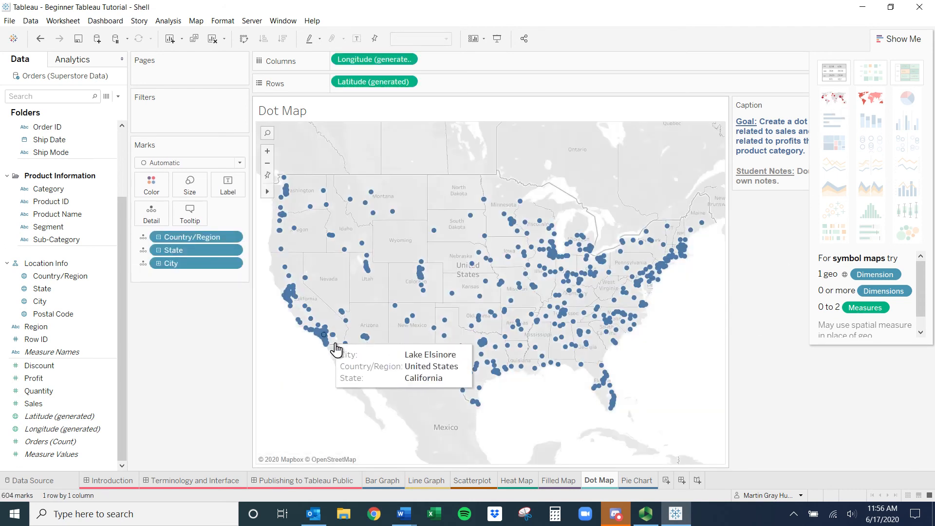
click(906, 38)
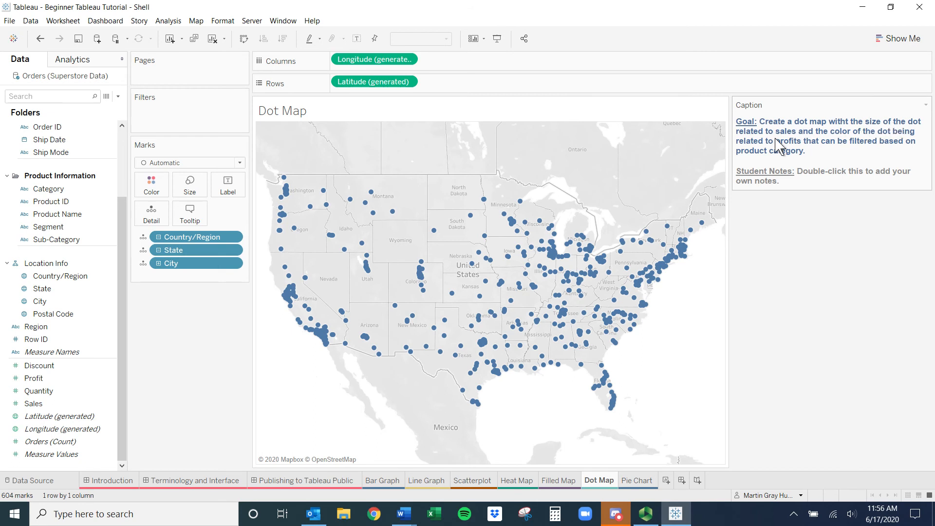
Size the city dots by Sales and apply a larger mark size range in the size settings
drag(33, 403, 193, 190)
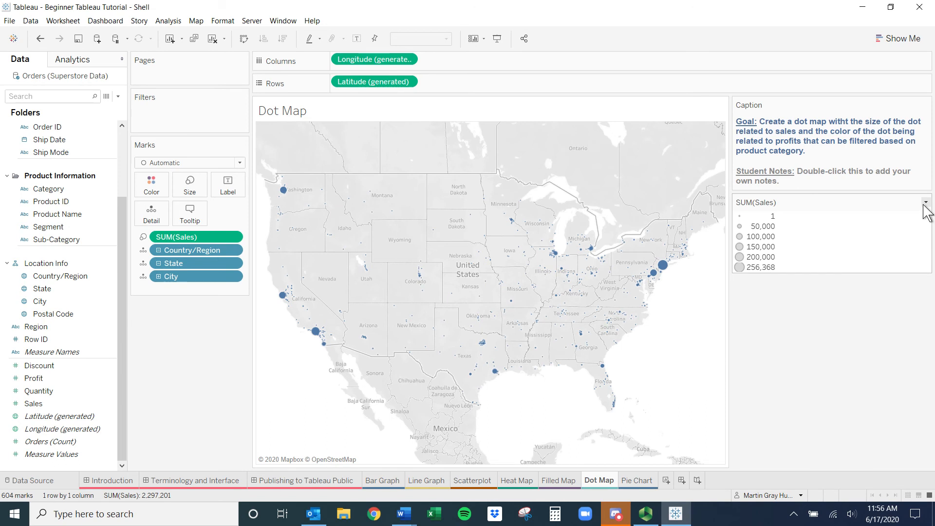
click(926, 203)
click(910, 214)
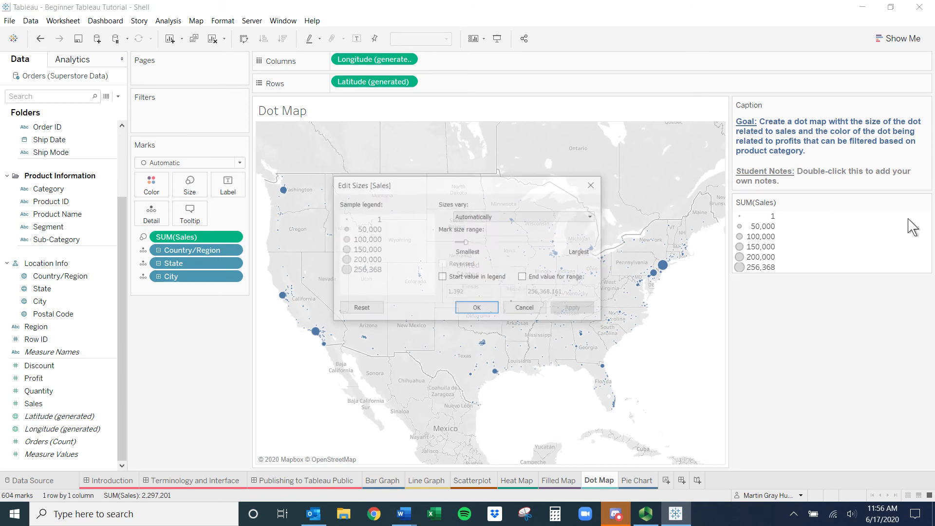
drag(528, 191, 847, 108)
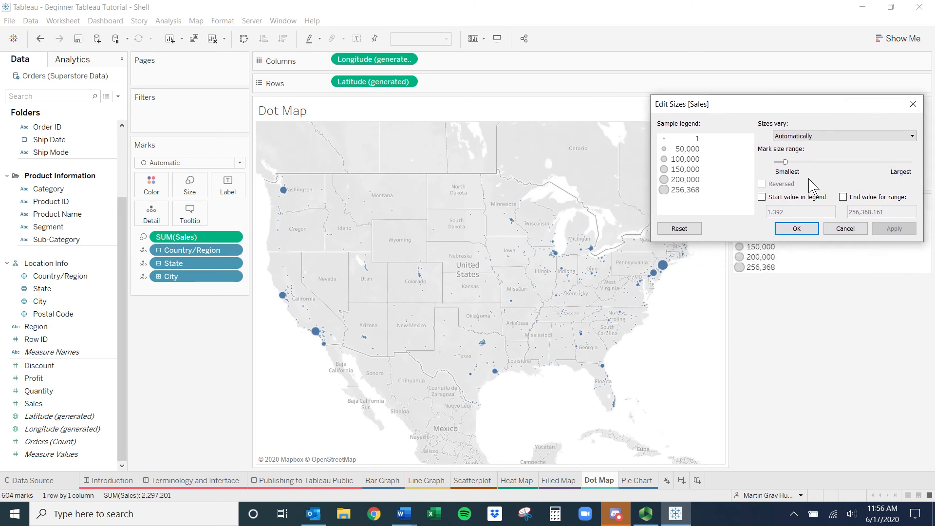
drag(791, 162, 811, 162)
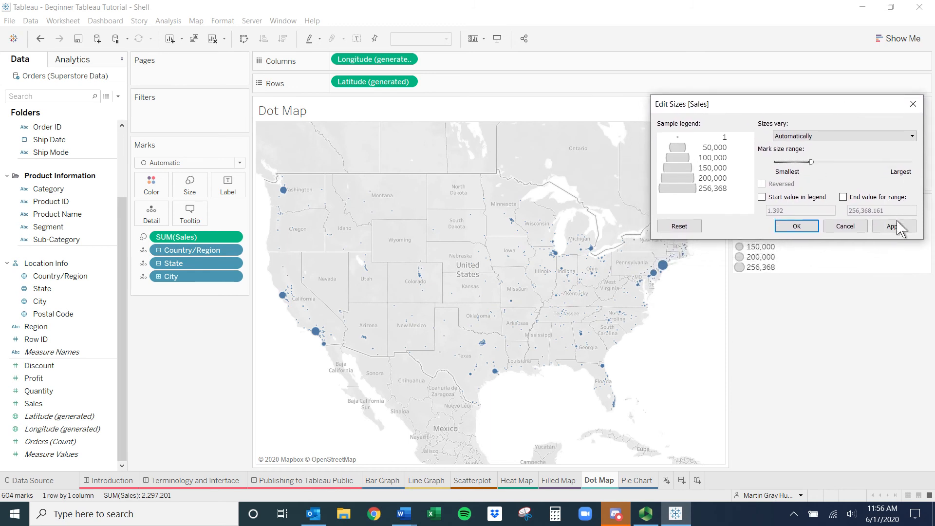
click(903, 227)
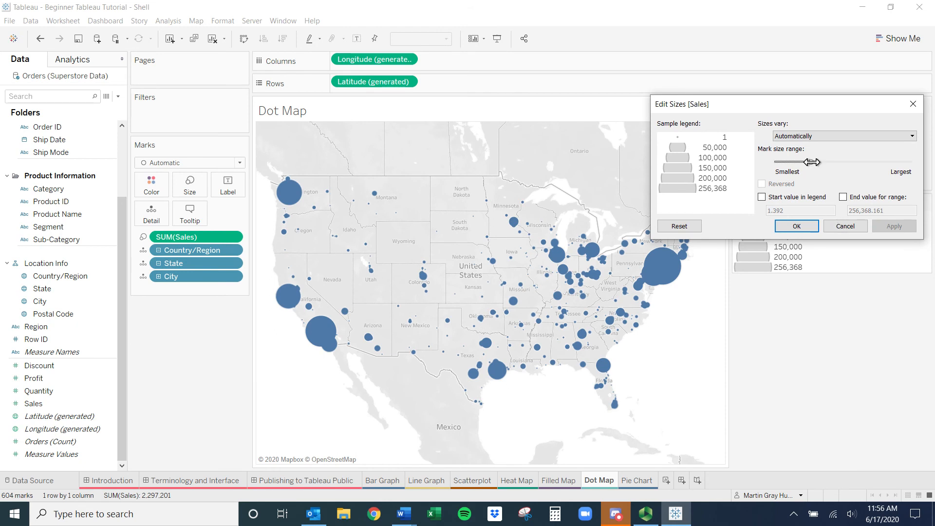
Try varying the Sales dot sizes by range with an adjusted mark size range and apply it to the map
drag(811, 163, 799, 162)
click(811, 137)
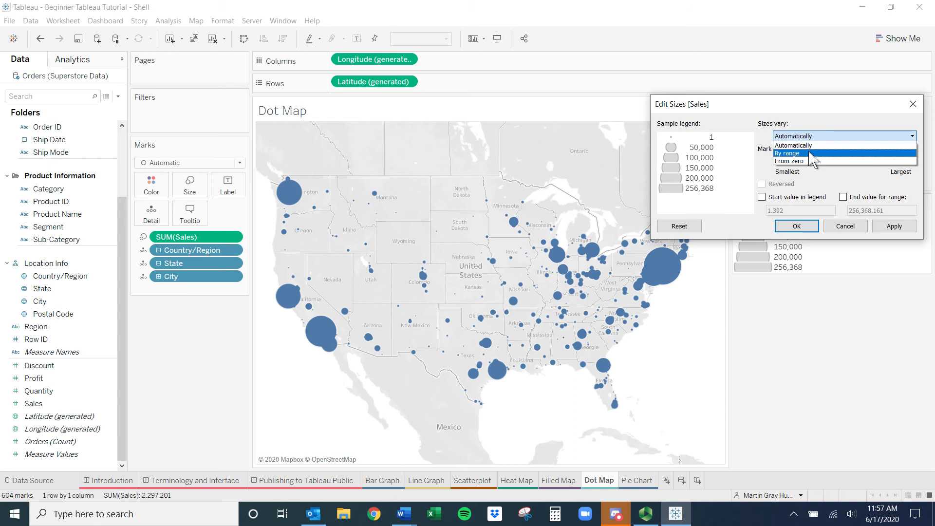
click(811, 153)
mouse_move(798, 163)
mouse_down()
mouse_move(817, 162)
mouse_move(775, 163)
mouse_move(795, 163)
mouse_up()
click(892, 227)
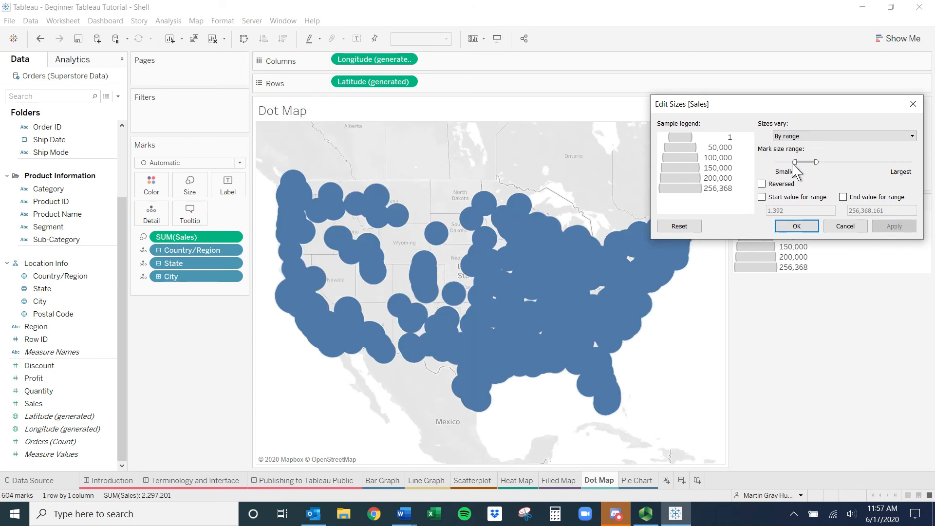
Try reversing the by-range sizing, restore its order, and reduce both ends of the mark size range
drag(795, 161, 779, 162)
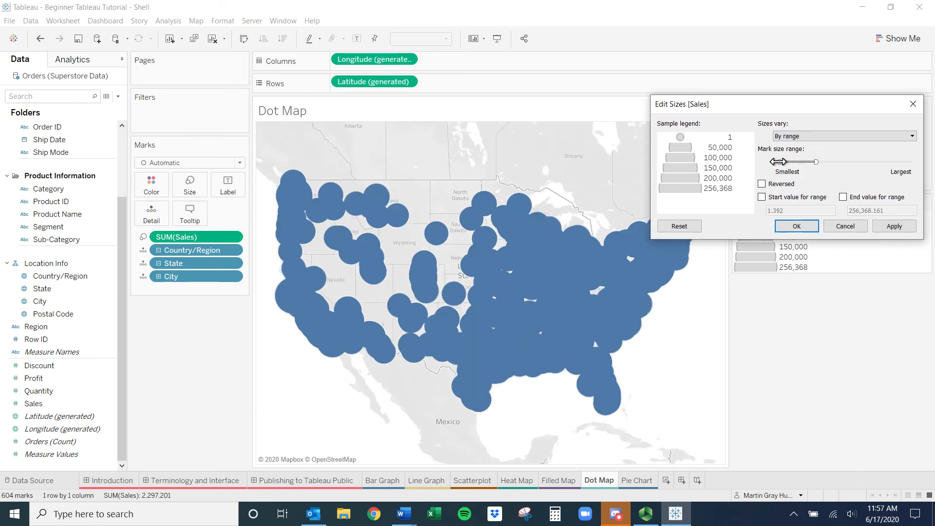
click(762, 184)
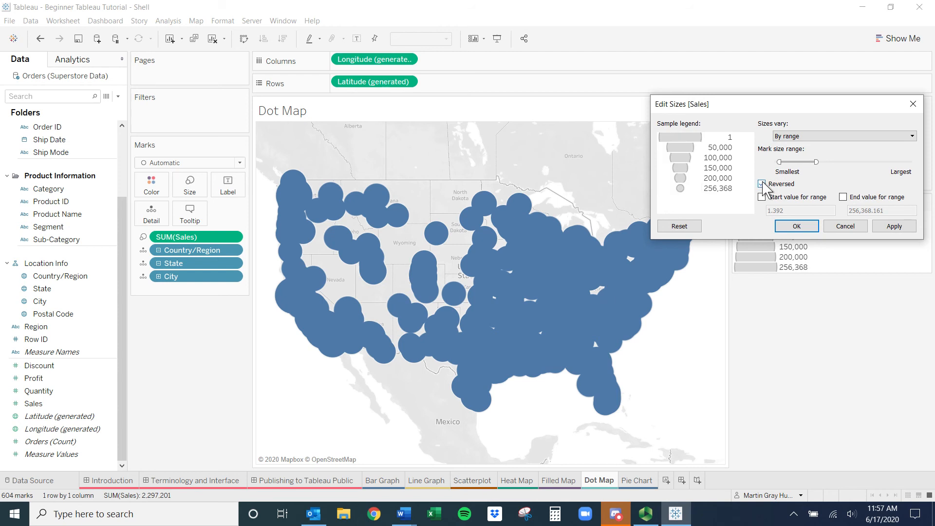
click(761, 184)
drag(817, 163, 798, 162)
click(892, 226)
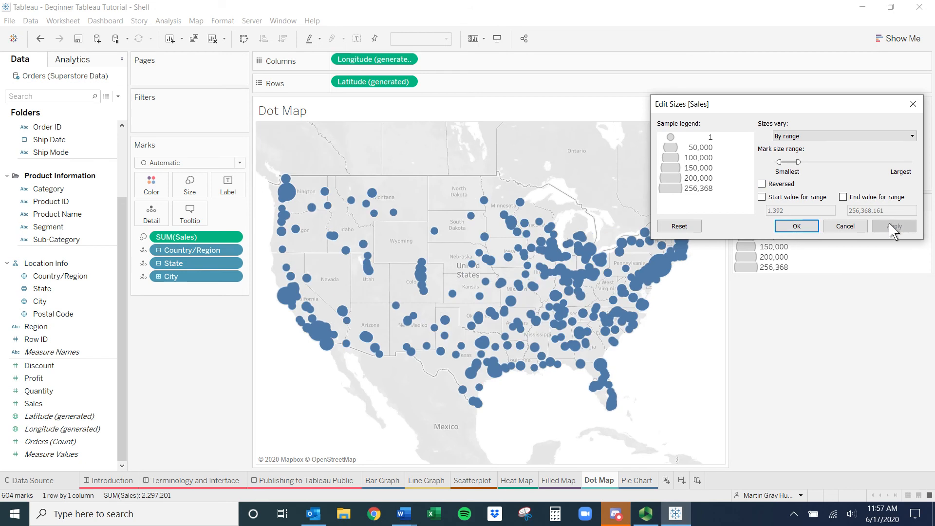
drag(800, 162, 774, 161)
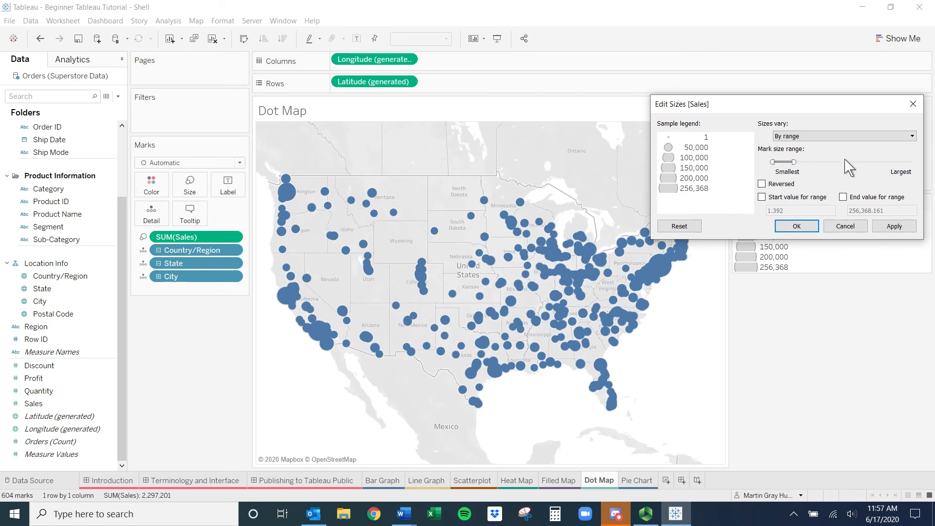
Set the Sales dot sizes to vary from zero, enlarge the mark size range and accept the size settings
click(864, 137)
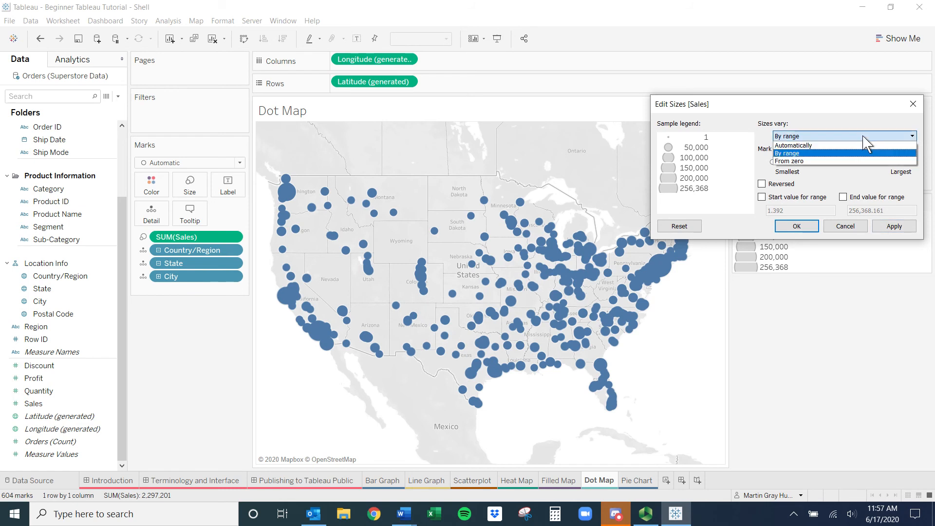
click(839, 162)
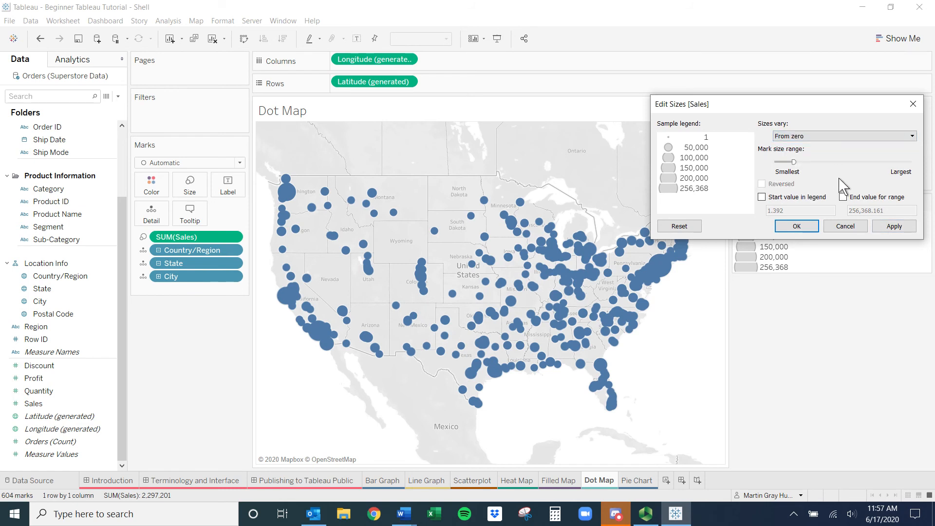
click(899, 226)
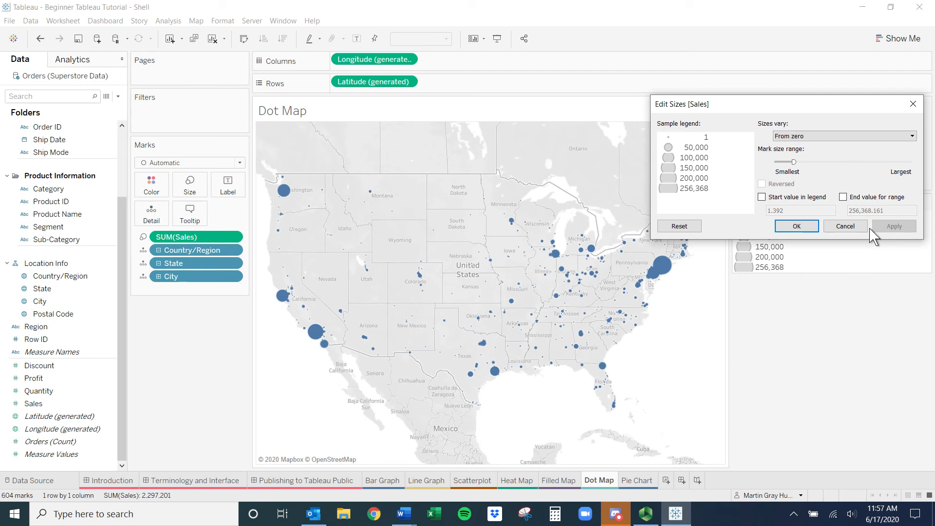
drag(794, 161, 807, 161)
click(907, 225)
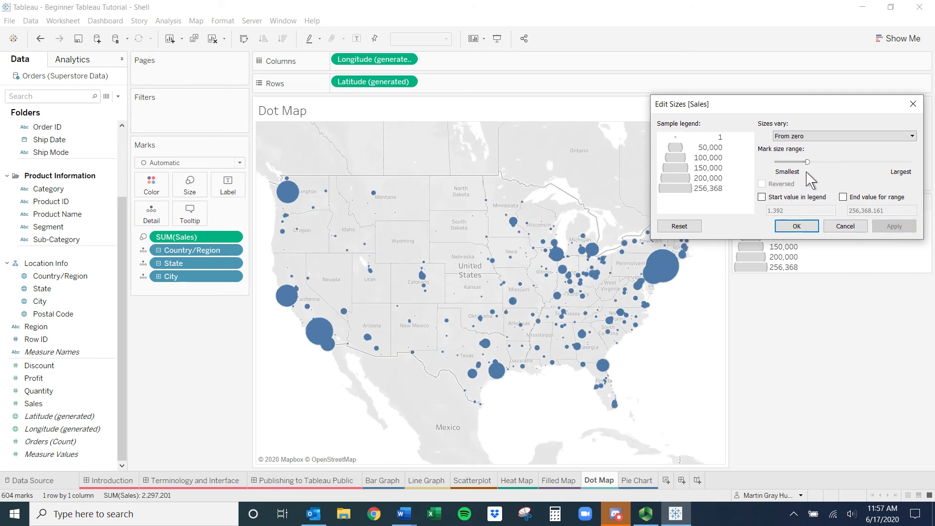
click(805, 227)
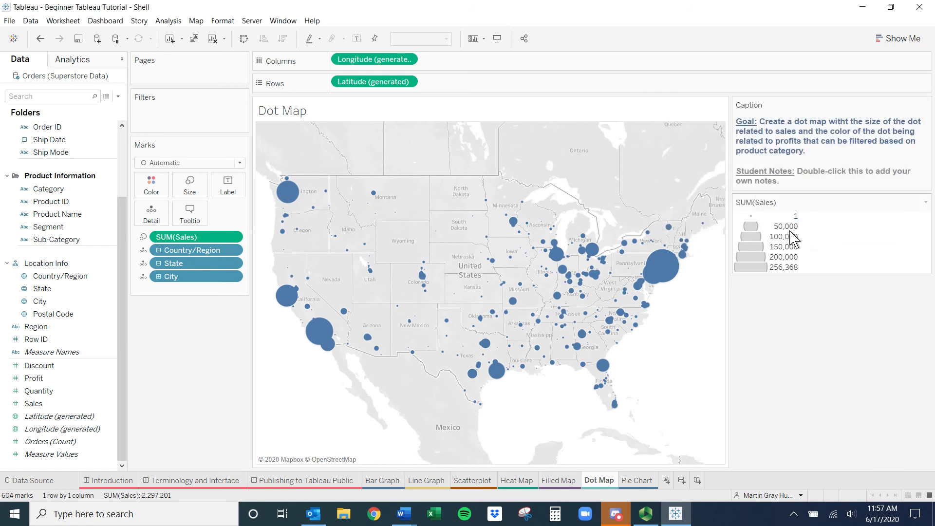
Color the city dots by Profit and inspect the details of the Houston dot
mouse_move(454, 332)
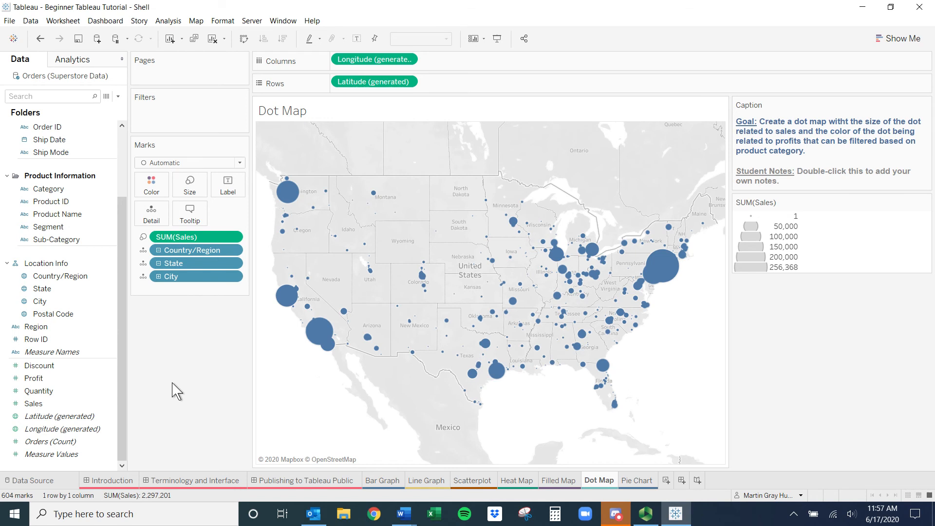
drag(57, 380, 156, 183)
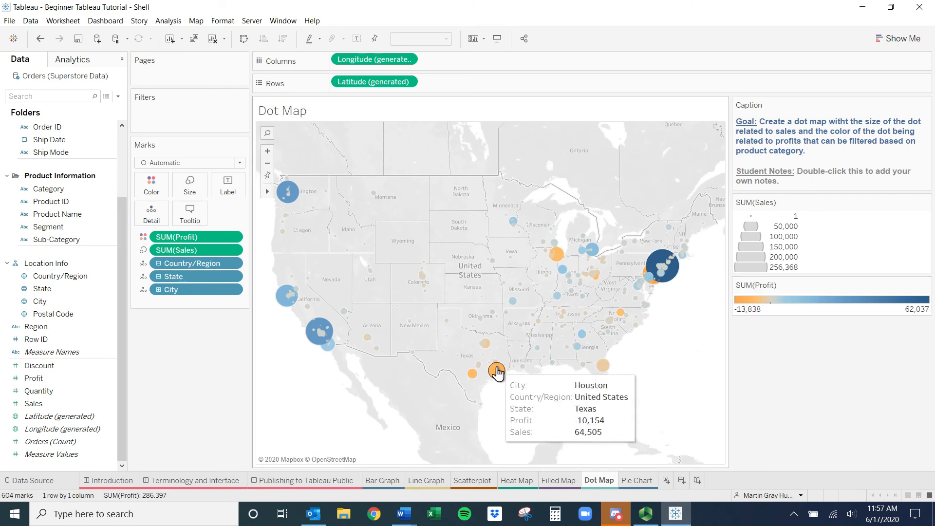
mouse_move(500, 381)
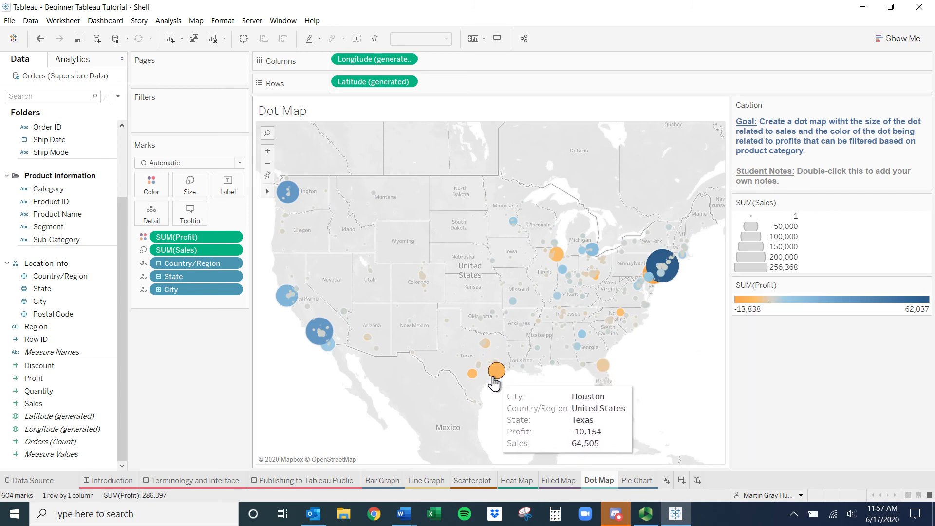
Apply the Red-Green-White Diverging palette with the full color range to the Profit colors
click(925, 285)
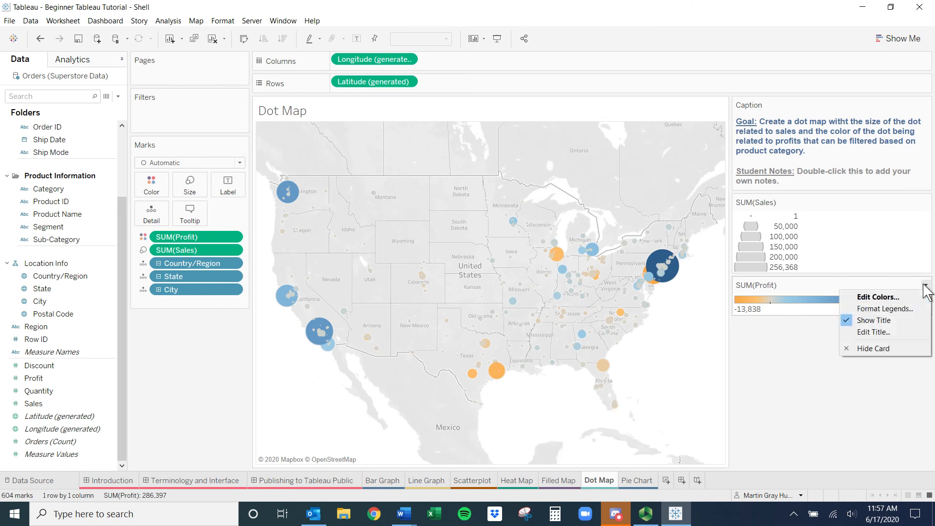
click(906, 298)
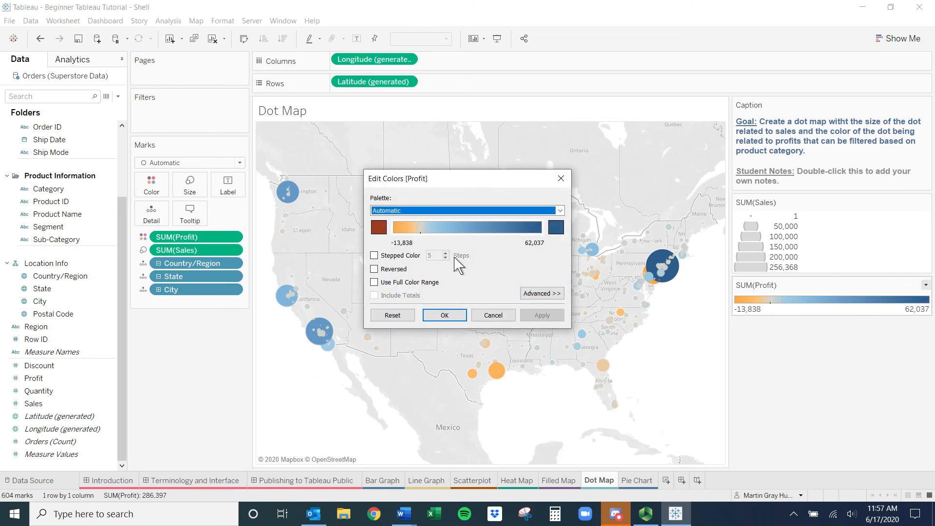
click(501, 212)
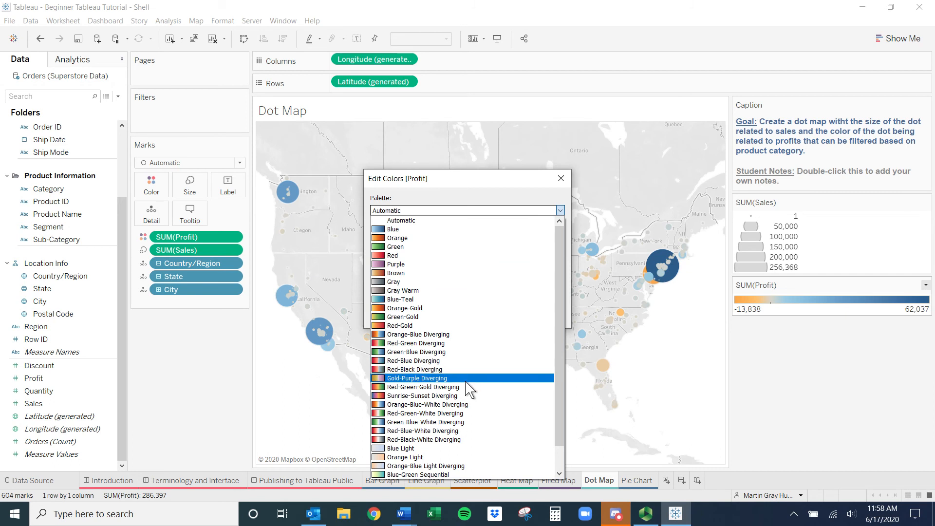
click(462, 414)
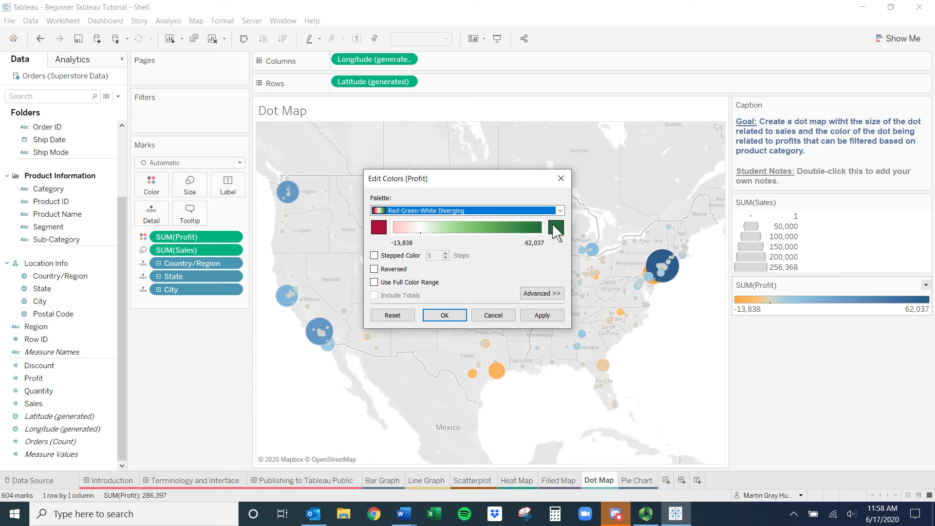
click(418, 284)
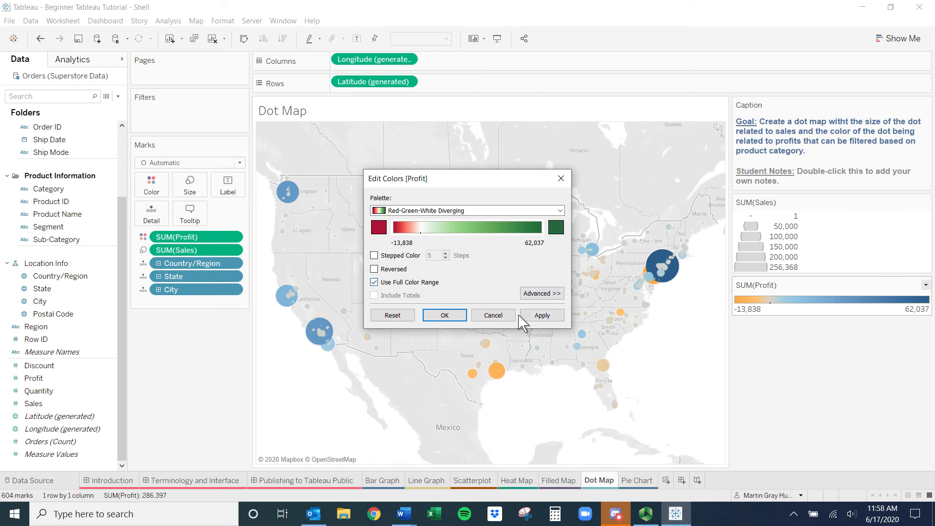
click(539, 315)
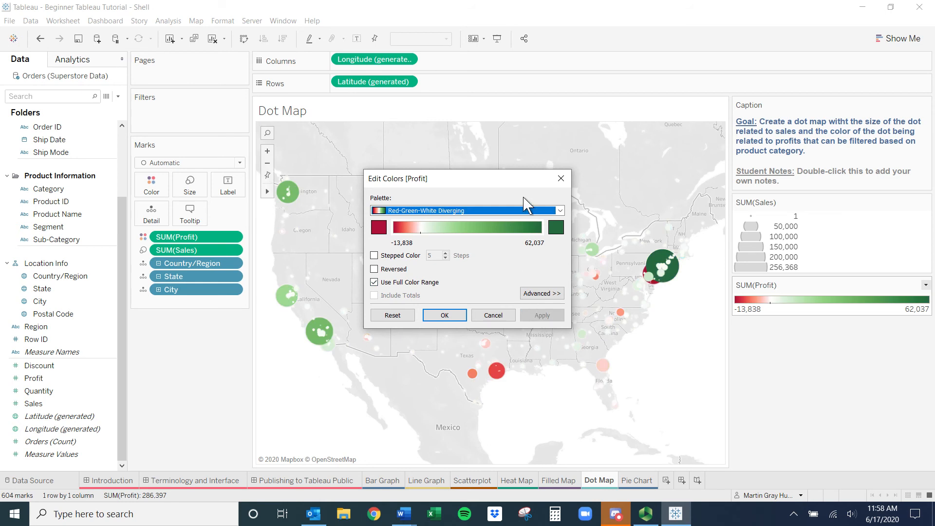
Reposition the color settings, try the Orange-Blue Diverging palette, and apply the Red-Green Diverging palette to the Profit colors
drag(518, 179, 229, 293)
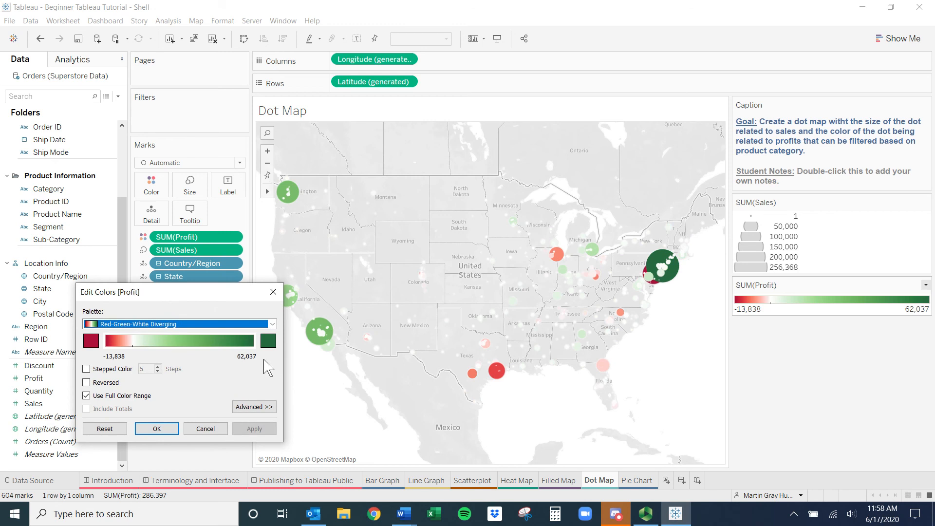
click(272, 324)
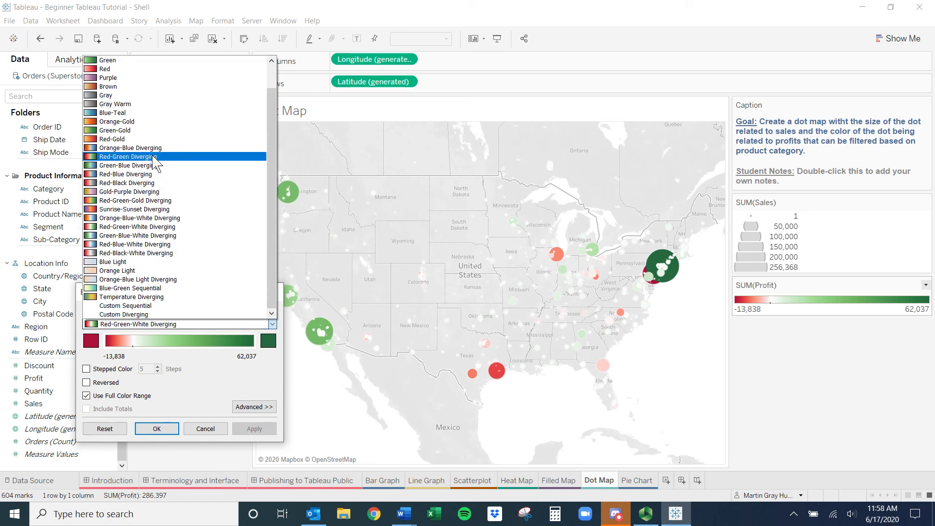
click(152, 148)
click(242, 325)
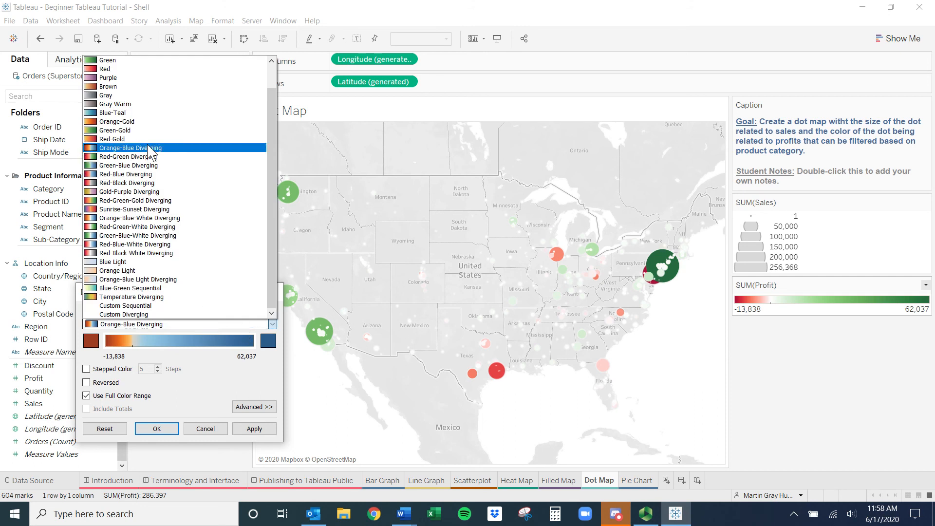
click(149, 156)
click(251, 432)
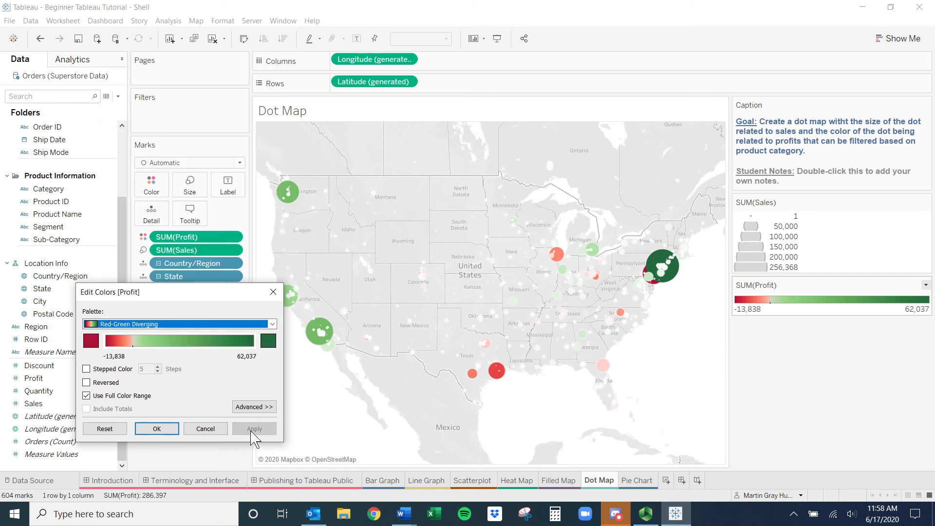
Choose the Temperature Diverging palette for the Profit colors and reverse its direction
click(267, 324)
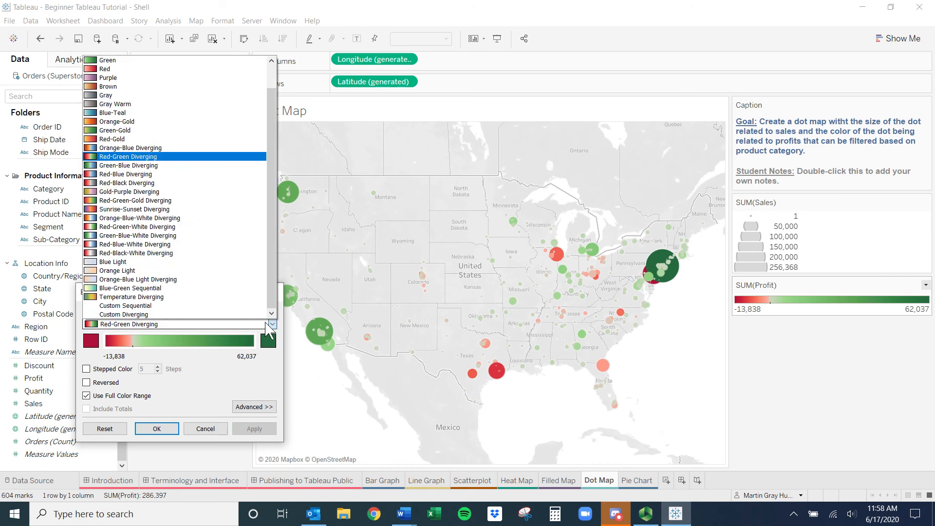
click(215, 295)
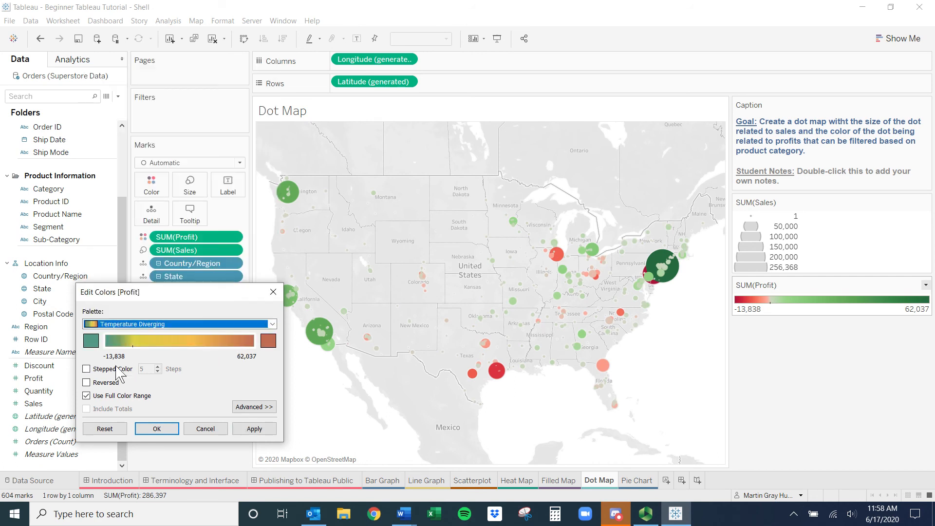
click(87, 382)
Try stepped Profit colors without the full color range, vary the number of steps, and restore the continuous full-range coloring
click(86, 396)
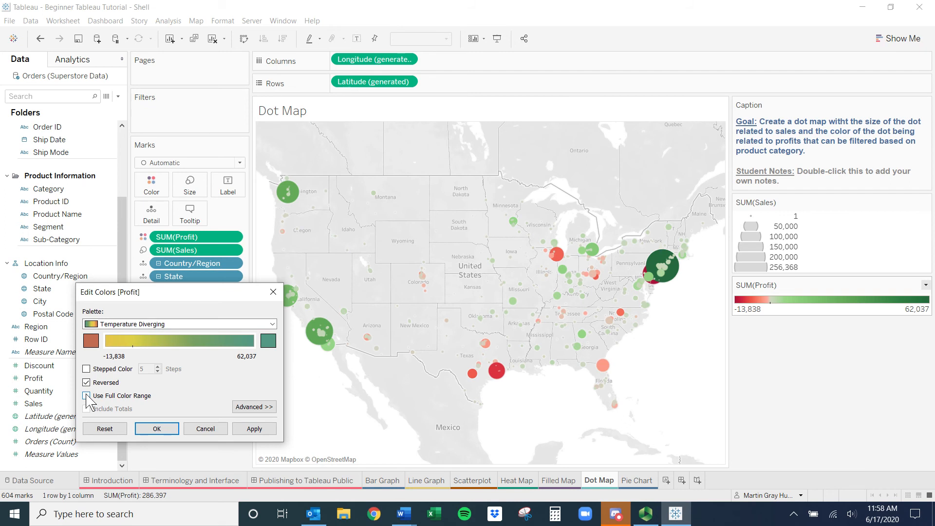
click(96, 370)
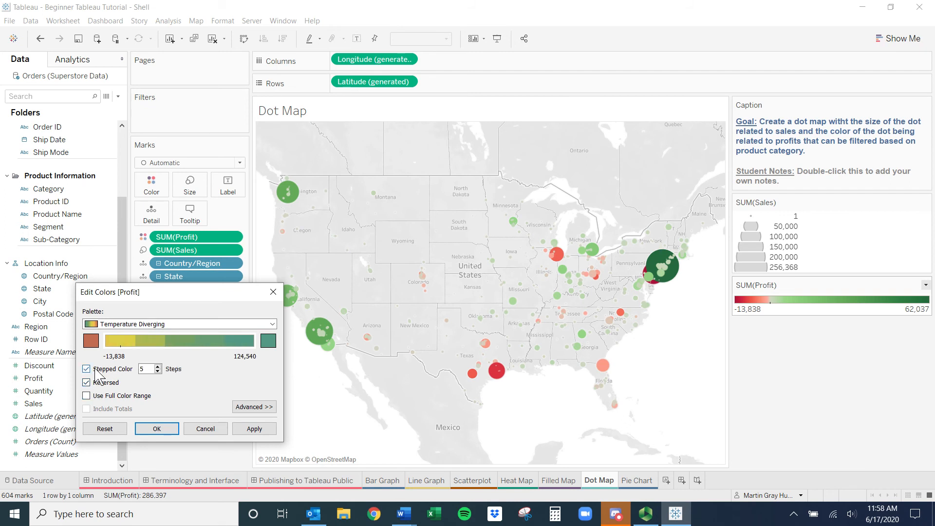
click(158, 366)
click(158, 367)
click(158, 366)
click(158, 366)
click(158, 372)
click(159, 372)
click(158, 372)
click(158, 372)
click(158, 371)
click(159, 372)
click(105, 370)
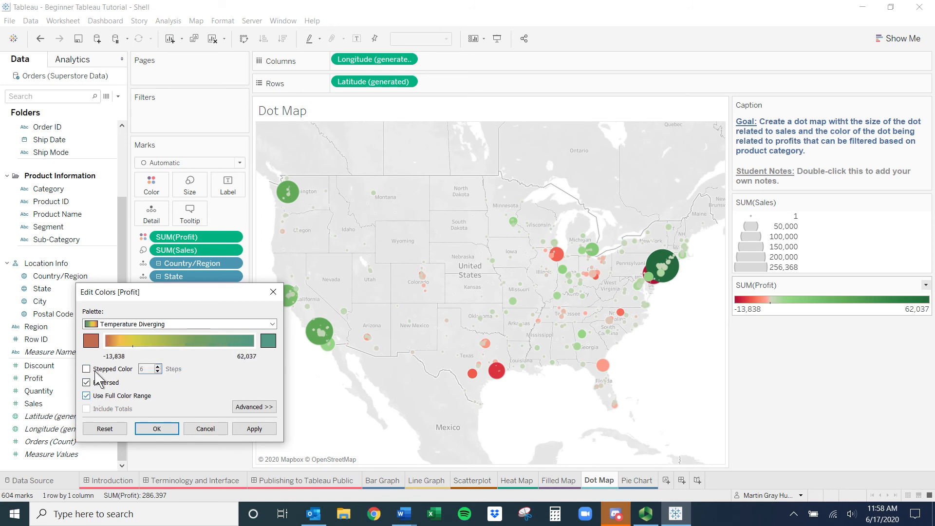
Replace the palette's low-profit end color with bright red, apply the custom diverging palette and accept the color settings
click(91, 341)
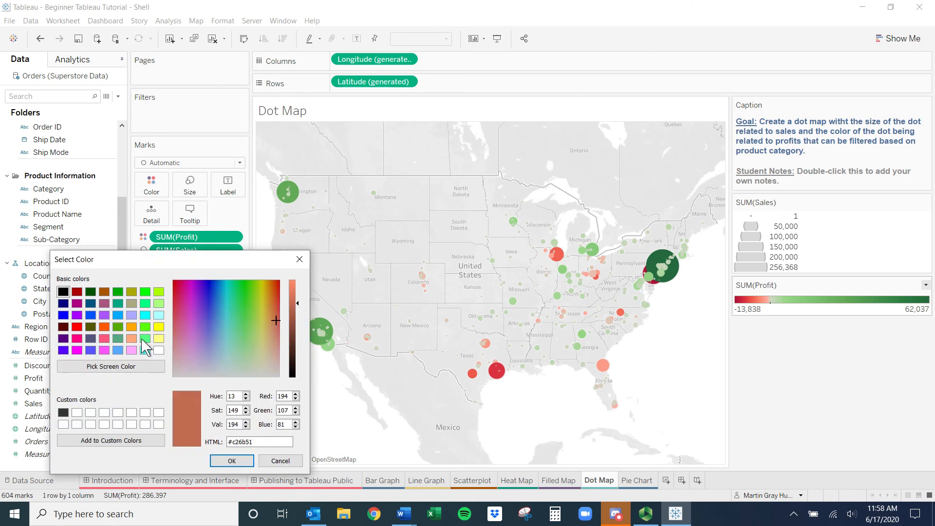
click(77, 327)
click(241, 461)
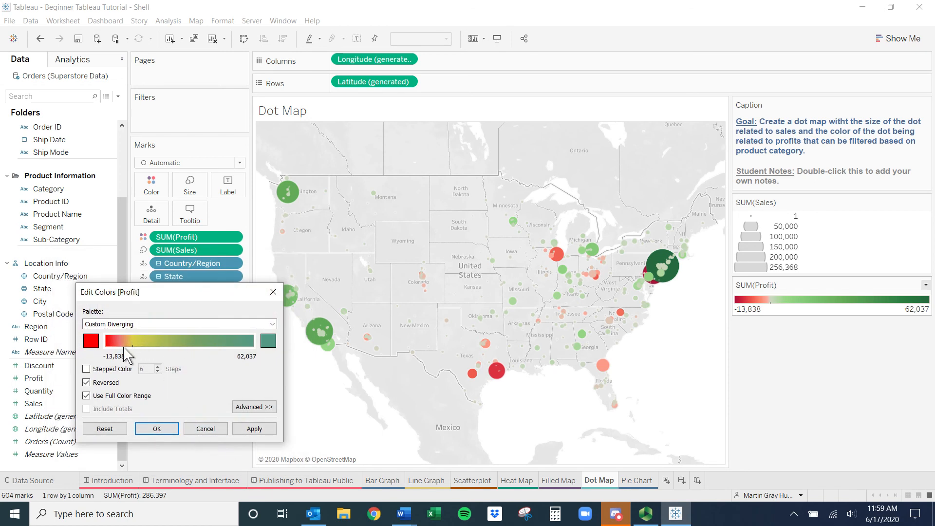
click(268, 429)
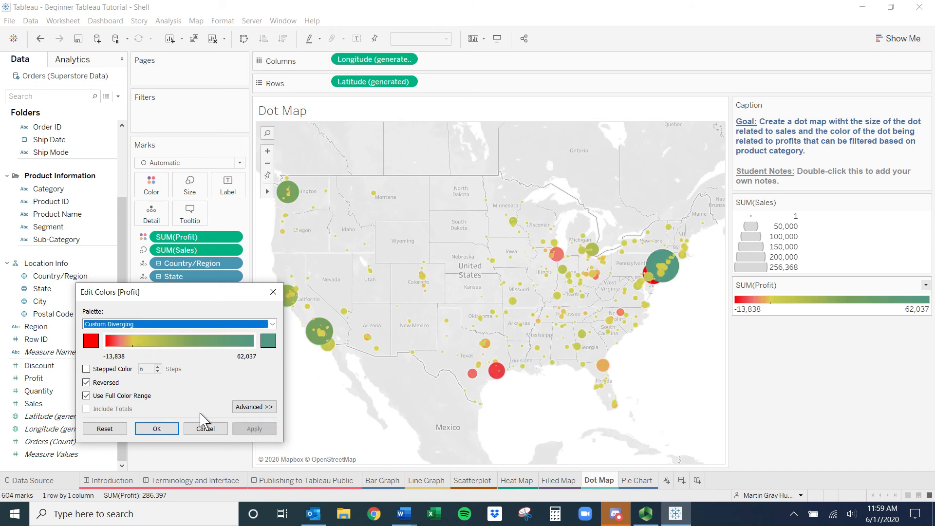
click(155, 430)
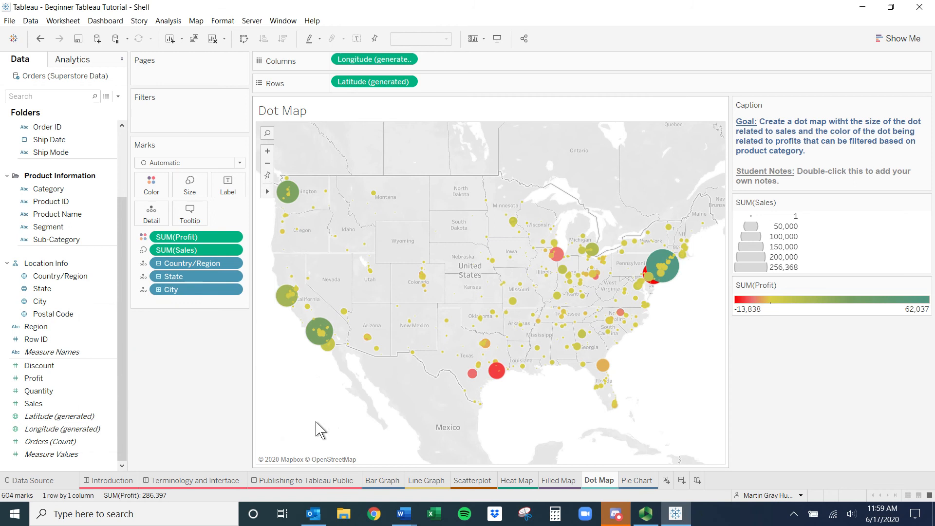
Inspect the details of the large city dots in the Northeast, Texas and Washington
mouse_move(672, 266)
mouse_move(655, 290)
mouse_move(497, 382)
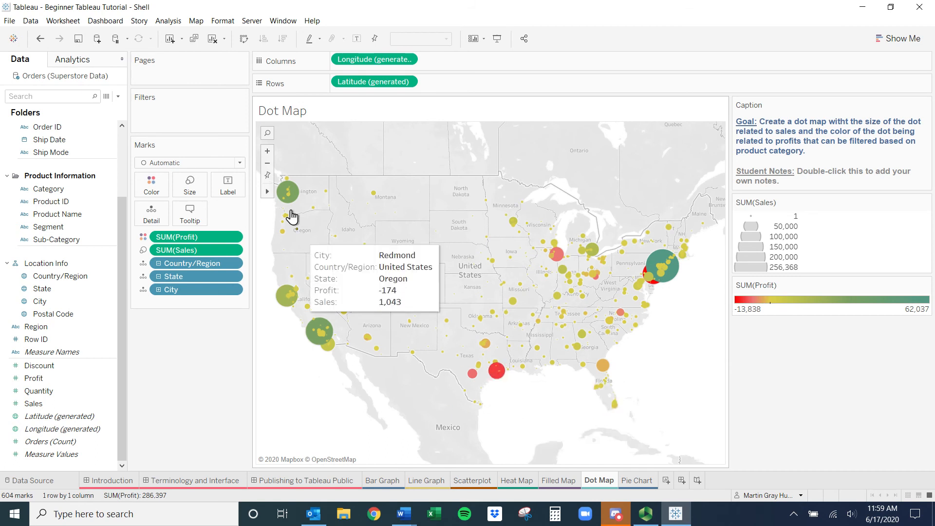
mouse_move(291, 197)
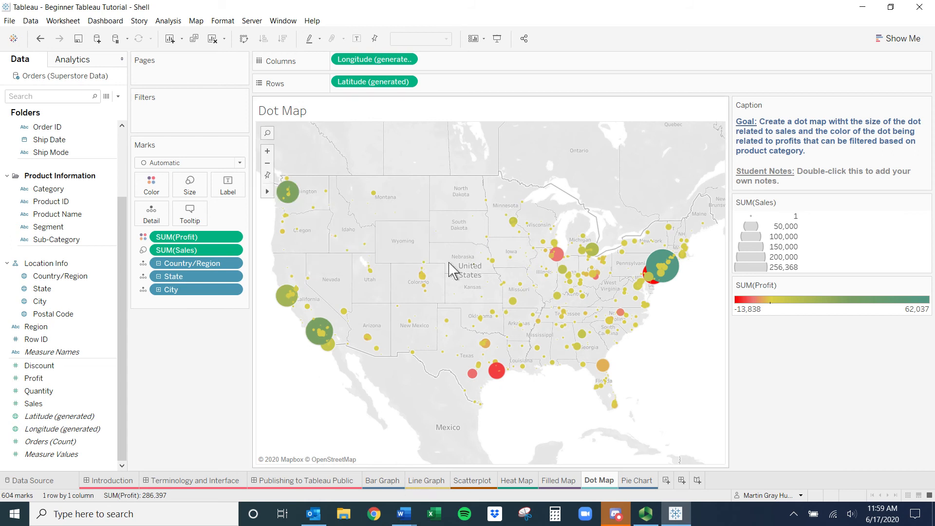
Review the map options for pan and zoom, search, toolbar and scale, and close them
click(197, 21)
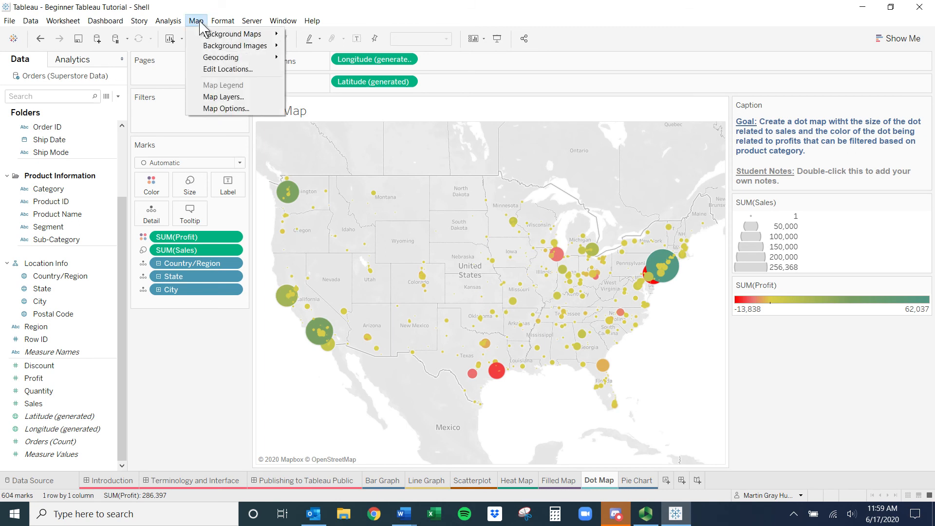
click(229, 108)
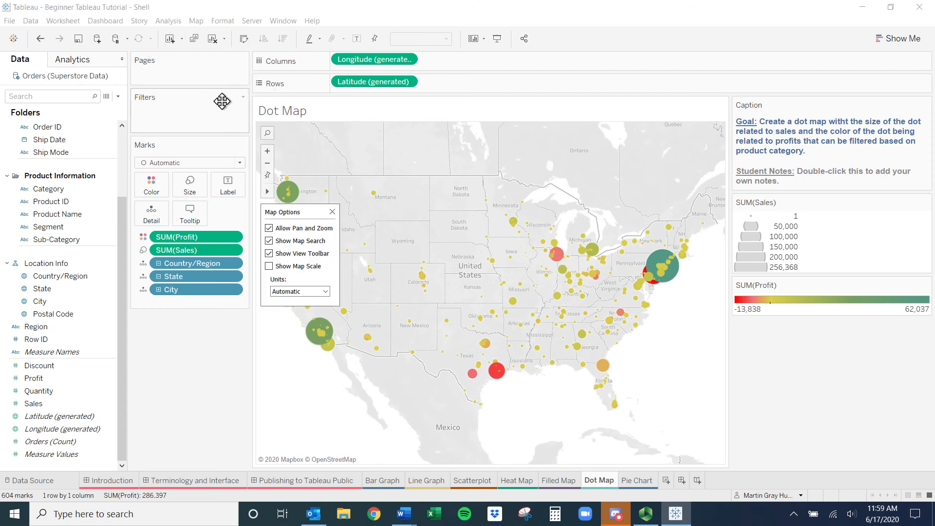
click(337, 211)
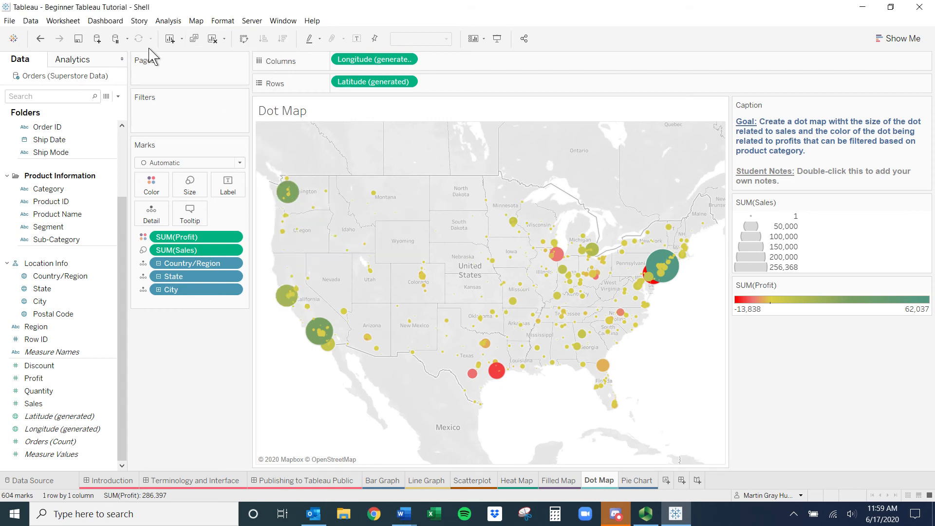
Open the map layer settings and turn off the Country/Region Names layer
click(196, 20)
click(226, 95)
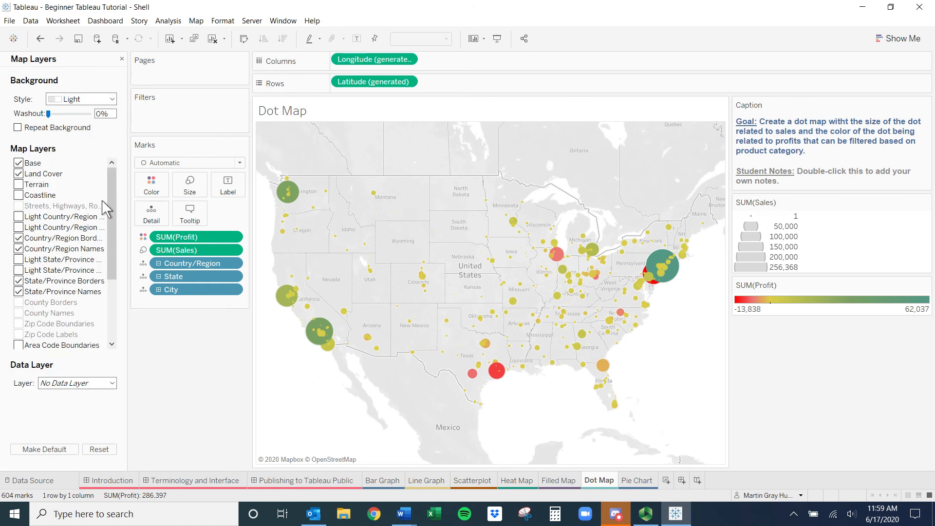
drag(110, 188, 117, 214)
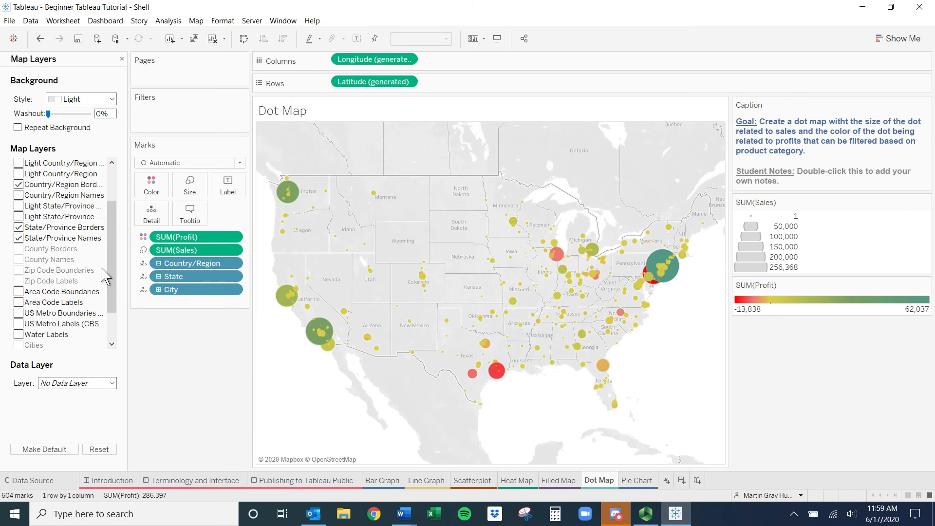
Try hiding the State/Province Names layer and changing the background washout and repeat settings on the dot map
click(19, 239)
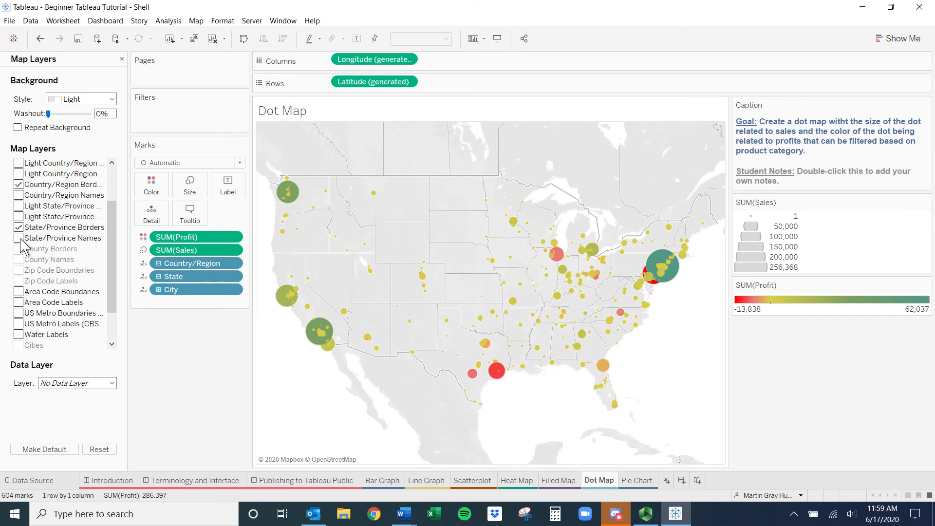
click(19, 238)
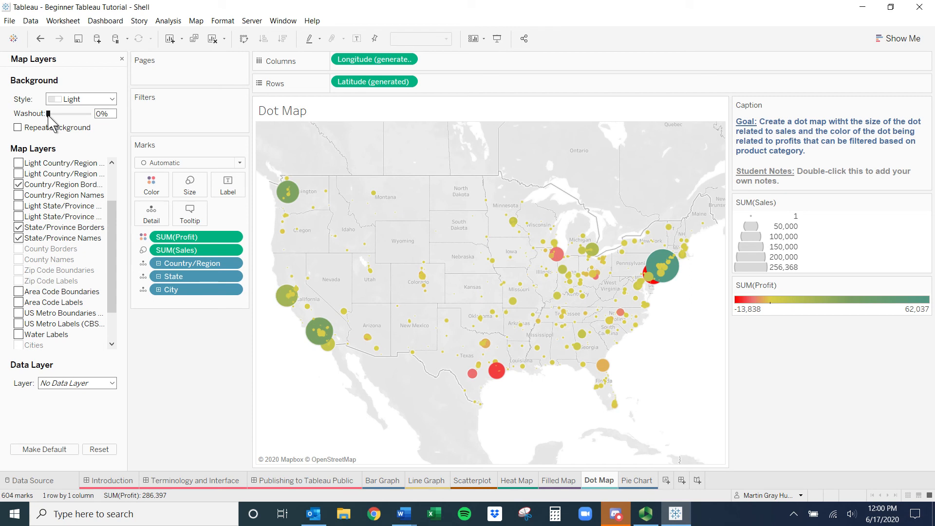
mouse_move(48, 115)
mouse_down()
mouse_move(85, 115)
mouse_move(42, 117)
mouse_up()
click(43, 126)
mouse_move(48, 113)
mouse_down()
mouse_move(74, 115)
mouse_move(49, 115)
mouse_up()
click(18, 127)
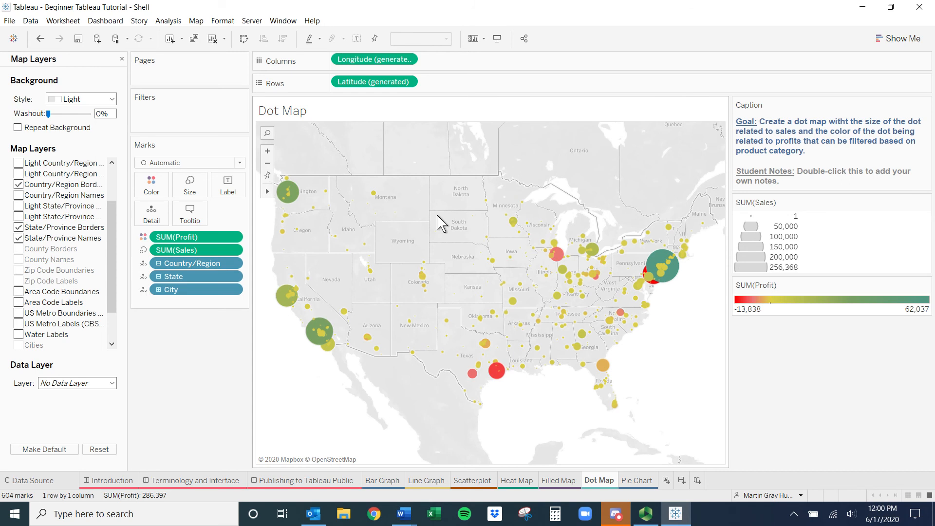
Close the map layer settings and test panning and zooming the dot map, ending with the United States in view
click(122, 60)
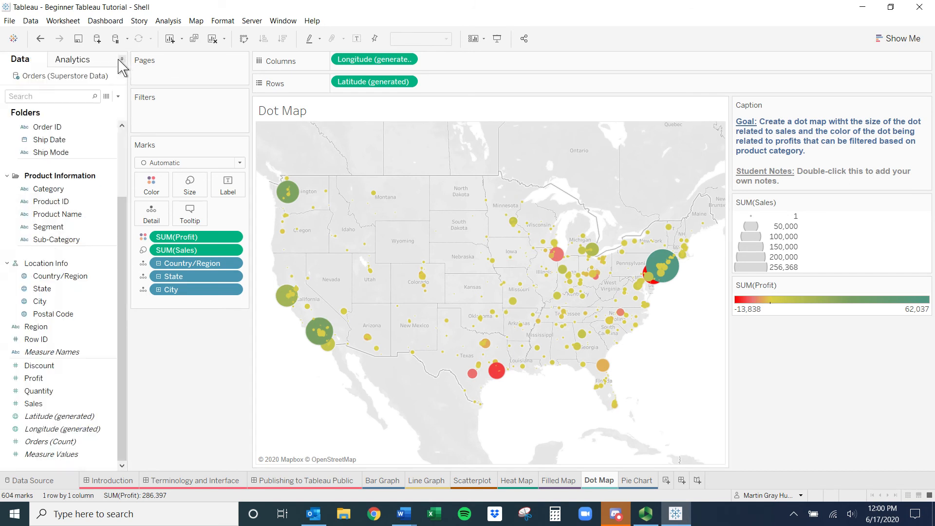
drag(377, 201, 426, 191)
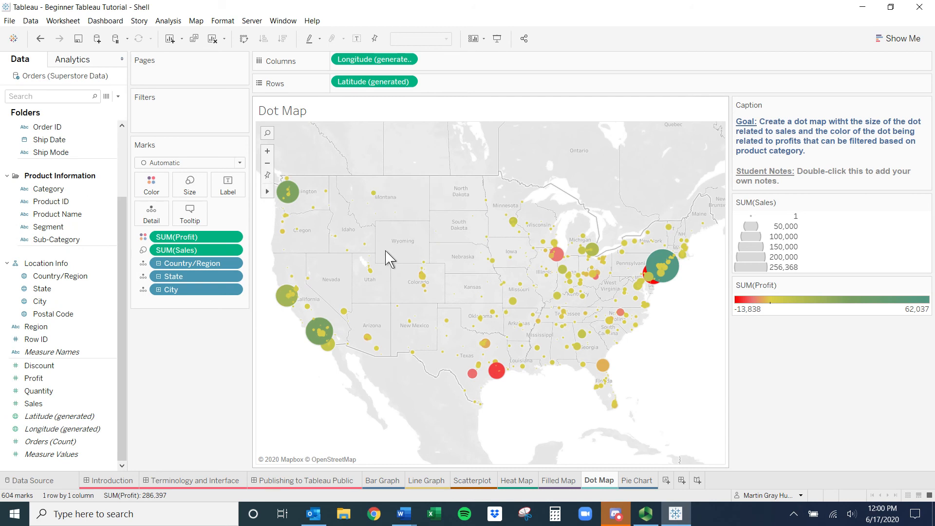
mouse_move(290, 203)
scroll(404, 205, down, 1)
scroll(405, 207, down, 4)
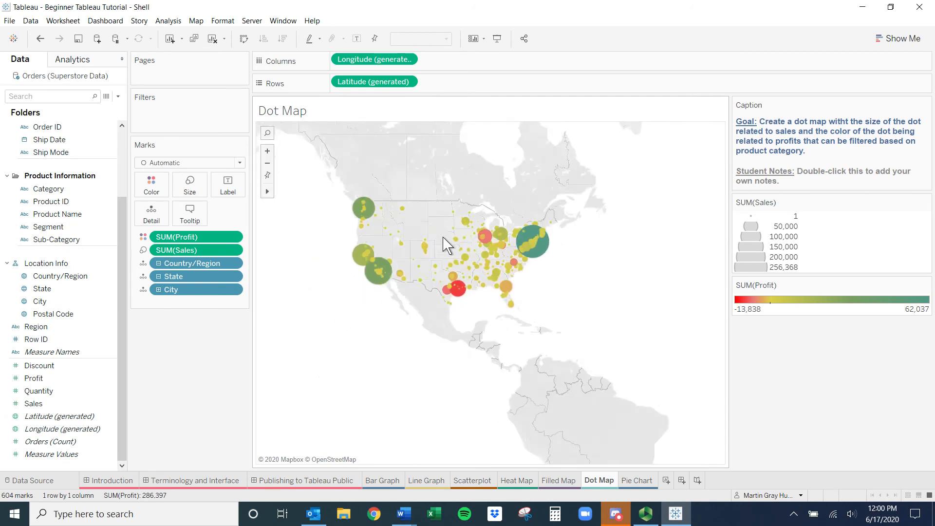
click(293, 192)
drag(415, 303, 492, 284)
scroll(510, 271, up, 3)
scroll(547, 307, up, 3)
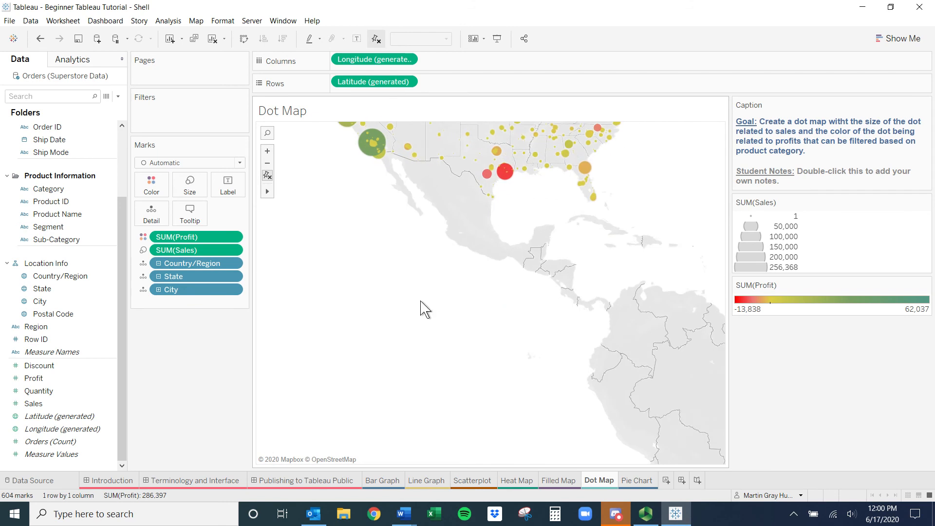
drag(420, 301, 413, 454)
scroll(456, 378, up, 1)
drag(375, 388, 367, 435)
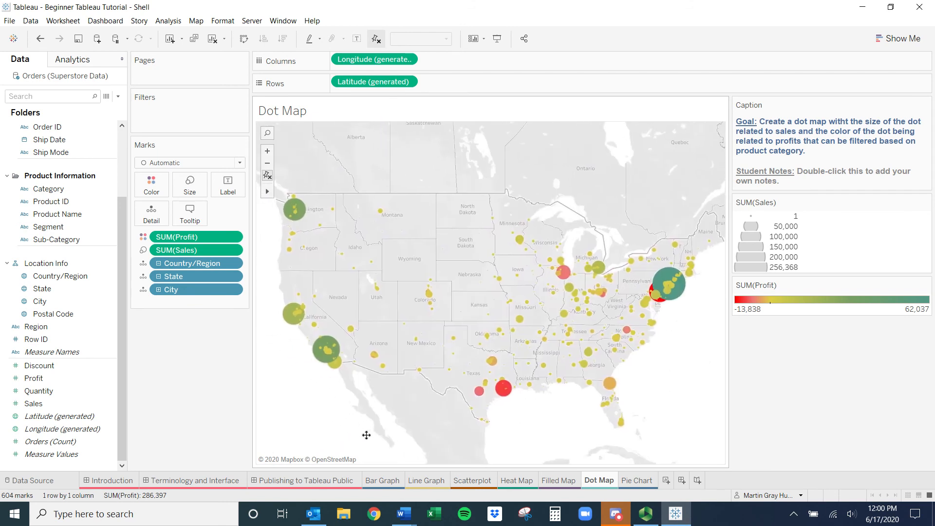
scroll(371, 444, up, 1)
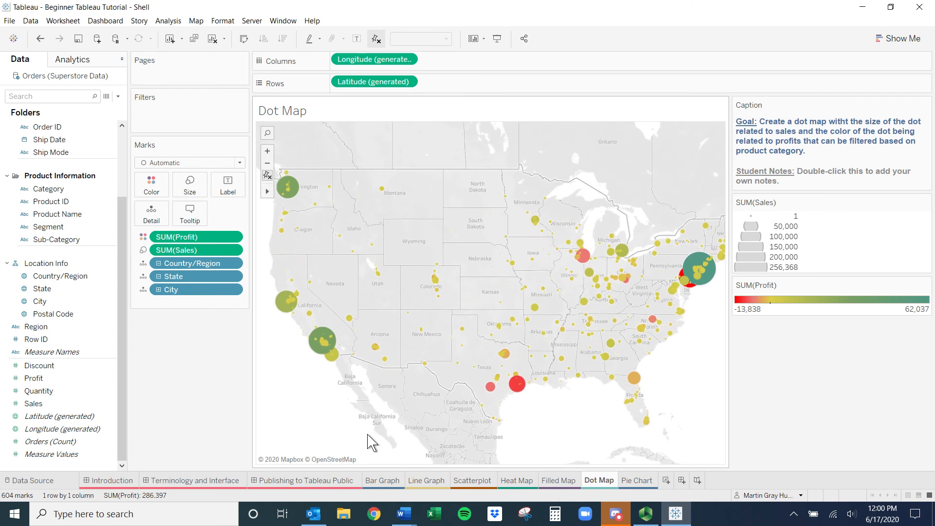
scroll(372, 442, down, 1)
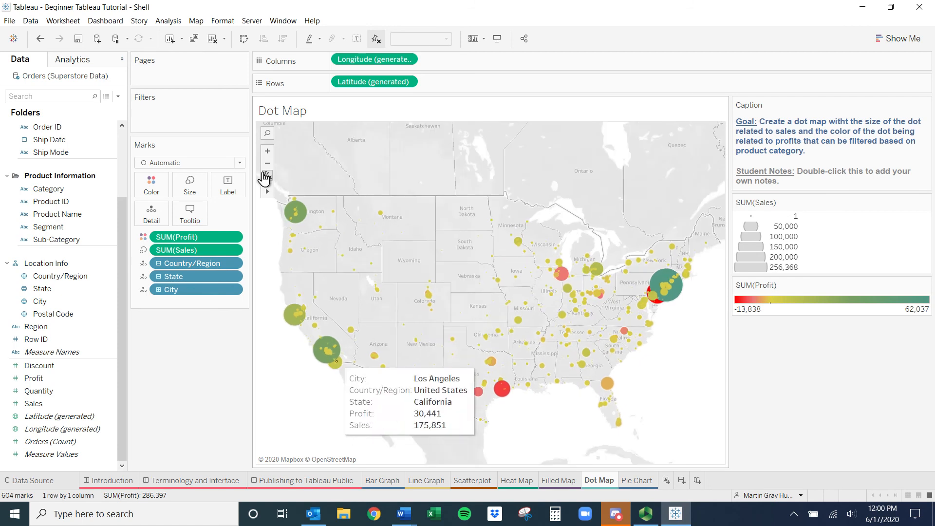
In the map options, disallow pan and zoom and show the map scale
click(196, 20)
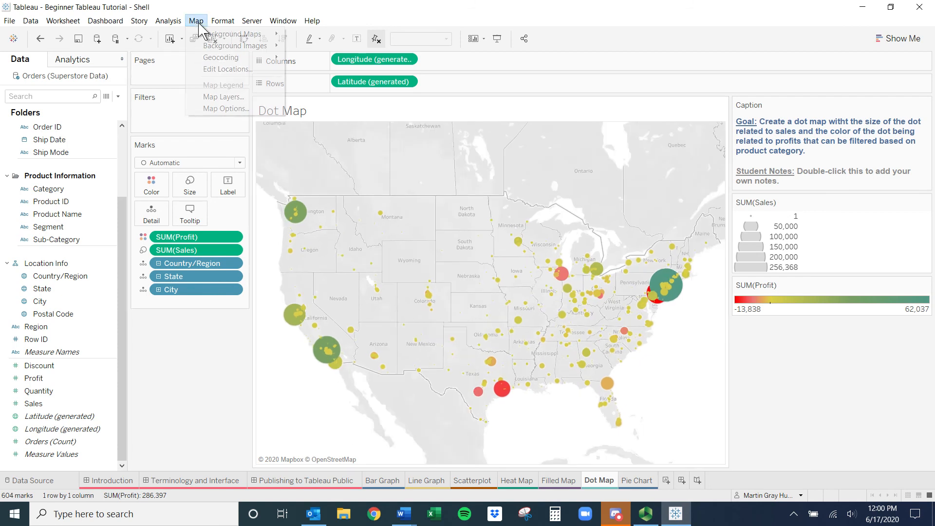
click(215, 109)
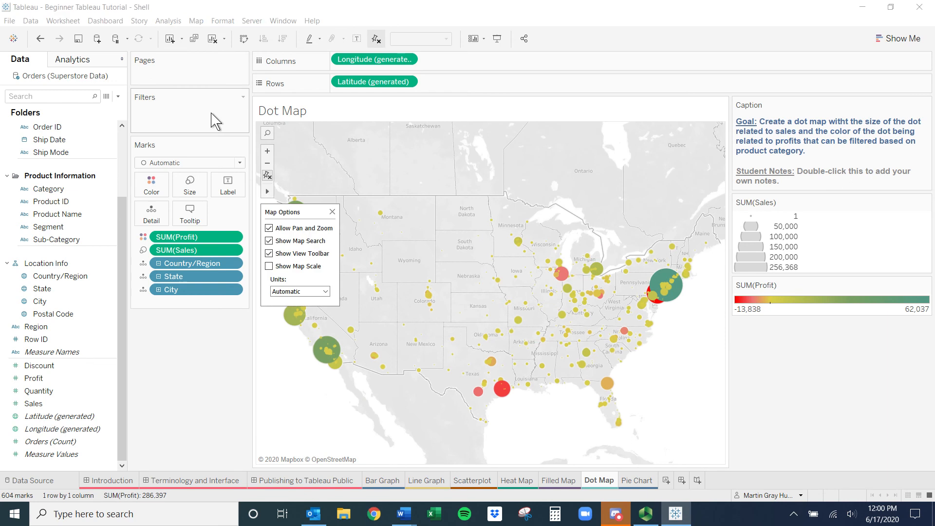
click(269, 229)
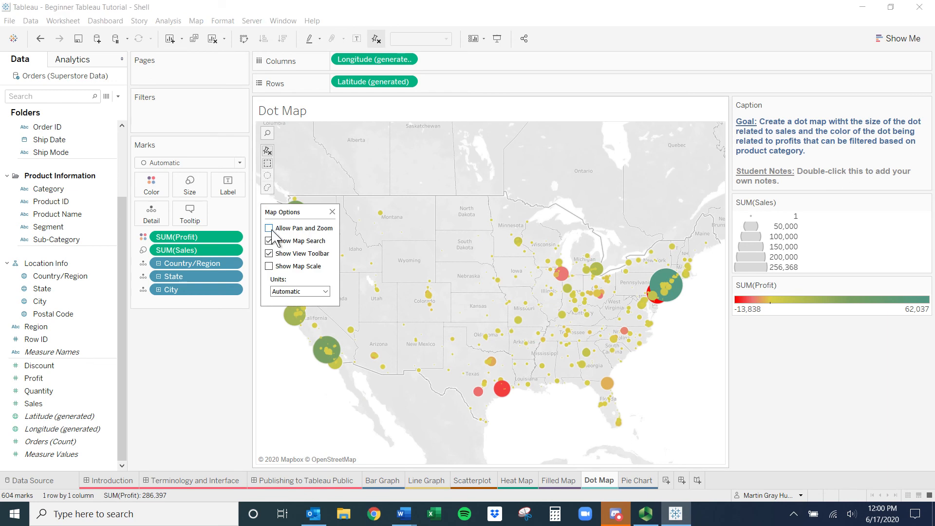
click(269, 266)
click(299, 423)
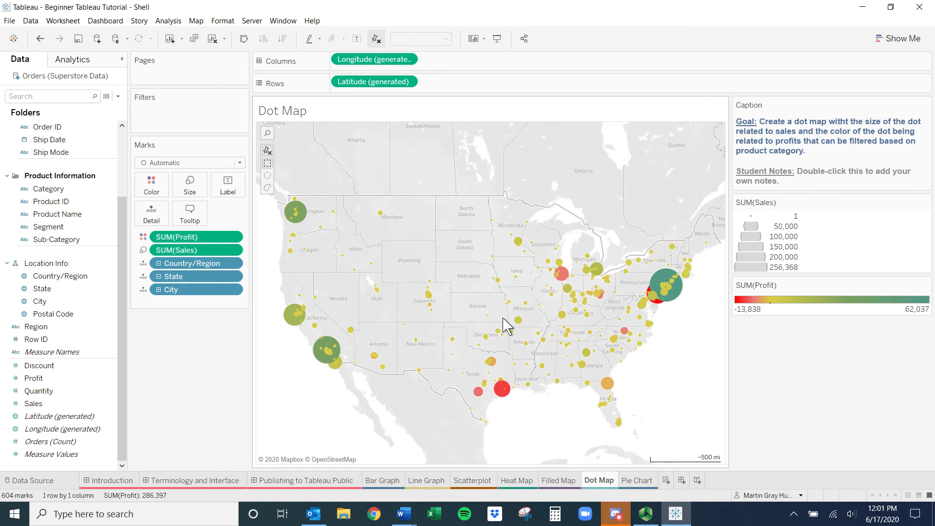
Lasso-select the city dots from Minnesota down through the Midwest to the Gulf states and clear the selection
click(267, 188)
mouse_move(479, 197)
mouse_down()
mouse_move(627, 295)
mouse_move(628, 374)
mouse_move(576, 391)
mouse_up()
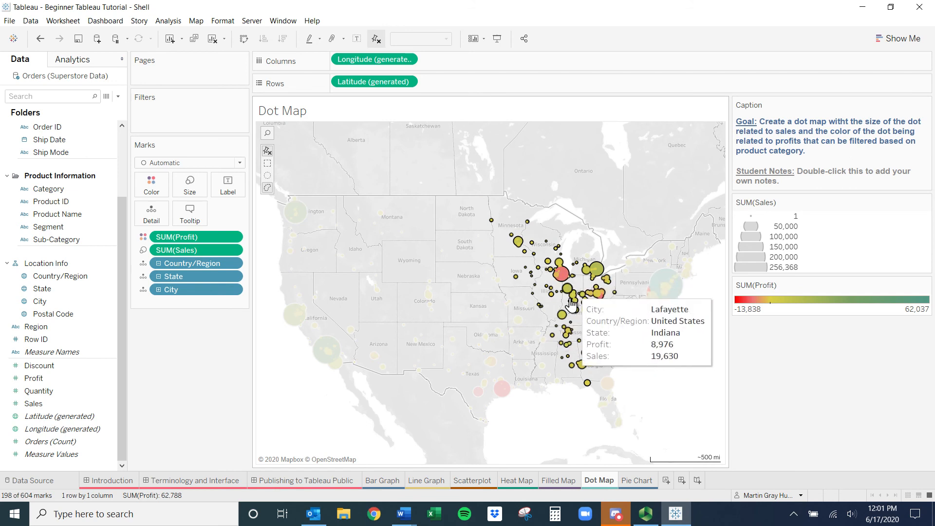
click(271, 400)
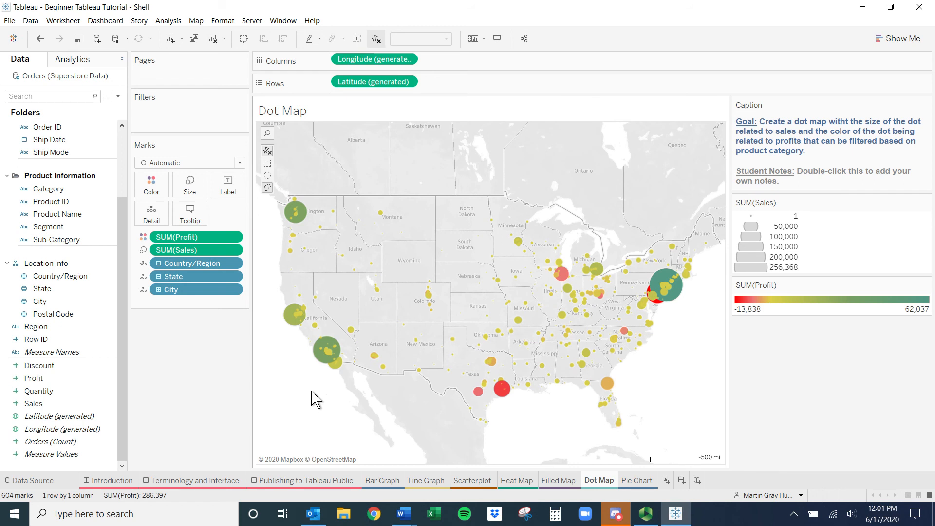
Set the default number format of Profit to Currency (Custom) with 0 decimal places and no display units
mouse_move(327, 359)
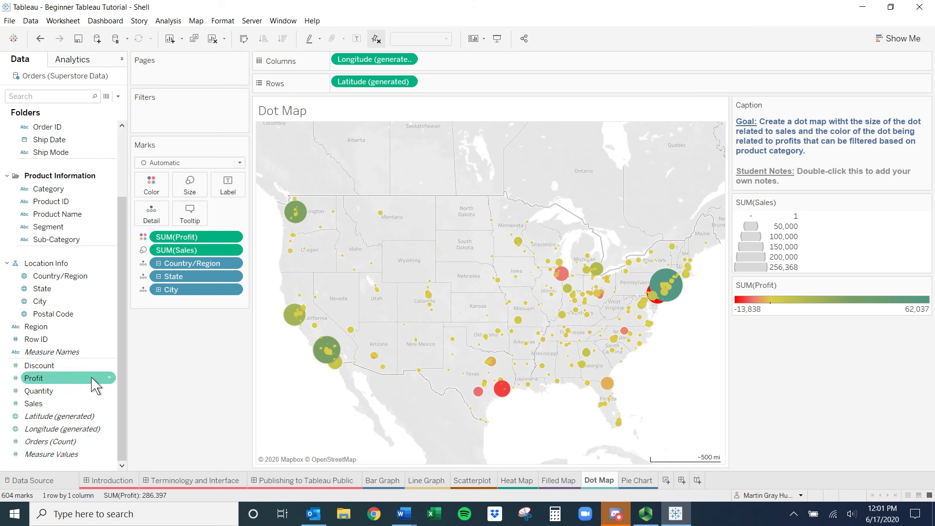
click(109, 379)
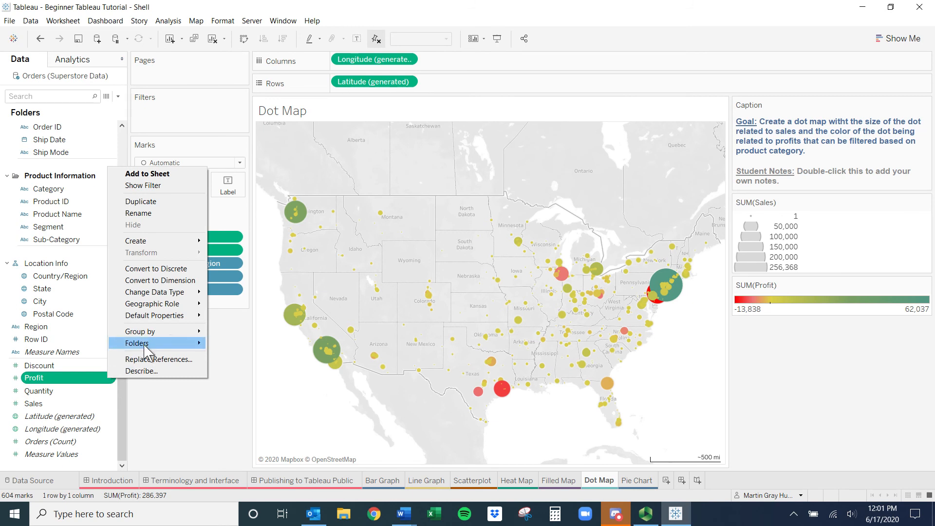
mouse_move(163, 321)
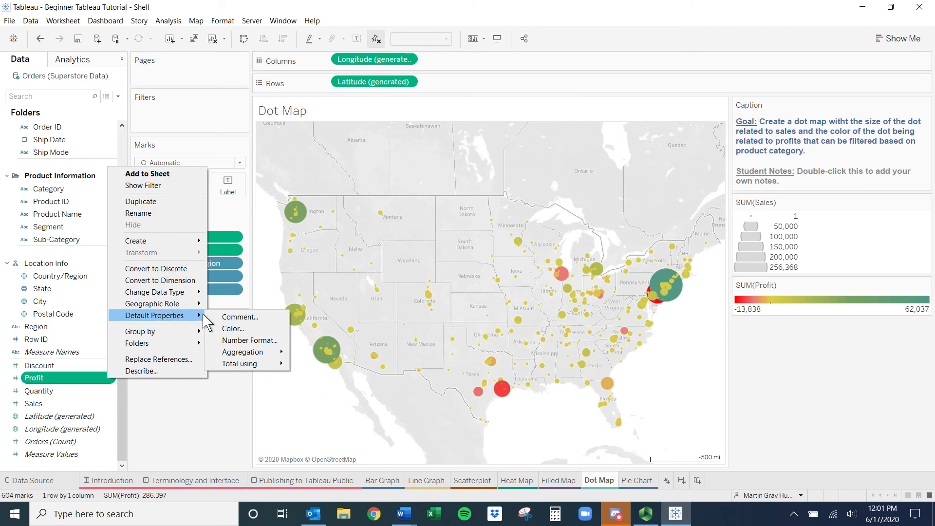
click(250, 340)
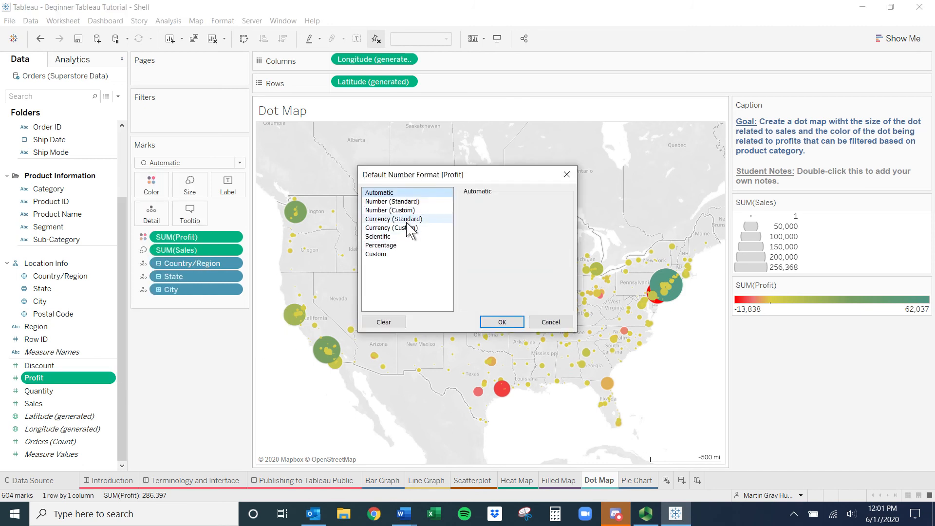
click(408, 227)
click(490, 216)
click(489, 215)
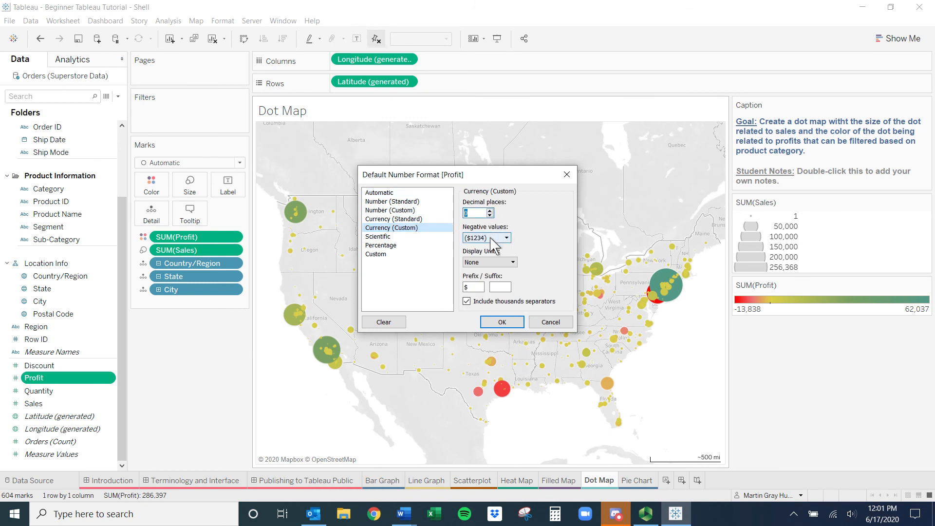
click(509, 263)
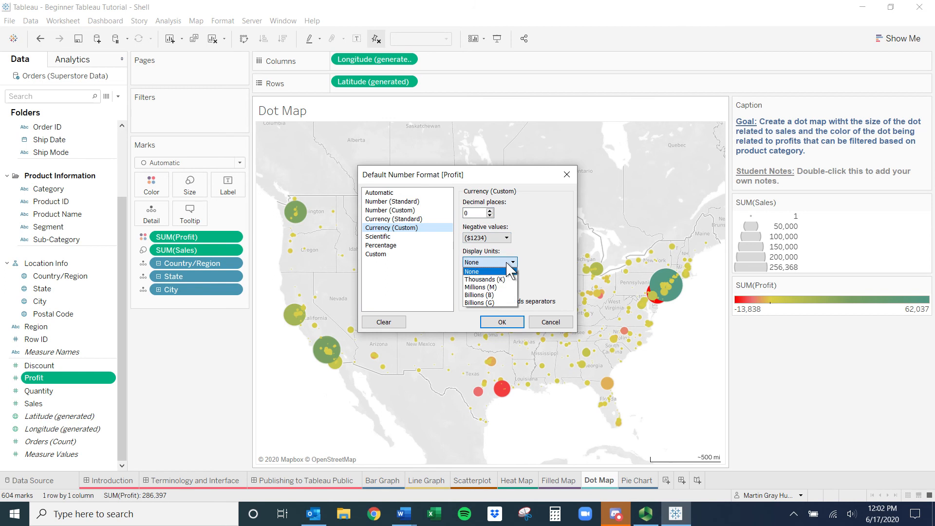
click(498, 264)
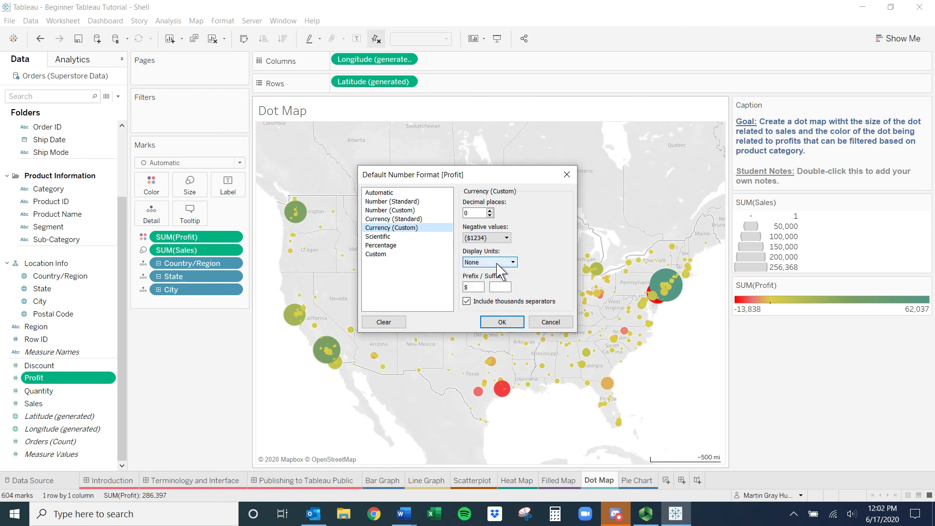
click(502, 322)
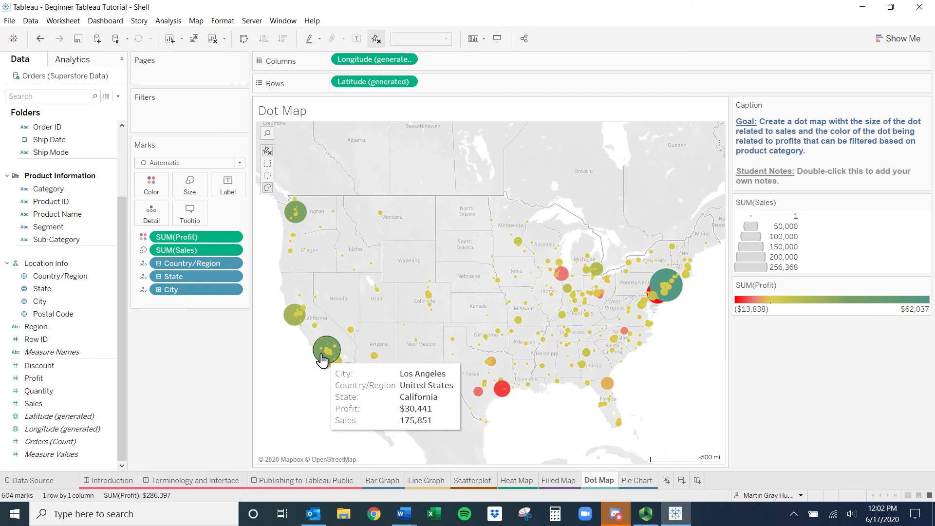
Set the default number format of Sales to Currency (Custom) with 0 decimal places
right_click(111, 404)
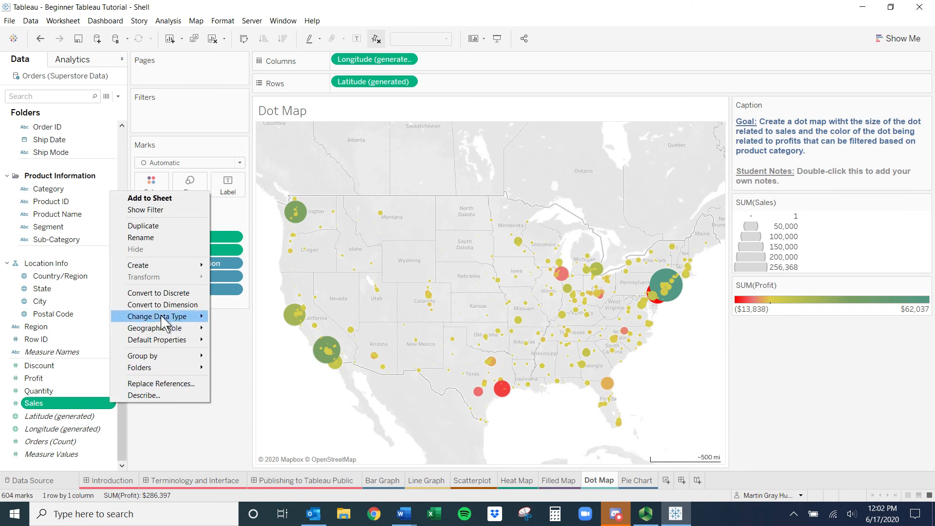
mouse_move(168, 341)
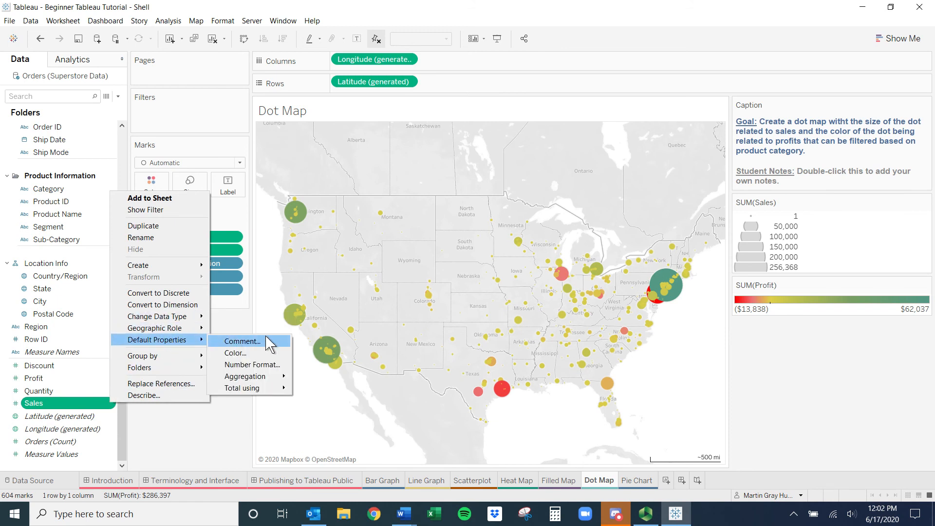
click(252, 365)
click(390, 228)
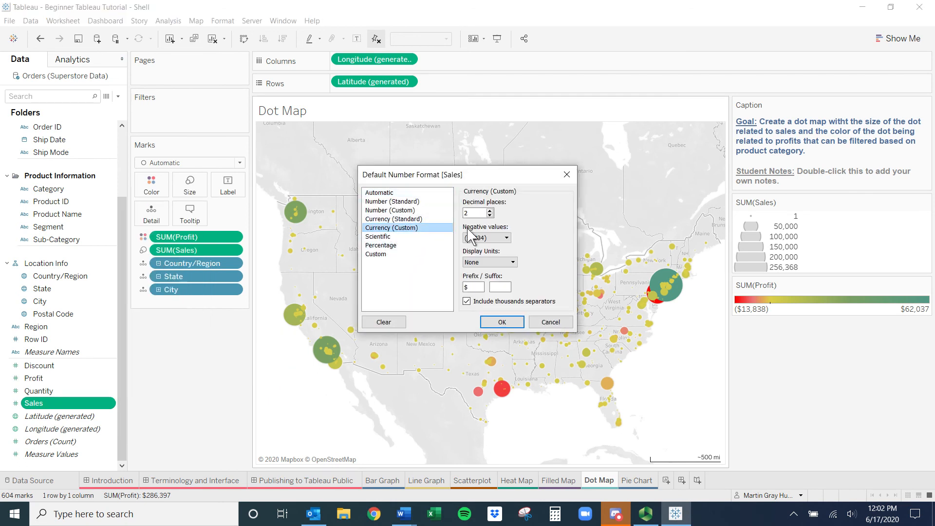
click(502, 322)
Remove the Country/Region line from the dot map's tooltip text
mouse_move(325, 354)
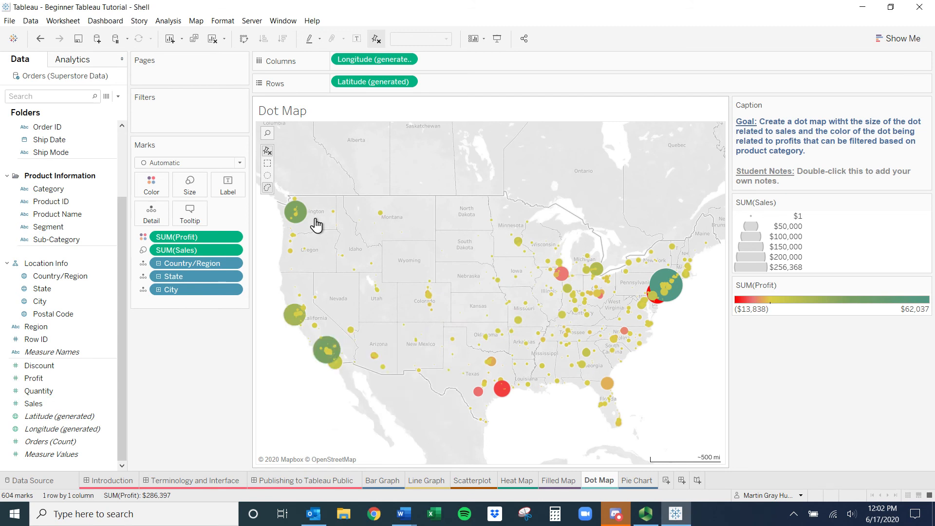
mouse_move(504, 391)
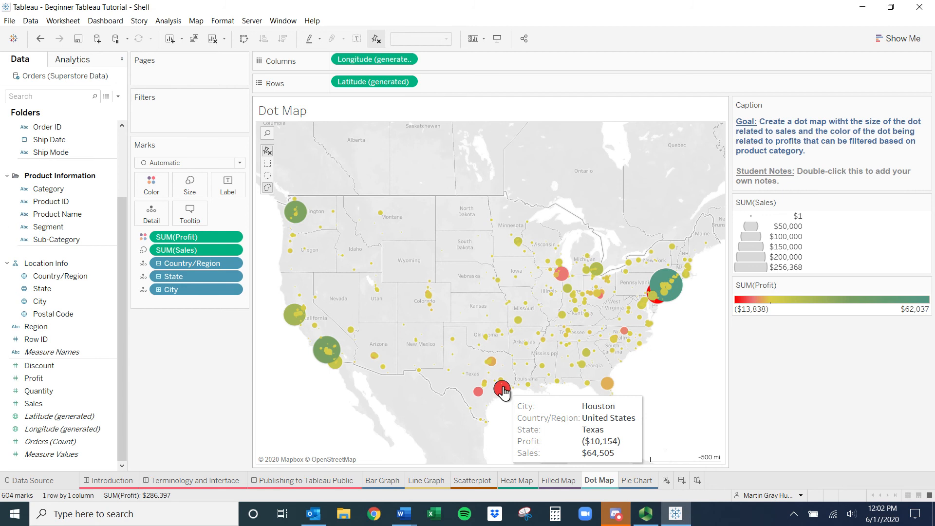
click(191, 215)
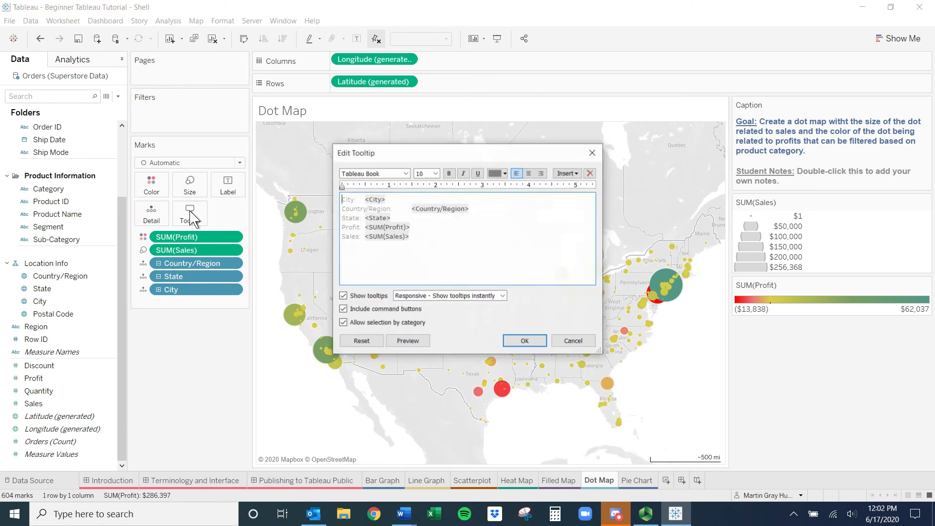
click(494, 205)
drag(495, 206, 319, 209)
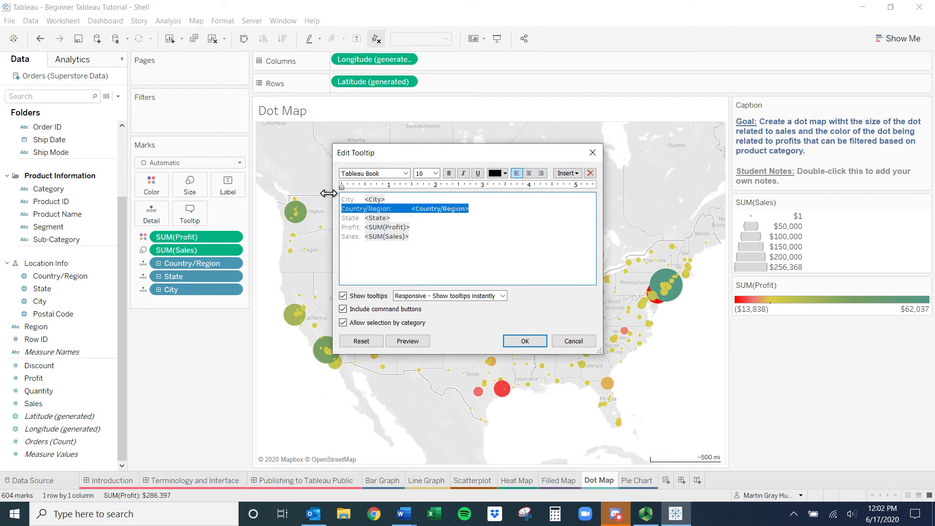
key(BackSpace)
key(BackSpace)
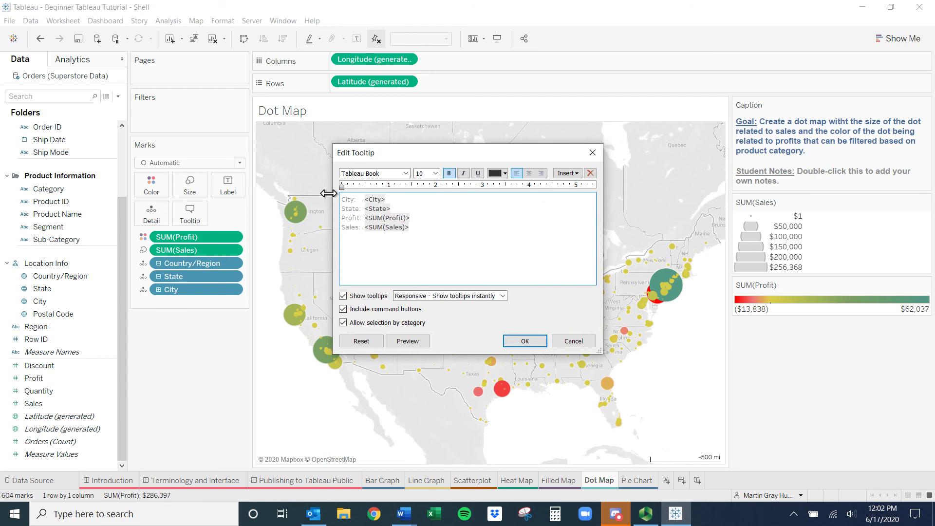
Move the State line above the City line in the tooltip text and apply the tooltip edits
drag(404, 207, 324, 208)
key(ctrl+c)
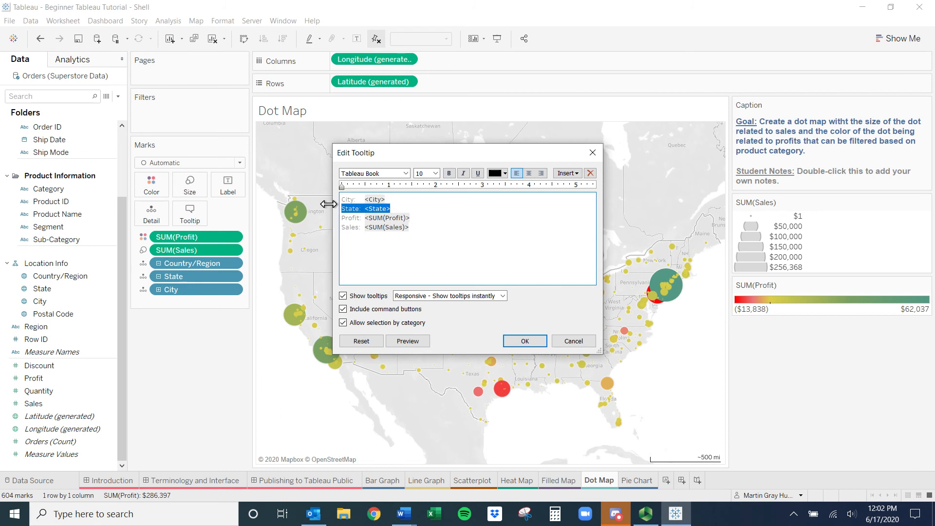
key(BackSpace)
click(343, 201)
key(Return)
key(Up)
key(ctrl+v)
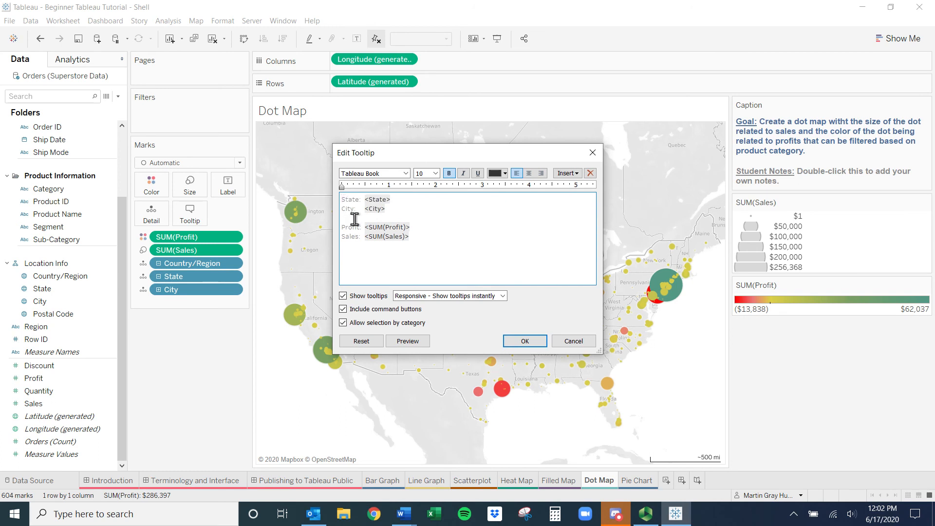
click(530, 341)
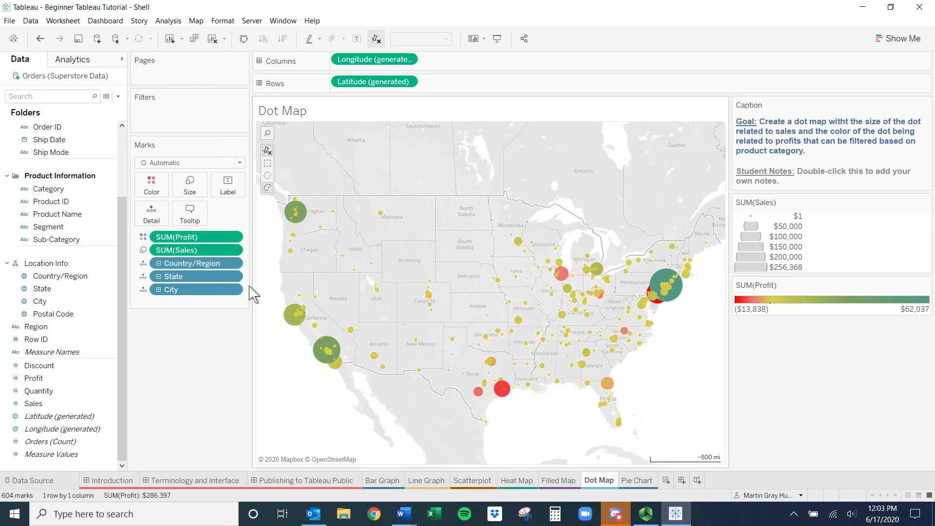
Show a filter for Category and change it to a multiple values dropdown
right_click(109, 190)
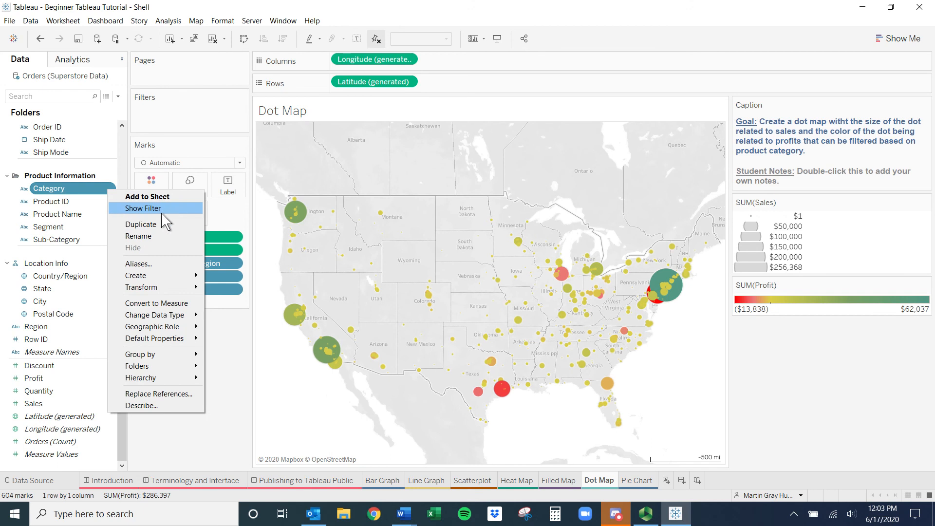
click(164, 212)
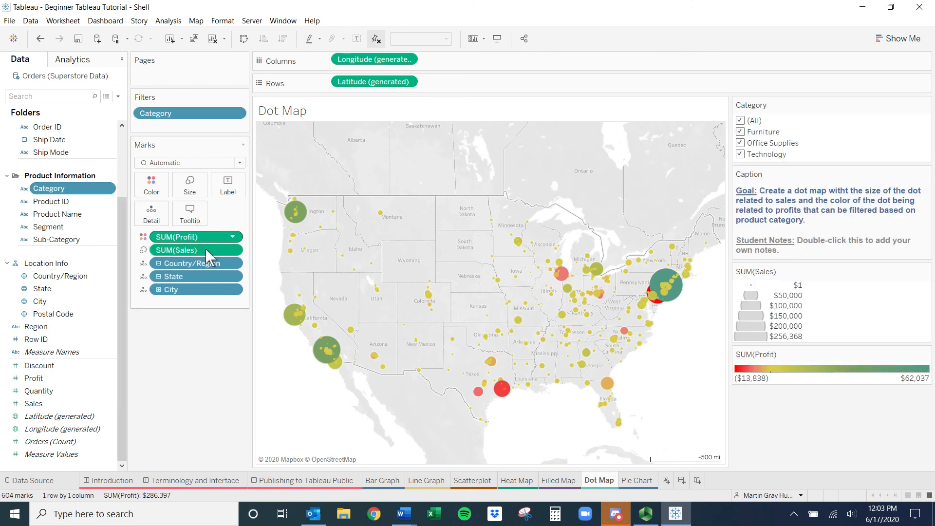
click(926, 104)
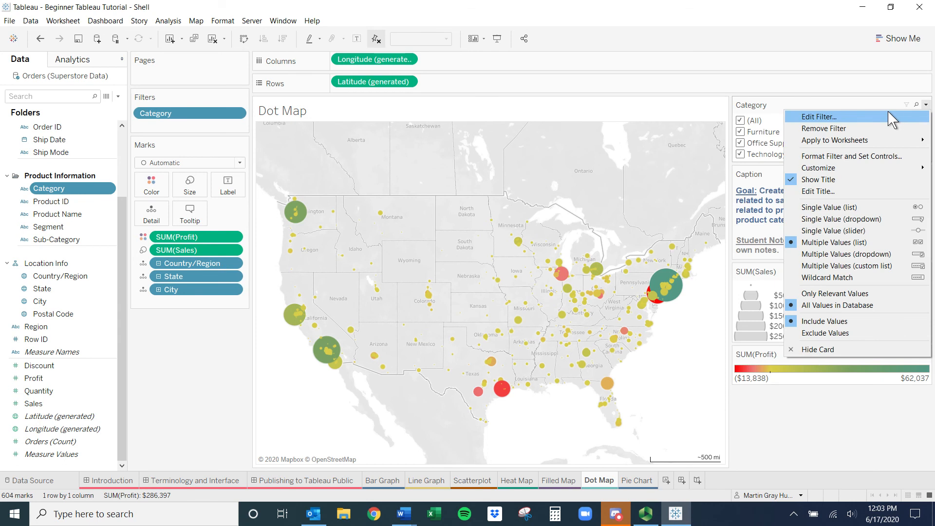
click(872, 253)
click(923, 121)
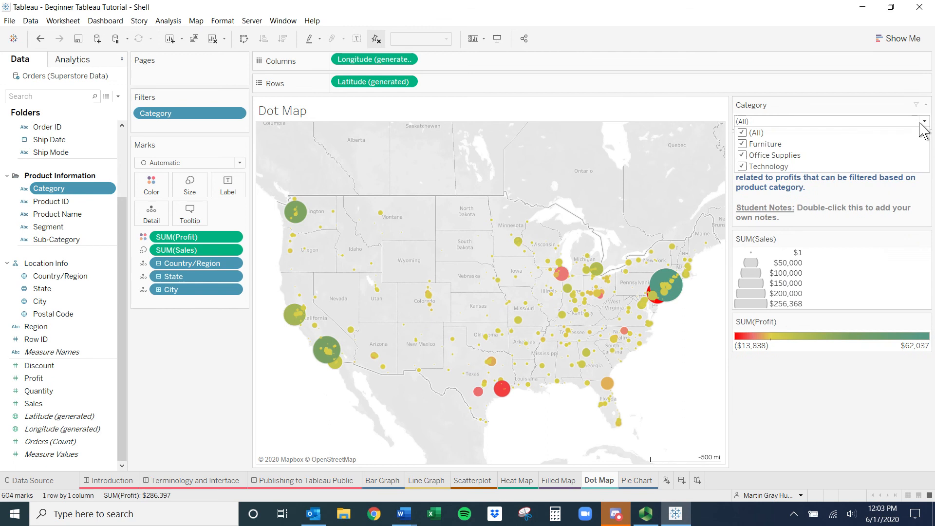
click(920, 121)
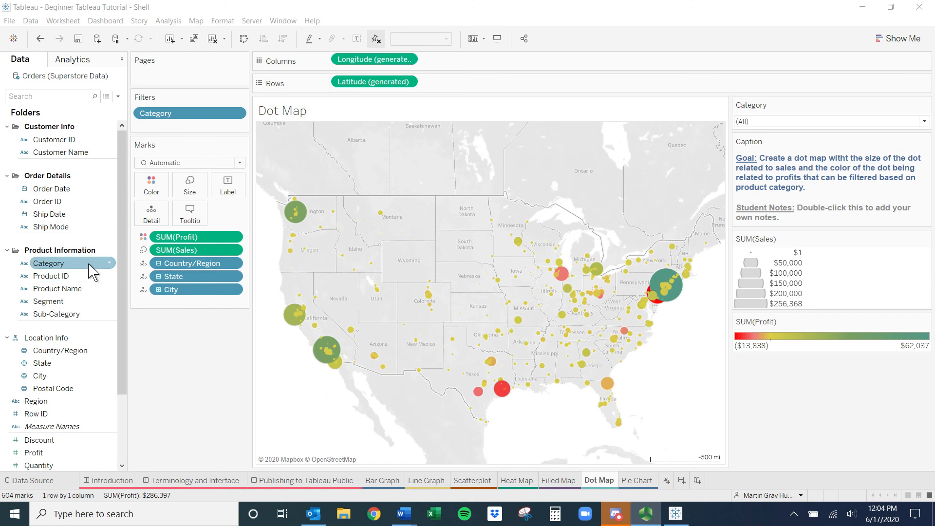
Try a year filter on Order Date with 2017 and 2018 excluded, and remove it from the filters
right_click(112, 190)
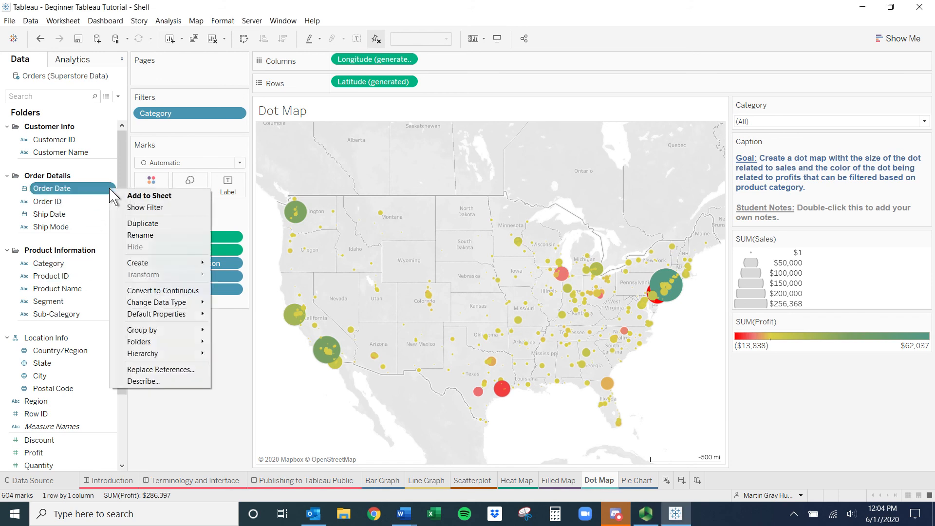
click(188, 207)
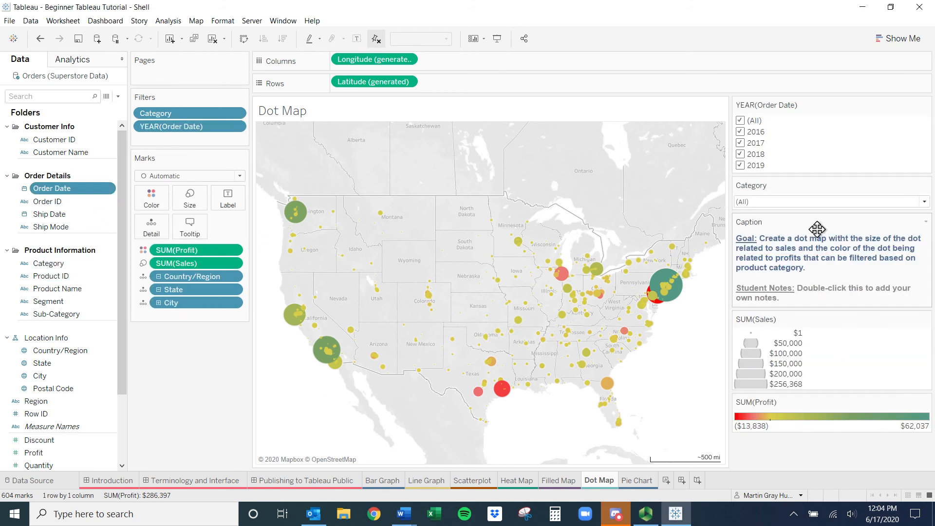
click(741, 143)
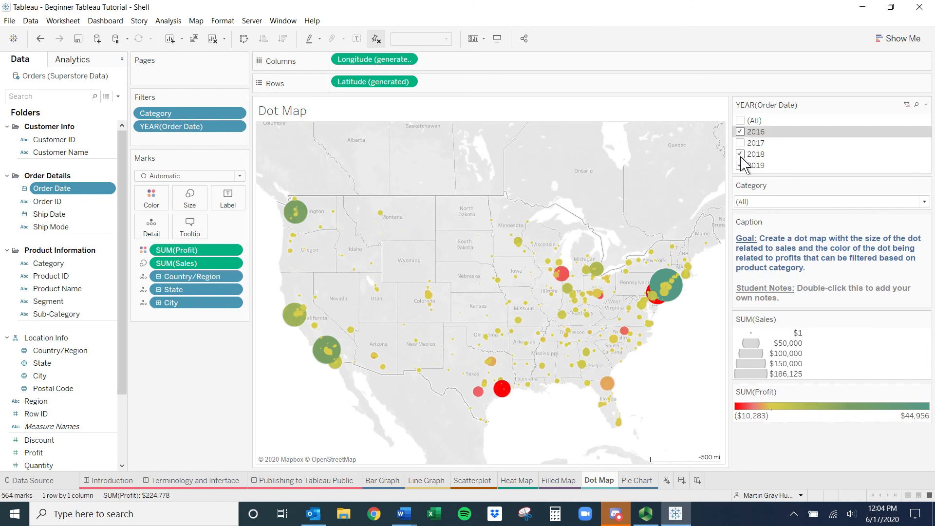
click(740, 154)
click(741, 120)
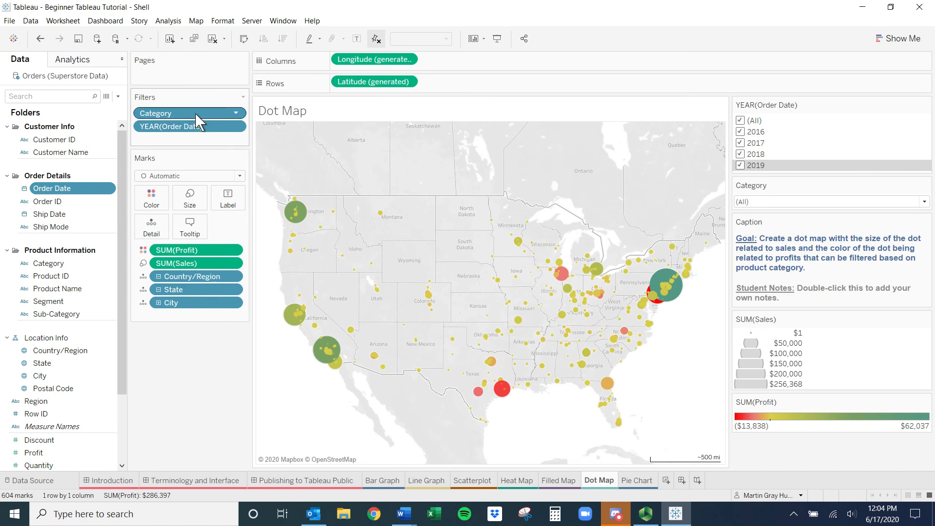
drag(195, 127, 214, 419)
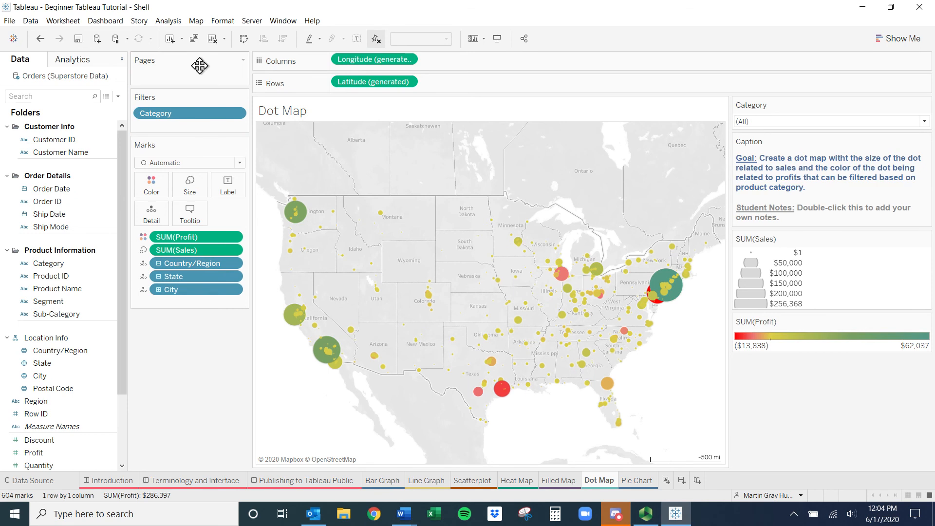
Page the dot map by year of Order Date and step back and forth through 2016 to 2019
drag(93, 189, 178, 82)
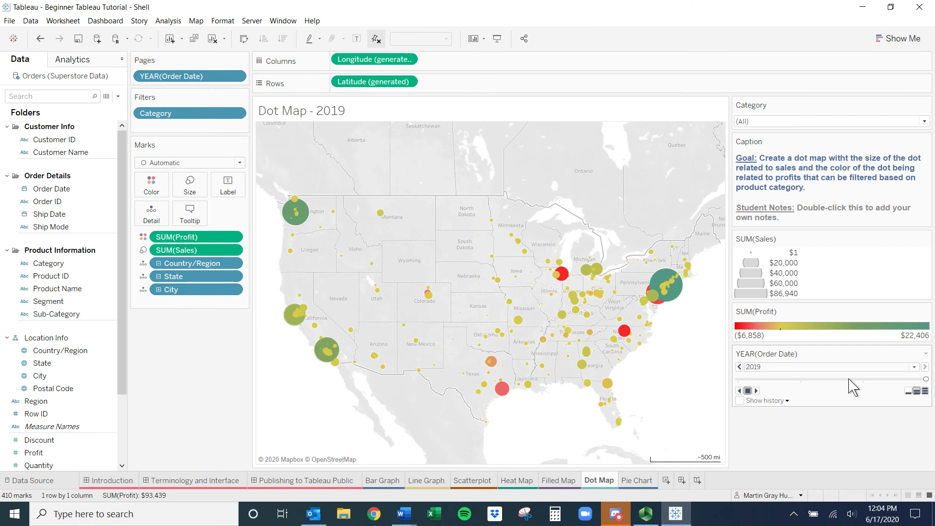
click(740, 367)
click(740, 367)
click(739, 367)
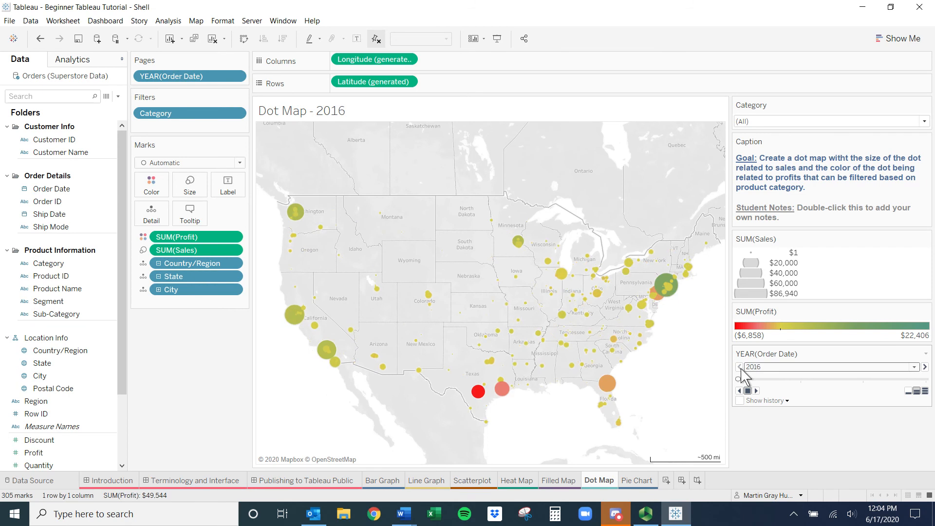
click(925, 366)
click(925, 367)
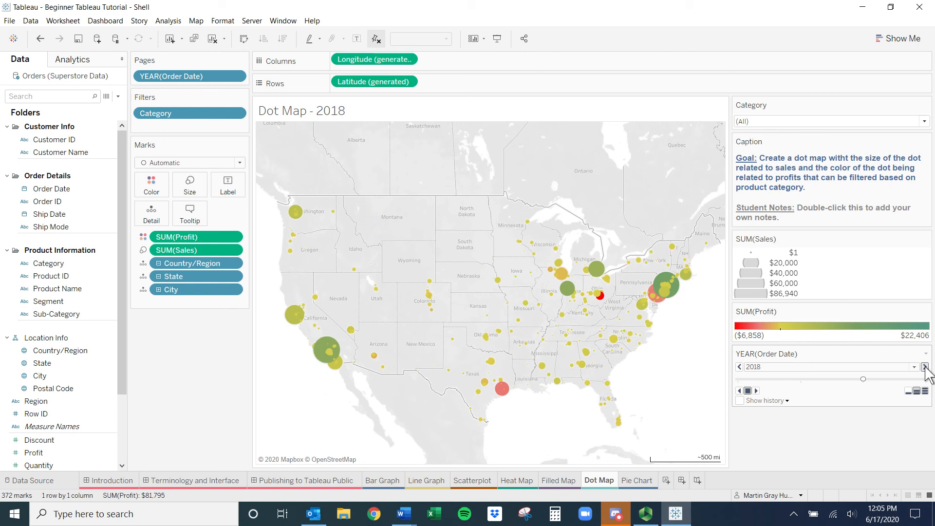
click(925, 367)
click(740, 367)
click(740, 367)
click(739, 368)
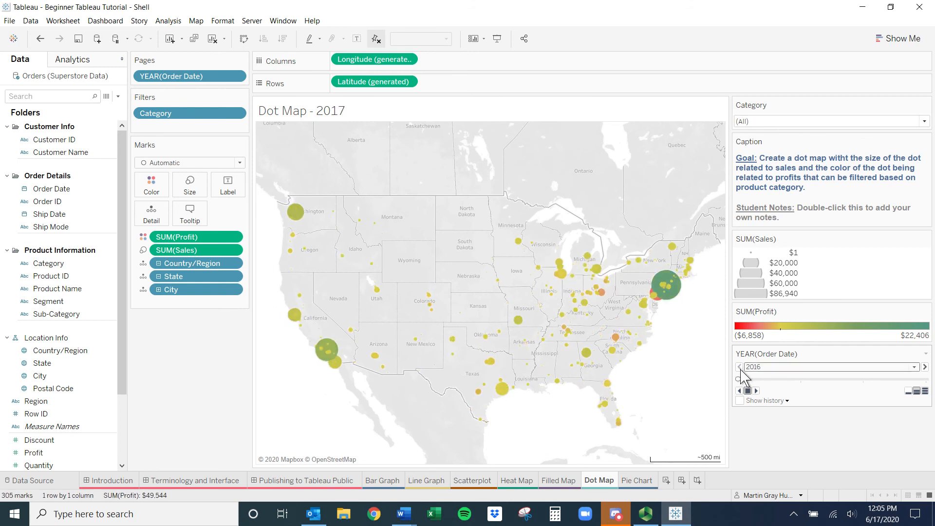
Play the yearly pages forward to 2019 and back to 2016, viewing the page history options in between
click(757, 391)
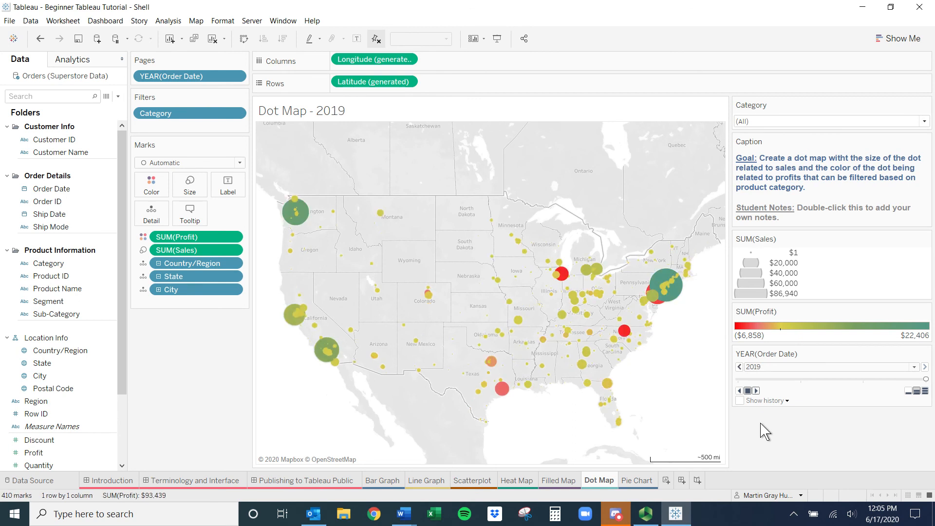
click(788, 400)
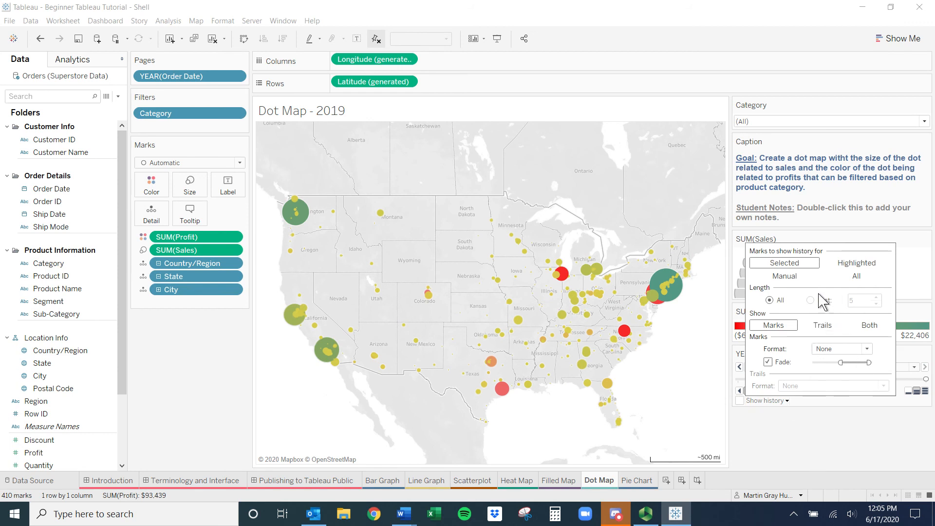
click(794, 464)
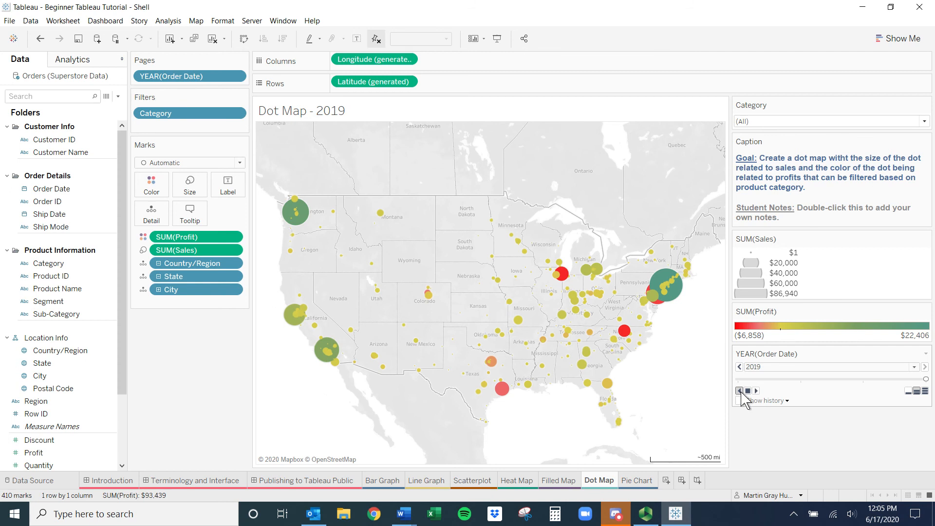
click(740, 391)
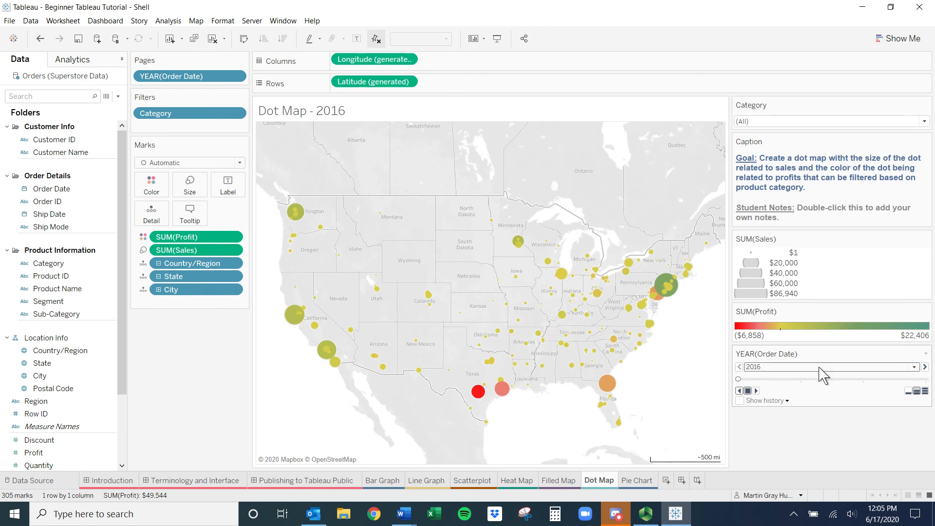
click(927, 355)
click(768, 352)
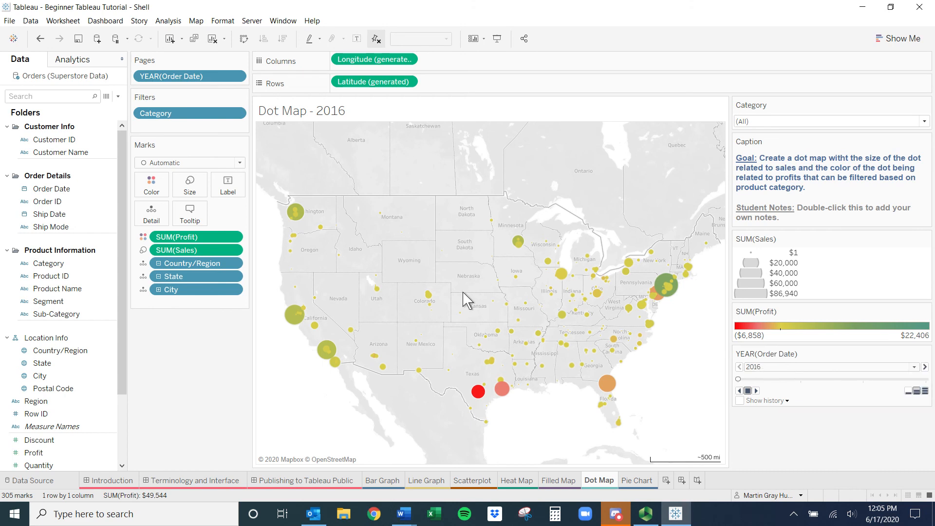
Try paging the map by quarter of Order Date and remove the field from the pages
click(236, 76)
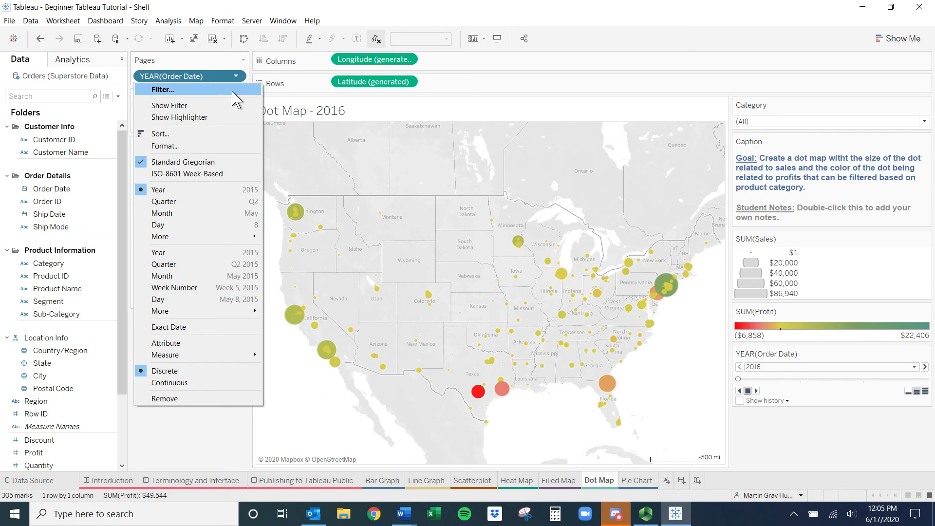
click(203, 202)
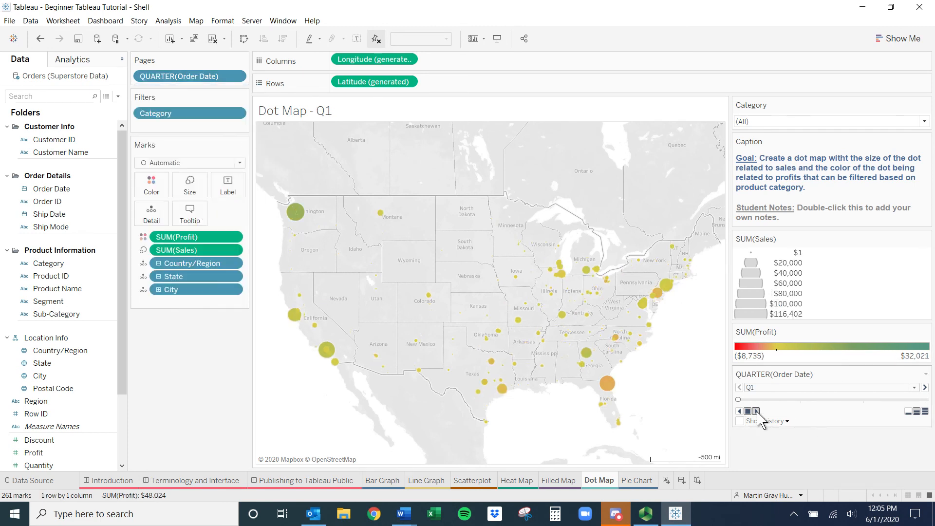
click(756, 412)
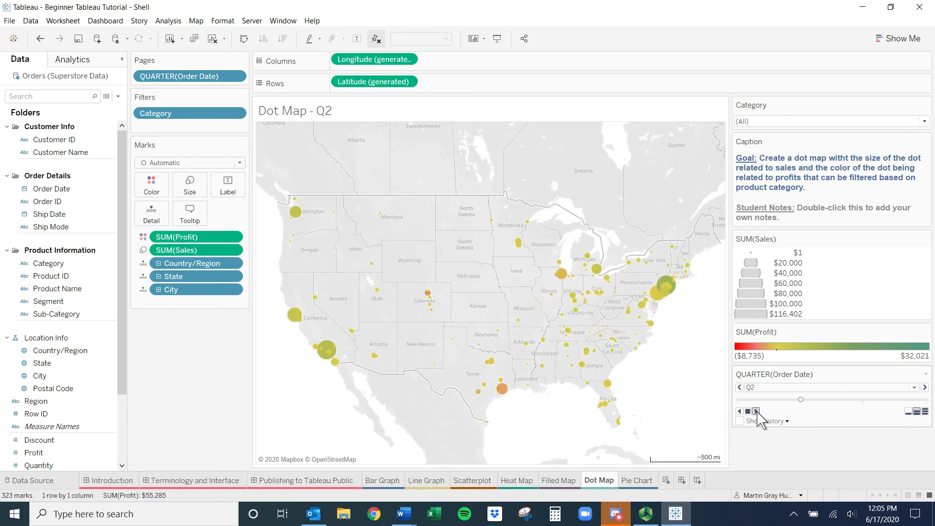
click(739, 413)
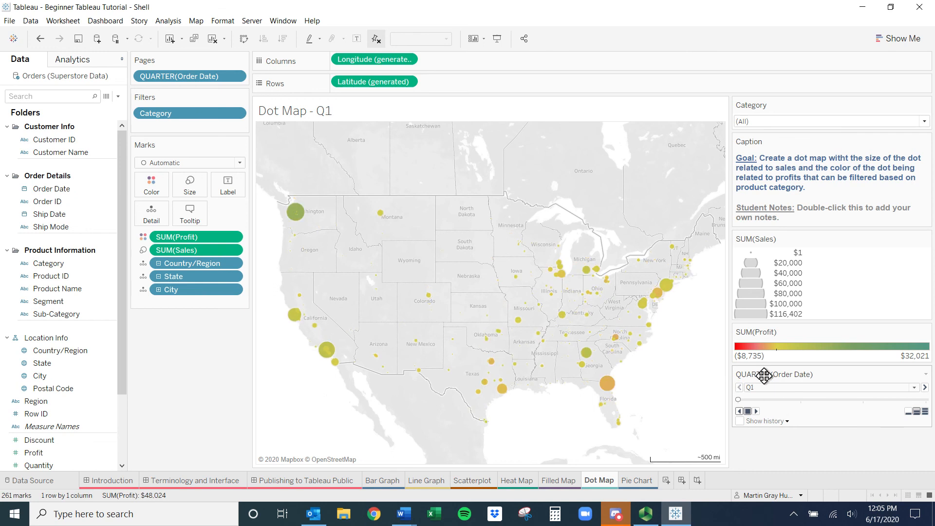
drag(199, 76, 161, 388)
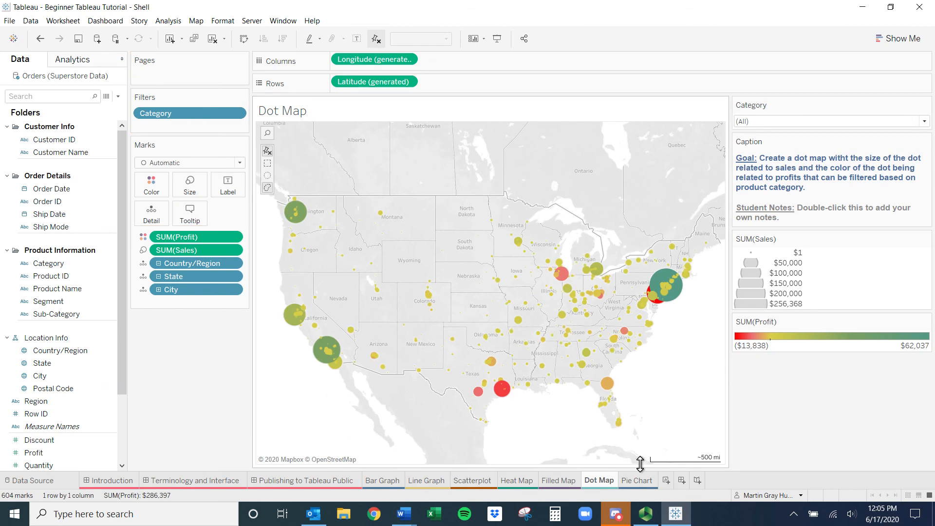
Open the Pie Chart worksheet and view the chart types offered by Show Me
click(639, 481)
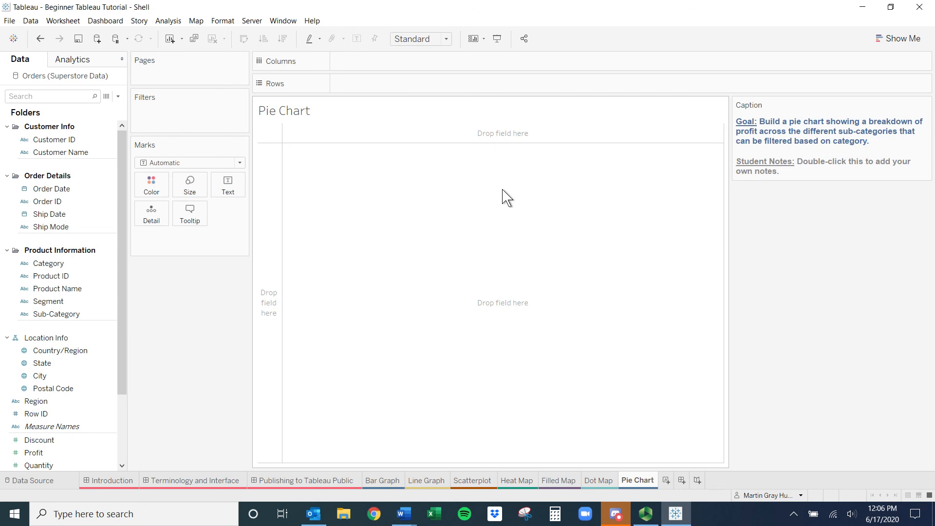
click(904, 39)
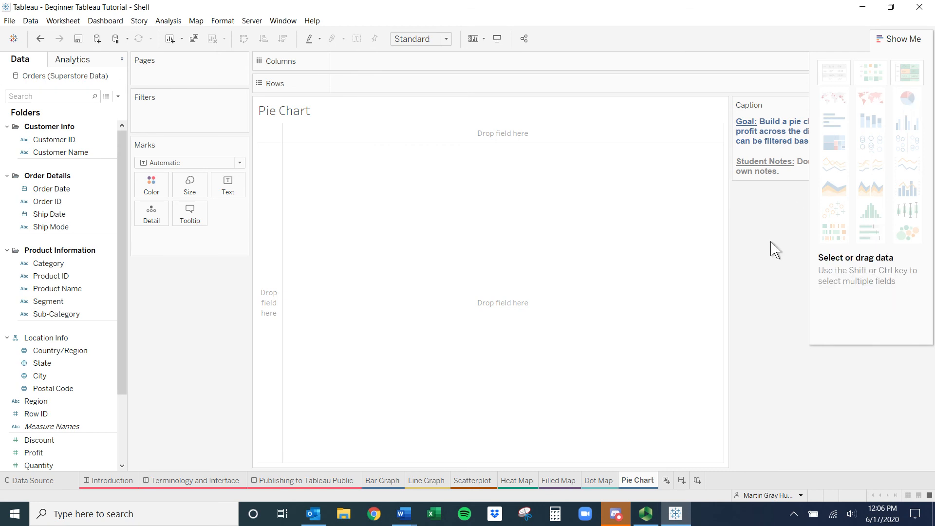
click(902, 38)
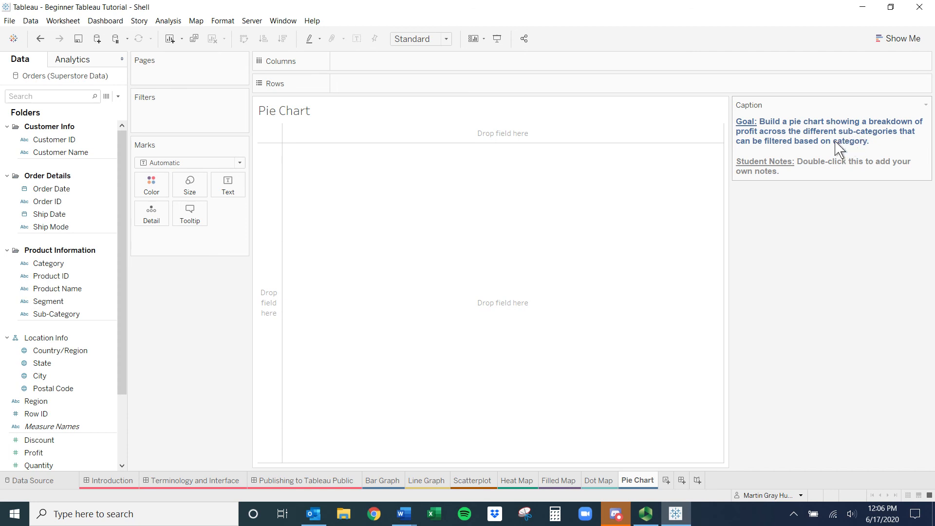
Place Sub-Category on rows and Profit on columns, and convert the view to a pie chart with Show Me
drag(78, 314, 410, 59)
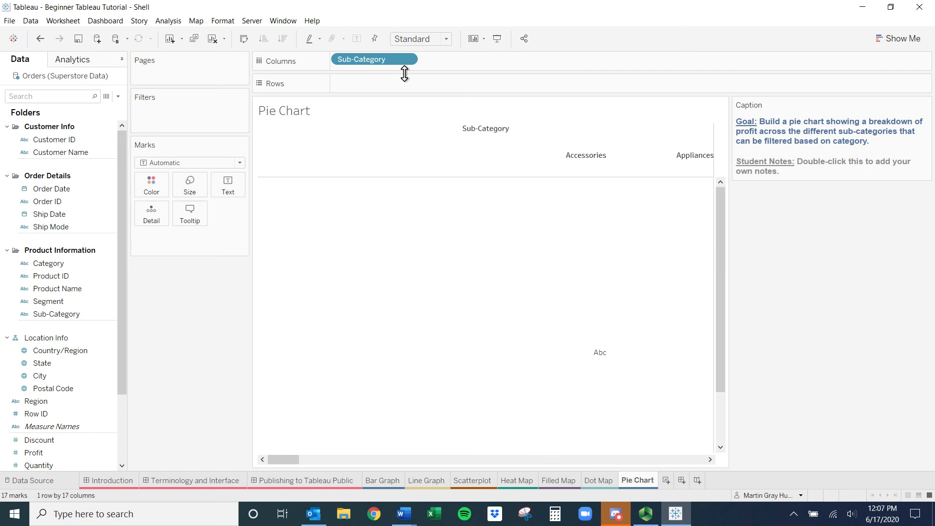
drag(387, 60, 388, 79)
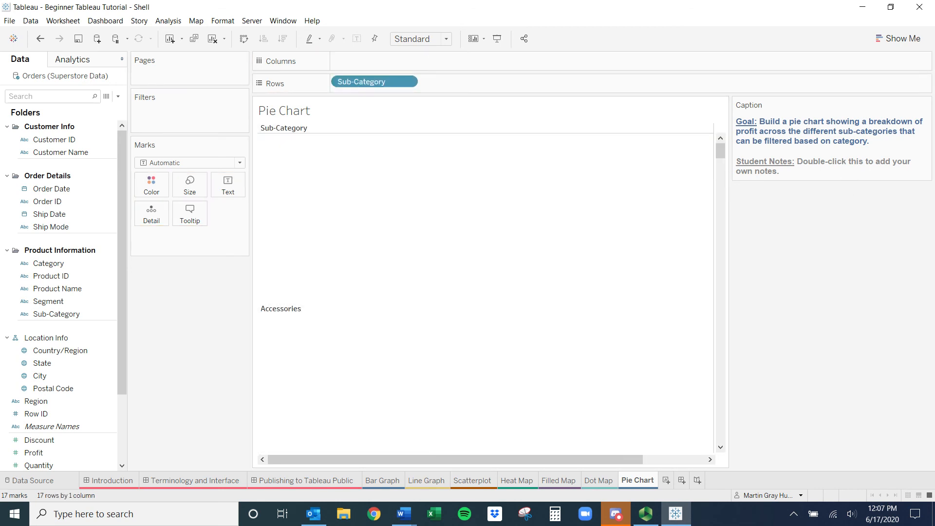
drag(34, 452, 372, 67)
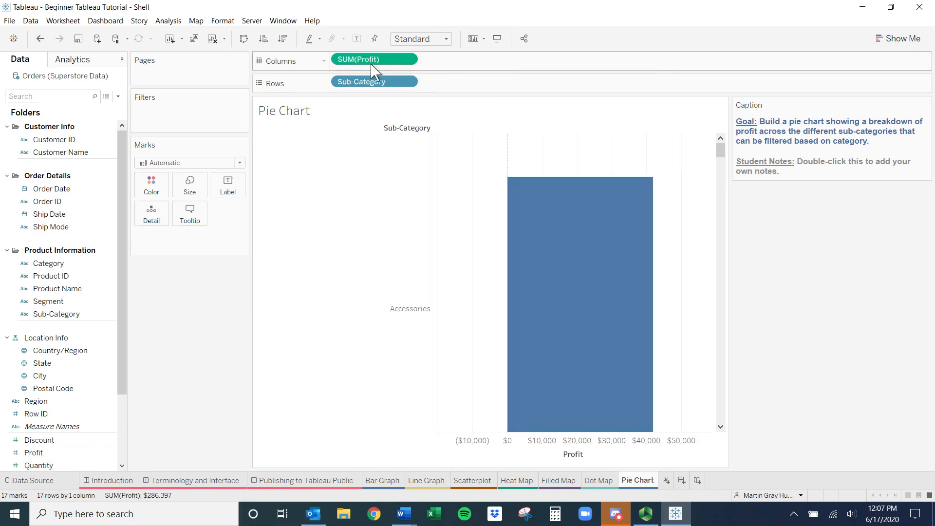
click(898, 37)
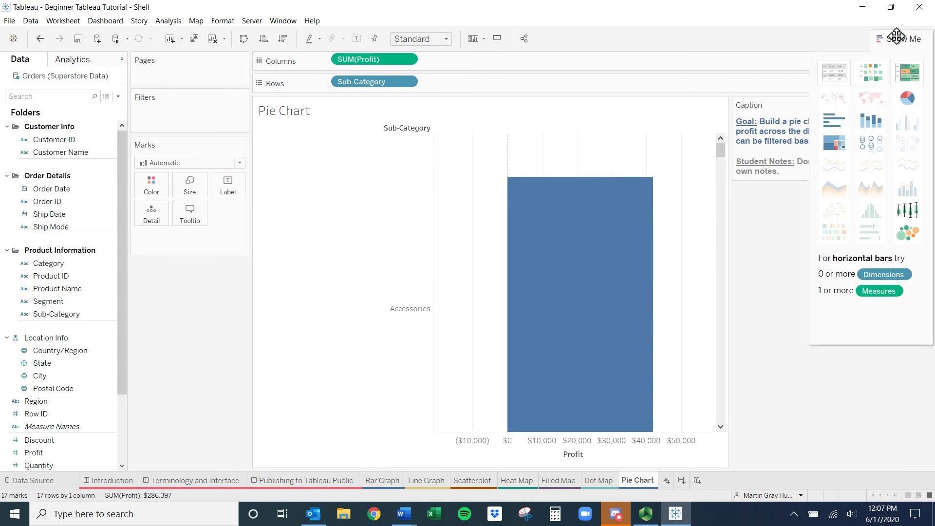
click(907, 97)
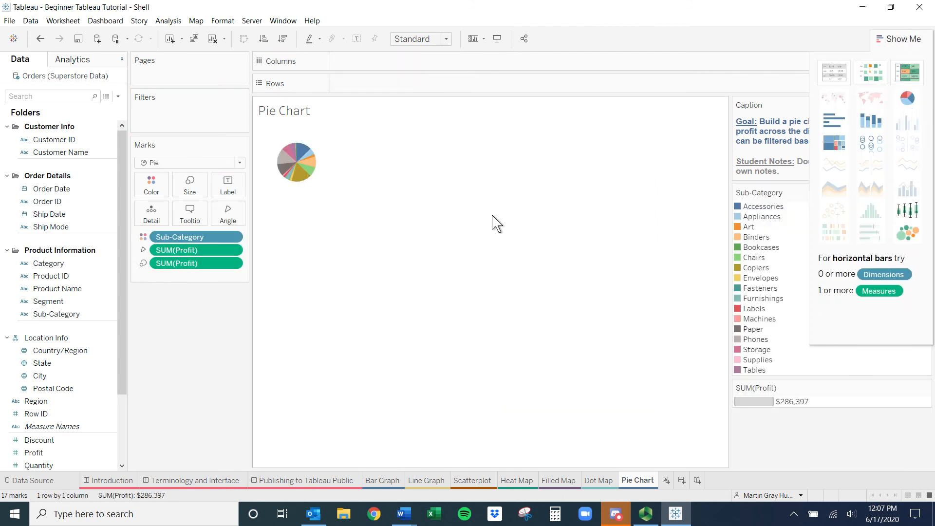
click(903, 39)
Undo the pie chart conversion and the field placements back to the empty worksheet
key(ctrl+z)
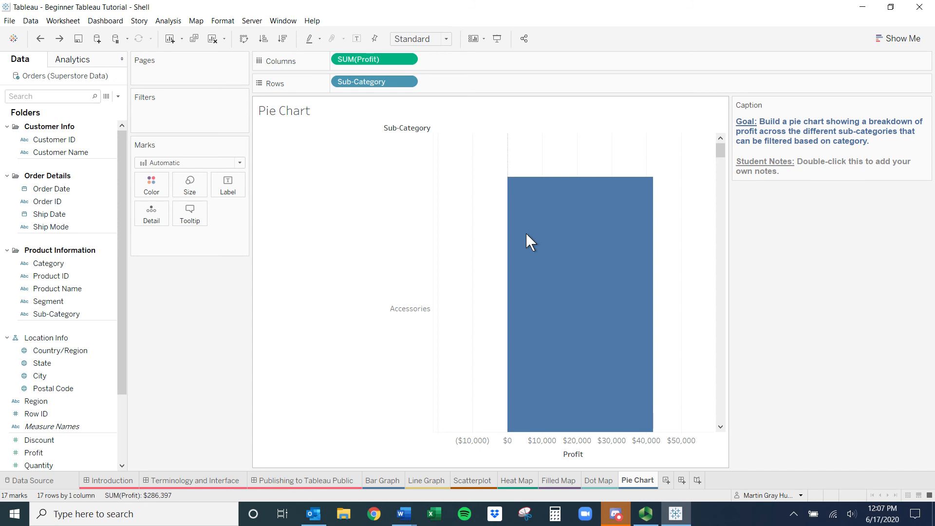
key(ctrl+z)
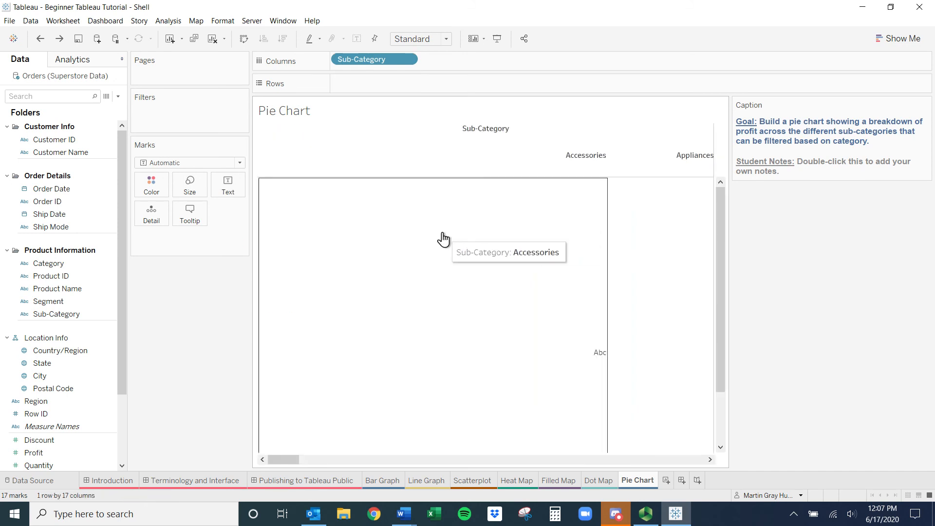
key(ctrl+z)
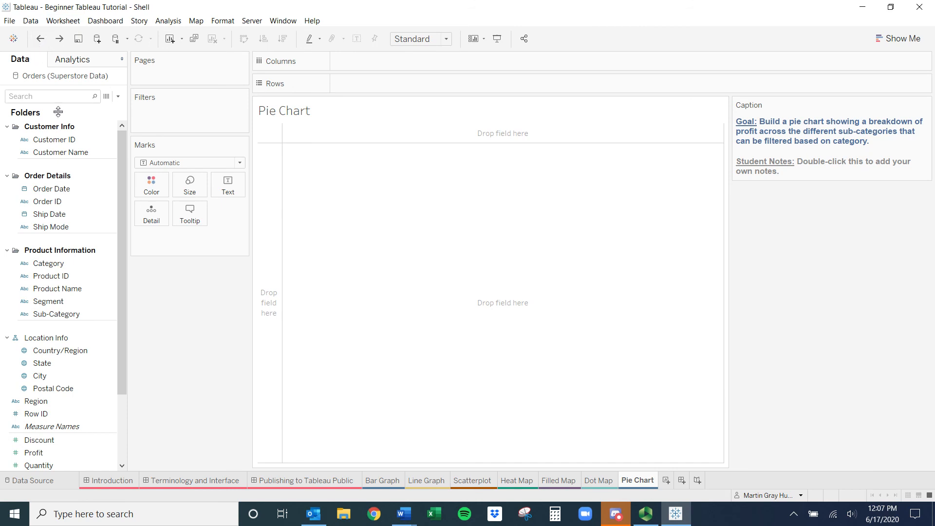
Place Sub-Category on columns and Profit on rows, and convert the view to a pie chart with Show Me
click(63, 365)
drag(57, 314, 372, 72)
drag(34, 453, 373, 84)
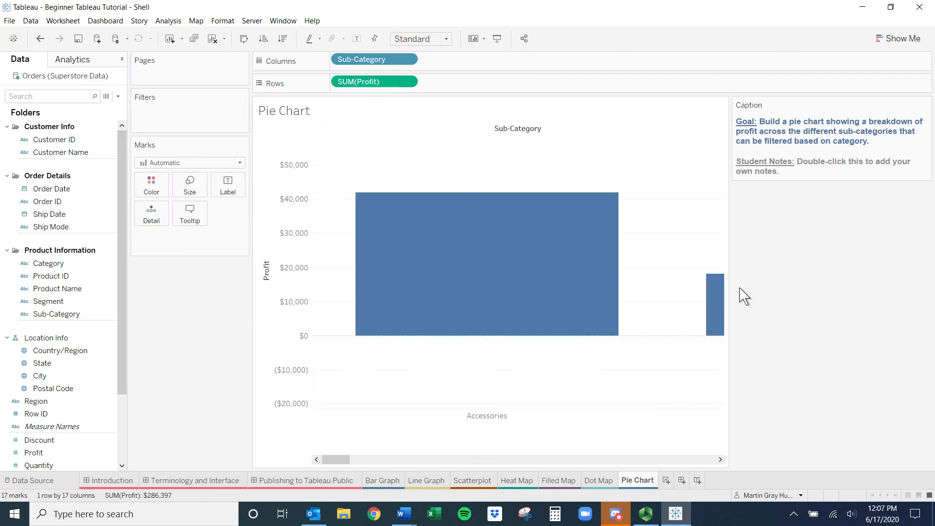
click(898, 40)
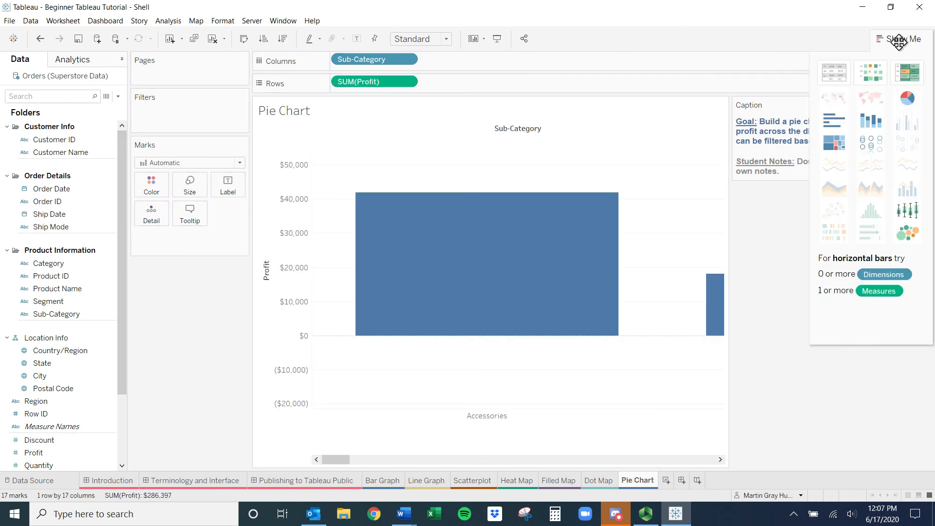
click(908, 98)
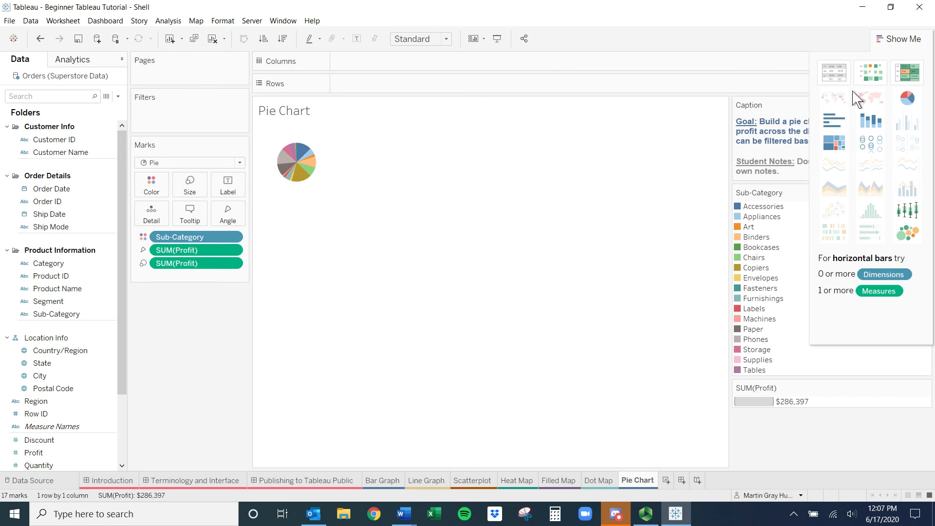
click(906, 38)
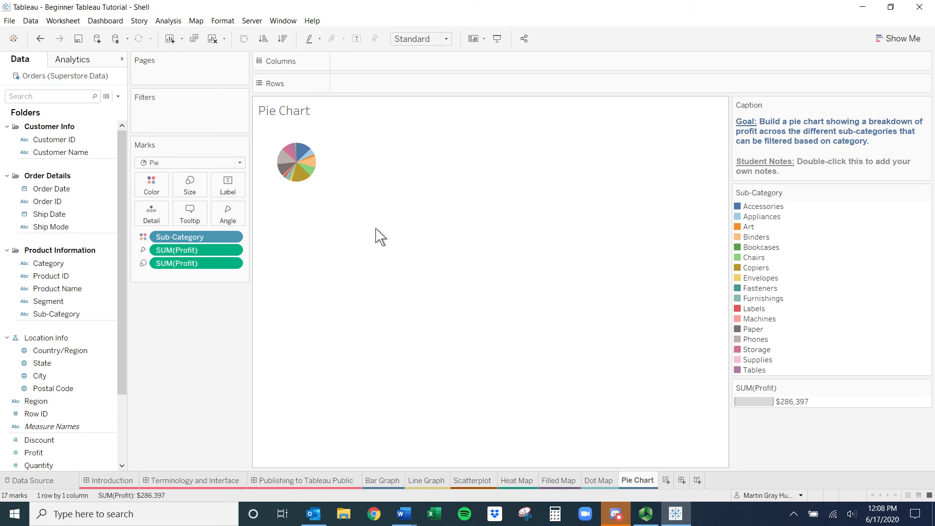
Enlarge the pie chart and fit the worksheet to Entire View
key(ctrl+shift+b)
key(ctrl+shift+b)
key(ctrl+shift+b)
key(ctrl+shift+b)
key(ctrl+shift+b)
key(ctrl+shift+b)
key(ctrl+shift+b)
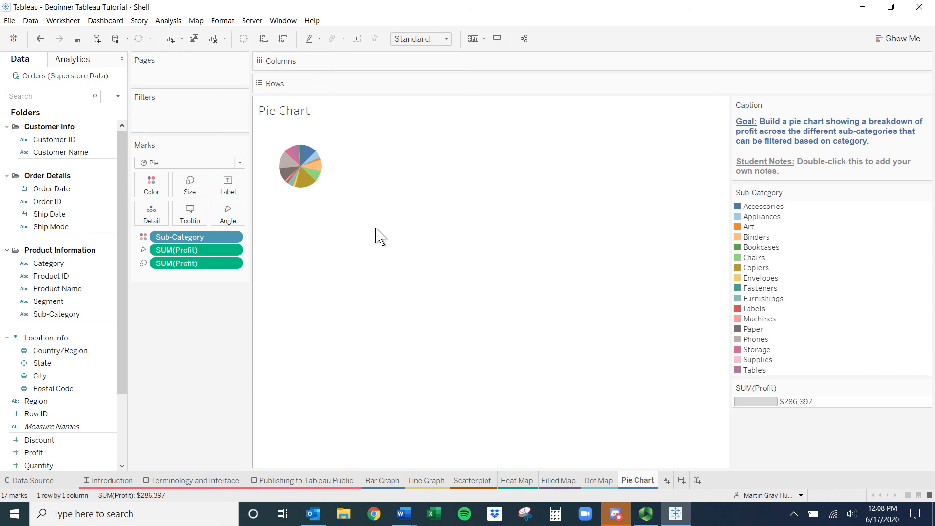
key(ctrl+shift+b)
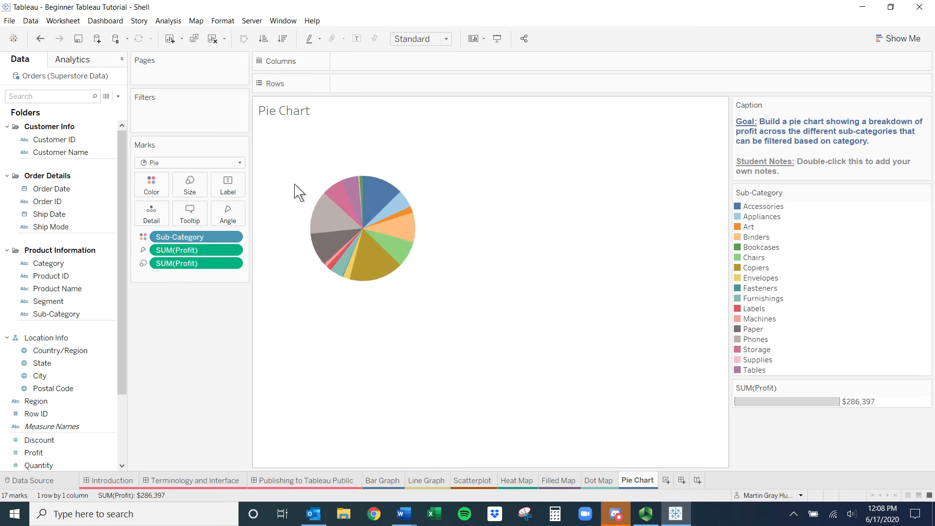
click(447, 40)
click(437, 75)
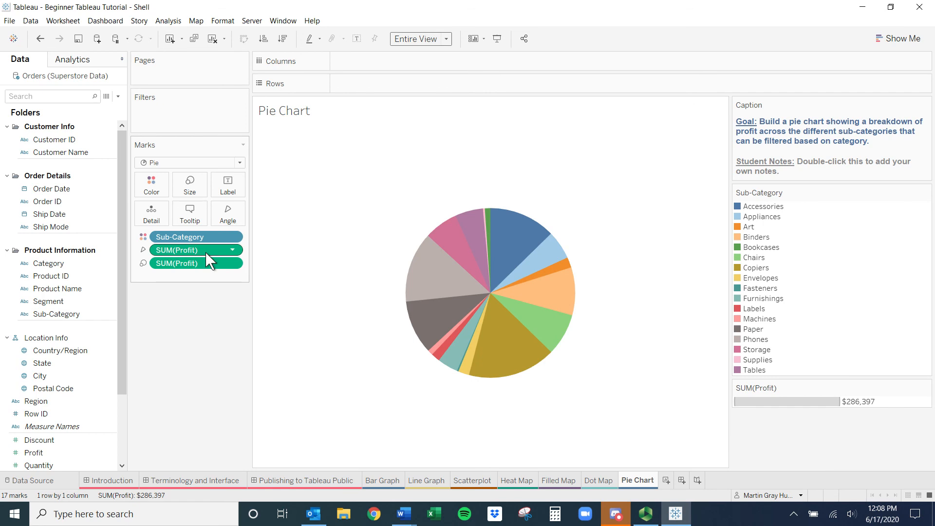
Remove both Profit fields and Sub-Category from the marks and reset the mark type to Automatic
drag(198, 266, 190, 344)
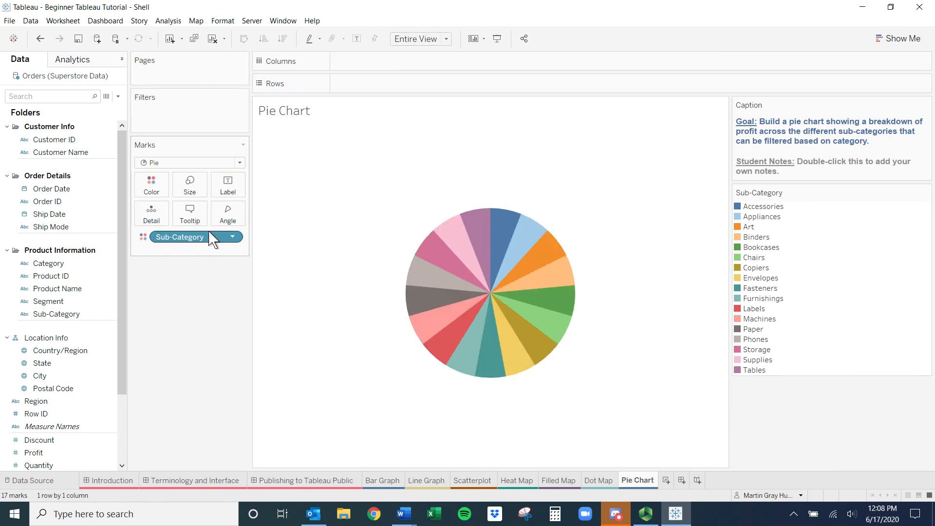
drag(207, 237, 209, 307)
click(239, 162)
click(225, 175)
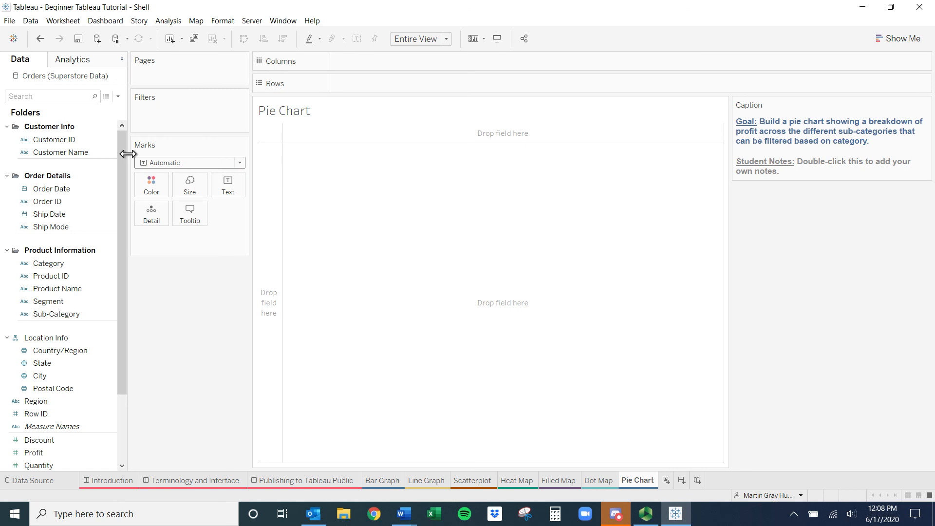
Build the pie manually with mark type Pie, Sub-Category as the color and Profit as the angle
click(213, 162)
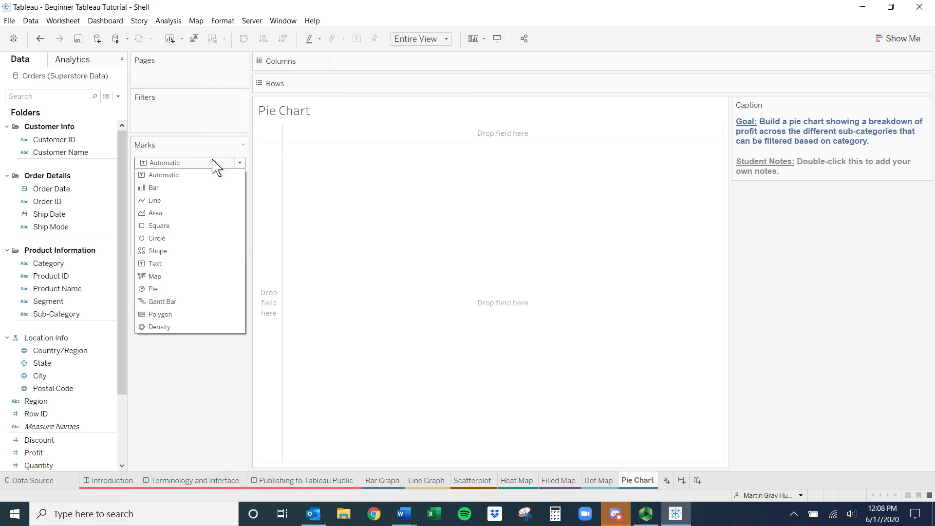
click(220, 292)
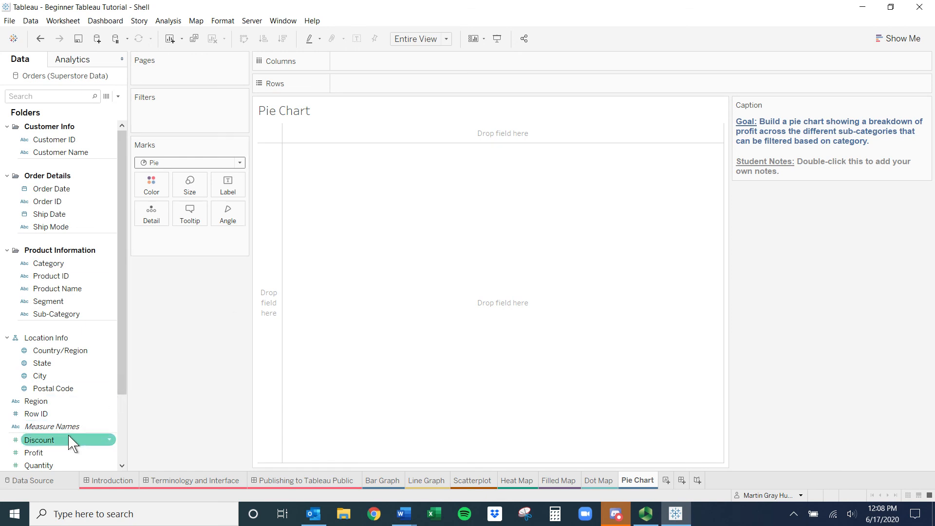
drag(63, 315, 157, 188)
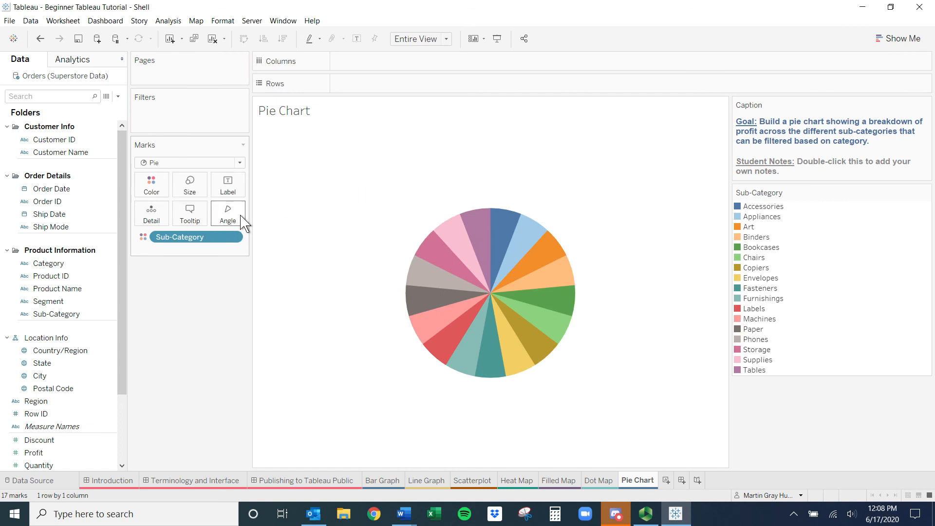
drag(62, 451, 237, 217)
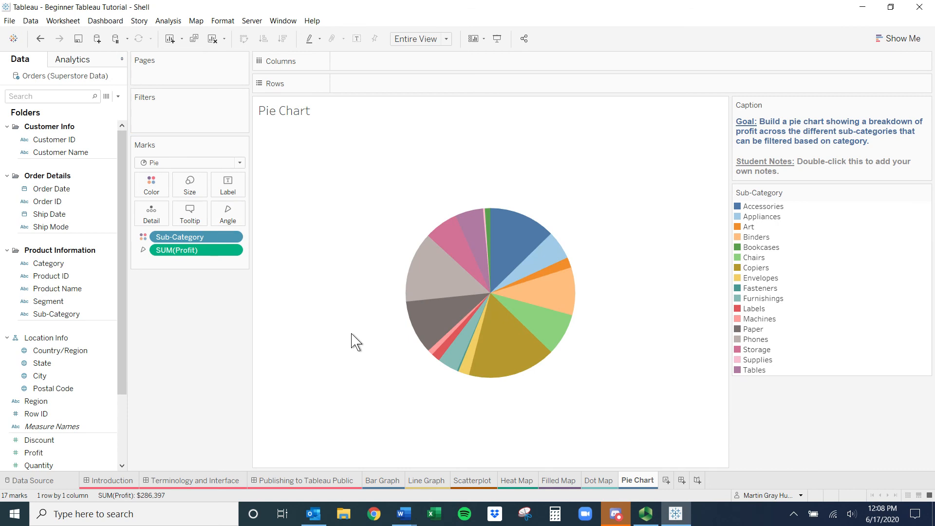
Examine the color palettes available for Sub-Category, leave the color editor without changes and clear the Accessories highlight
mouse_move(496, 327)
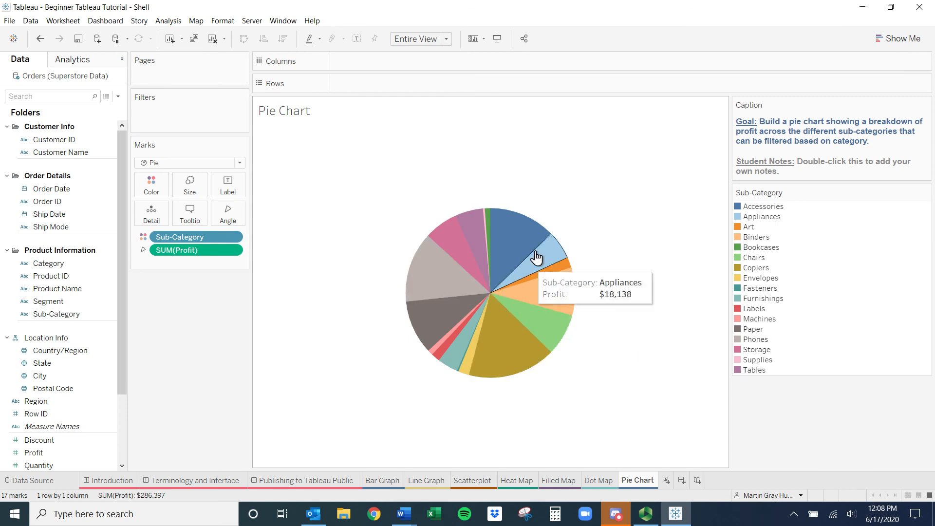
double_click(753, 207)
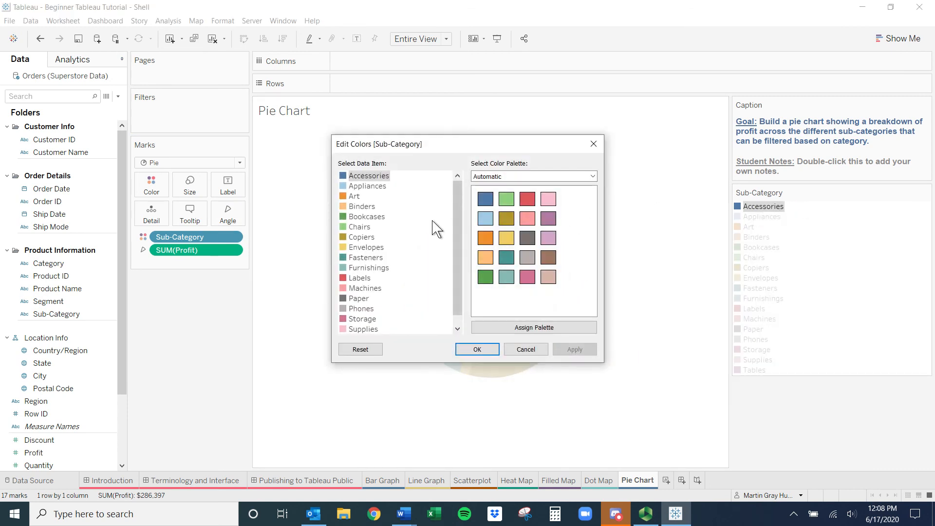
click(492, 176)
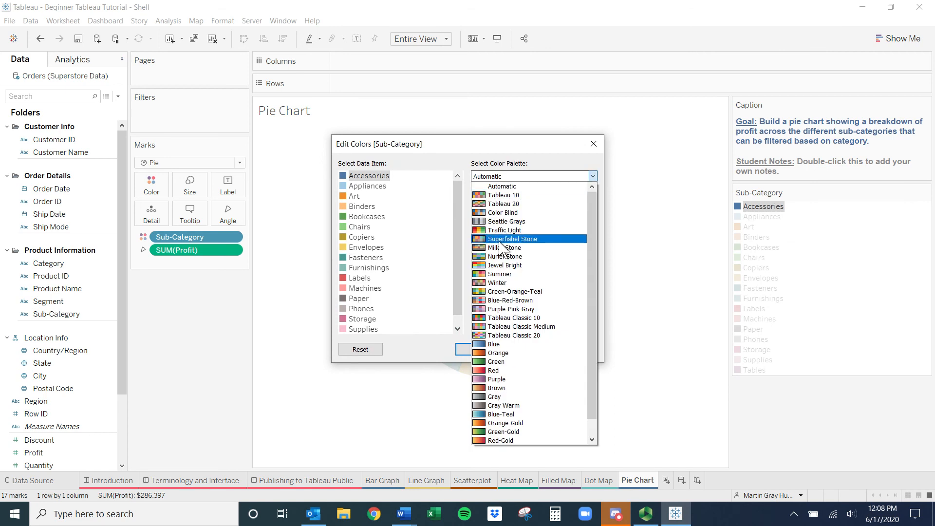
scroll(591, 331, down, 1)
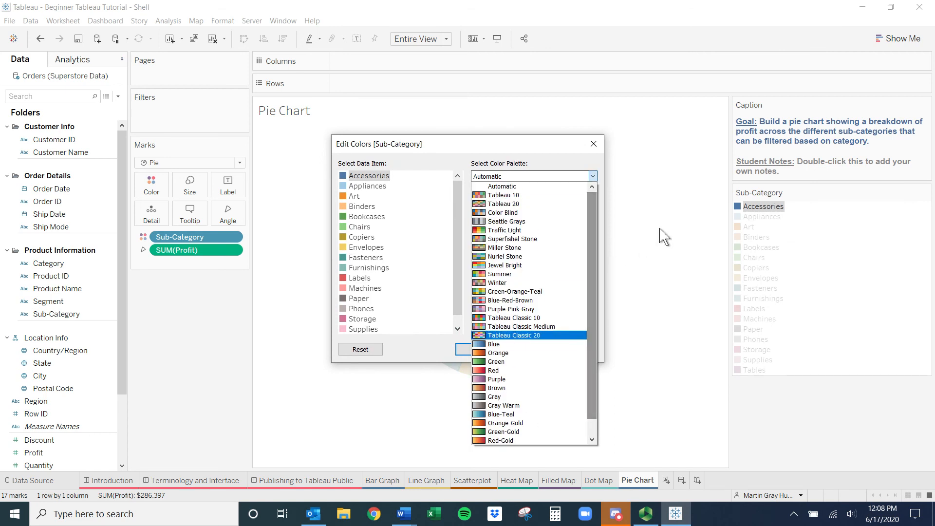
click(625, 304)
click(526, 350)
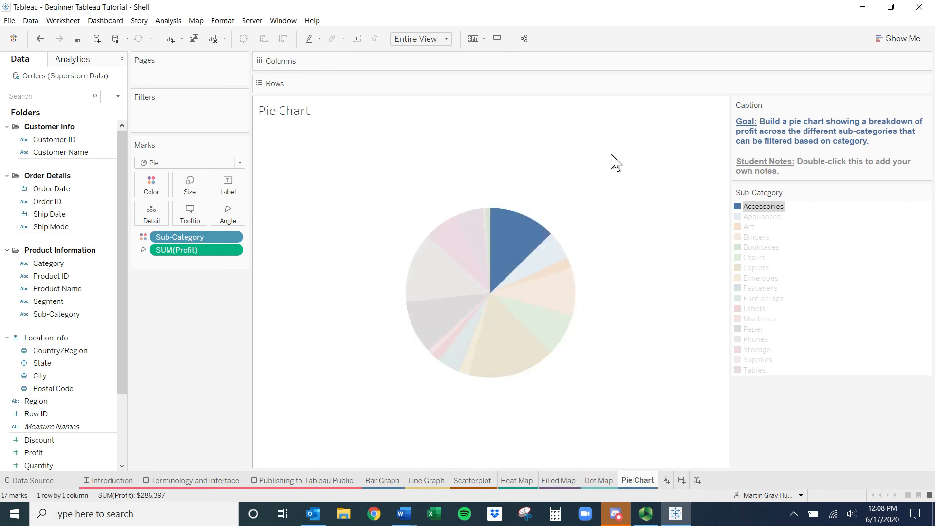
click(174, 310)
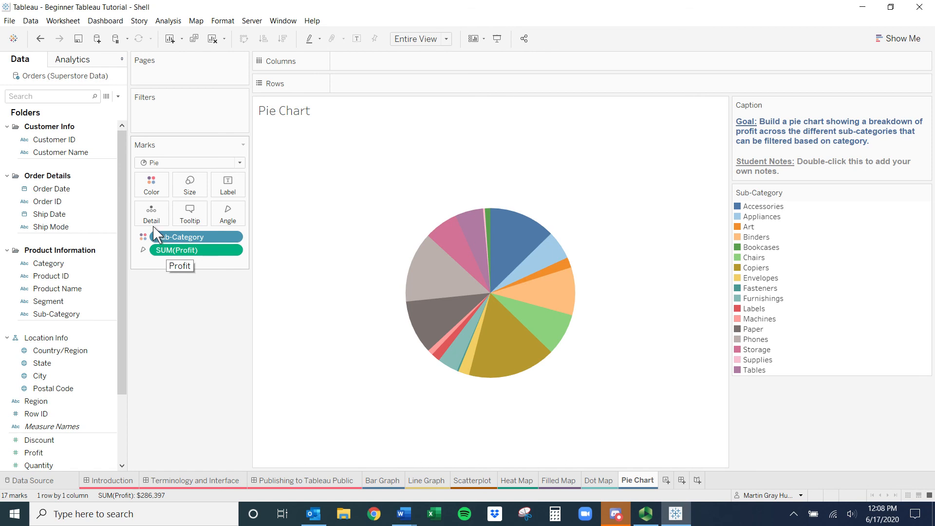
In the Sub-Category color editor, try light blue for Accessories and reassign the Automatic palette
double_click(824, 235)
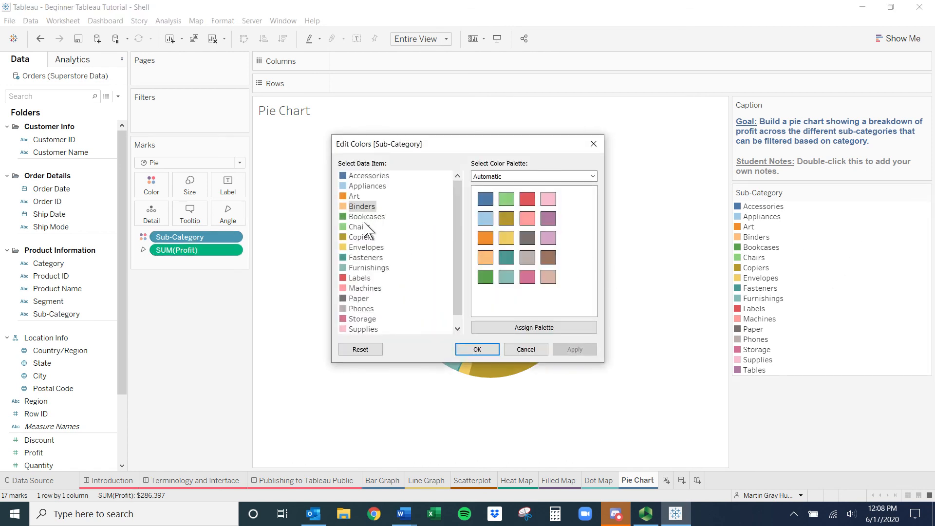
click(368, 177)
click(485, 218)
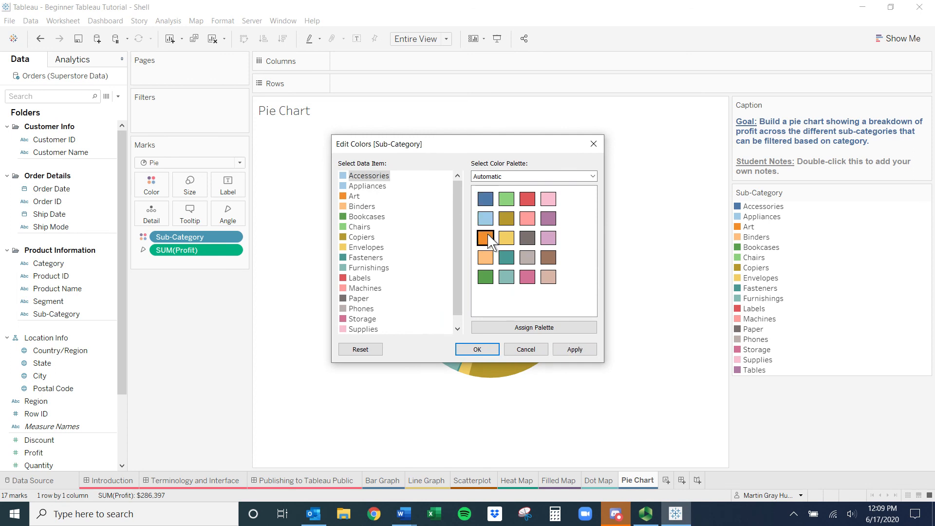
click(486, 200)
click(512, 326)
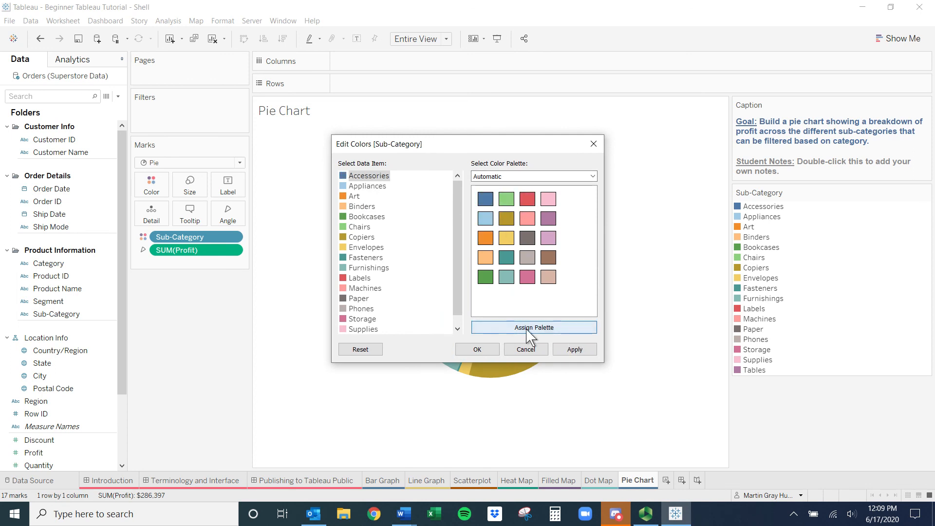
Try assigning the Color Blind palette to all sub-categories and undo the color change
click(553, 178)
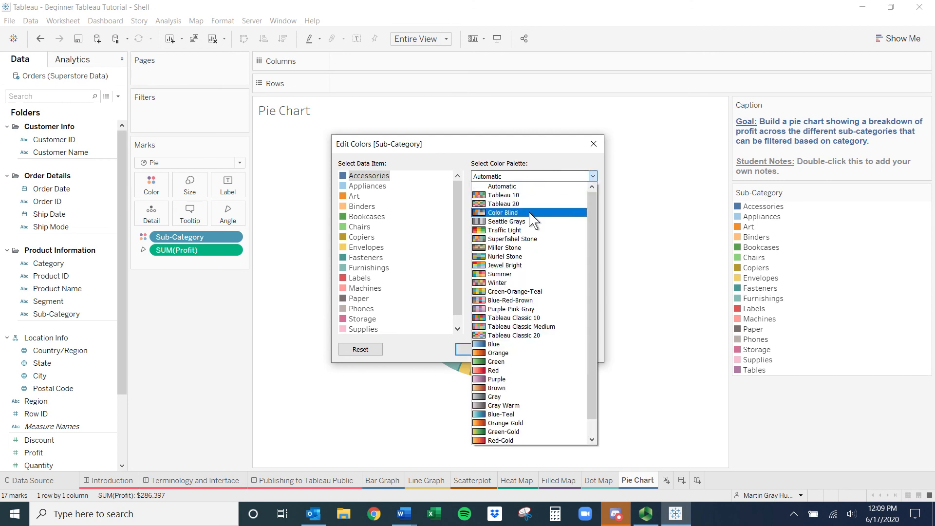
click(511, 213)
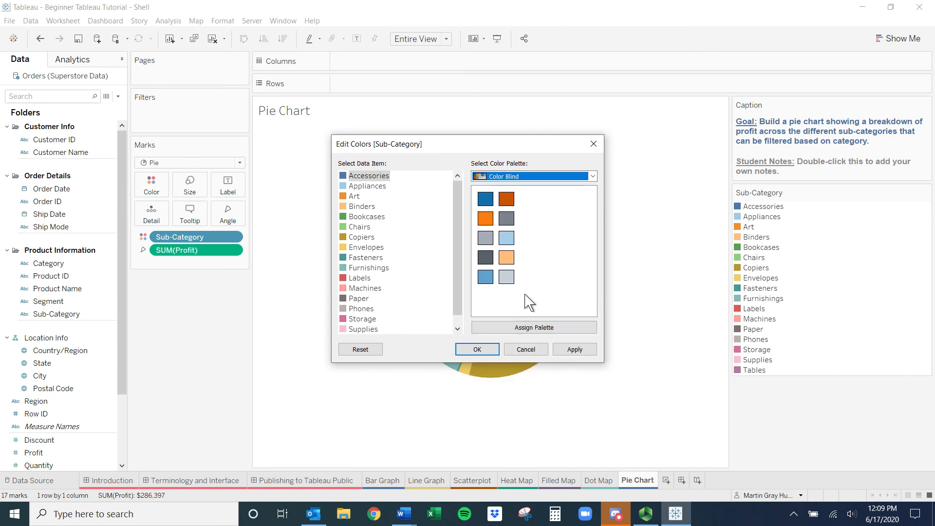
click(535, 331)
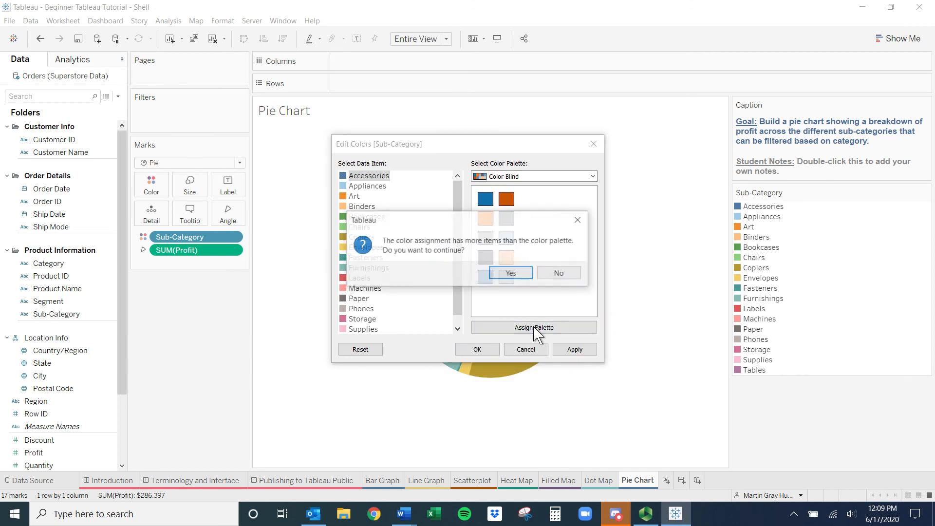
click(511, 274)
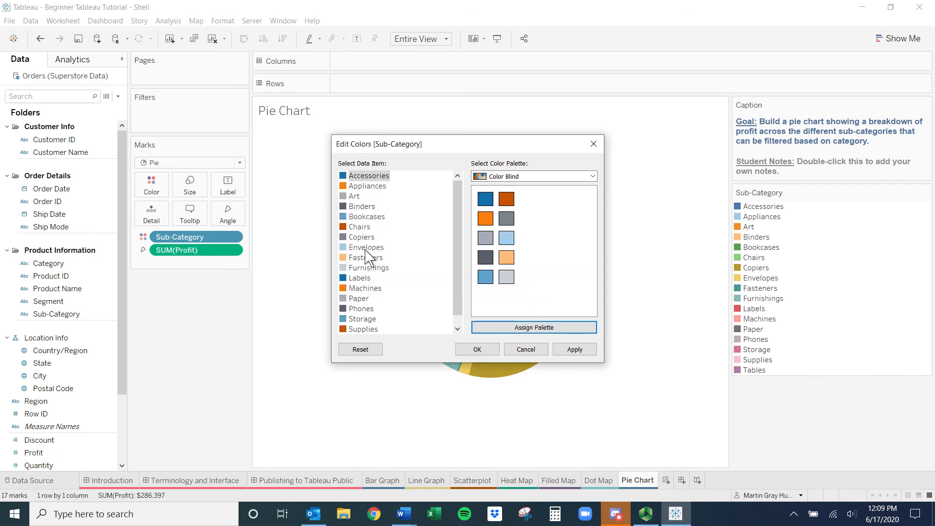
click(560, 350)
click(477, 349)
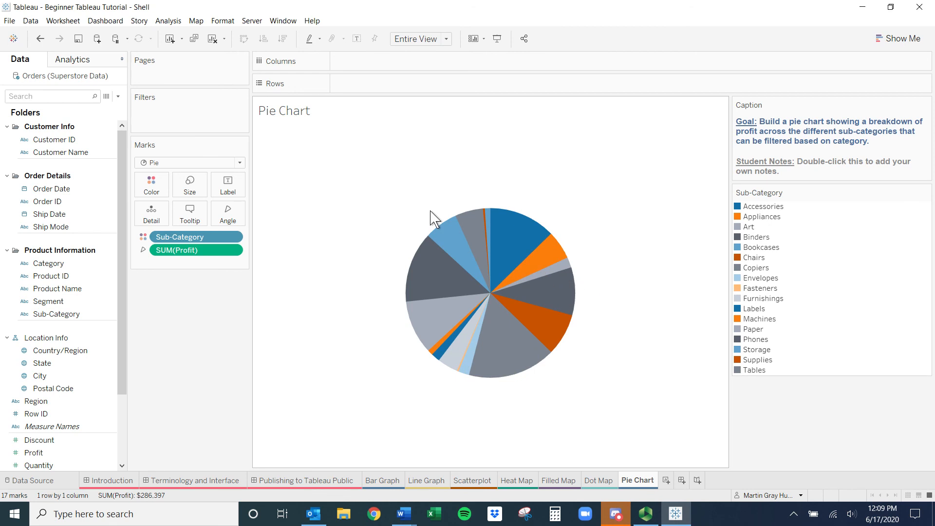
key(ctrl+z)
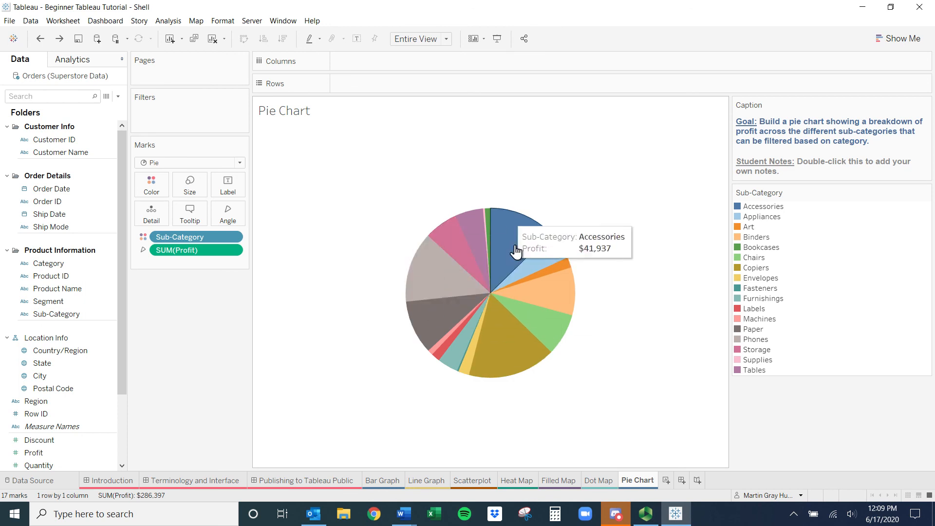
Label the pie slices with Profit and convert the label to a Percent of Total quick table calculation
drag(49, 453, 228, 188)
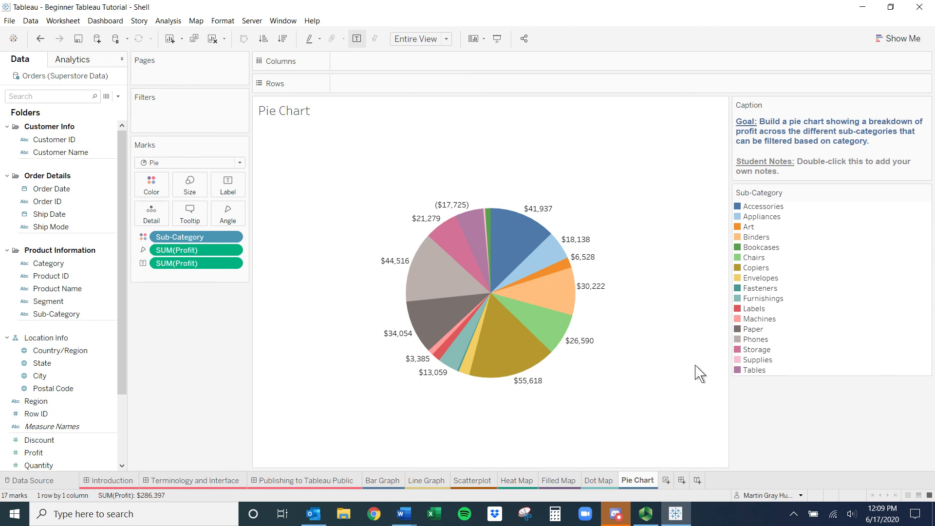
mouse_move(433, 213)
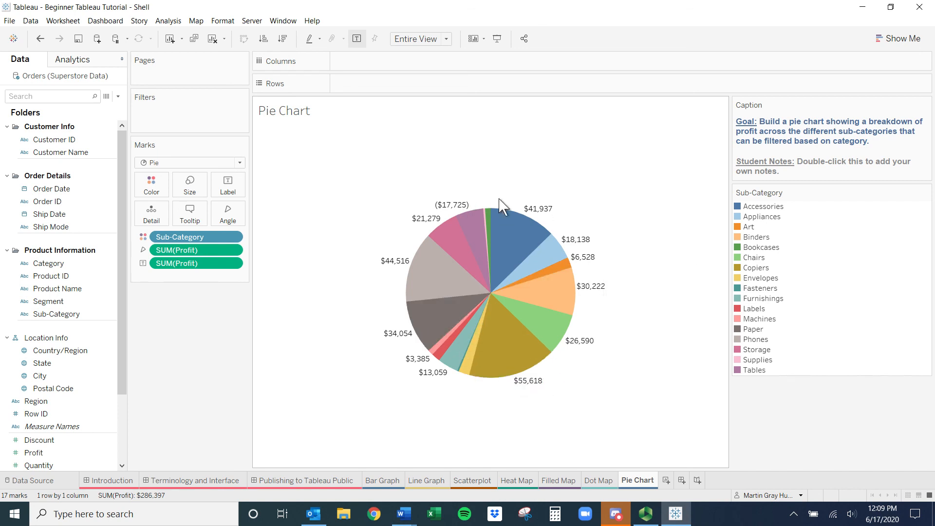
mouse_move(405, 354)
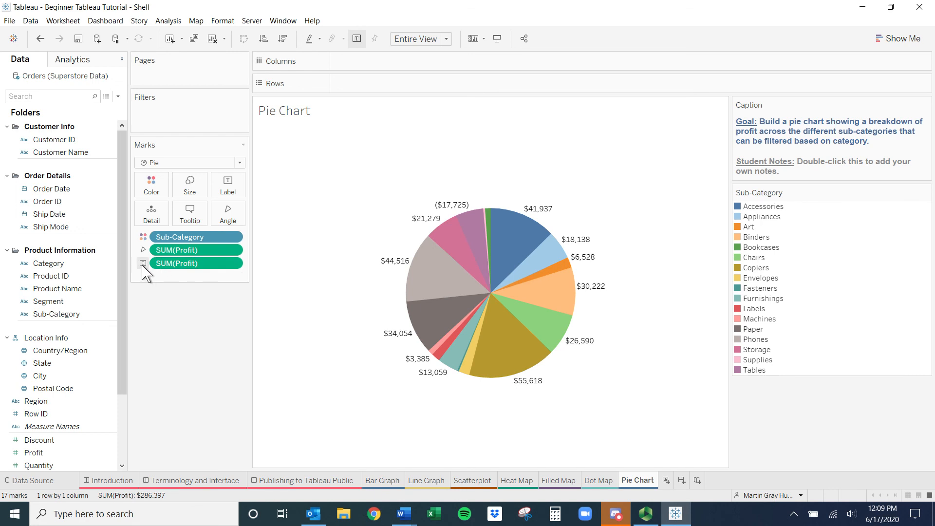
click(232, 263)
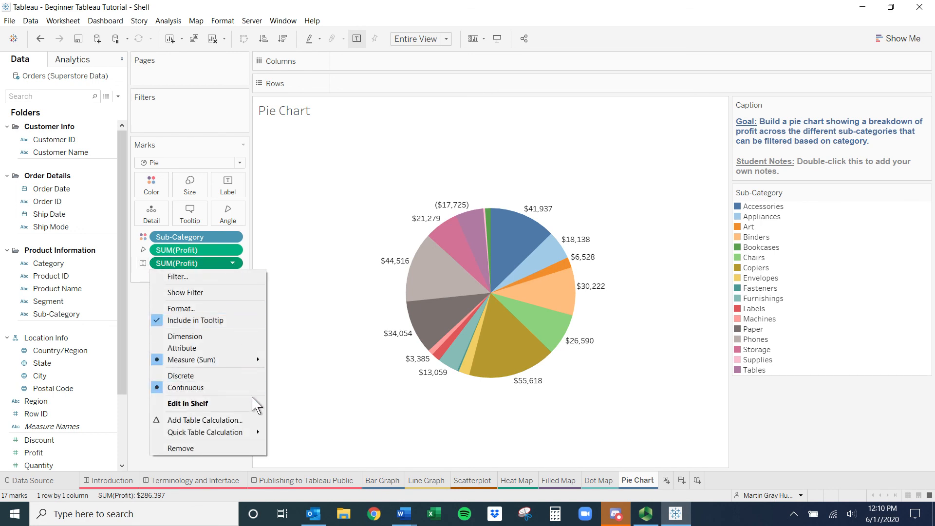
mouse_move(241, 433)
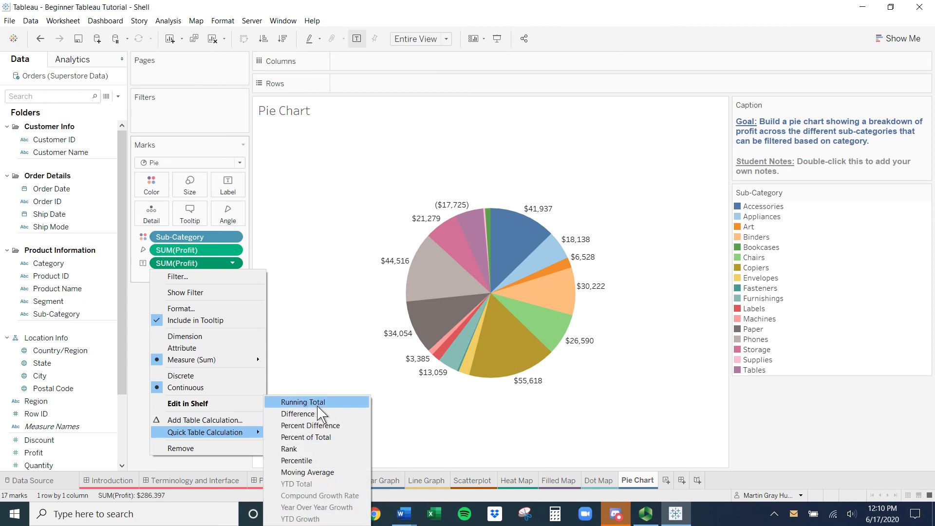
click(324, 438)
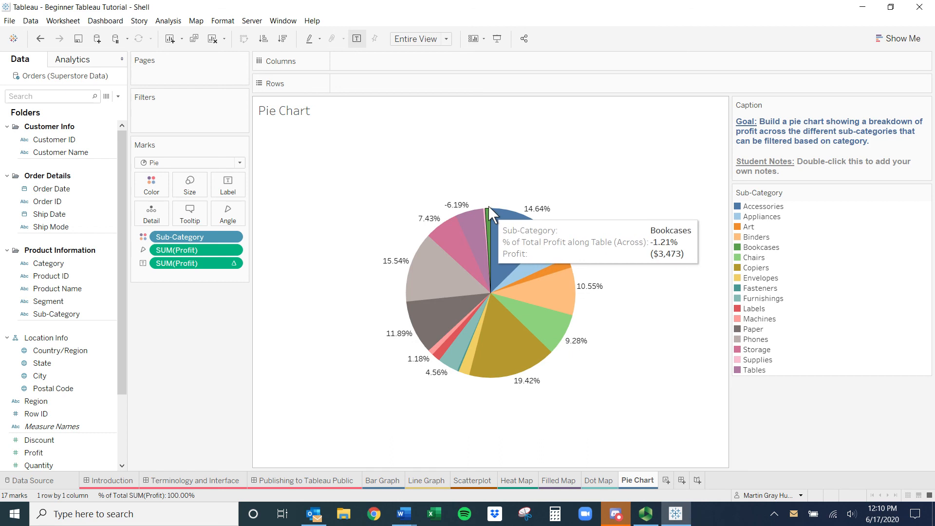
Allow the pie chart's percentage labels to overlap other marks
click(240, 189)
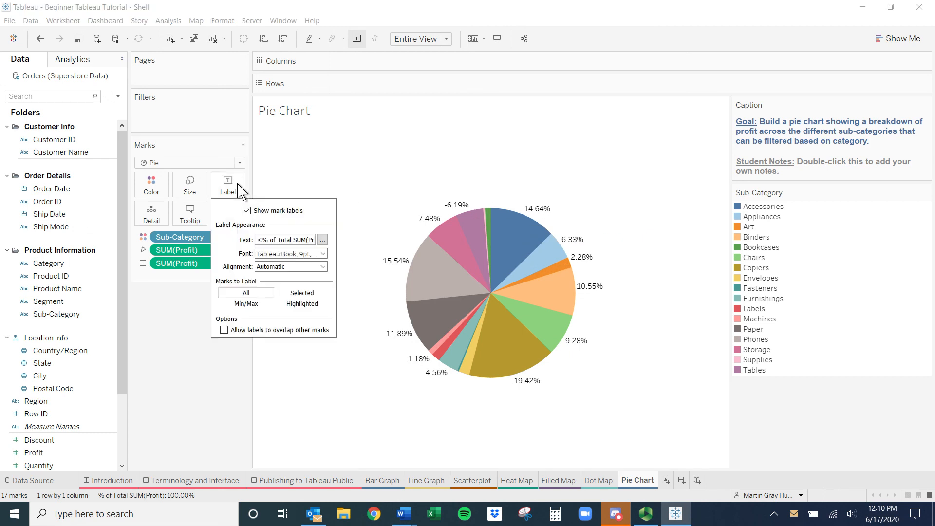
click(225, 330)
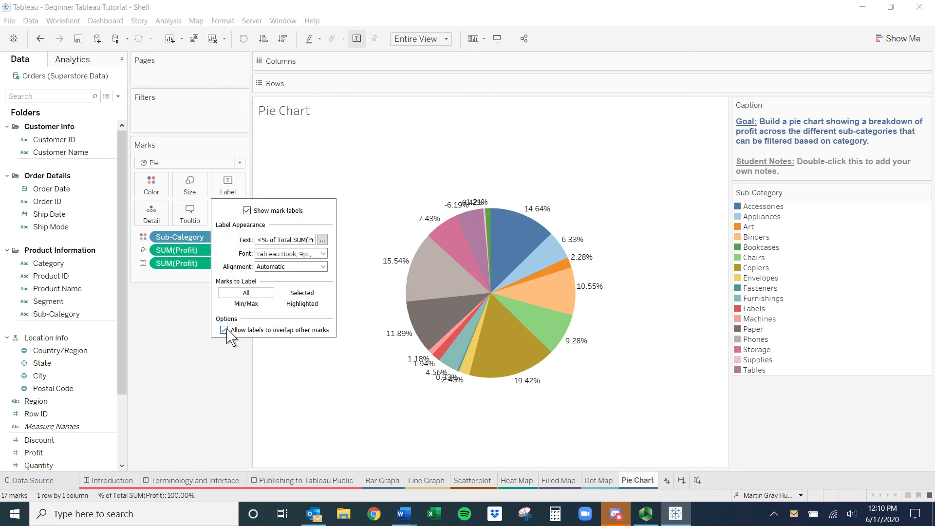
Try the Standard fit with an enlarged pie chart and restore the Entire View fit
click(432, 43)
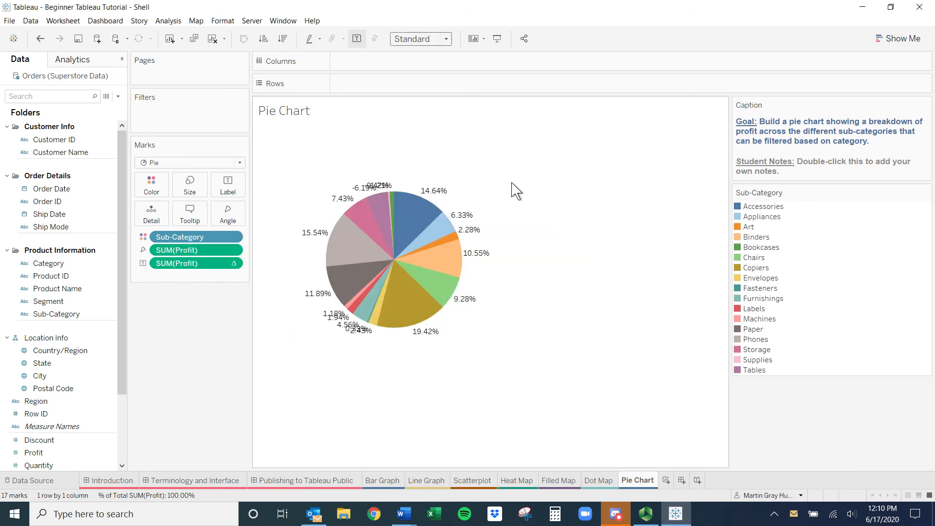
key(ctrl+shift+b)
key(ctrl+shift+b)
key(ctrl+shift+b)
key(ctrl+shift+b)
key(ctrl+shift+b)
key(ctrl+shift+b)
key(ctrl+shift+b)
key(ctrl+shift+b)
key(ctrl+shift+b)
key(ctrl+shift+b)
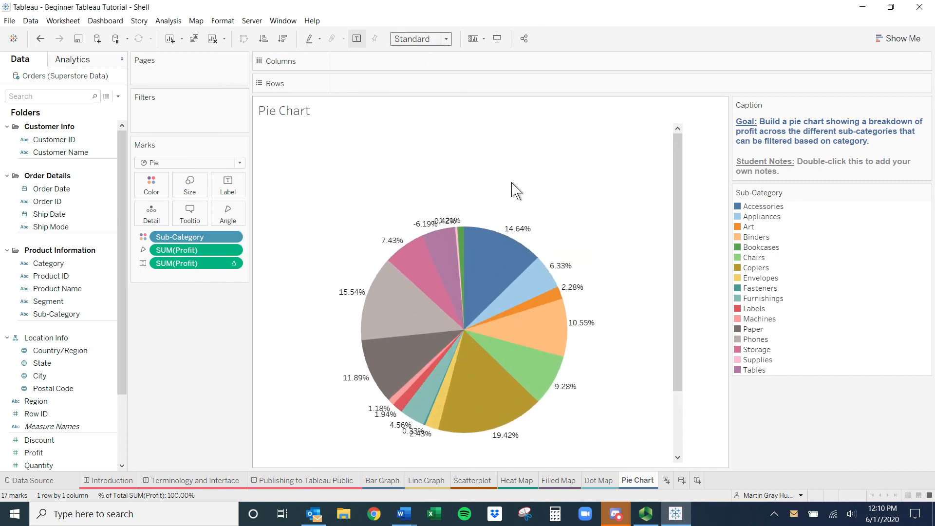
key(ctrl+shift+b)
key(ctrl+shift+b)
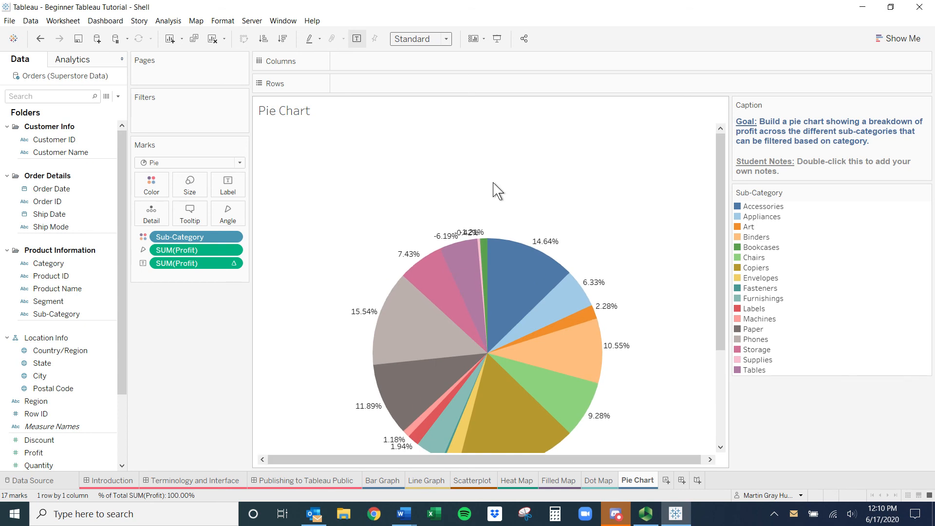
click(441, 39)
click(432, 83)
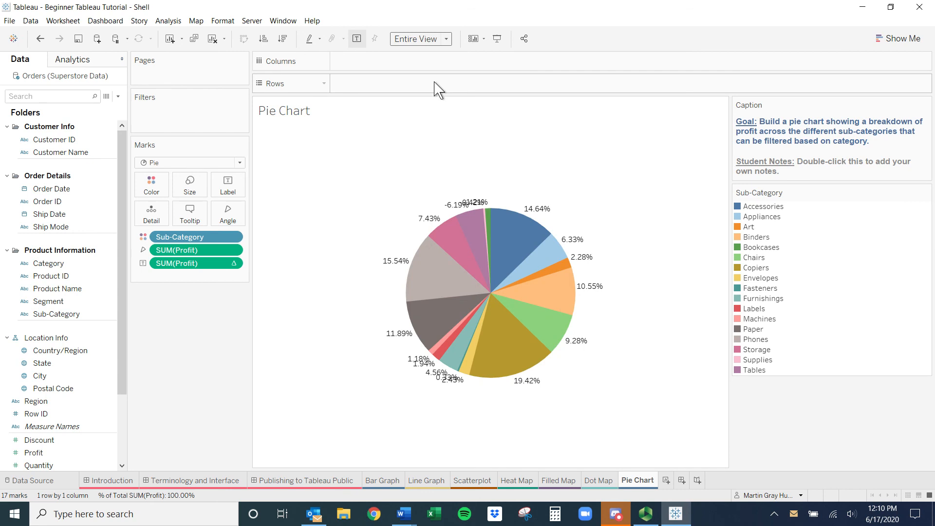
Separate the crowded Supplies and Tables percentage labels above the pie by repositioning them, and clear the slice selection
click(475, 210)
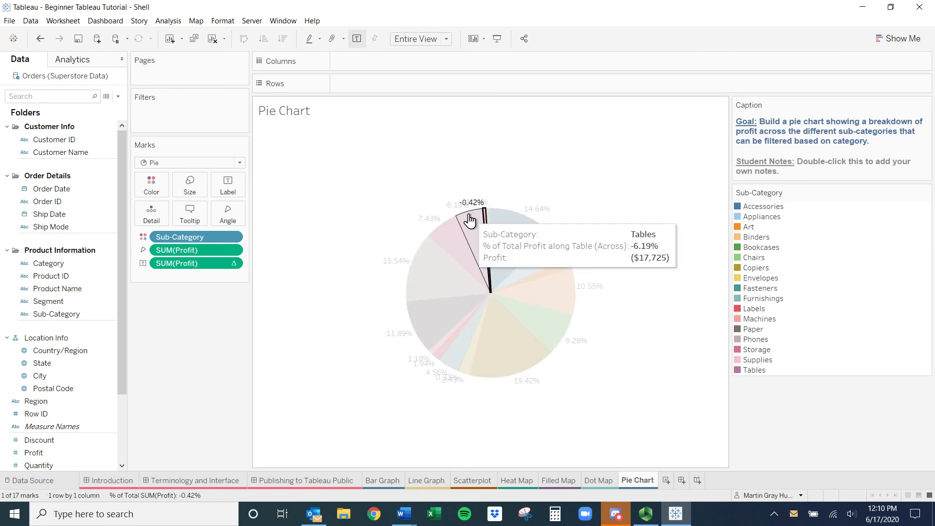
drag(471, 199, 496, 192)
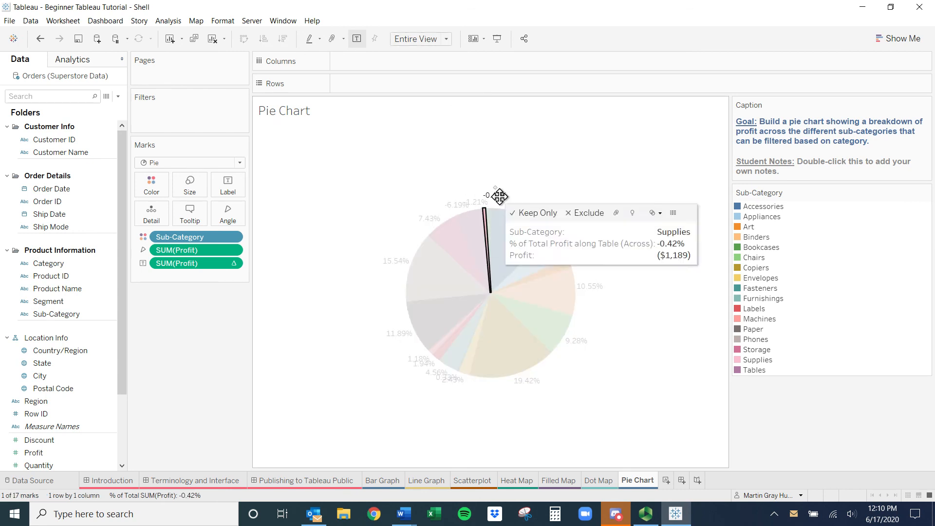
click(468, 211)
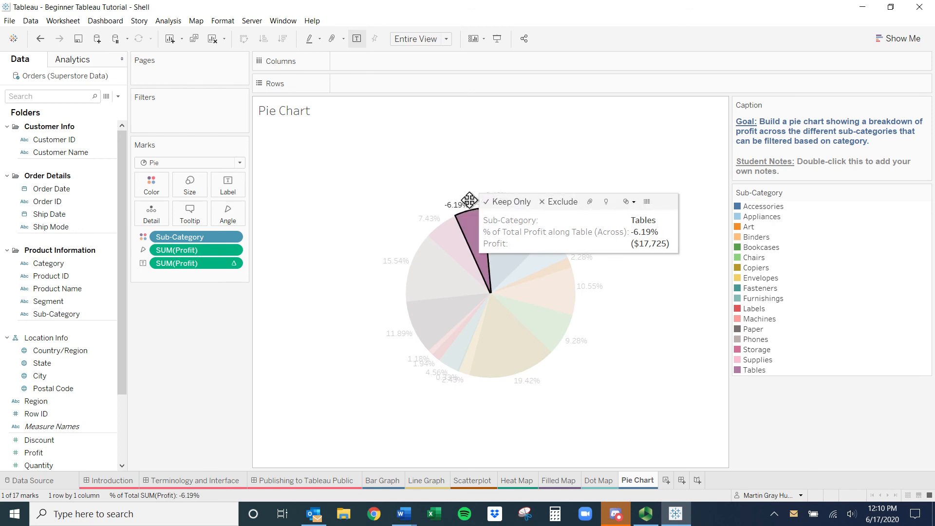
drag(468, 208, 459, 205)
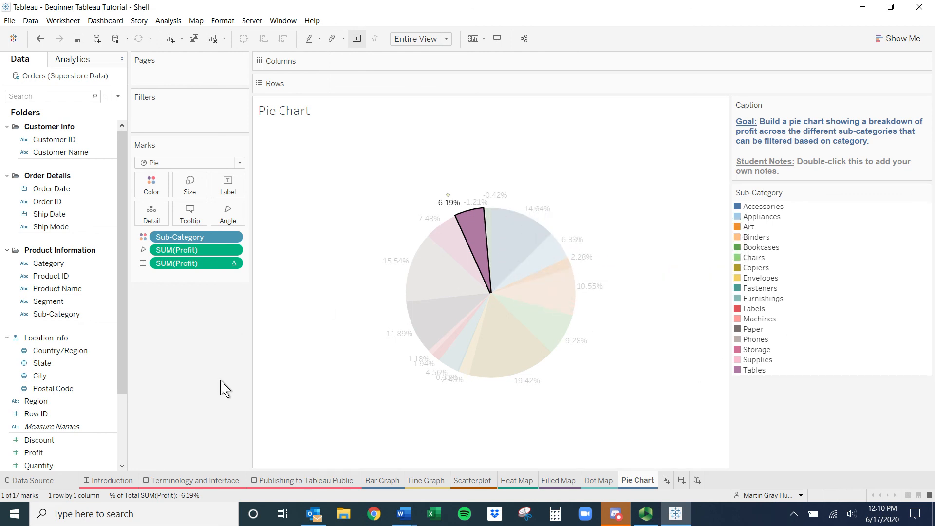
key(Escape)
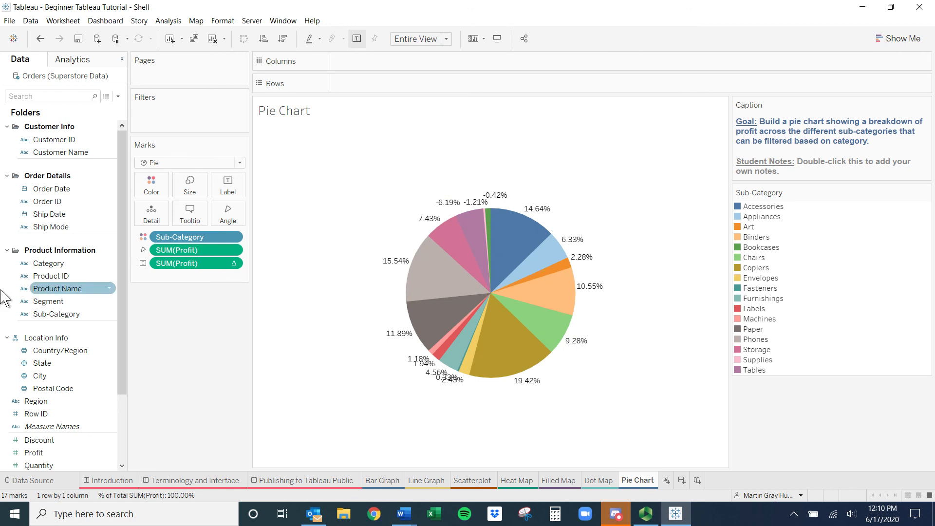
Show a filter for Category on the sheet and change its display to a dropdown
click(112, 262)
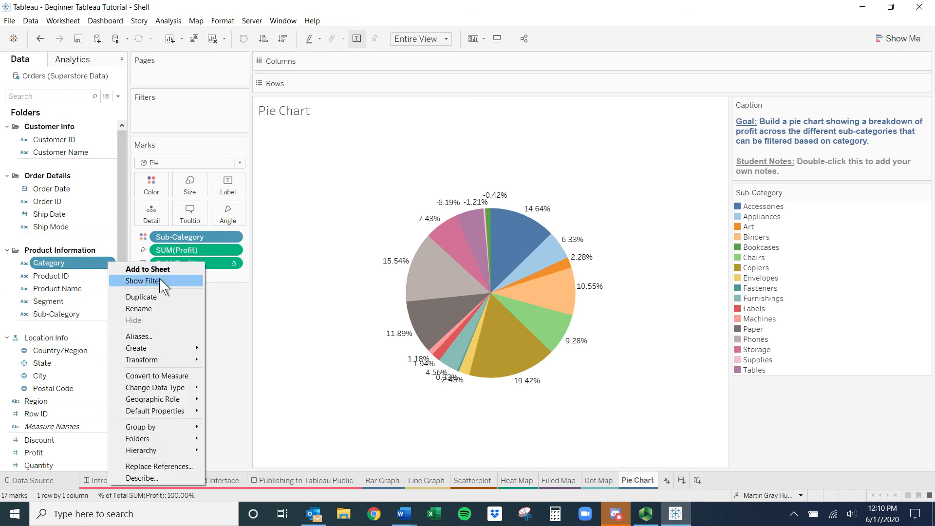
click(168, 281)
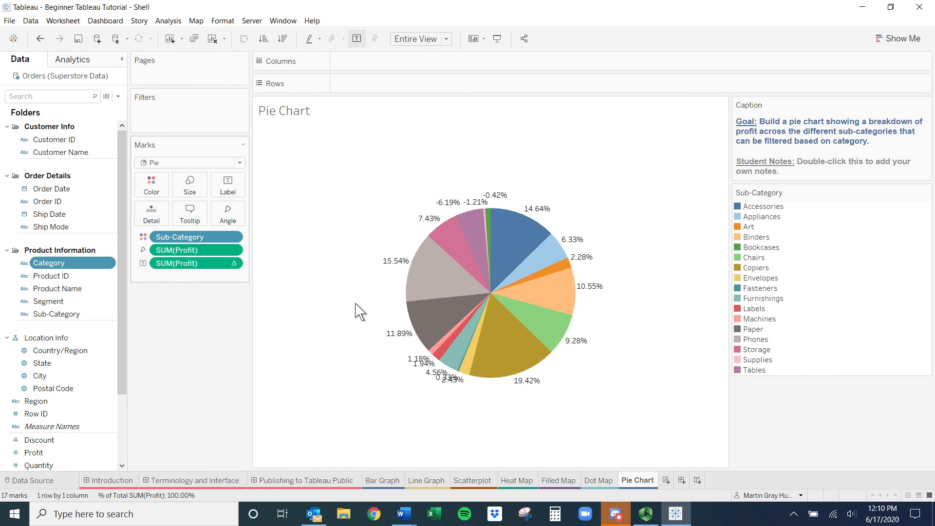
click(926, 105)
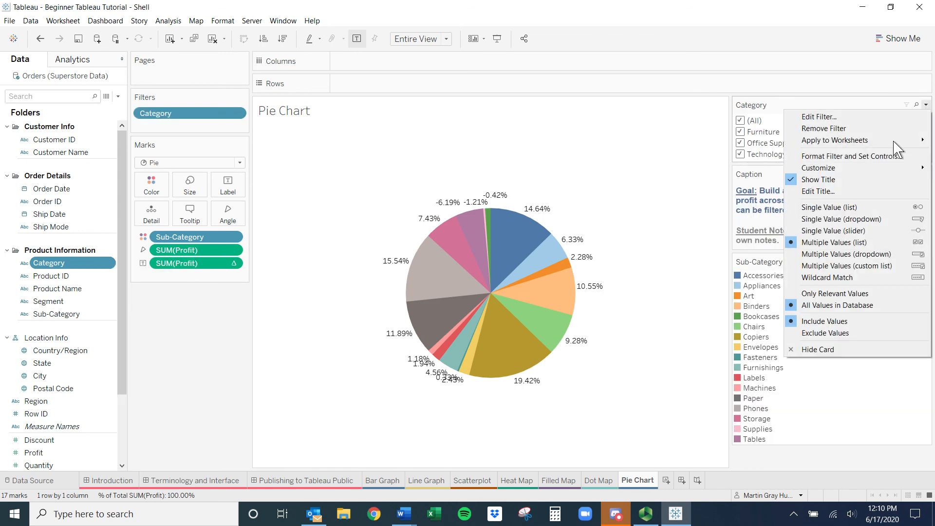
click(860, 270)
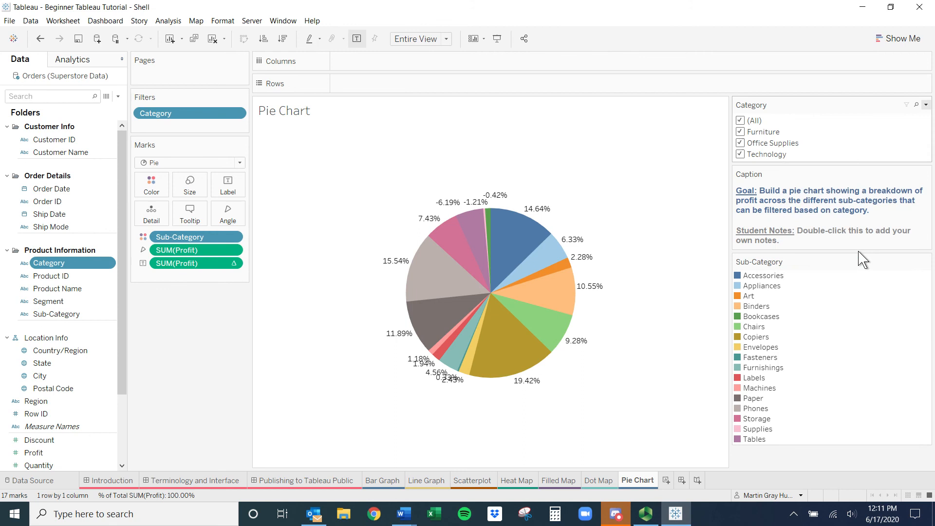
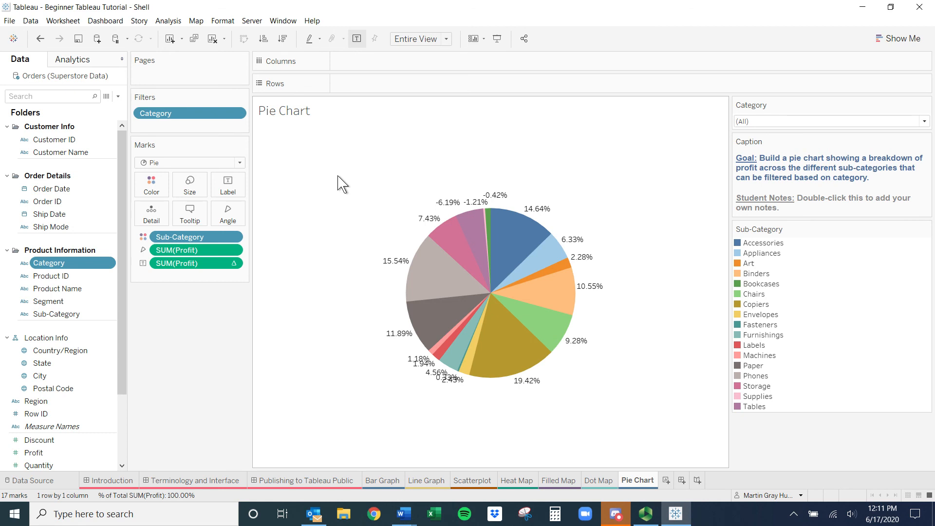
Add a new worksheet and a new dashboard after the Pie Chart sheet
key(alt+Tab)
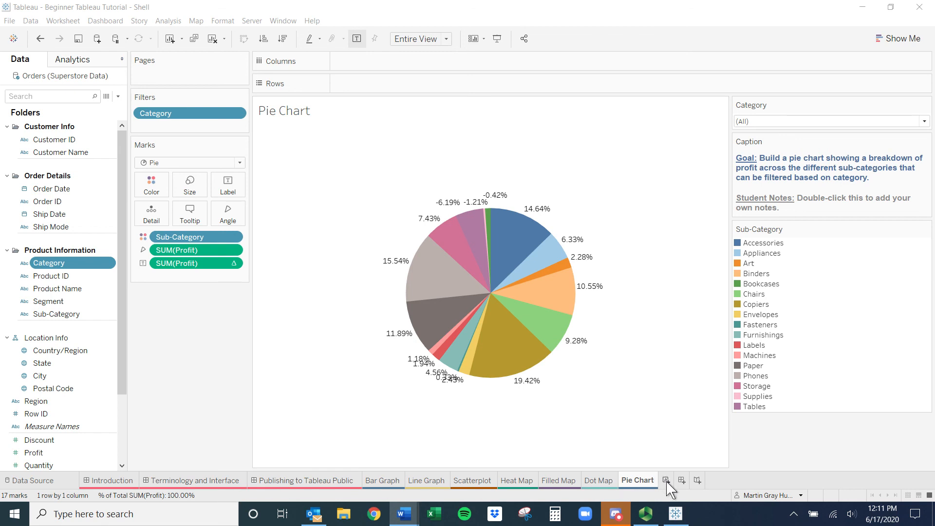
click(668, 462)
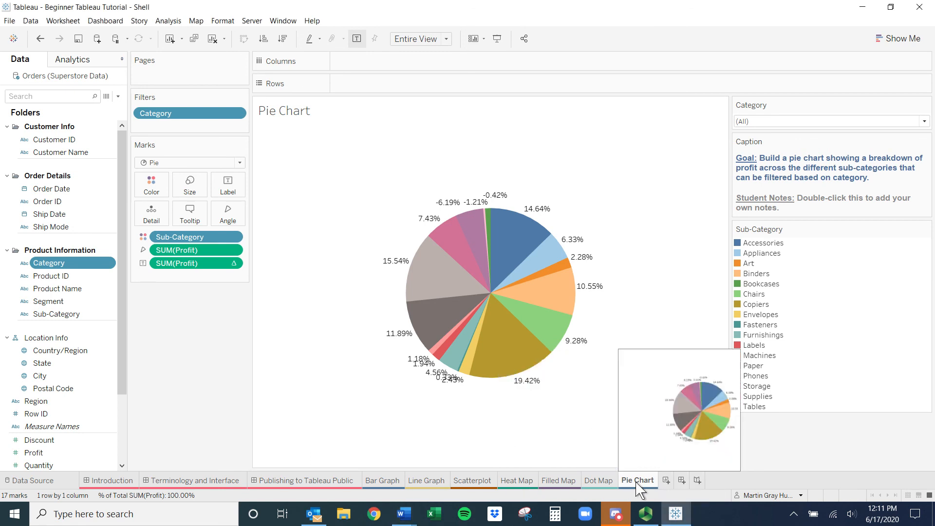
click(666, 481)
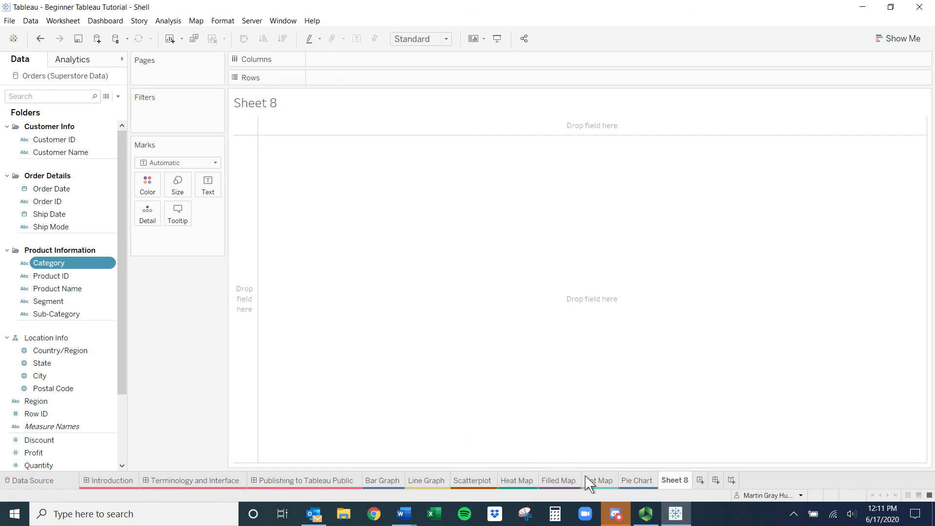
click(716, 481)
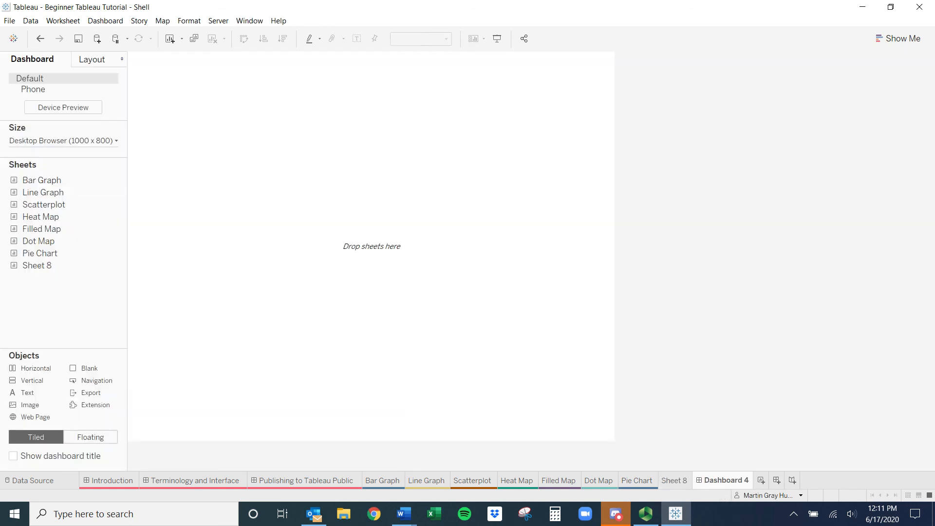
key(F10)
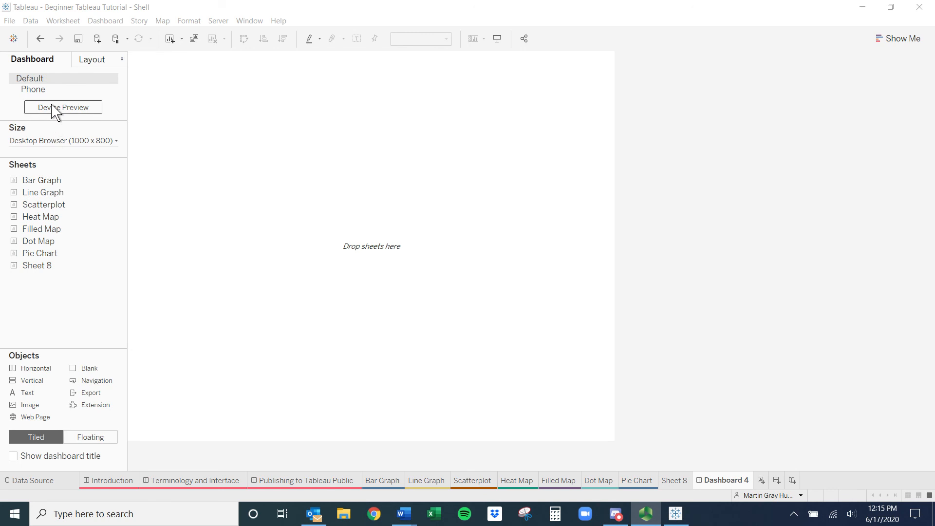
Try the Automatic and Range sizing options for the new dashboard and return it to Fixed size
click(75, 142)
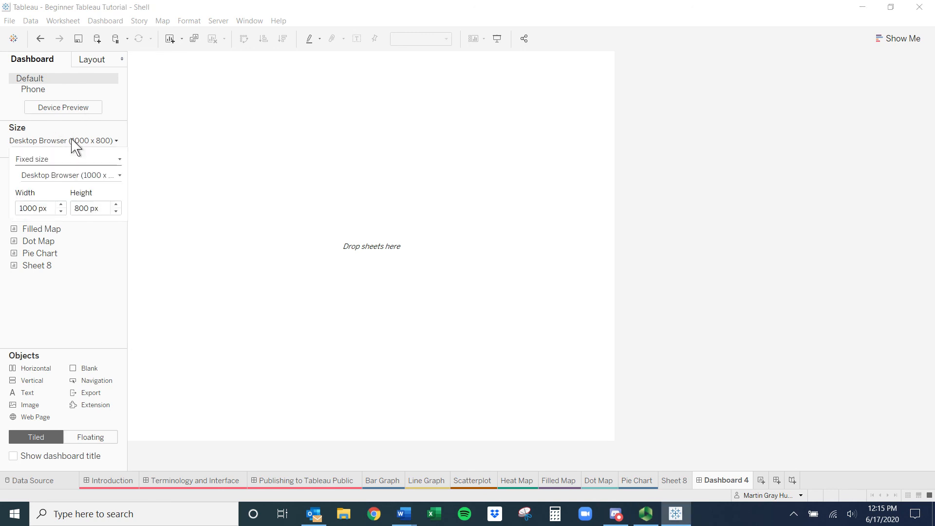
click(85, 161)
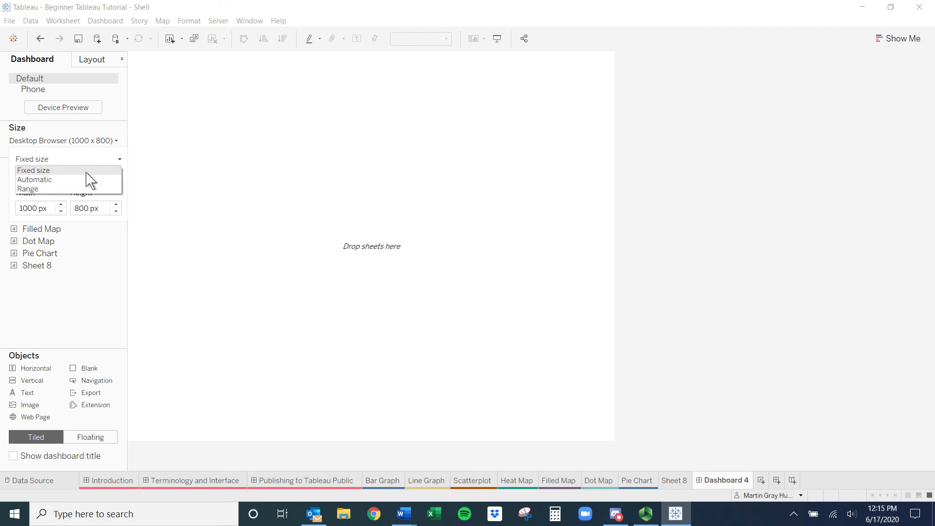
click(88, 181)
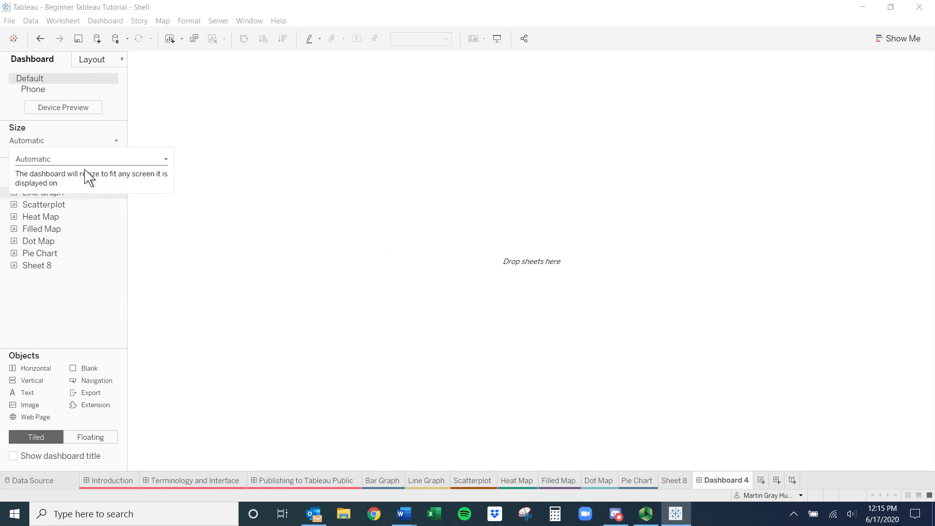
click(90, 160)
click(79, 190)
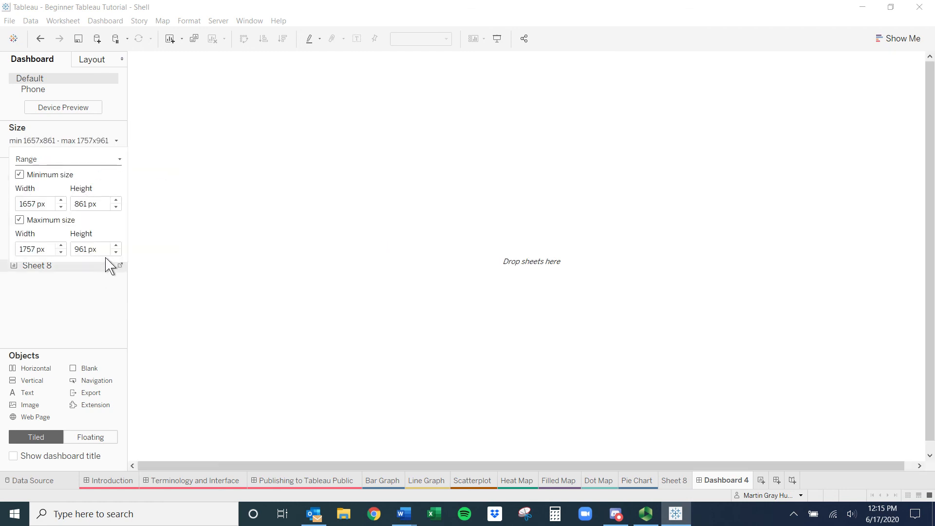
click(96, 162)
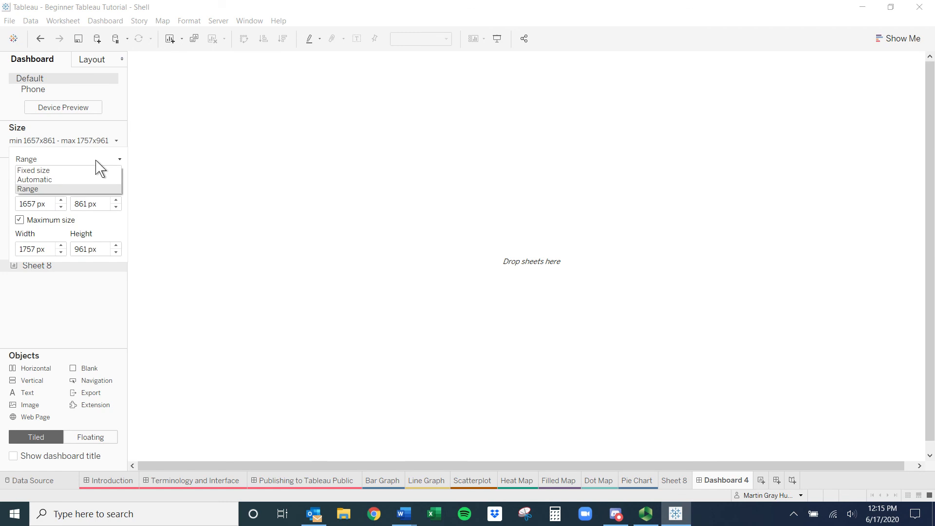
click(96, 160)
click(96, 165)
click(96, 164)
click(96, 165)
click(86, 170)
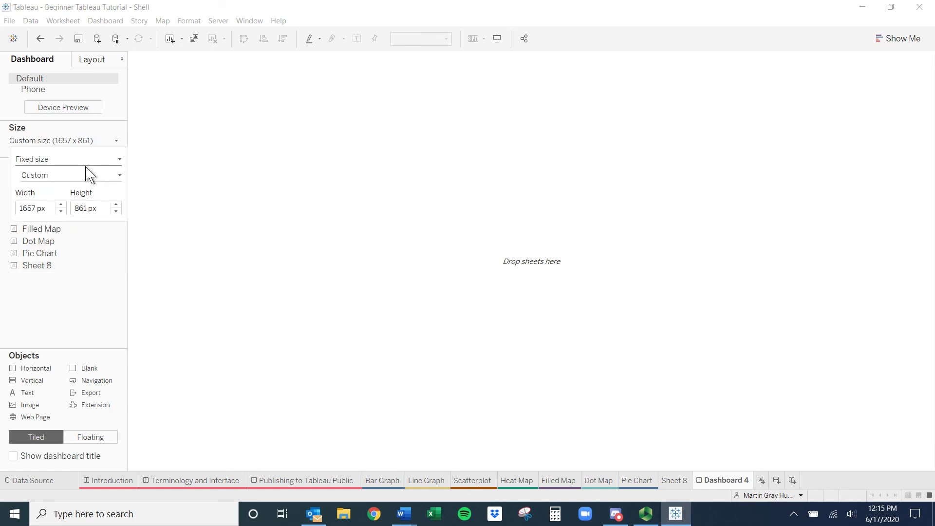
Set the dashboard's fixed size to the PowerPoint (1600 x 900) preset
click(119, 178)
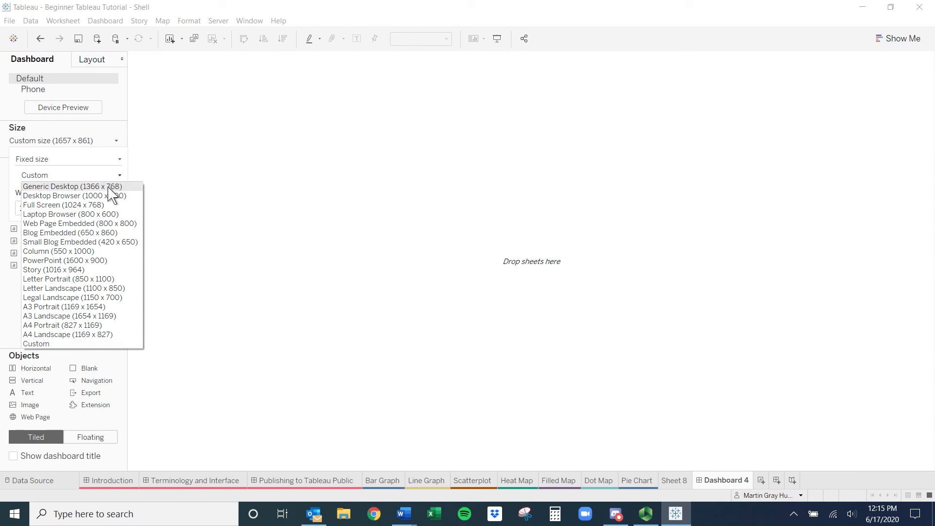
click(73, 261)
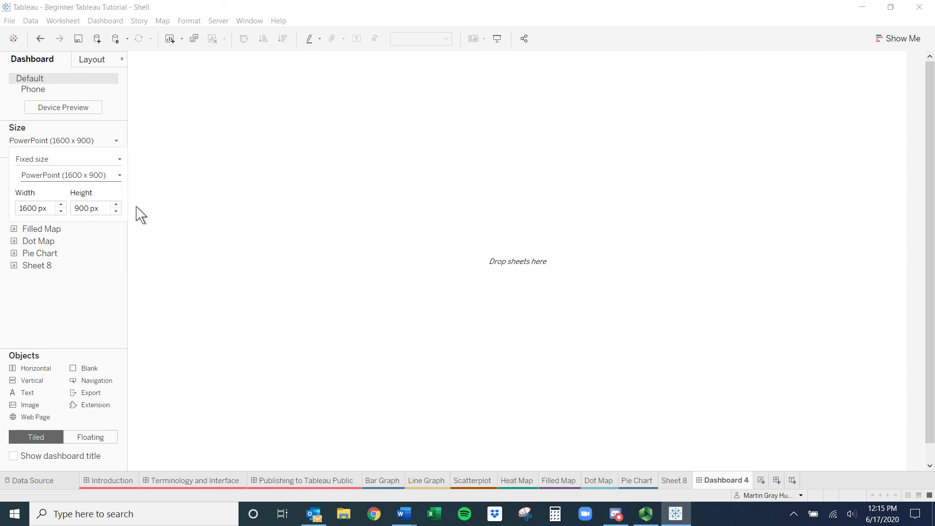
click(110, 176)
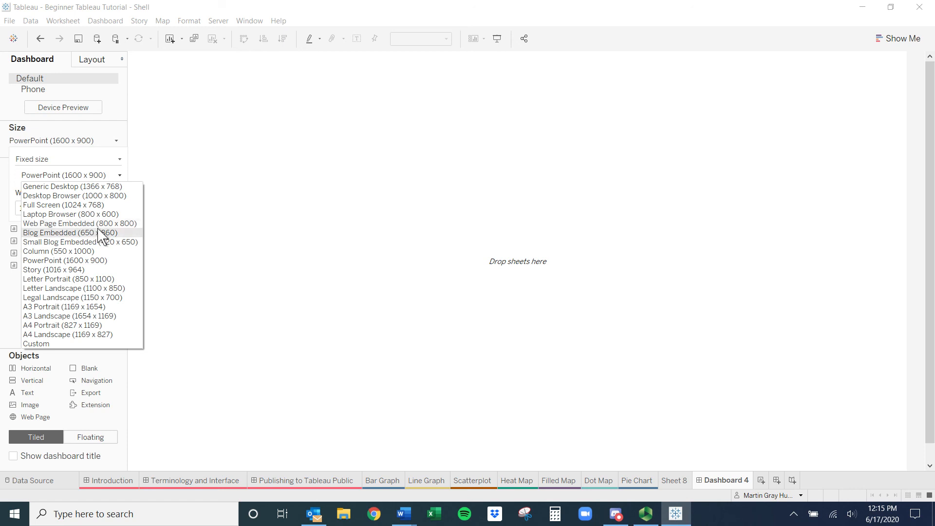
click(105, 261)
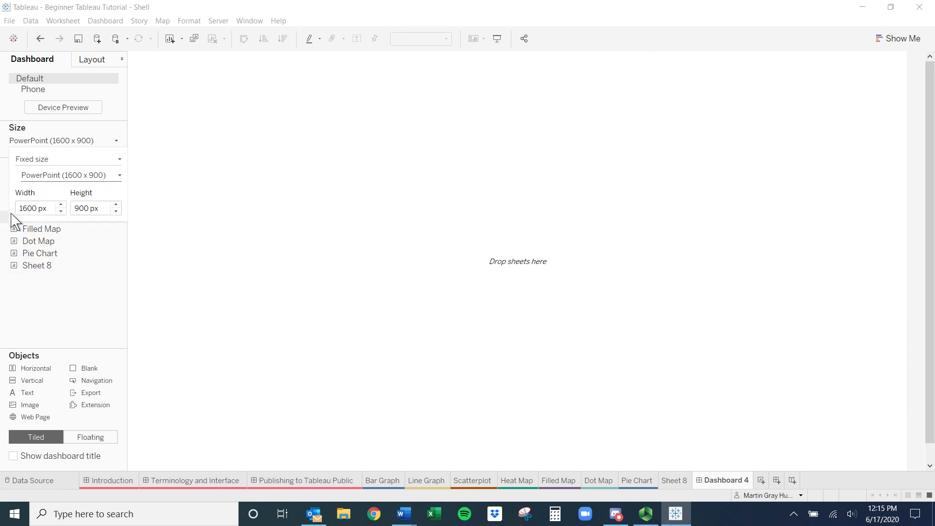
click(100, 259)
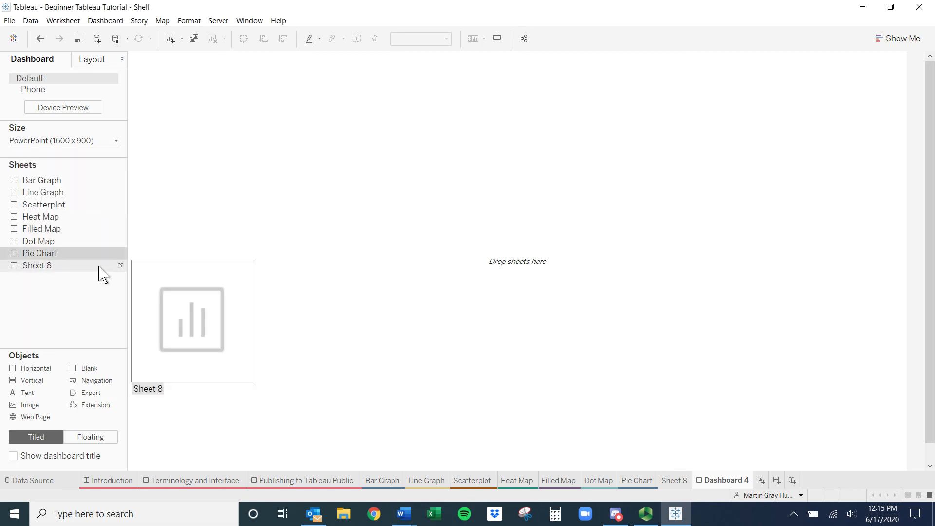
Switch the dashboard sizing to Automatic and back to Fixed size
click(108, 143)
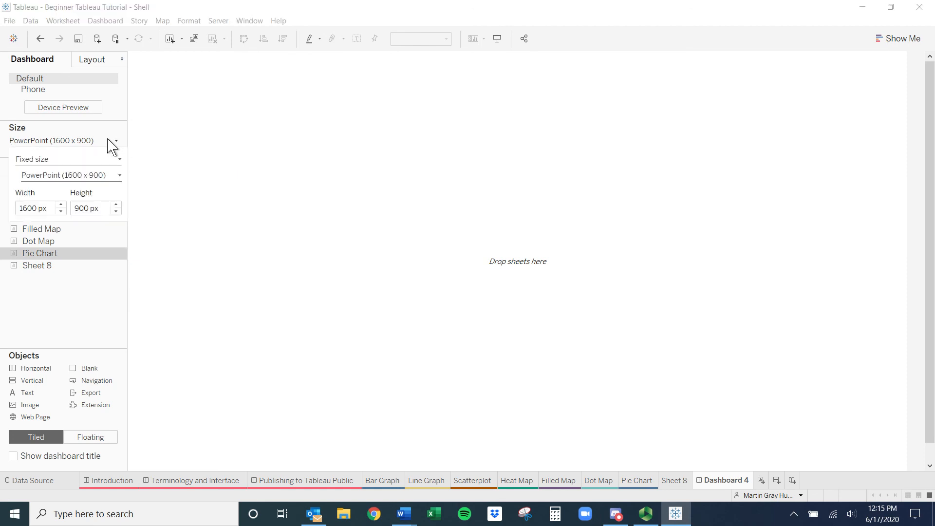
click(107, 162)
click(89, 189)
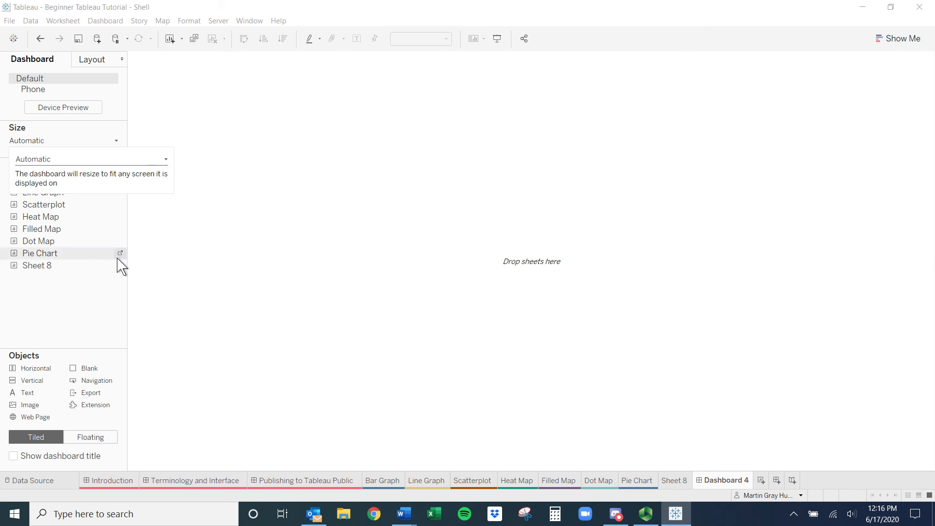
click(98, 161)
click(92, 169)
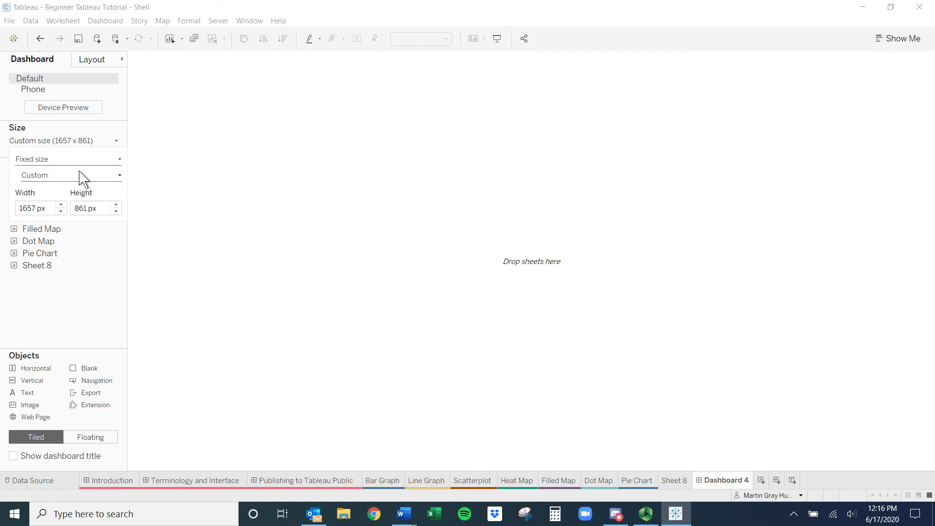
Set the dashboard's fixed size to the Generic Desktop (1366 x 768) preset
click(80, 174)
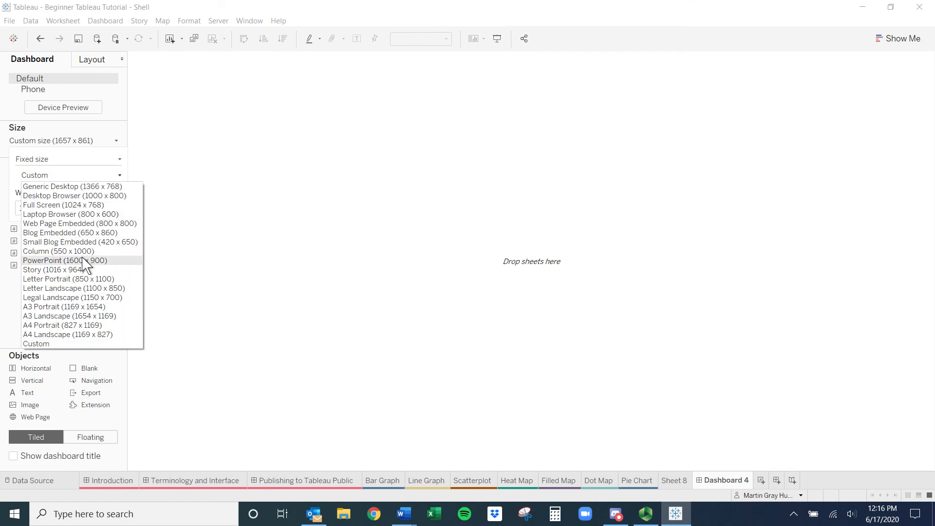
click(83, 187)
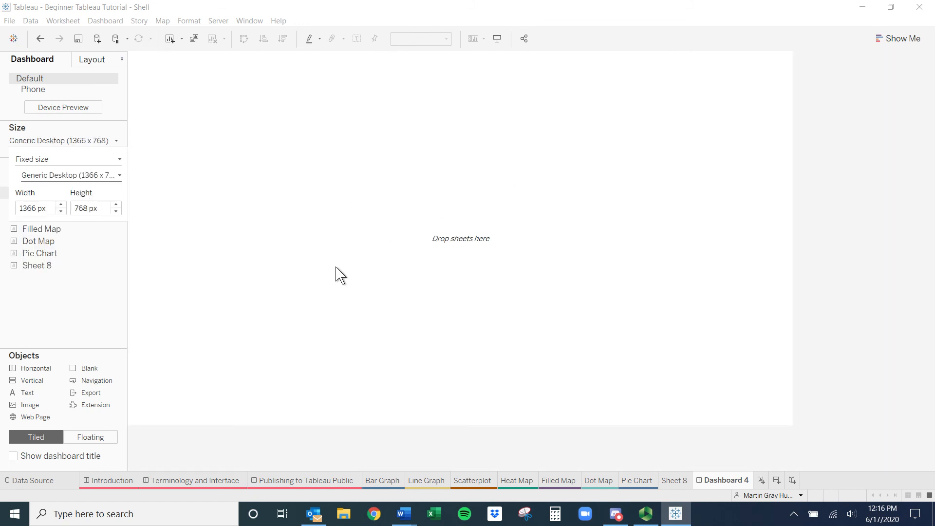
click(80, 318)
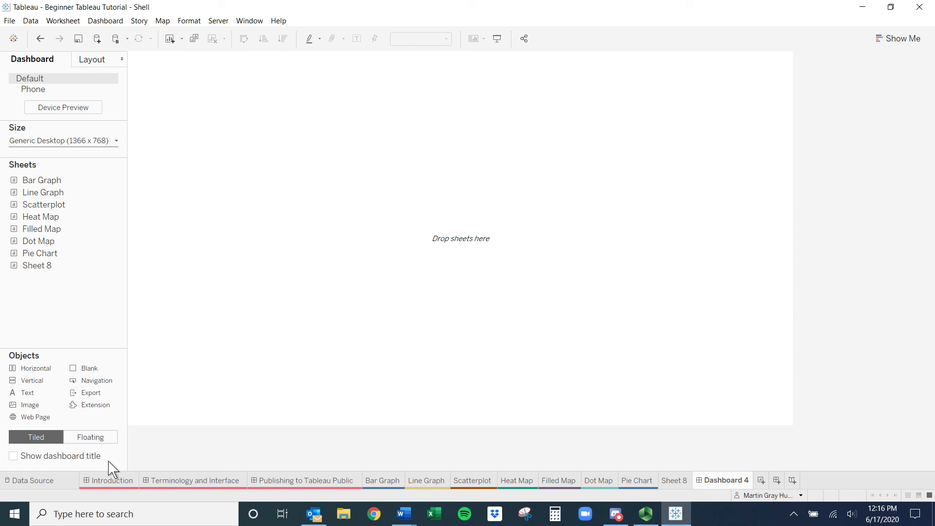
Switch the placement mode for new dashboard items between Floating and Tiled, ending on Tiled
click(102, 441)
click(44, 440)
click(91, 446)
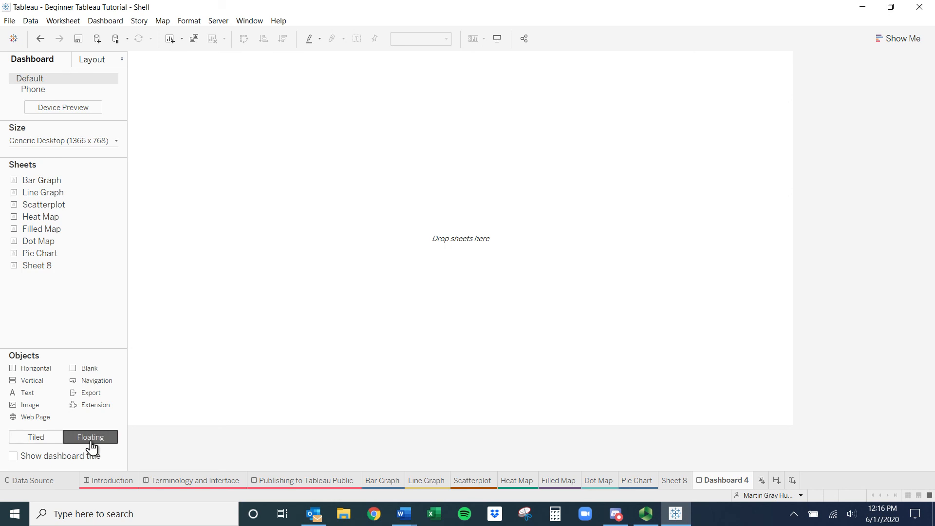
click(52, 447)
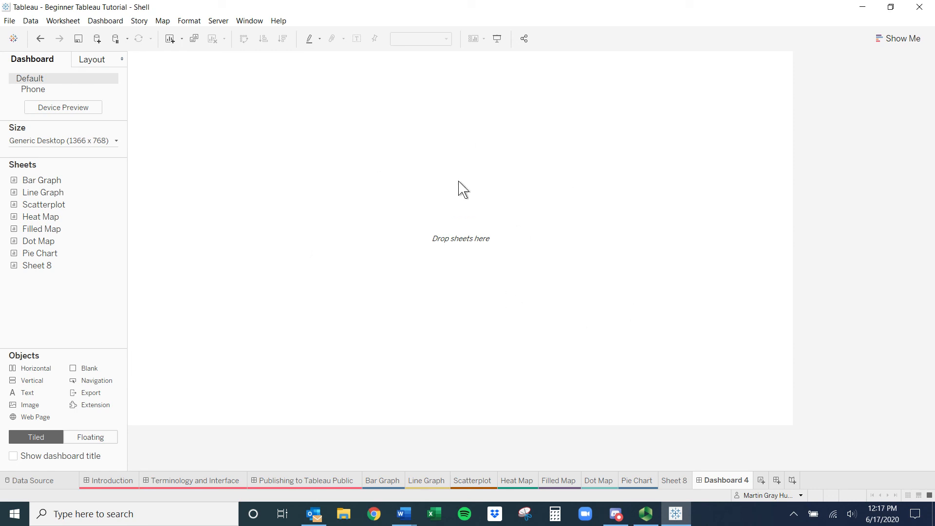
Place the Dot Map sheet on the dashboard as a tiled item and narrow it slightly
mouse_move(44, 231)
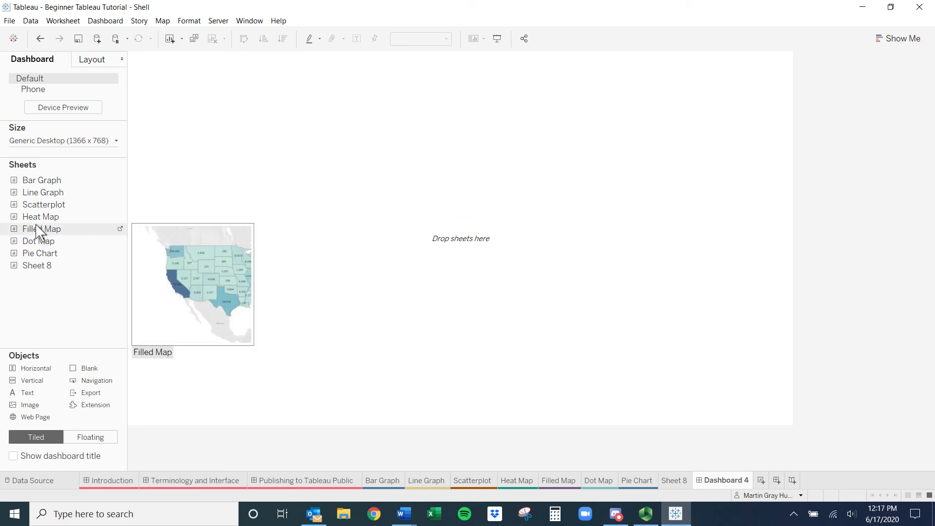
drag(42, 242, 287, 232)
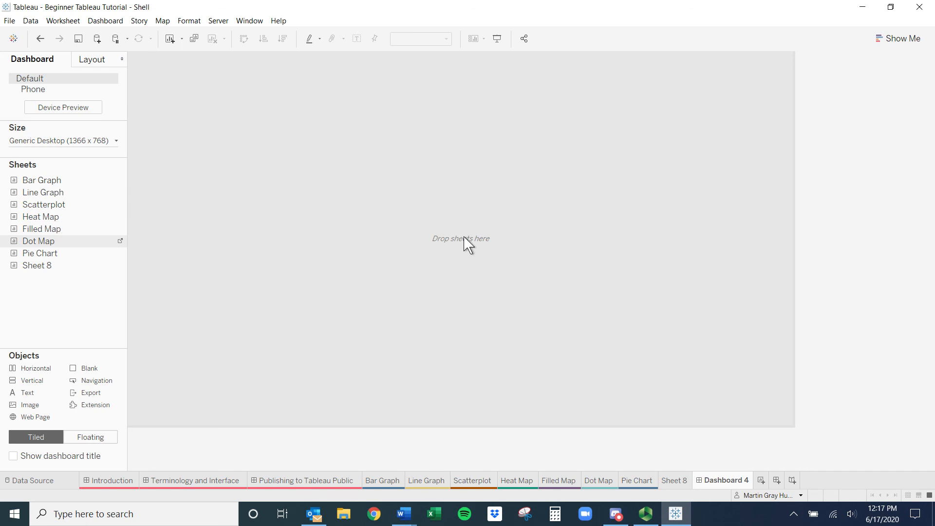
drag(467, 243, 468, 244)
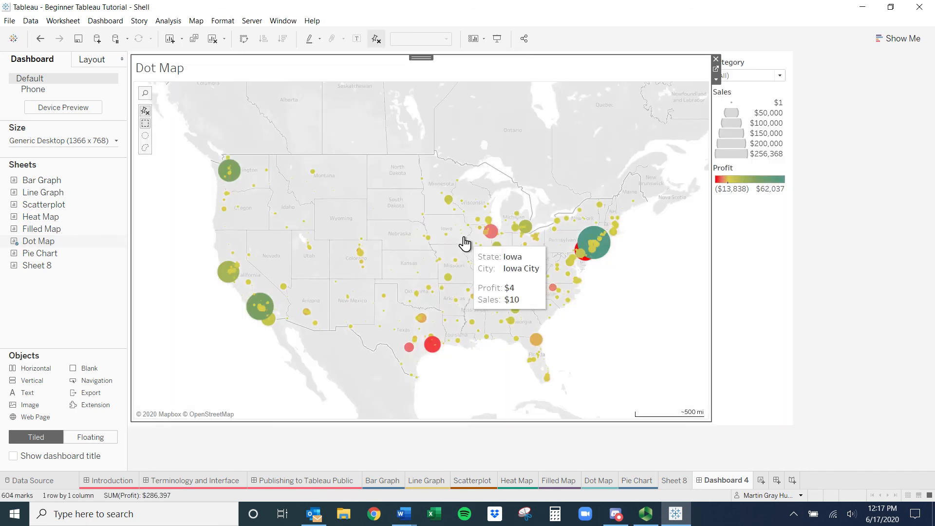
mouse_move(712, 369)
mouse_down()
mouse_move(637, 378)
mouse_move(697, 374)
mouse_up()
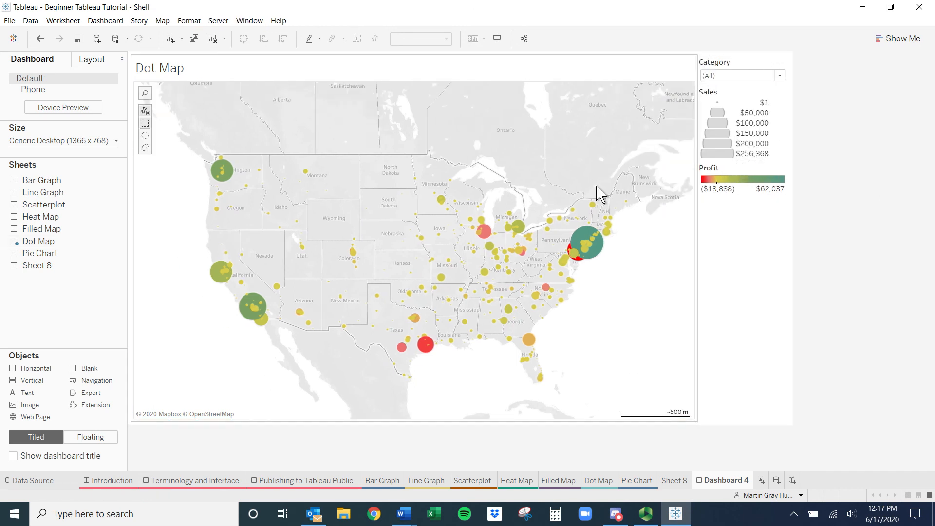
Undo the resizing and placement of the tiled Dot Map on the dashboard
mouse_move(614, 228)
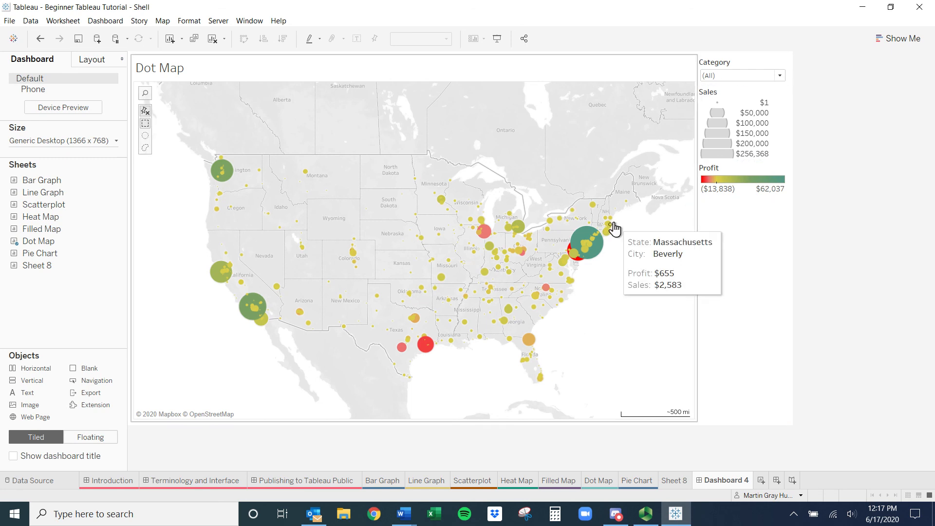
key(ctrl+z)
key(ctrl+z)
key(ctrl+z)
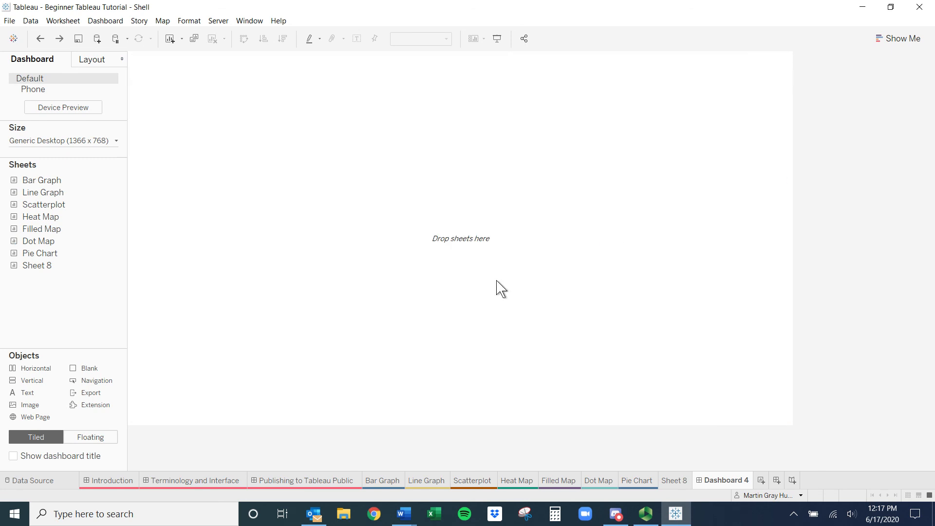
Place the Dot Map sheet on the dashboard as a floating item and enlarge it to cover most of the canvas
click(95, 438)
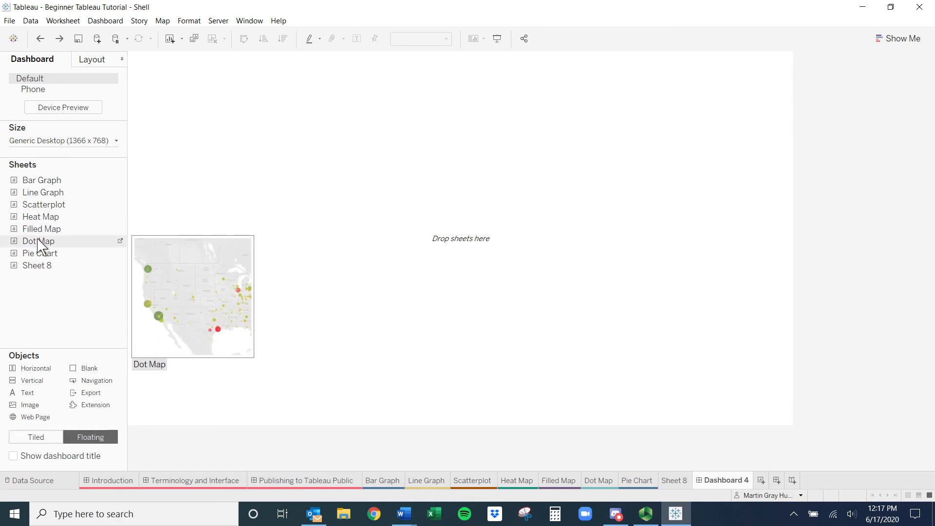
drag(43, 246, 177, 82)
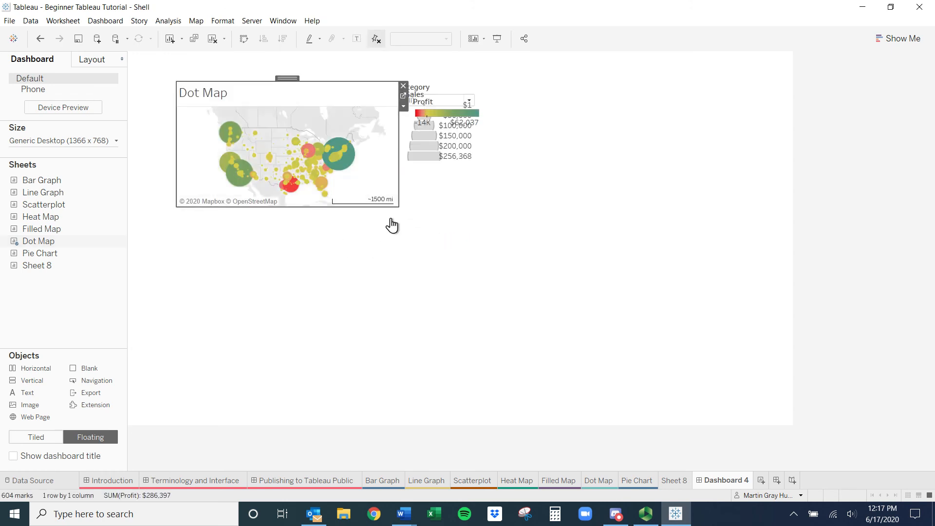
drag(397, 206, 658, 347)
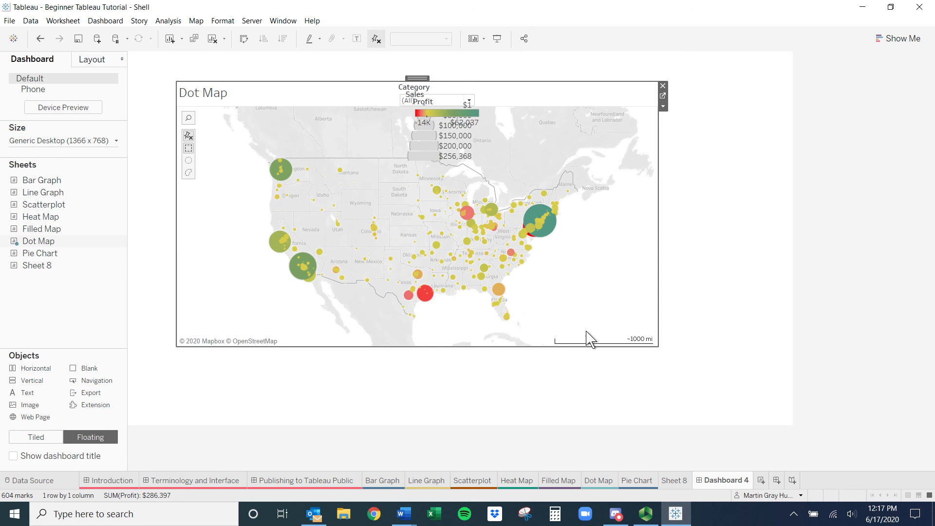
Undo the enlargement and placement of the floating Dot Map
mouse_move(436, 299)
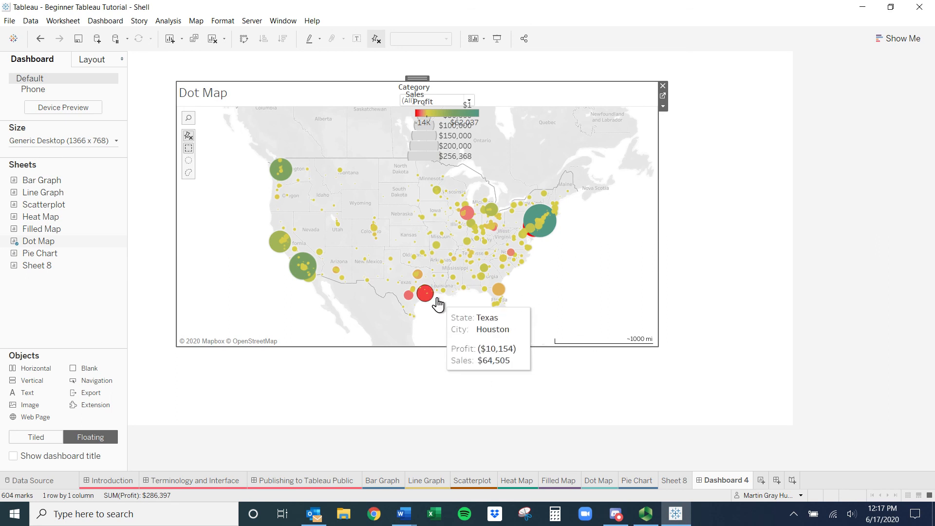
key(ctrl+z)
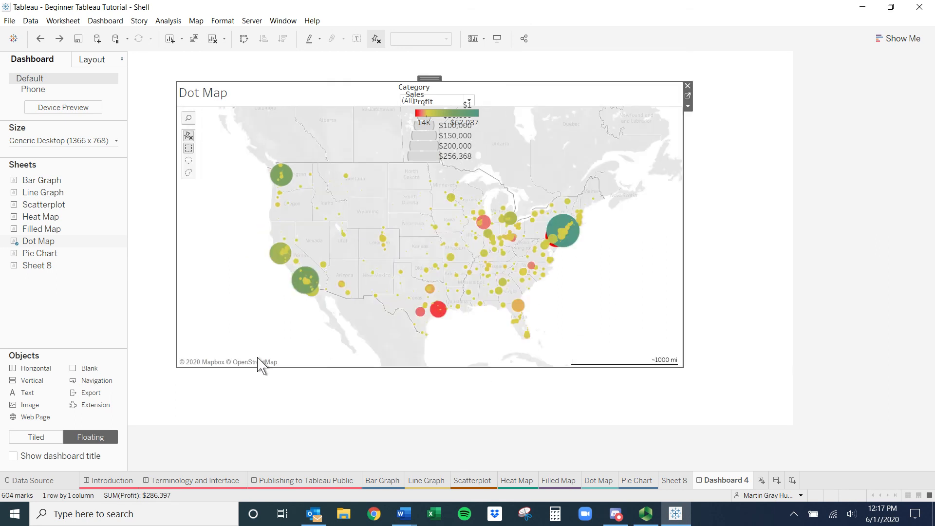
key(ctrl+z)
key(ctrl+z)
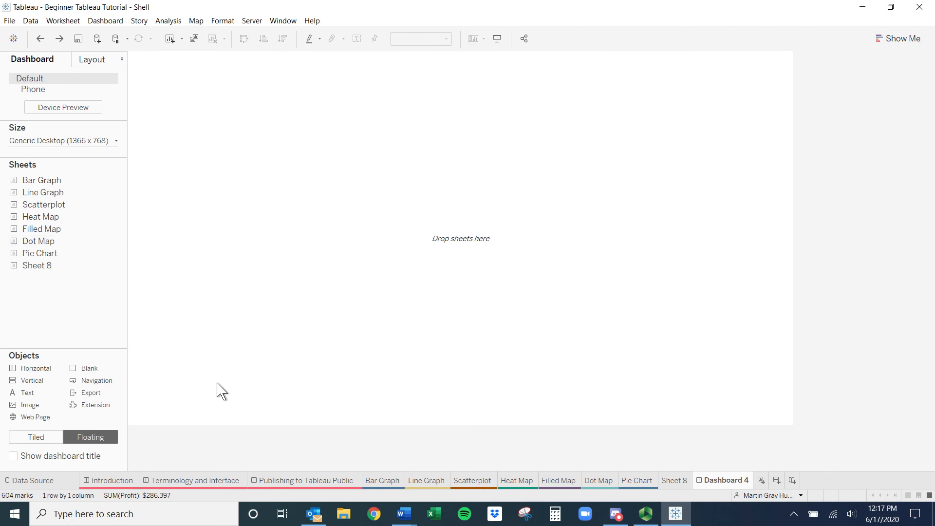
Add the Dot Map sheet to the dashboard as a tiled item and remove its Sales size legend
click(39, 438)
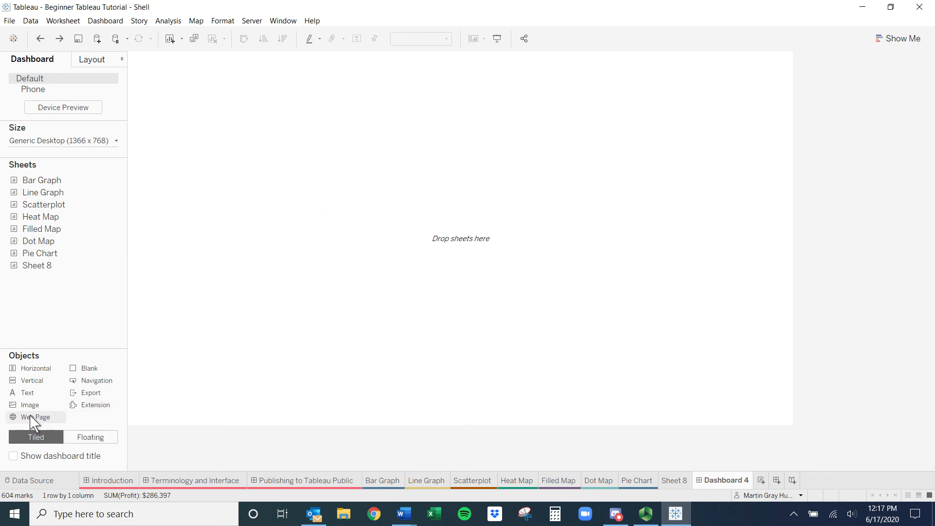
drag(35, 245, 277, 224)
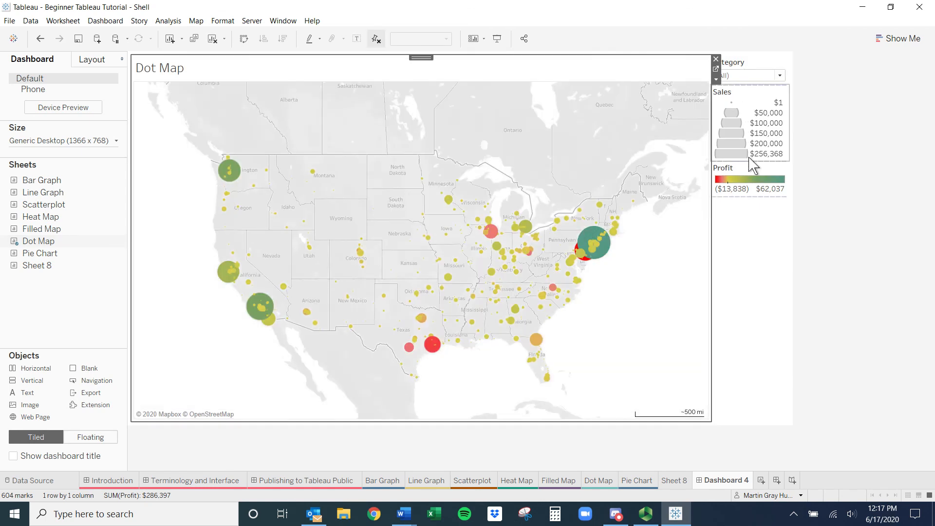
click(758, 125)
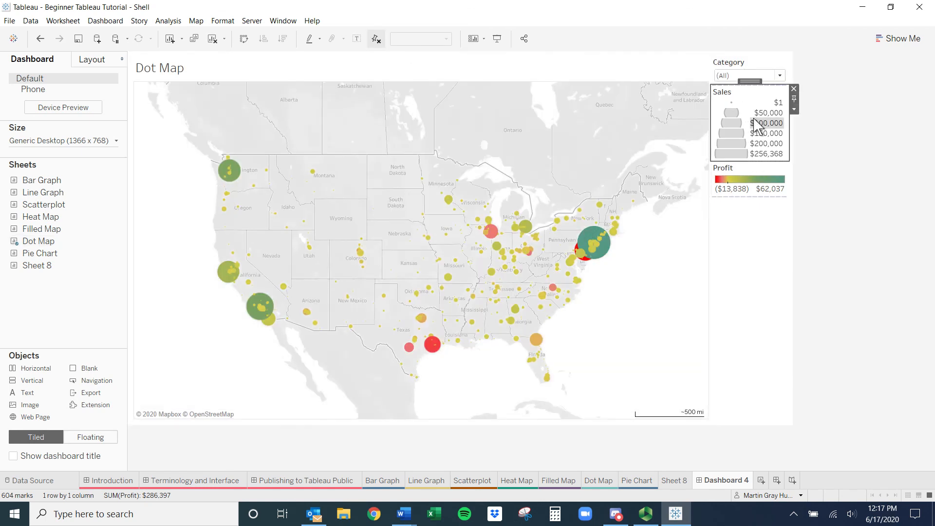
click(795, 110)
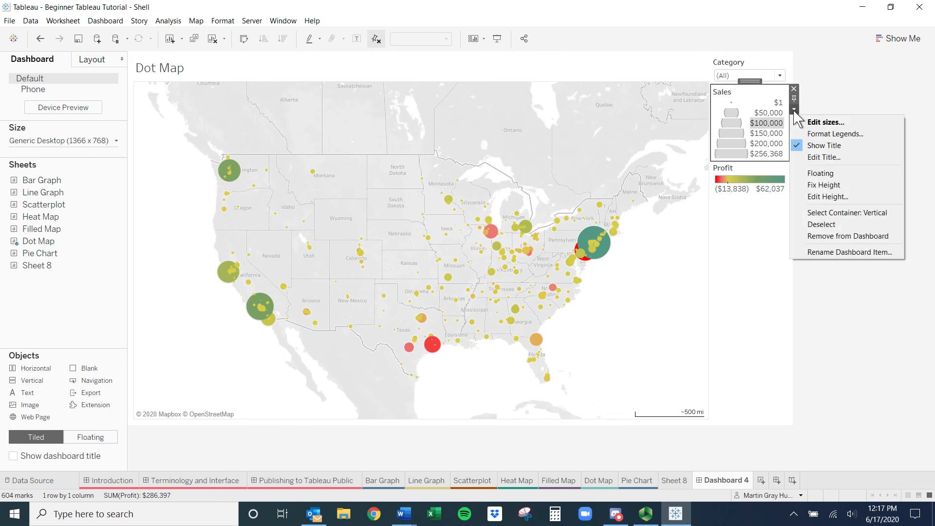
click(848, 236)
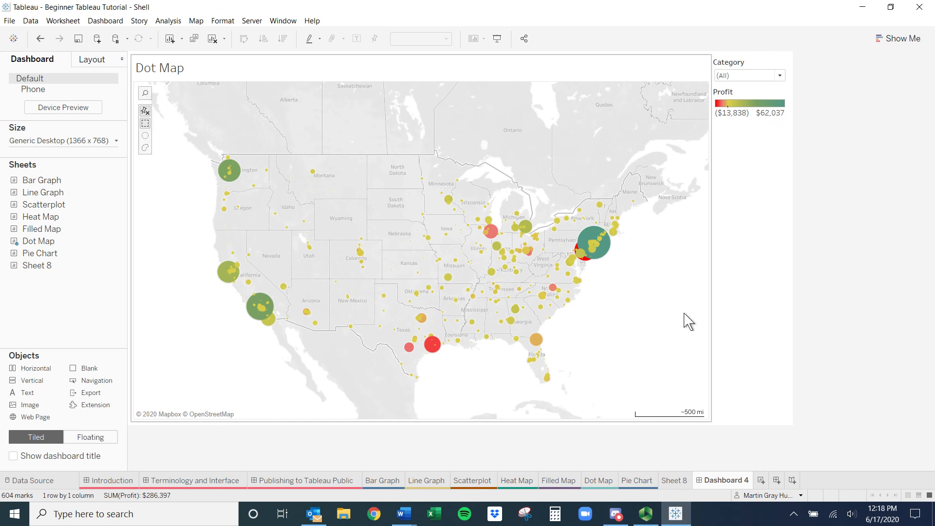
Make the Category filter floating and move it over the lower-left part of the Dot Map
click(757, 70)
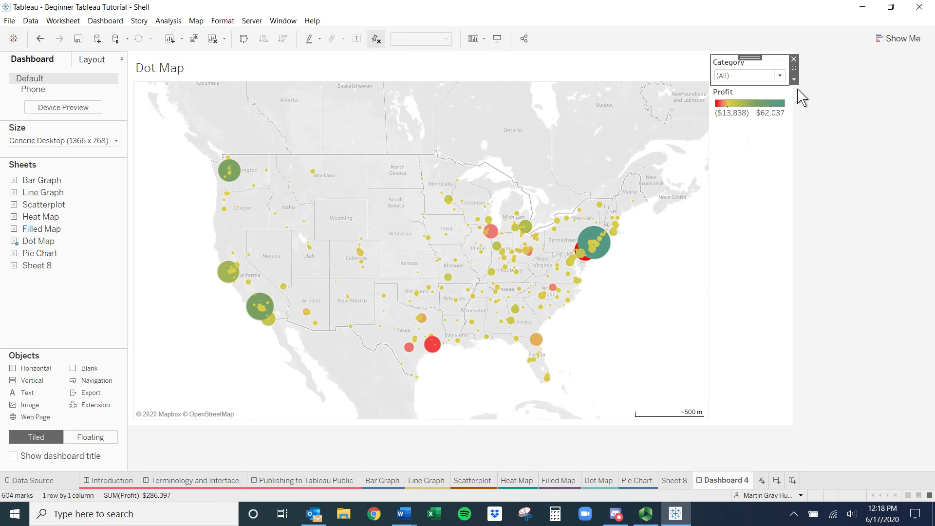
click(794, 79)
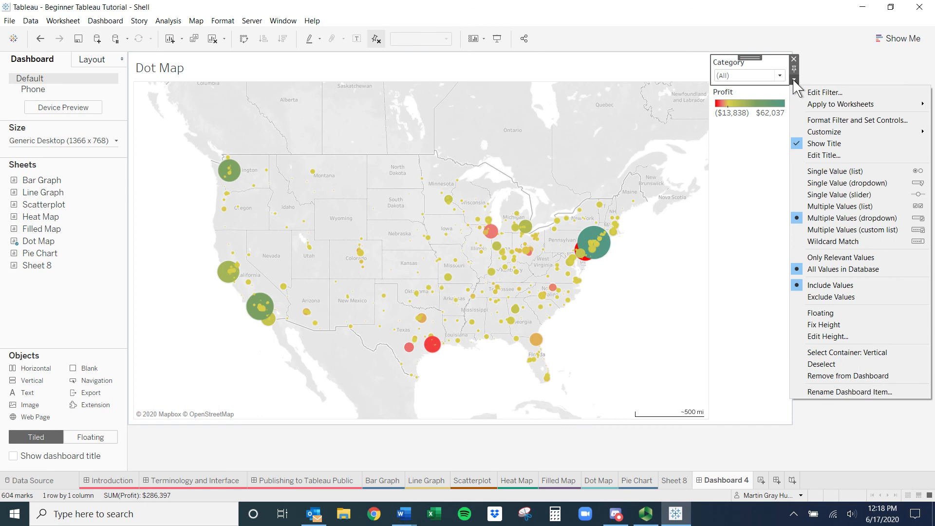
click(837, 313)
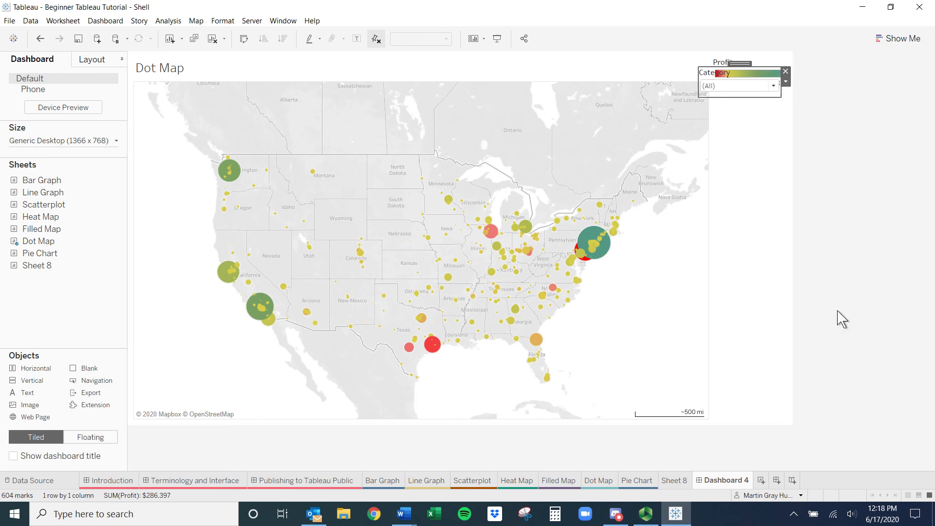
drag(741, 63, 658, 225)
drag(650, 293, 179, 309)
Make the Profit color legend floating, place it directly below the Category filter and widen it to 172
click(748, 60)
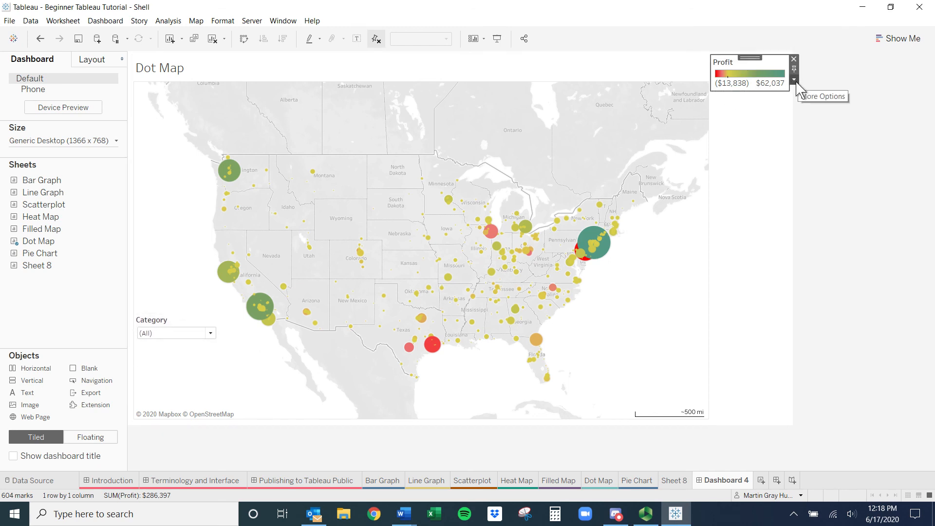
click(795, 80)
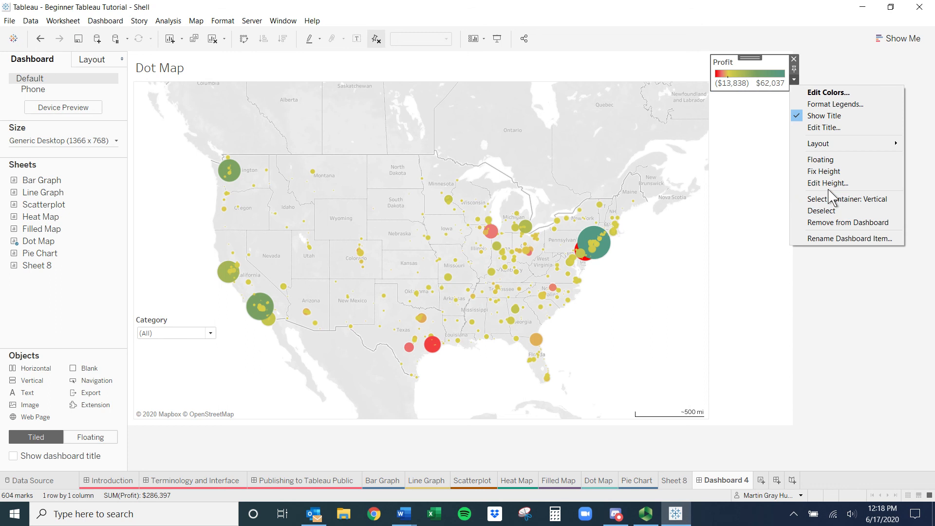
click(824, 160)
drag(739, 68, 172, 347)
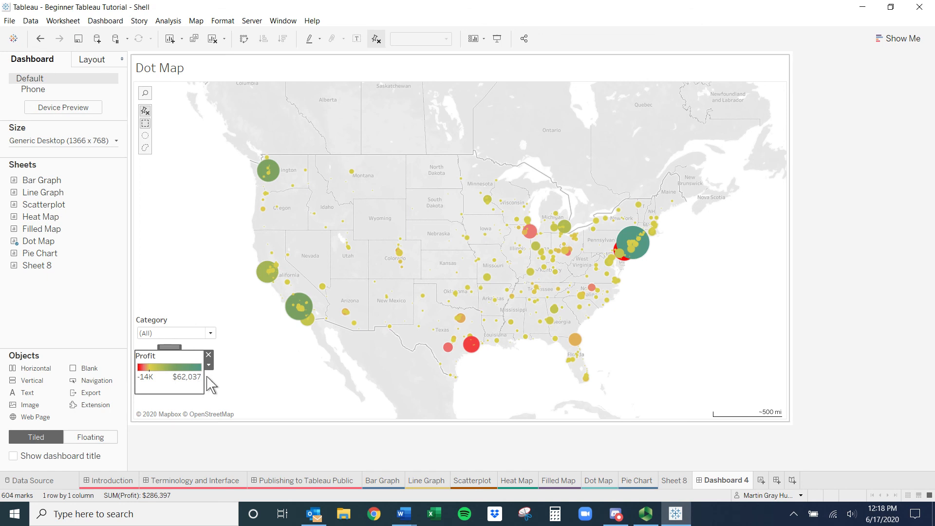
drag(204, 373, 220, 374)
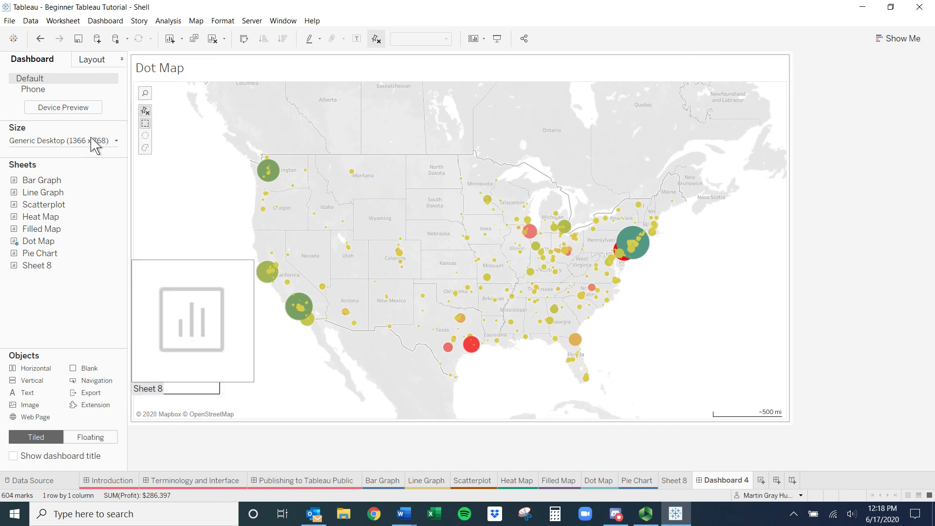
Compare the layout positions of the Category filter and Profit legend, and set the legend's x position to 17
click(96, 61)
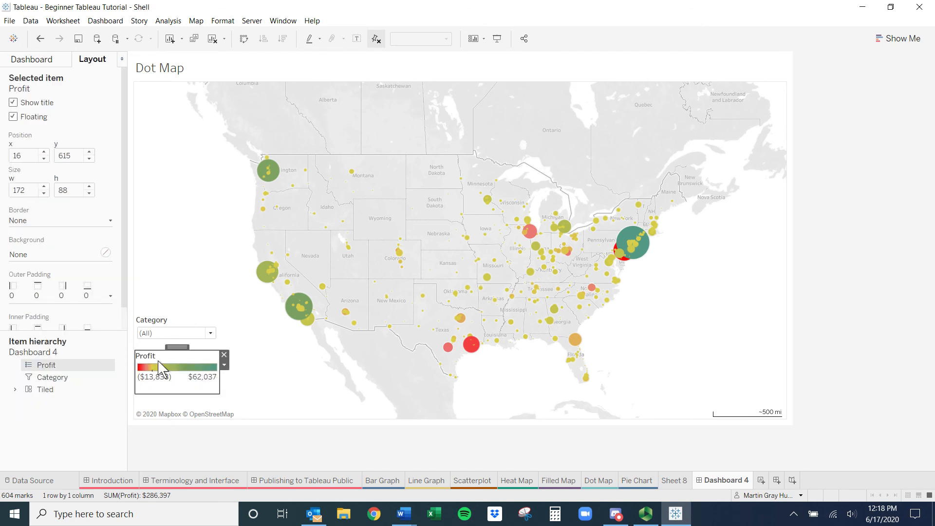
click(173, 323)
click(174, 373)
click(173, 336)
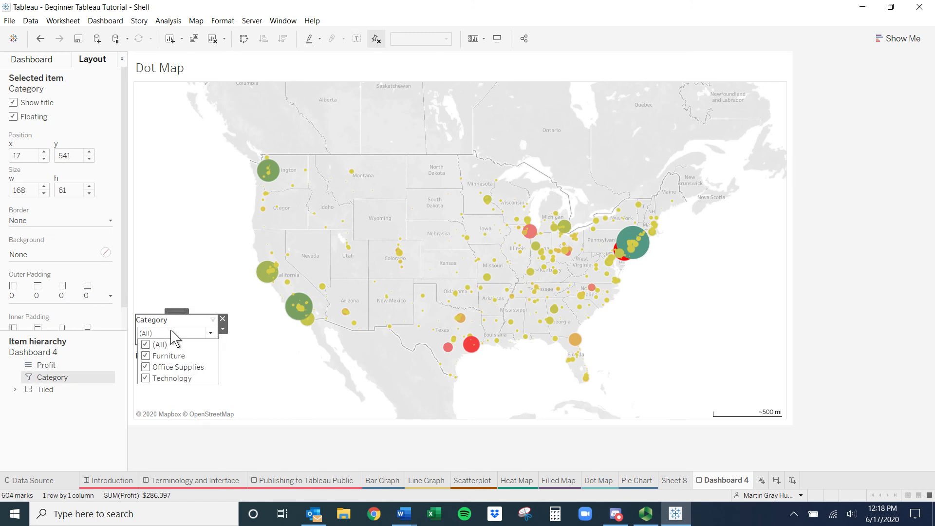
click(187, 316)
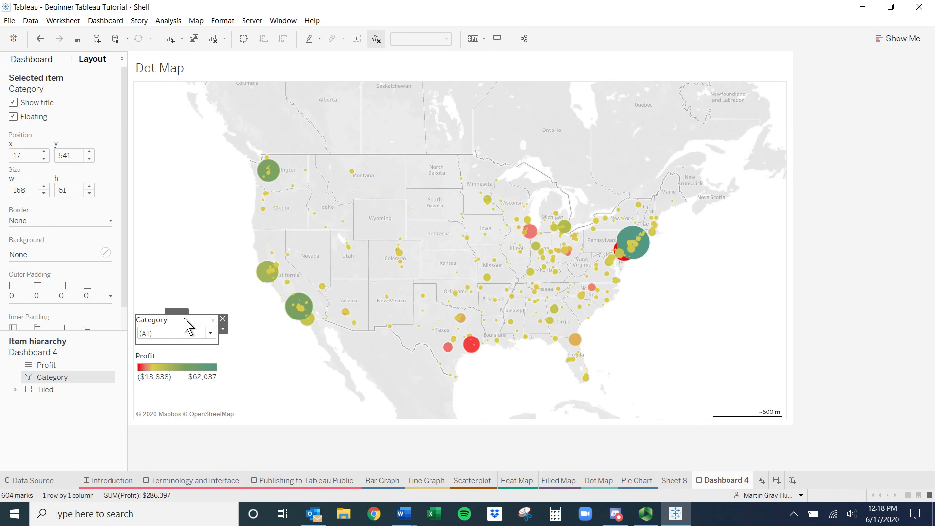
click(177, 388)
click(27, 157)
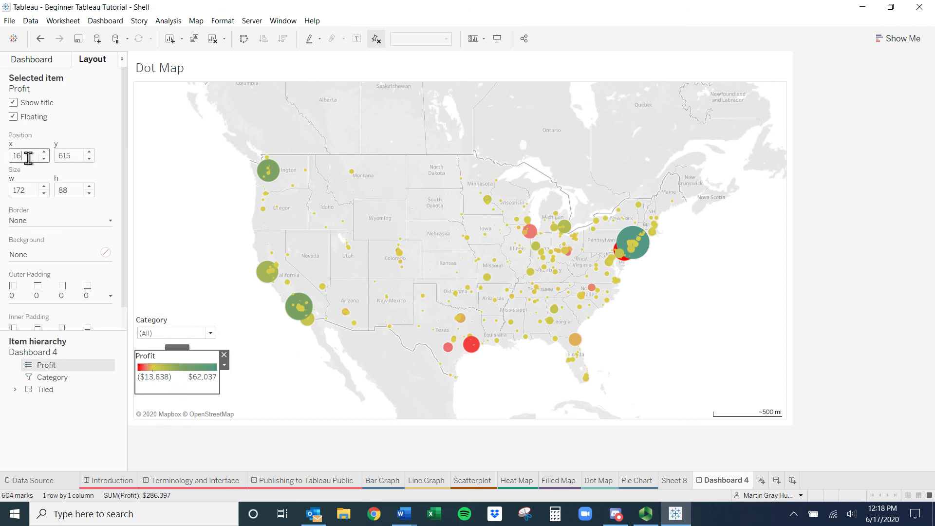
key(Return)
Set the floating Profit legend's width to 168 and reduce its height to match the Category filter
click(180, 327)
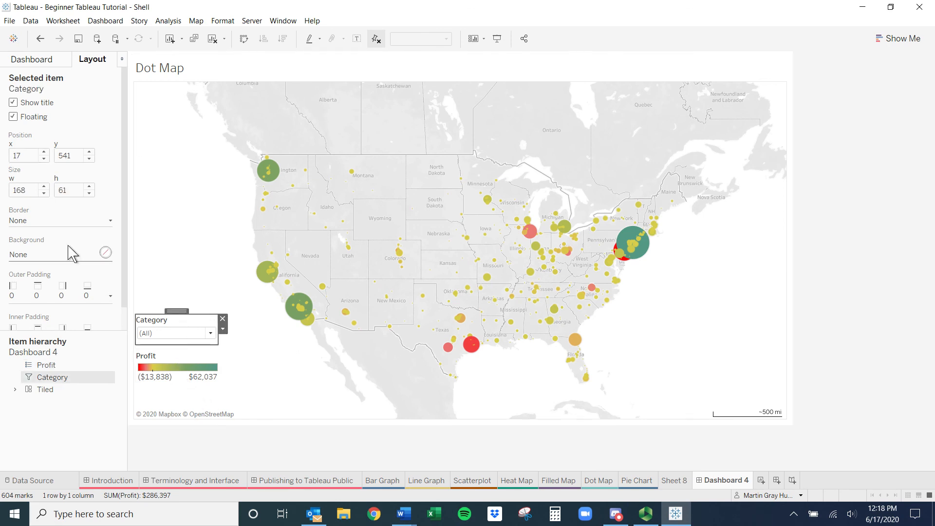
click(180, 366)
click(25, 190)
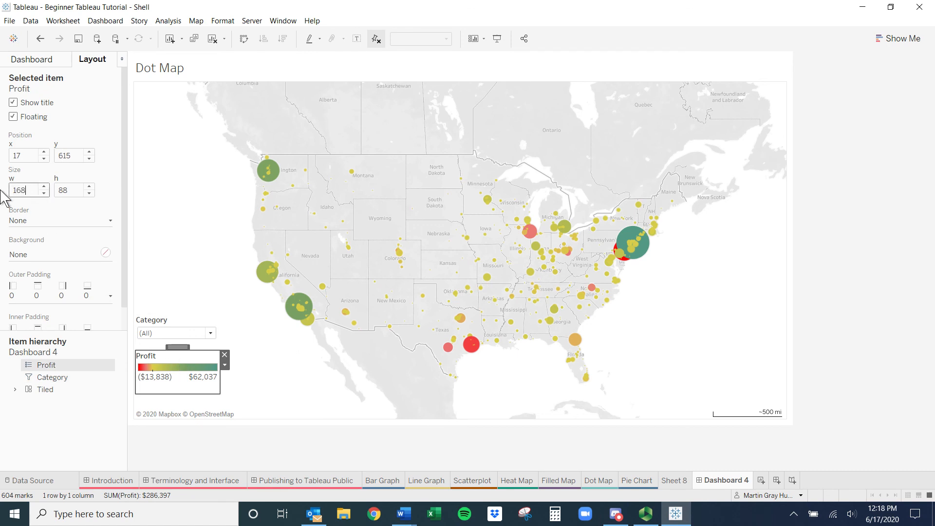
click(74, 190)
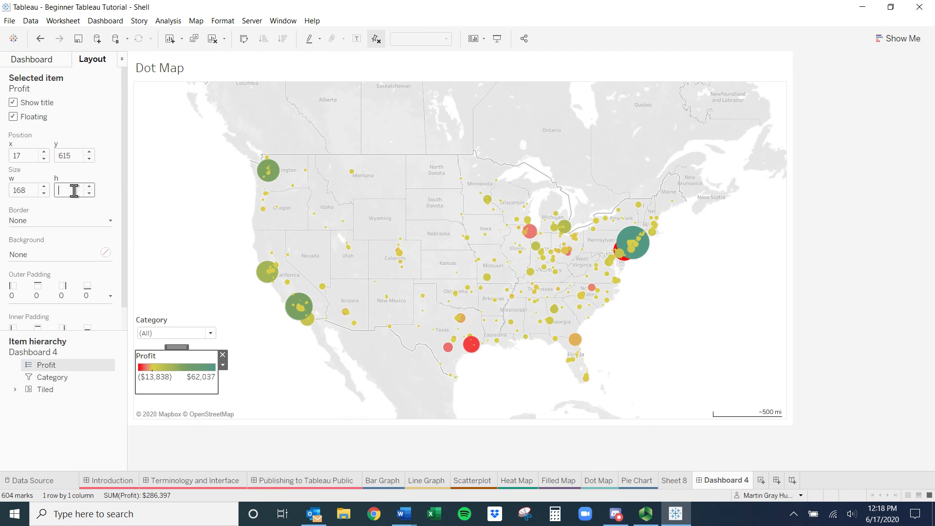
click(286, 381)
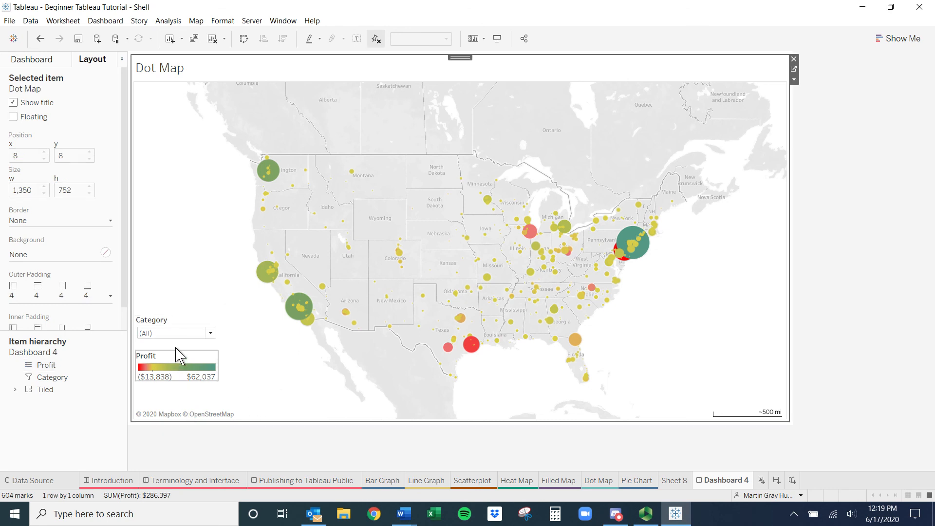
Hide the Dot Map's title on the dashboard and check the original Dot Map worksheet for comparison
click(32, 61)
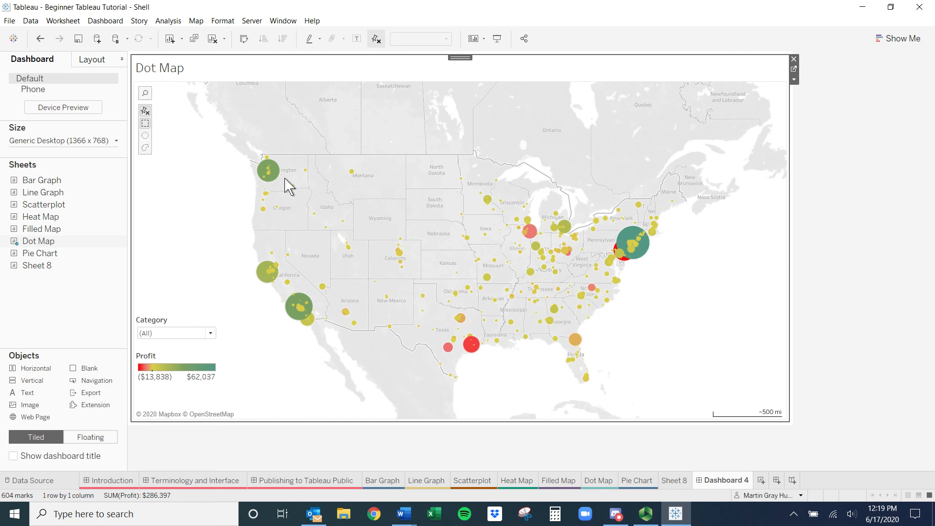
mouse_move(280, 181)
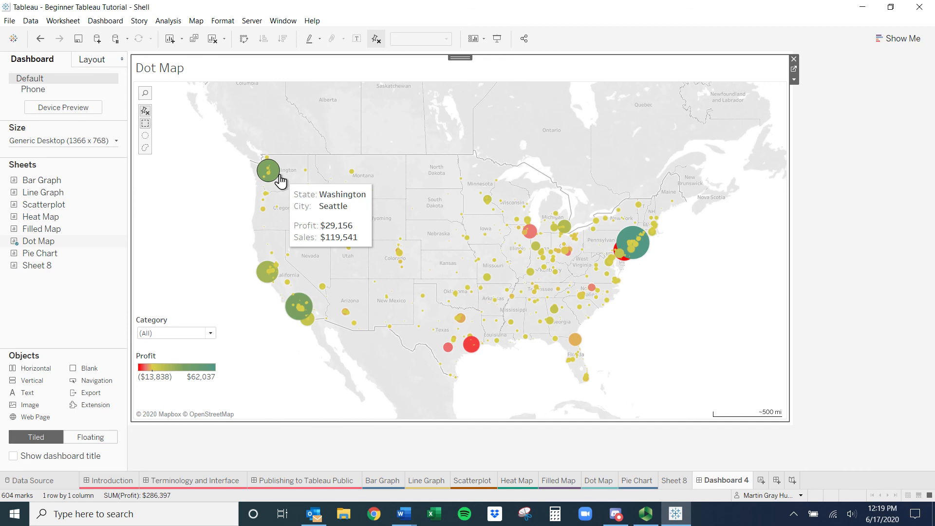
right_click(161, 76)
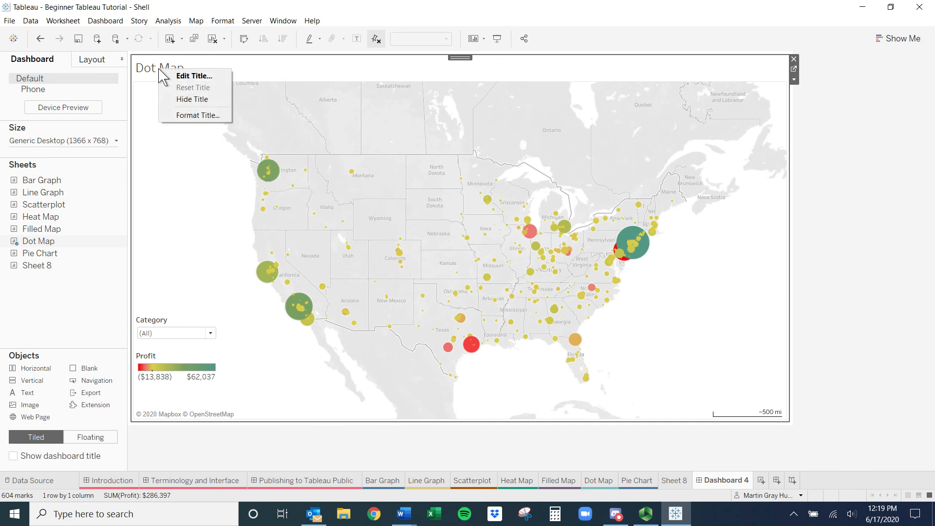
click(181, 98)
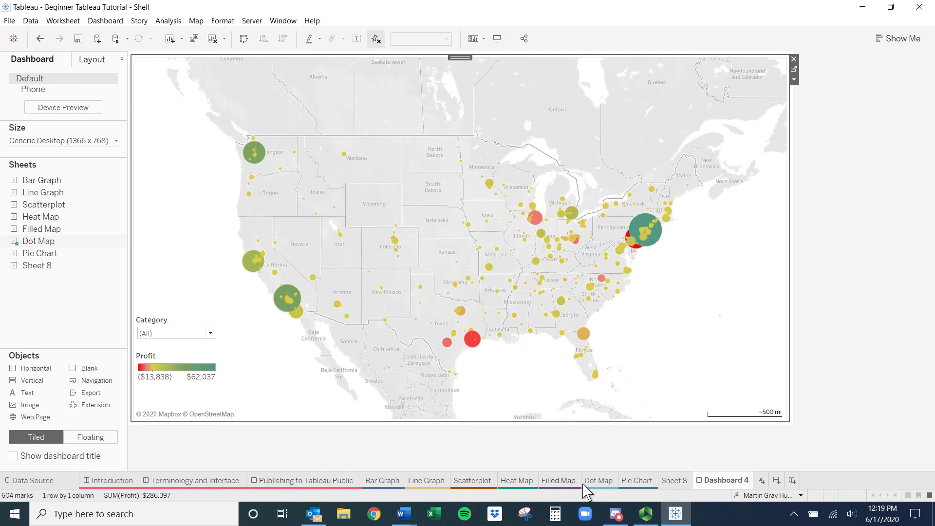
click(597, 481)
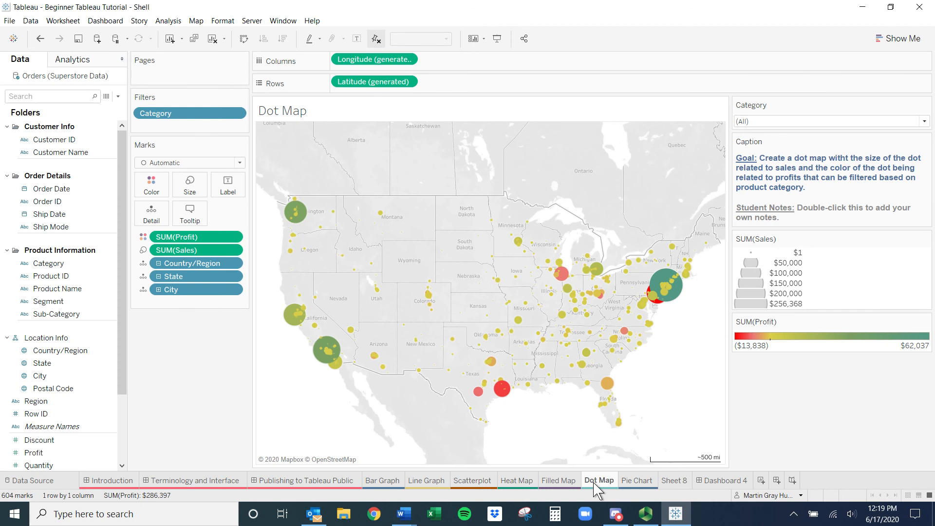
click(723, 481)
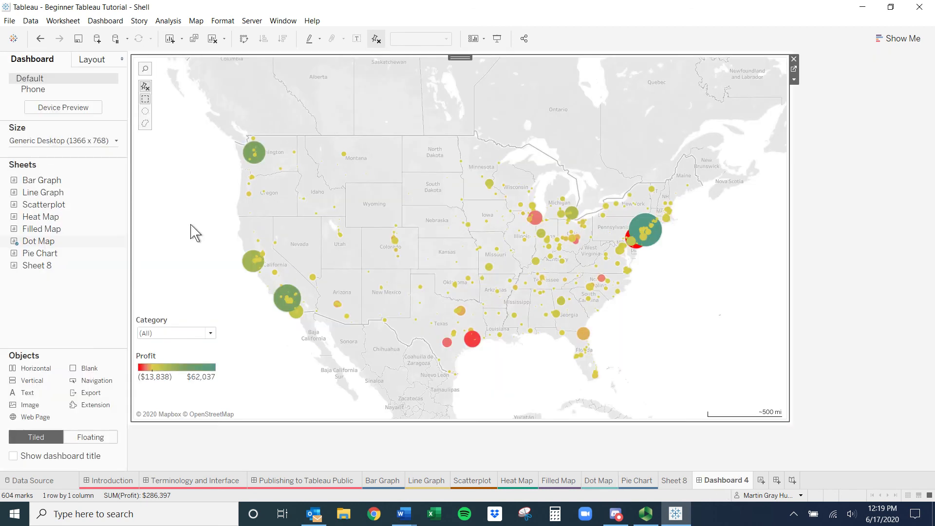
Add the Pie Chart sheet to the dashboard as a tiled item to the right of the Dot Map
mouse_move(42, 251)
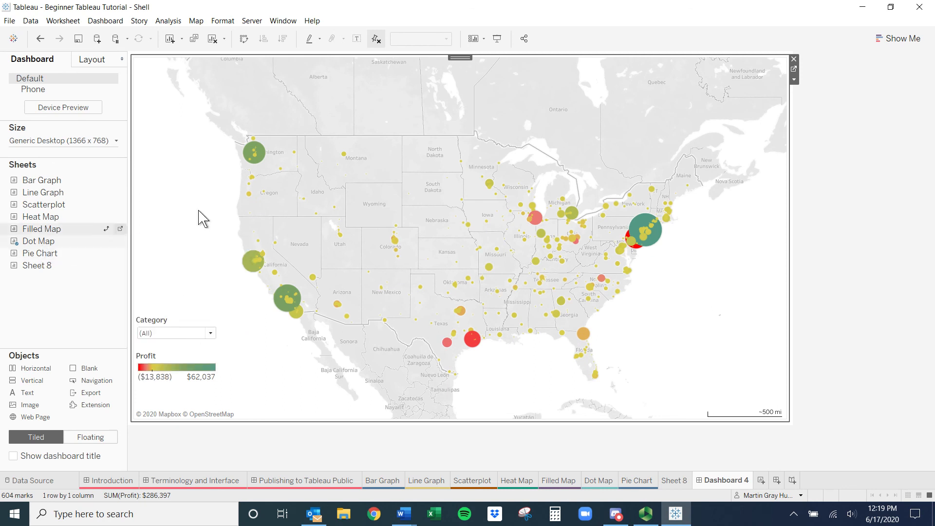
mouse_move(261, 159)
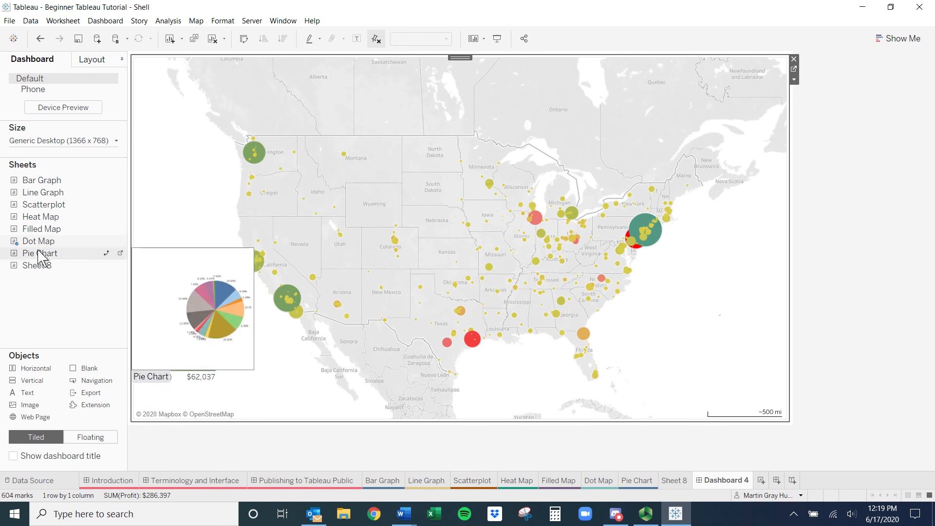
mouse_move(42, 255)
mouse_down()
mouse_move(242, 286)
mouse_move(563, 291)
mouse_move(437, 148)
mouse_move(47, 267)
mouse_up()
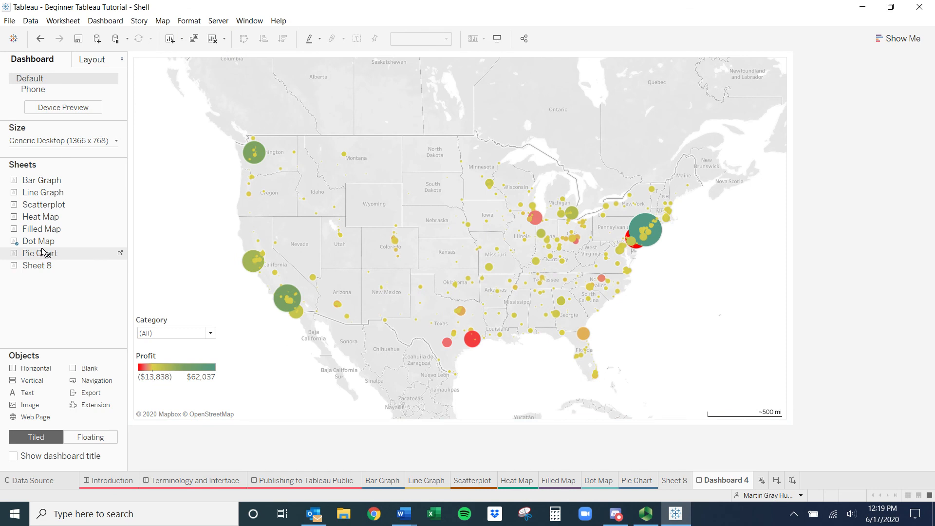
mouse_move(233, 336)
mouse_down()
mouse_move(632, 272)
mouse_move(576, 133)
mouse_move(184, 171)
mouse_move(426, 350)
mouse_move(527, 194)
mouse_move(281, 224)
mouse_move(499, 303)
mouse_move(555, 160)
mouse_move(338, 297)
mouse_move(326, 214)
mouse_move(317, 249)
mouse_move(607, 263)
mouse_move(593, 226)
mouse_up()
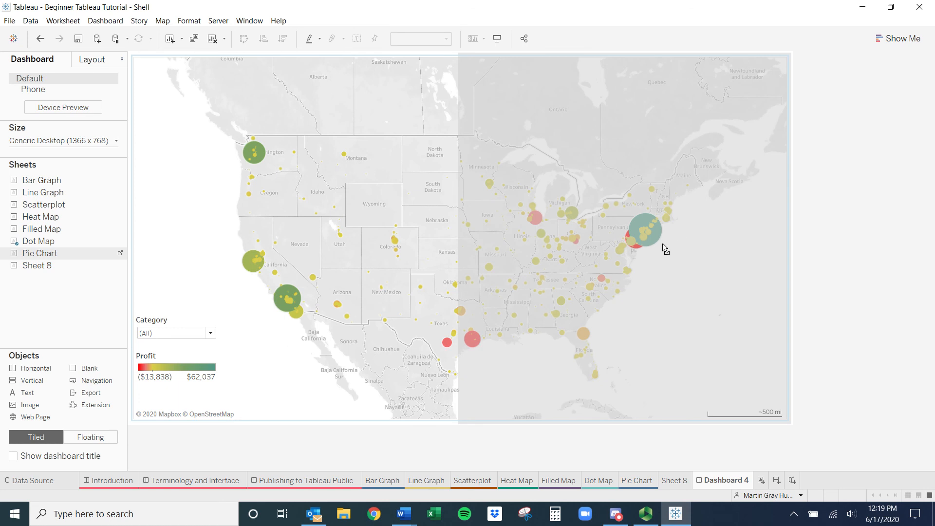
drag(663, 243, 484, 340)
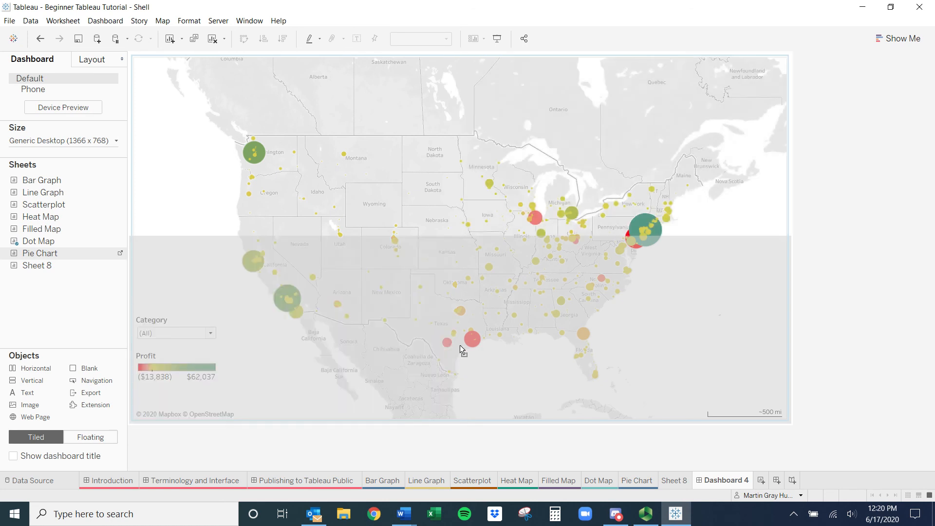
drag(460, 345, 666, 287)
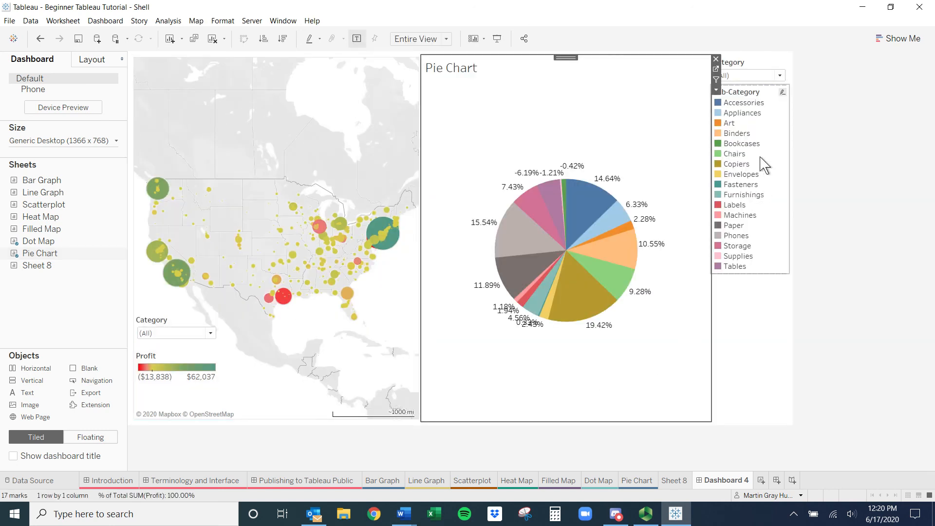
Make the pie chart's Category filter floating and place it above the pie, just left of the Sub-Category legend
click(753, 68)
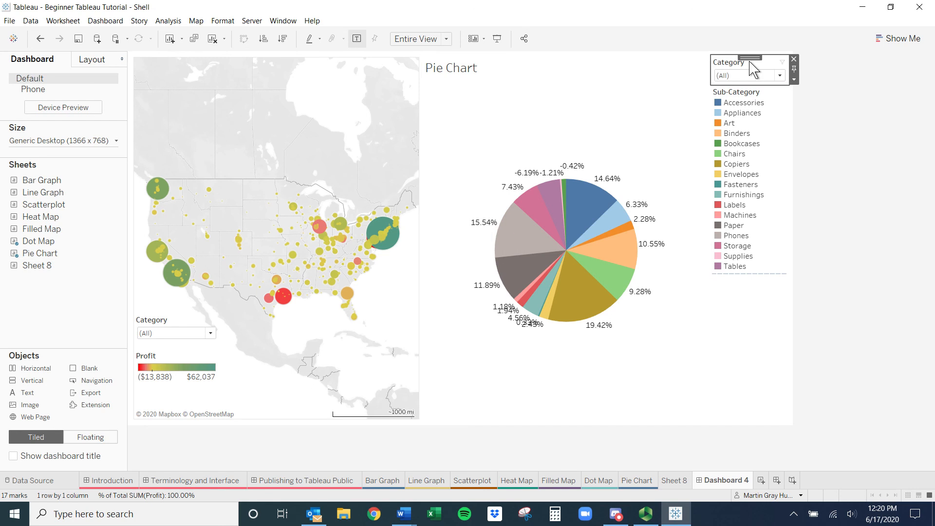
click(798, 82)
click(818, 311)
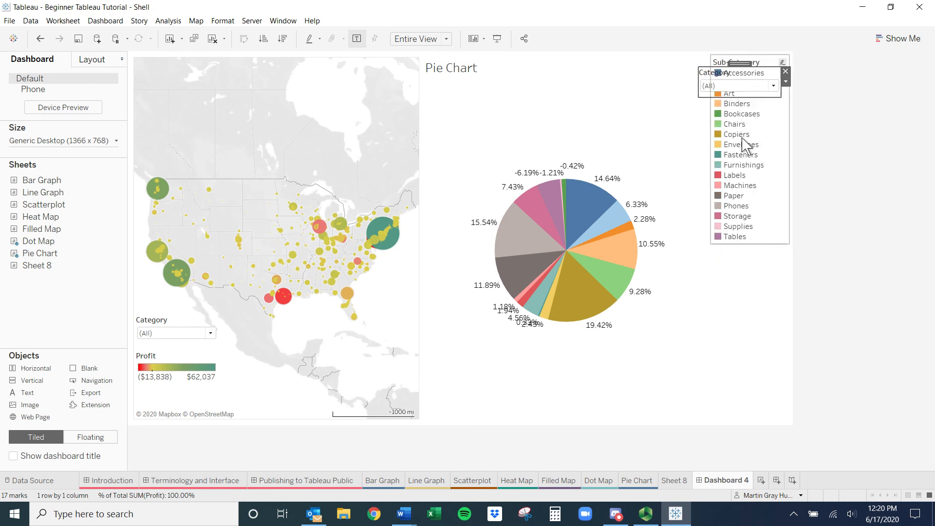
drag(740, 64, 658, 57)
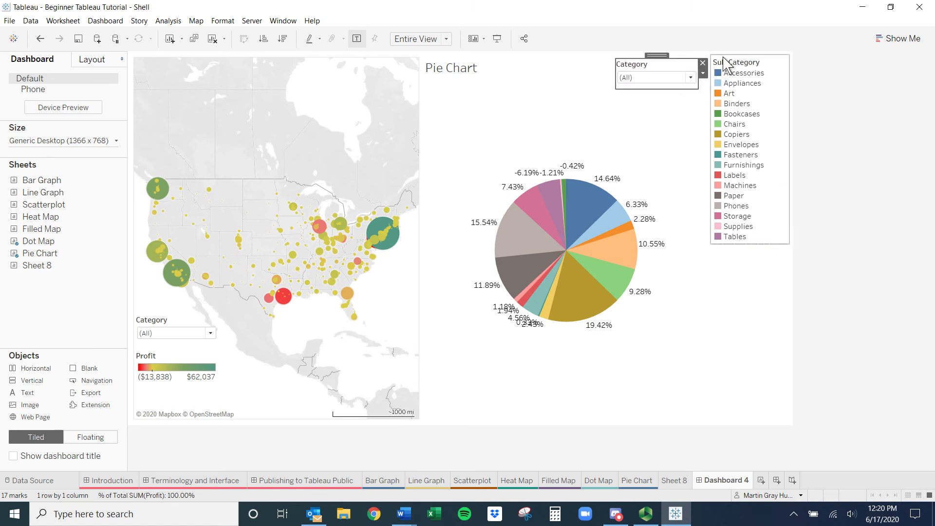
Make the Sub-Category legend floating, place it beside the upper Category filter and shorten it to about five visible entries
click(745, 83)
drag(758, 245, 752, 99)
click(764, 67)
click(794, 81)
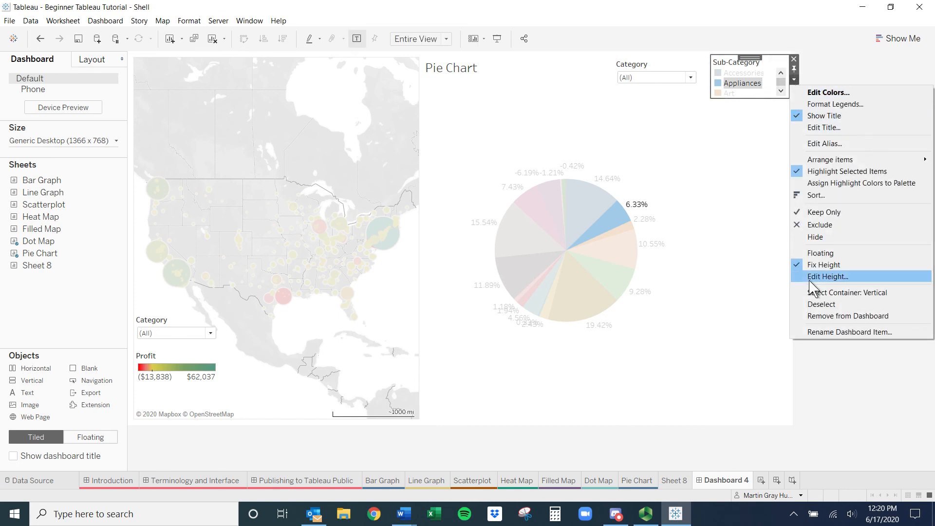
click(828, 254)
drag(732, 64, 750, 57)
drag(753, 247, 743, 123)
click(441, 325)
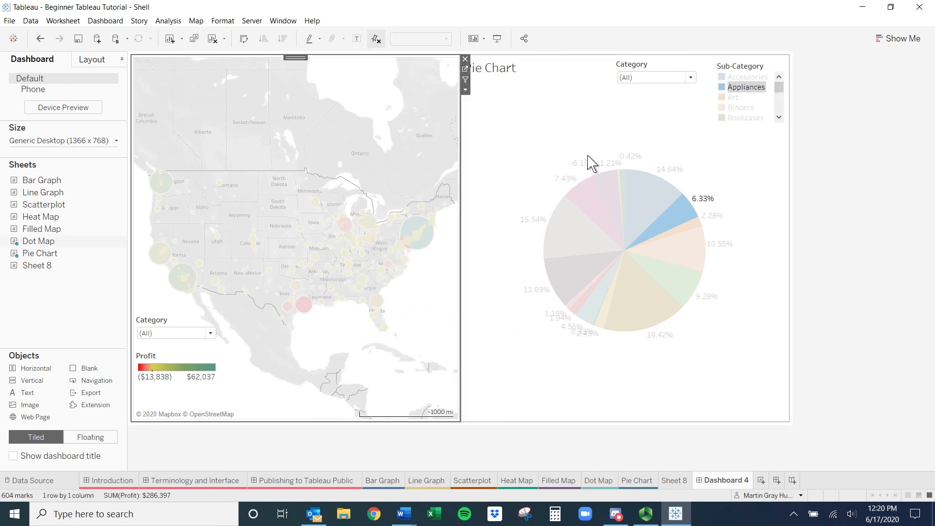
mouse_move(604, 260)
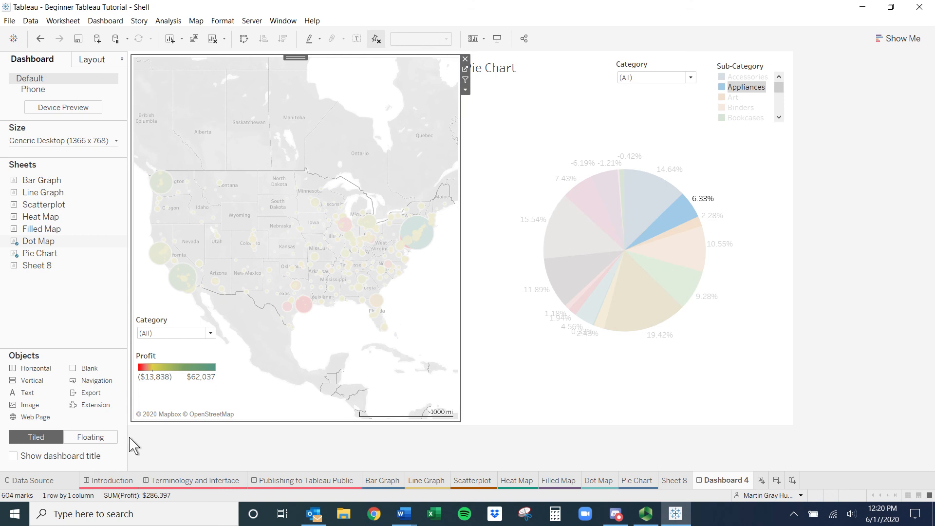
Add a tiled text object reading "Map and Pie Chart Showing Sales and Profits" above both charts and shrink it to a thin banner
mouse_move(24, 393)
mouse_down()
mouse_move(348, 162)
mouse_move(368, 270)
mouse_move(505, 350)
mouse_move(739, 309)
mouse_move(334, 216)
mouse_move(182, 274)
mouse_move(349, 79)
mouse_move(447, 51)
mouse_move(454, 78)
mouse_move(455, 64)
mouse_up()
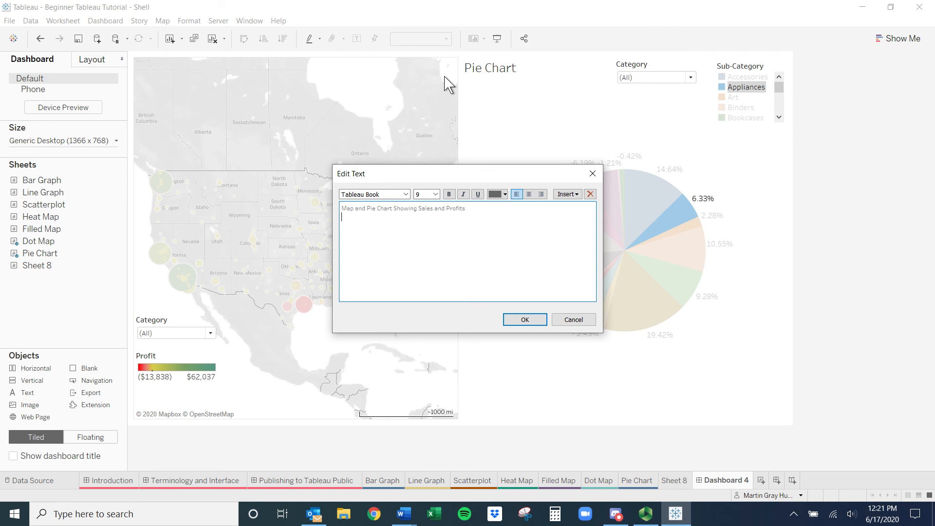
click(536, 323)
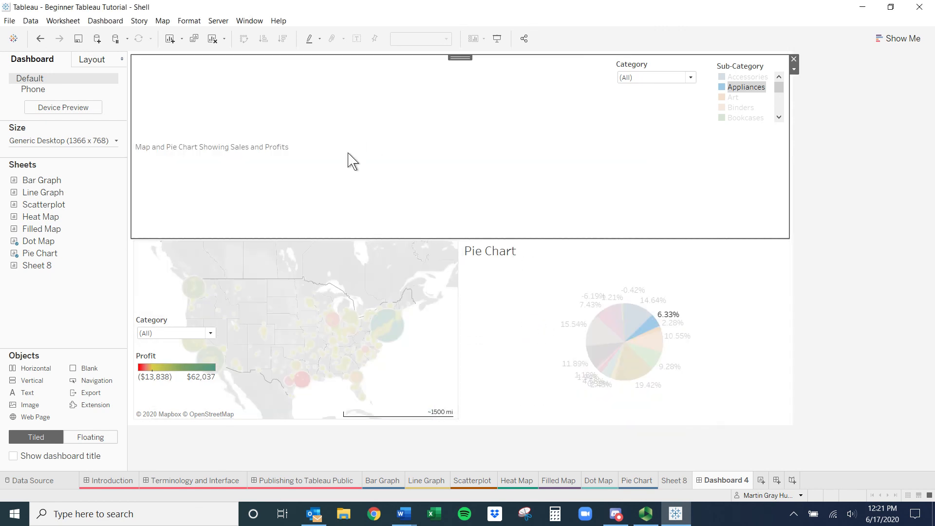
drag(468, 238, 480, 89)
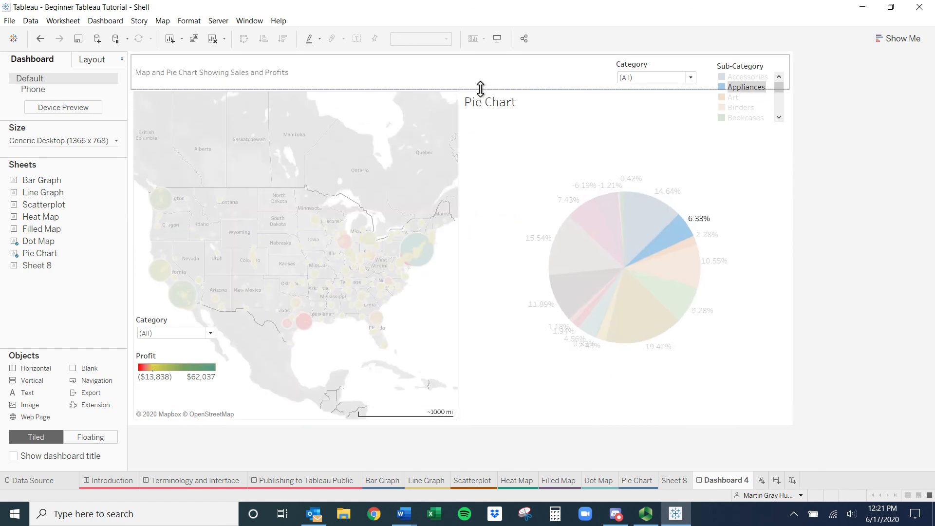
Center the text of the "Map and Pie Chart Showing Sales and Profits" heading
double_click(447, 87)
click(528, 195)
click(530, 320)
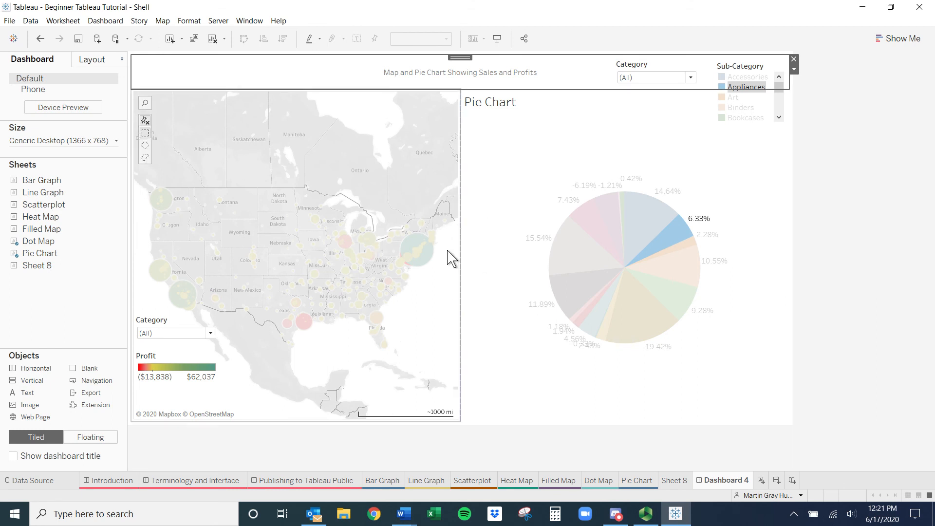
click(444, 319)
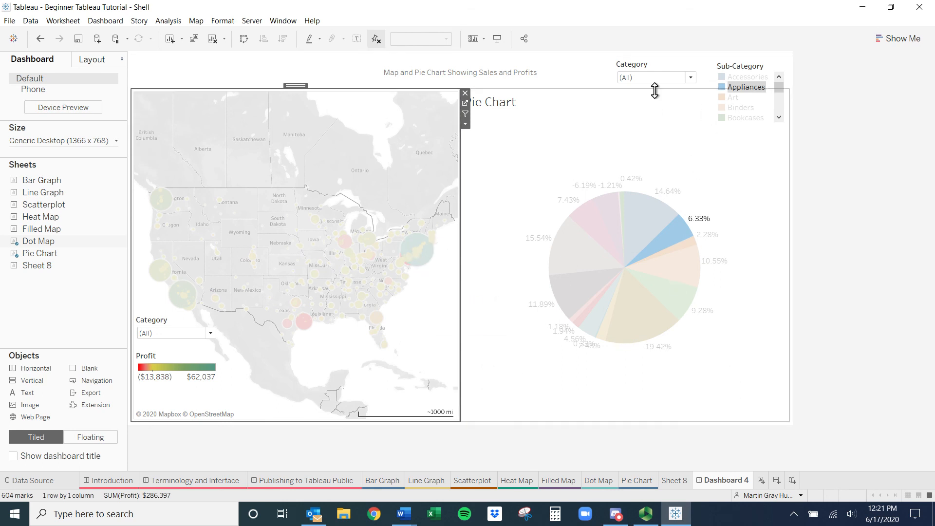
Hide the Pie Chart's title on the dashboard
right_click(514, 116)
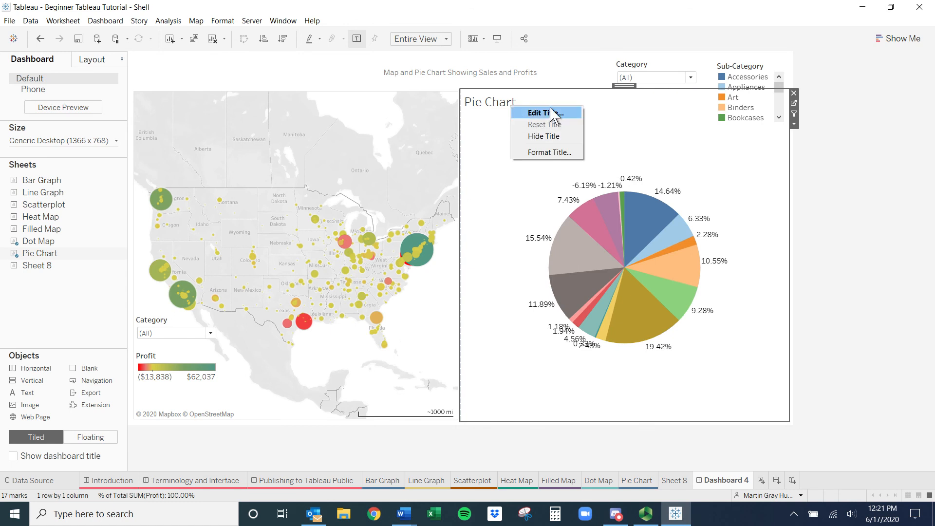
click(557, 137)
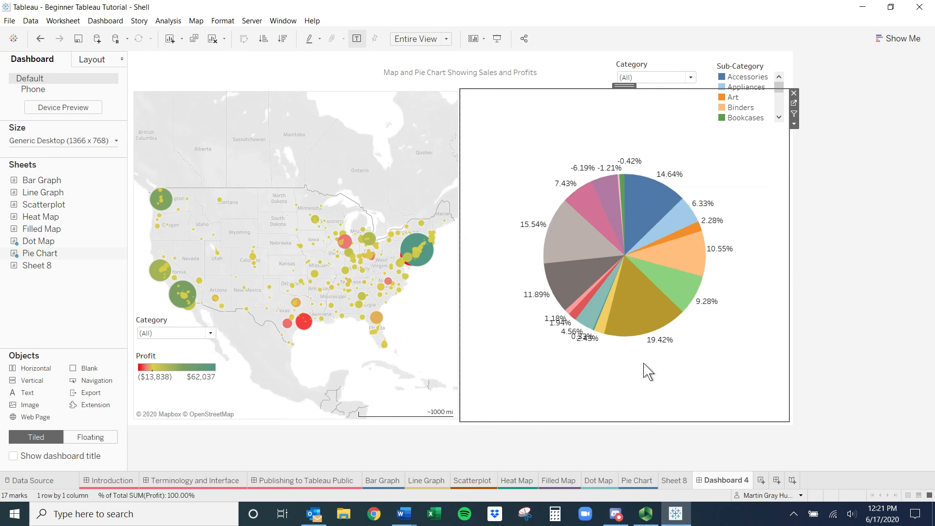
mouse_move(583, 277)
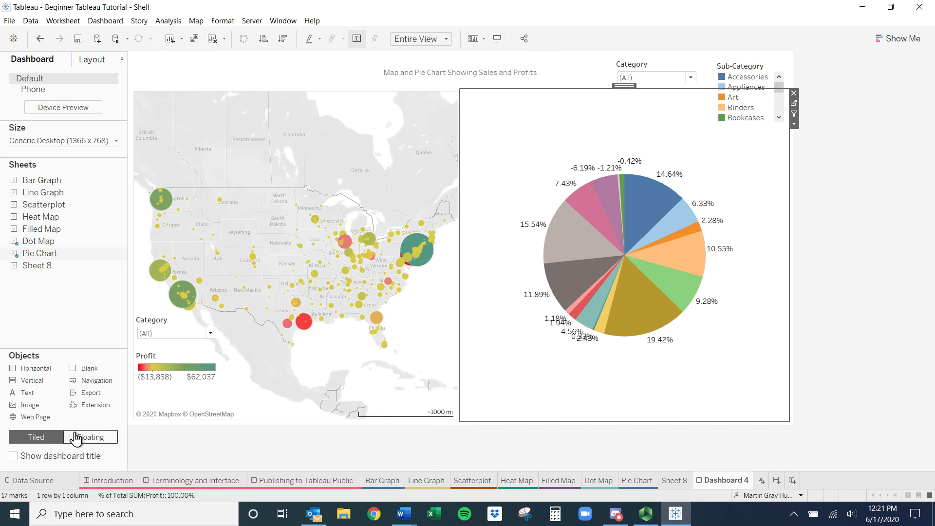
Add the Scatterplot sheet to the dashboard as a tiled item directly below the Pie Chart
drag(41, 209, 463, 356)
drag(451, 393, 441, 414)
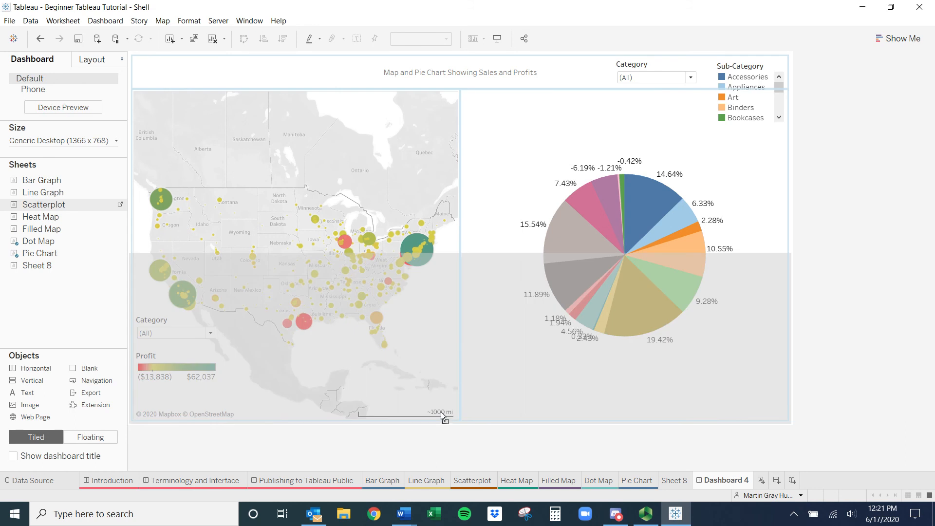
drag(441, 411, 737, 418)
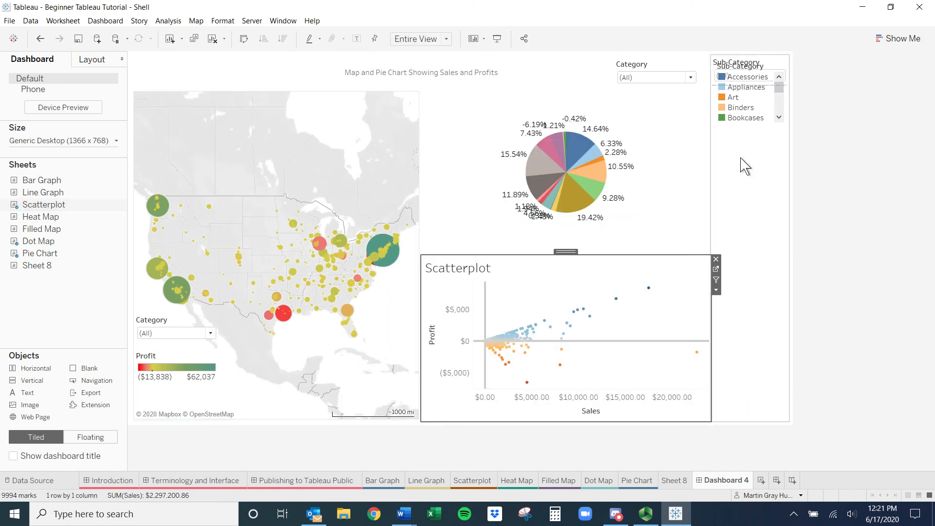
Move the Sub-Category legend down beside the pie chart and make the new Sub-Category filter floating
drag(737, 121, 737, 141)
drag(752, 57, 667, 123)
click(763, 69)
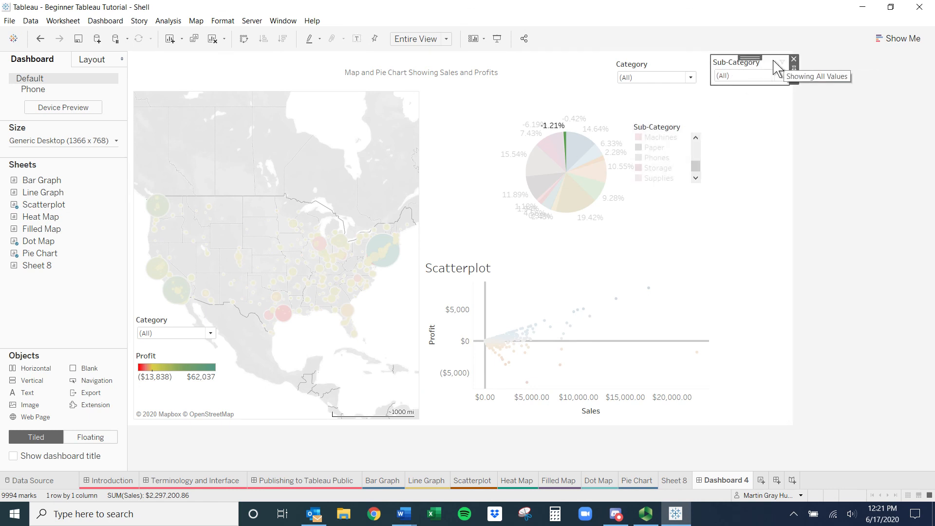
click(794, 79)
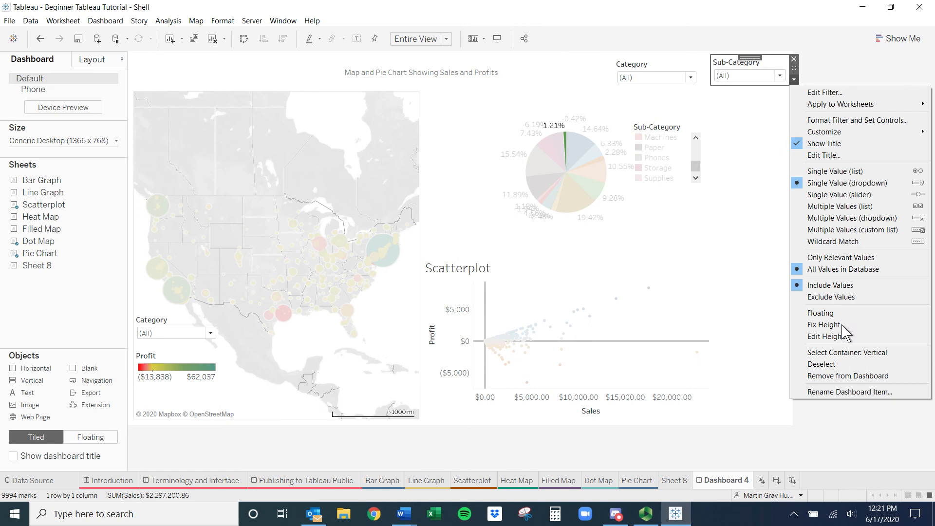
click(828, 313)
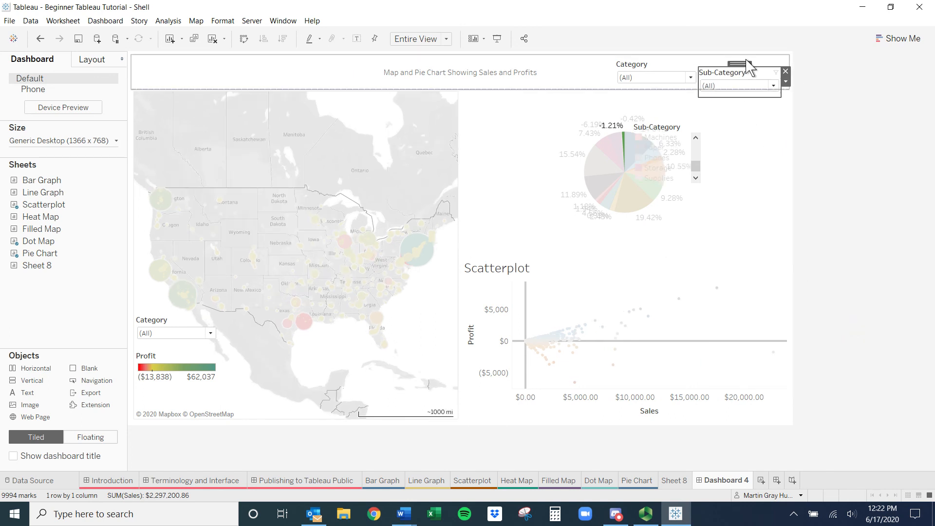
Move the Sub-Category filter onto the upper right of the scatterplot and the Sub-Category legend clear of the pie, to its right
drag(747, 60, 749, 252)
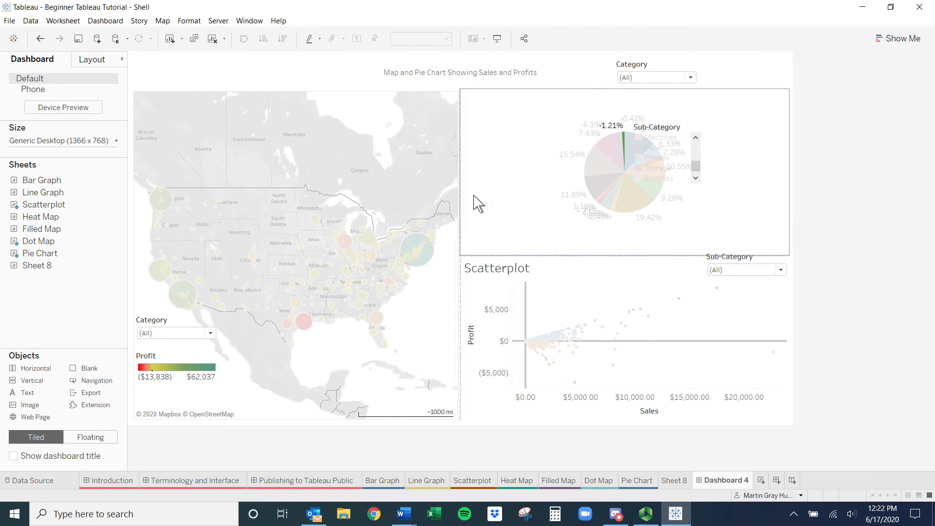
click(594, 205)
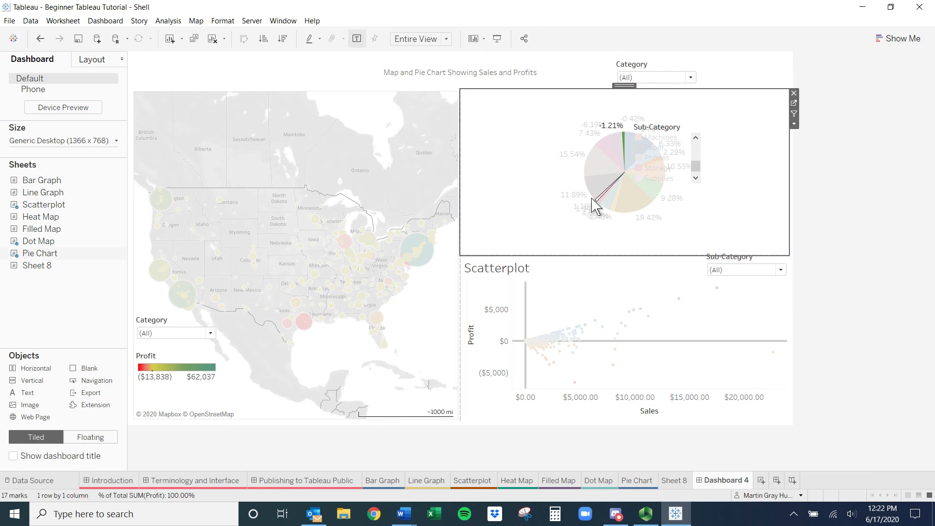
click(620, 155)
click(633, 197)
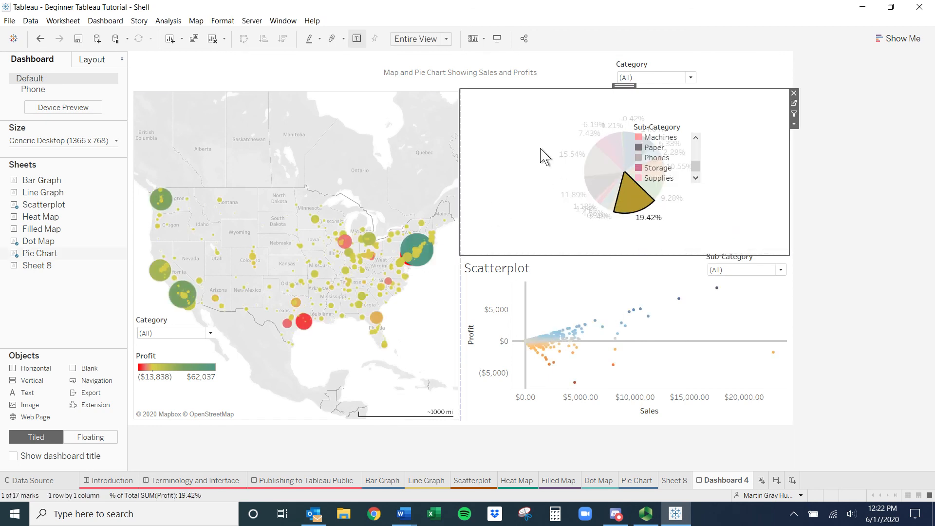
click(429, 81)
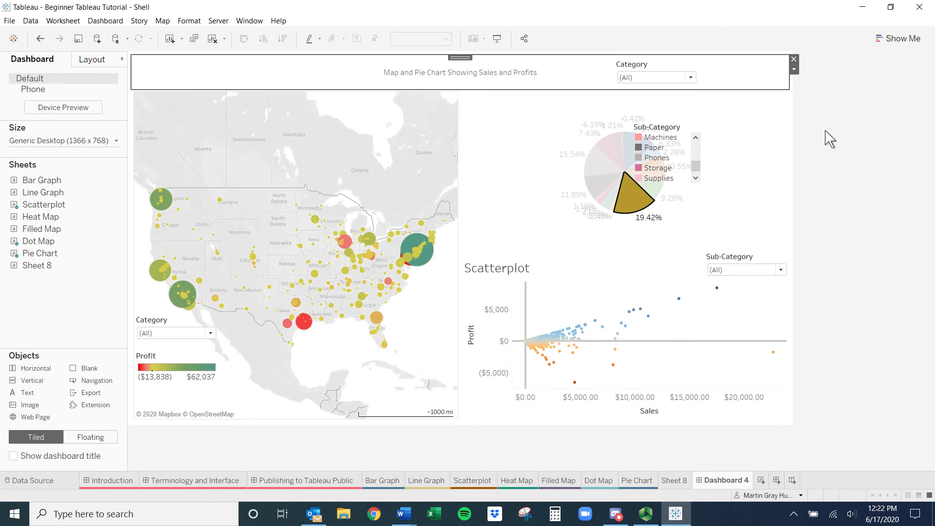
click(655, 138)
drag(664, 118, 747, 103)
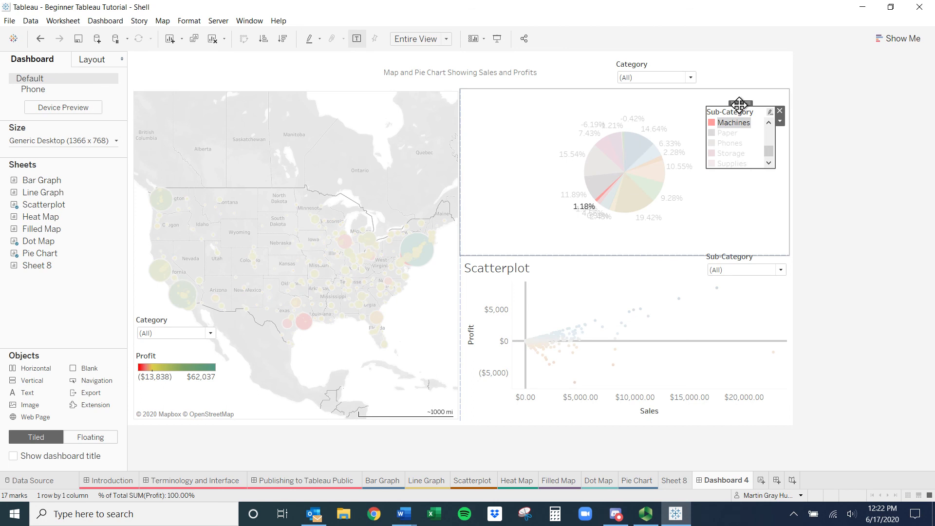
Examine the value options of the Category filter above the pie chart
click(691, 77)
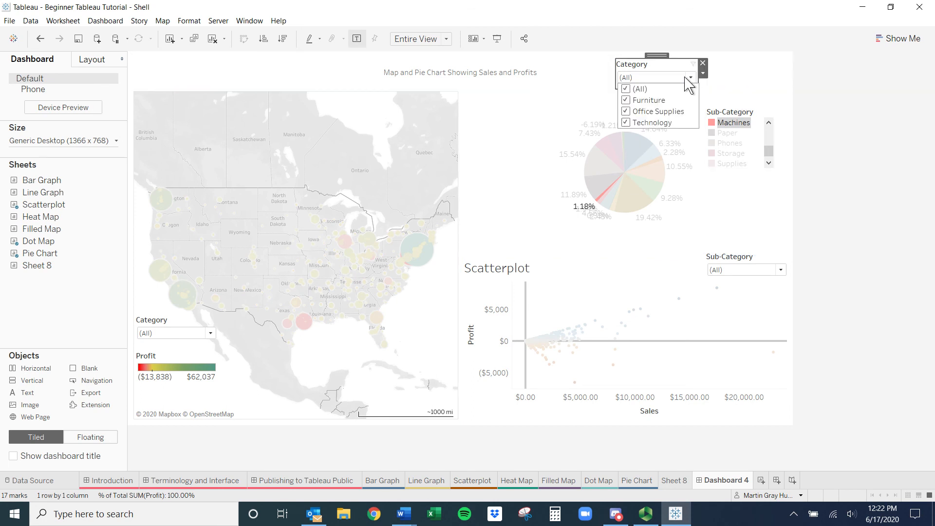
click(628, 90)
click(629, 92)
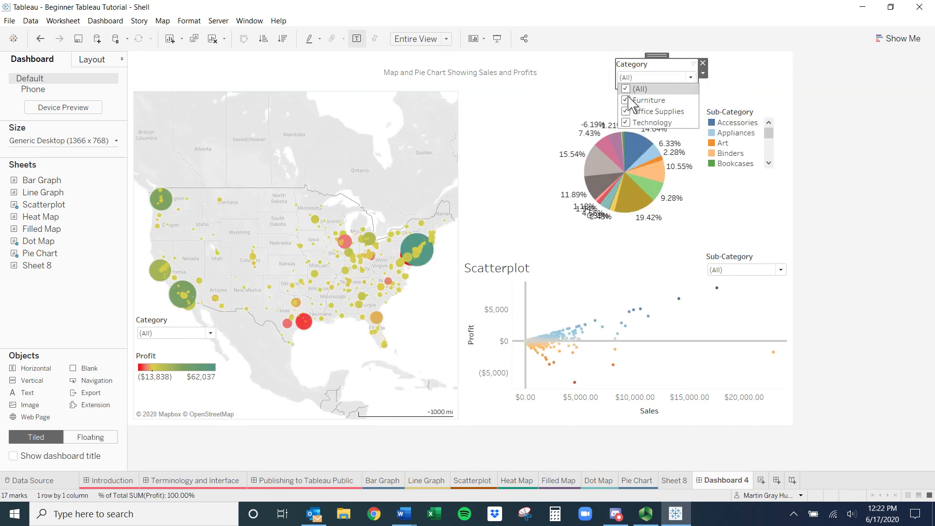
click(629, 100)
click(627, 89)
click(627, 77)
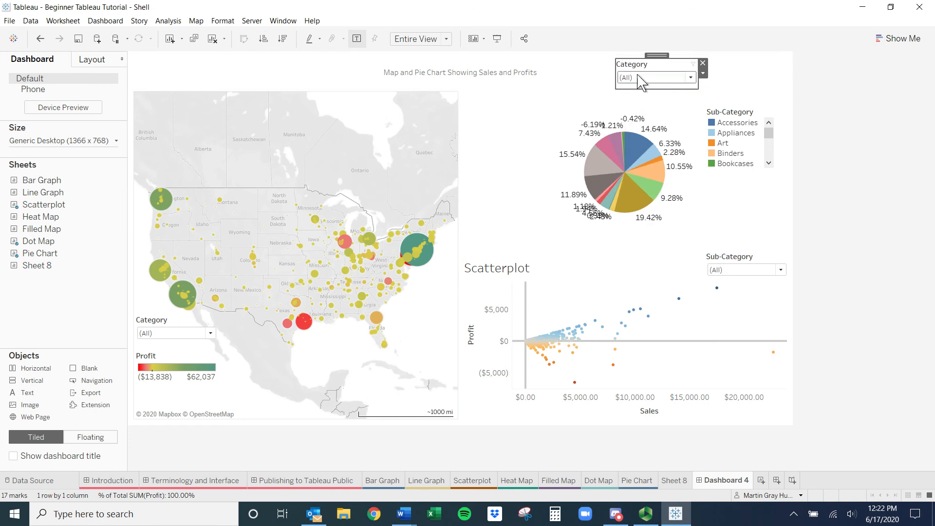
click(894, 92)
click(765, 144)
click(741, 195)
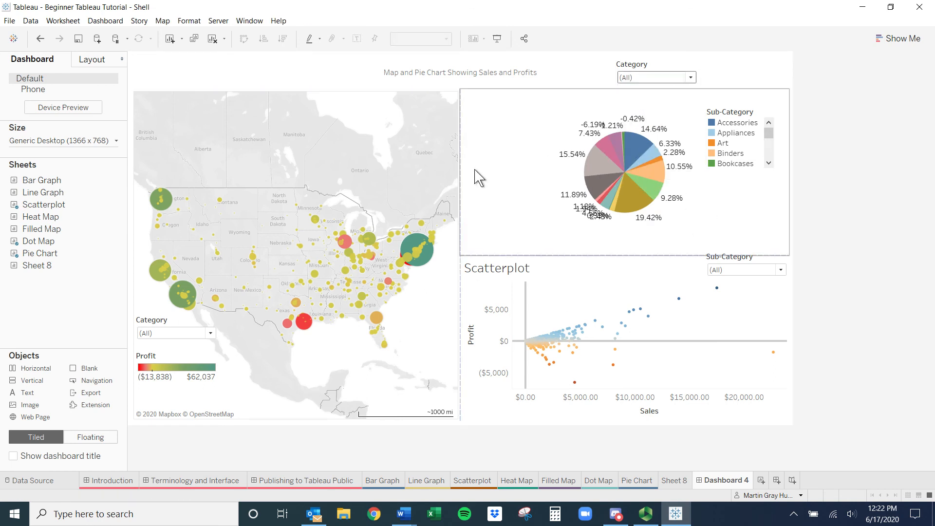
Hide the Scatterplot's title on the dashboard and move its Sub-Category filter slightly lower
right_click(502, 269)
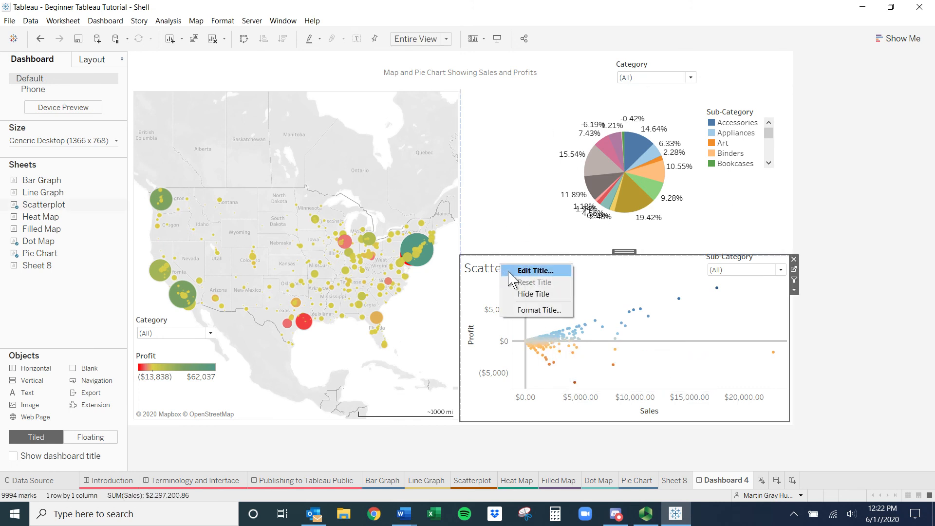
click(532, 295)
click(736, 257)
mouse_move(736, 257)
mouse_down()
mouse_move(736, 268)
mouse_move(741, 247)
mouse_move(742, 262)
mouse_up()
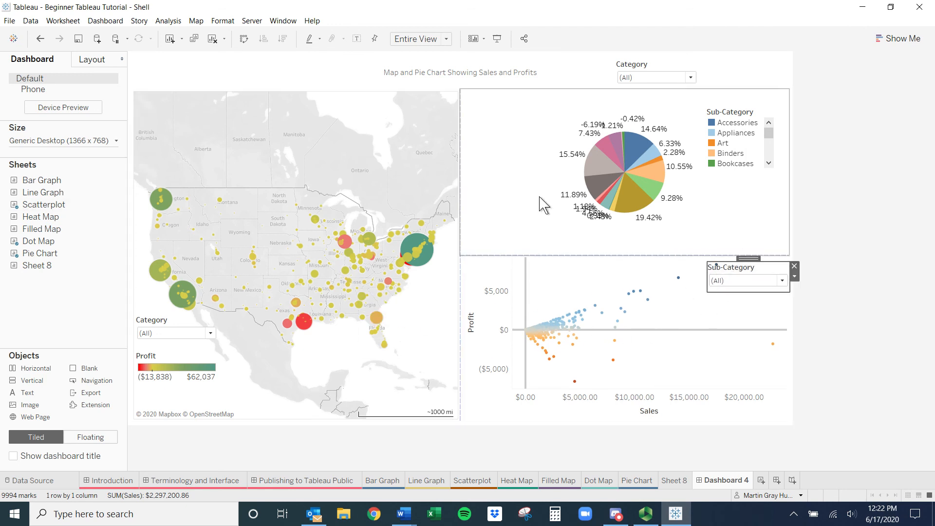
click(451, 77)
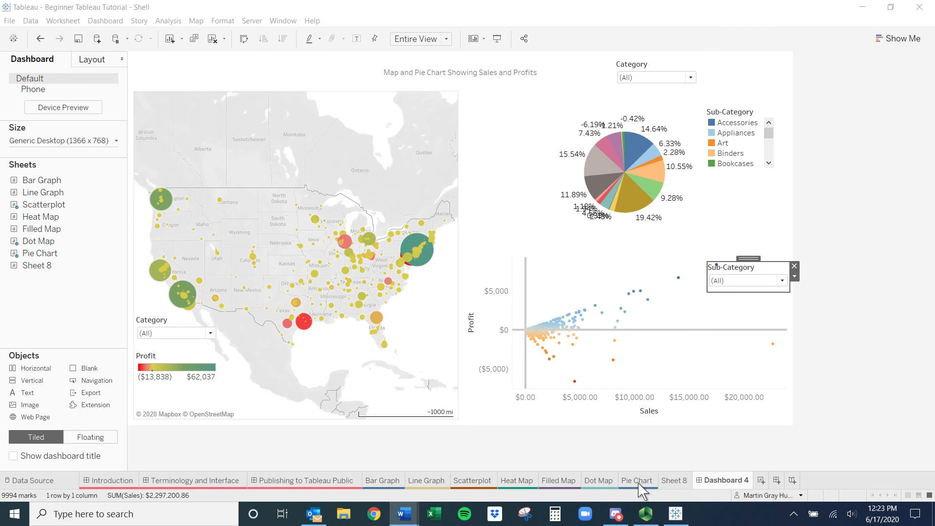
Create a new story and caption its first story point "Map of US with Sales"
click(793, 481)
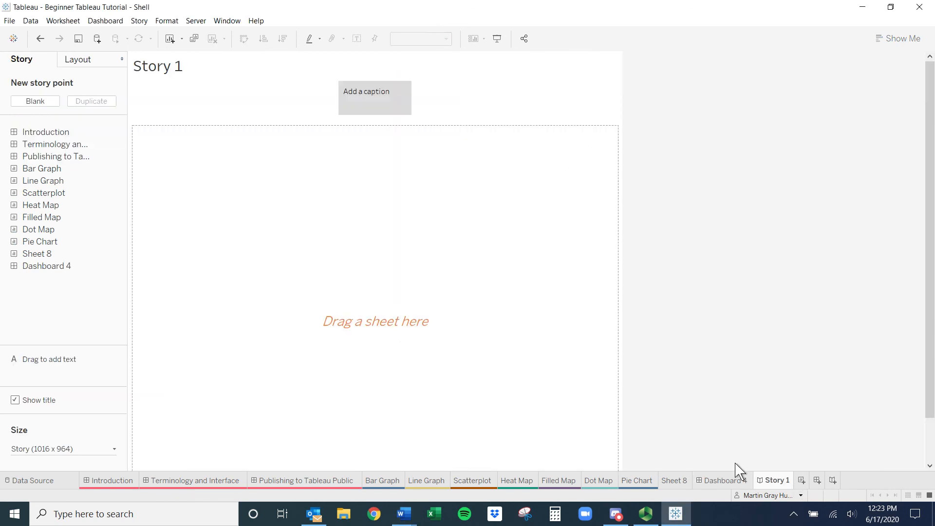
click(389, 94)
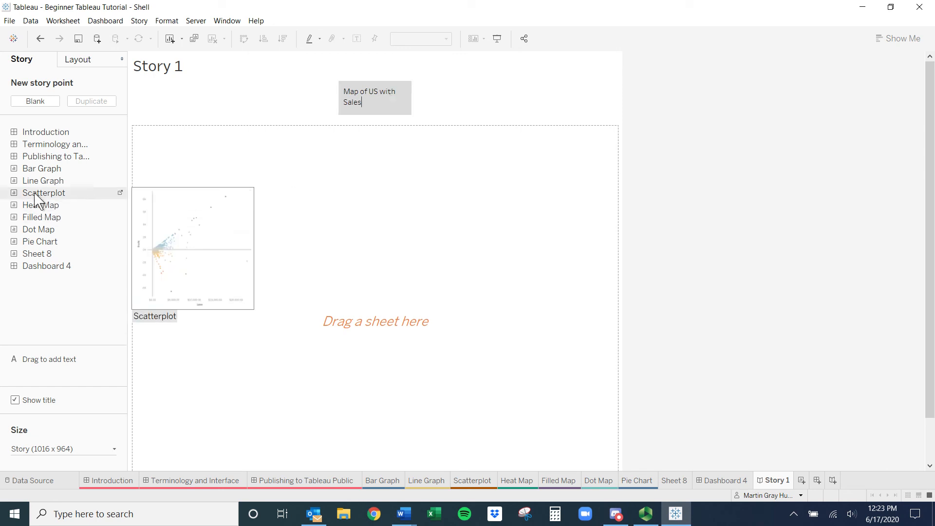
Add the Filled Map sheet to the "Map of US with Sales" story point
mouse_move(45, 195)
drag(57, 216, 405, 284)
drag(59, 218, 357, 294)
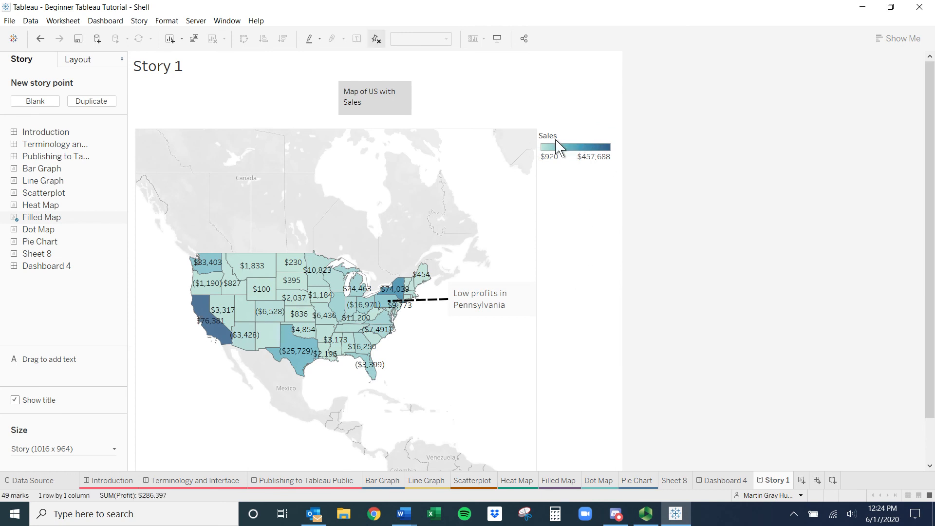
scroll(487, 310, down, 2)
scroll(454, 312, up, 2)
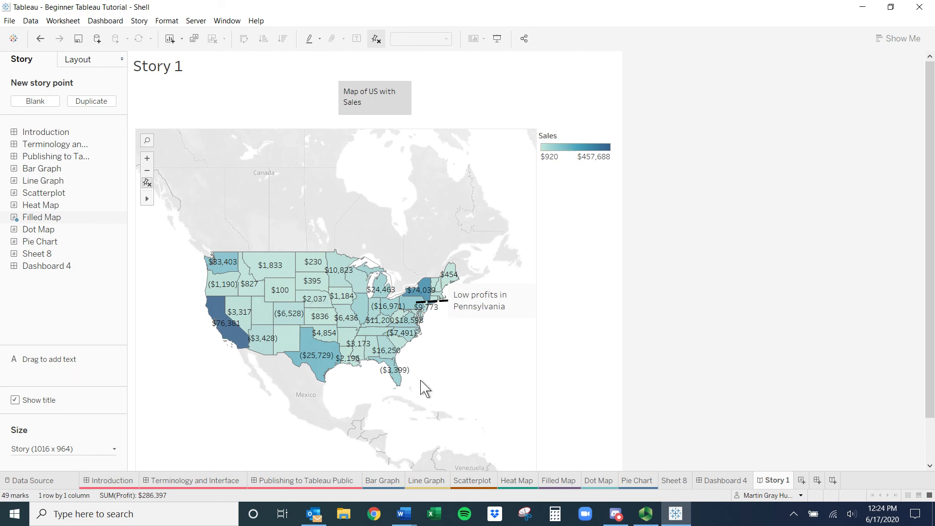
click(386, 107)
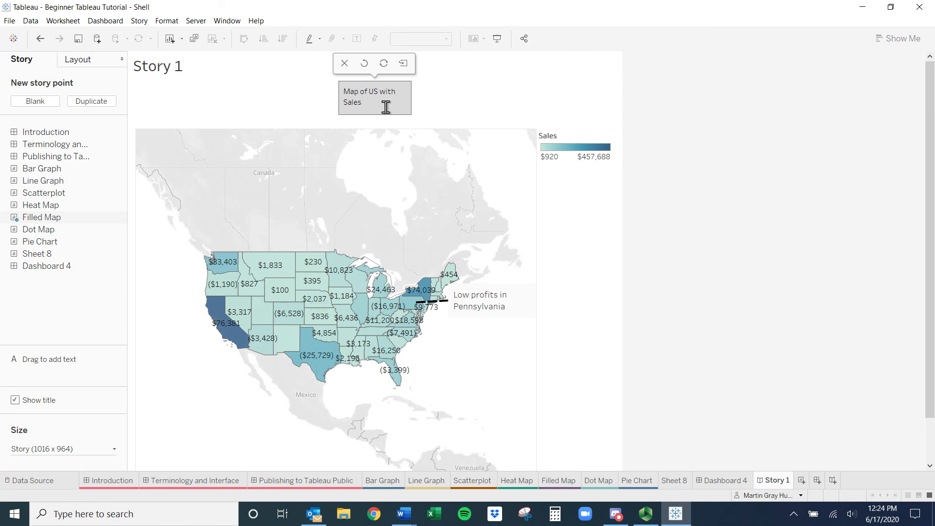
Add the text description "Map of profits in the US" to the story point and place it at the map's lower left
drag(31, 370, 151, 362)
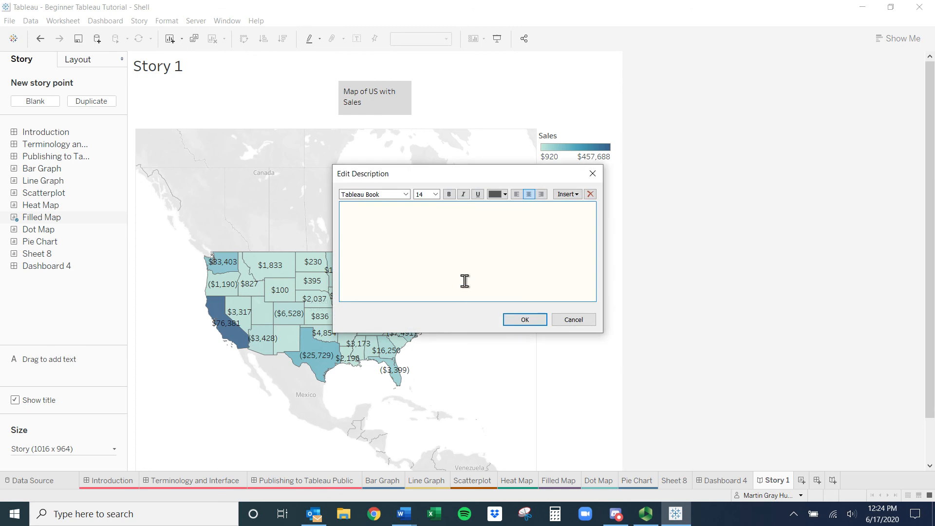
text(Map of profits in the US)
click(510, 321)
mouse_move(200, 351)
mouse_down()
mouse_move(213, 390)
mouse_move(203, 419)
mouse_up()
double_click(204, 427)
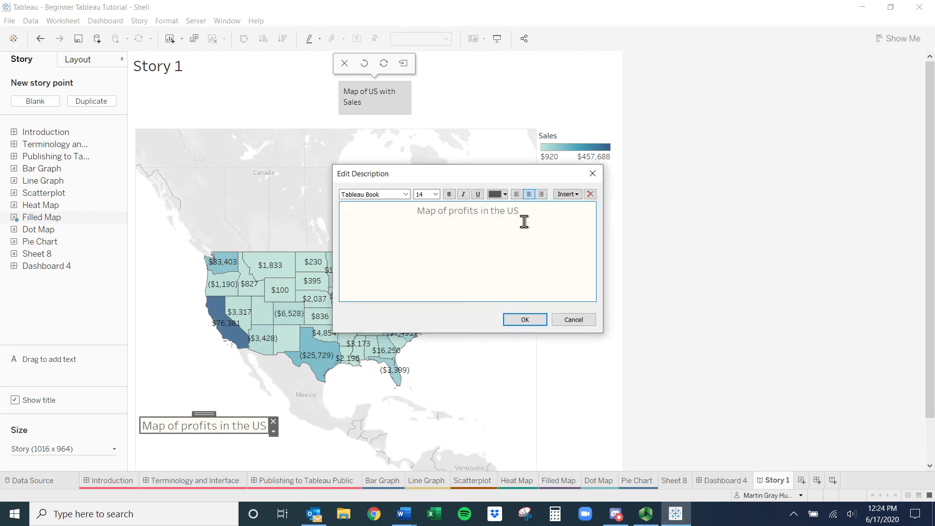
right_click(486, 250)
click(458, 251)
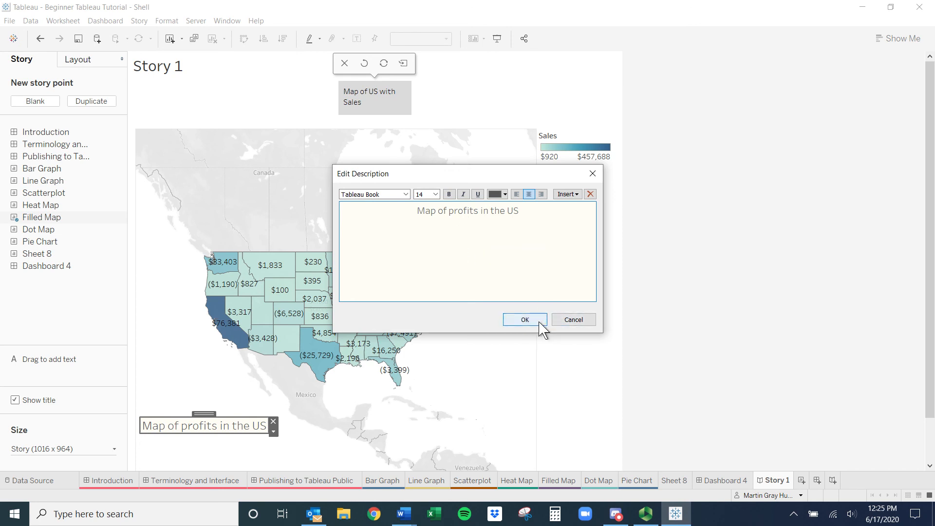
click(577, 321)
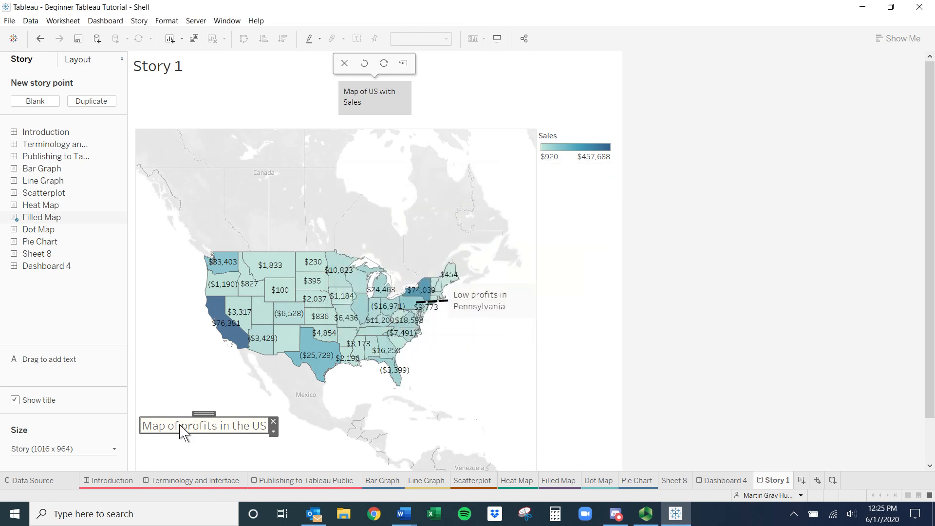
click(83, 63)
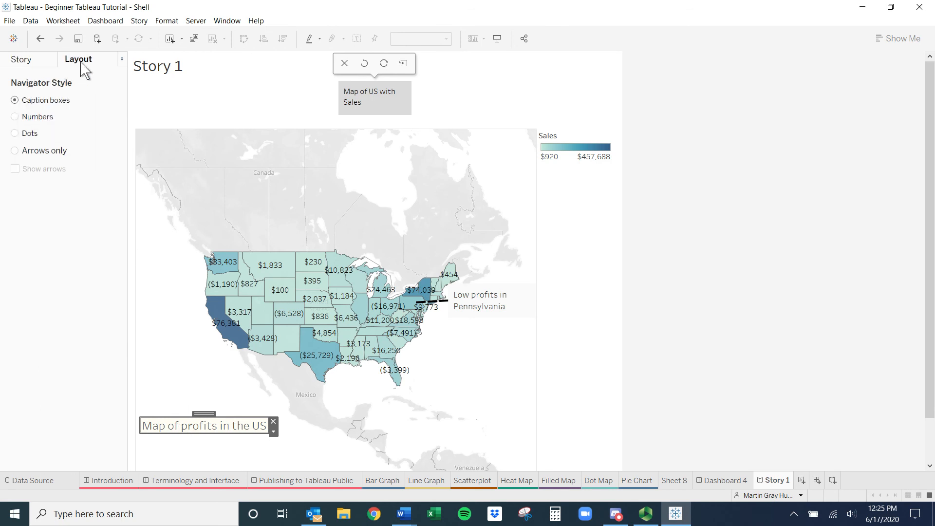
click(41, 62)
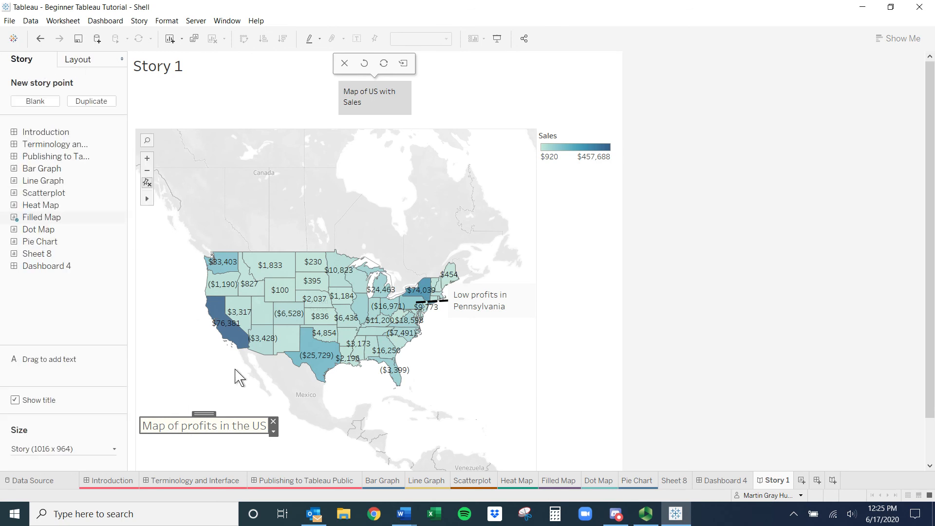
Set the shading of the "Map of profits in the US" description to black
click(273, 432)
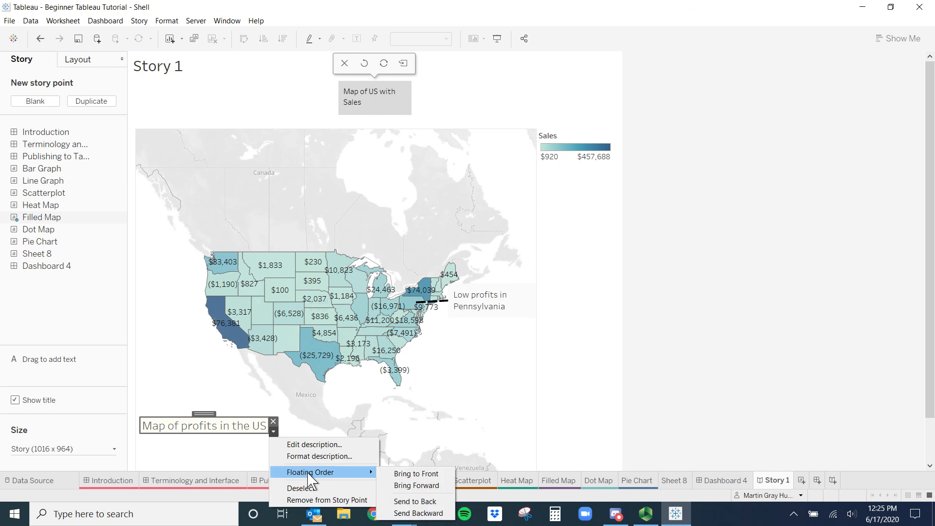
click(319, 457)
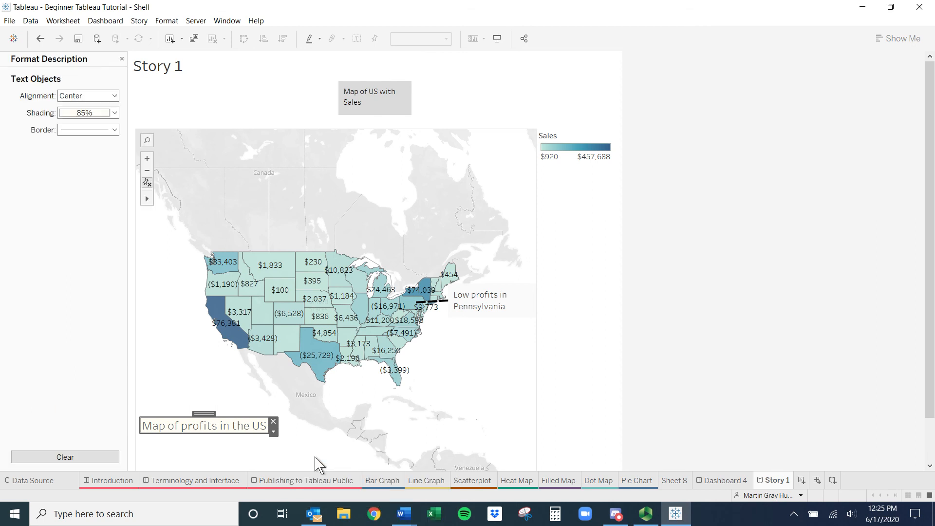
click(78, 113)
click(90, 129)
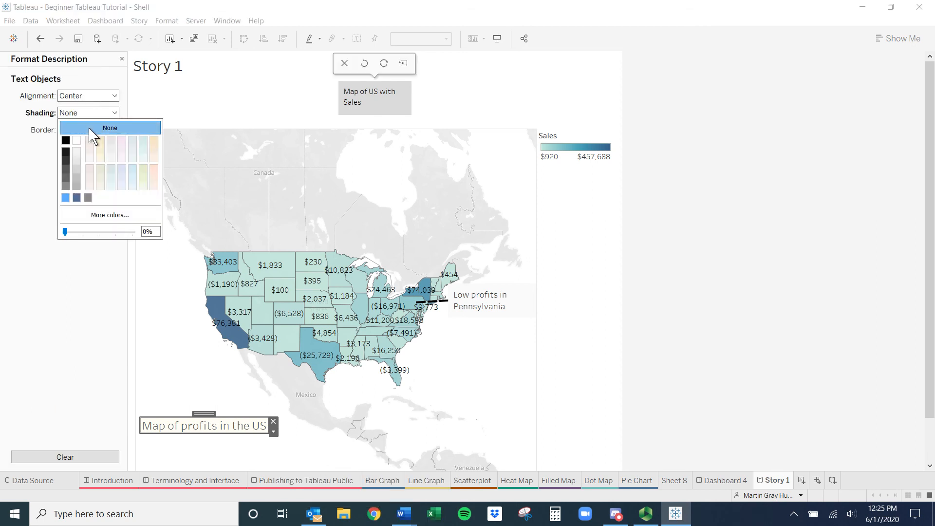
click(68, 143)
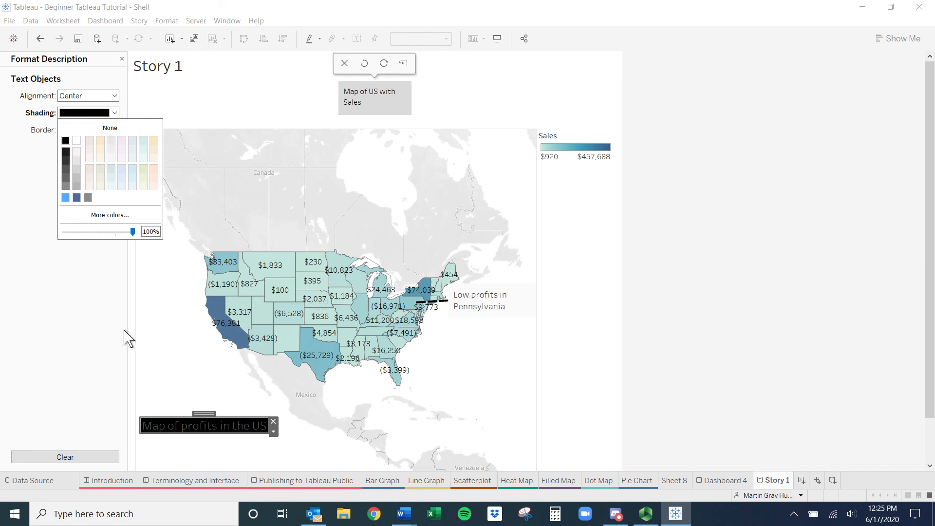
click(56, 214)
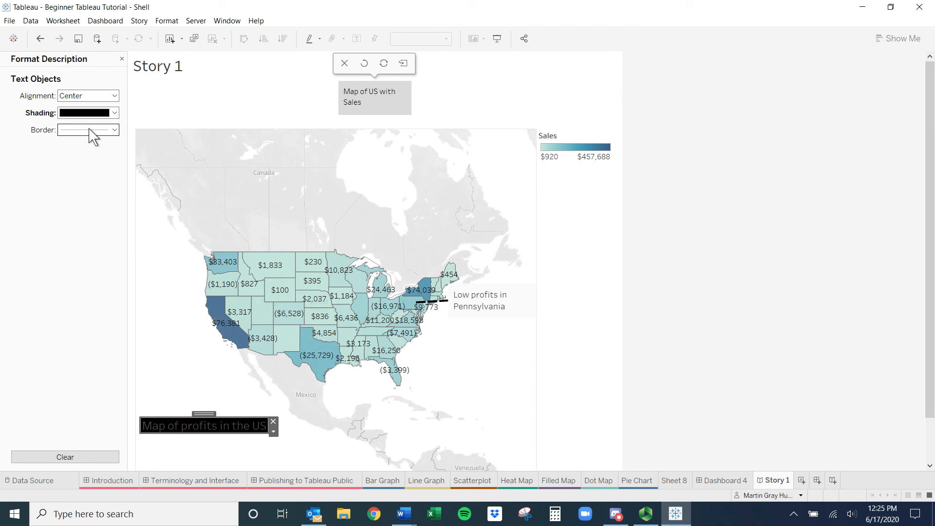
Change the text color of the "Map of profits in the US" description to white and close its formatting options
double_click(254, 429)
drag(529, 211, 375, 217)
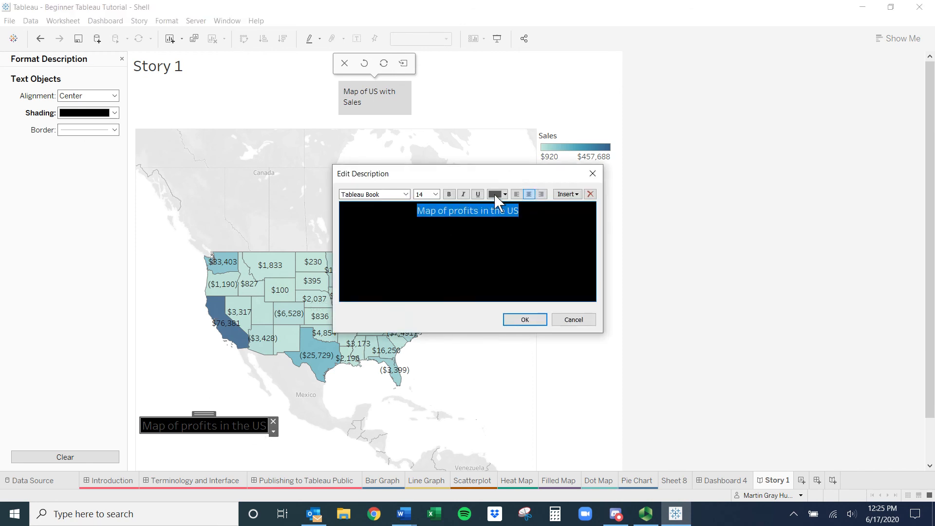
click(495, 194)
click(502, 207)
click(509, 322)
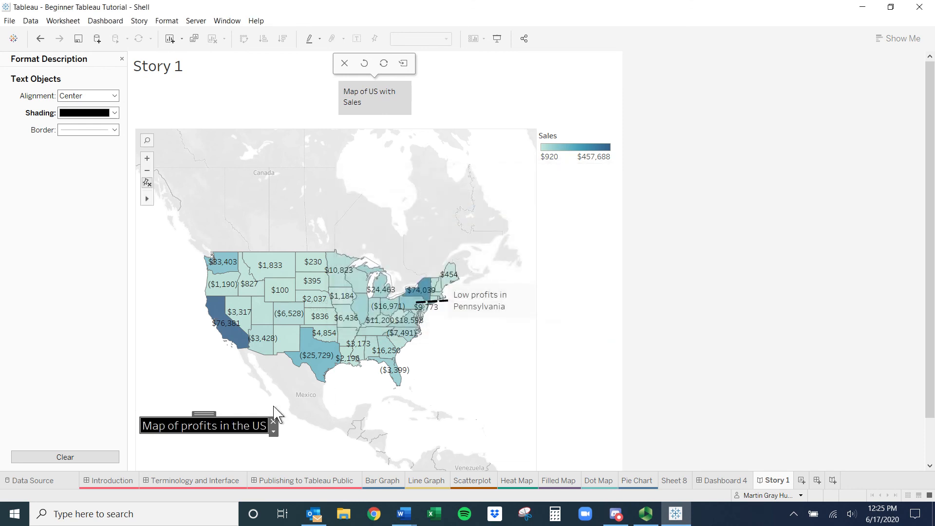
click(190, 404)
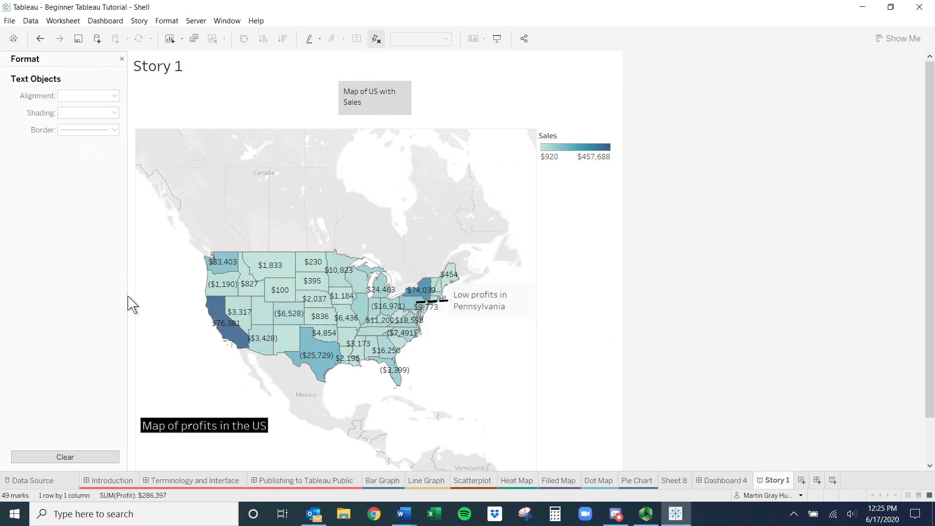
click(122, 59)
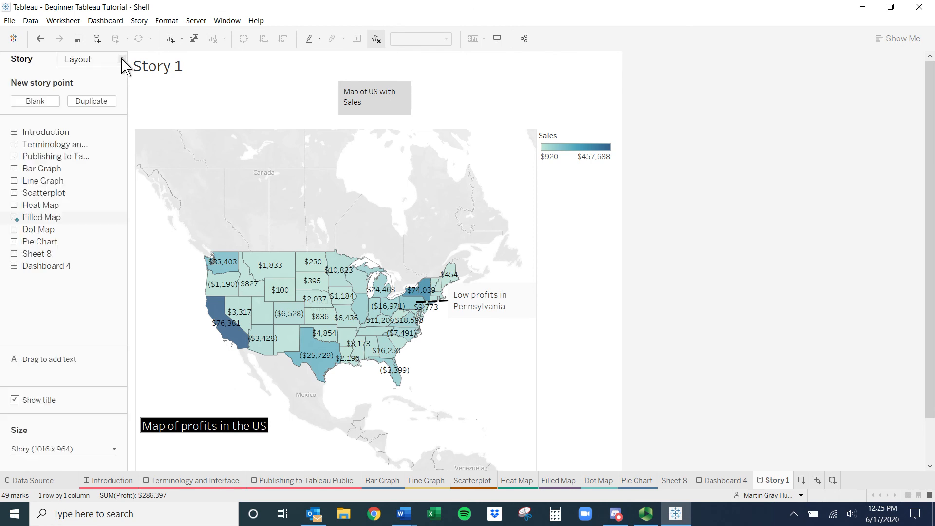
Add a blank second story point captioned "Bar Graph Showing Sales and Profit across Category and Sub-cat"
click(42, 101)
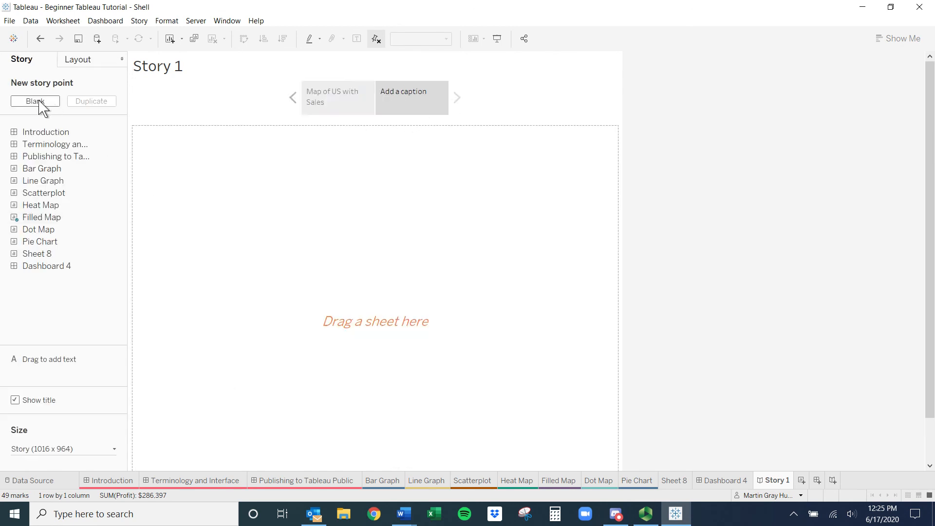
click(406, 96)
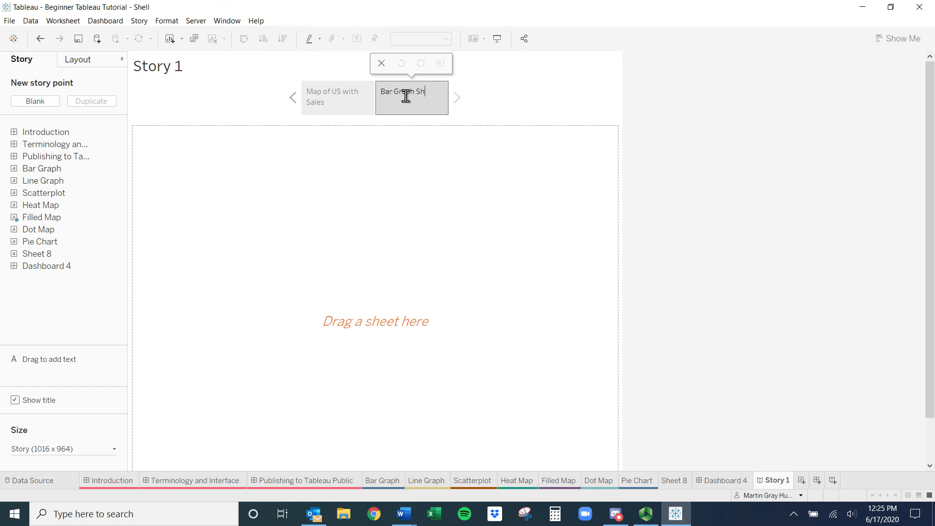
text(owing)
text( Sales and)
text( Profit across C)
text(ategory and Sub-cat)
key(Return)
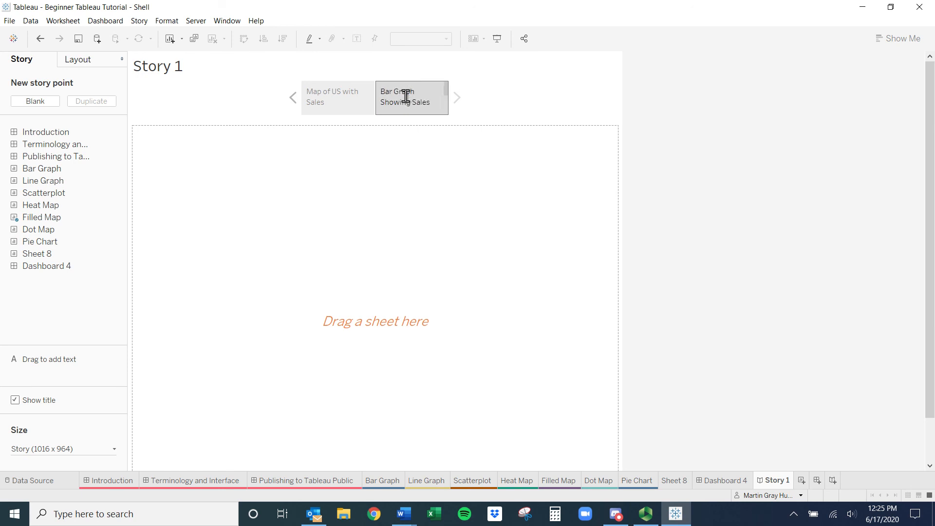
Widen the story's caption boxes to fit the full caption text and add the Bar Graph sheet to the second story point
mouse_move(439, 109)
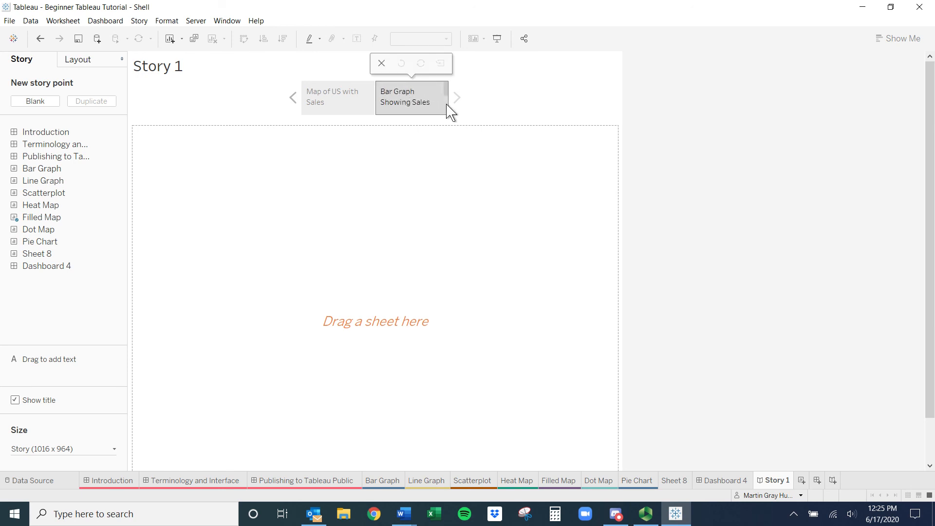
drag(449, 104, 525, 104)
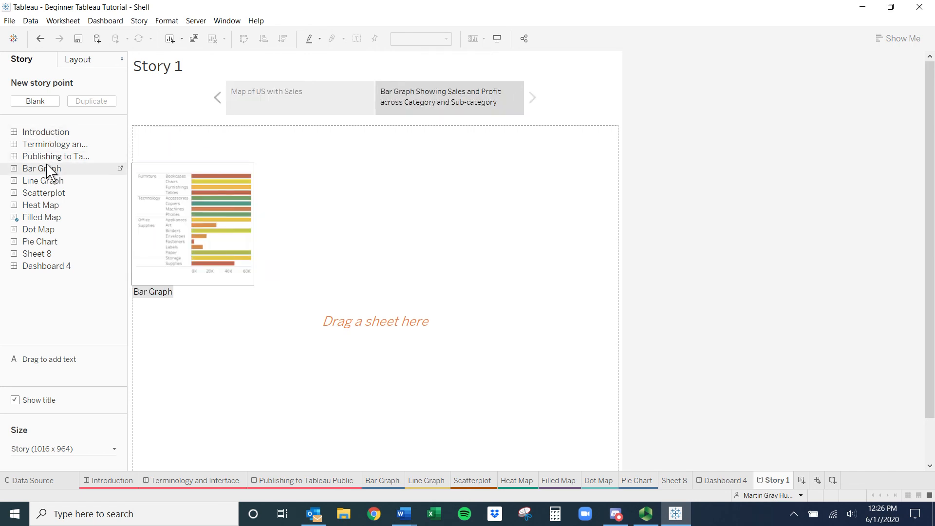
drag(49, 169, 292, 230)
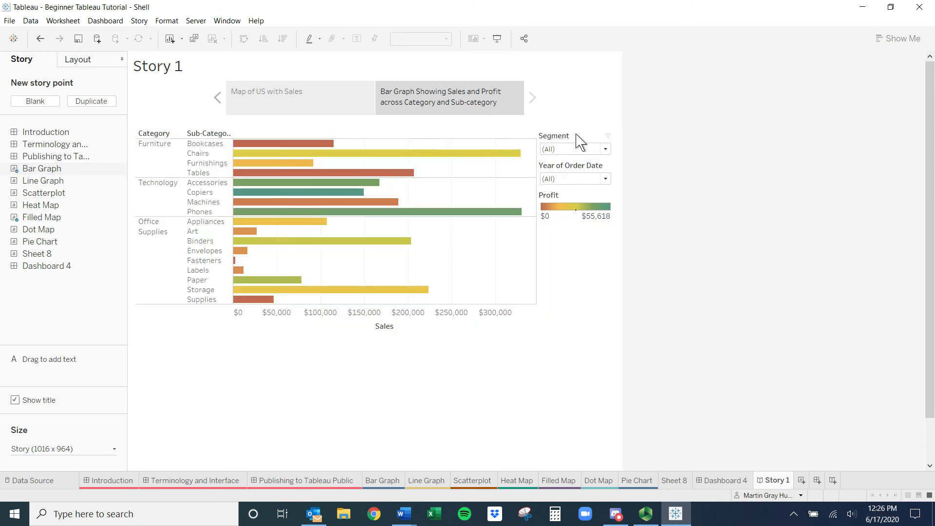
Compare the Bar Graph worksheet with its story point, check the Segment filter options, and view both story points
click(390, 485)
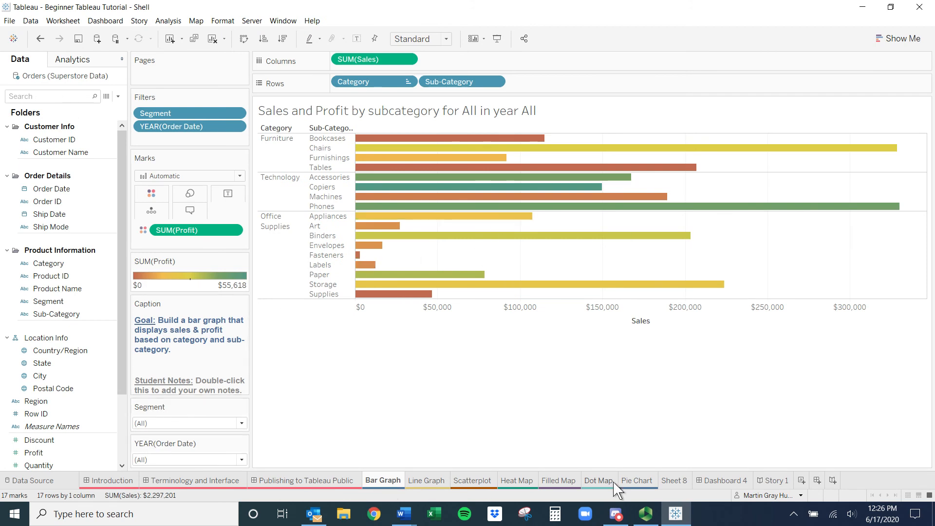
click(768, 482)
click(580, 148)
click(580, 148)
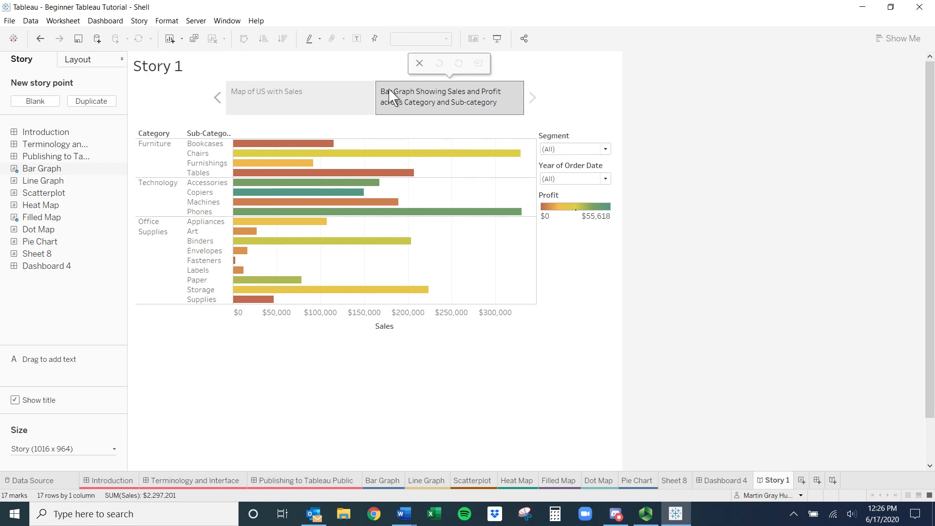
click(328, 104)
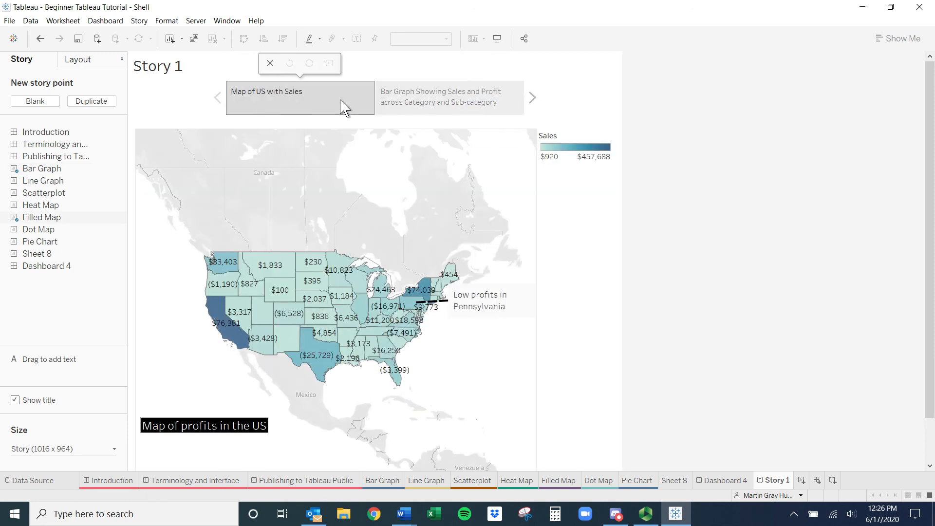
click(445, 103)
Try the Numbers and Dots navigator styles, moving between the two story points with each
click(75, 63)
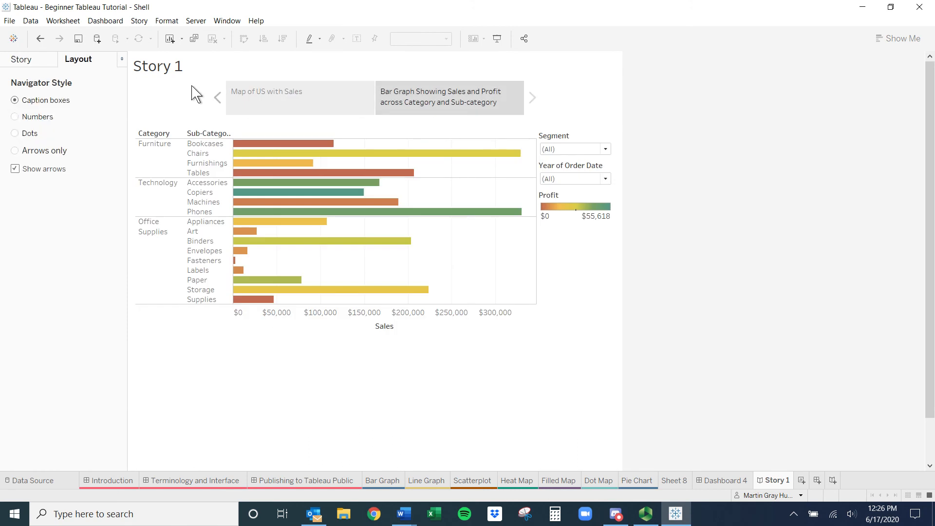
click(298, 103)
click(25, 118)
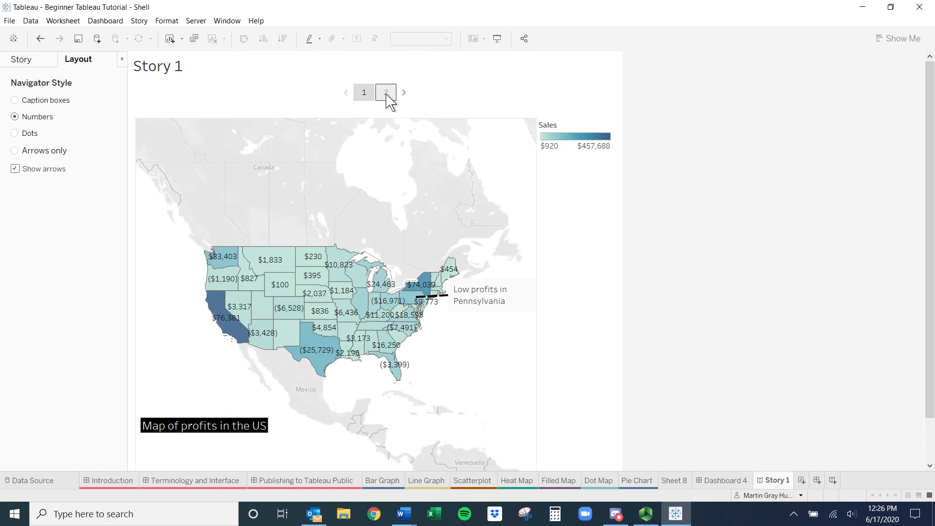
click(386, 93)
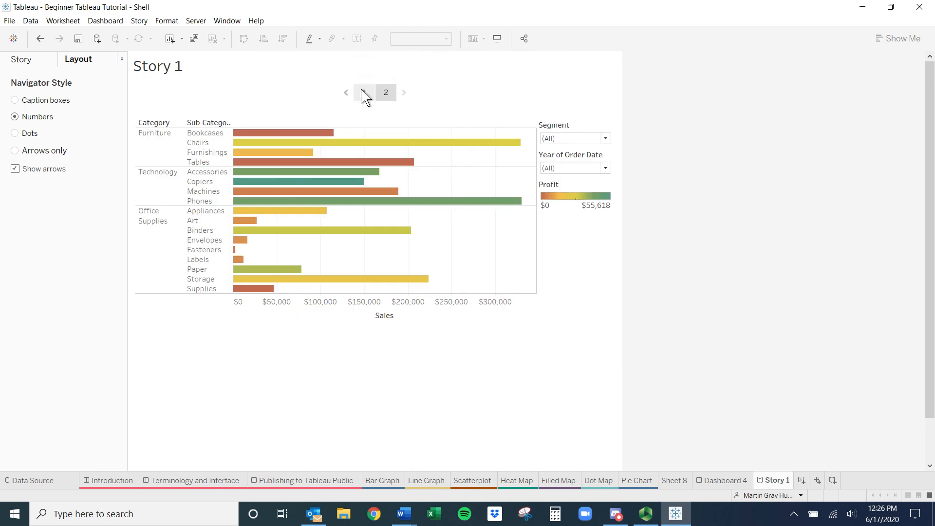
click(15, 133)
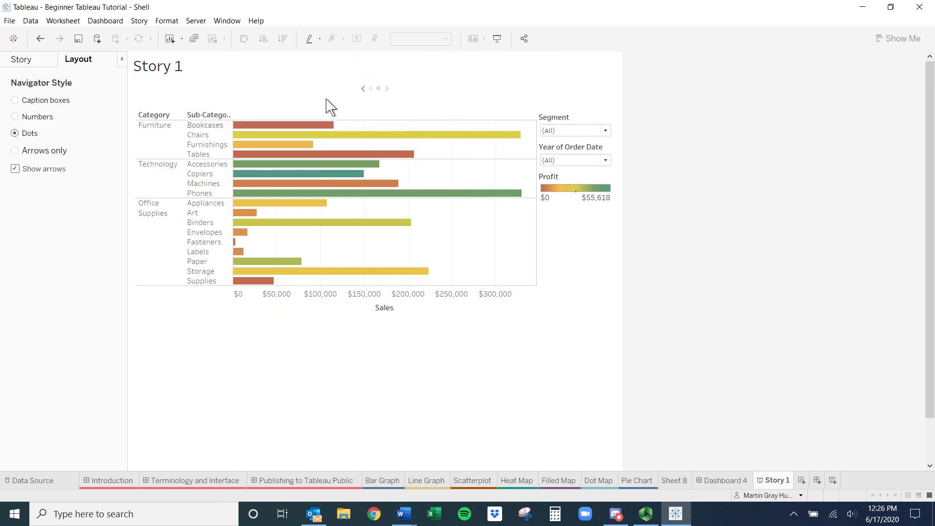
click(363, 90)
Try the Arrows only navigator style, paging forward and back, and restore the Caption boxes style
click(58, 152)
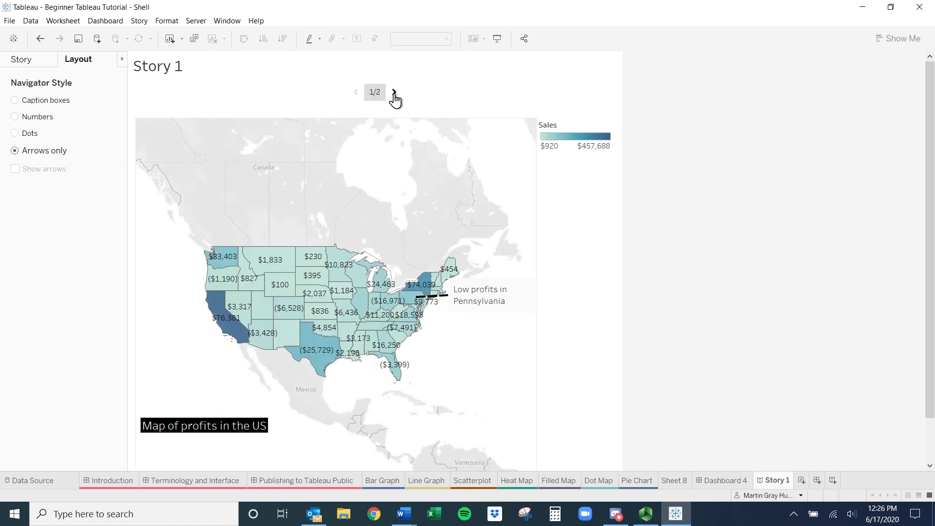
click(394, 93)
click(355, 92)
click(61, 103)
Preview the story in presentation mode, advance to the bar graph point, and exit the presentation
mouse_move(358, 100)
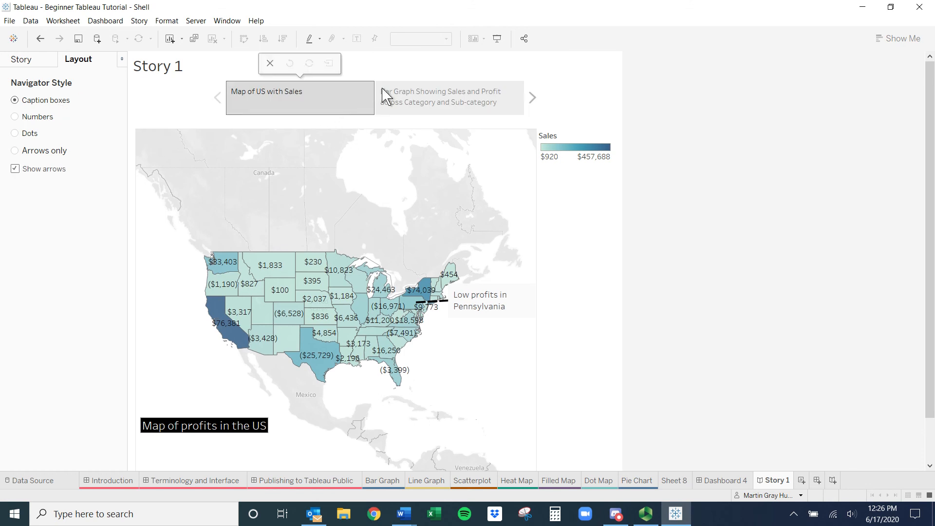
click(497, 39)
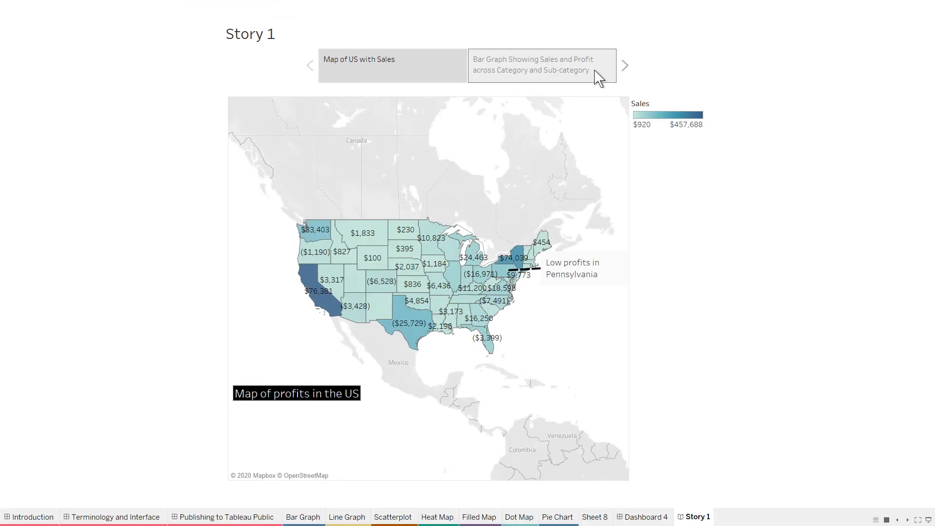
click(627, 65)
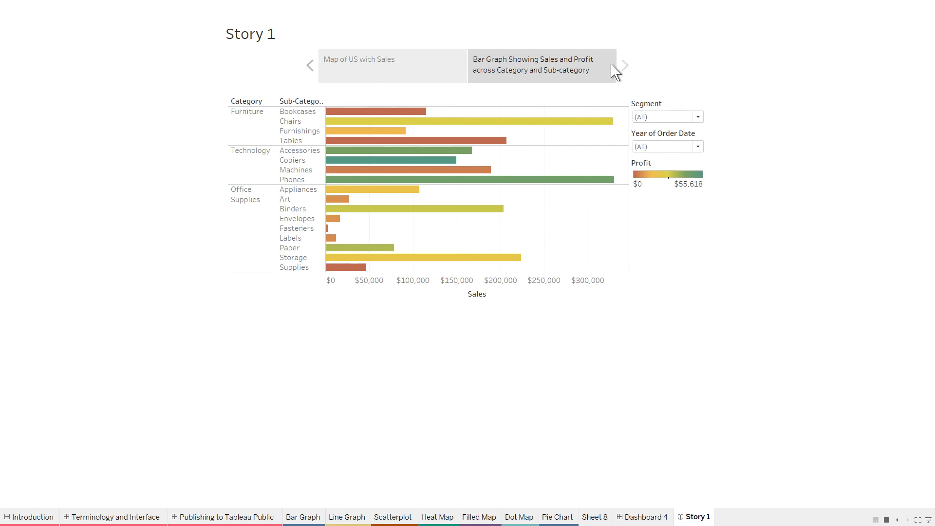
key(Escape)
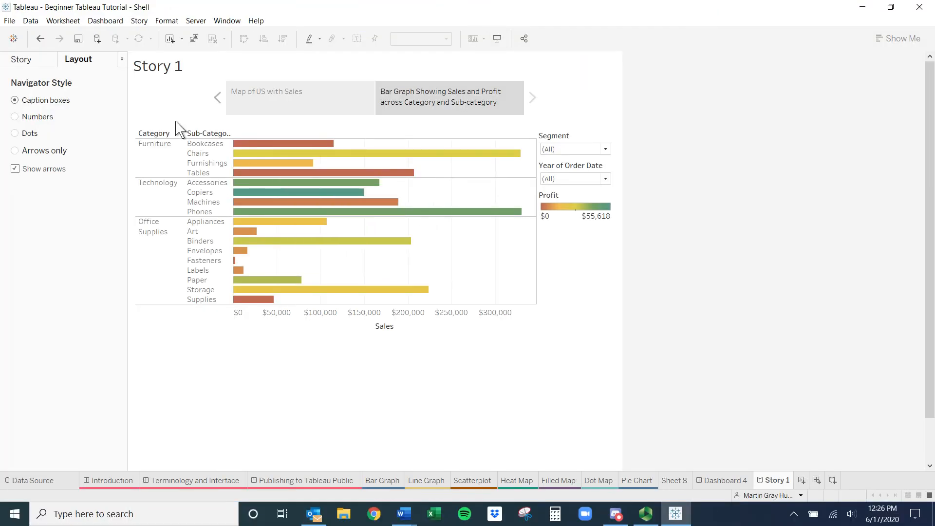
Replace the story title with "Presentation on Sales and Profit for the Company" and center it
double_click(168, 72)
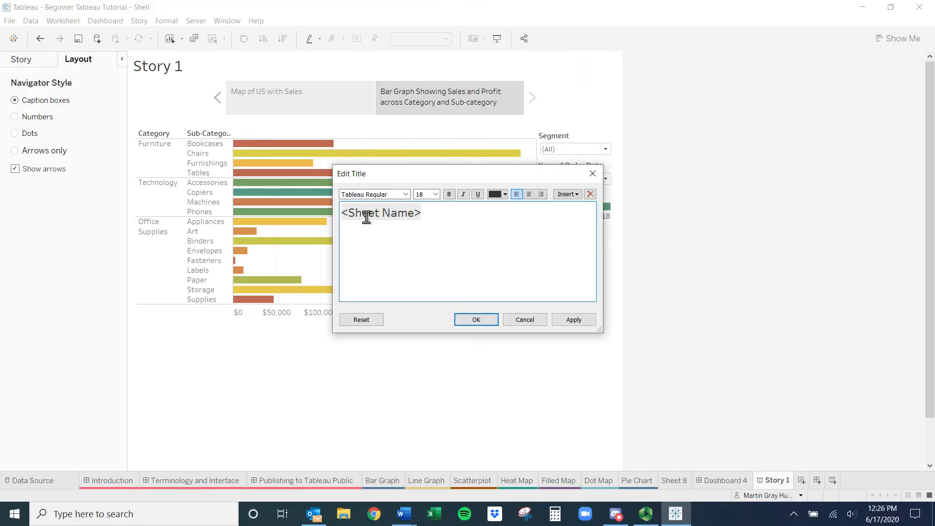
drag(441, 209, 275, 182)
text(Presentation on Sales and Profit for t)
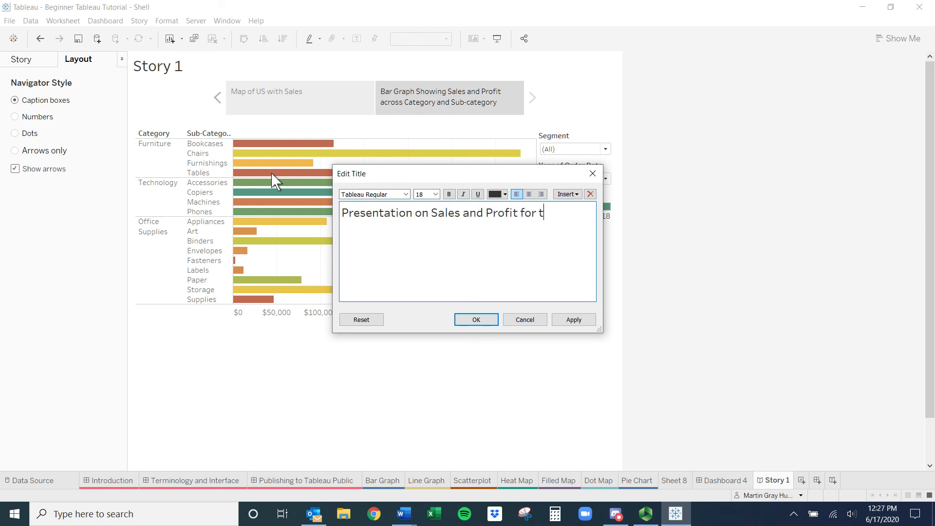
text(he Company)
click(529, 194)
click(570, 322)
click(477, 320)
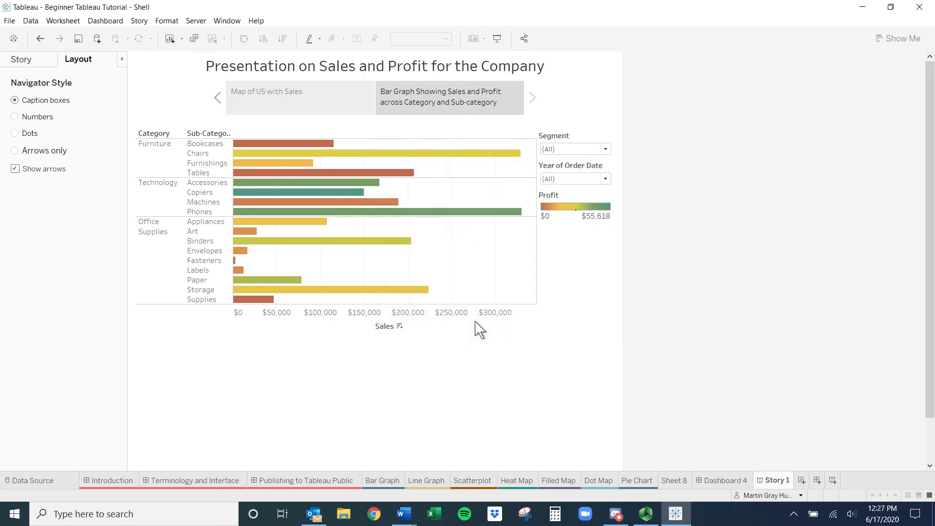
Set the navigator style to Dots and page back and forth between the map and bar graph points
click(28, 134)
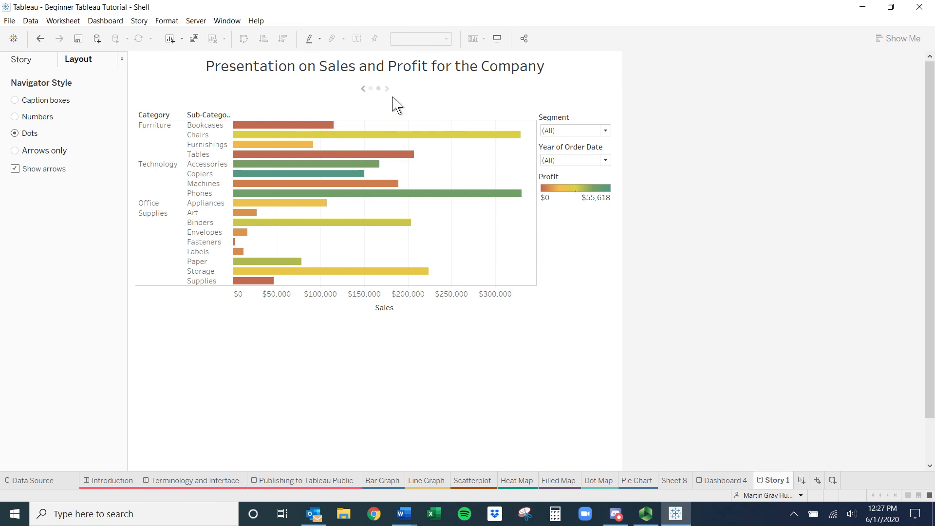
click(363, 89)
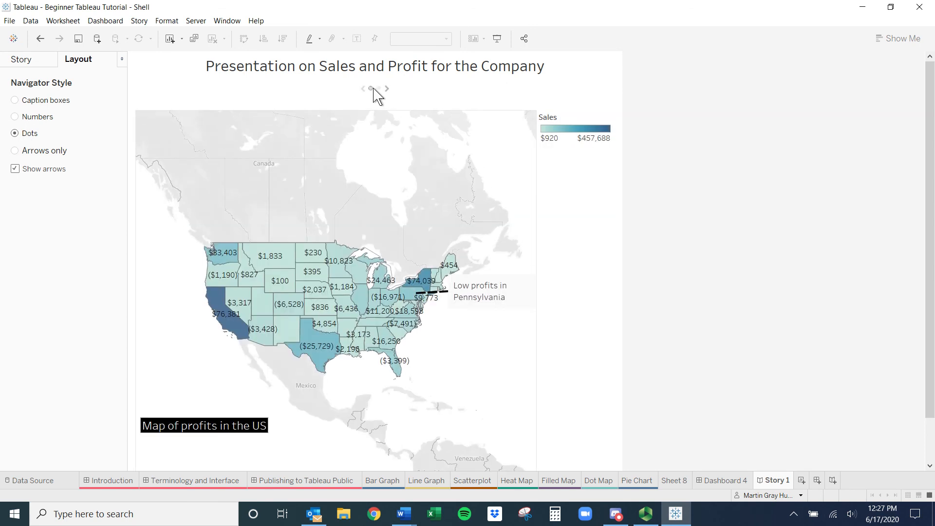
click(386, 89)
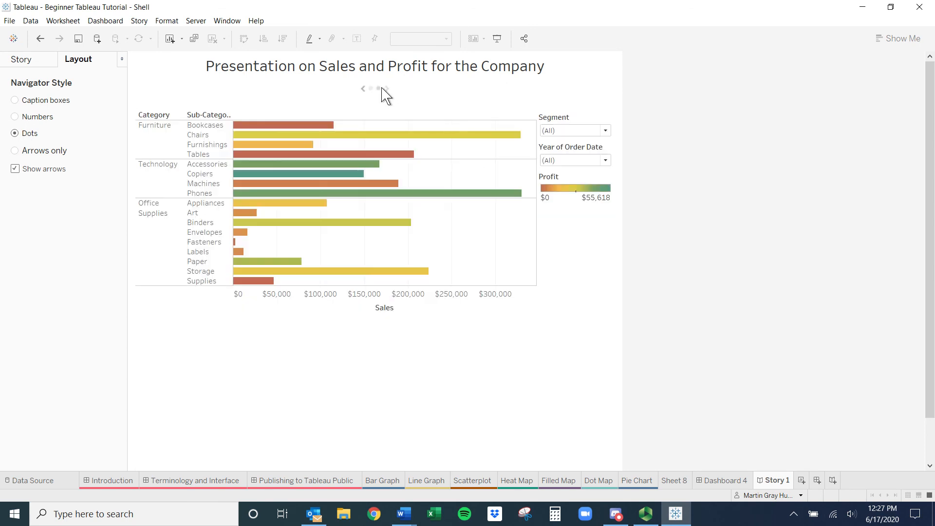
Hide the story title and show it again, and return the navigator style to Caption boxes
click(31, 59)
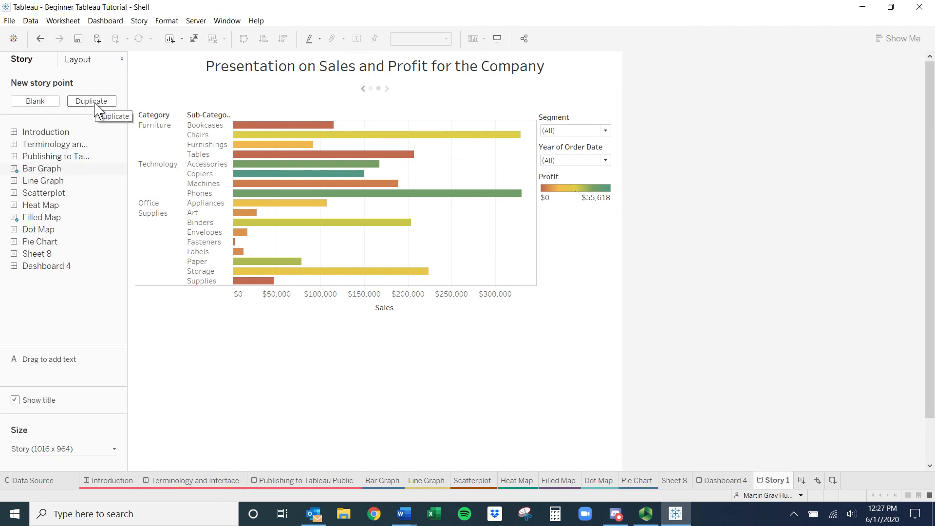
click(82, 449)
click(82, 449)
click(16, 404)
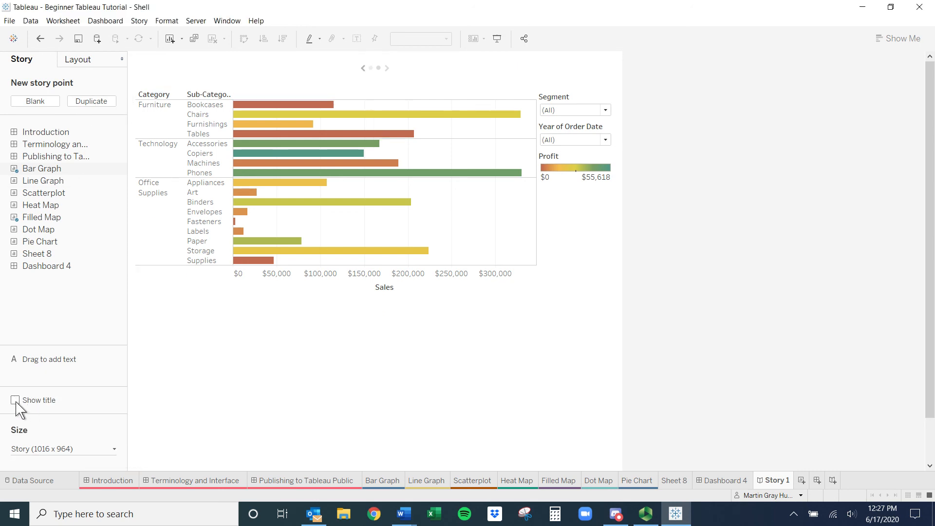
click(15, 405)
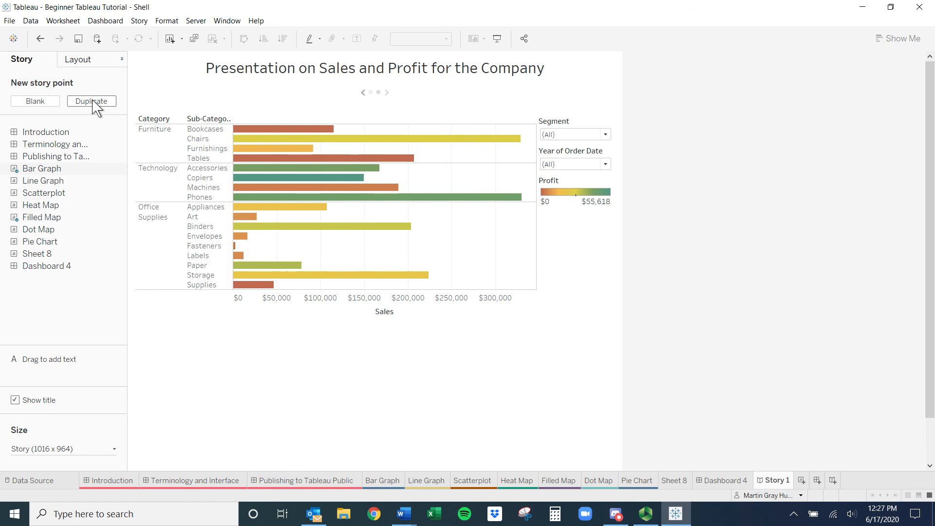
click(87, 59)
click(30, 102)
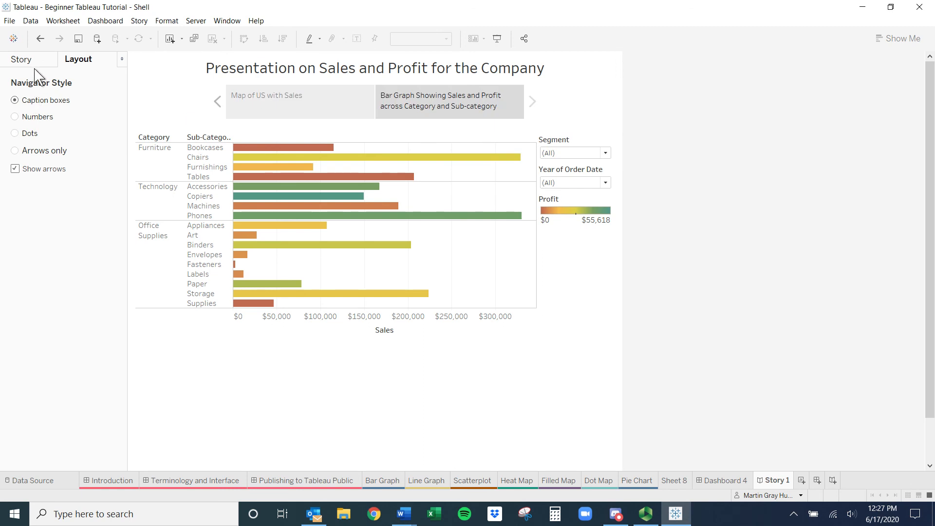
Add a blank third story point containing Dashboard 4 and caption it "Dashboard of all info as well"
click(37, 62)
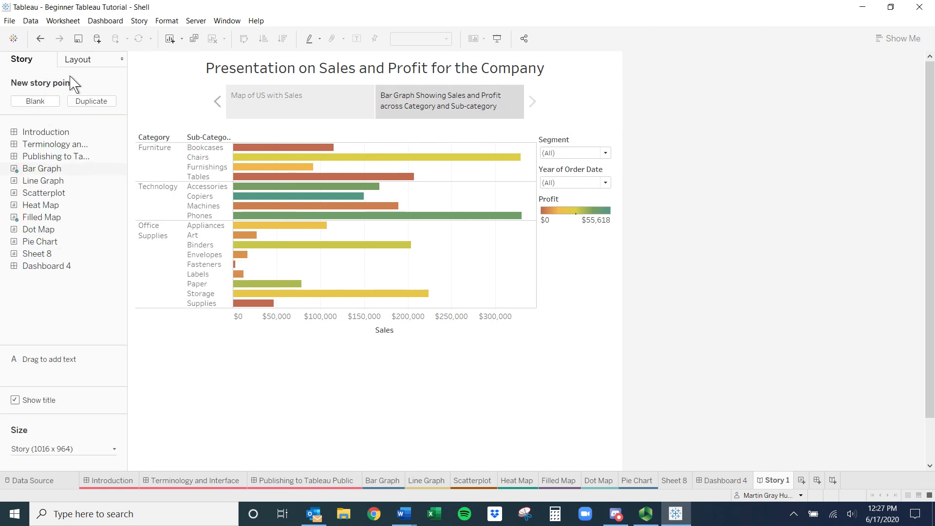
click(36, 101)
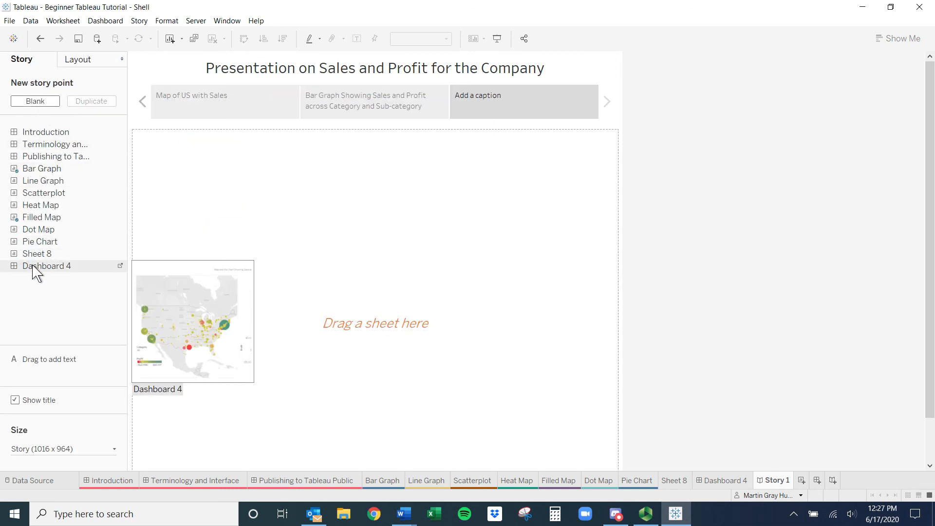
drag(33, 267, 243, 299)
double_click(518, 108)
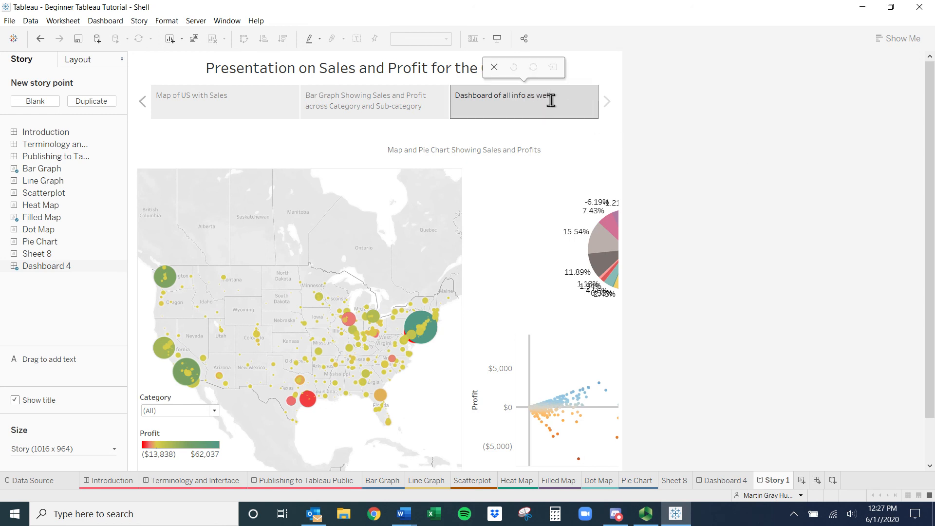
right_click(552, 100)
click(521, 110)
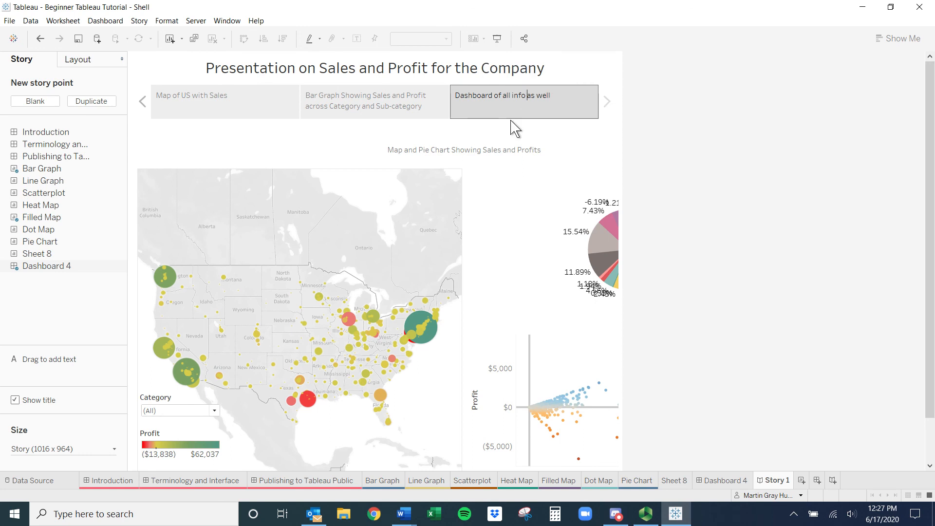
click(85, 64)
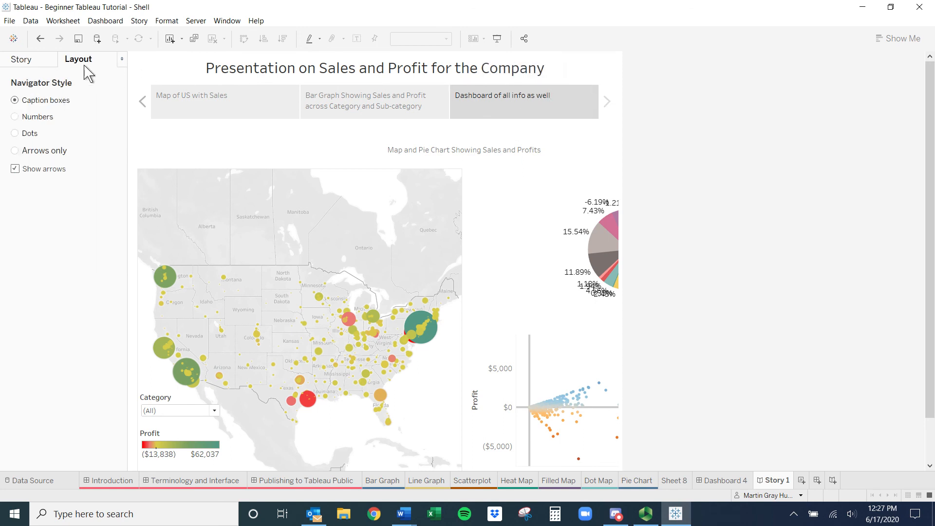
click(548, 101)
right_click(511, 113)
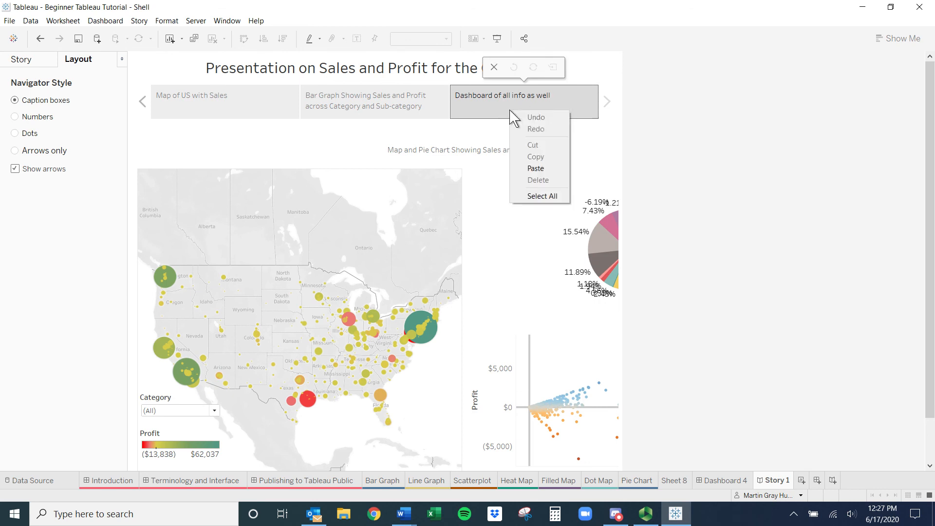
click(197, 4)
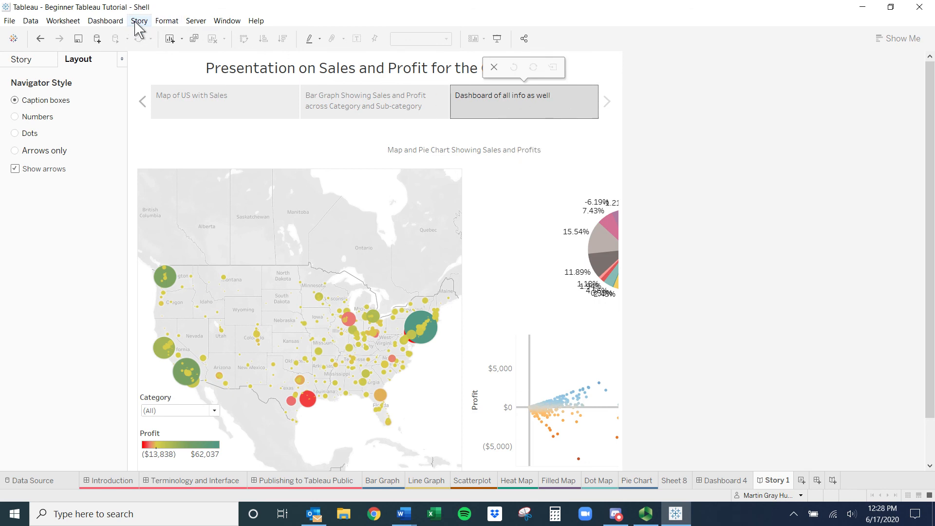
Open the story's formatting options and set its default shading to white
click(138, 22)
click(156, 51)
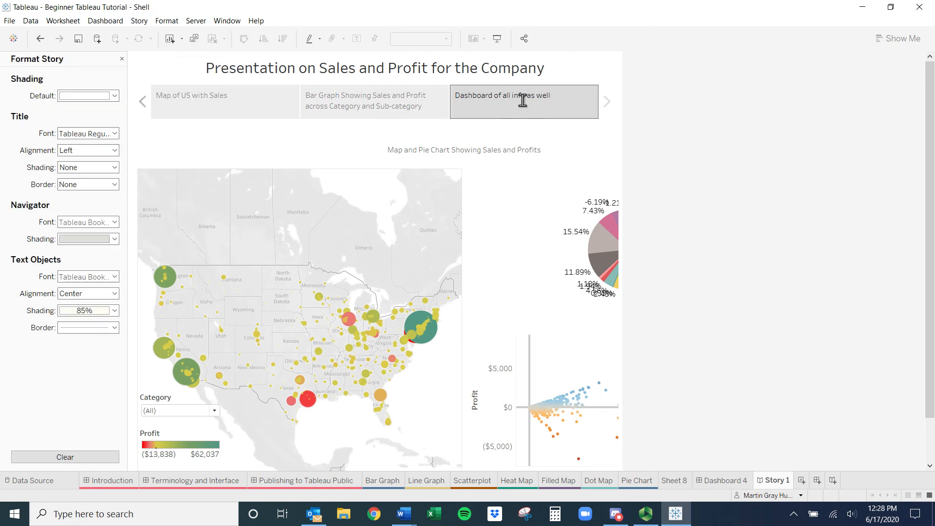
click(111, 96)
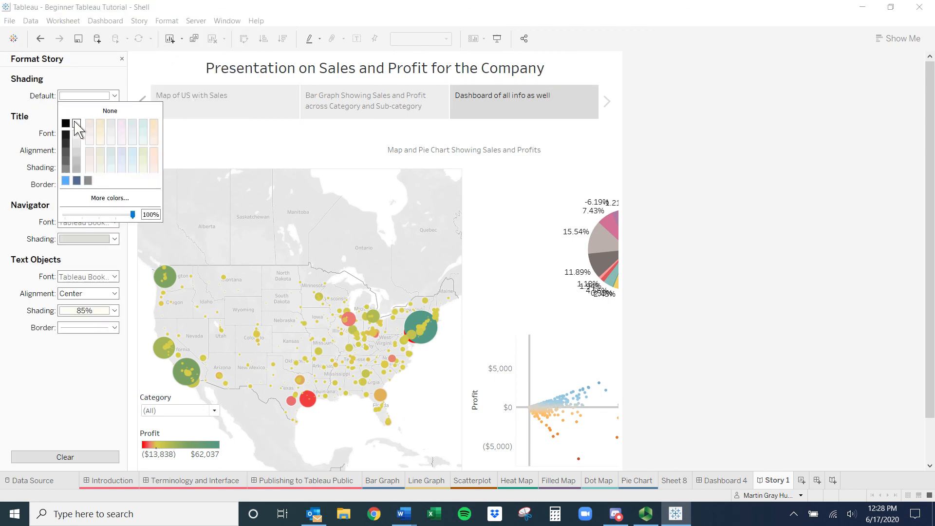
click(154, 128)
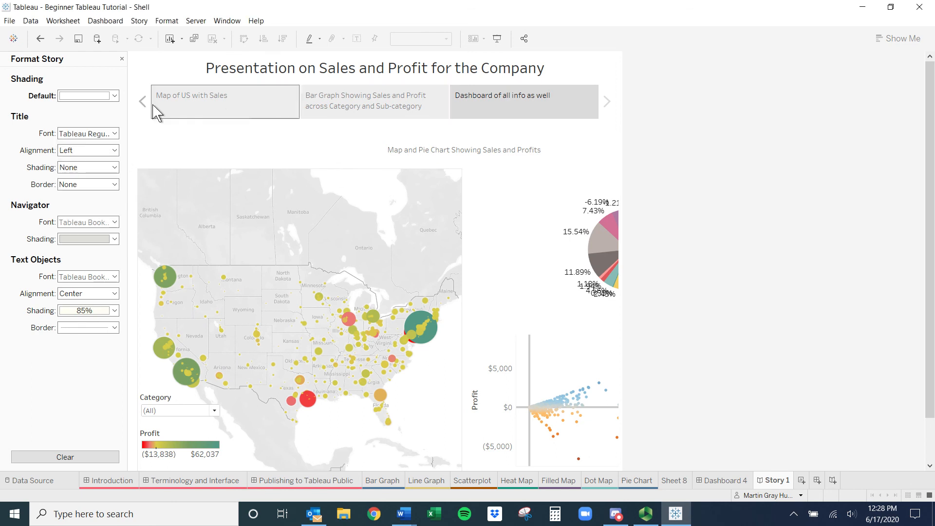
Set the story navigator's shading to light blue, close the formatting options and return to the story point settings
click(81, 240)
click(77, 267)
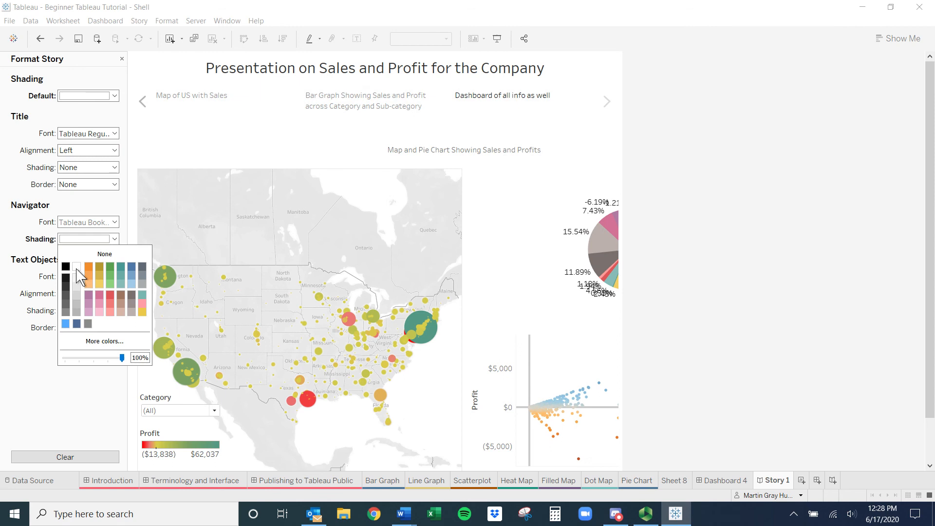
click(65, 324)
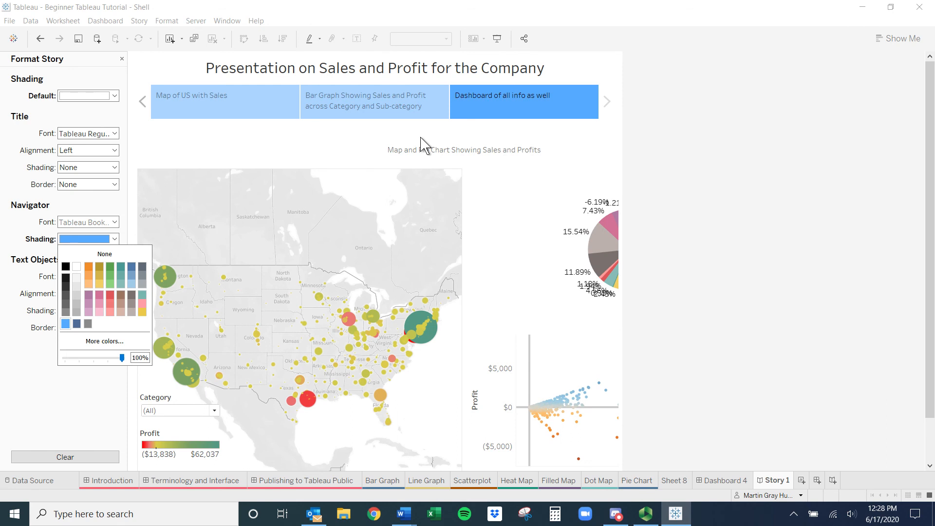
click(122, 59)
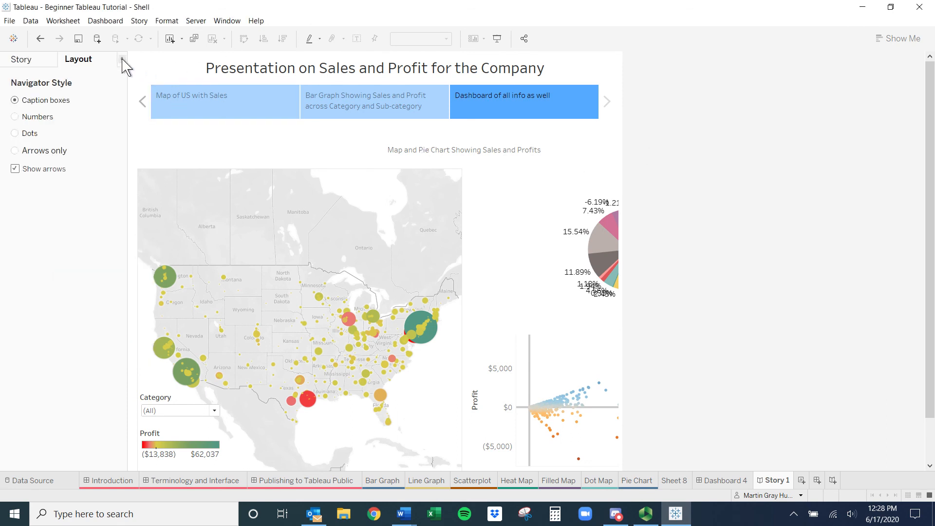
click(21, 59)
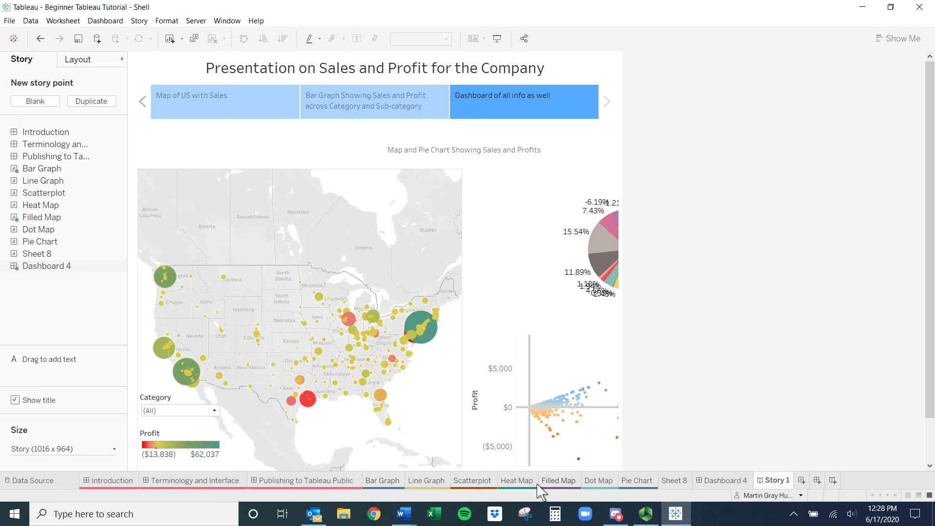
Set the fixed size of Dashboard 4 to the Story preset (1016 x 964)
click(722, 482)
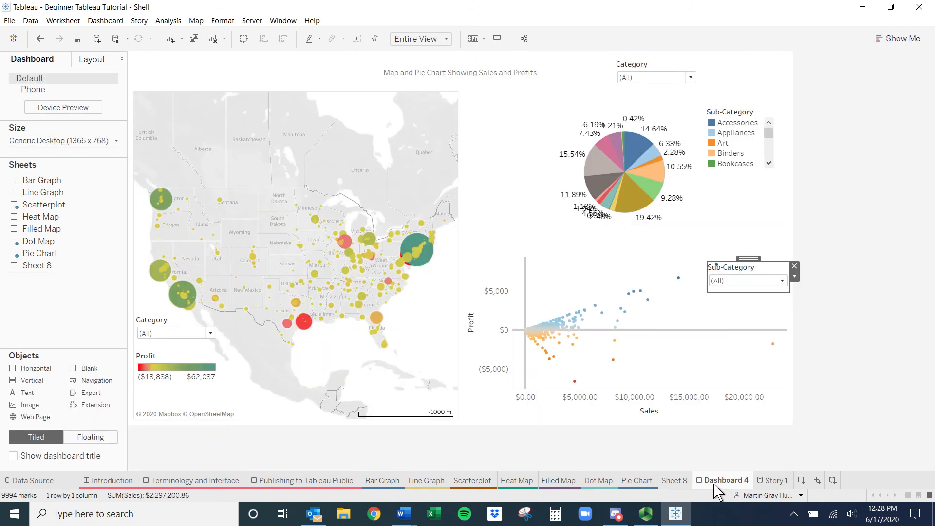
click(88, 141)
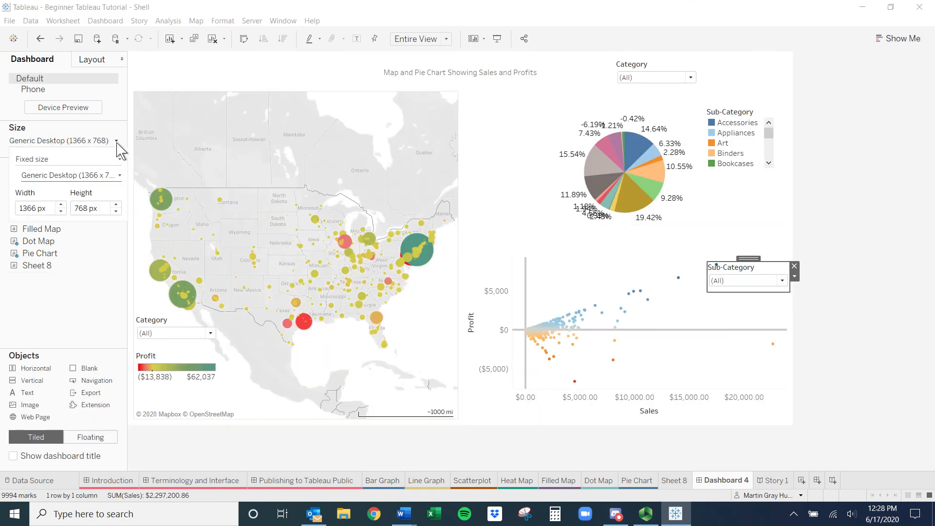
click(118, 176)
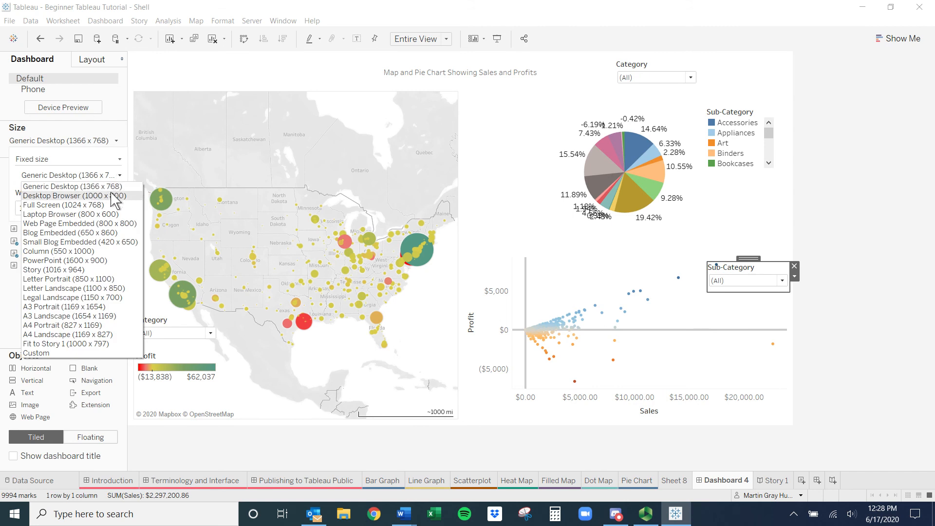
click(74, 269)
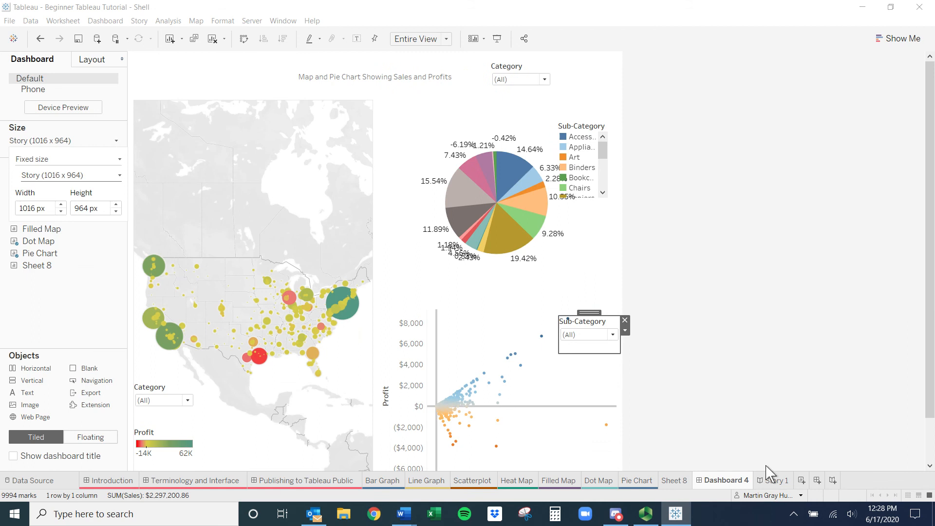
Return to Story 1 and examine how the resized dashboard fits within the third story point
click(774, 481)
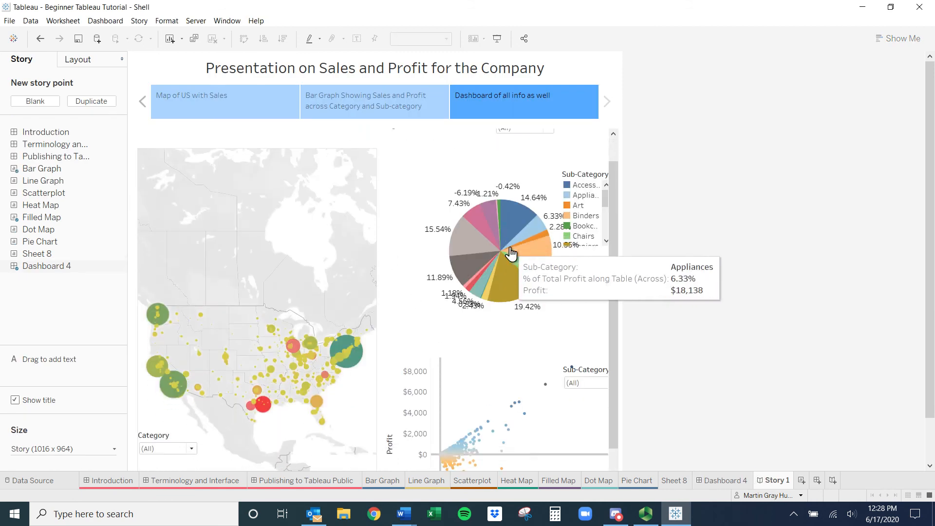
scroll(536, 263, down, 5)
scroll(766, 271, down, 2)
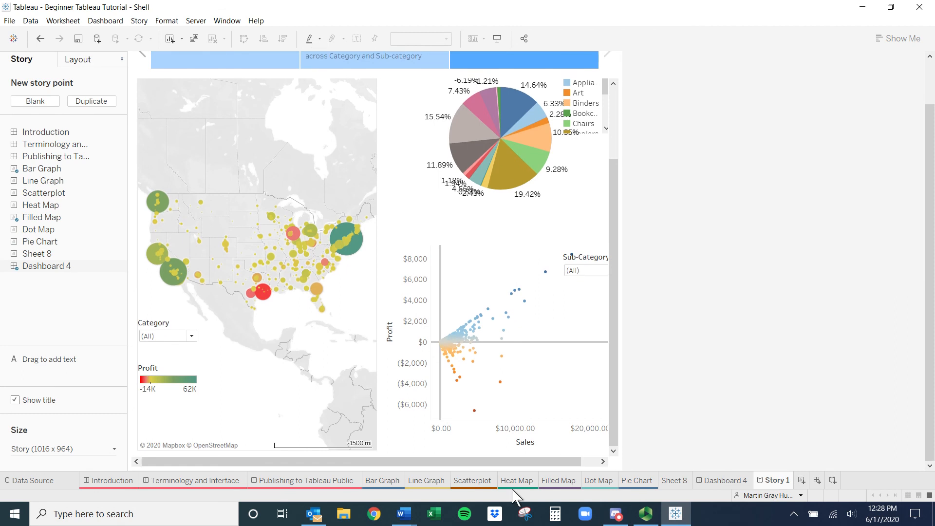
drag(536, 461, 503, 470)
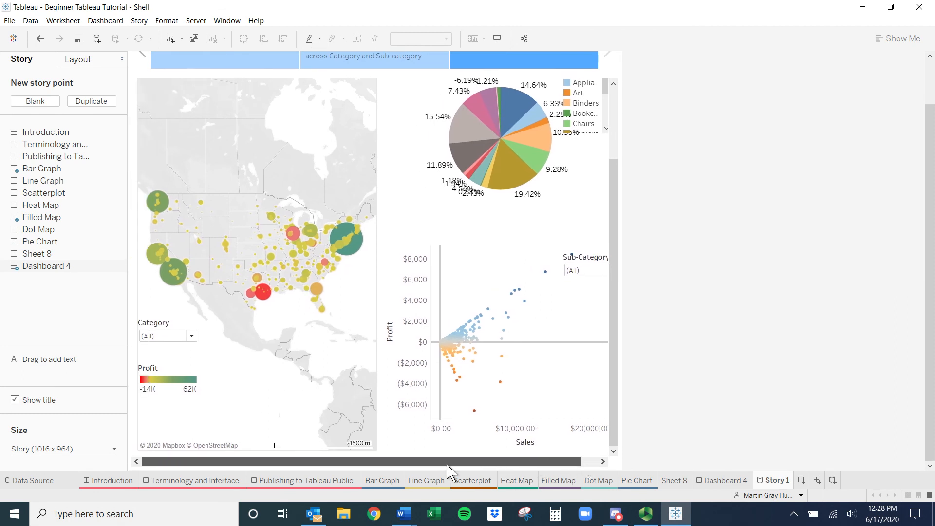
scroll(412, 292, up, 3)
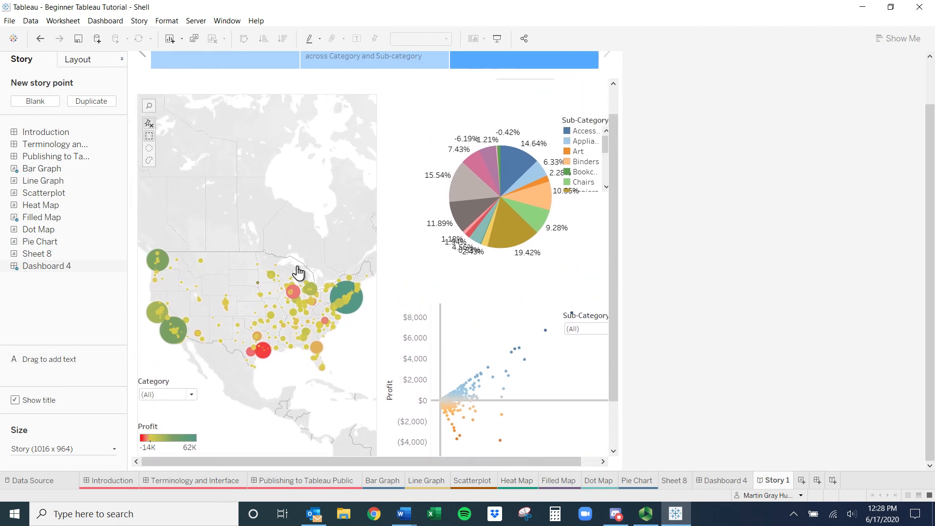
scroll(336, 253, up, 1)
scroll(448, 208, up, 3)
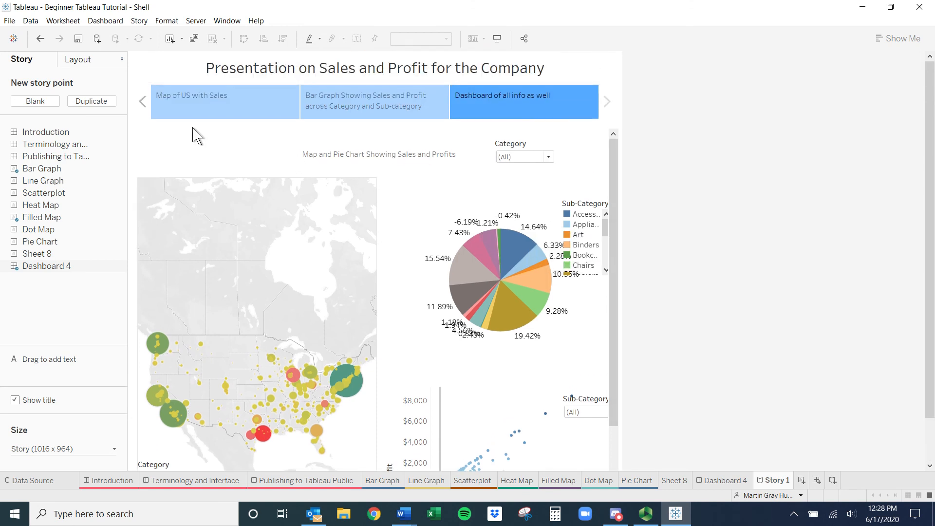